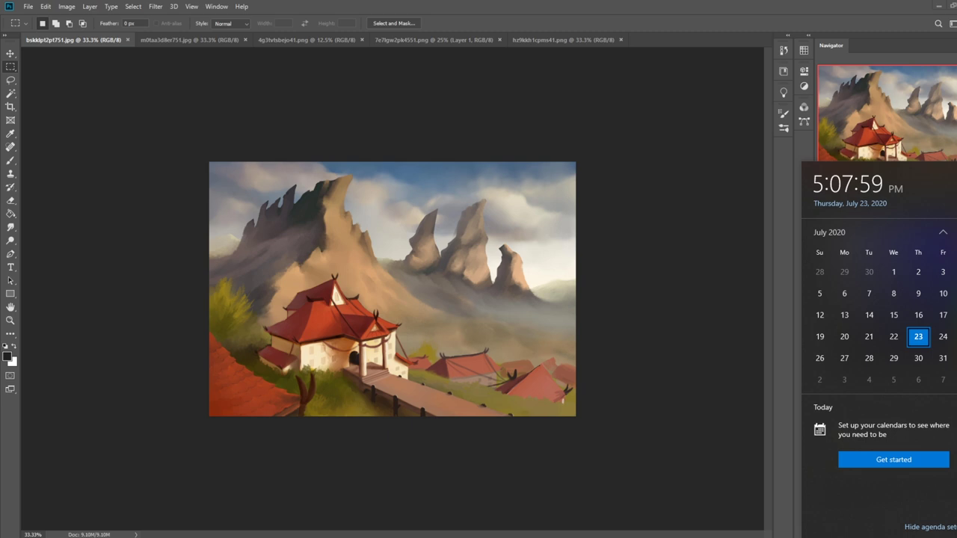
Create a new white document of 1474 × 1009 pixels at 72 pixels/inch in 8-bit RGB.
left_click(673, 205)
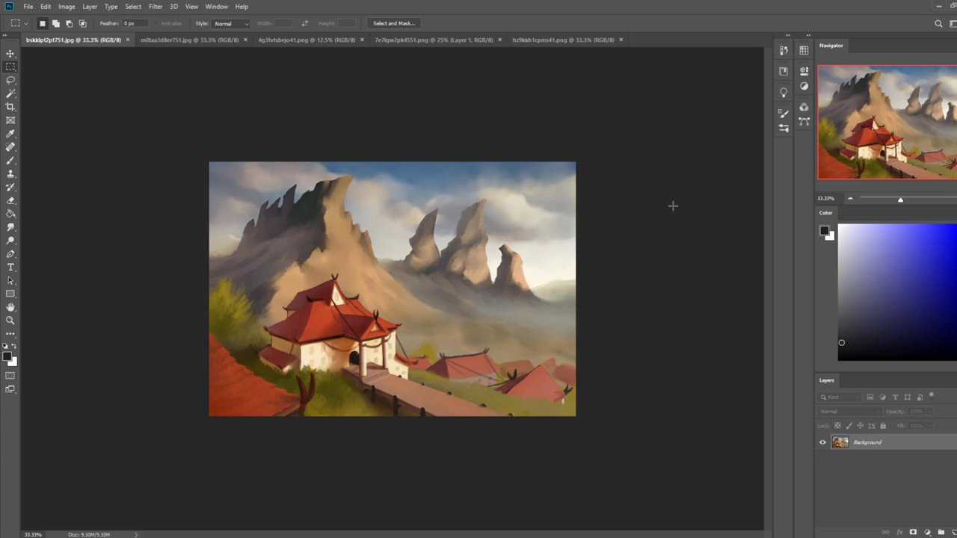
key("b")
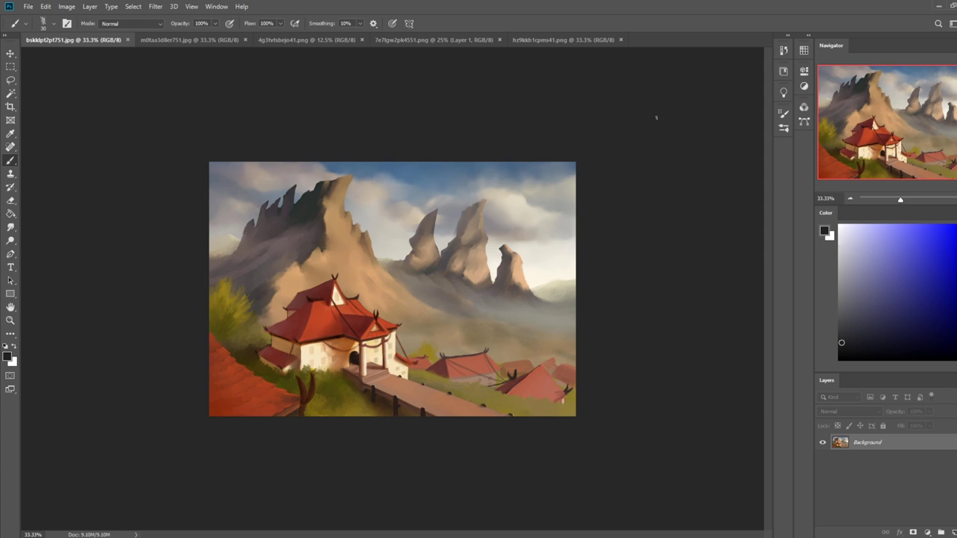
left_click(28, 6)
left_click(39, 16)
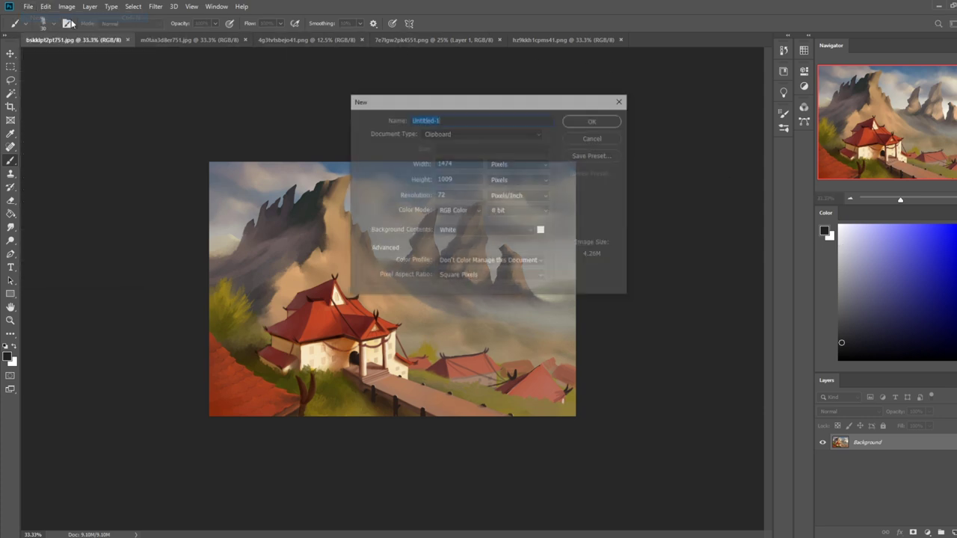
left_click(594, 121)
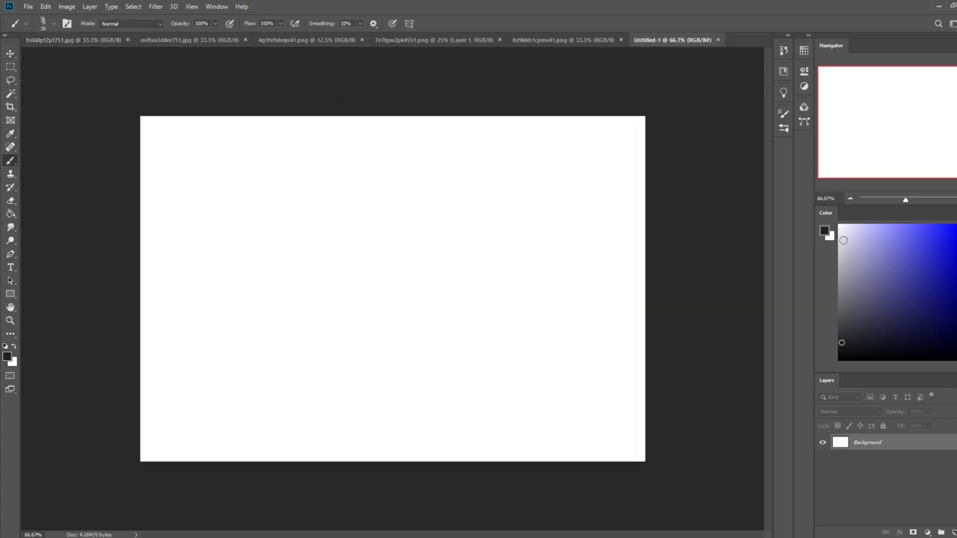
Fill the whole canvas background with a neutral light gray using the Paint Bucket.
key("g")
left_click(498, 284, "alt")
left_click_drag(840, 249, 691, 249)
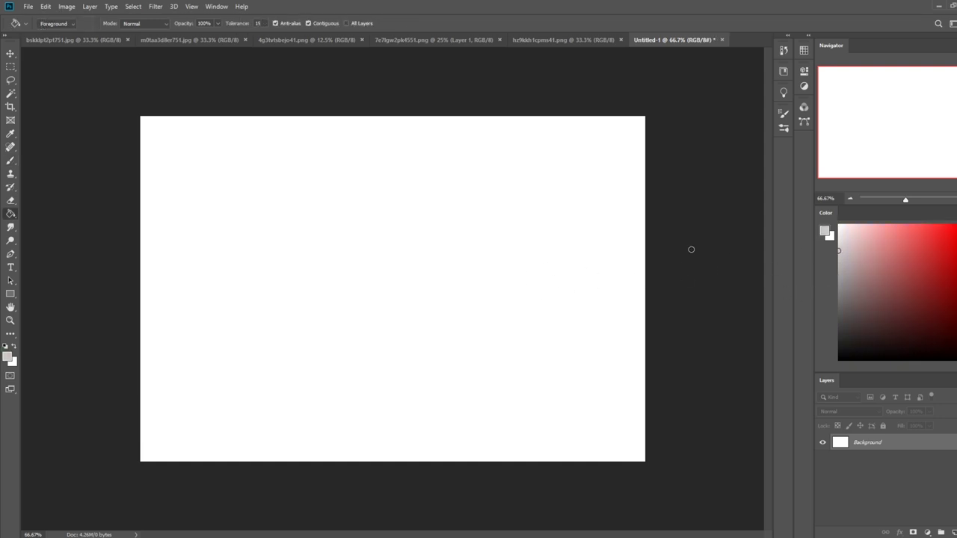
left_click(510, 264)
left_click(839, 261)
left_click(588, 296)
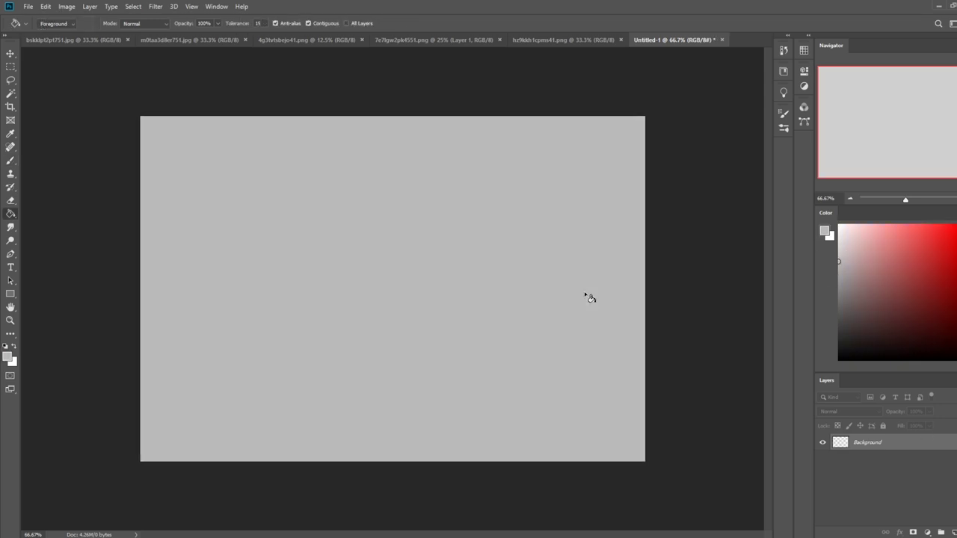
Add a new layer above the background and set up a small sketching brush with black as the foreground color.
left_click(955, 533)
key("b")
key("d")
right_click(424, 261)
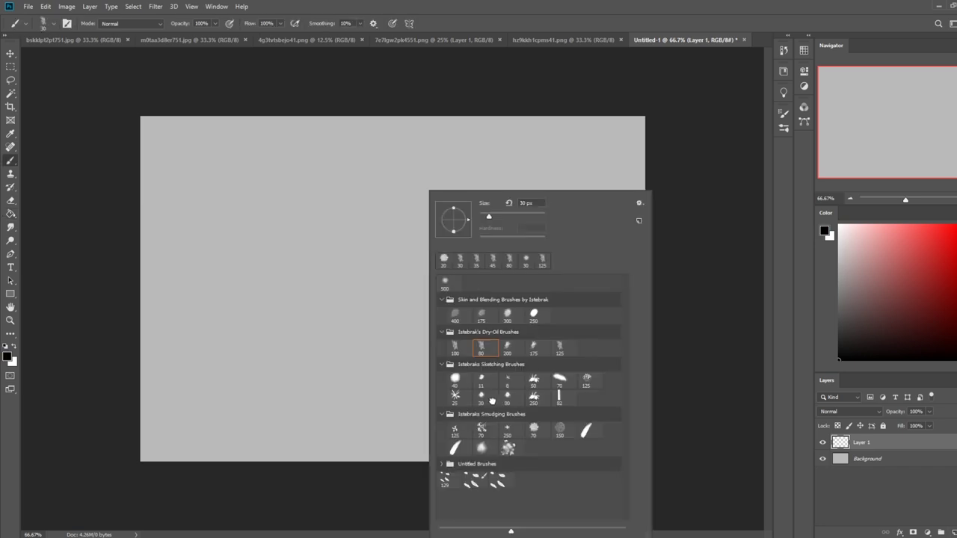
left_click(683, 328)
key("ctrl+plus")
key("ctrl+plus")
key("ctrl+minus")
left_click_drag(379, 243, 517, 259)
key("ctrl+minus")
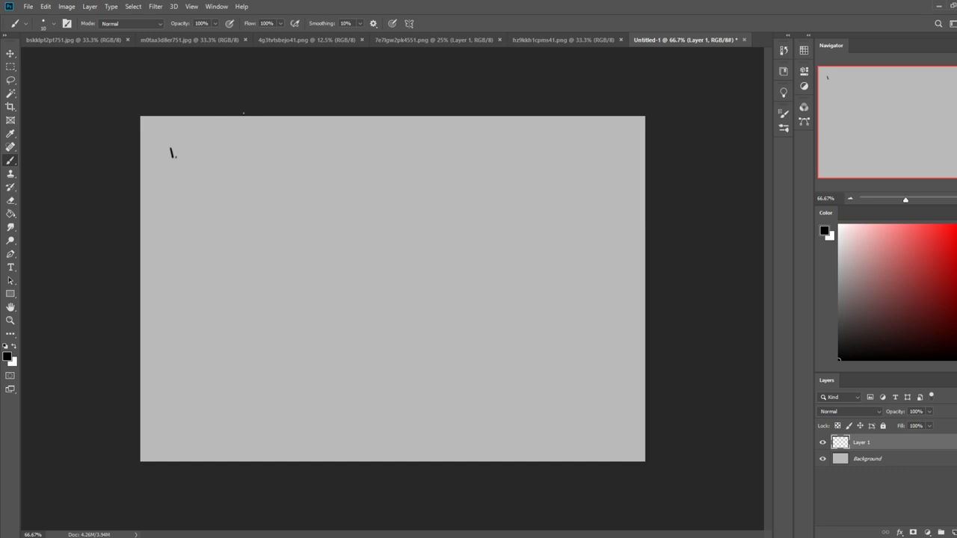
key("ctrl+z")
left_click_drag(202, 142, 196, 143)
key("ctrl+z")
left_click_drag(221, 163, 186, 167)
mouse_move(258, 140)
left_mouse_down()
mouse_move(280, 166)
mouse_move(247, 167)
left_mouse_up()
key("ctrl+z")
key("ctrl+z")
Sketch a horizontal ground line near the canvas's upper-left corner with two separate triangular mountains standing on it.
left_click_drag(168, 168, 311, 167)
left_click_drag(181, 168, 205, 143)
mouse_move(204, 144)
left_mouse_down()
mouse_move(258, 140)
mouse_move(284, 168)
left_mouse_up()
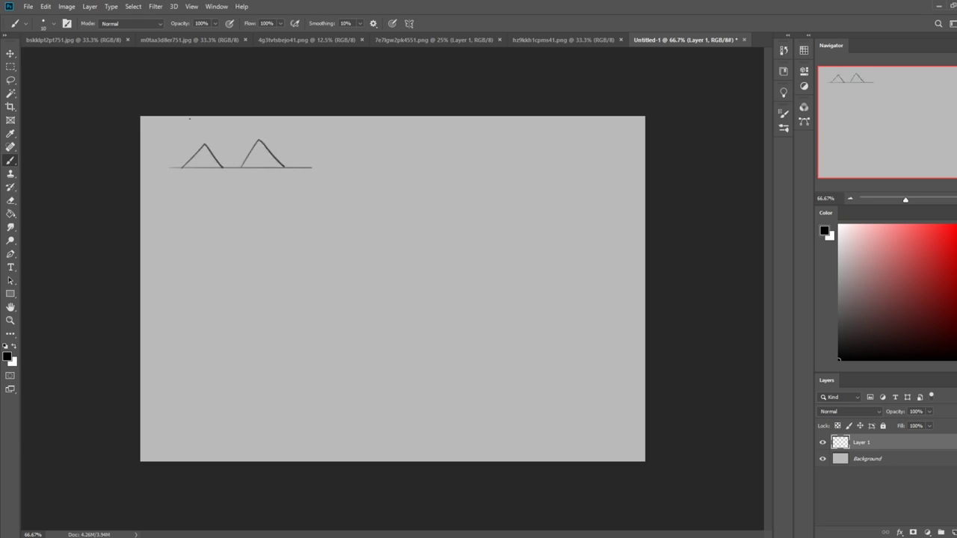
Try closing both triangles with darker base strokes and handwriting the label "0% Depth" beside them.
left_click_drag(241, 168, 281, 168)
key("ctrl+z")
key("ctrl+z")
left_click_drag(184, 168, 209, 168)
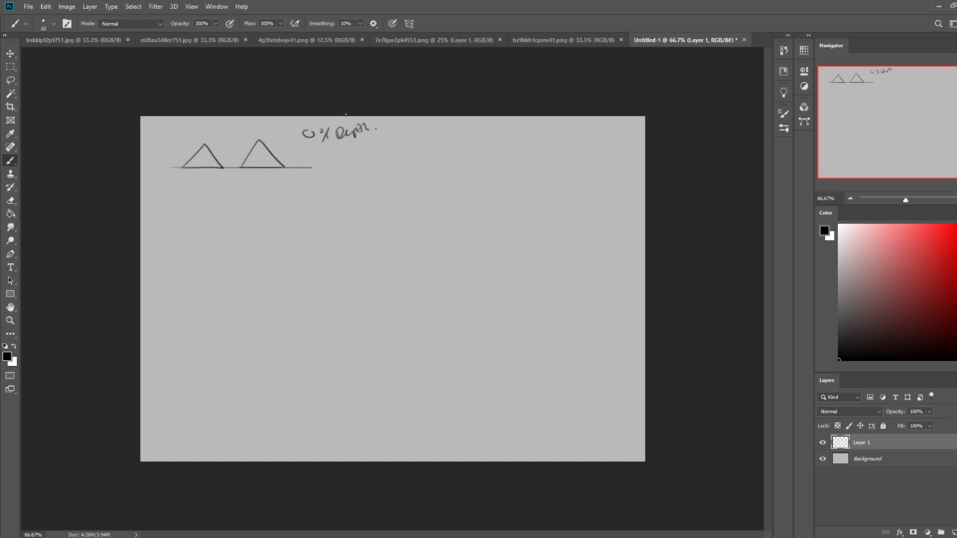
Try copying the two-triangle sketch onto a new layer and placing the copy directly below the original.
key("l")
mouse_move(331, 167)
left_mouse_down()
mouse_move(167, 185)
mouse_move(372, 186)
left_mouse_up()
key("ctrl+c")
key("ctrl+v")
key("v")
left_click_drag(299, 177, 278, 216)
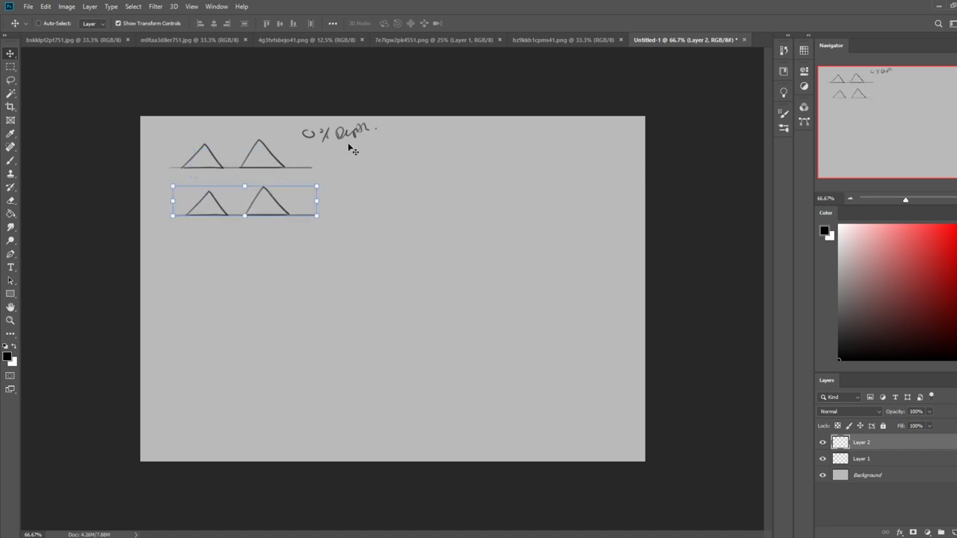
Try separating the second row's right triangle onto its own layer and sliding it over the left one.
key("l")
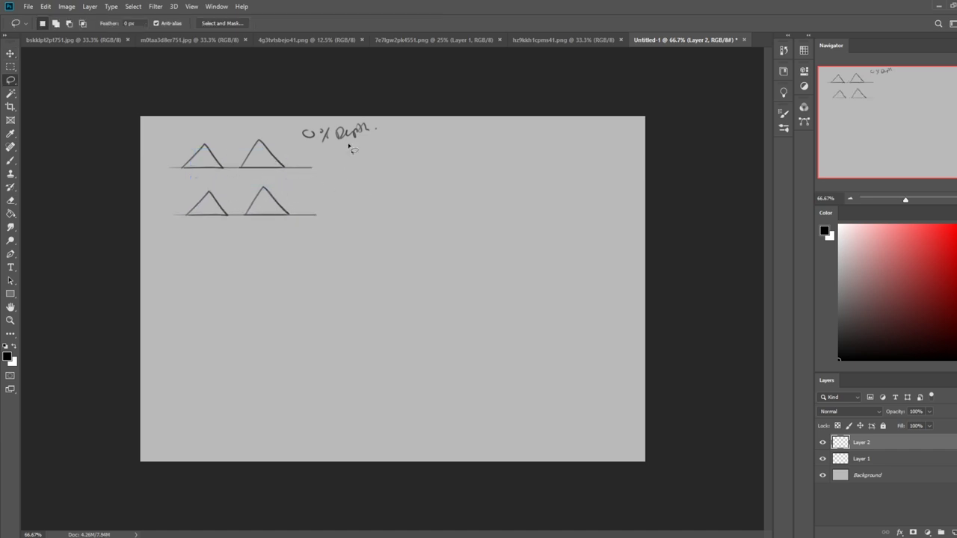
mouse_move(329, 203)
left_mouse_down()
mouse_move(293, 184)
mouse_move(247, 202)
mouse_move(305, 242)
mouse_move(299, 184)
mouse_move(251, 189)
mouse_move(283, 241)
mouse_move(253, 229)
left_mouse_up()
key("ctrl+j")
key("v")
left_click_drag(264, 203, 241, 204)
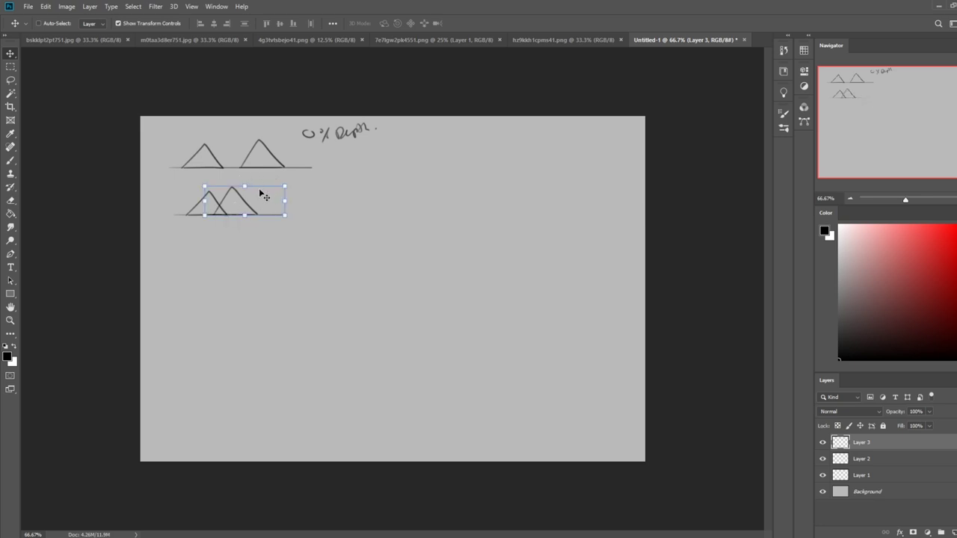
Undo the copies, the label and the second triangle, back to a single triangle on the ground line.
key("ctrl+z")
key("ctrl+z")
key("ctrl+z")
key("ctrl+z")
key("ctrl+z")
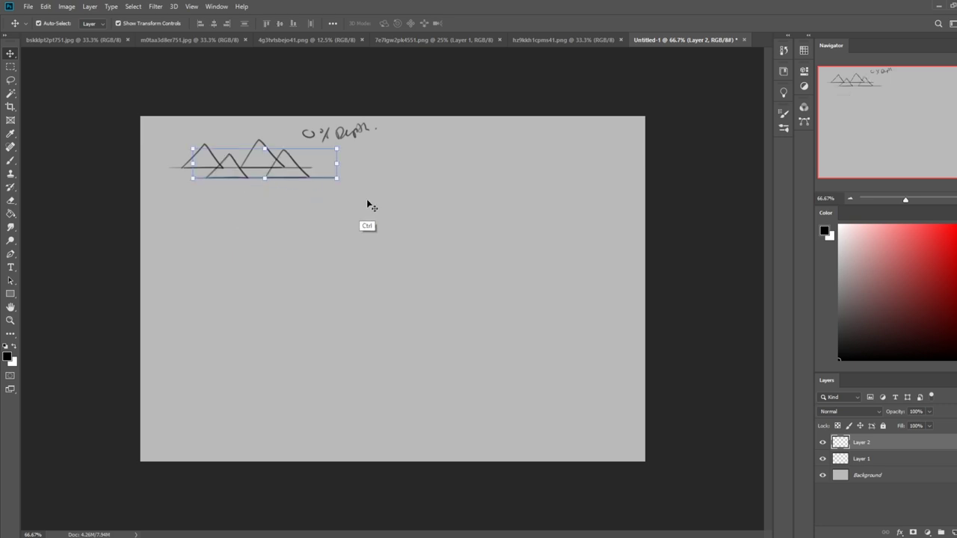
key("ctrl+z")
key("ctrl+z")
key("ctrl+z")
key("ctrl+z")
key("ctrl+z")
key("ctrl+z")
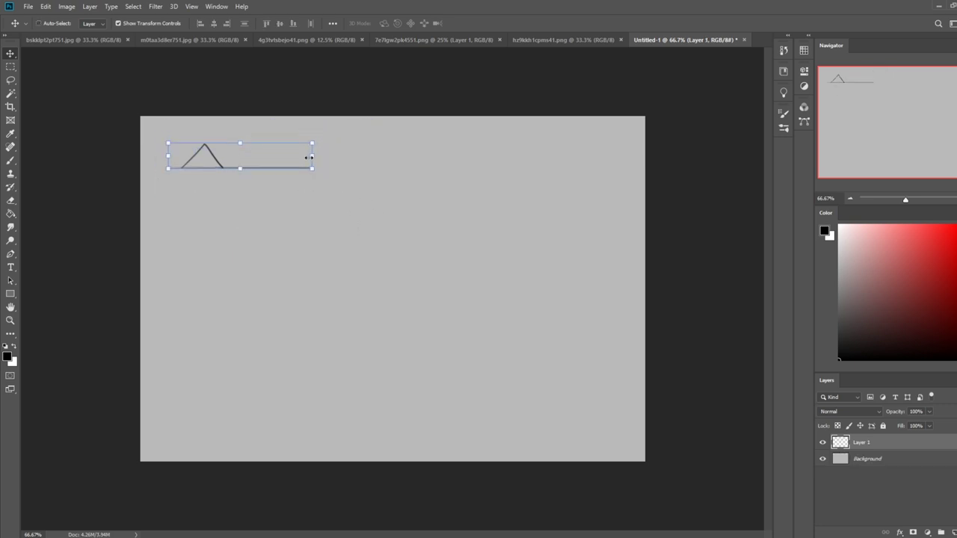
Close the triangle's base with a dark stroke and place a copy of the triangle beside it on the ground line.
key("b")
left_click_drag(223, 168, 181, 169)
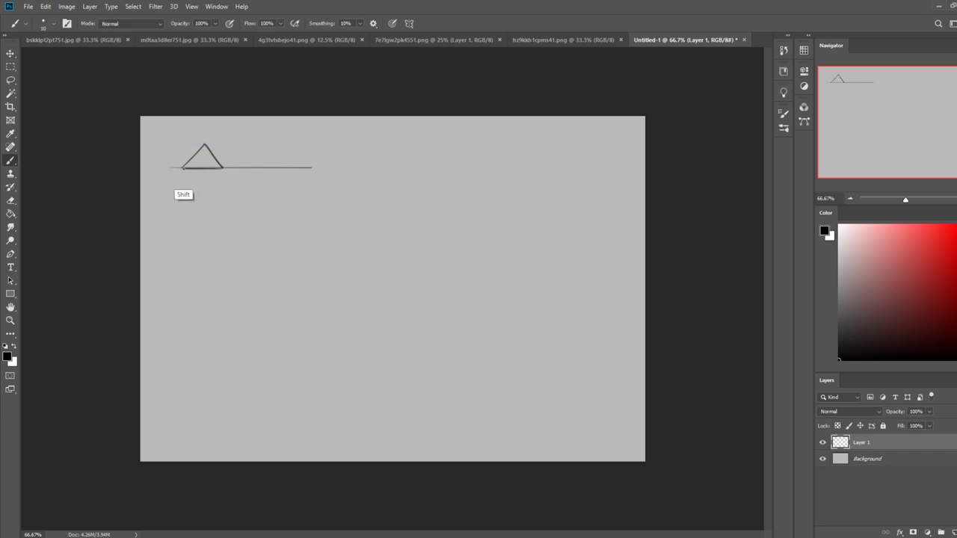
key("l")
mouse_move(212, 138)
left_mouse_down()
mouse_move(246, 171)
mouse_move(224, 144)
mouse_move(240, 163)
mouse_move(282, 162)
left_mouse_up()
key("ctrl+j")
key("v")
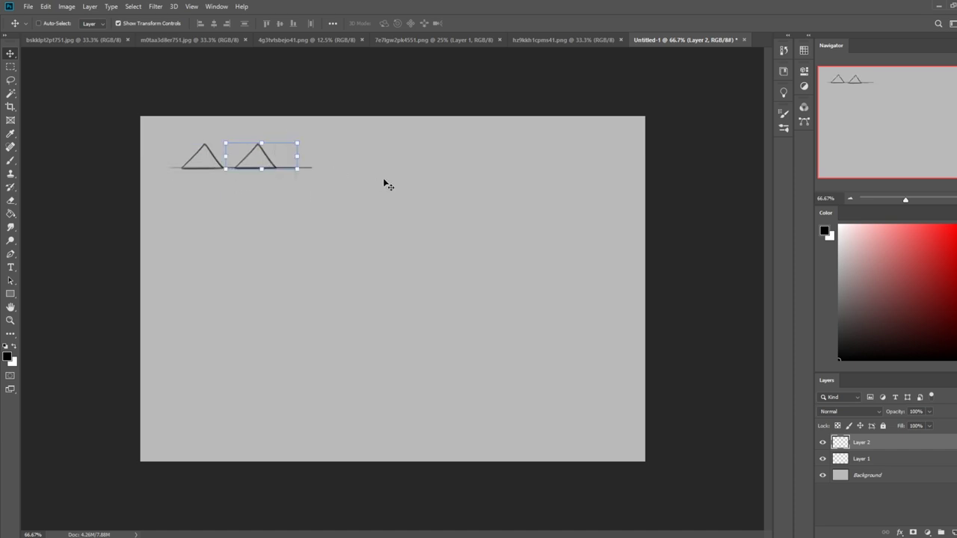
Merge the copied triangle down into Layer 1 and place a duplicate of the two-triangle sketch below the original.
right_click(887, 441)
left_click(898, 313)
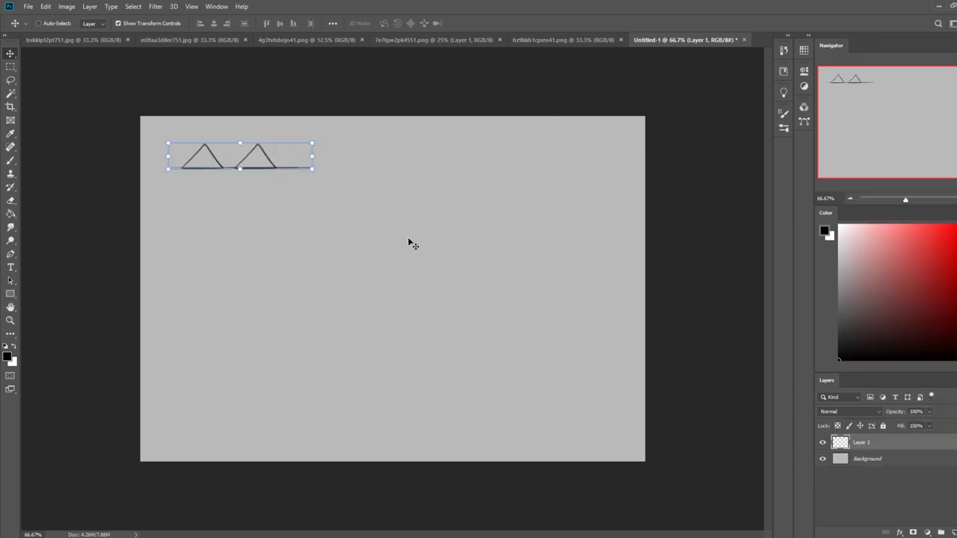
key("ctrl+a")
key("ctrl+c")
key("ctrl+v")
mouse_move(419, 295)
left_mouse_down()
mouse_move(304, 247)
mouse_move(259, 212)
mouse_move(233, 211)
mouse_move(271, 184)
mouse_move(256, 213)
mouse_move(228, 222)
left_mouse_up()
Move the second row's right triangle so it overlaps the left one, and cut it onto its own layer.
key("l")
key("v")
key("b")
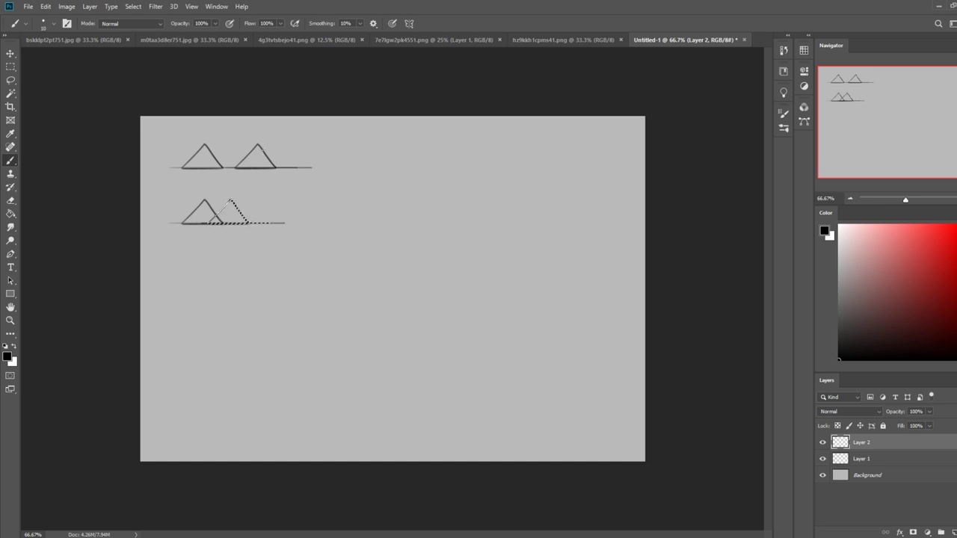
key("ctrl+shift+j")
key("v")
Erase the part of the second row's right triangle that crosses the left triangle, using a smaller eraser.
key("e")
key("bracketleft")
key("bracketleft")
key("bracketleft")
key("bracketleft")
key("bracketleft")
key("bracketleft")
key("bracketleft")
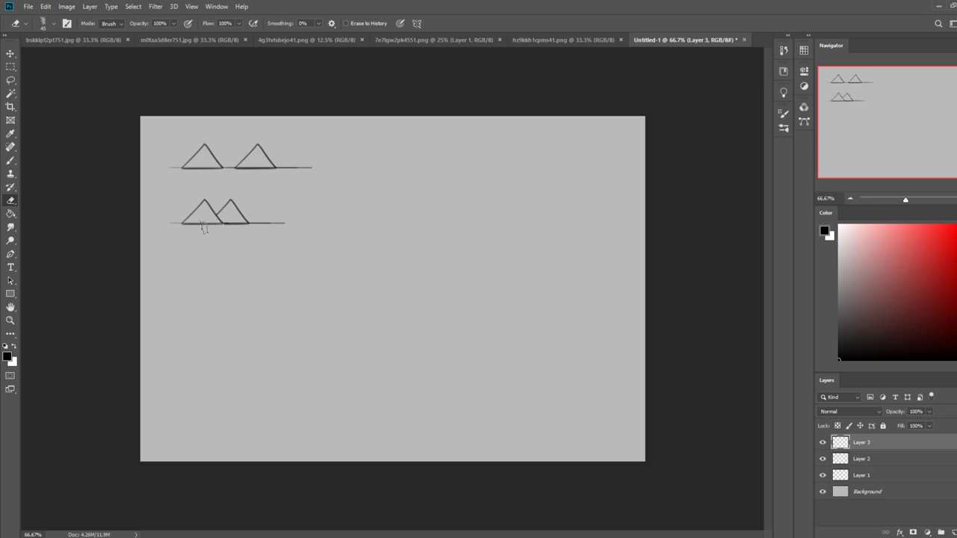
key("b")
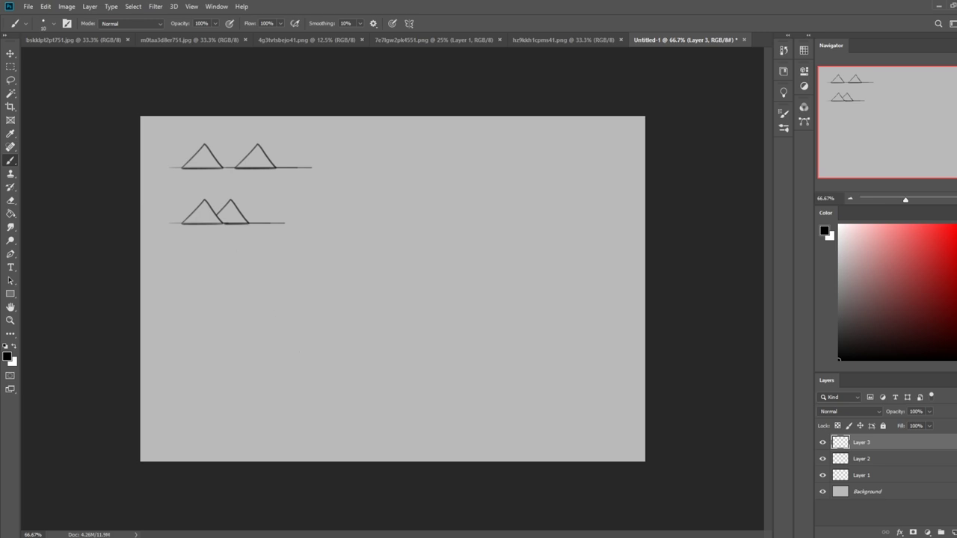
mouse_move(249, 225)
left_mouse_down()
mouse_move(180, 226)
mouse_move(292, 223)
mouse_move(168, 225)
left_mouse_up()
key("ctrl+v")
key("ctrl+z")
key("l")
mouse_move(292, 202)
left_mouse_down()
mouse_move(159, 218)
mouse_move(208, 248)
mouse_move(299, 207)
left_mouse_up()
left_click(324, 223)
key("ctrl+z")
Merge the second-row layers down into Layer 1 and place a duplicate of the overlapping triangle pair below it.
mouse_move(260, 203)
left_mouse_down()
mouse_move(146, 218)
mouse_move(278, 200)
left_mouse_up()
key("v")
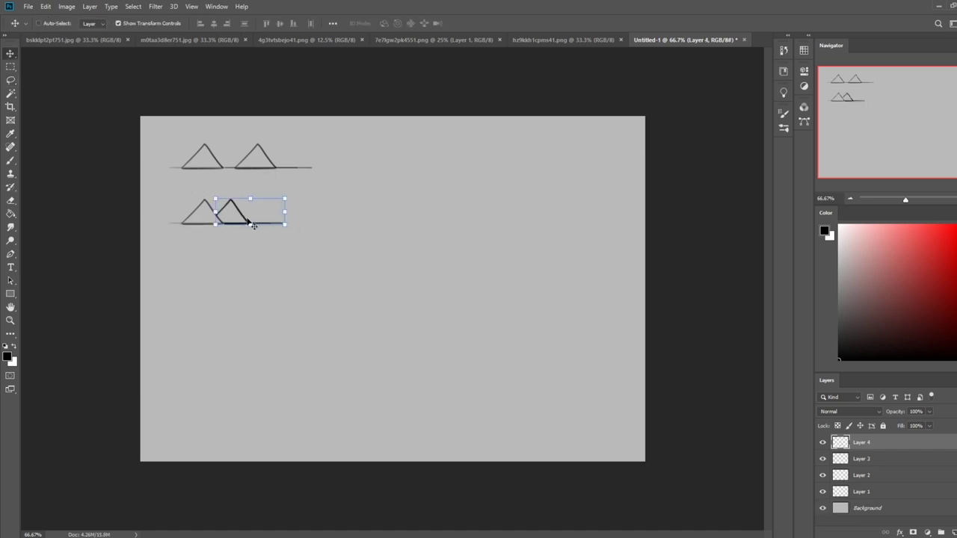
right_click(845, 443)
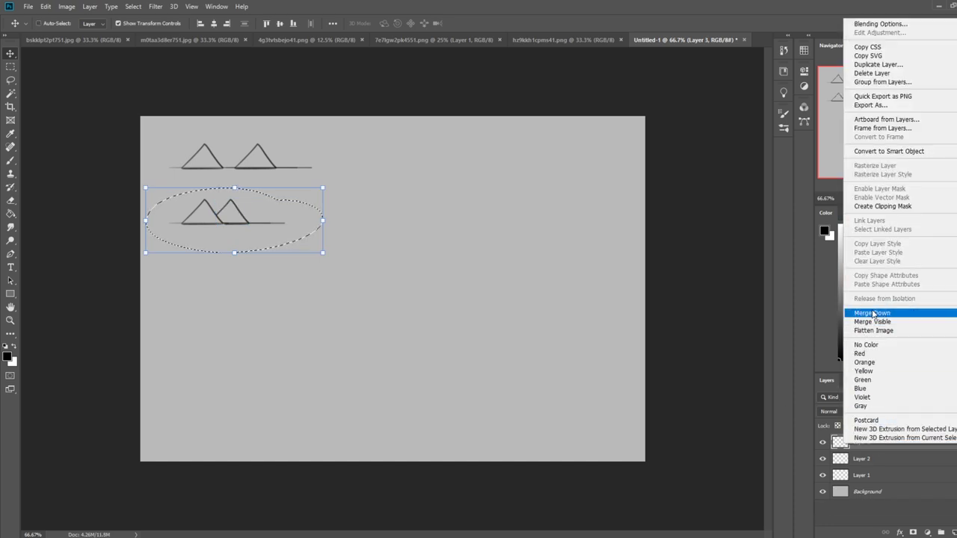
left_click(872, 312)
right_click(867, 443)
left_click(872, 313)
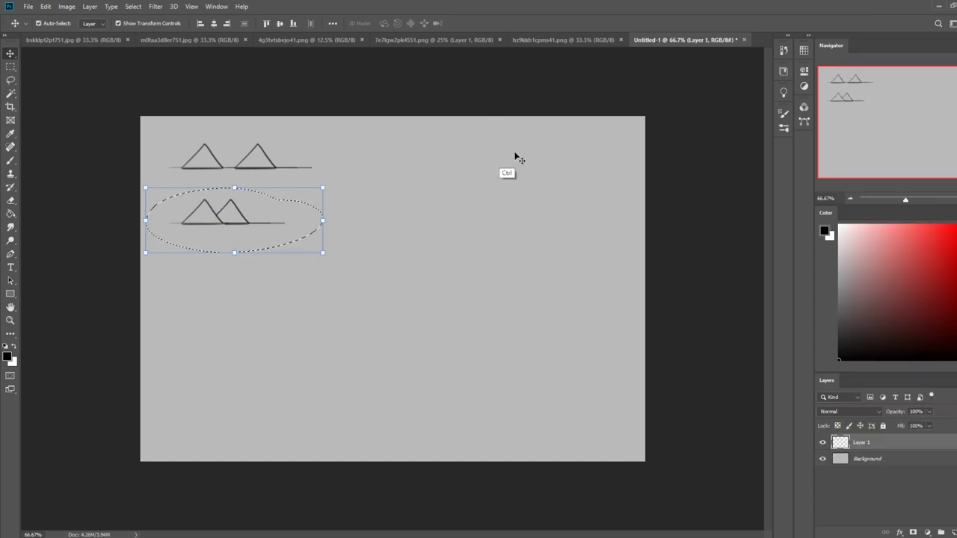
key("ctrl+j")
left_click_drag(248, 228, 249, 293)
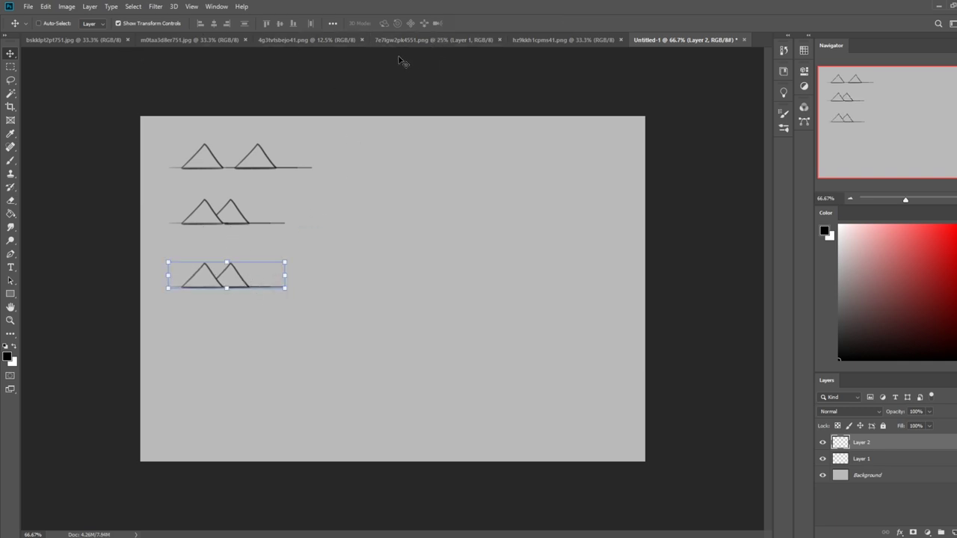
Separate the third row's rear triangle onto its own layer, scale it to about 72%, and align it on the ground line.
key("l")
mouse_move(217, 281)
left_mouse_down()
mouse_move(270, 268)
mouse_move(281, 299)
mouse_move(219, 286)
left_mouse_up()
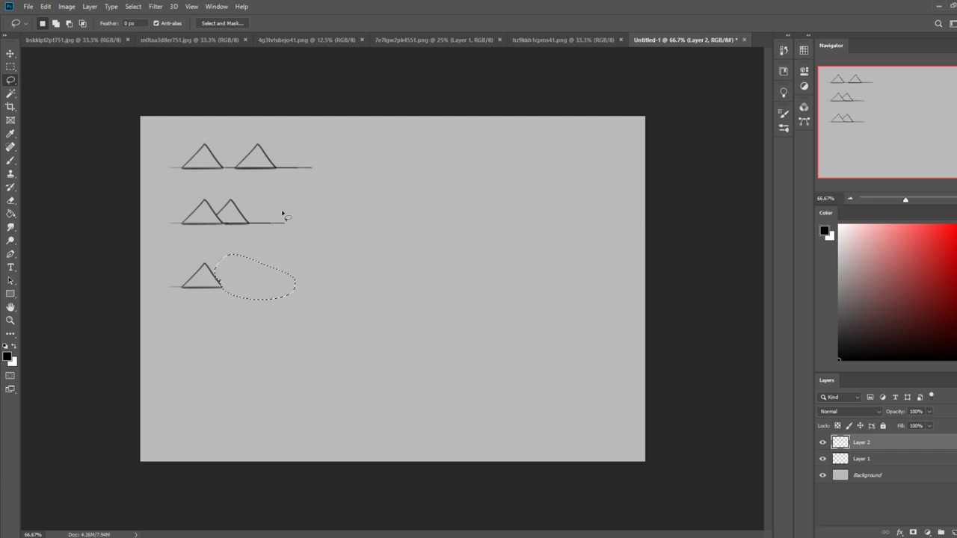
key("ctrl+j")
key("v")
left_click_drag(286, 262, 264, 266)
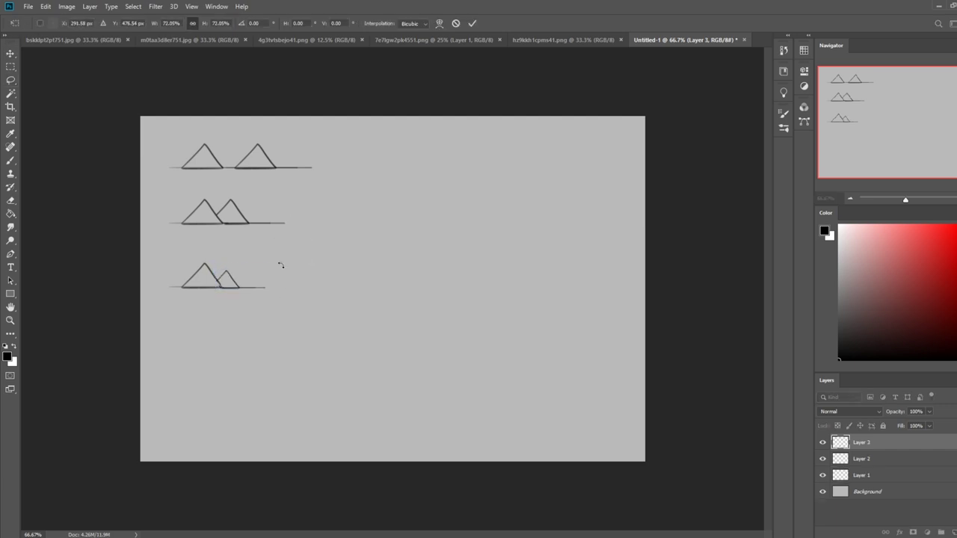
key("Up")
key("Up")
key("Right")
key("Down")
key("Return")
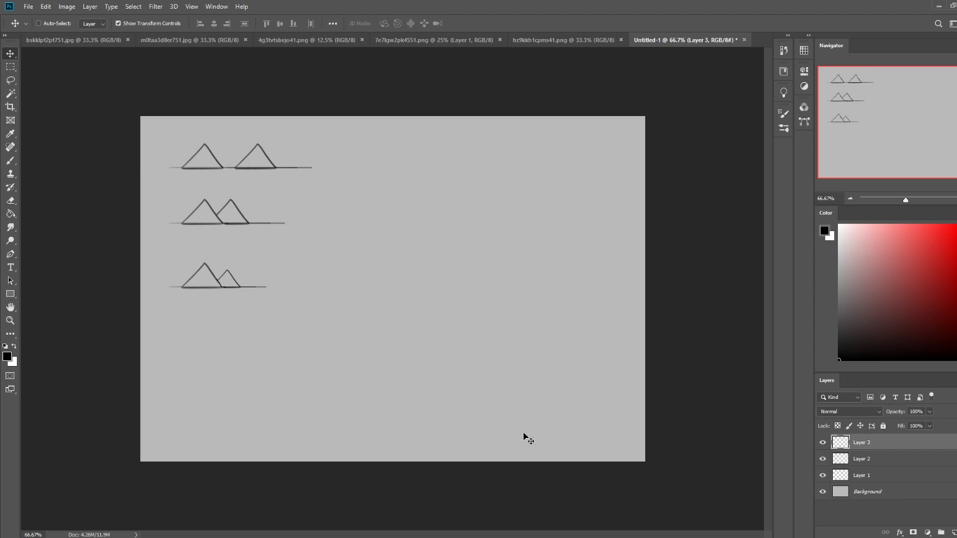
Merge the two upper sketch layers down into Layer 1.
right_click(891, 445)
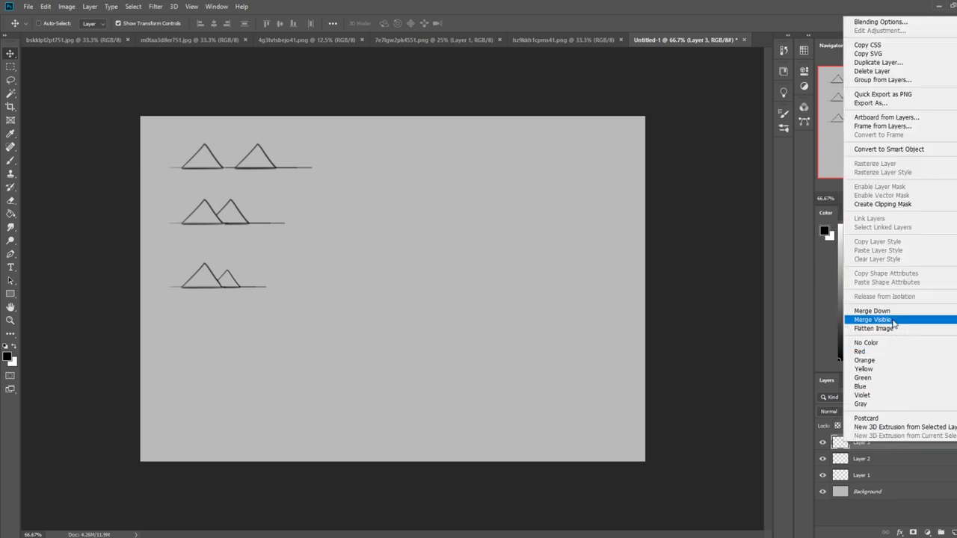
left_click(872, 309)
right_click(873, 442)
left_click(872, 309)
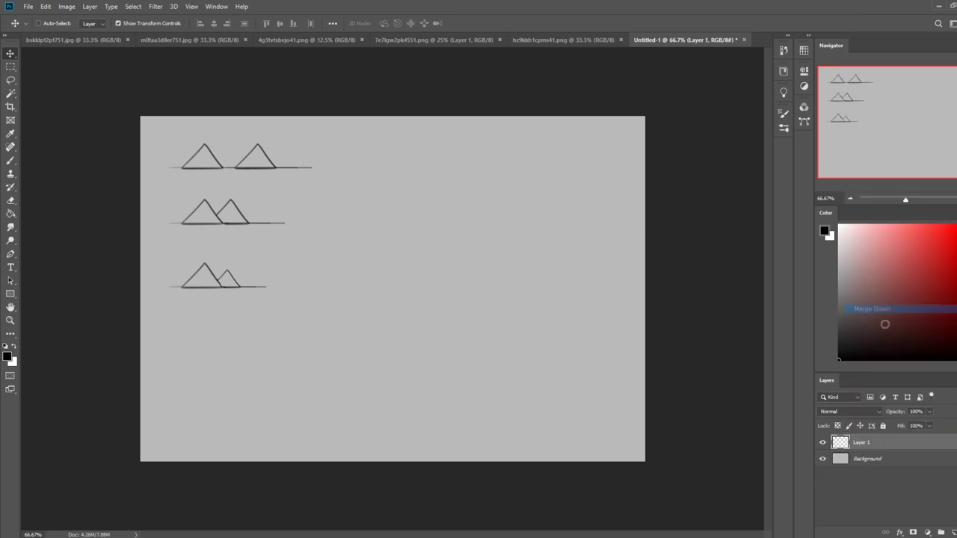
Duplicate the third row's large and small triangle pair and place the copy below it as a fourth row.
key("l")
mouse_move(284, 273)
left_mouse_down()
mouse_move(314, 254)
mouse_move(288, 266)
left_mouse_up()
key("v")
key("ctrl+j")
left_click_drag(198, 292, 258, 334)
Separate the fourth row's small triangle onto its own layer and nudge it slightly up and left behind the large triangle.
key("l")
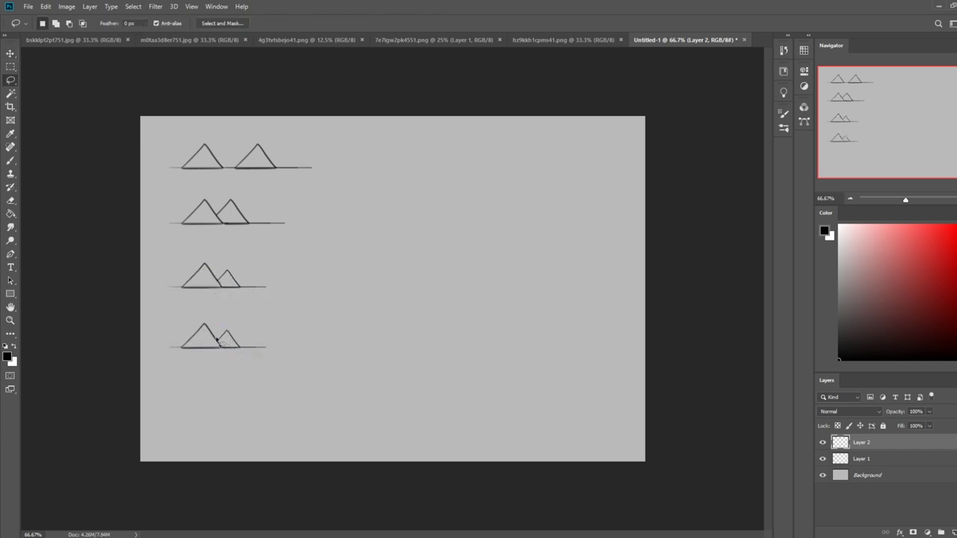
mouse_move(228, 355)
left_mouse_down()
mouse_move(225, 327)
mouse_move(218, 339)
left_mouse_up()
key("alt")
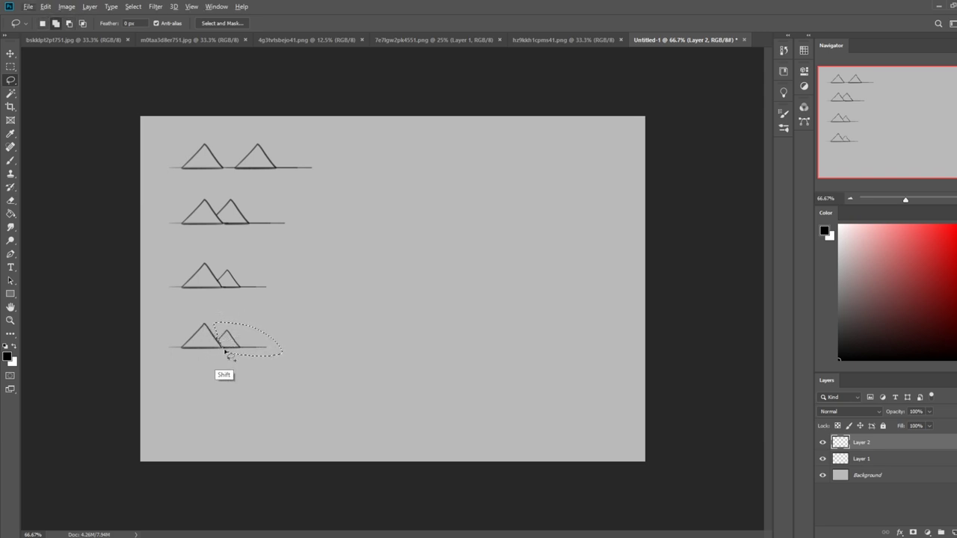
key("ctrl")
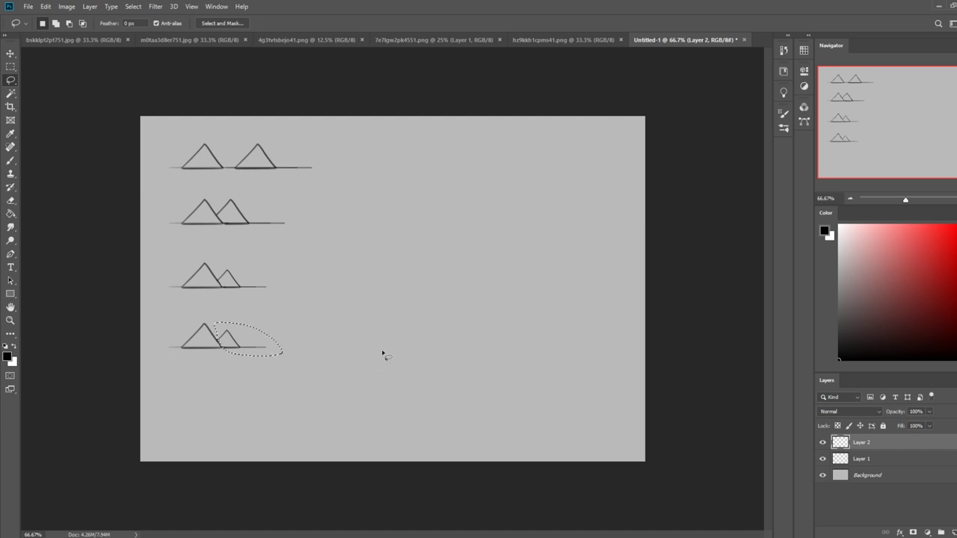
key("ctrl+j")
key("v")
key("Up")
key("Up")
key("Up")
key("Up")
key("Up")
key("Up")
key("Left")
key("Left")
key("Left")
key("Left")
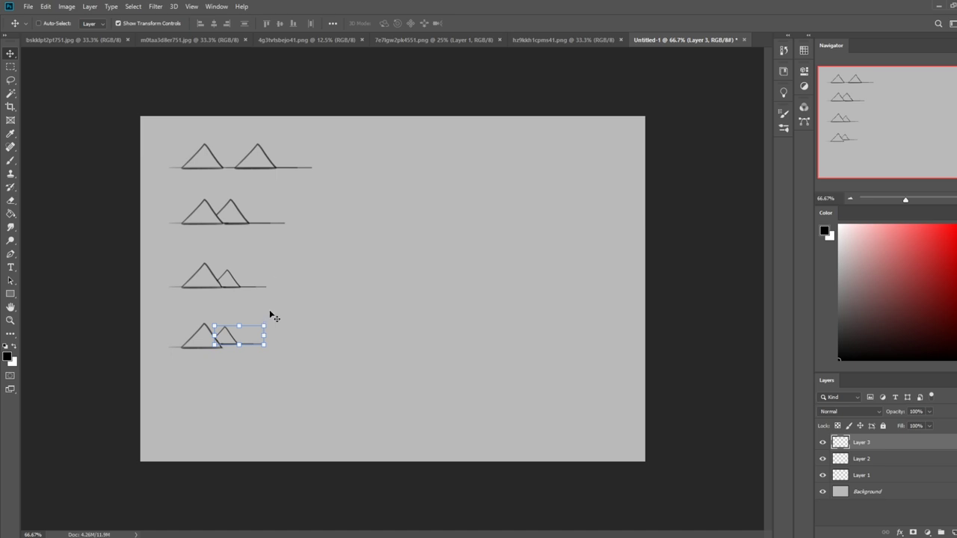
key("Left")
Merge the upper sketch layers down into Layer 1 and erase the ground-line stub beside the fourth row's large triangle.
key("e")
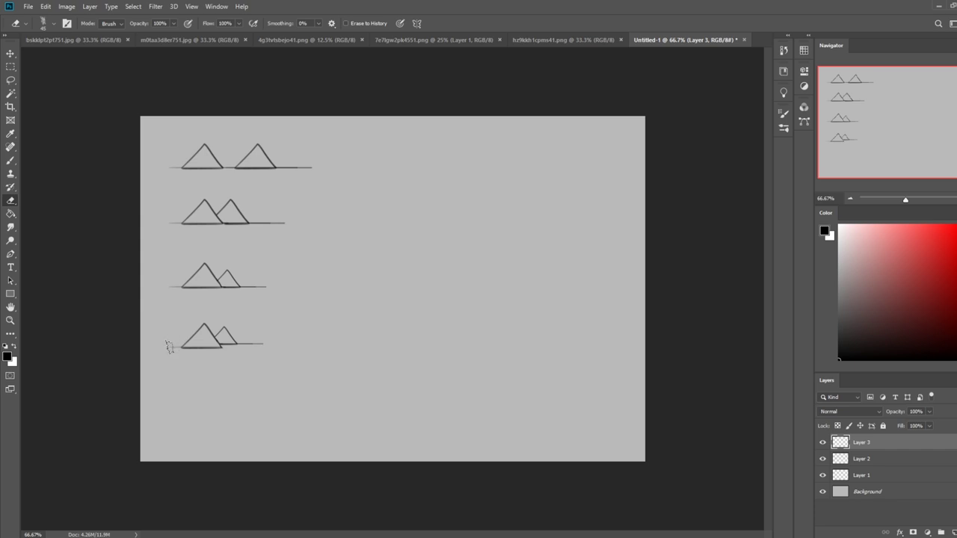
right_click(875, 460)
left_click(874, 463)
right_click(886, 444)
left_click(894, 313)
right_click(868, 442)
left_click(875, 313)
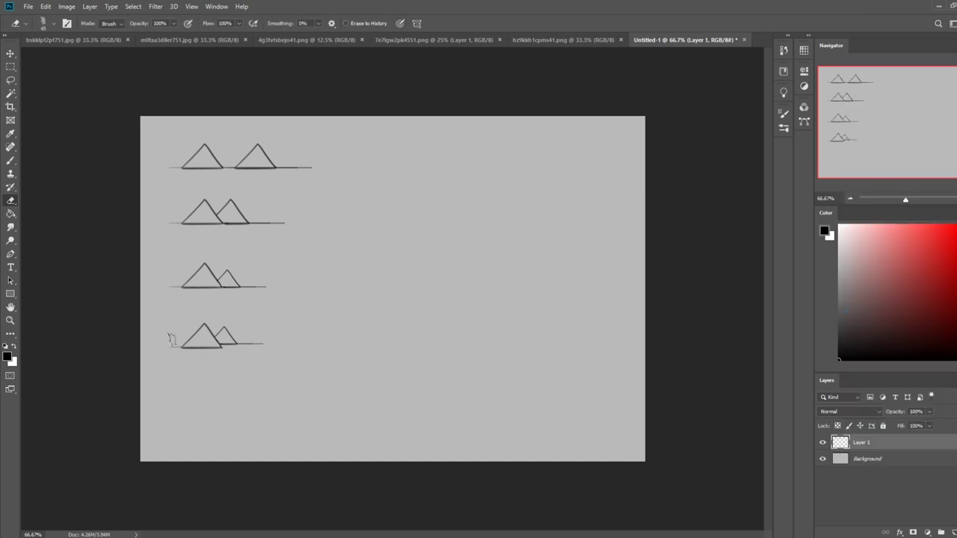
Draw a long horizon line behind the fourth row's triangles and a ground line under the large one.
key("b")
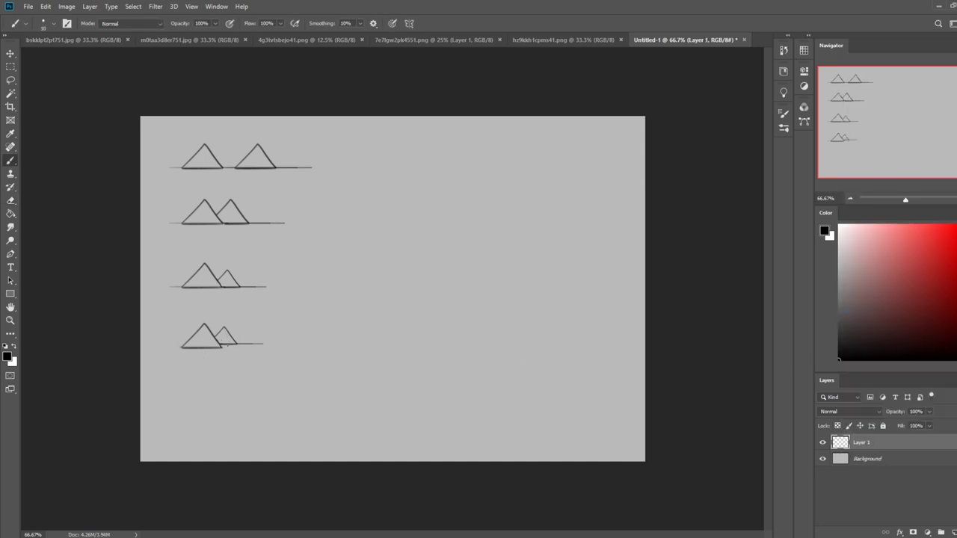
left_click_drag(234, 336, 289, 336)
mouse_move(184, 337)
left_mouse_down()
mouse_move(146, 338)
mouse_move(165, 349)
mouse_move(249, 348)
left_mouse_up()
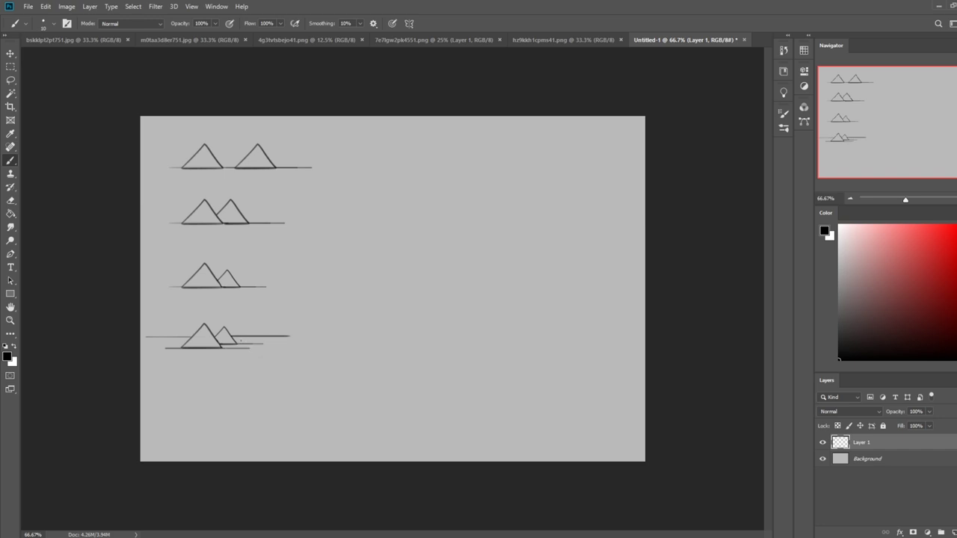
mouse_move(448, 210)
left_mouse_down()
mouse_move(453, 280)
mouse_move(438, 217)
mouse_move(431, 223)
left_mouse_up()
left_click_drag(408, 254, 411, 258)
mouse_move(409, 216)
left_mouse_down()
mouse_move(412, 225)
mouse_move(432, 202)
left_mouse_up()
left_click_drag(388, 228, 381, 263)
key("ctrl+z")
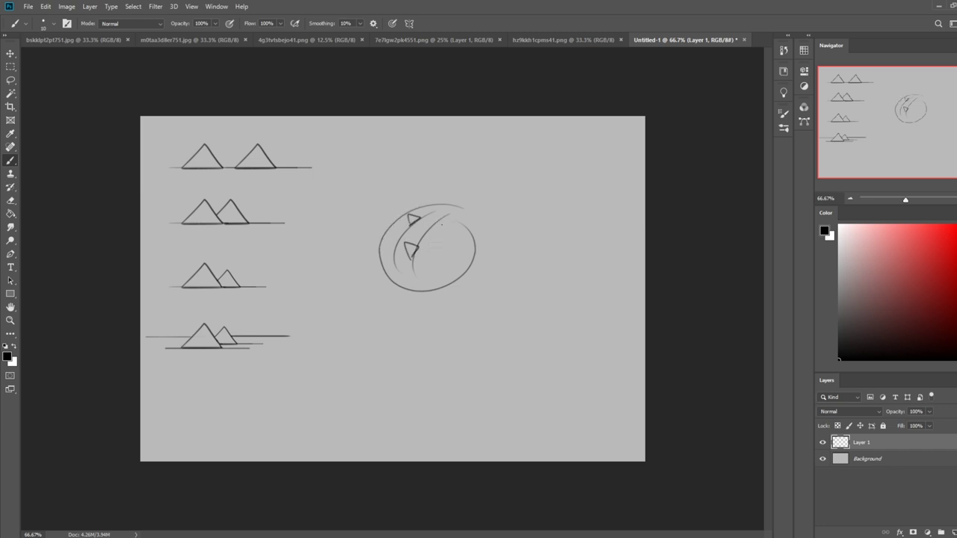
left_click_drag(447, 252, 453, 262)
key("ctrl+z")
key("ctrl+z")
key("ctrl+z")
key("ctrl+z")
key("ctrl+z")
key("ctrl+z")
key("ctrl+z")
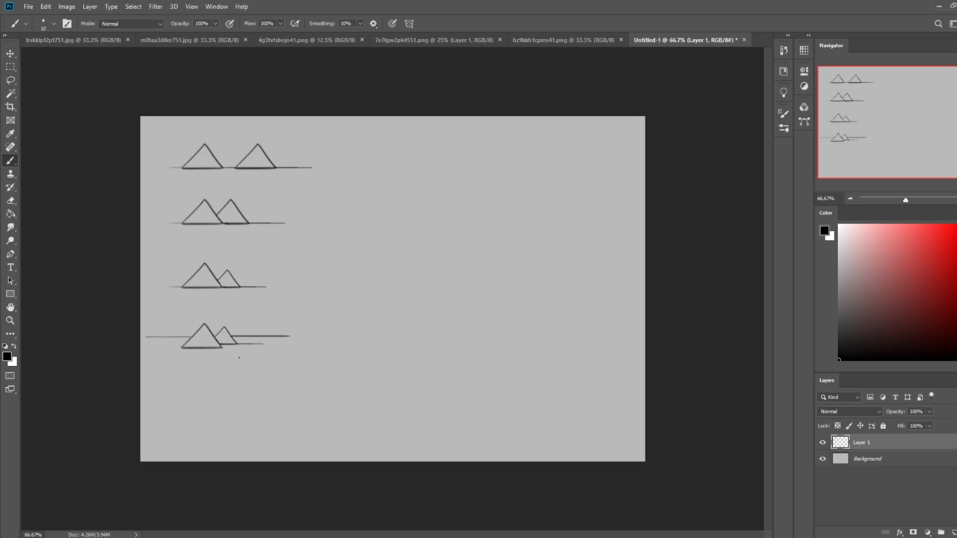
Erase the overlong ends of the horizon and ground lines, and redraw the ground line under the fourth row's large triangle.
key("e")
left_click_drag(150, 337, 165, 336)
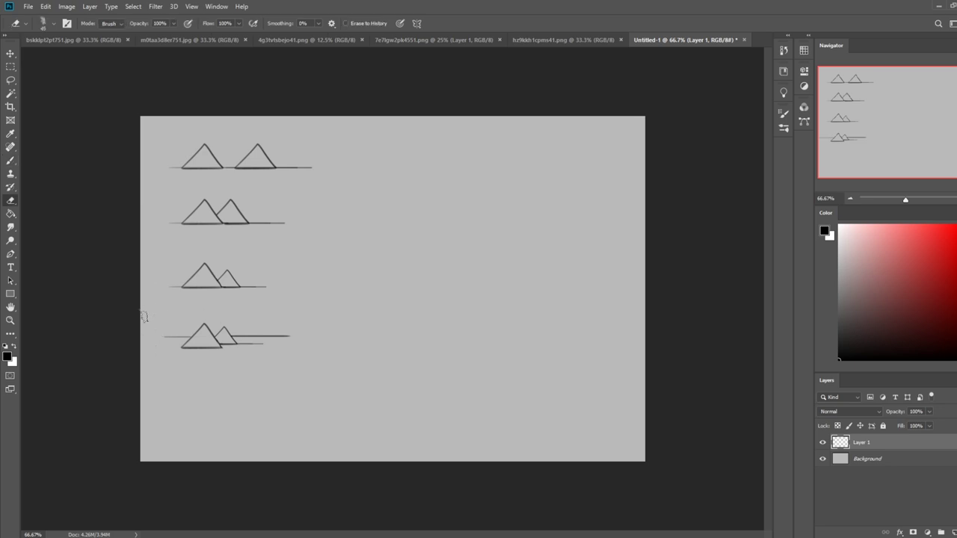
mouse_move(270, 327)
left_mouse_down()
mouse_move(269, 316)
mouse_move(285, 327)
left_mouse_up()
left_click_drag(309, 155, 303, 154)
left_click_drag(263, 344, 256, 344)
key("b")
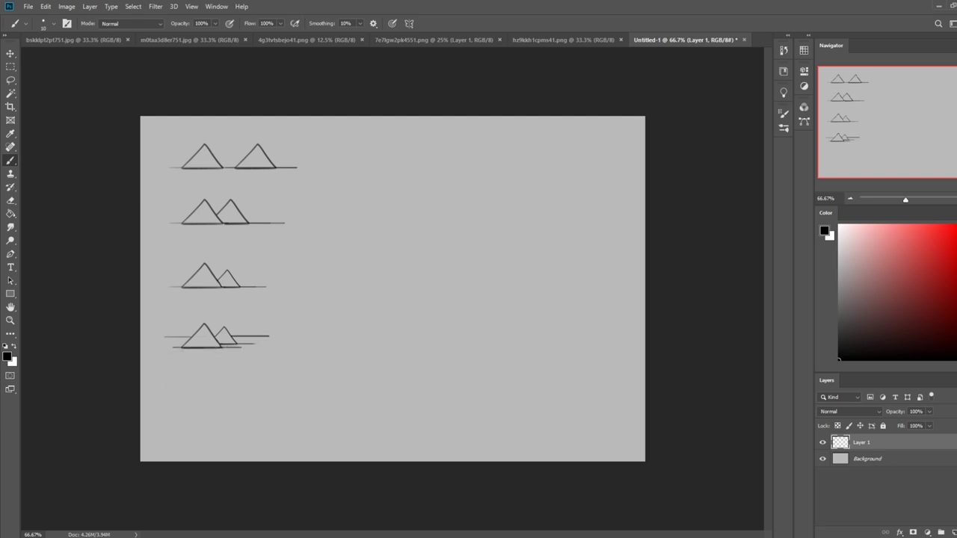
mouse_move(183, 347)
left_mouse_down()
mouse_move(169, 348)
mouse_move(239, 348)
left_mouse_up()
Duplicate the fourth row's triangle pair onto its own layer and place the copy to its right in the same row.
key("l")
mouse_move(267, 321)
left_mouse_down()
mouse_move(184, 316)
mouse_move(246, 314)
mouse_move(252, 396)
left_mouse_up()
key("ctrl+j")
key("v")
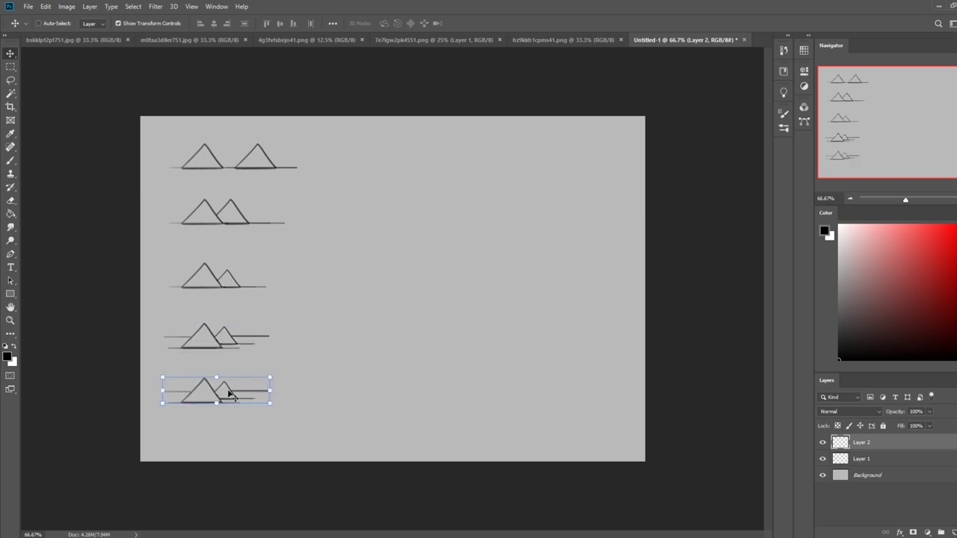
key("b")
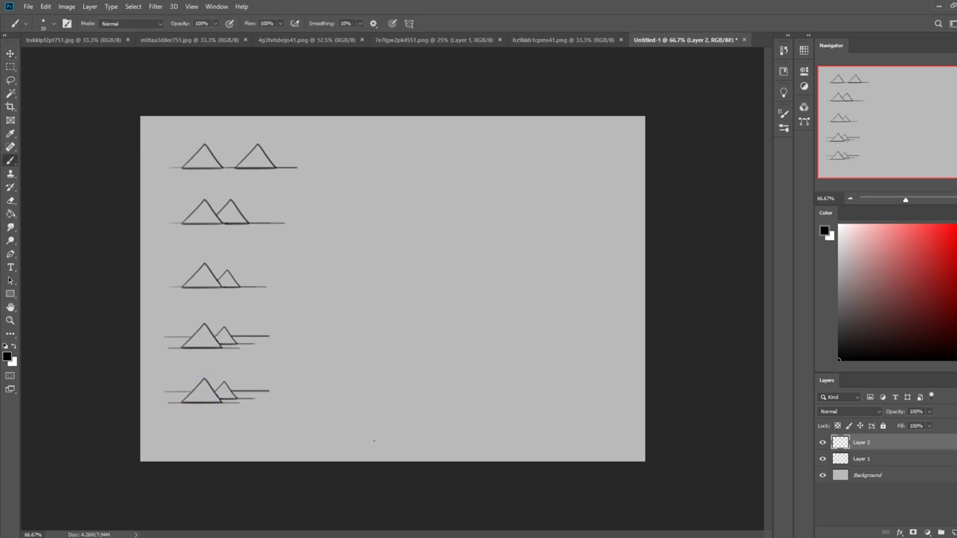
key("ctrl+z")
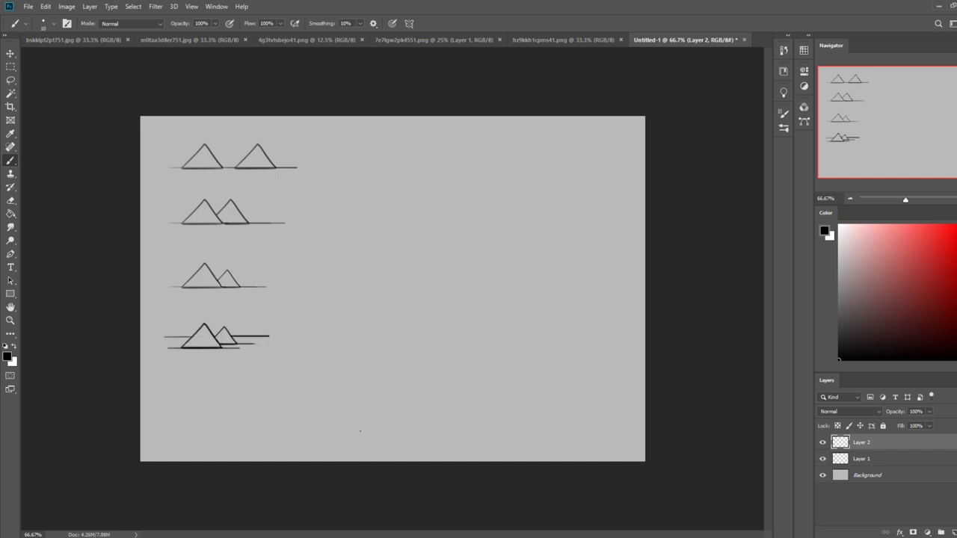
key("ctrl+z")
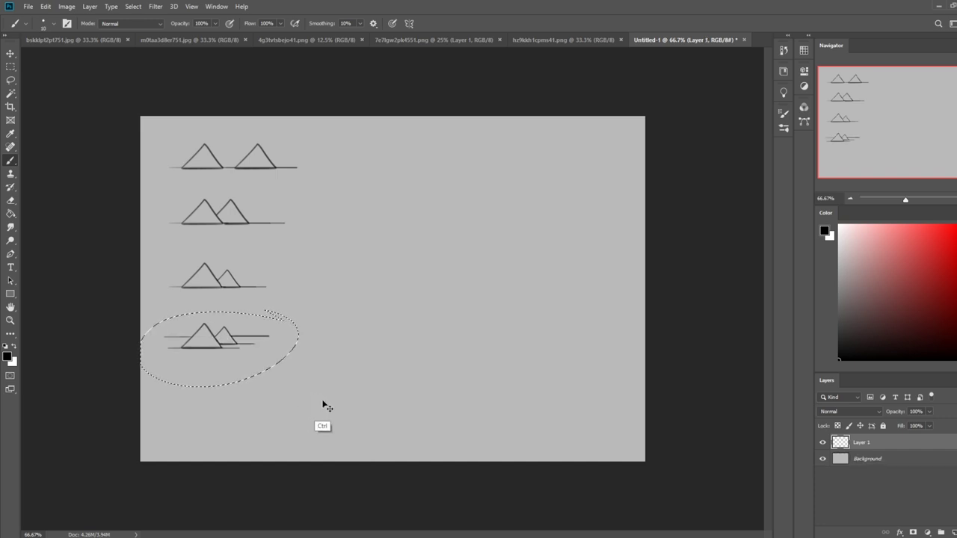
key("ctrl+shift+z")
key("v")
left_click_drag(245, 349, 386, 349)
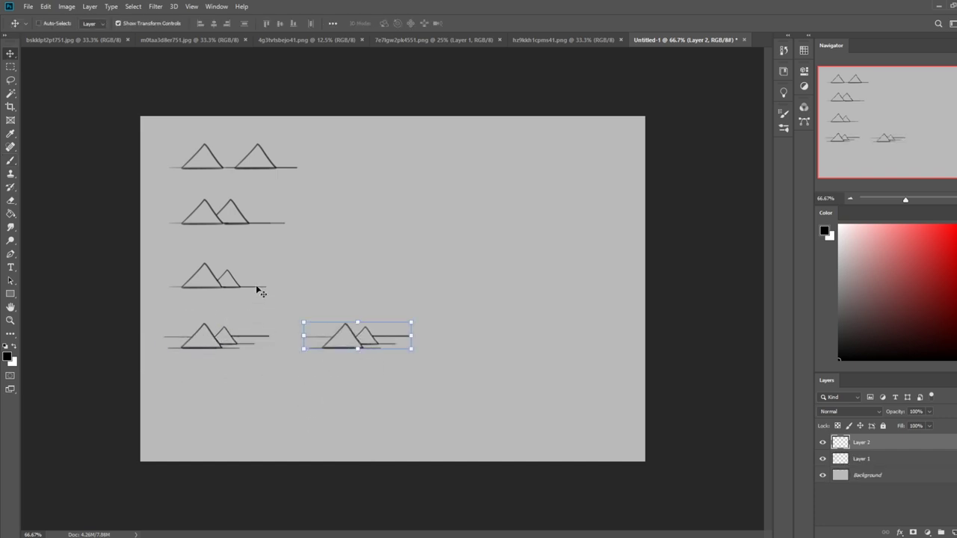
key("b")
mouse_move(155, 136)
left_mouse_down()
mouse_move(174, 256)
mouse_move(161, 294)
mouse_move(154, 365)
left_mouse_up()
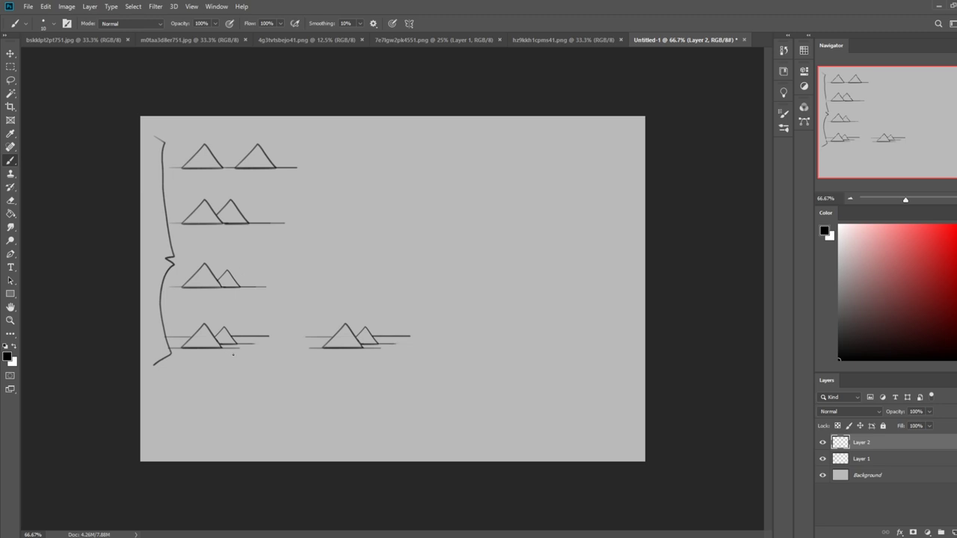
key("ctrl+z")
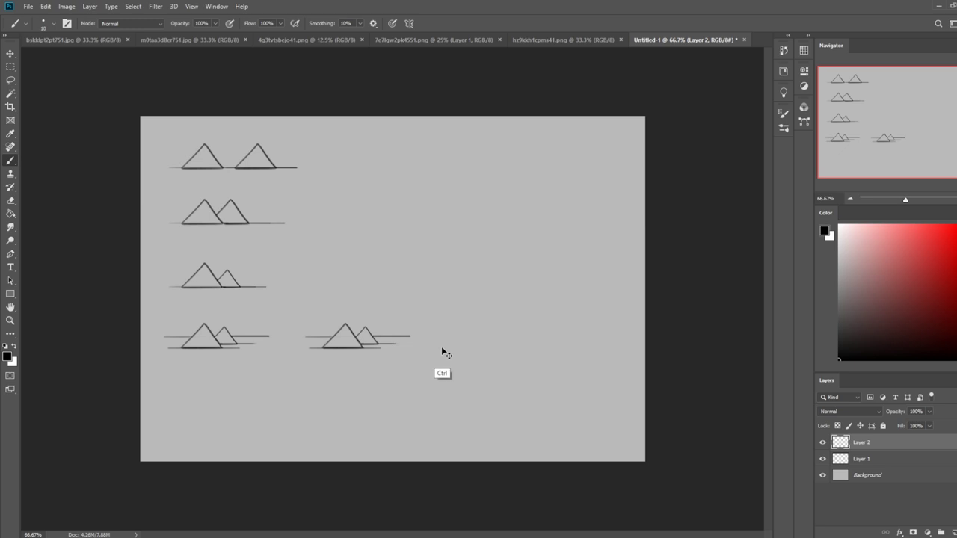
Partially erase the copied pair's rear triangle and background lines so they look fainter than the front triangle.
key("e")
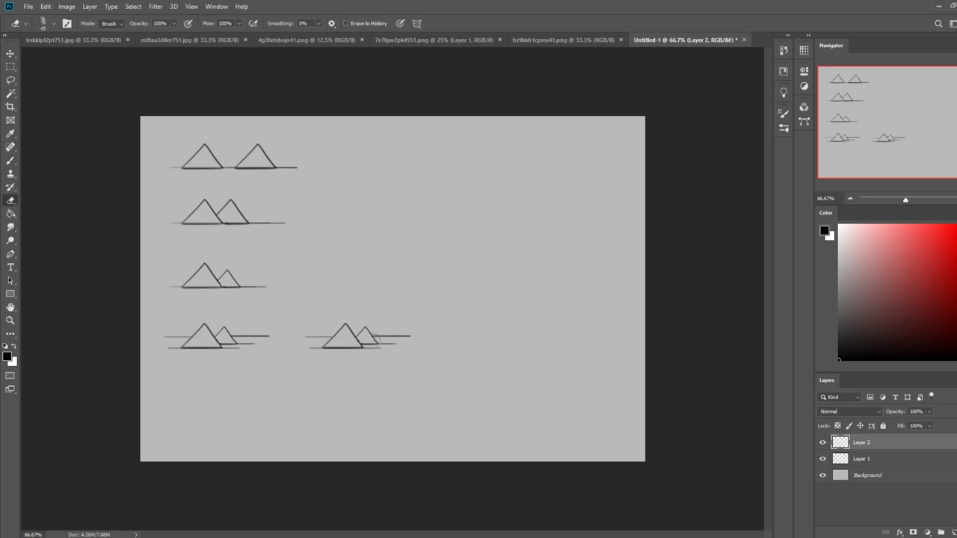
mouse_move(363, 325)
left_mouse_down()
mouse_move(366, 338)
mouse_move(386, 337)
left_mouse_up()
key("bracketleft")
Duplicate the faded triangle pair and place the copy to its right as the fourth row's third pair.
key("l")
mouse_move(423, 326)
left_mouse_down()
mouse_move(294, 351)
mouse_move(442, 319)
mouse_move(429, 340)
left_mouse_up()
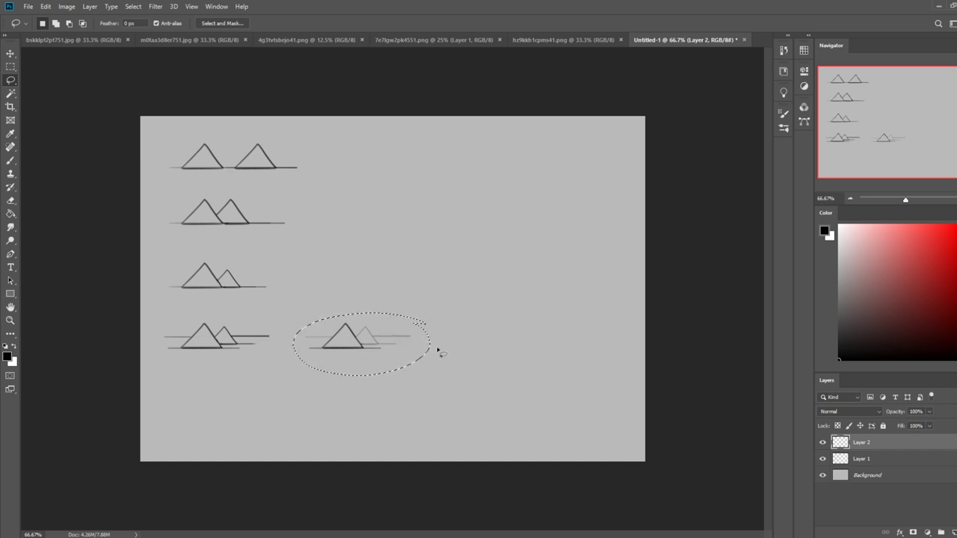
key("ctrl")
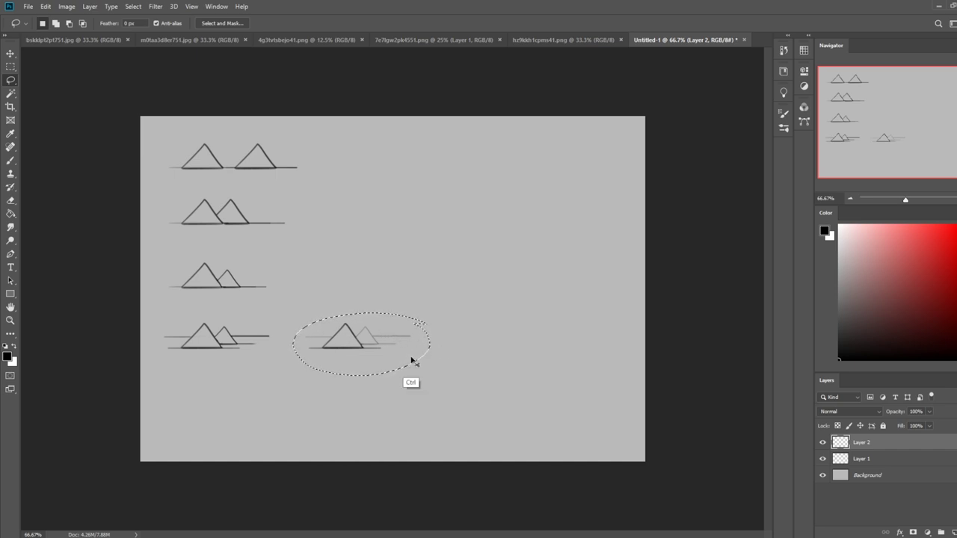
key("ctrl+v")
key("v")
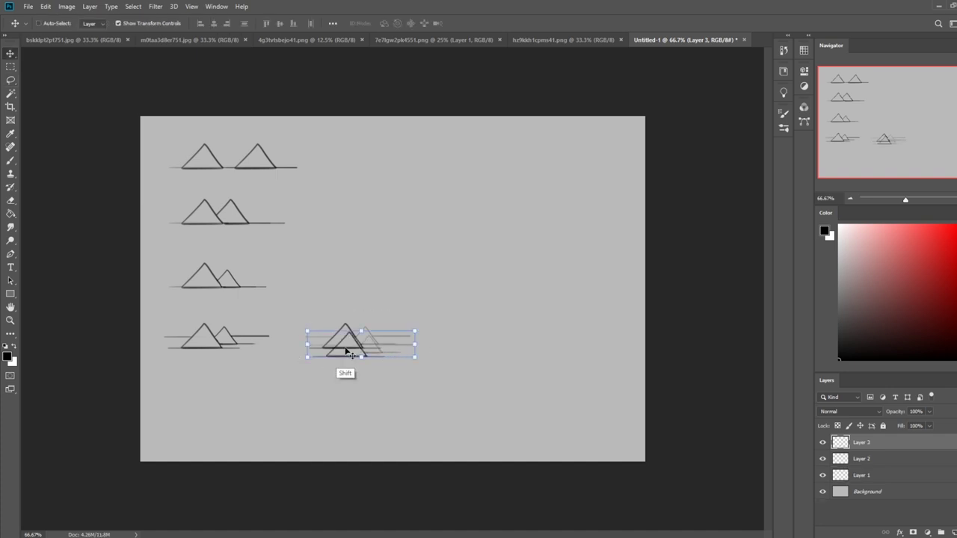
key("ctrl+z")
mouse_move(366, 354)
left_mouse_down()
mouse_move(355, 347)
mouse_move(477, 336)
left_mouse_up()
key("ctrl+d")
Crosshatch the triangles of the fourth row's third pair, darker on the front one, and draw a downward arrow above them.
key("b")
left_click_drag(467, 341, 476, 339)
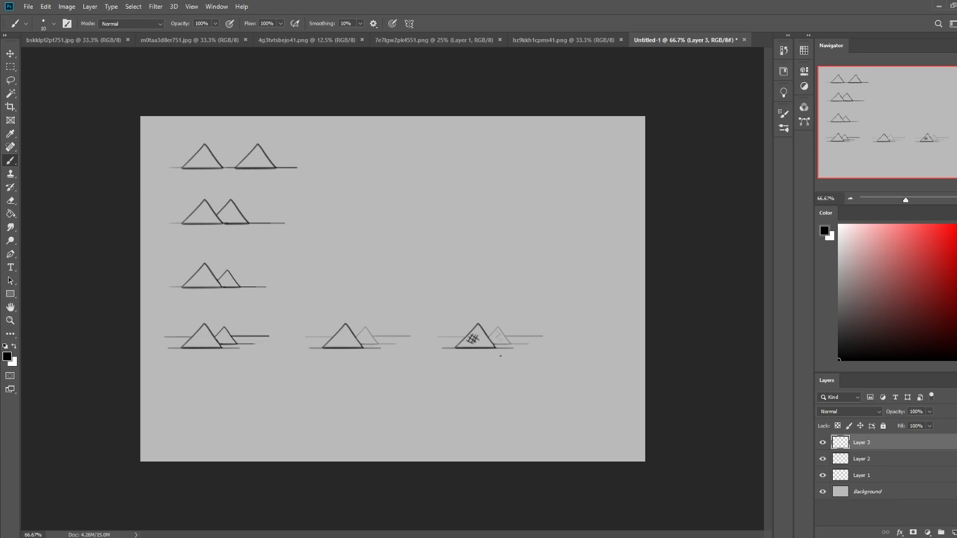
mouse_move(486, 293)
left_mouse_down()
mouse_move(487, 311)
mouse_move(493, 303)
left_mouse_up()
Duplicate the crosshatched triangle pair onto its own layer and place the copy below the fourth row.
key("l")
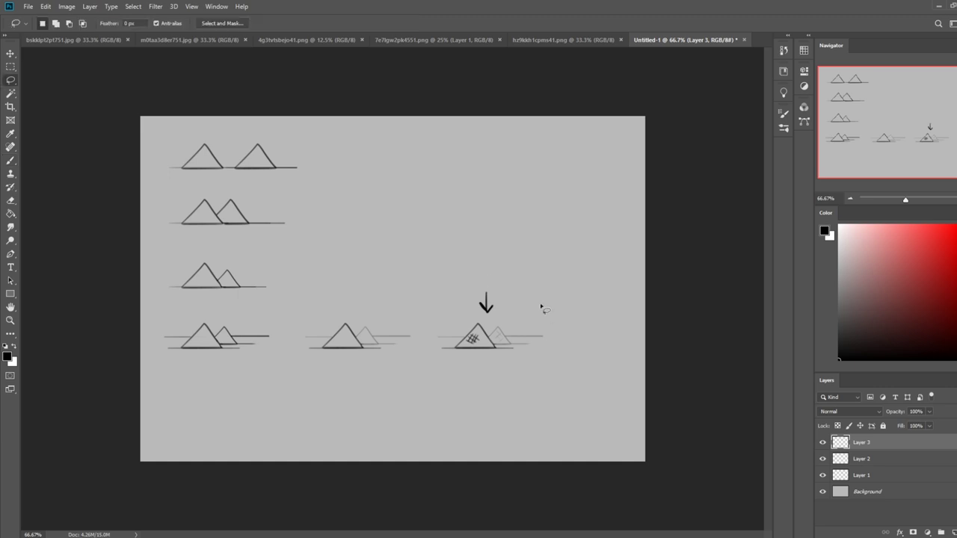
mouse_move(551, 327)
left_mouse_down()
mouse_move(449, 322)
mouse_move(491, 371)
mouse_move(559, 327)
left_mouse_up()
key("v")
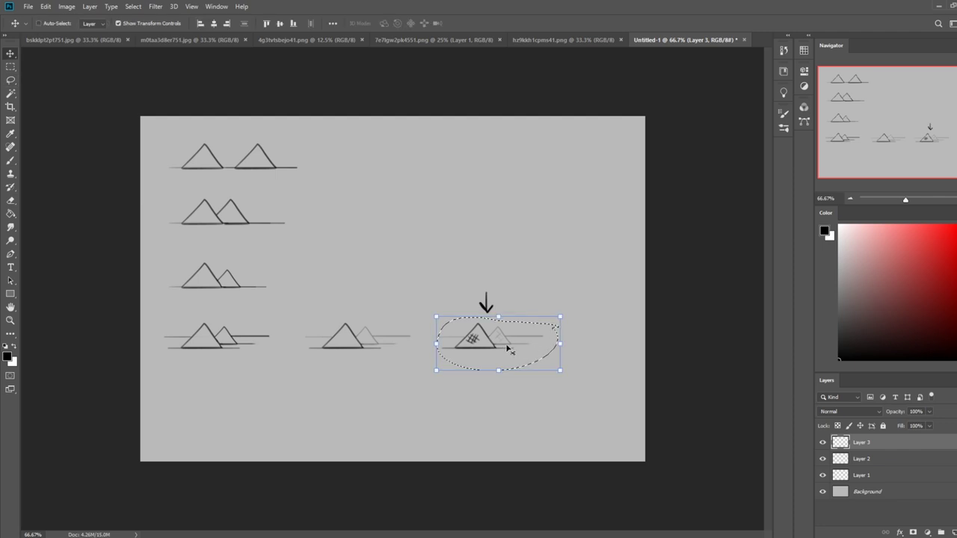
left_click_drag(497, 346, 430, 402)
key("ctrl+z")
key("ctrl+j")
left_click_drag(502, 349, 406, 400)
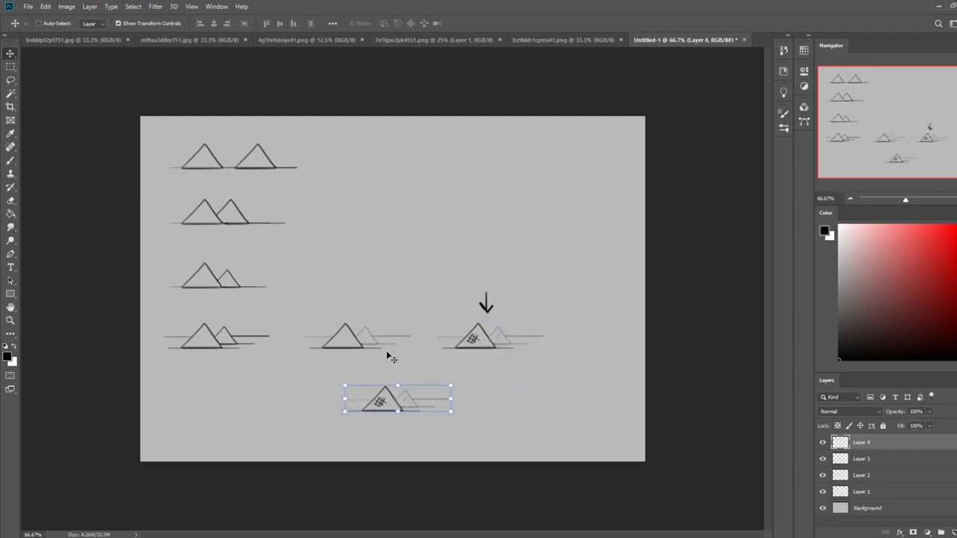
Apply a 1.7-pixel Gaussian Blur to the bottom pair's rear triangle and draw an arrow pointing at the pair.
key("l")
mouse_move(400, 407)
left_mouse_down()
mouse_move(447, 411)
mouse_move(447, 391)
mouse_move(397, 392)
left_mouse_up()
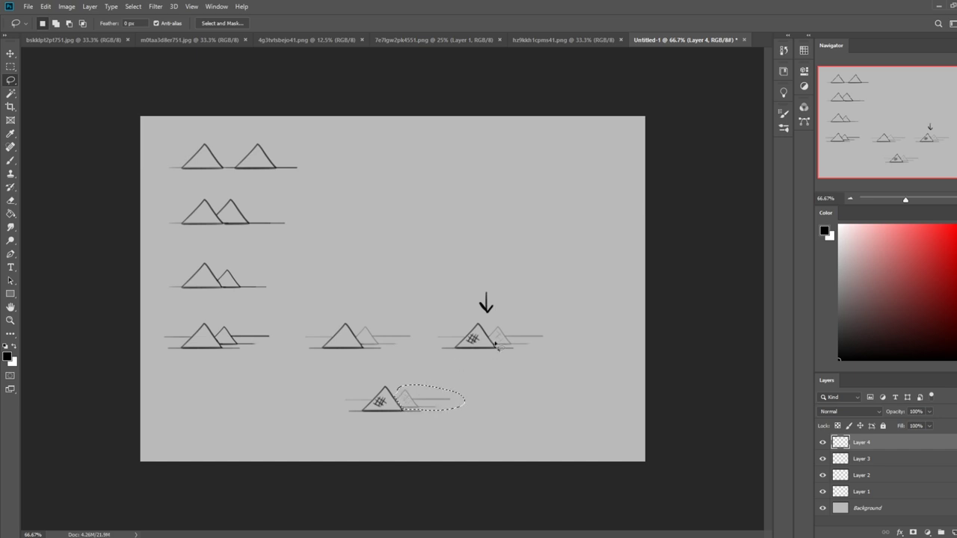
left_click(156, 7)
mouse_move(188, 124)
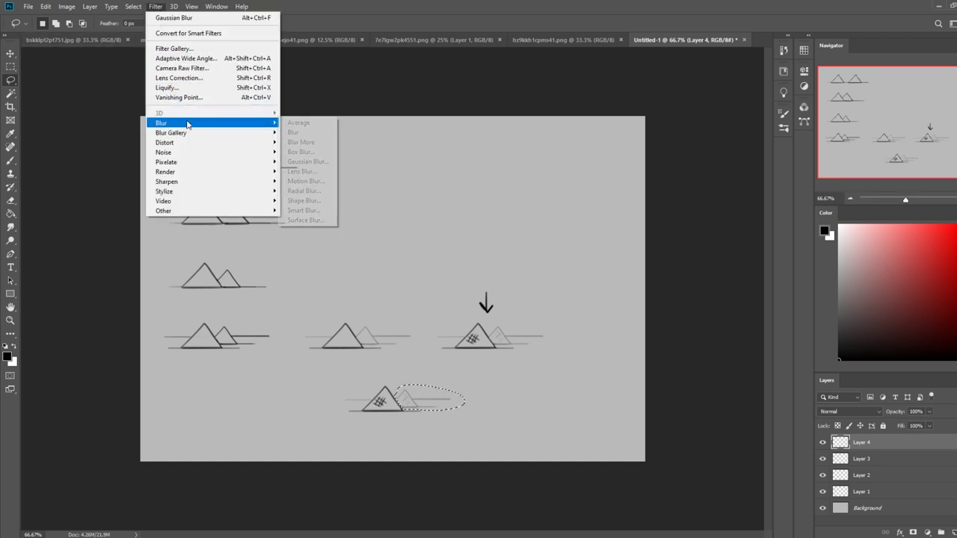
left_click(307, 162)
left_click_drag(651, 405, 620, 405)
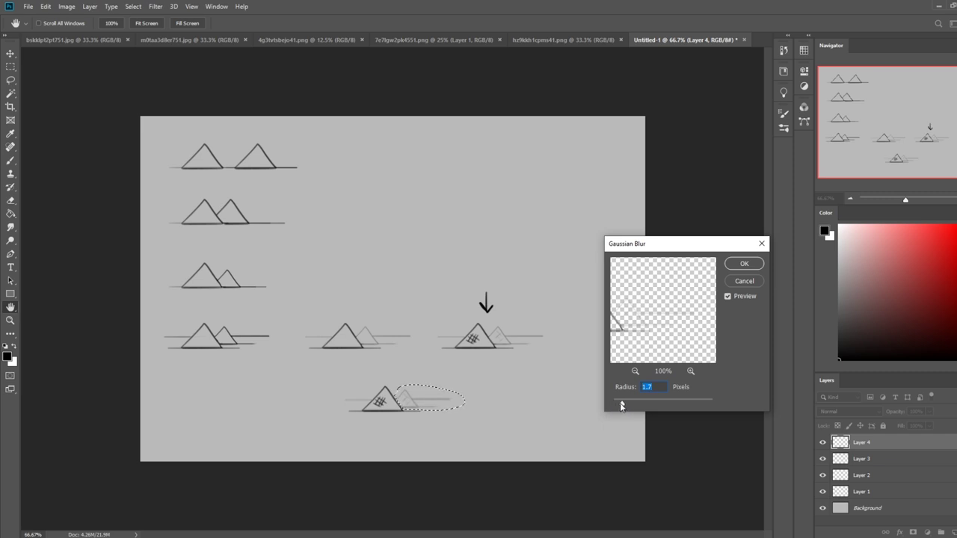
left_click(736, 264)
right_click(450, 379)
left_click(479, 195)
key("b")
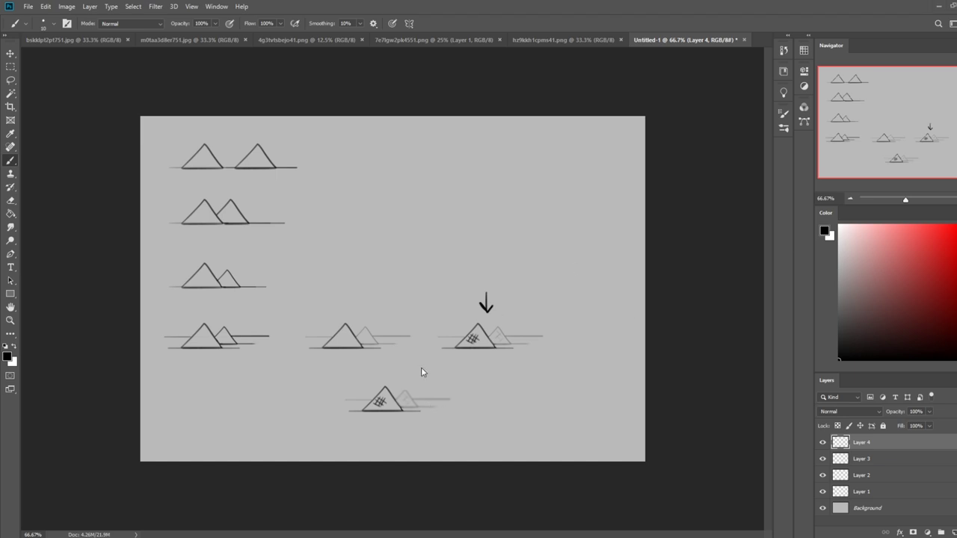
mouse_move(438, 388)
left_mouse_down()
mouse_move(468, 376)
mouse_move(451, 387)
left_mouse_up()
Sketch a box in perspective in the empty area above the fourth row's middle pair.
mouse_move(396, 166)
left_mouse_down()
mouse_move(315, 203)
mouse_move(319, 227)
mouse_move(367, 260)
left_mouse_up()
mouse_move(316, 202)
left_mouse_down()
mouse_move(365, 232)
mouse_move(376, 264)
left_mouse_up()
left_click_drag(366, 227, 437, 195)
left_click_drag(380, 259, 444, 223)
left_click_drag(393, 169, 434, 193)
mouse_move(323, 232)
left_mouse_down()
mouse_move(401, 195)
mouse_move(392, 196)
mouse_move(437, 222)
left_mouse_up()
left_click_drag(389, 174, 389, 199)
Sketch two triangles standing one behind the other inside the perspective box and a small camera facing it.
mouse_move(342, 232)
left_mouse_down()
mouse_move(366, 246)
mouse_move(343, 233)
mouse_move(413, 235)
left_mouse_up()
mouse_move(384, 203)
left_mouse_down()
mouse_move(408, 204)
mouse_move(412, 233)
left_mouse_up()
key("ctrl+z")
key("ctrl+z")
key("ctrl+z")
left_click_drag(390, 202, 410, 229)
key("ctrl+z")
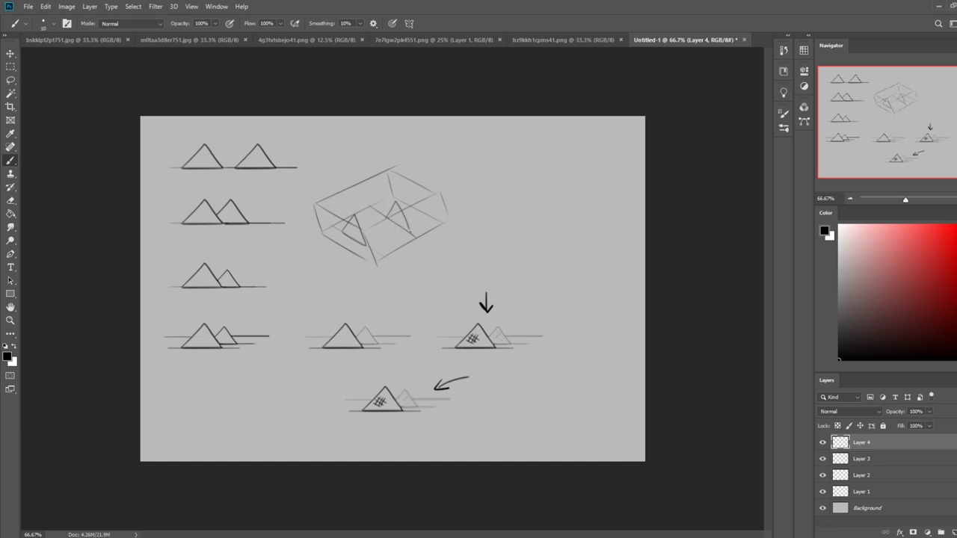
mouse_move(319, 271)
left_mouse_down()
mouse_move(320, 248)
mouse_move(335, 254)
mouse_move(310, 267)
left_mouse_up()
Handwrite "vision" with an arrow below the crosshatched pair, and the heading "3 ways to detail" in the canvas's upper right.
mouse_move(495, 368)
left_mouse_down()
mouse_move(508, 359)
mouse_move(487, 385)
mouse_move(508, 383)
left_mouse_up()
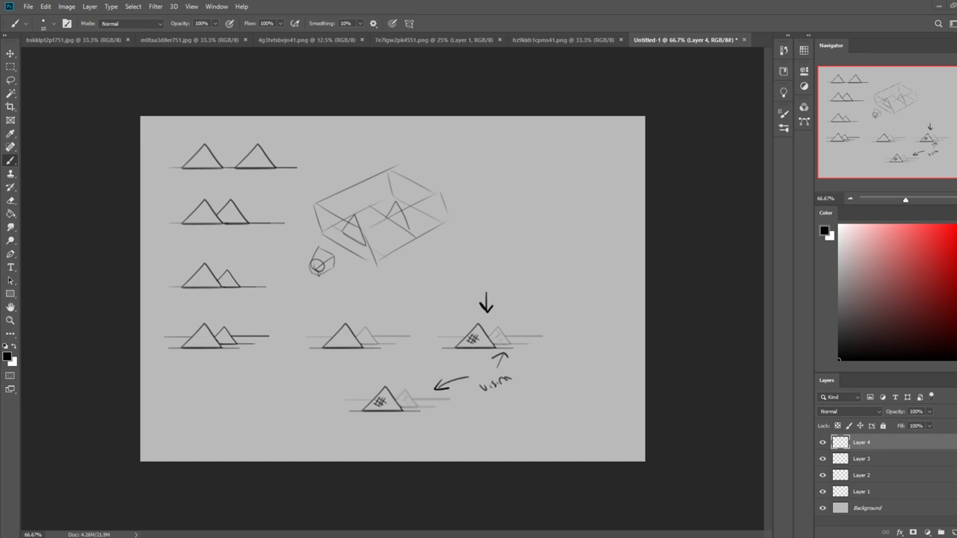
left_click_drag(397, 47, 956, 47)
left_click_drag(493, 153, 499, 171)
mouse_move(509, 156)
left_mouse_down()
mouse_move(534, 159)
mouse_move(548, 136)
mouse_move(558, 142)
mouse_move(543, 167)
mouse_move(591, 134)
left_mouse_up()
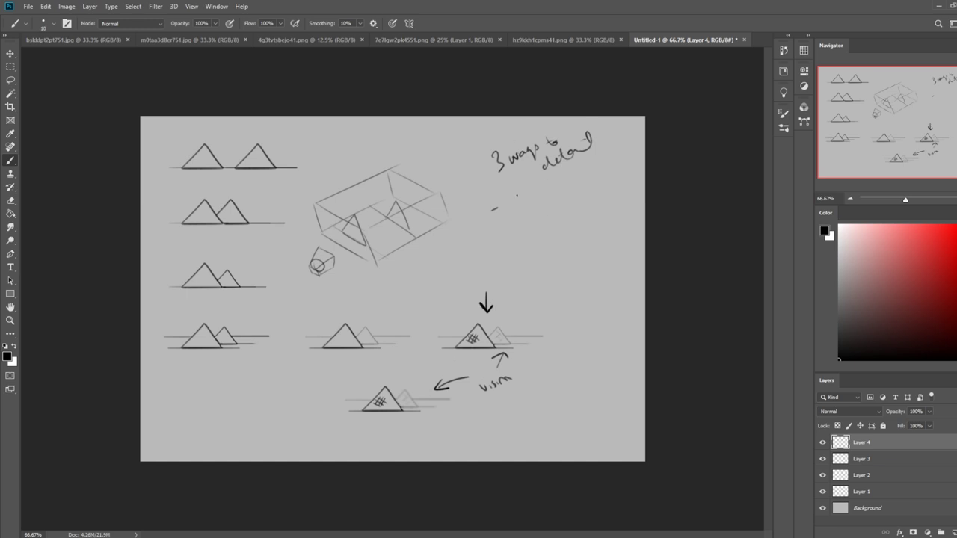
Handwrite "Edges" and "Contrast" as arrow-marked list items under the heading.
left_click_drag(493, 206, 559, 189)
left_click_drag(502, 241, 518, 239)
mouse_move(533, 223)
left_mouse_down()
mouse_move(560, 227)
mouse_move(580, 194)
left_mouse_up()
left_click_drag(576, 199, 586, 196)
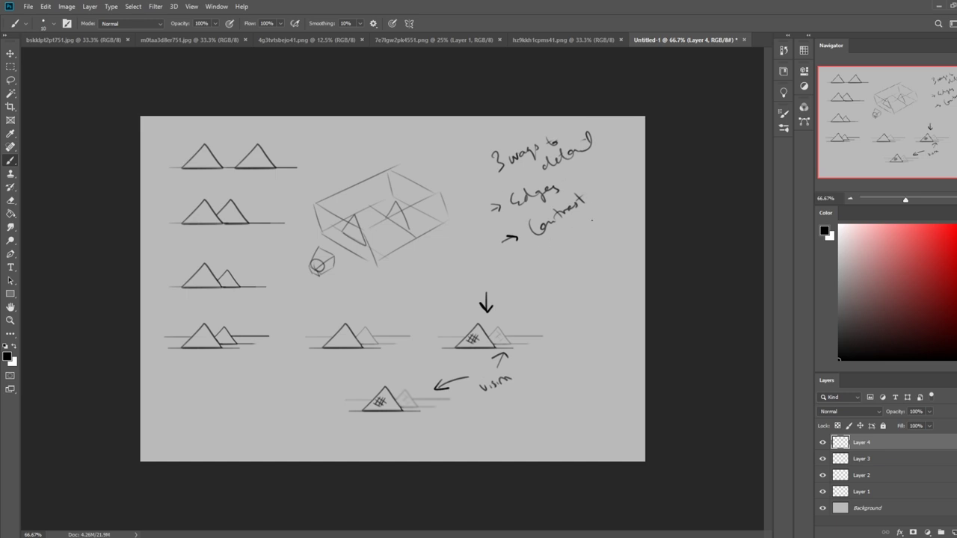
Draw a bracket beside the list and label it "focal point".
left_click_drag(470, 199, 510, 266)
mouse_move(461, 241)
left_mouse_down()
mouse_move(465, 253)
mouse_move(468, 227)
left_mouse_up()
mouse_move(468, 228)
left_mouse_down()
mouse_move(463, 213)
mouse_move(469, 220)
left_mouse_up()
mouse_move(472, 250)
left_mouse_down()
mouse_move(483, 258)
mouse_move(479, 247)
left_mouse_up()
left_click_drag(476, 243, 481, 228)
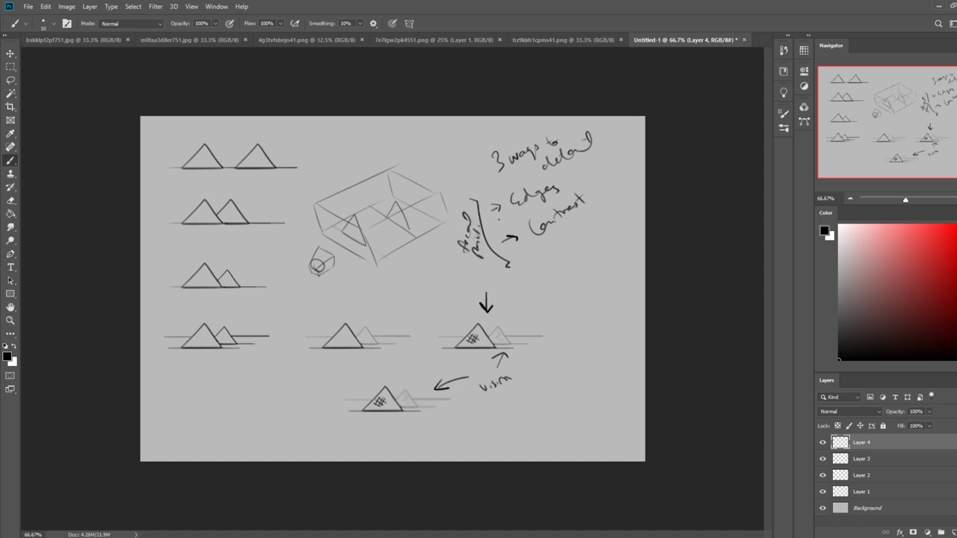
Handwrite "small brush" as the third arrow-marked list item below "Contrast".
mouse_move(523, 262)
left_mouse_down()
mouse_move(537, 261)
mouse_move(529, 266)
left_mouse_up()
mouse_move(549, 250)
left_mouse_down()
mouse_move(553, 258)
mouse_move(584, 222)
left_mouse_up()
left_click_drag(576, 255, 605, 229)
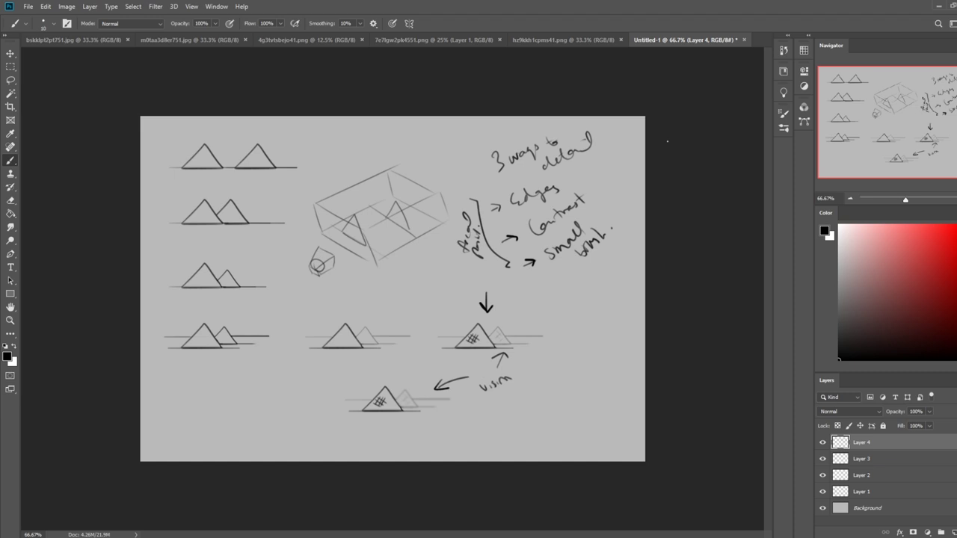
mouse_move(427, 402)
left_mouse_down()
mouse_move(360, 402)
mouse_move(383, 384)
mouse_move(348, 392)
left_mouse_up()
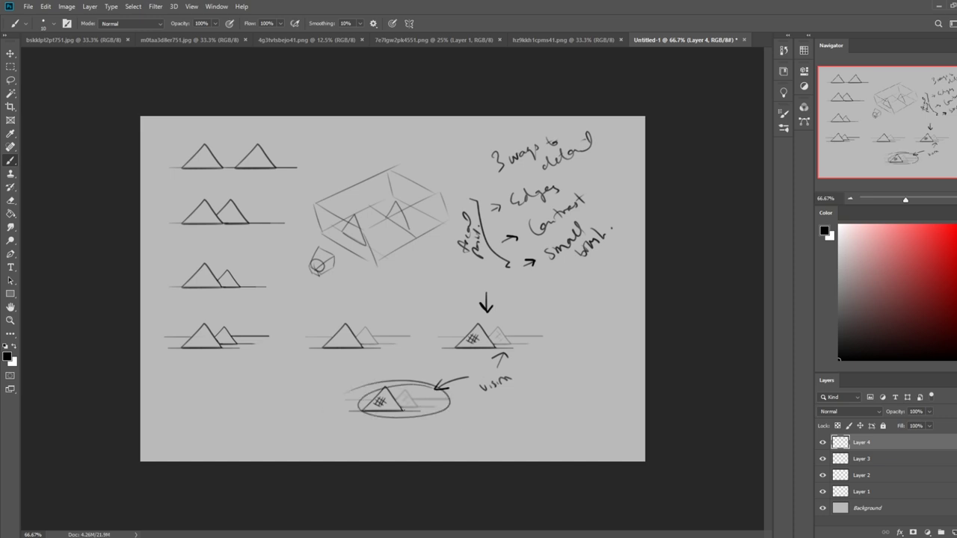
key("ctrl+z")
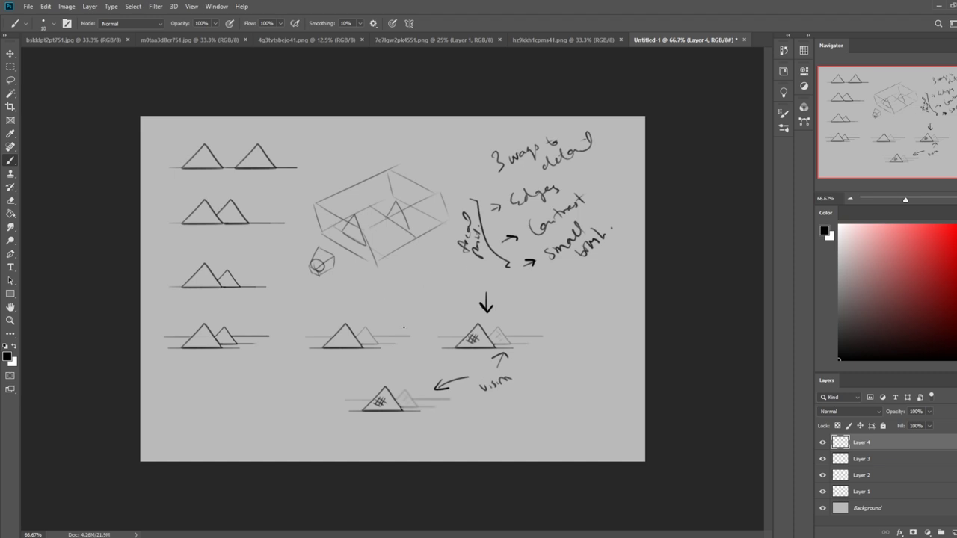
Draw an arrow pointing down to the faint rear triangle of the middle pair, undoing the stray strokes.
mouse_move(400, 306)
left_mouse_down()
mouse_move(374, 326)
mouse_move(394, 325)
left_mouse_up()
left_click_drag(364, 318, 364, 326)
left_click_drag(348, 318, 350, 323)
key("ctrl+z")
left_click_drag(345, 314, 367, 323)
left_click_drag(341, 309, 341, 321)
key("ctrl+z")
key("ctrl+z")
Switch to the bskklpt2pt751.jpg mountain painting, try a line tracing the main mountain's slope, and undo it.
left_click(77, 42)
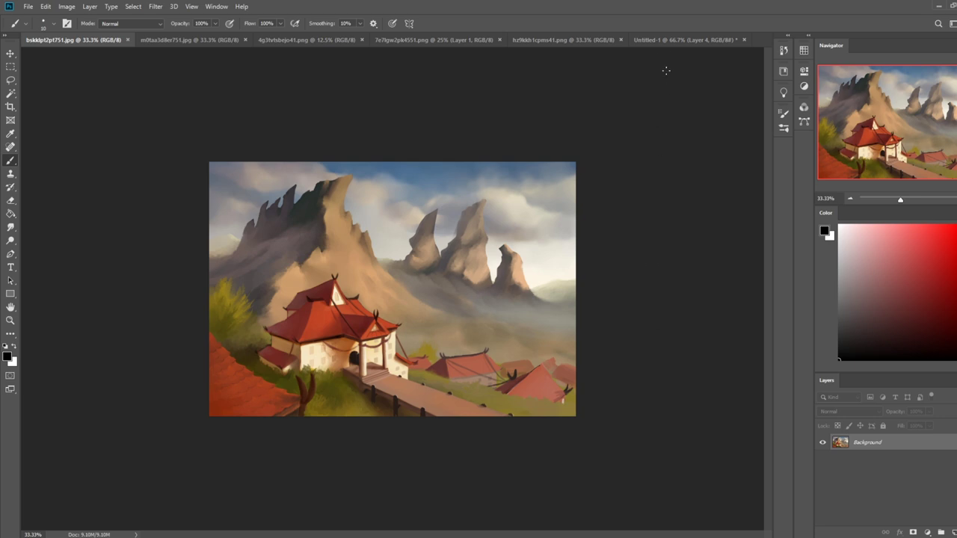
left_click(669, 39)
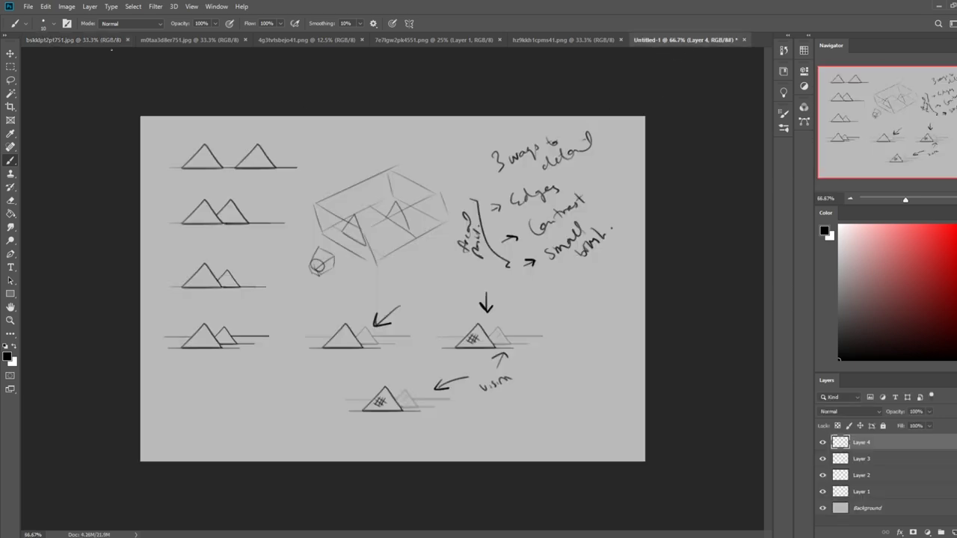
left_click(77, 40)
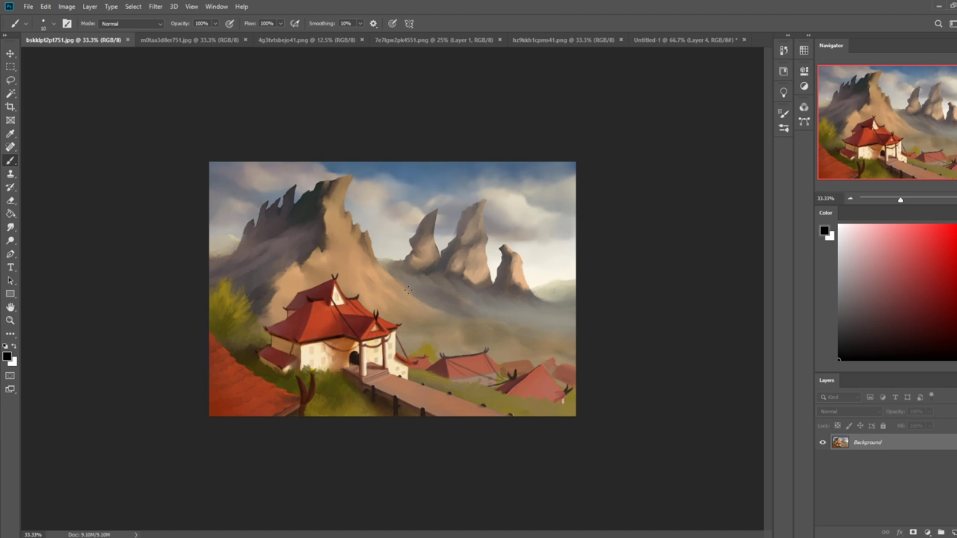
left_click_drag(381, 266, 482, 323)
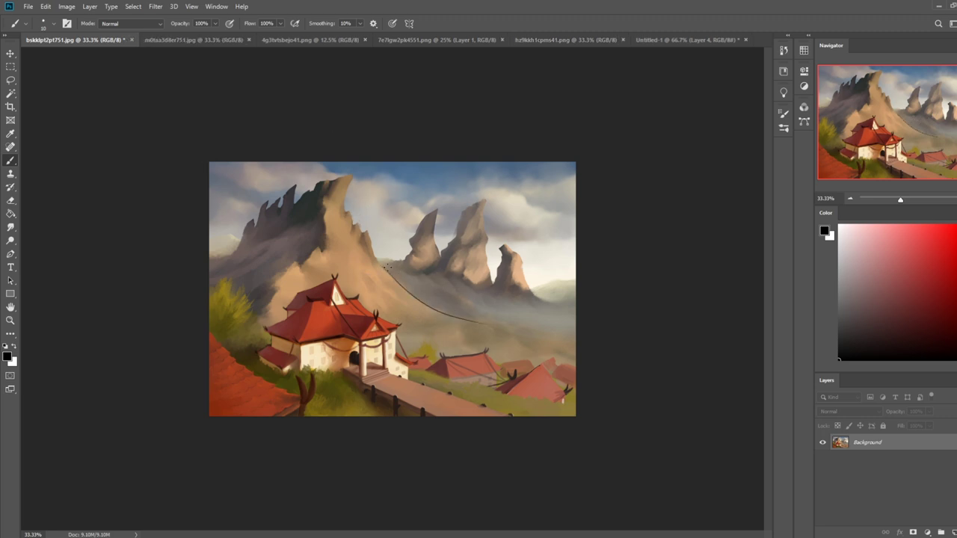
key("ctrl+z")
Lasso the distant rock spires with their surrounding sky to mark the background area, and clear the selection.
key("l")
mouse_move(406, 290)
left_mouse_down()
mouse_move(474, 321)
mouse_move(584, 327)
mouse_move(604, 241)
mouse_move(439, 184)
mouse_move(372, 210)
left_mouse_up()
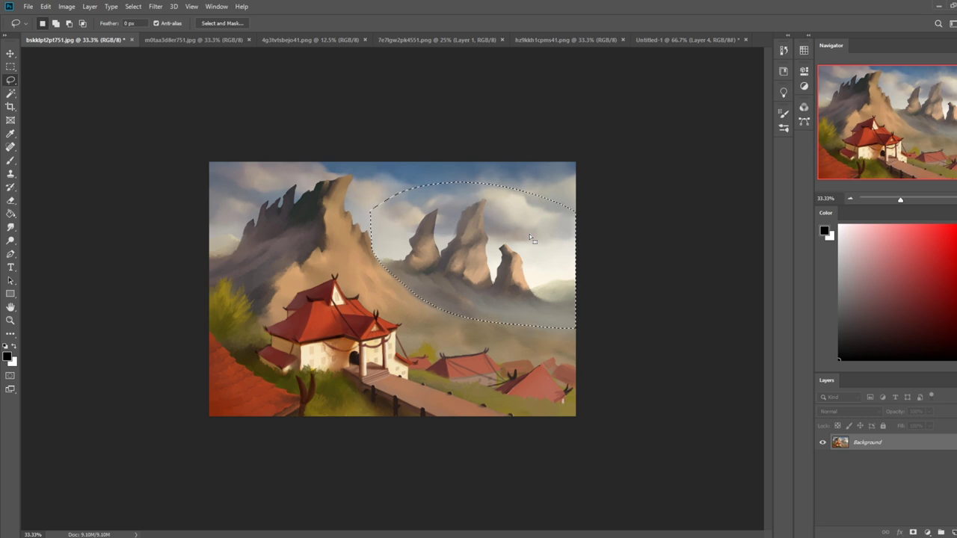
key("shift")
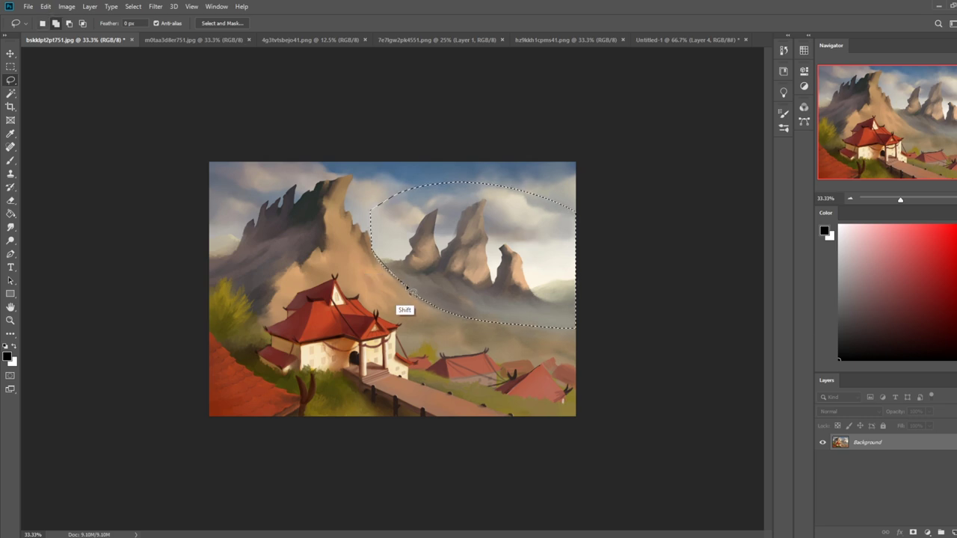
left_click_drag(576, 319, 558, 213)
key("shift")
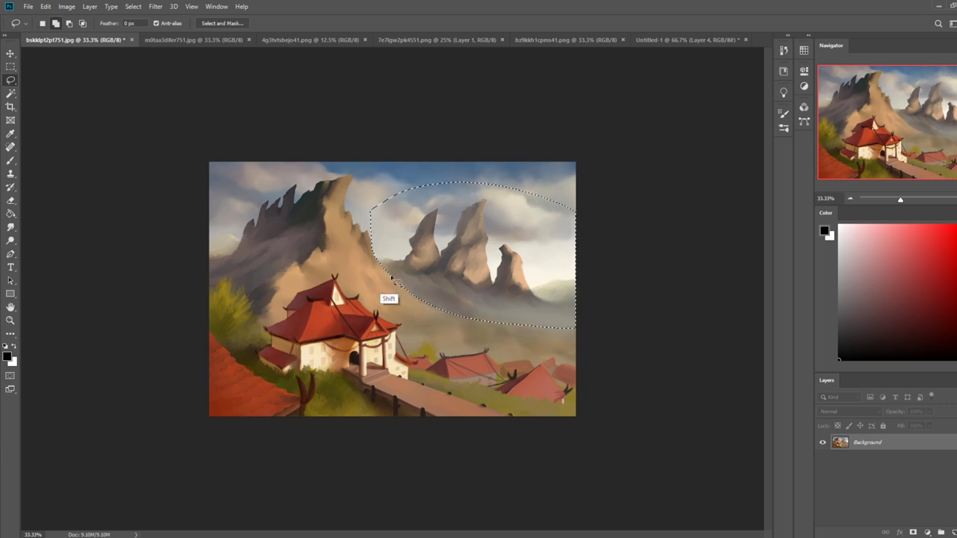
left_click_drag(524, 315, 553, 314)
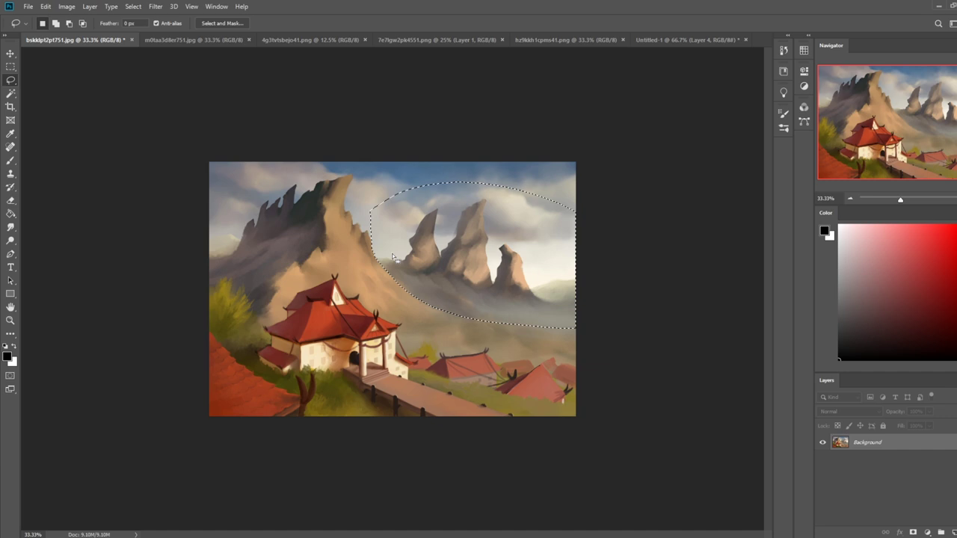
key("alt")
mouse_move(460, 177)
left_mouse_down()
mouse_move(401, 241)
mouse_move(365, 242)
mouse_move(486, 150)
left_mouse_up()
mouse_move(403, 238)
left_mouse_down()
mouse_move(437, 199)
mouse_move(443, 222)
mouse_move(478, 196)
mouse_move(449, 176)
mouse_move(499, 223)
mouse_move(499, 241)
mouse_move(583, 225)
mouse_move(453, 155)
left_mouse_up()
key("alt")
key("alt")
mouse_move(507, 228)
left_mouse_down()
mouse_move(597, 259)
mouse_move(553, 229)
mouse_move(531, 258)
mouse_move(620, 228)
mouse_move(636, 199)
left_mouse_up()
key("ctrl+d")
Choose the soft 500 px brush preset and enlarge it to 2400 px.
key("b")
right_click(513, 313)
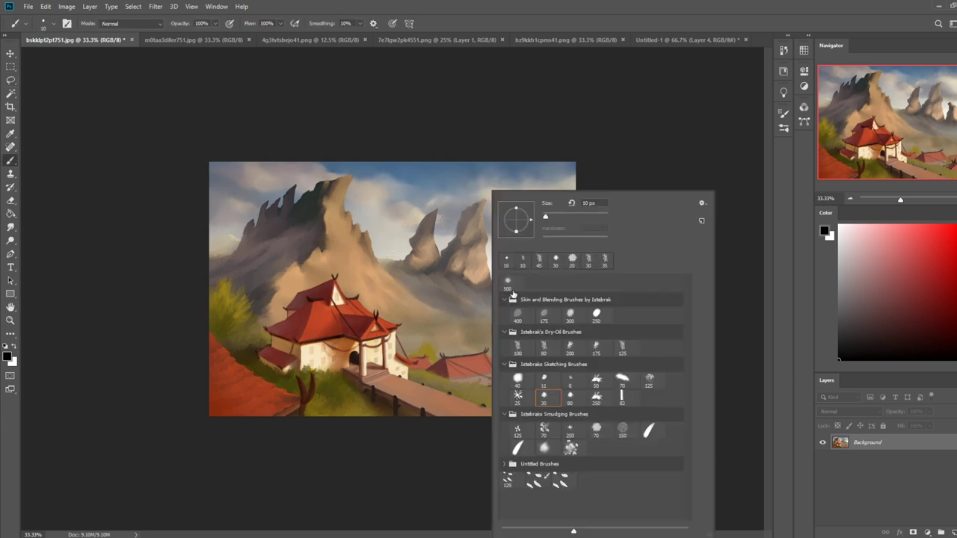
left_click(620, 160)
key("bracketright")
key("bracketright")
key("bracketright")
key("bracketright")
key("bracketright")
key("bracketright")
key("bracketright")
key("bracketright")
key("bracketright")
key("bracketright")
key("bracketright")
key("bracketright")
key("bracketright")
key("bracketright")
key("bracketright")
key("bracketright")
key("bracketright")
key("bracketright")
key("bracketright")
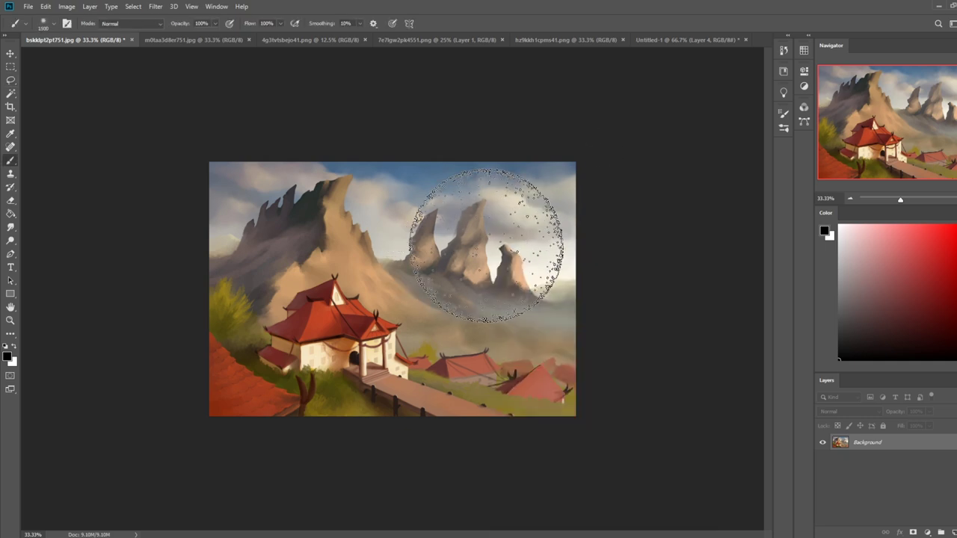
key("ctrl+minus")
key("ctrl+minus")
key("ctrl+minus")
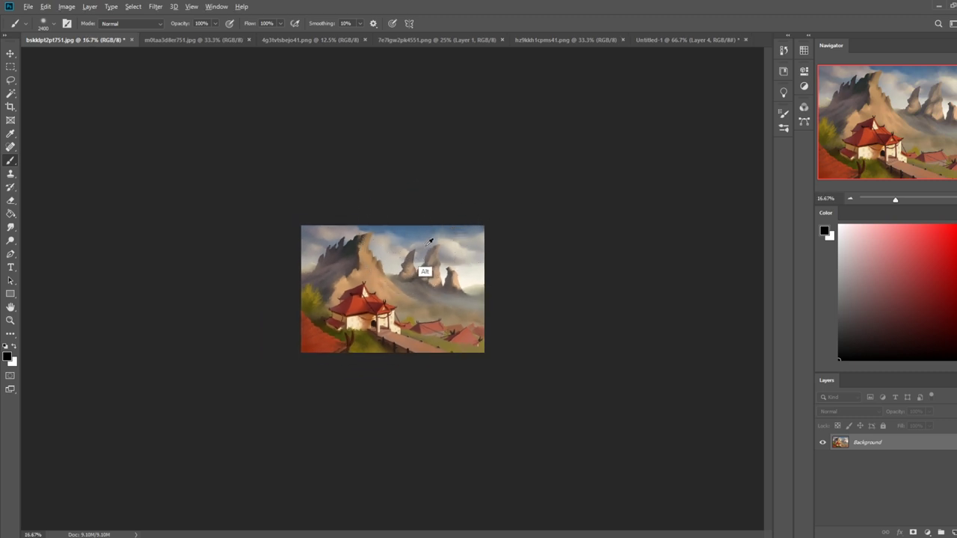
Sample the grey sky colour above the distant spires and set the brush's blending mode to Lighten.
left_click(431, 241, "alt")
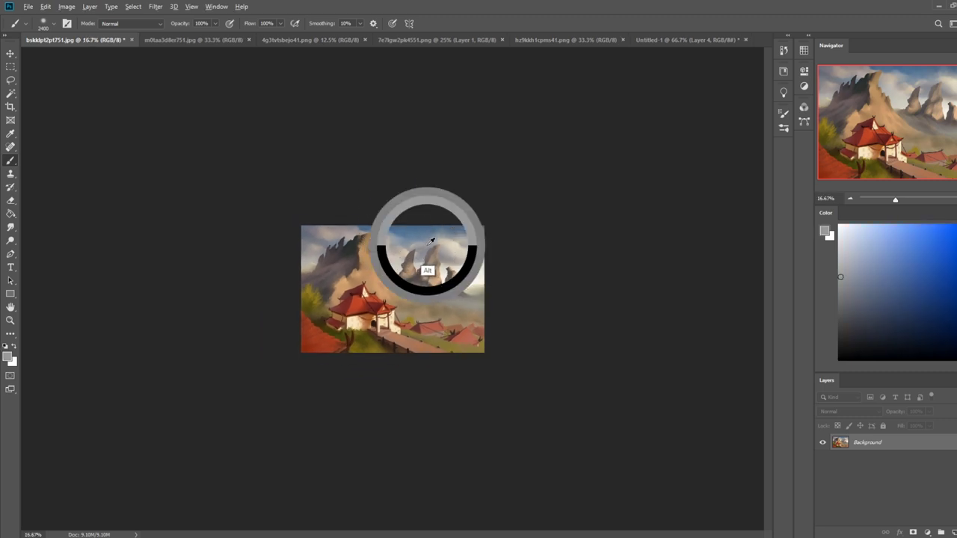
left_click(132, 23)
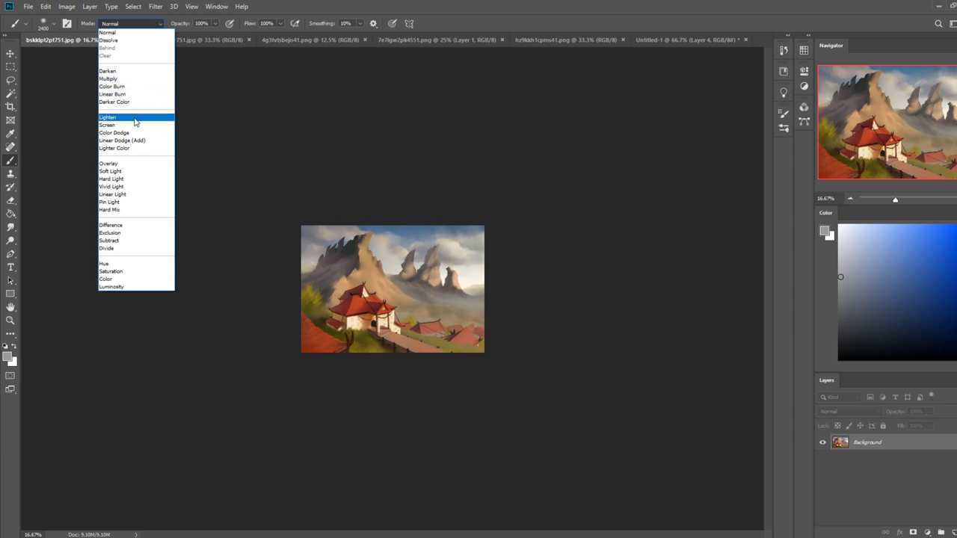
left_click(135, 118)
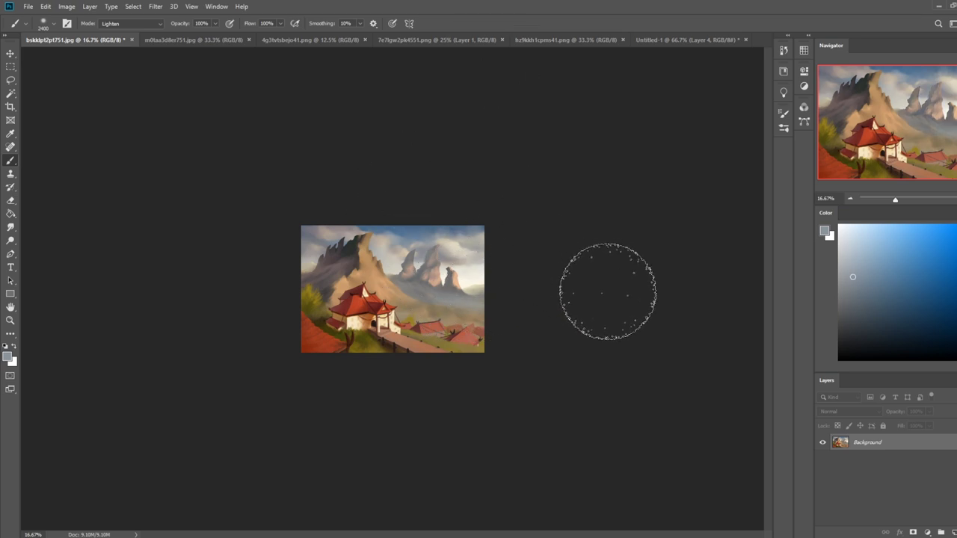
Sample the pale horizon colour, try brushing haze across the distant spires, and undo the strokes.
left_click(476, 292, "alt")
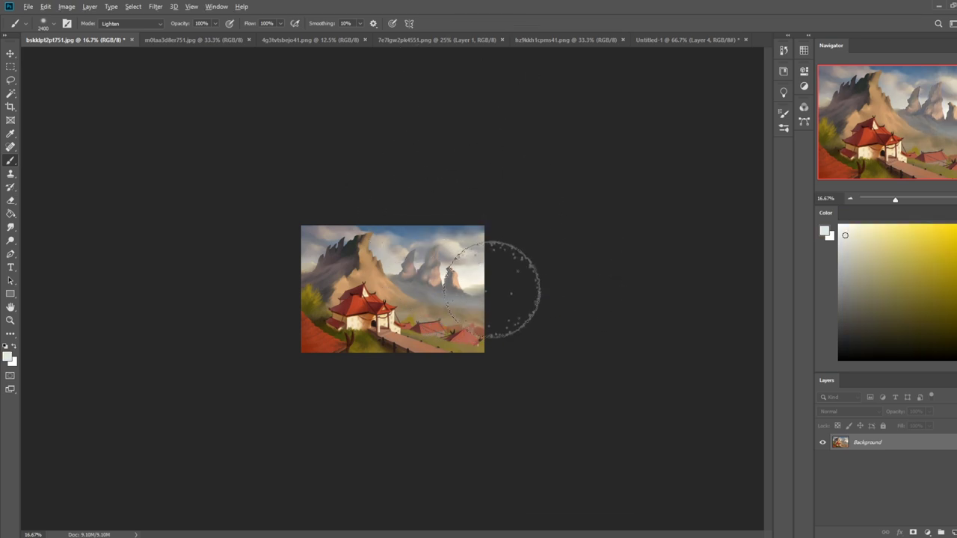
left_click_drag(488, 291, 428, 273)
key("ctrl+z")
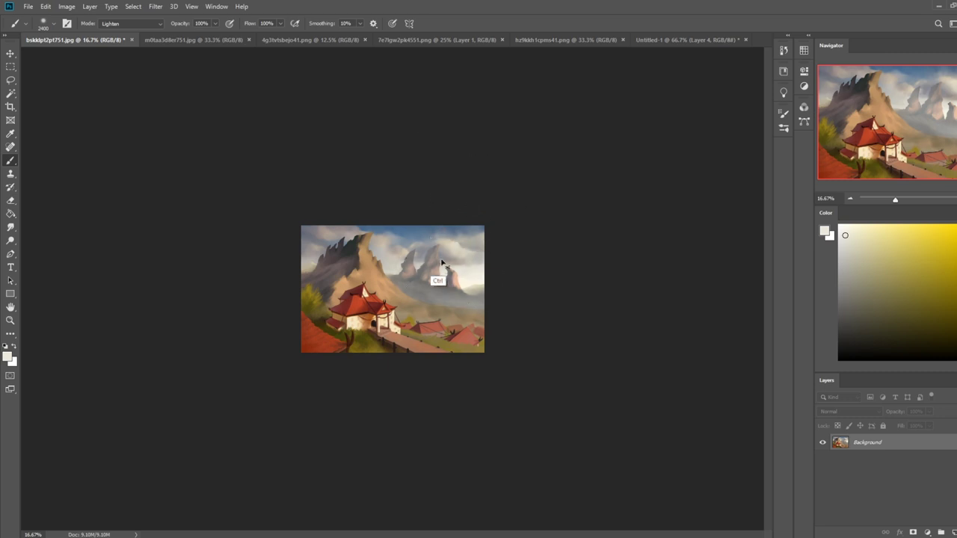
key("ctrl+z")
left_click_drag(479, 293, 408, 269)
key("ctrl+z")
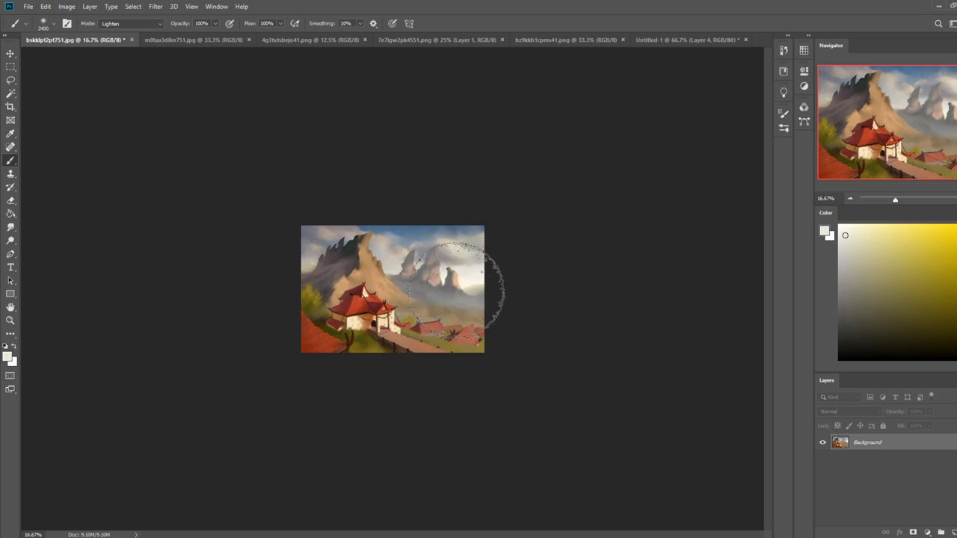
left_click_drag(456, 291, 389, 262)
key("ctrl+z")
Reduce the brush to 1300 px and try brushing pale haze over the distant spires.
key("[")
key("[")
key("[")
key("[")
key("[")
key("[")
key("[")
key("[")
left_click_drag(480, 296, 393, 270)
key("[")
key("[")
key("[")
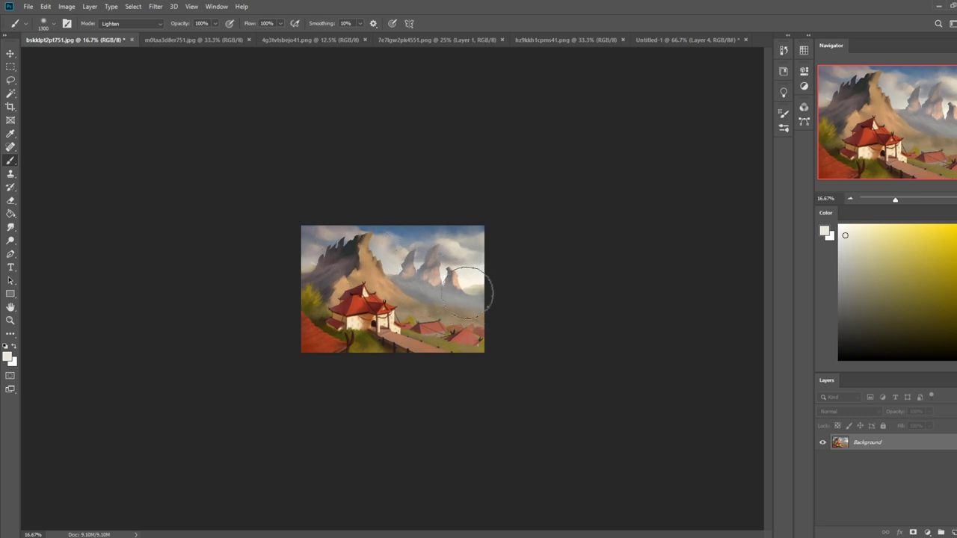
left_click_drag(475, 294, 408, 275)
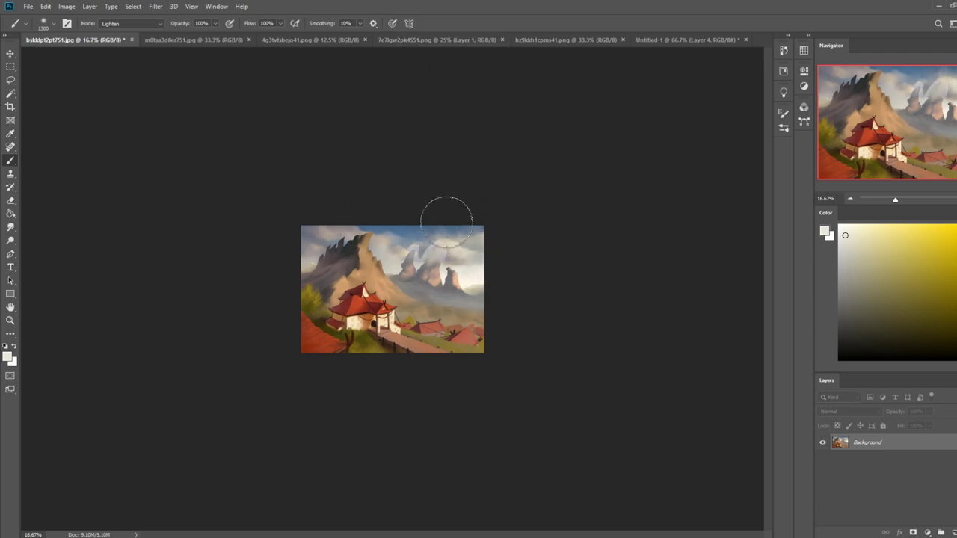
Sample the cloud colour, try a soft dab over the middle spire's peak, and deselect.
left_click(452, 248, "alt")
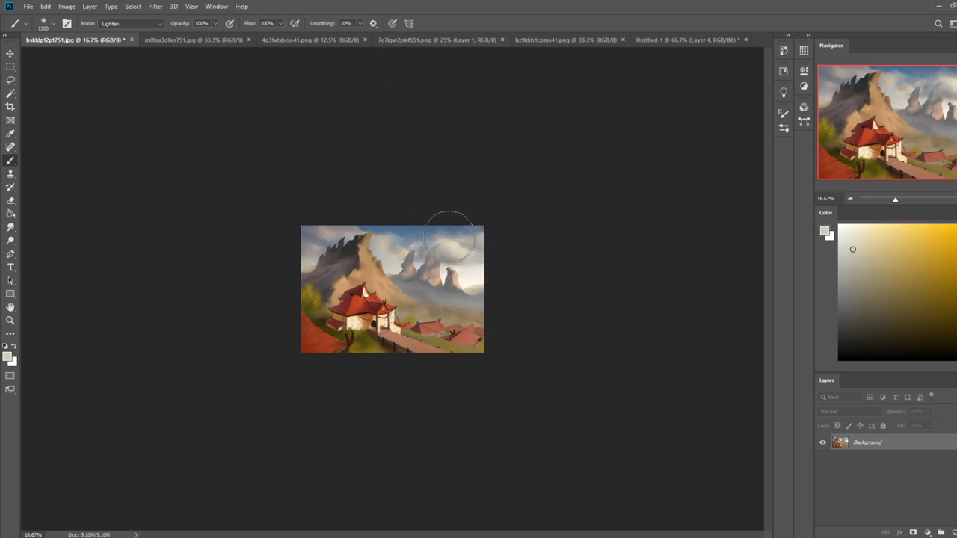
left_click(429, 250)
key("m")
right_click(458, 247)
left_click(457, 246)
key("b")
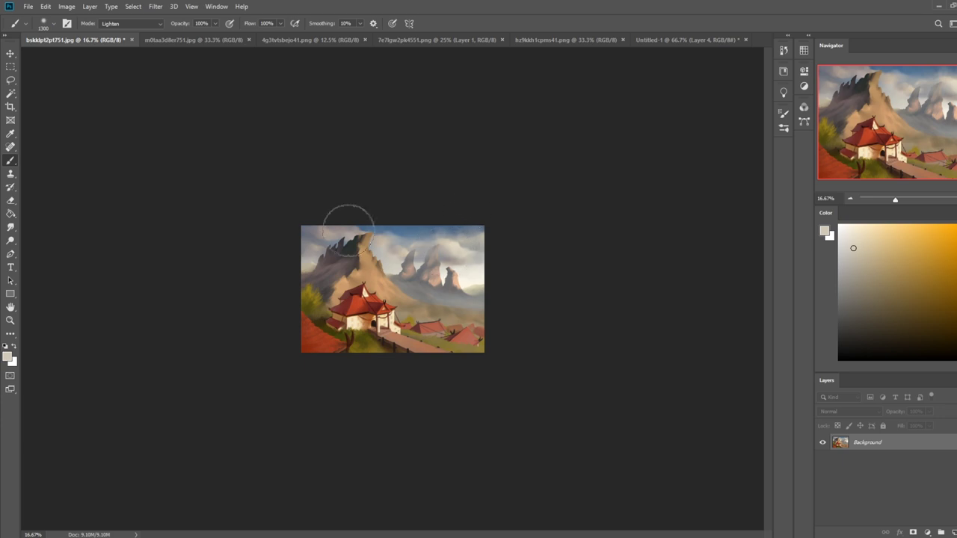
key("ctrl")
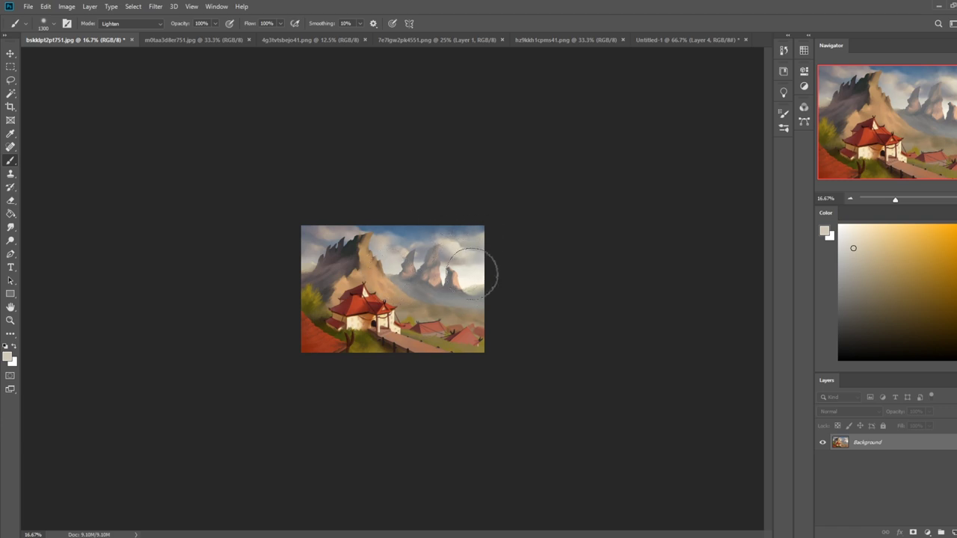
left_click(393, 270, "alt")
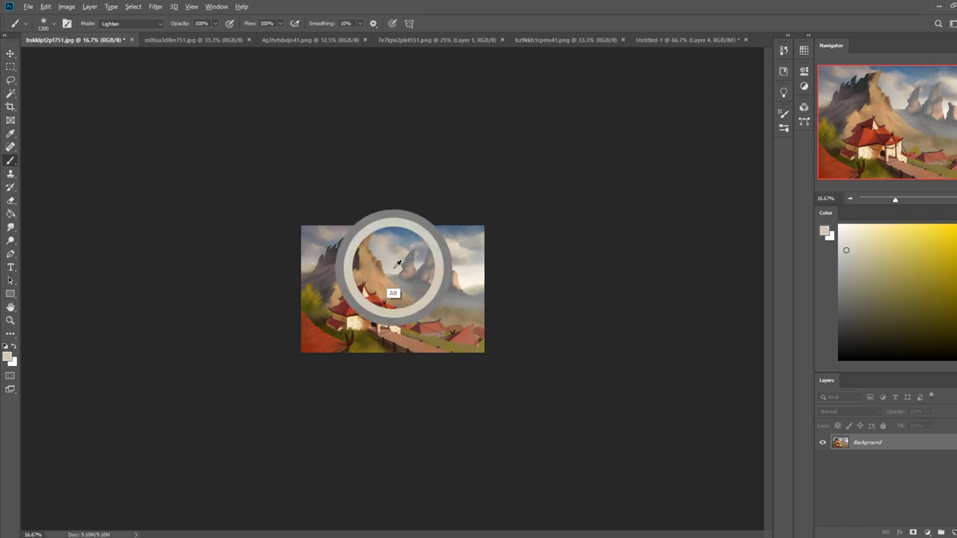
key("l")
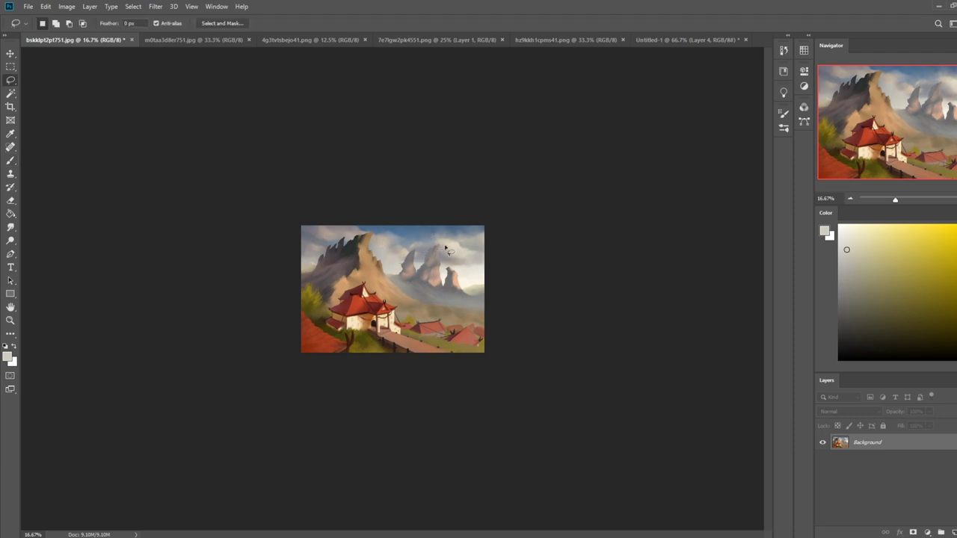
left_click(11, 227)
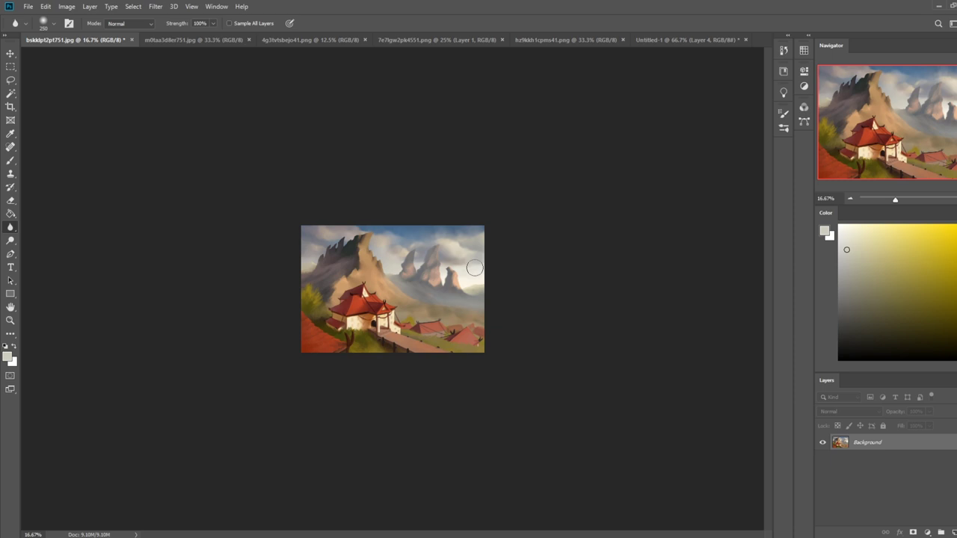
Lasso the blue sky above the clouds, hide its outline, and prepare a 2000 px brush with the sampled pale horizon colour.
key("l")
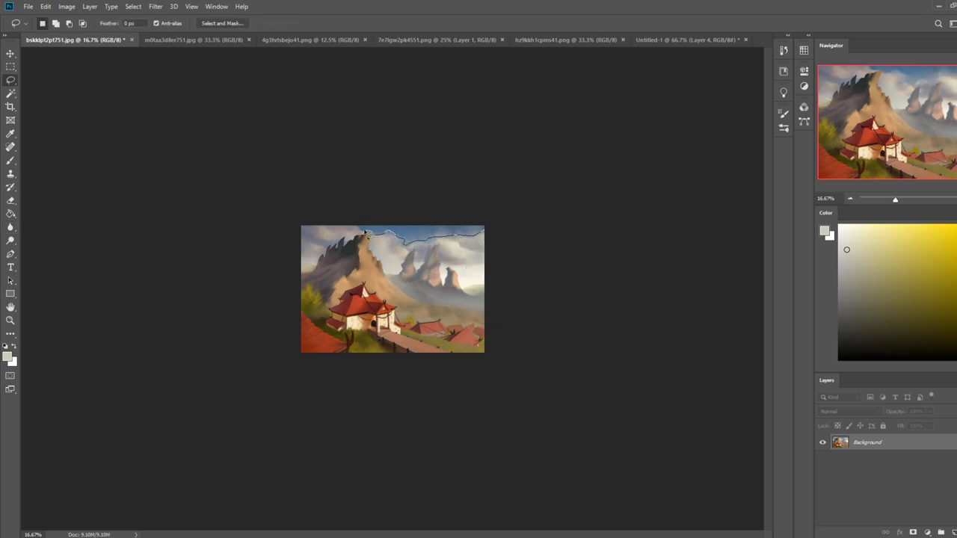
left_click_drag(440, 205, 516, 217)
key("ctrl+h")
key("b")
left_click(470, 273, "alt")
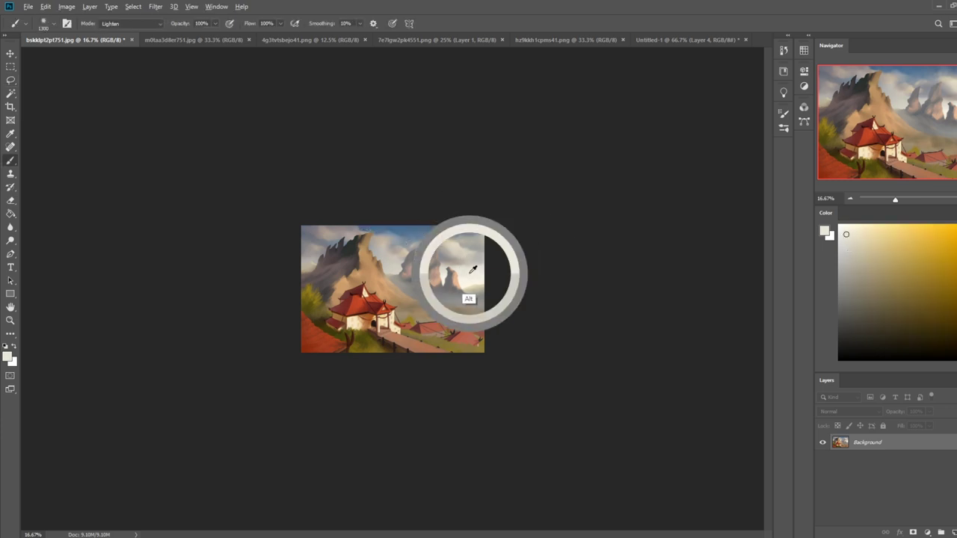
key("bracketright")
key("bracketright")
key("bracketright")
key("bracketright")
key("bracketright")
key("bracketright")
key("bracketright")
Try brushing pale haze across the selected upper sky, undo the strokes, and deselect.
left_click_drag(498, 220, 284, 192)
key("ctrl+z")
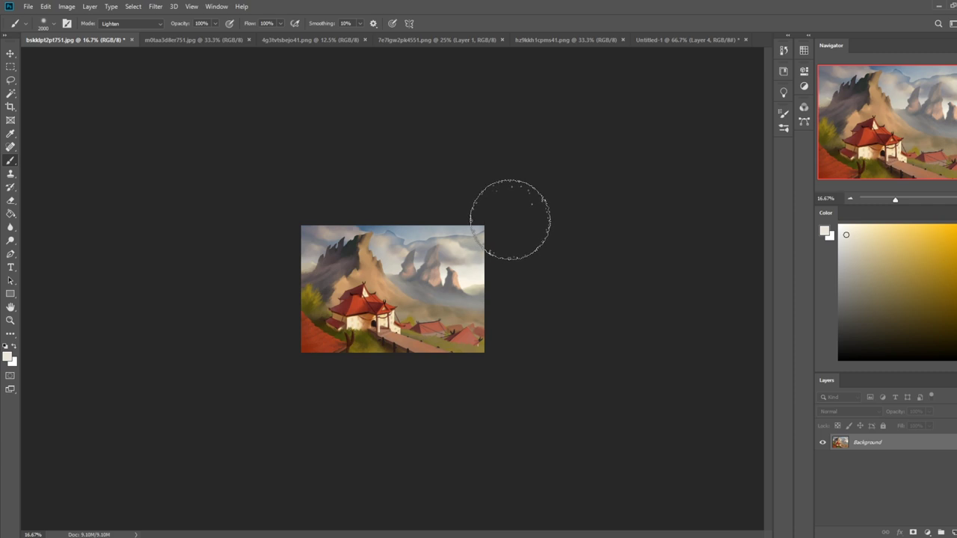
left_click_drag(509, 220, 328, 164)
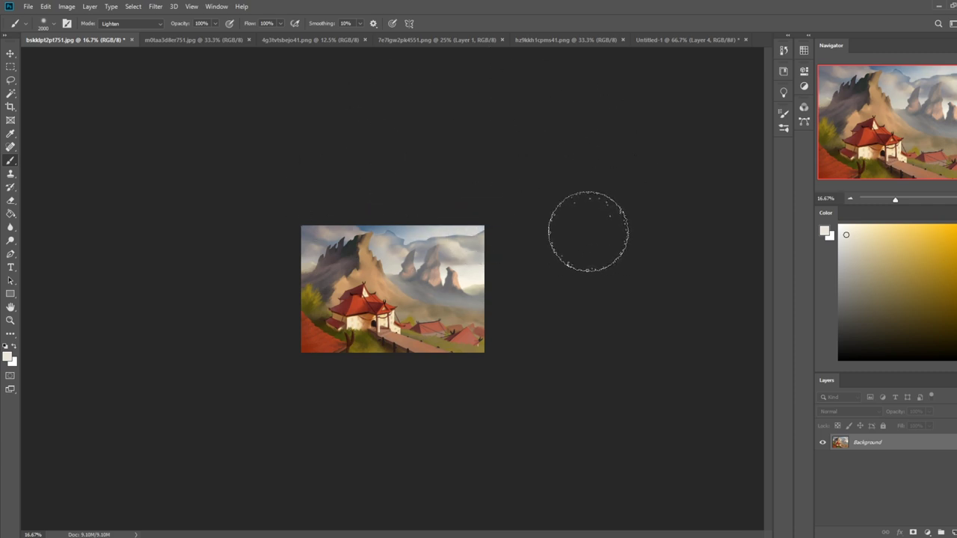
mouse_move(538, 244)
left_mouse_down()
mouse_move(530, 256)
mouse_move(448, 232)
left_mouse_up()
key("ctrl+z")
key("m")
right_click(441, 254)
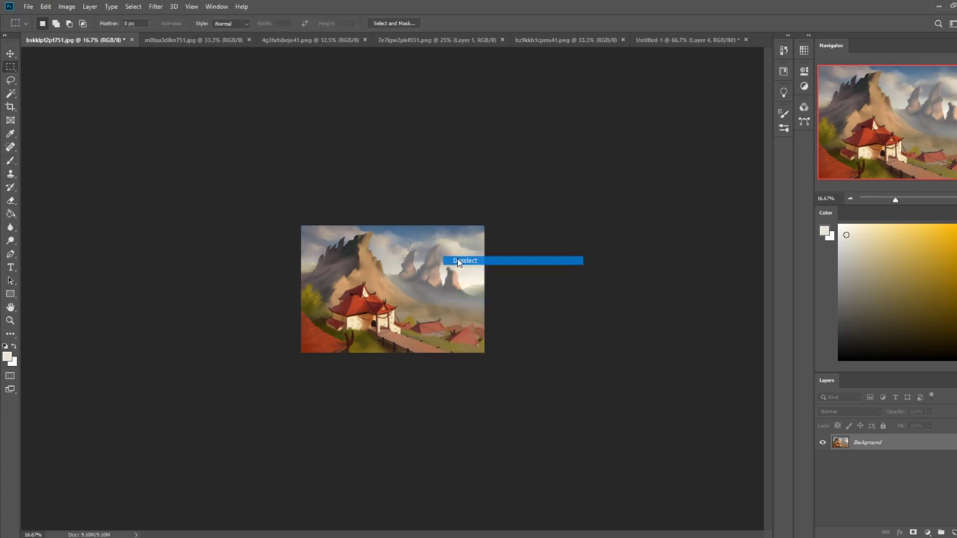
left_click(456, 261)
Resample the pale horizon colour, try brushing a glow from the horizon into the blue sky above, and undo the last stroke.
key("b")
left_click(476, 269, "alt")
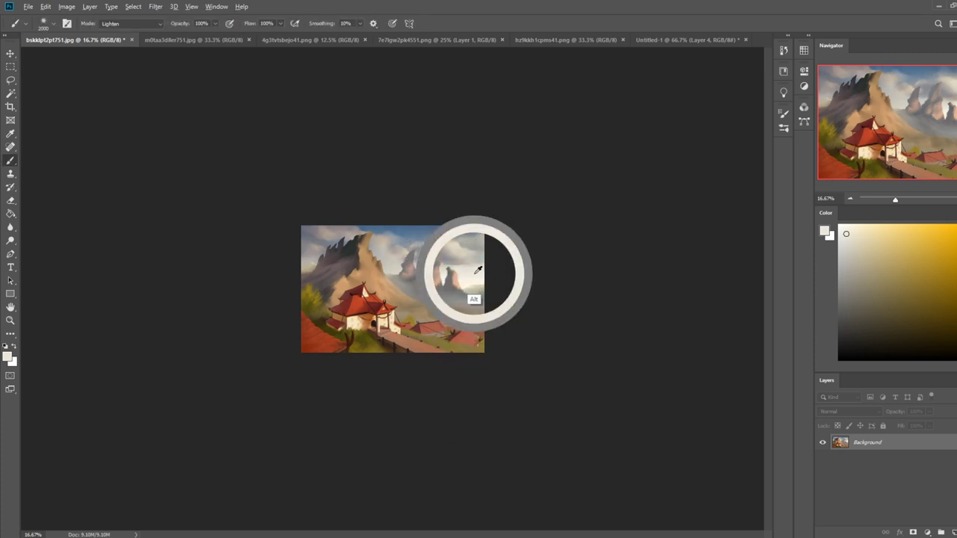
left_click(652, 267, "alt")
left_click_drag(479, 270, 450, 223)
left_click(478, 267, "alt")
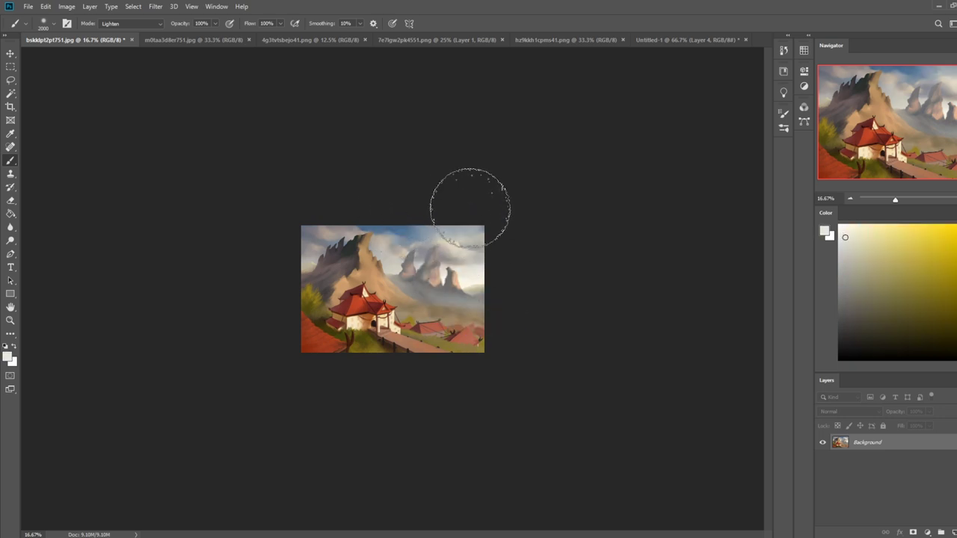
key("ctrl+z")
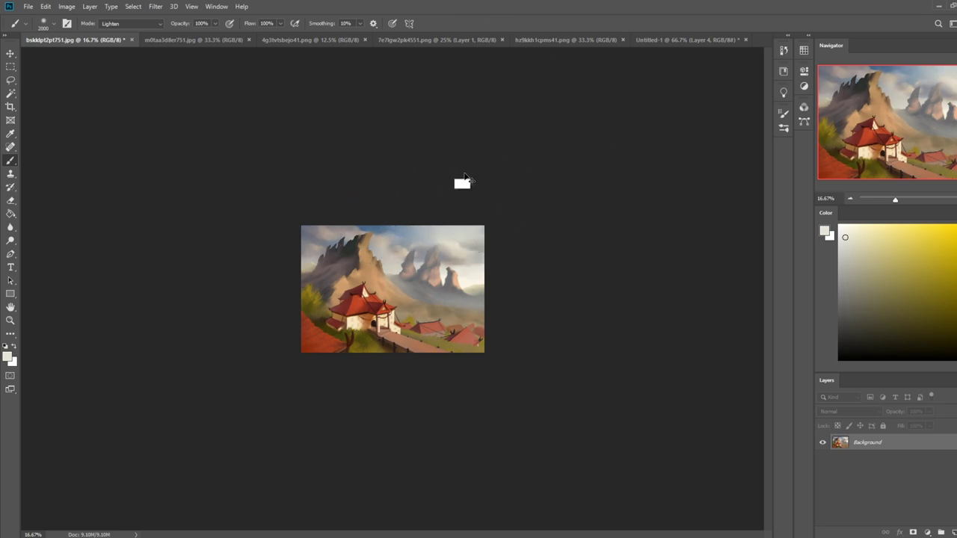
Try sweeping the pale horizon colour down over the main mountain's slope, and undo the recent haze strokes.
left_click(474, 267, "alt")
mouse_move(369, 221)
left_mouse_down()
mouse_move(374, 287)
mouse_move(363, 245)
mouse_move(403, 301)
left_mouse_up()
key("ctrl+z")
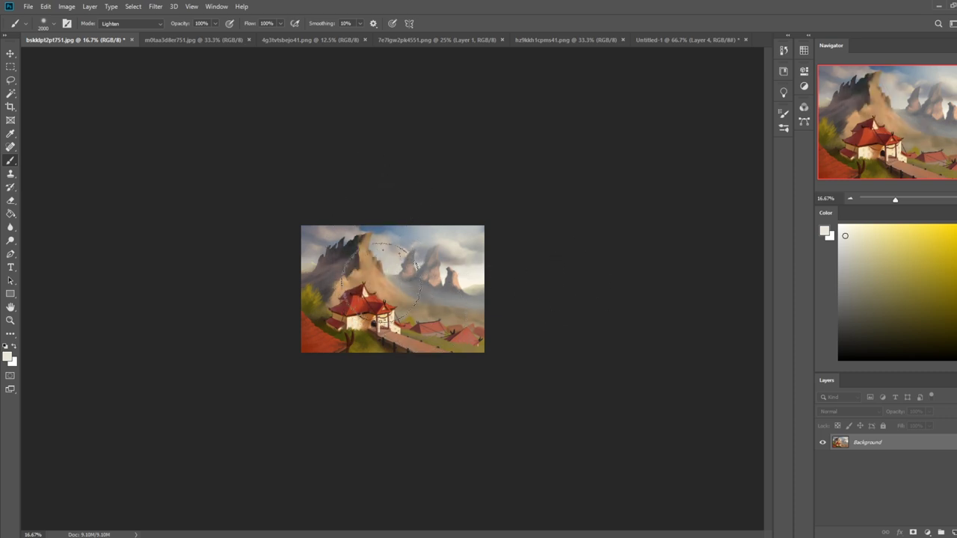
key("ctrl+z")
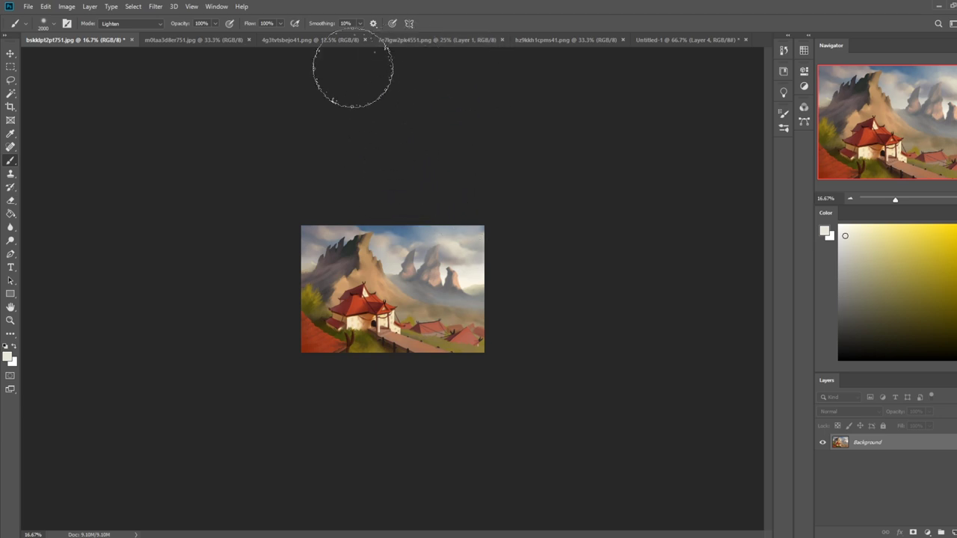
key("l")
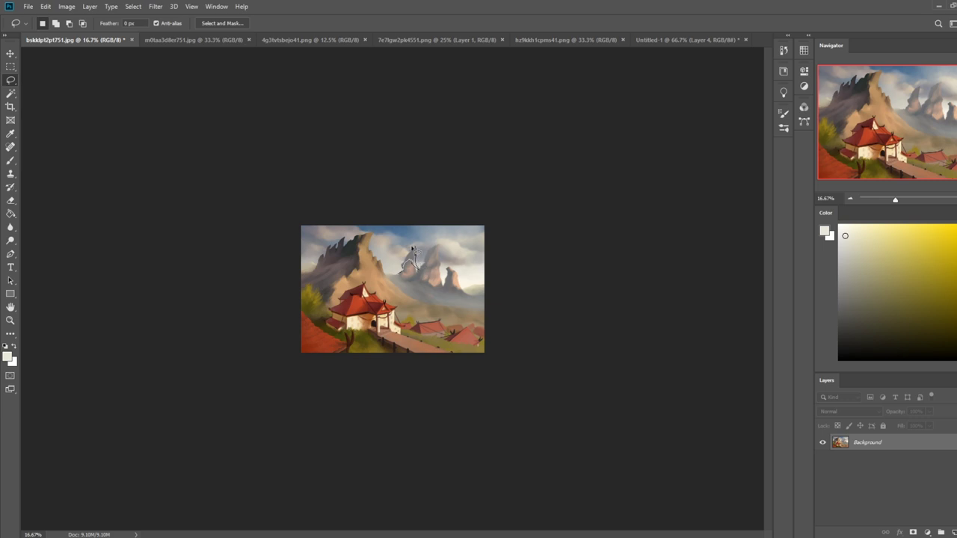
mouse_move(402, 270)
left_mouse_down()
mouse_move(434, 252)
mouse_move(438, 262)
mouse_move(443, 243)
mouse_move(443, 284)
mouse_move(457, 286)
mouse_move(452, 272)
mouse_move(444, 288)
mouse_move(453, 275)
left_mouse_up()
key("alt")
key("ctrl+d")
Choose the 80 px brush from Istebrak's Dry-Oil Brushes, sample grey near the distant peaks, and set the brush mode to Normal.
key("b")
right_click(449, 217)
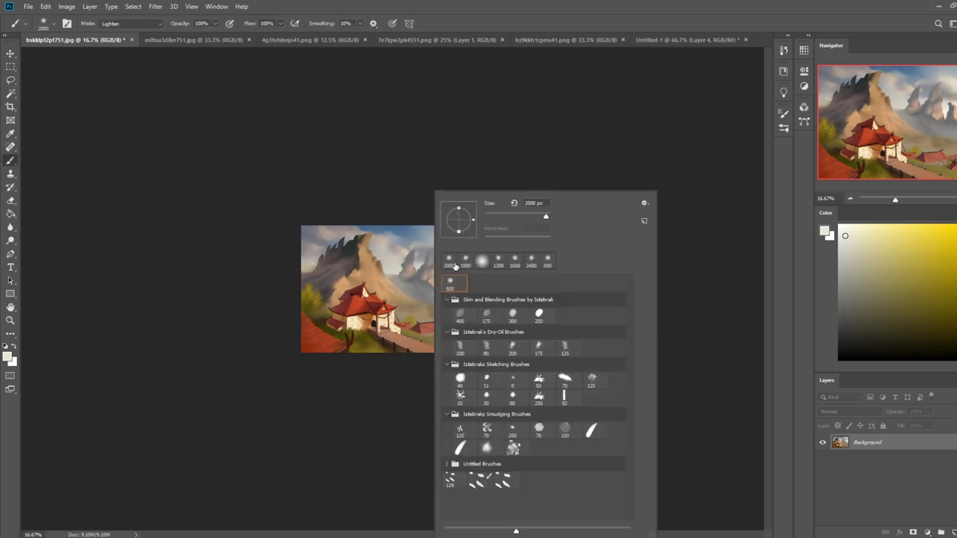
double_click(493, 343)
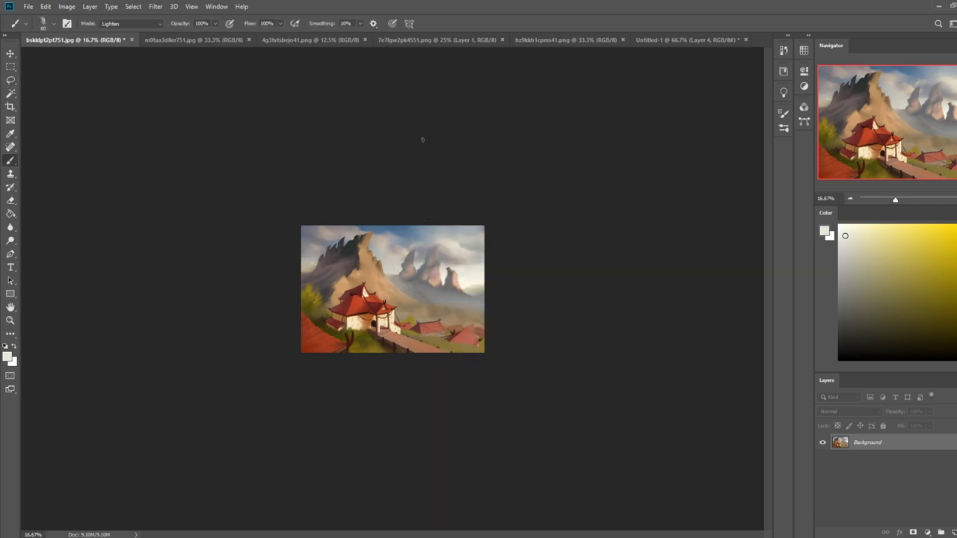
left_click(419, 247, "alt")
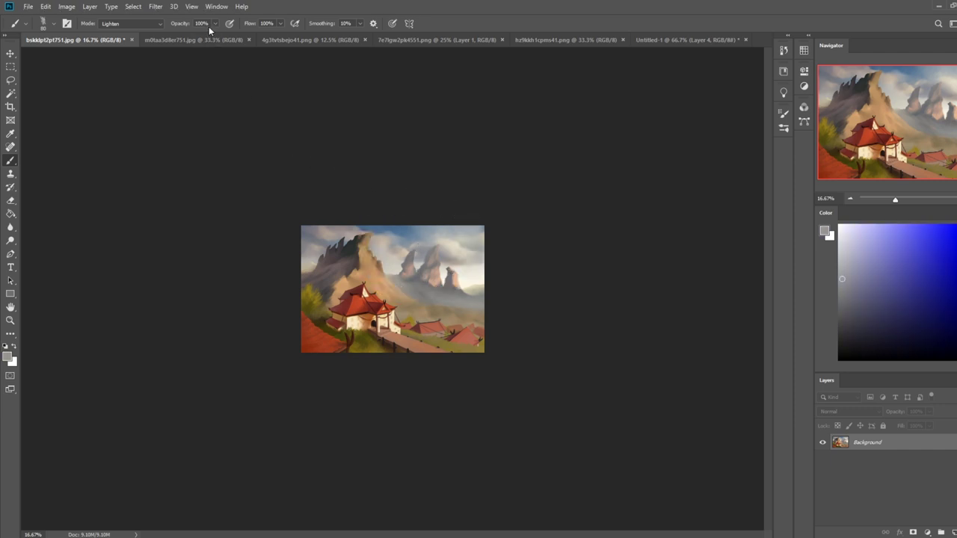
left_click(140, 24)
left_click(141, 33)
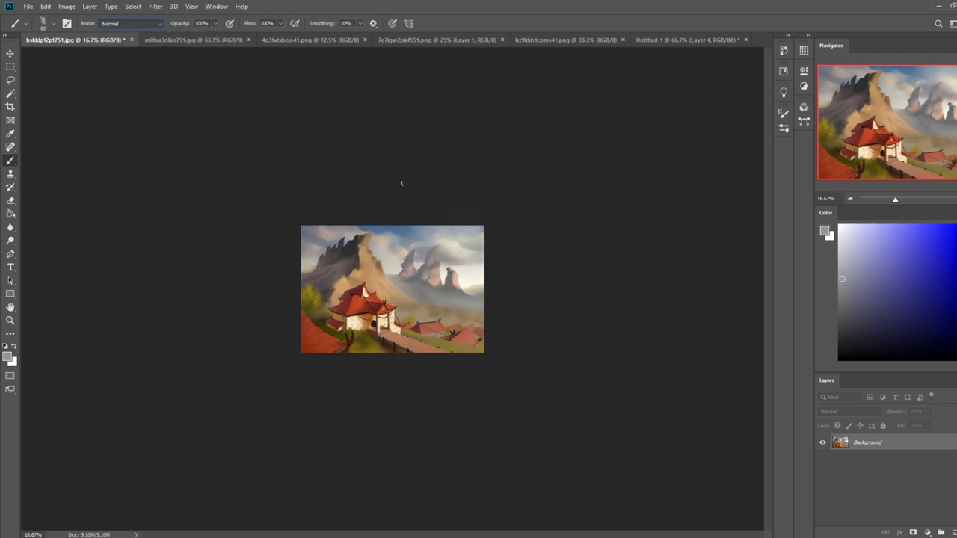
Shrink the distant peaks by painting over their tops and edges with cloud and sky colours sampled around them.
left_click(412, 249, "alt")
left_click(404, 256, "alt")
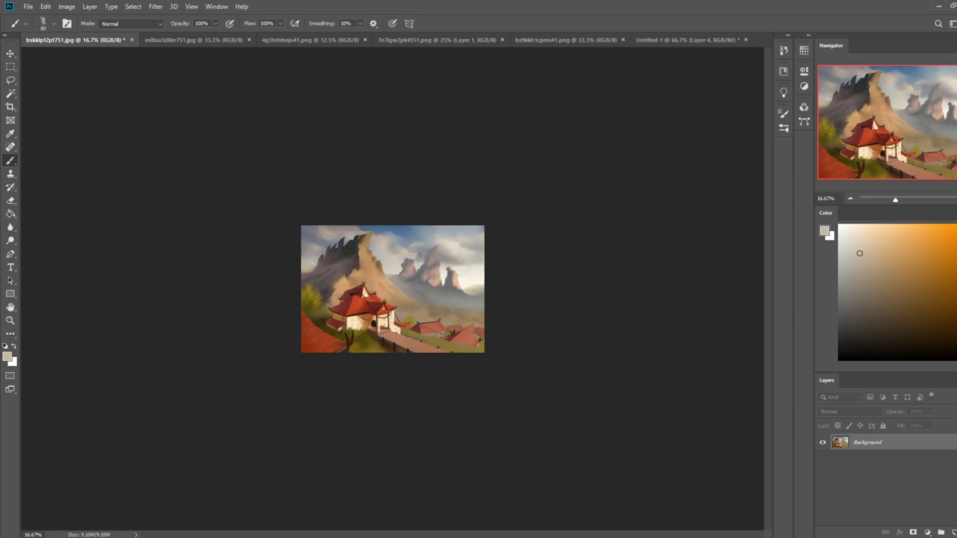
left_click(398, 262, "alt")
left_click(400, 260, "alt")
left_click(428, 251, "alt")
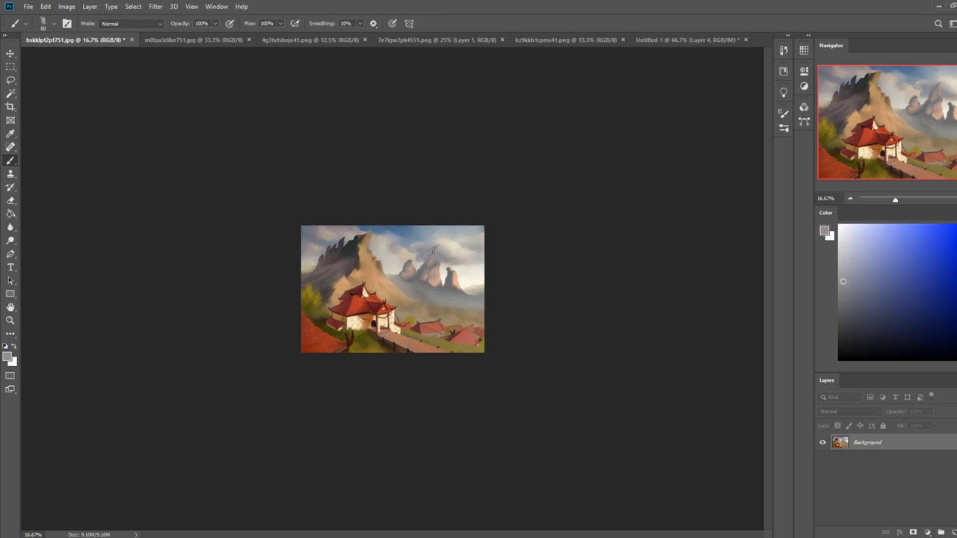
left_click(437, 252, "alt")
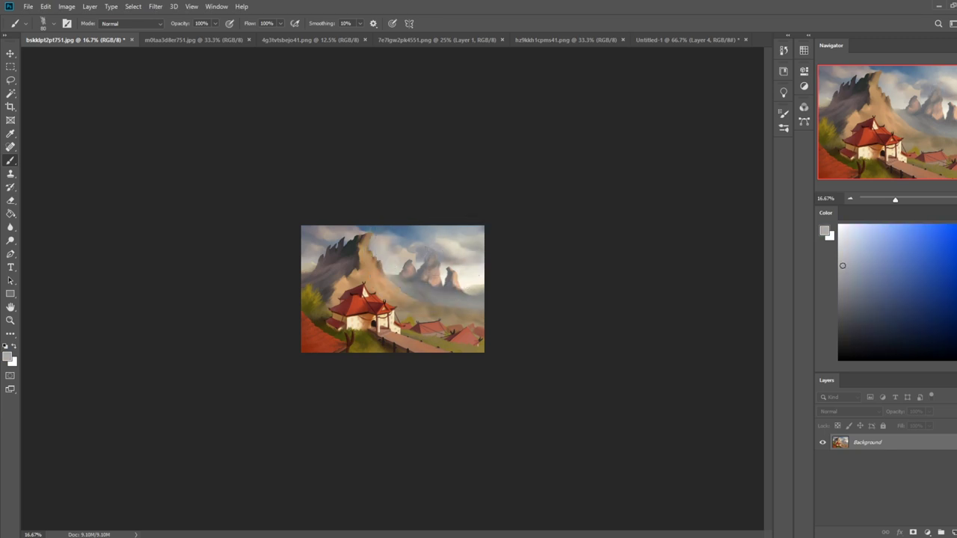
left_click(464, 267, "alt")
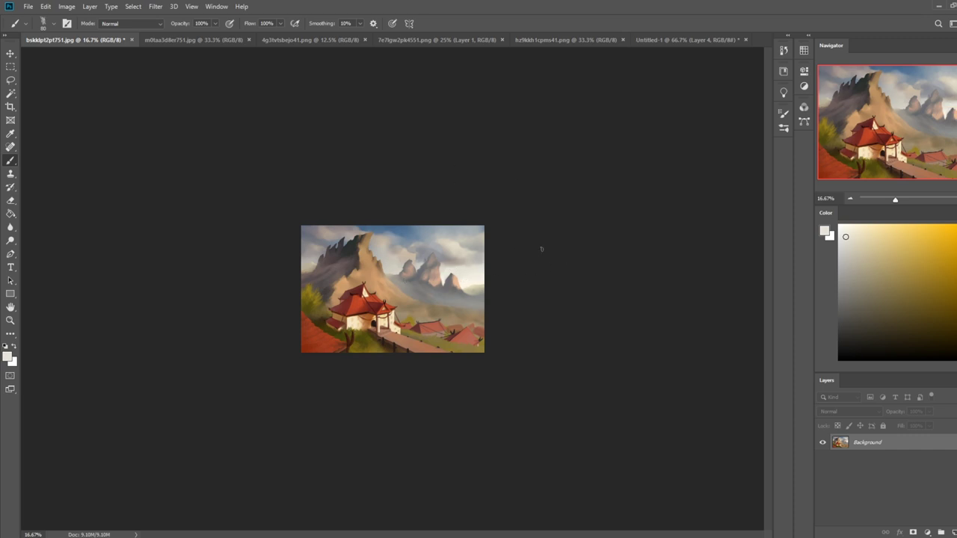
key("l")
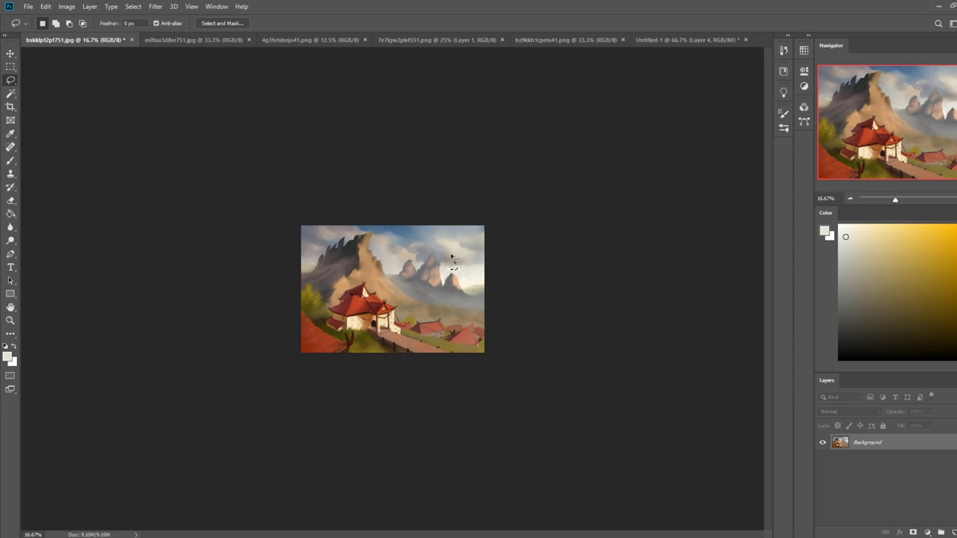
key("b")
key("l")
right_click(443, 255)
key("Escape")
Touch up the clouds and sky around the distant peaks with sampled warm grey, cloud and pale horizon colours.
key("b")
left_click(417, 259, "alt")
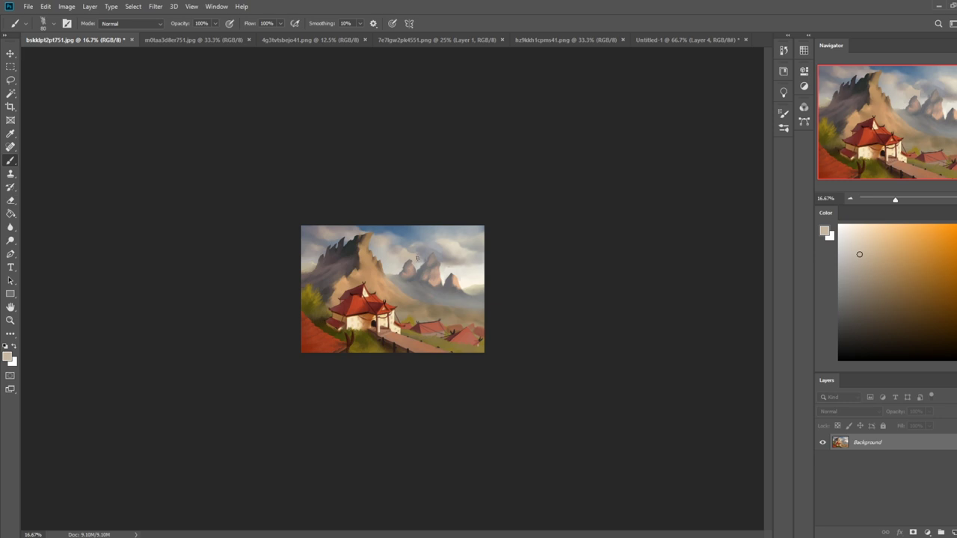
left_click(448, 239, "alt")
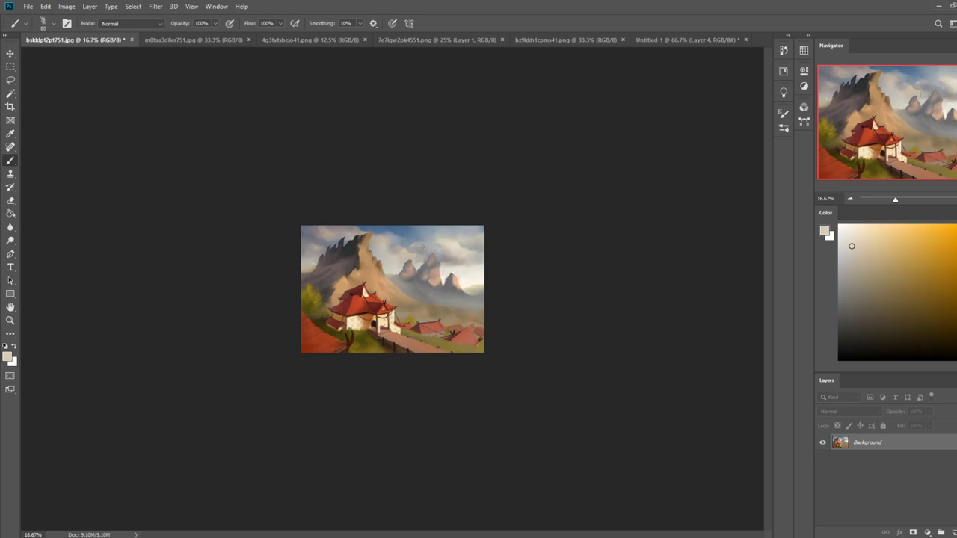
left_click(455, 270, "alt")
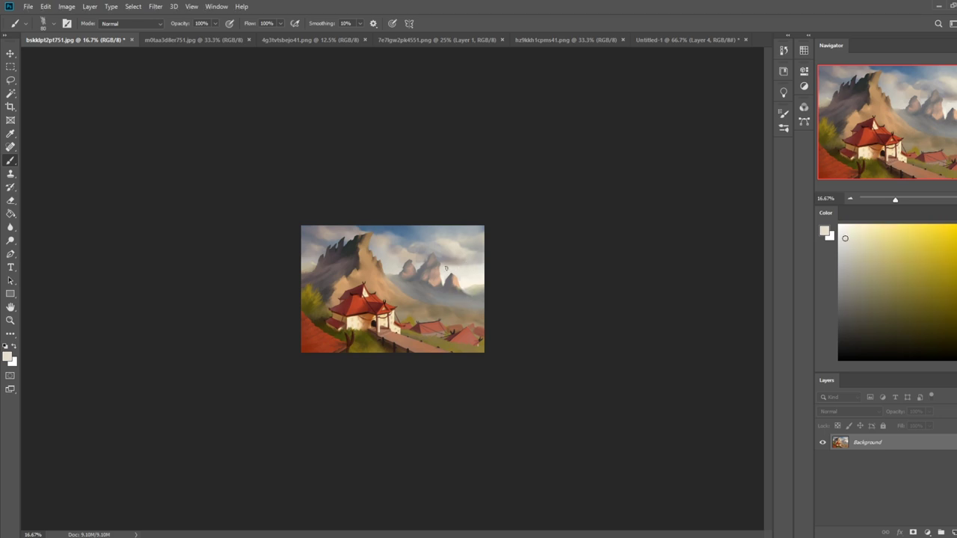
Copy the rightmost distant peak to a new layer and move it closer to the middle peak.
key("l")
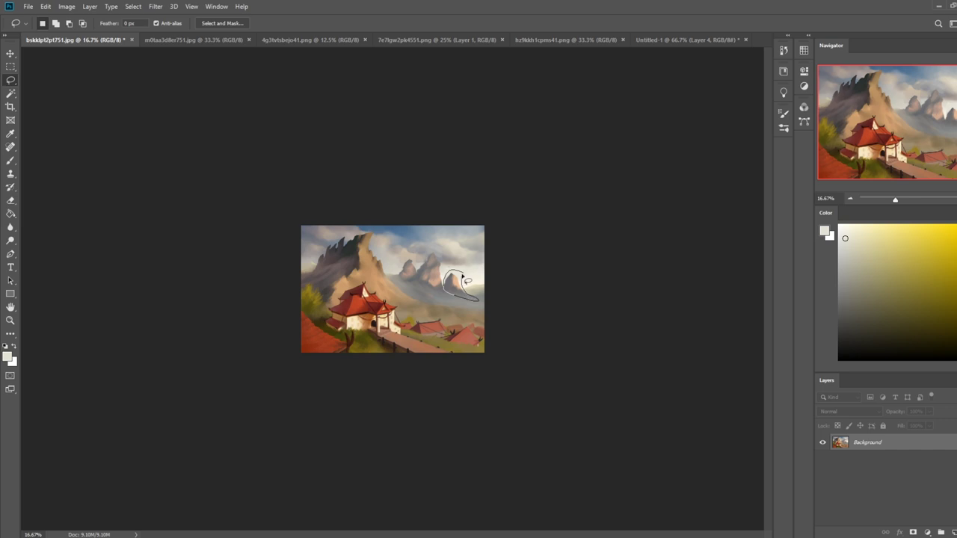
key("ctrl+j")
key("v")
left_click_drag(459, 285, 449, 284)
key("e")
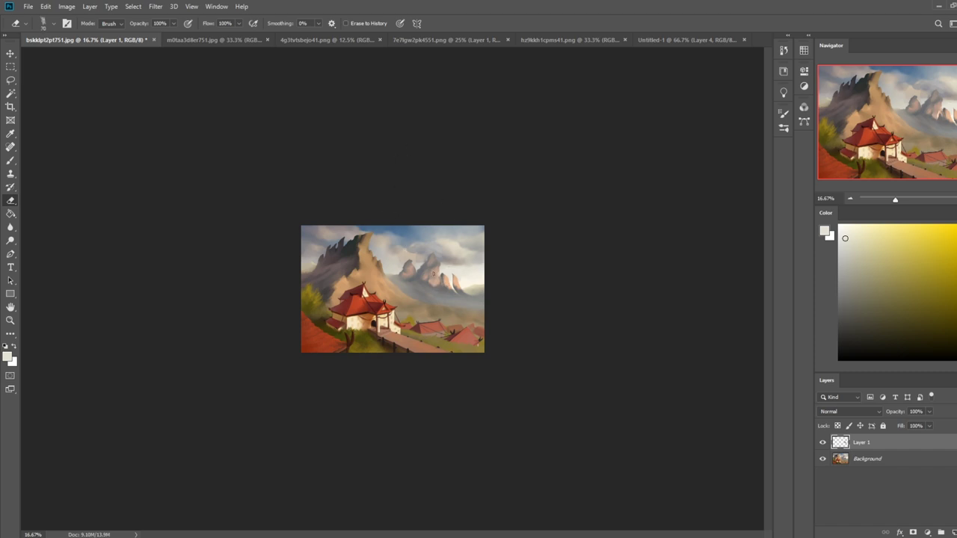
Paint out the leftover original peak with pale sky colour and touch up the moved peak with its sampled peach tone.
key("b")
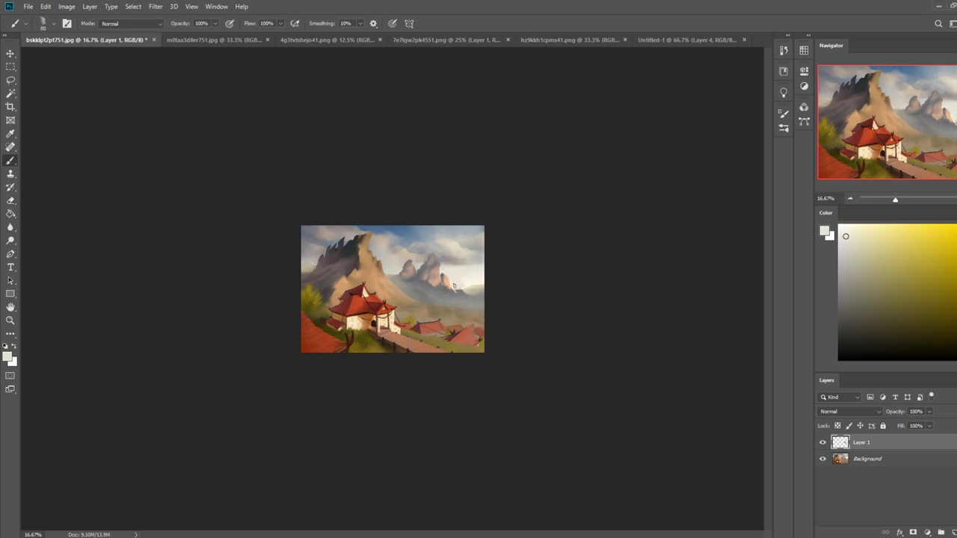
left_click(440, 321, "alt")
left_click(451, 276, "alt")
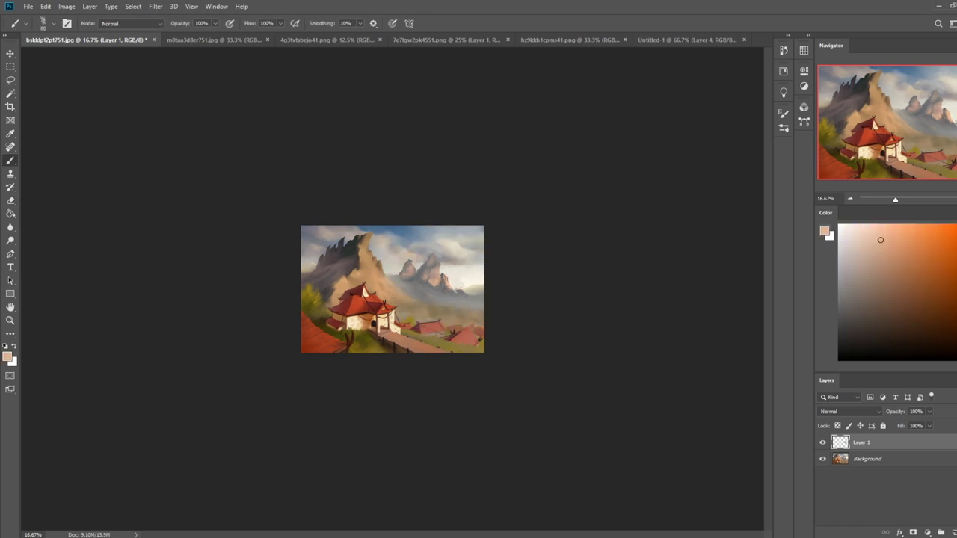
left_click(451, 274, "alt")
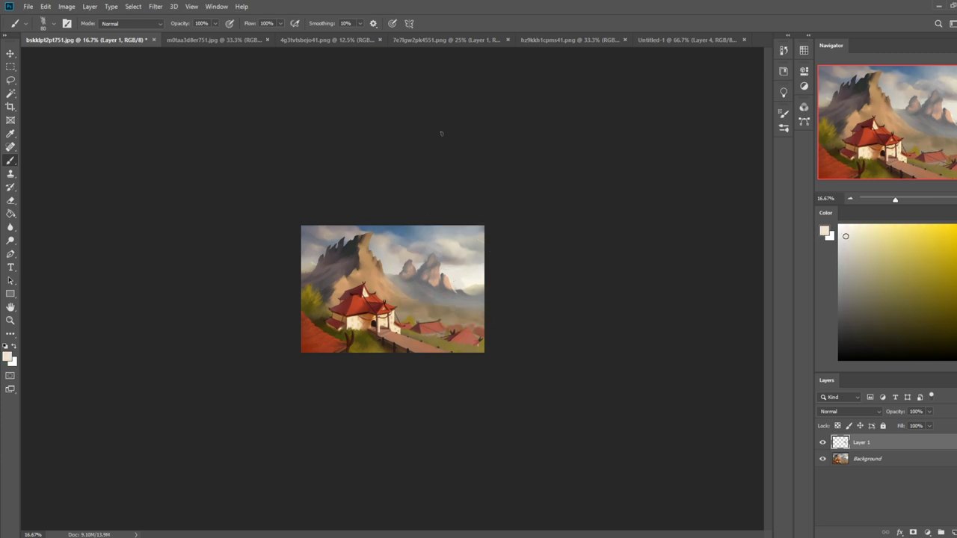
Lasso the whole background behind the red-roofed house and foreground hill, and hide the selection outline.
key("l")
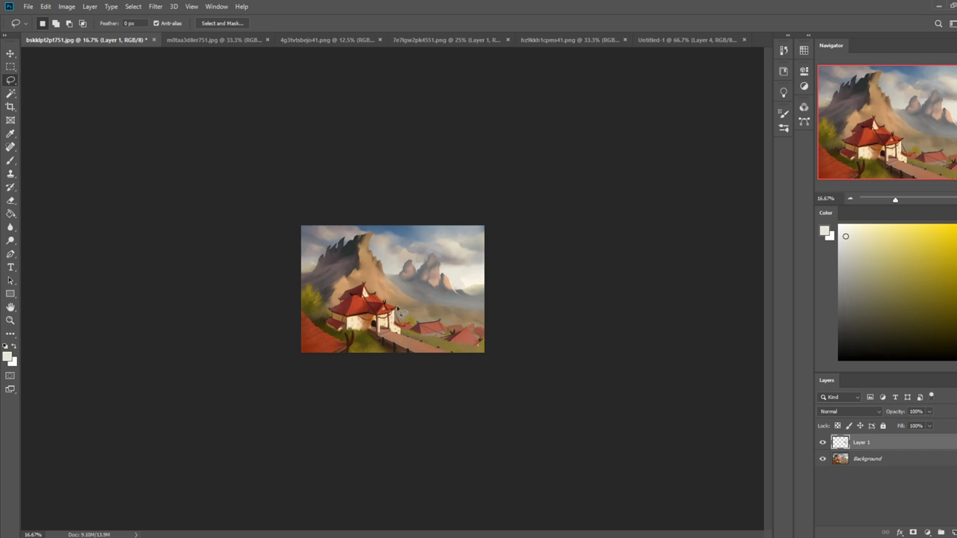
mouse_move(520, 323)
left_mouse_down()
mouse_move(449, 217)
mouse_move(312, 214)
mouse_move(292, 320)
left_mouse_up()
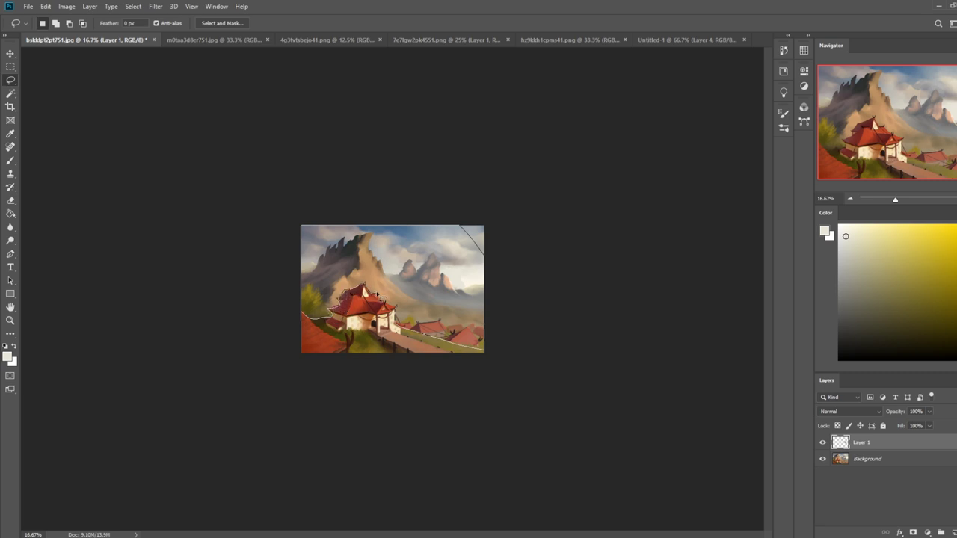
left_click_drag(389, 306, 397, 309)
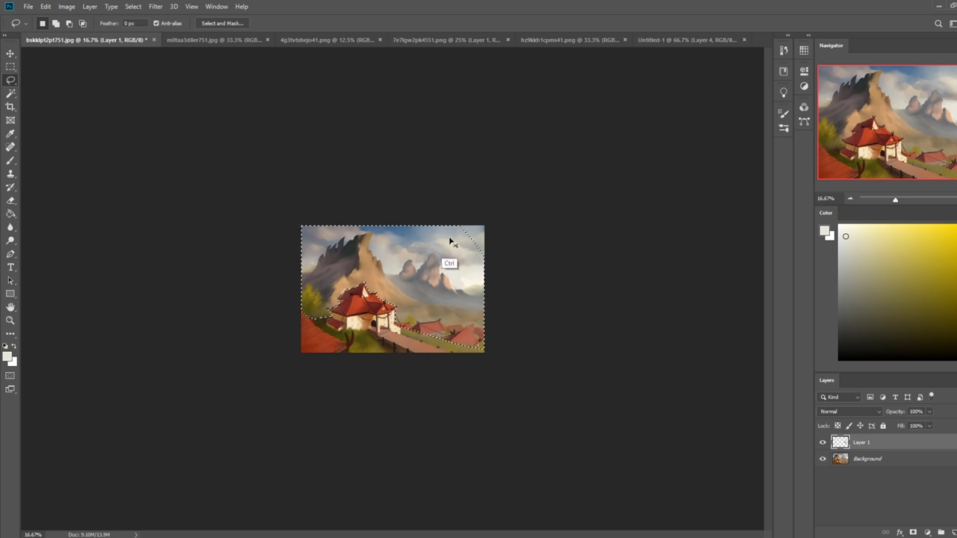
key("ctrl+d")
Switch to the soft 500 px brush preset, enlarge it to 5000 px, and lower its opacity to 41%.
key("b")
right_click(524, 333)
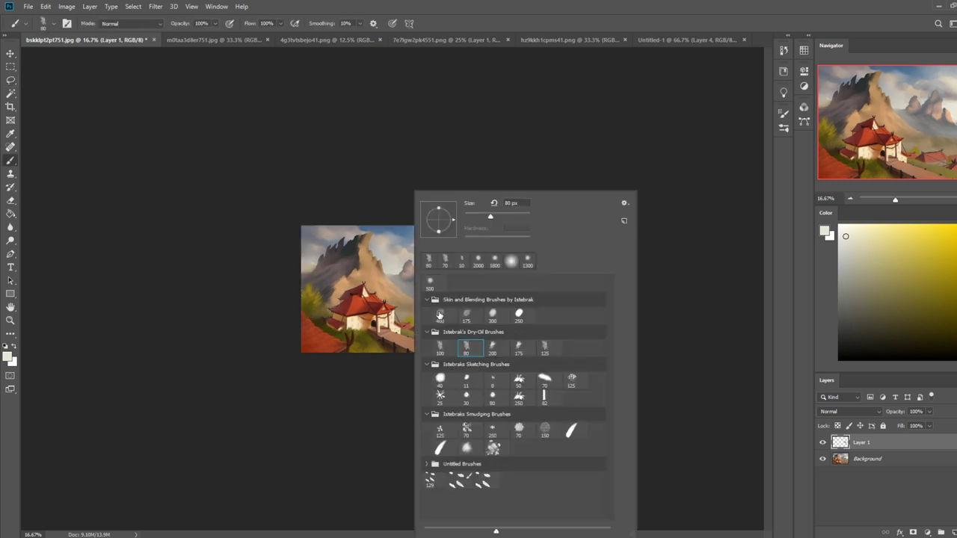
double_click(432, 281)
key("bracketright")
key("bracketright")
key("bracketright")
key("bracketright")
key("bracketright")
key("bracketright")
key("bracketright")
left_click(215, 24)
Brush pale haze over the mountains and sky behind the house, resampling light colours from the painting between strokes.
mouse_move(487, 311)
left_mouse_down()
mouse_move(327, 288)
mouse_move(271, 225)
left_mouse_up()
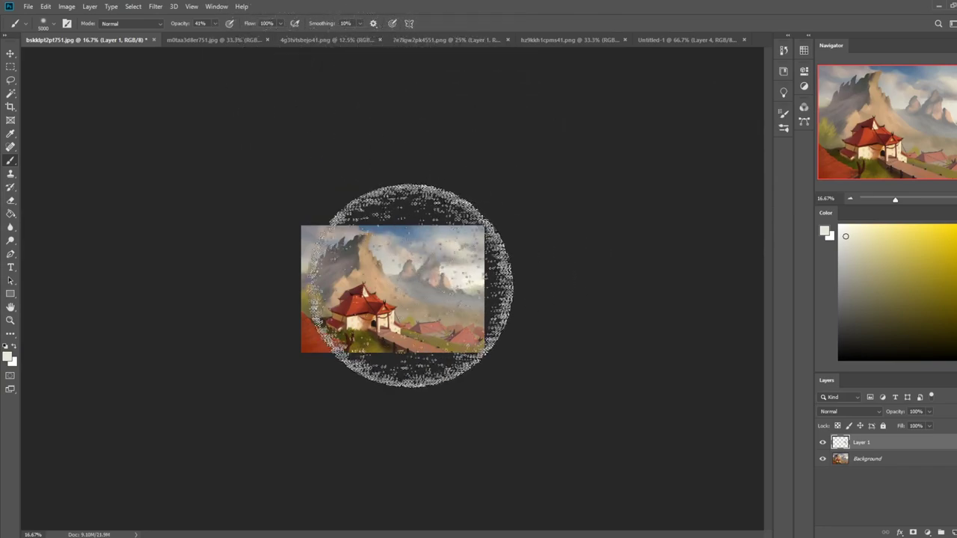
key("alt")
left_click(357, 237, "alt")
left_click_drag(246, 214, 363, 277)
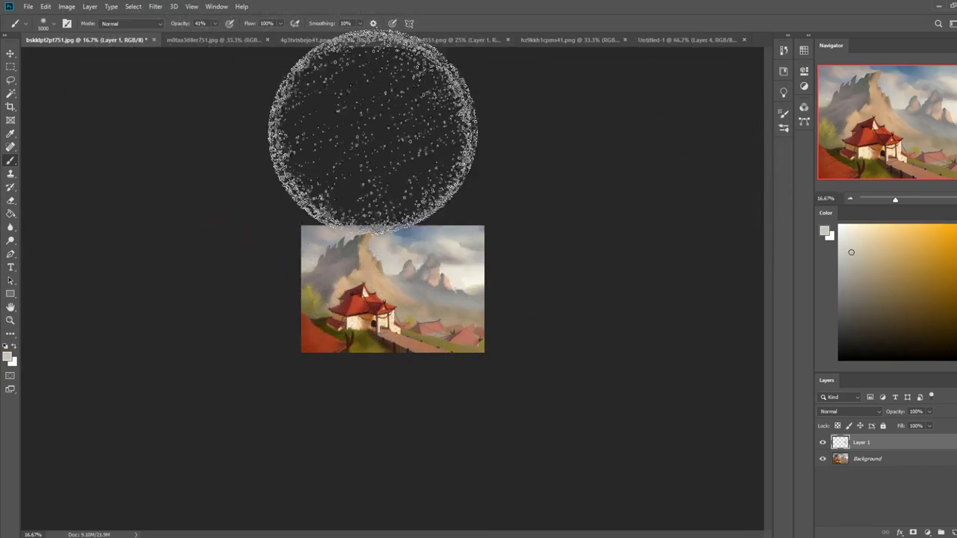
key("alt")
left_click(475, 273, "alt")
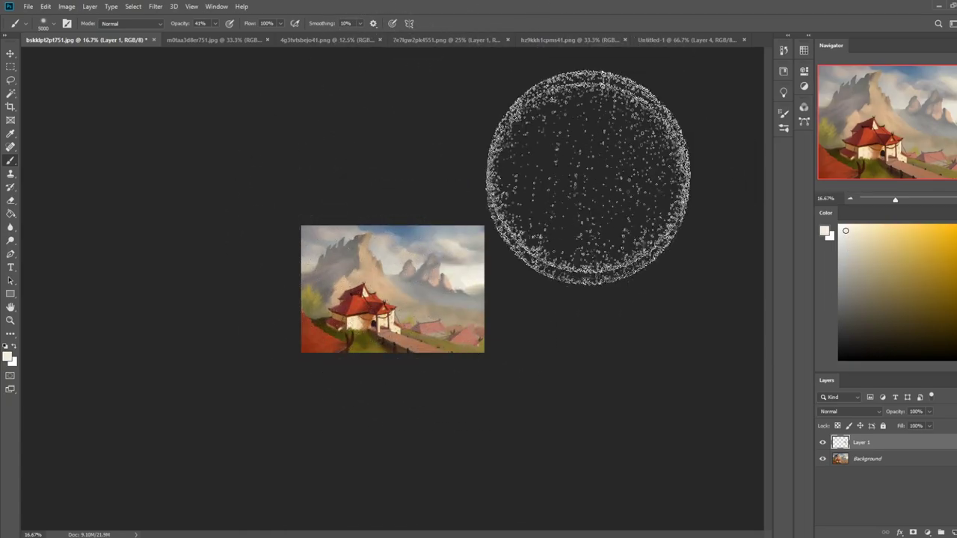
Sample the grey of the distant peaks and set the brush's blending mode to Color.
left_click(417, 266, "alt")
left_click(131, 23)
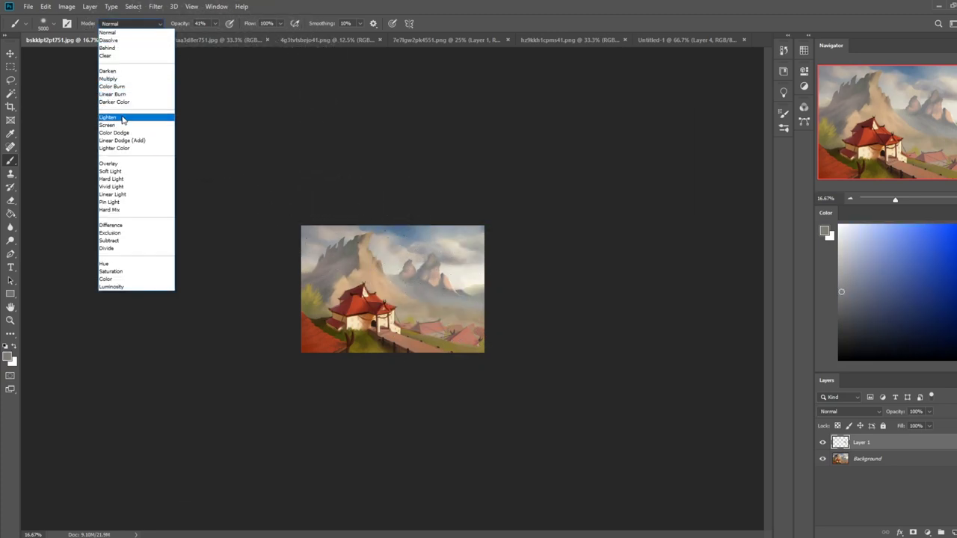
left_click(116, 279)
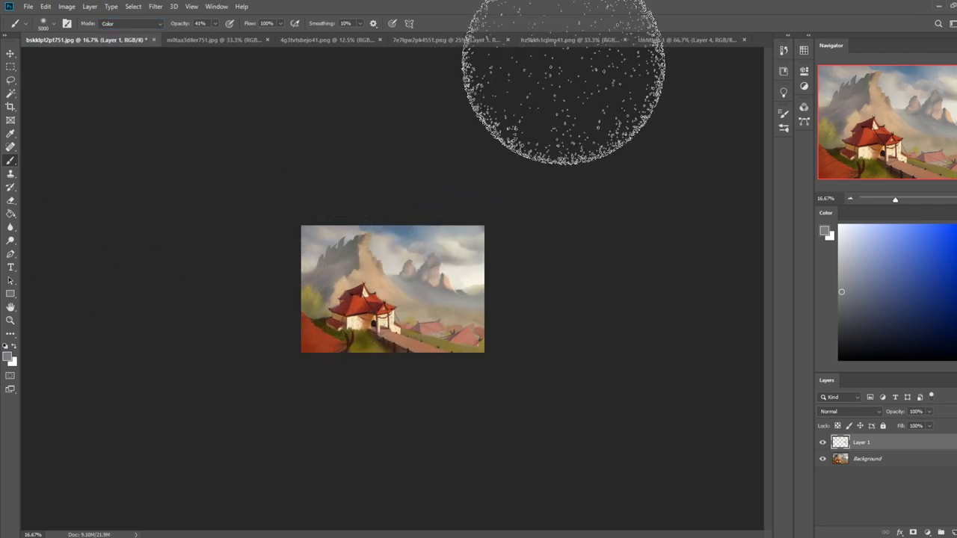
left_click(127, 24)
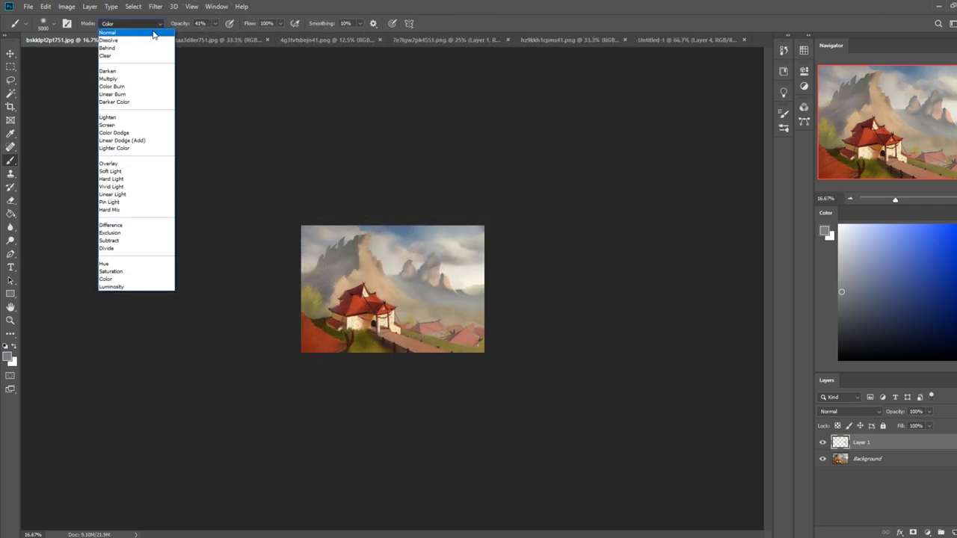
left_click(122, 280)
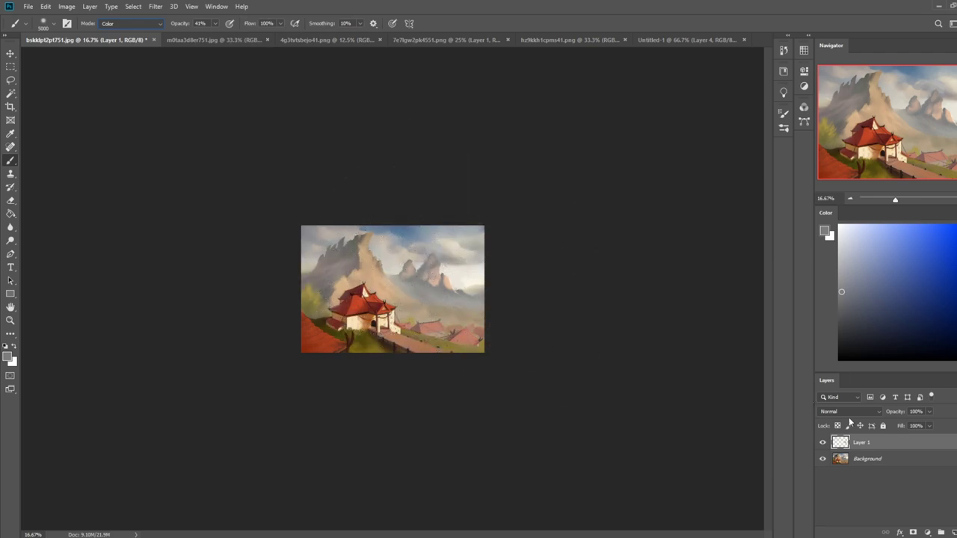
Merge Layer 1 down into the Background and reduce the brush size to 1500 px.
right_click(890, 442)
left_click(872, 309)
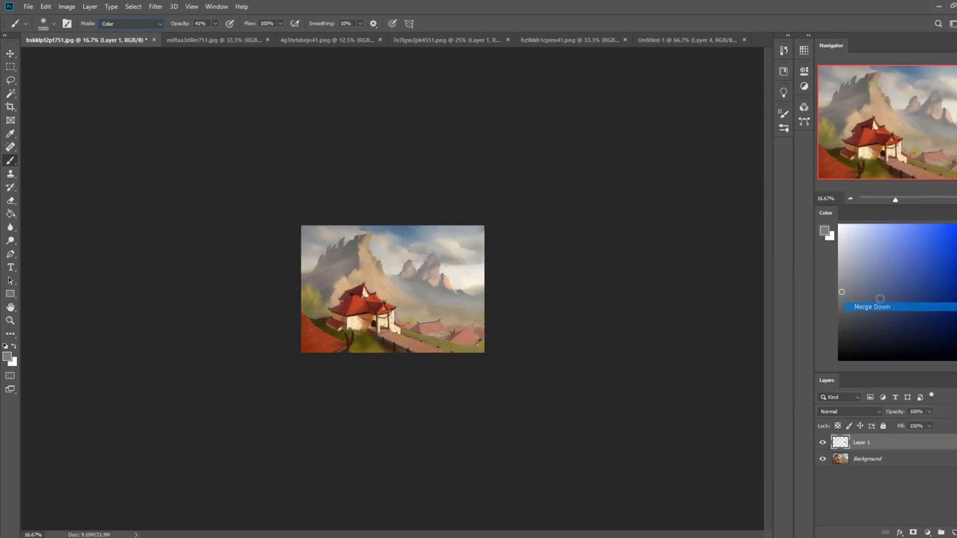
key("bracketleft")
key("bracketleft")
key("bracketleft")
key("bracketleft")
key("bracketleft")
key("bracketleft")
key("bracketleft")
key("bracketleft")
key("bracketleft")
key("bracketleft")
key("bracketleft")
key("bracketleft")
key("bracketleft")
key("bracketleft")
key("bracketleft")
key("bracketleft")
key("bracketleft")
key("bracketleft")
key("bracketleft")
key("bracketleft")
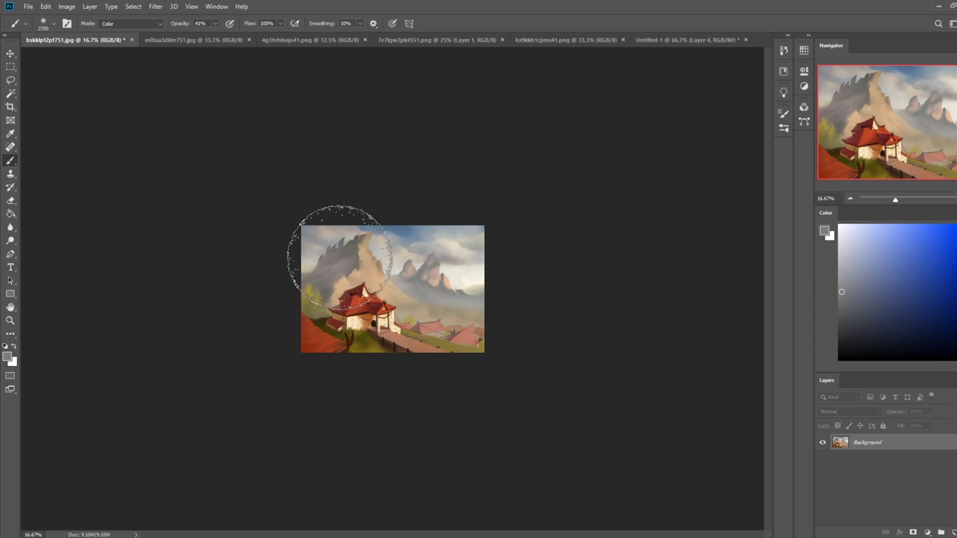
key("bracketleft")
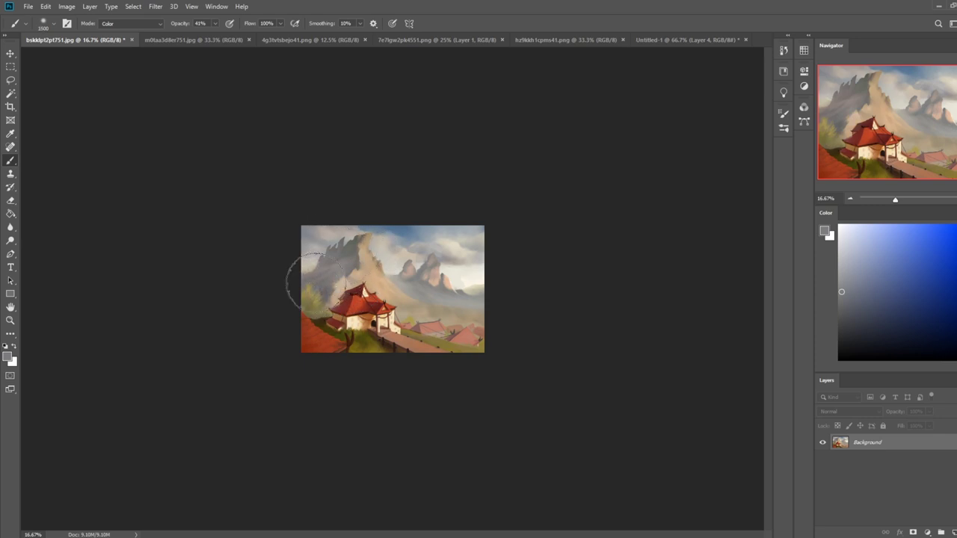
Tint the main mountain with pale sky colour sampled beside its peak, using a 500 px brush in Color mode.
key("bracketleft")
key("bracketleft")
key("bracketleft")
key("bracketleft")
key("bracketleft")
left_click(388, 252, "alt")
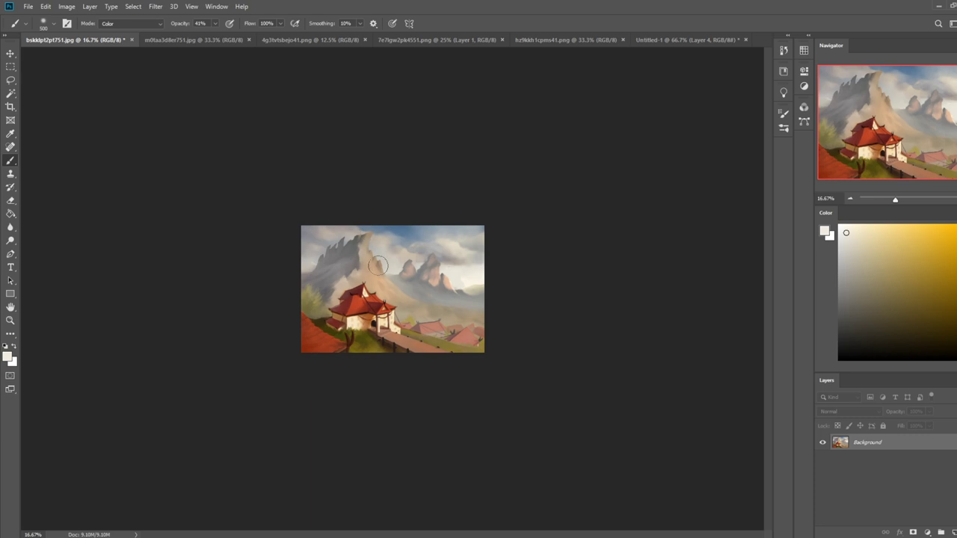
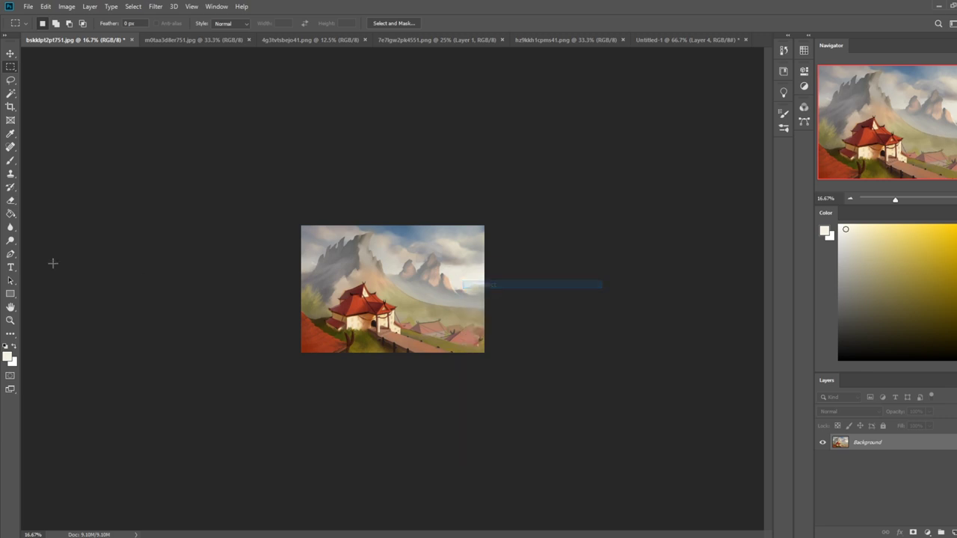
Try softening the painting with the Smudge tool at 9% strength.
right_click(11, 228)
left_click(50, 245)
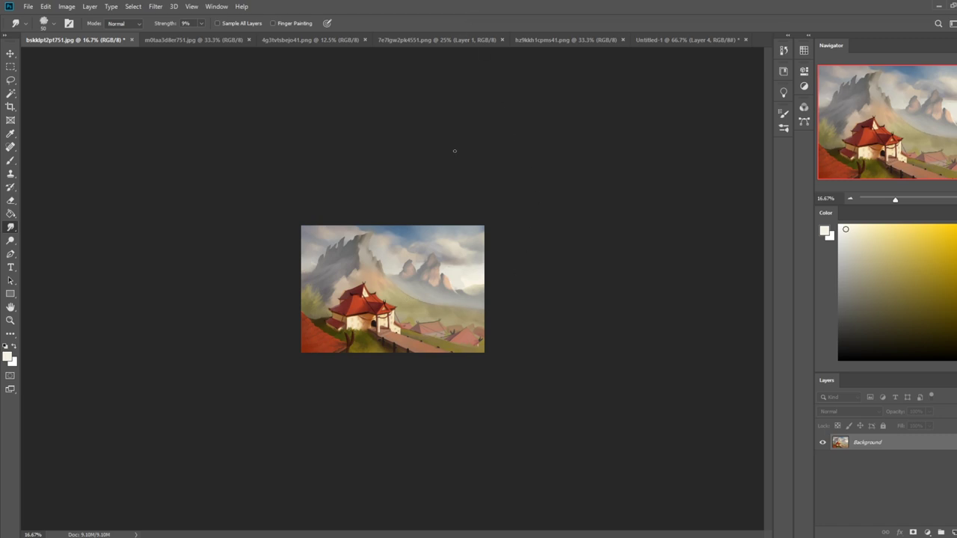
key("ctrl+z")
key("b")
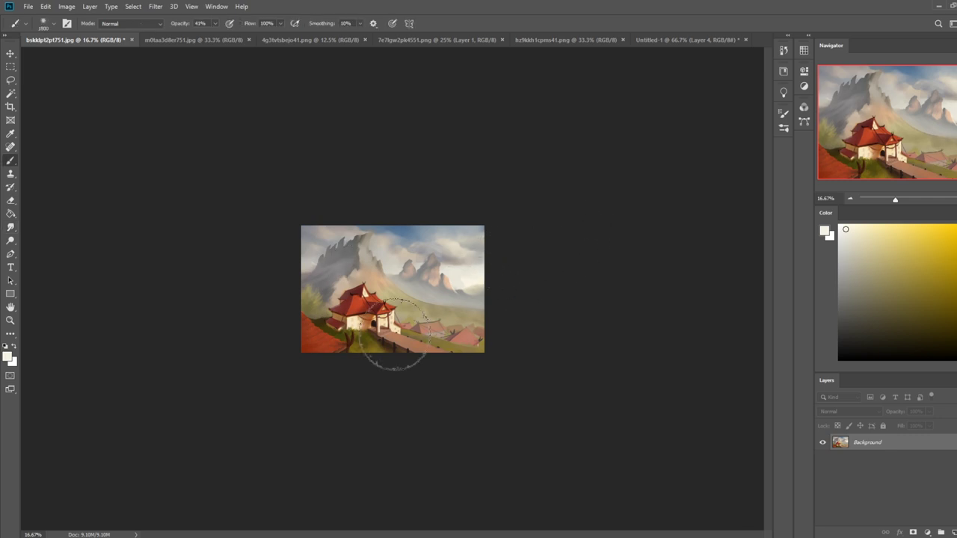
Revert the painting's history to the brush stroke just before Move Selection, restoring the selection around the mountains and sky.
key("l")
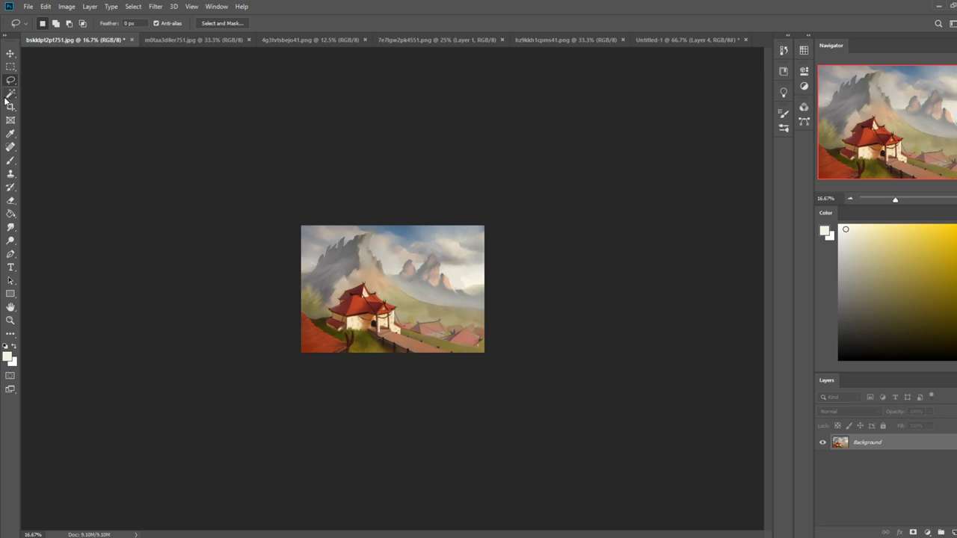
left_click(783, 50)
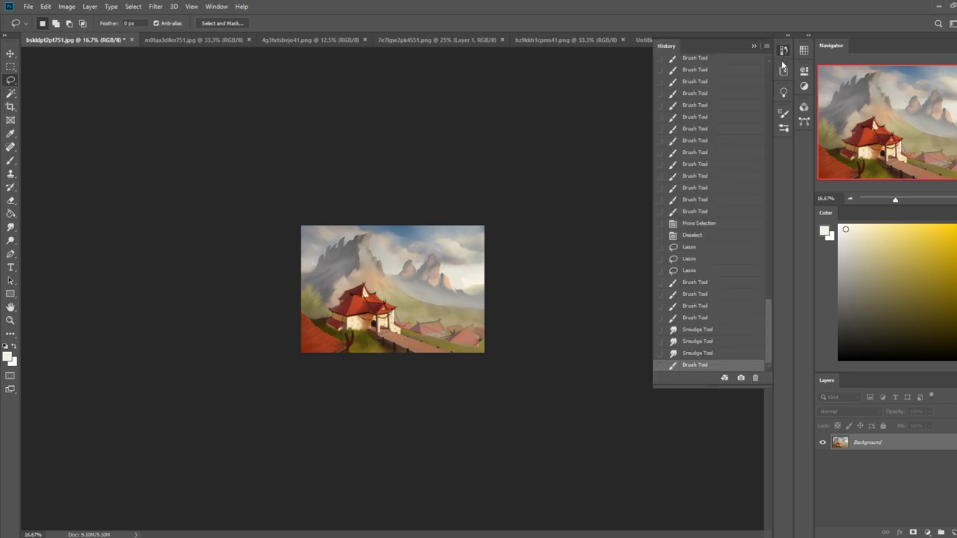
left_click(705, 237)
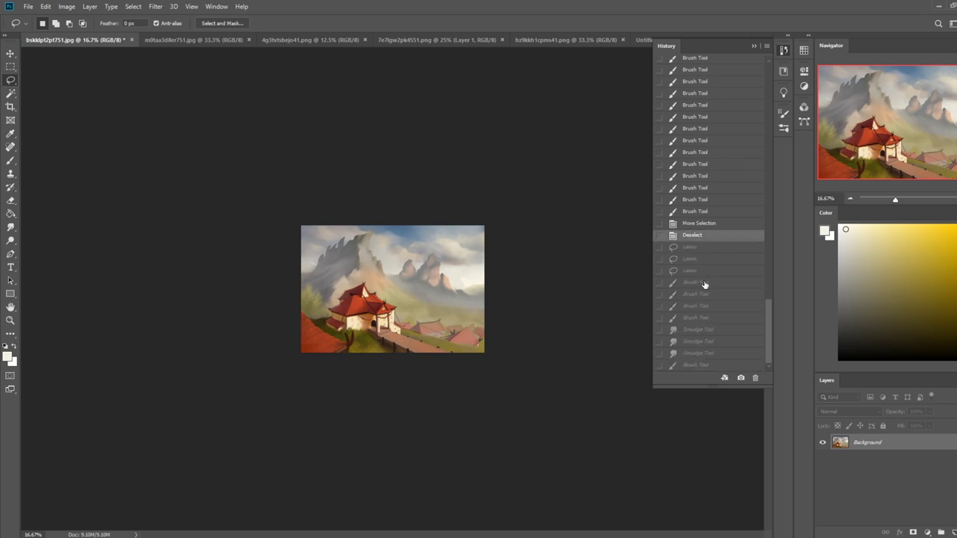
left_click(702, 225)
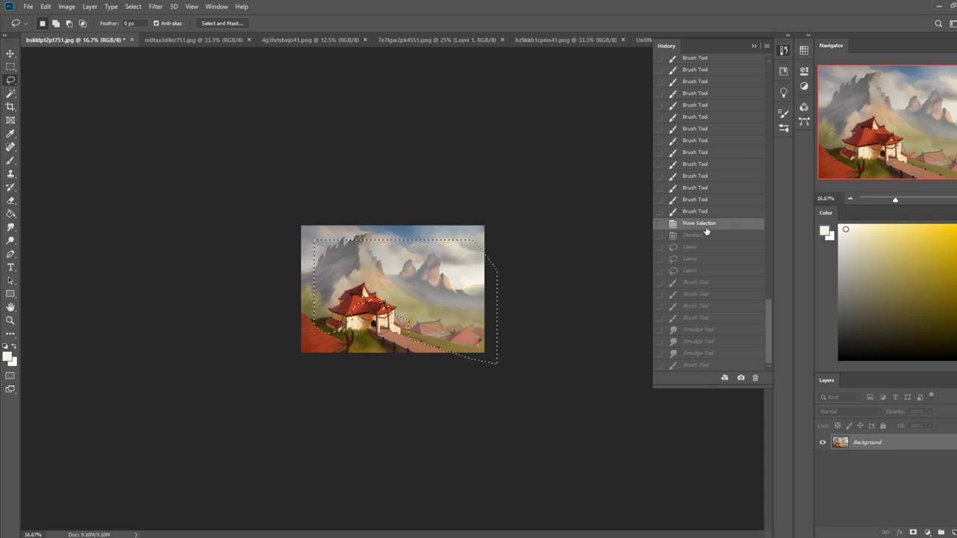
key("ctrl+z")
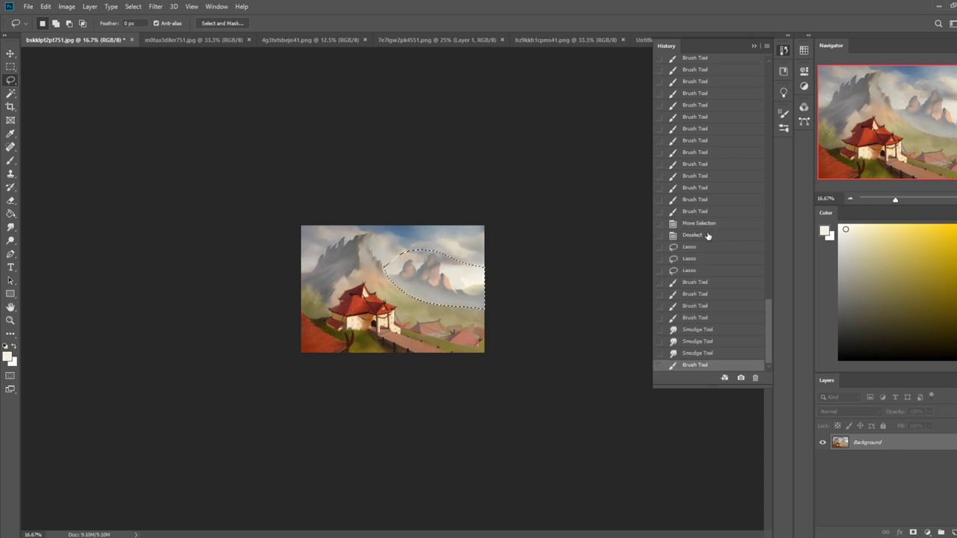
left_click(695, 235)
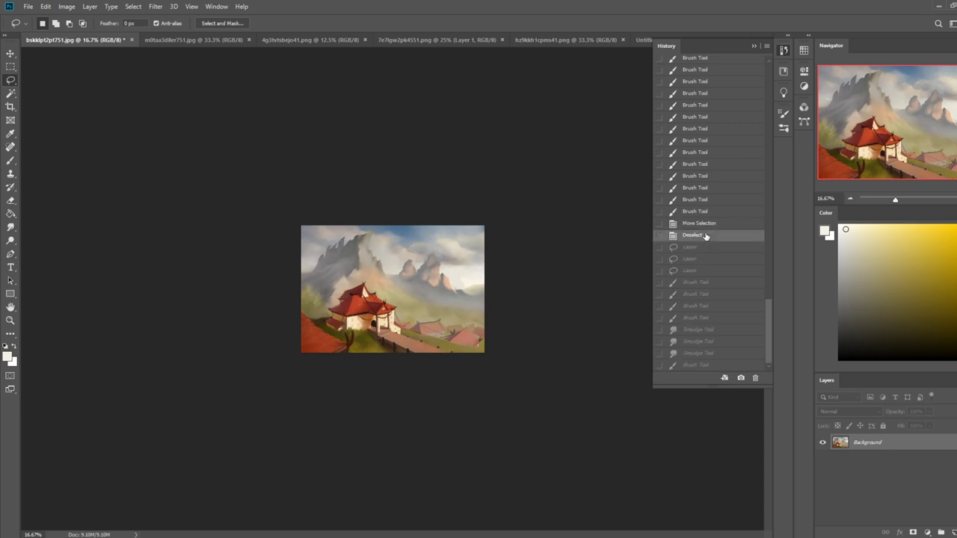
left_click(703, 225)
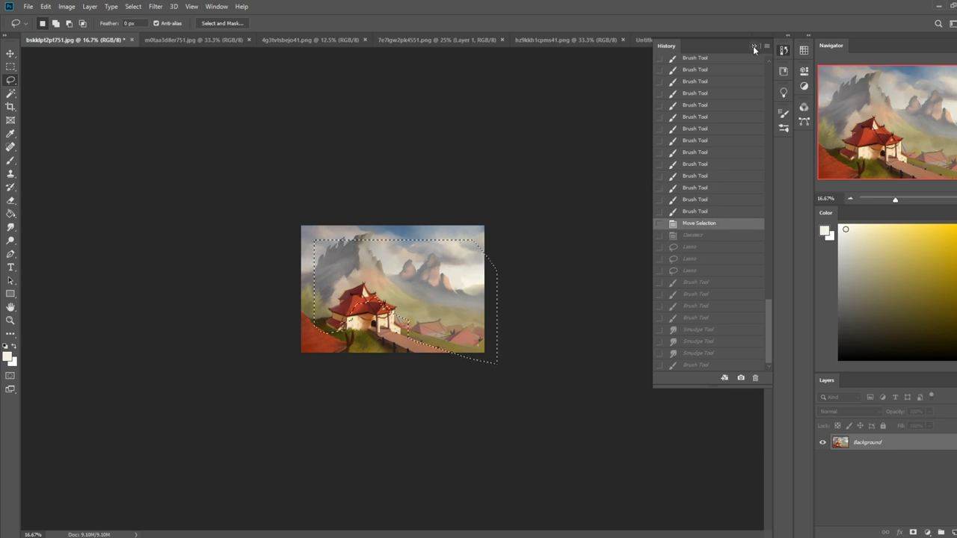
left_click(754, 45)
left_click(783, 51)
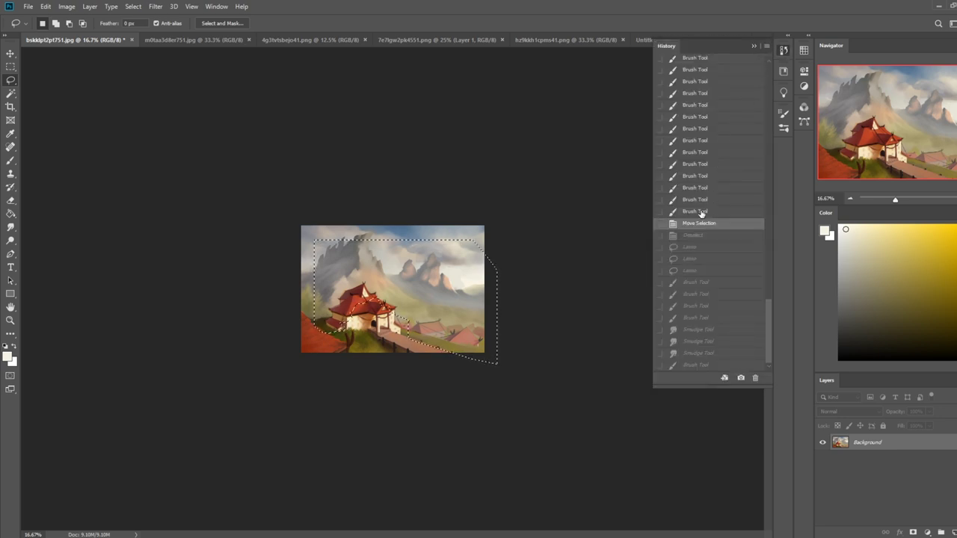
left_click(703, 211)
left_click(754, 45)
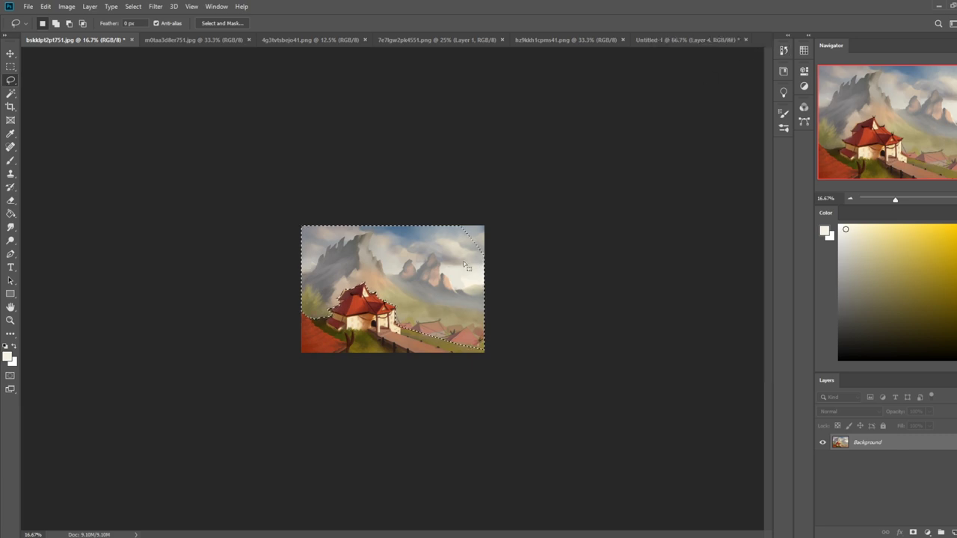
Invert the selection to cover the house and foreground, and hide its outline.
key("m")
right_click(431, 299)
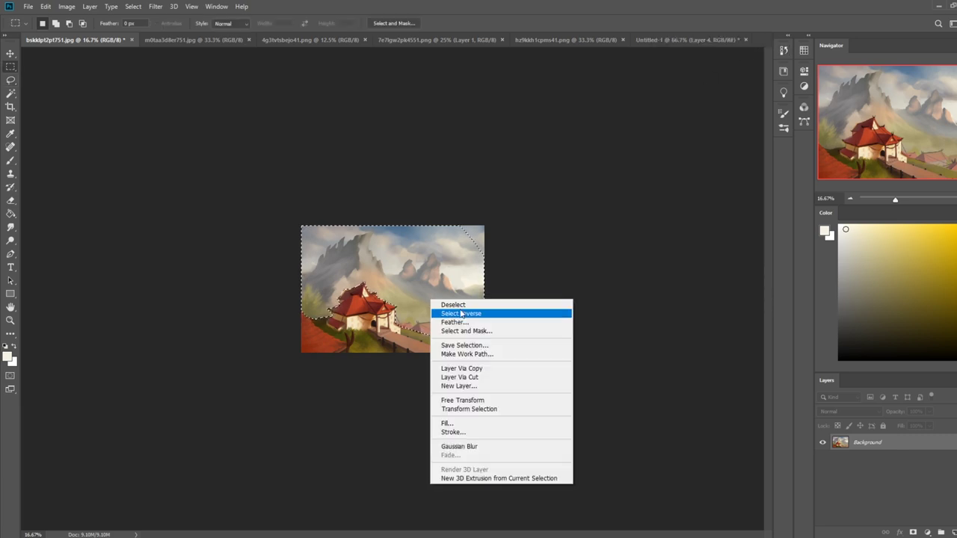
left_click(462, 313)
key("ctrl+d")
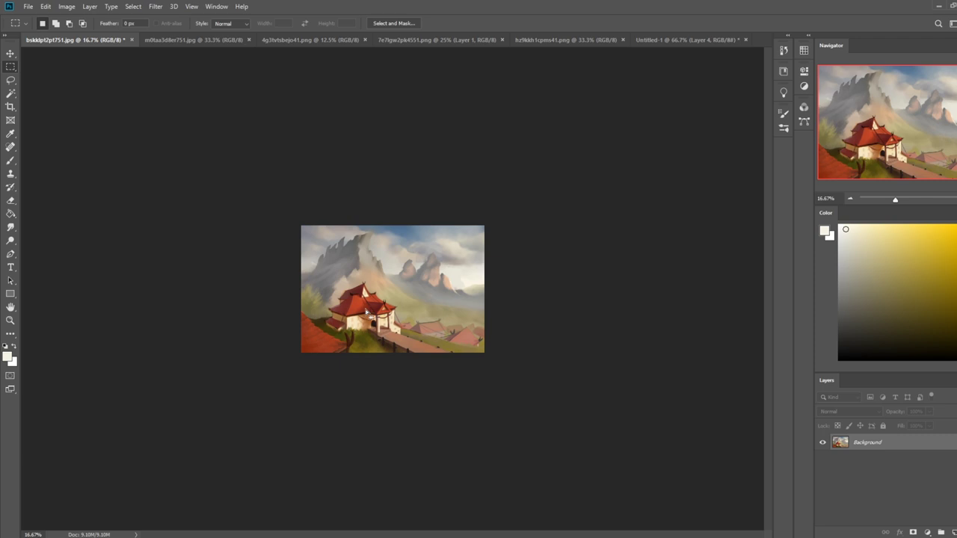
Sample the house's roof red for the brush and shift it to a darker, purplish maroon.
key("b")
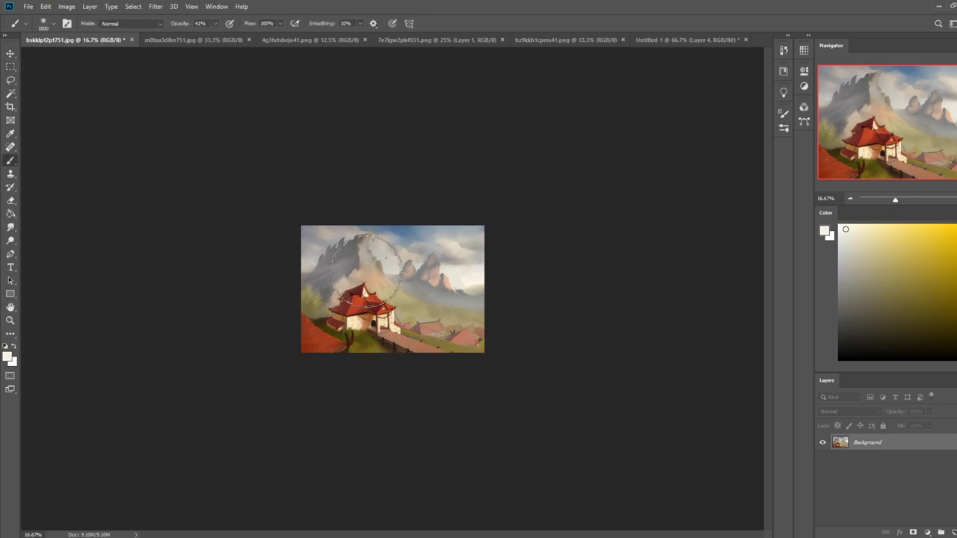
left_click(347, 306, "alt")
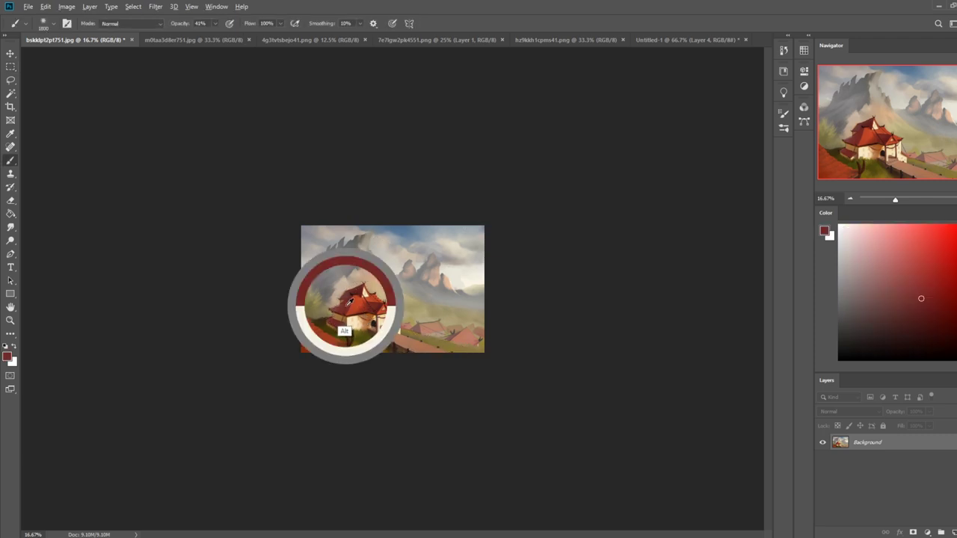
left_click(358, 253, "alt")
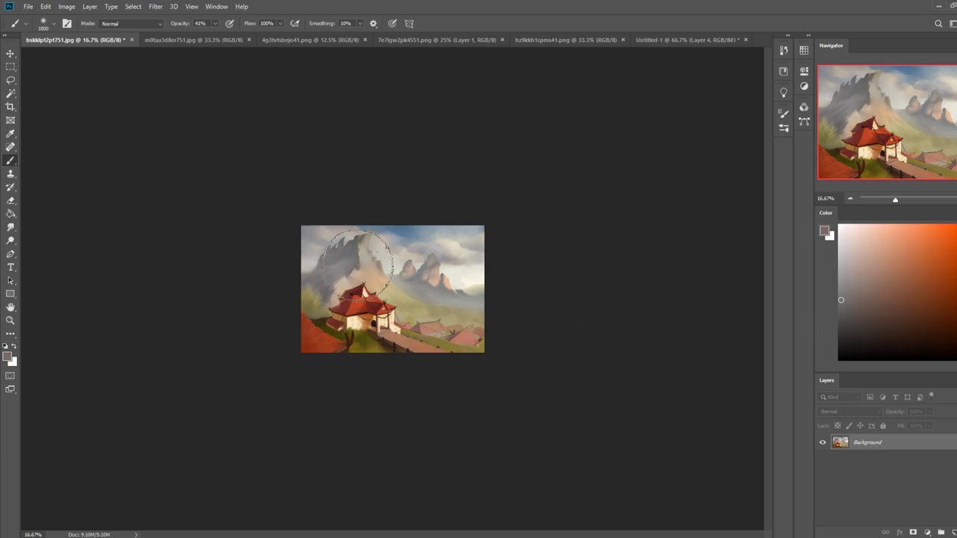
left_click(347, 305, "alt")
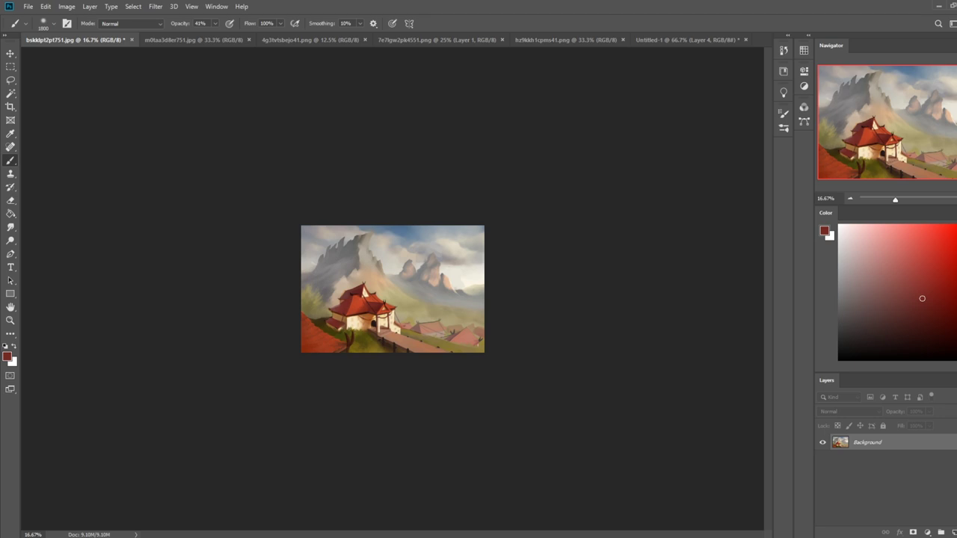
left_click_drag(923, 300, 913, 316)
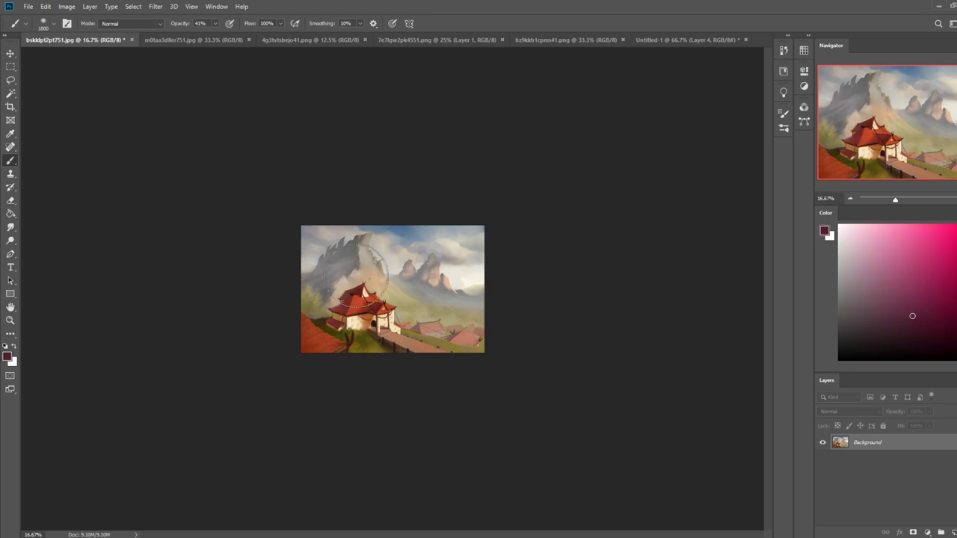
Tint the shaded side of the house's roof maroon with a 600 px brush in Color mode.
left_click(129, 24)
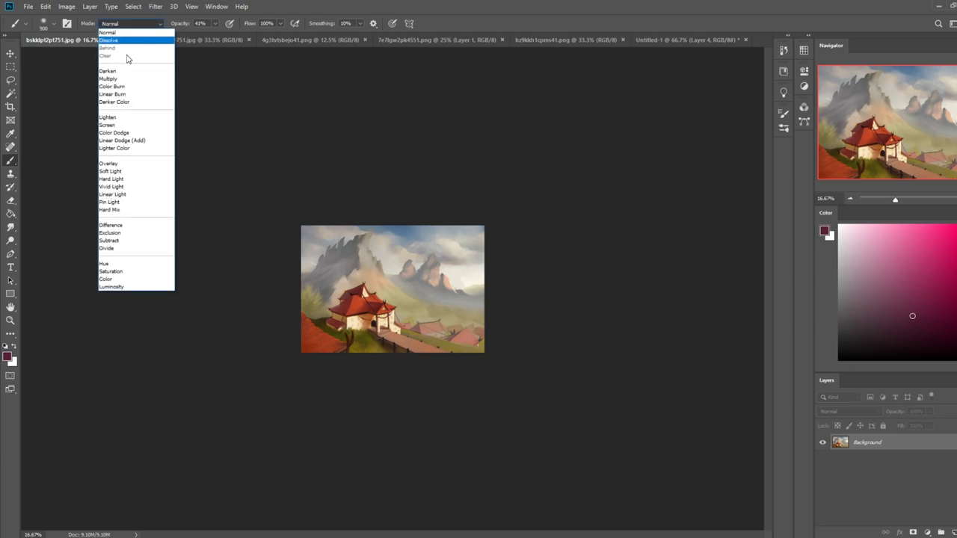
left_click(120, 281)
key("bracketleft")
key("bracketleft")
key("bracketleft")
key("bracketleft")
key("bracketleft")
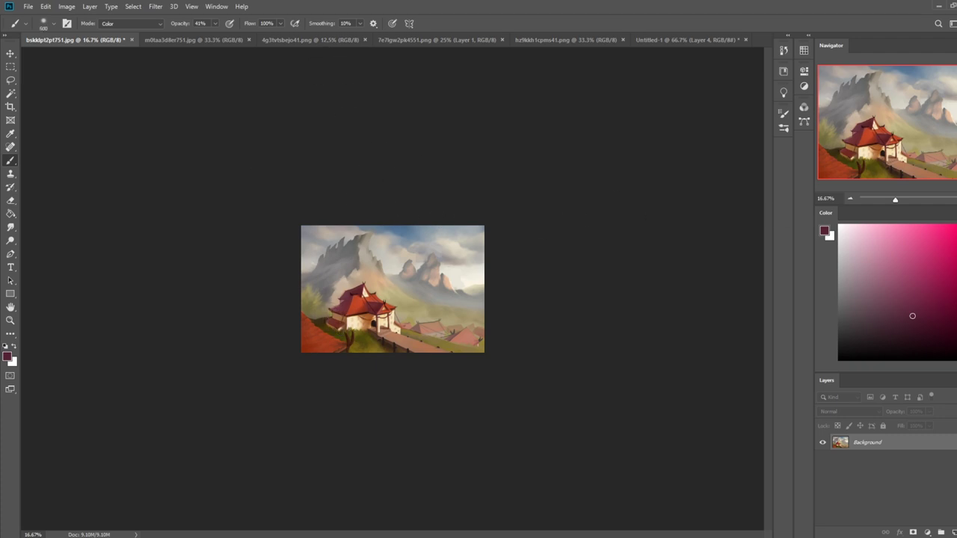
Sample a dark red from the roof and darken the roof's peak with the brush in Darken mode at 67% opacity.
left_click(141, 24)
left_click(120, 31)
key("alt")
left_click(362, 285, "alt")
left_click(144, 25)
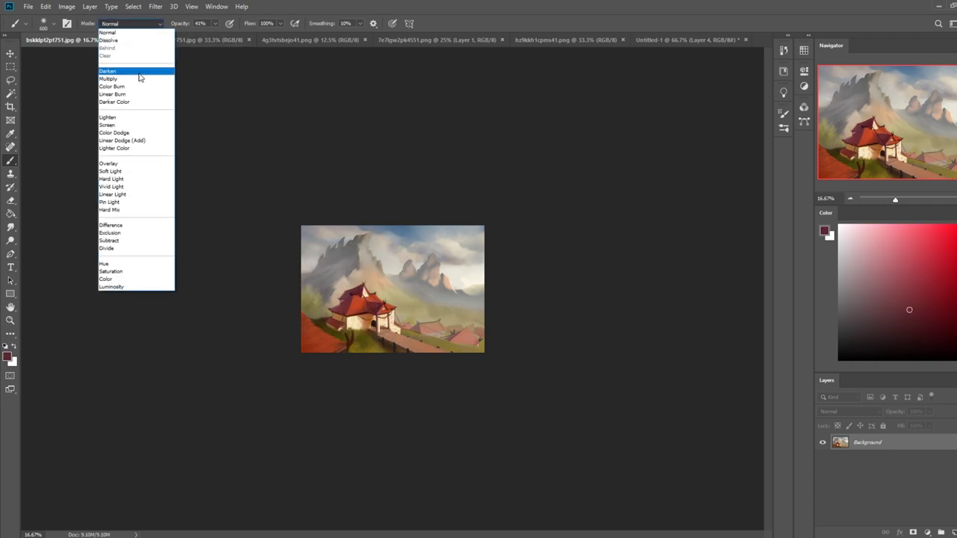
left_click(139, 73)
left_click(215, 24)
left_click_drag(215, 35, 227, 35)
left_click(354, 289)
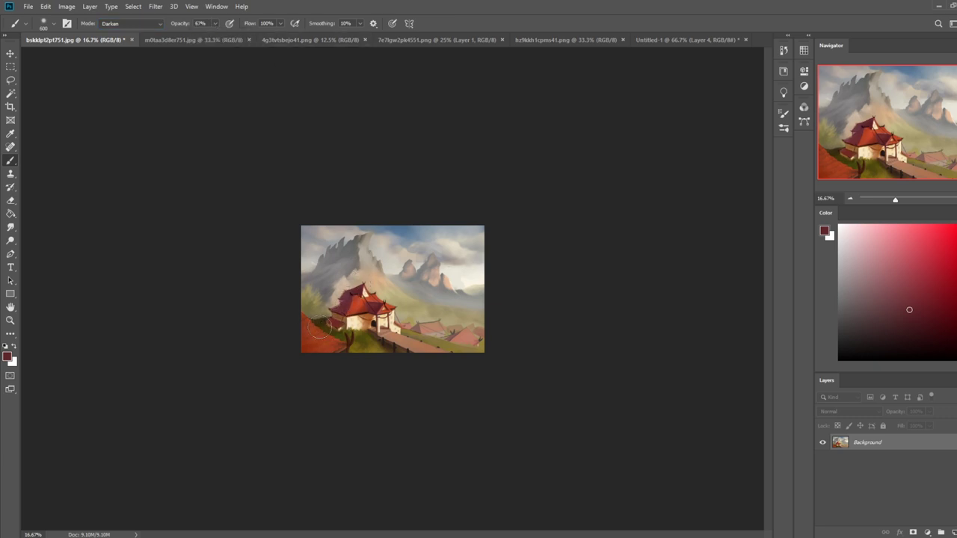
Sample the dark colour of the house's doorway and enlarge the brush to 800 px.
left_click(375, 322, "alt")
key("]")
key("]")
key("]")
key("]")
key("]")
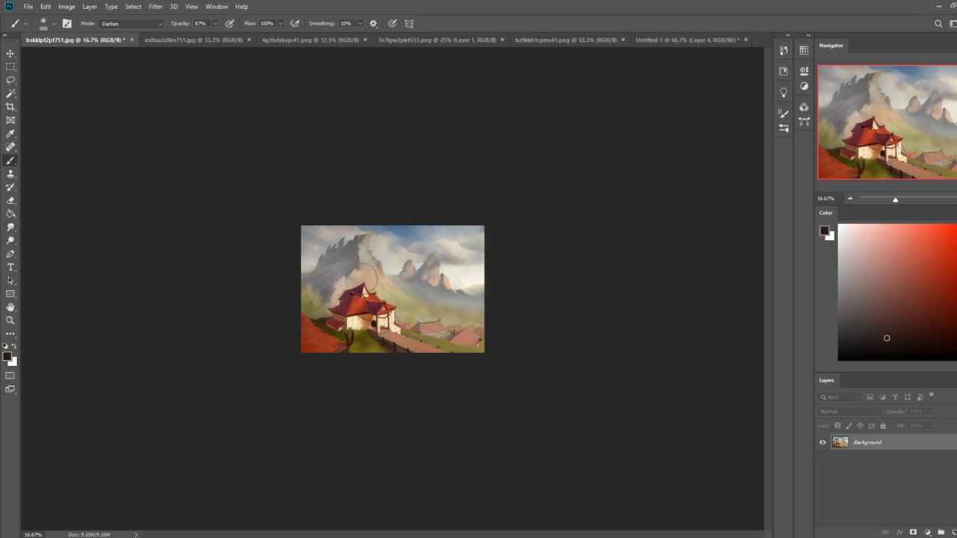
Show the foreground selection's outline and darken the selected area slightly by lowering Lightness in Hue/Saturation.
key("ctrl+alt+2")
key("ctrl+u")
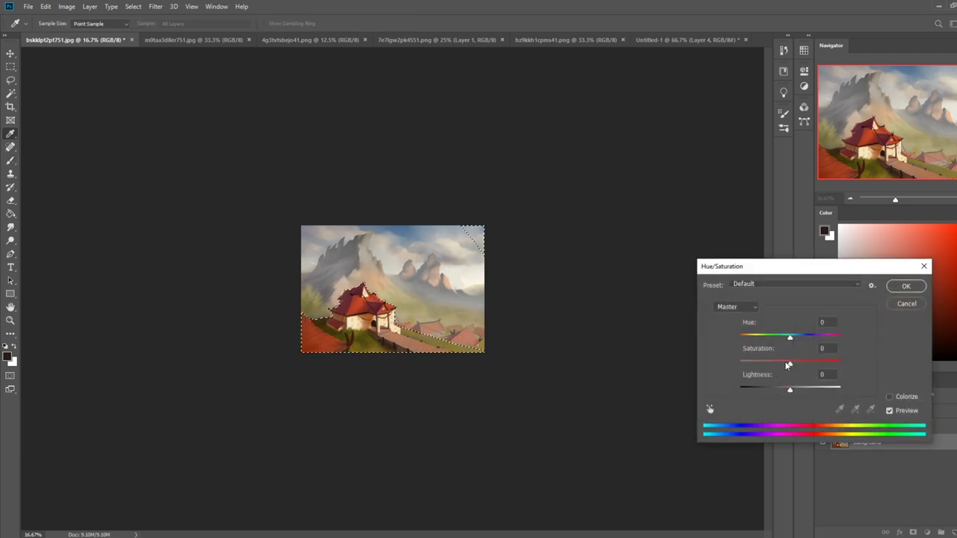
left_click_drag(790, 390, 787, 393)
left_click(907, 287)
key("b")
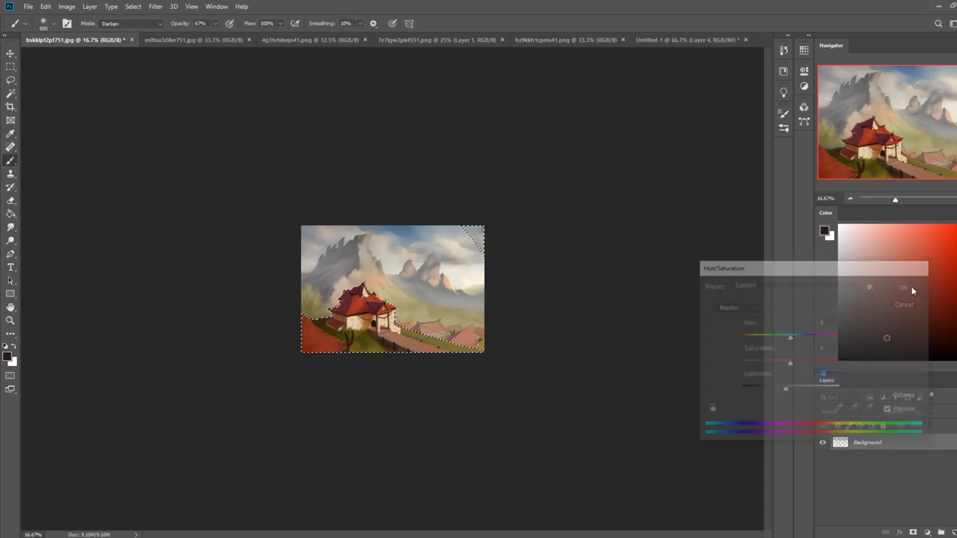
Deepen the selected foreground's shadows by raising the black input level in Levels, and deselect.
key("ctrl+l")
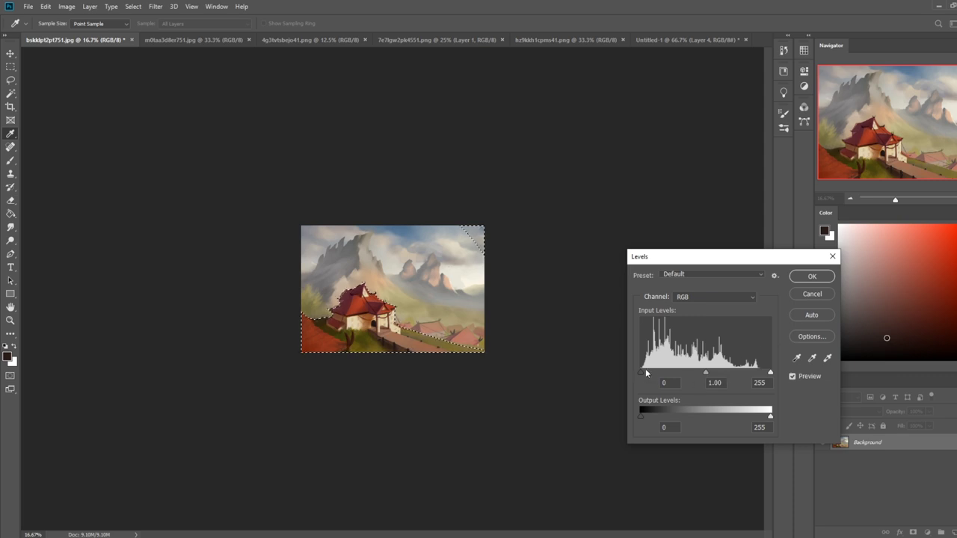
left_click_drag(641, 372, 647, 373)
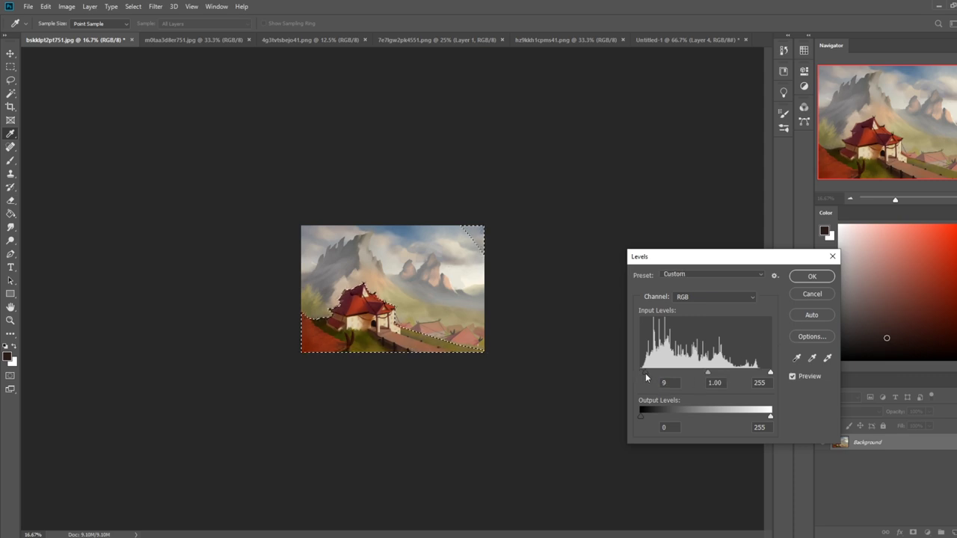
left_click_drag(644, 378, 646, 377)
left_click(811, 276)
key("b")
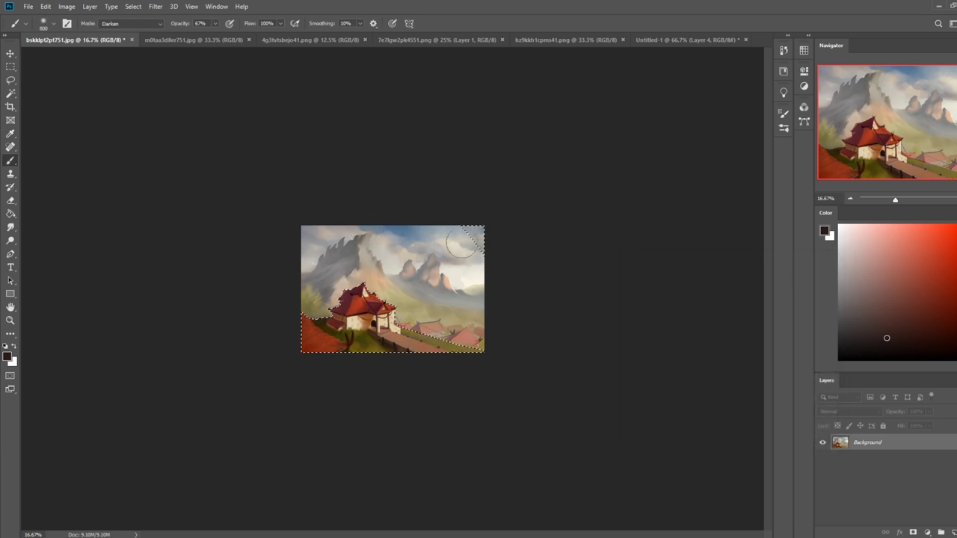
key("l")
right_click(390, 298)
left_click(417, 304)
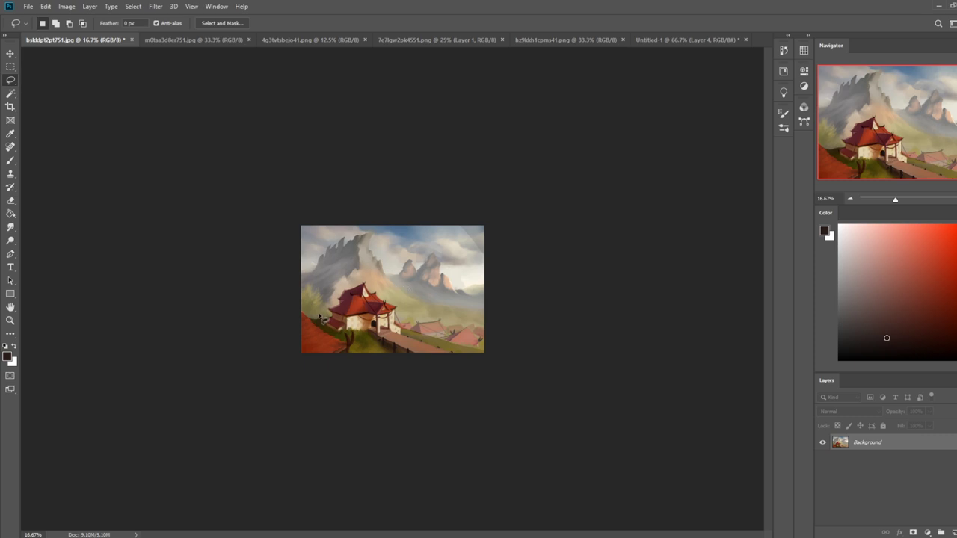
Lasso the red hillside in the painting's lower-left corner, darken it with Hue/Saturation's Lightness, and clear the selection.
mouse_move(302, 309)
left_mouse_down()
mouse_move(340, 341)
mouse_move(351, 334)
mouse_move(350, 348)
mouse_move(314, 374)
mouse_move(288, 293)
left_mouse_up()
key("ctrl+u")
mouse_move(790, 388)
left_mouse_down()
mouse_move(775, 391)
mouse_move(788, 397)
left_mouse_up()
left_click(919, 288)
key("m")
right_click(389, 328)
left_click(423, 342)
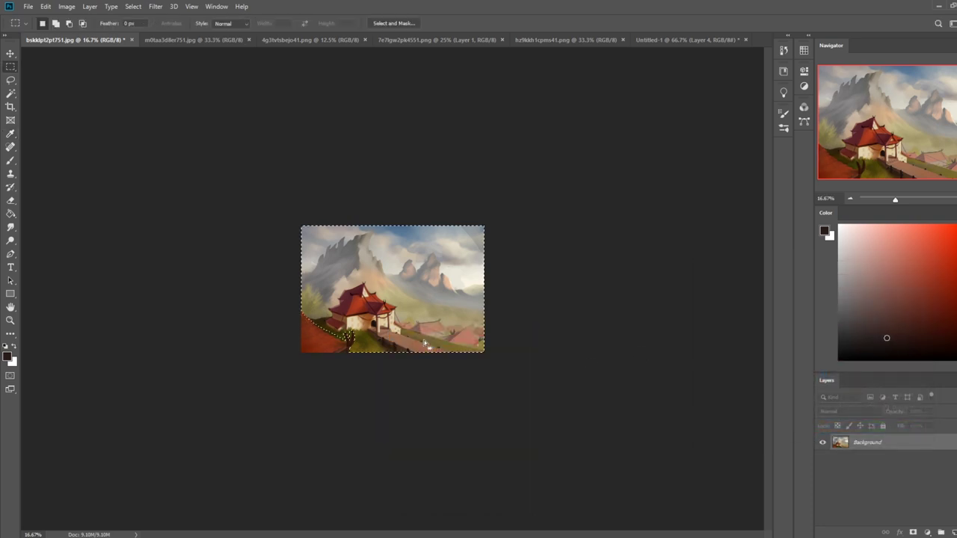
right_click(357, 338)
left_click(374, 341)
Choose an 80 px brush preset and set it to Lighten mode at 84% opacity.
key("b")
right_click(431, 299)
double_click(454, 346)
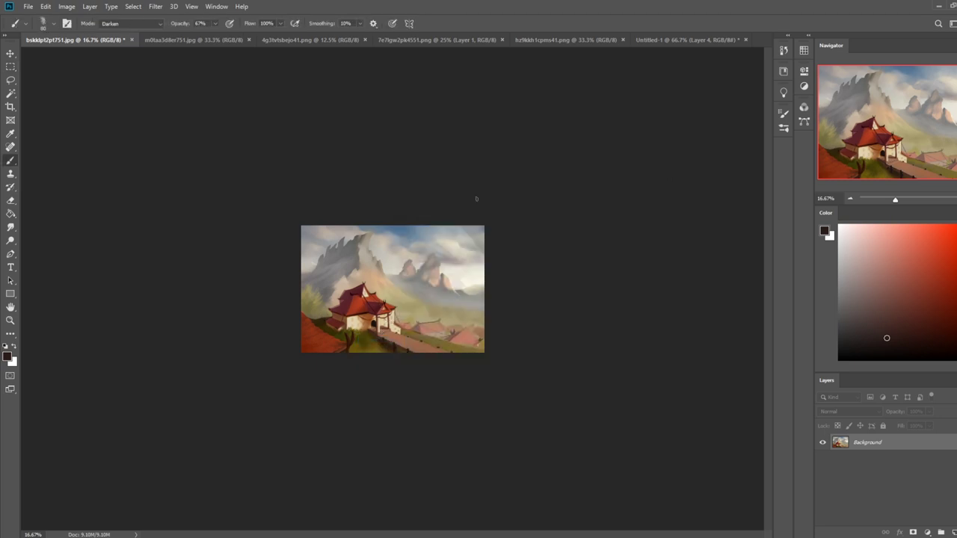
left_click(126, 23)
left_click(119, 123)
key("8")
key("4")
Sample olive greens from the grass around the house, try a brush stroke on the grass below it, and undo it.
left_click(334, 329, "alt")
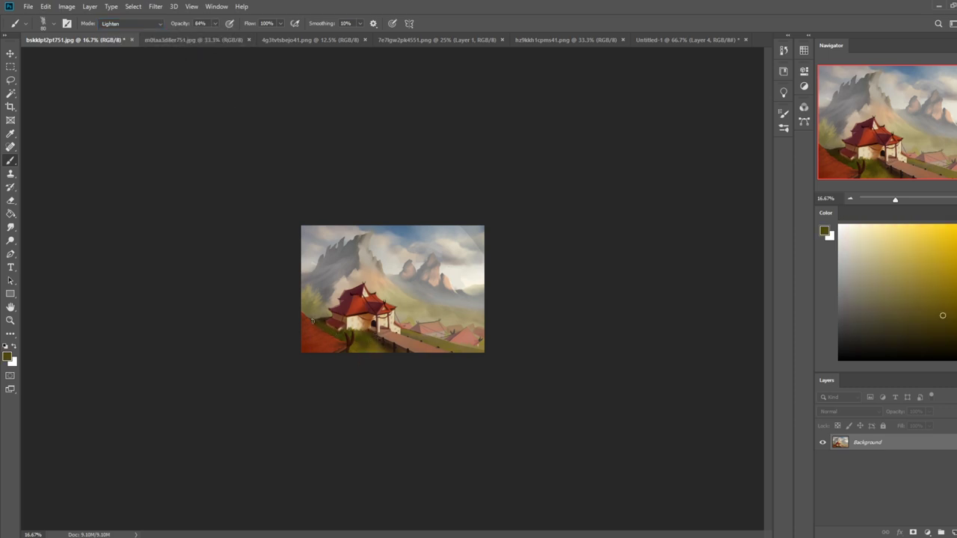
left_click(374, 344, "alt")
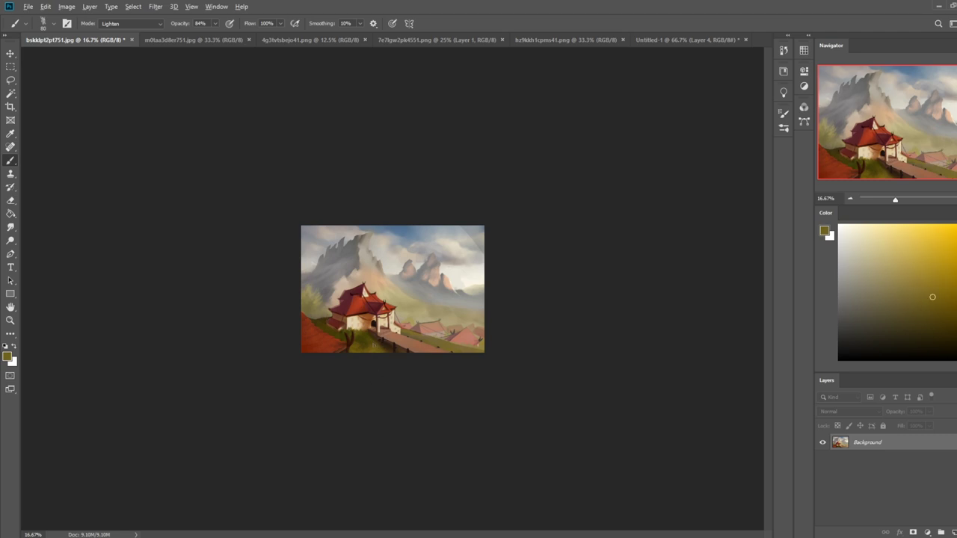
left_click(368, 344)
key("ctrl+z")
Set the brush to Darken mode and sample an orange-brown from the painting after picking the roof's dark red.
left_click(372, 306, "alt")
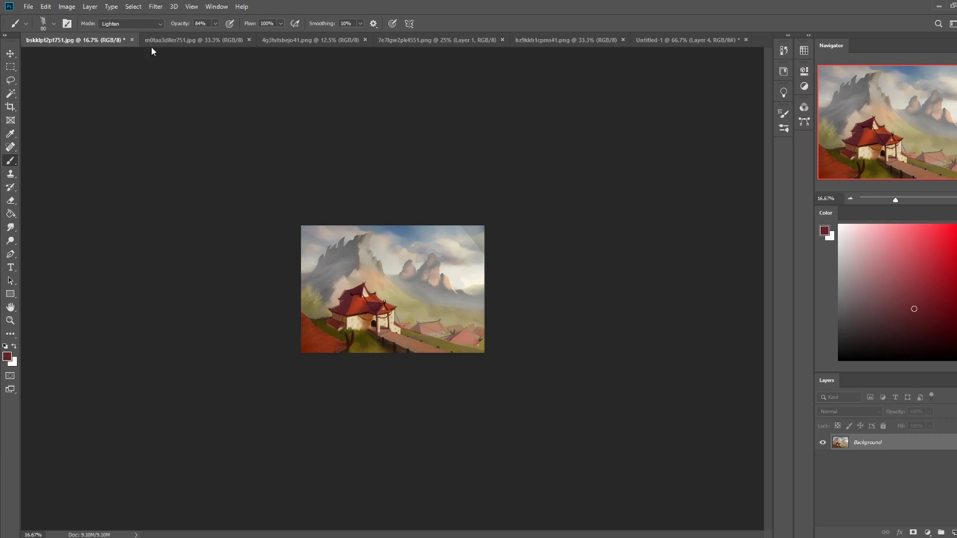
left_click(129, 24)
left_click(125, 69)
left_click(369, 345, "alt")
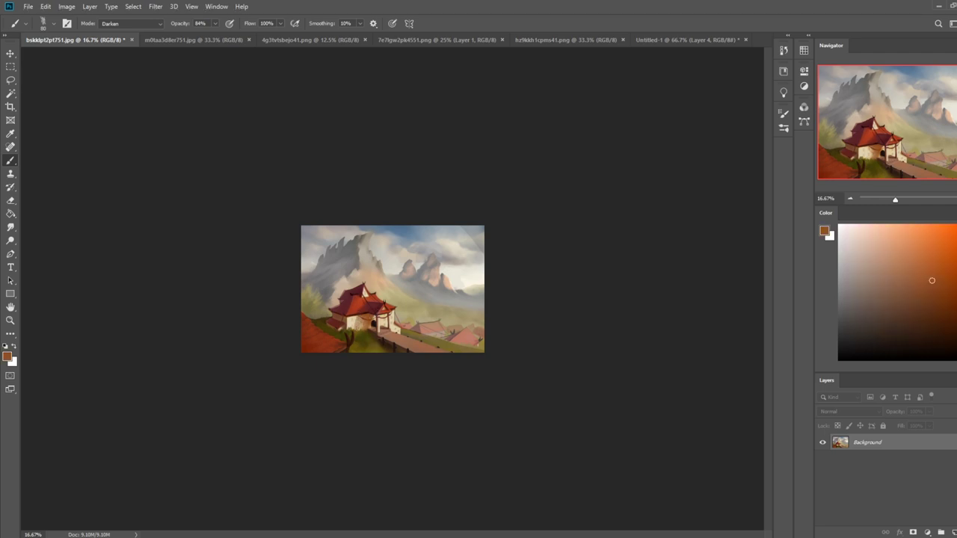
Stroke the orange-brown onto the house's front wall and sample a pale off-white from the bright sky near the distant peaks.
left_click_drag(360, 319, 360, 328)
left_click(378, 346, "alt")
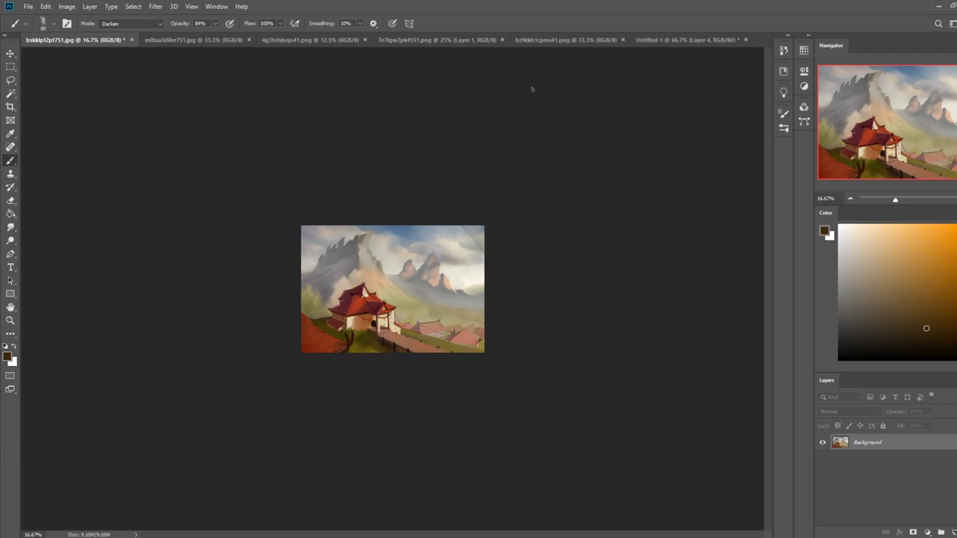
left_click(475, 268, "alt")
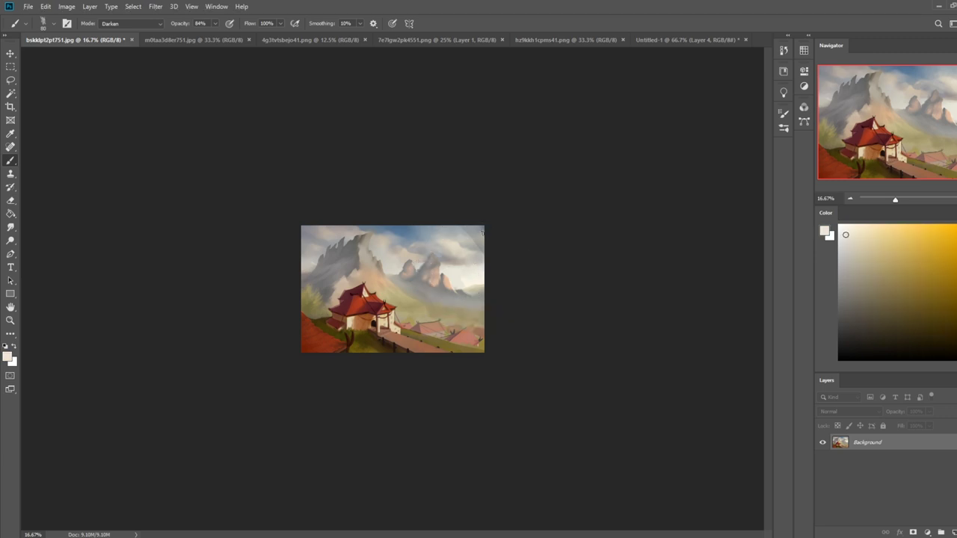
left_click(11, 228)
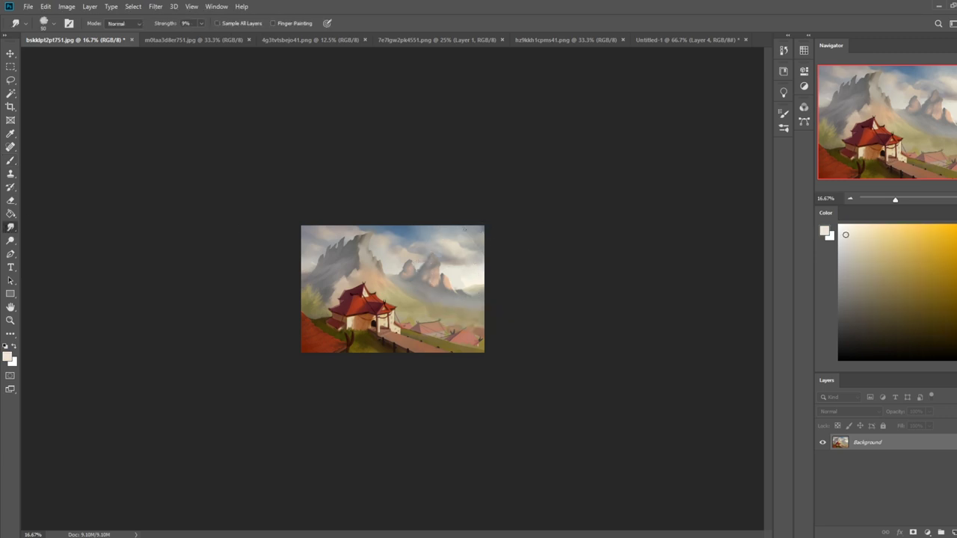
key("b")
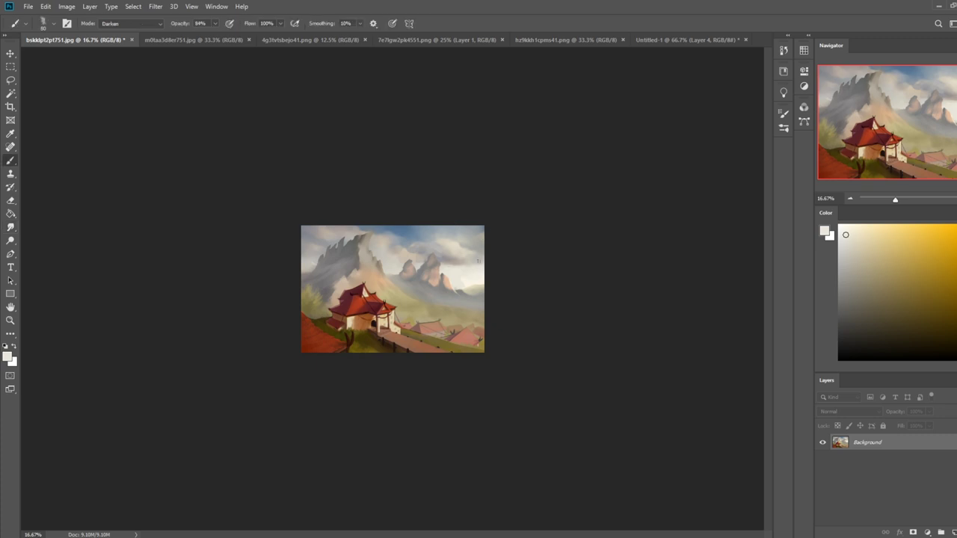
left_click(471, 271, "alt")
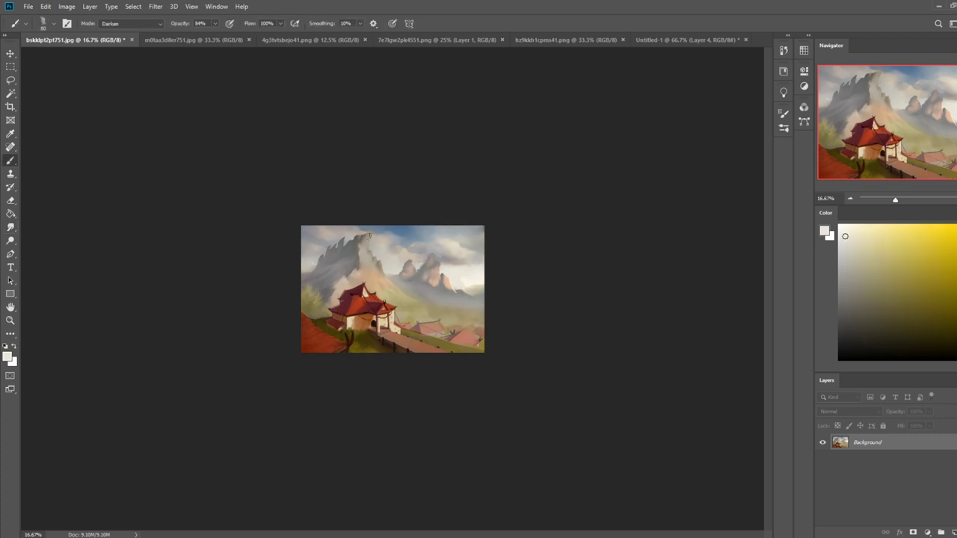
Add a new layer and paint pale haze over the house and the ground around it with a large brush preset.
left_click(953, 533)
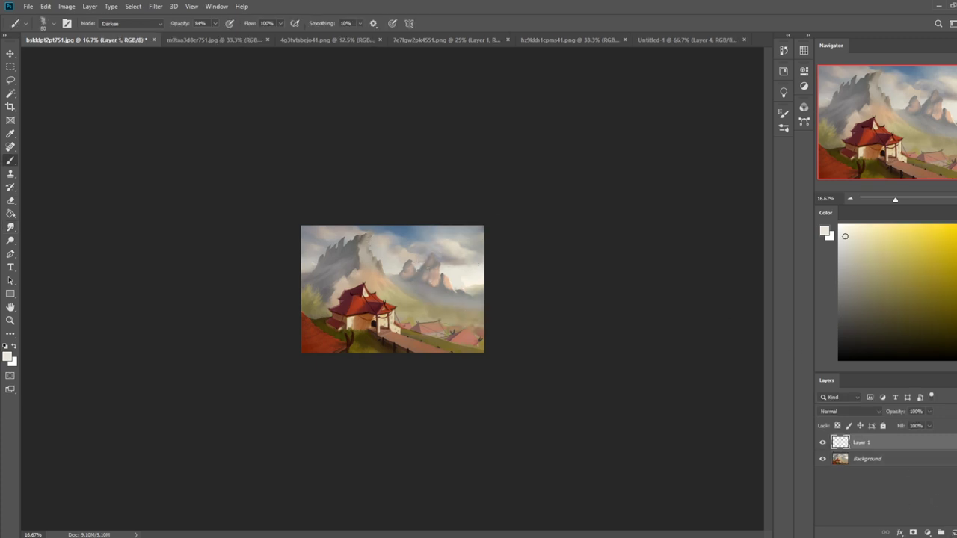
right_click(480, 266)
left_click(496, 282)
key("]")
key("]")
key("]")
key("]")
mouse_move(355, 298)
left_mouse_down()
mouse_move(377, 292)
mouse_move(370, 284)
mouse_move(400, 300)
mouse_move(391, 330)
mouse_move(449, 363)
left_mouse_up()
key("]")
key("bracketleft")
key("bracketleft")
key("bracketleft")
key("bracketleft")
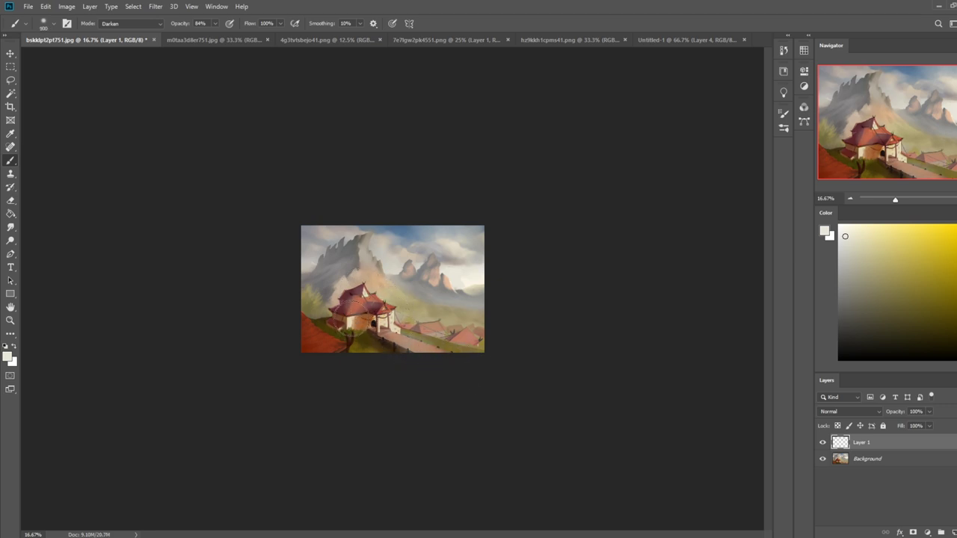
mouse_move(364, 302)
left_mouse_down()
mouse_move(390, 303)
mouse_move(401, 292)
mouse_move(344, 315)
left_mouse_up()
Erase part of the haze from the house's roof, compare with the layer hidden, and set the layer's fill to 66%.
key("e")
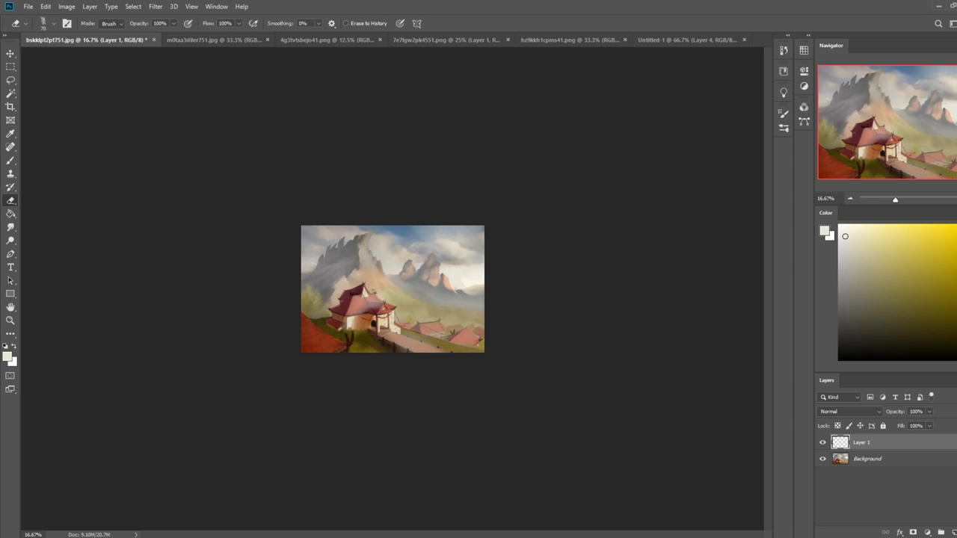
left_click_drag(401, 303, 387, 295)
left_click_drag(374, 307, 368, 311)
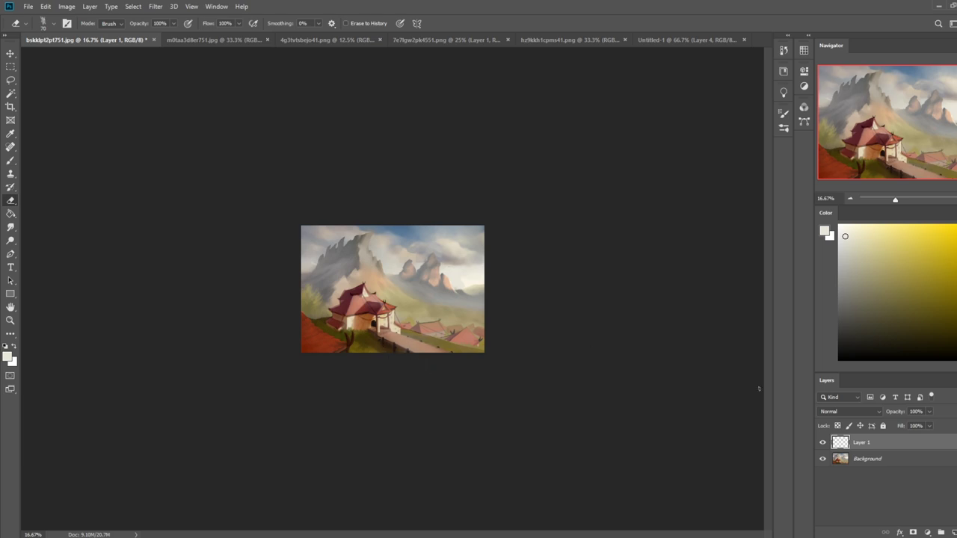
left_click(823, 444)
left_click(823, 443)
left_click_drag(916, 440, 911, 441)
Erase haze along the tall mountain's steep edge, compare with the layer hidden, and merge the layer into the background.
key("b")
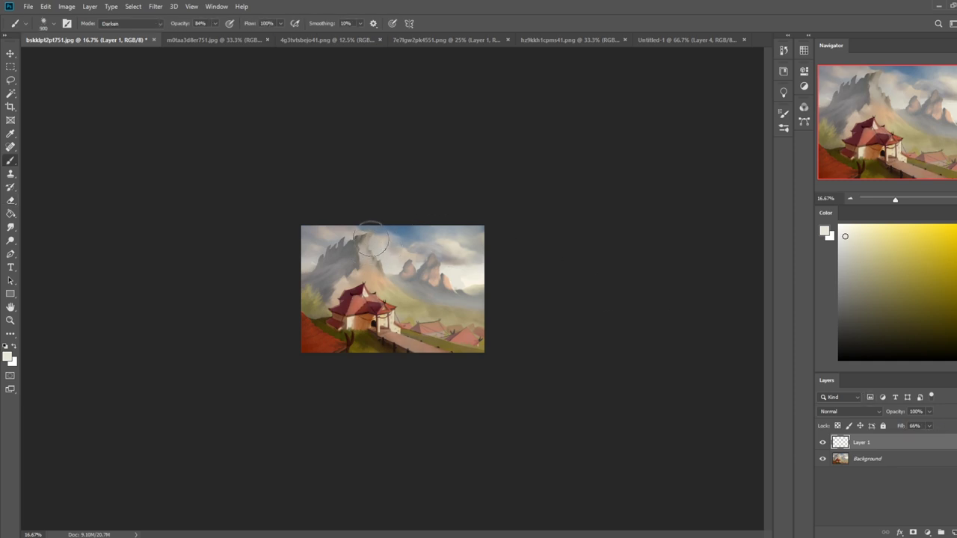
key("e")
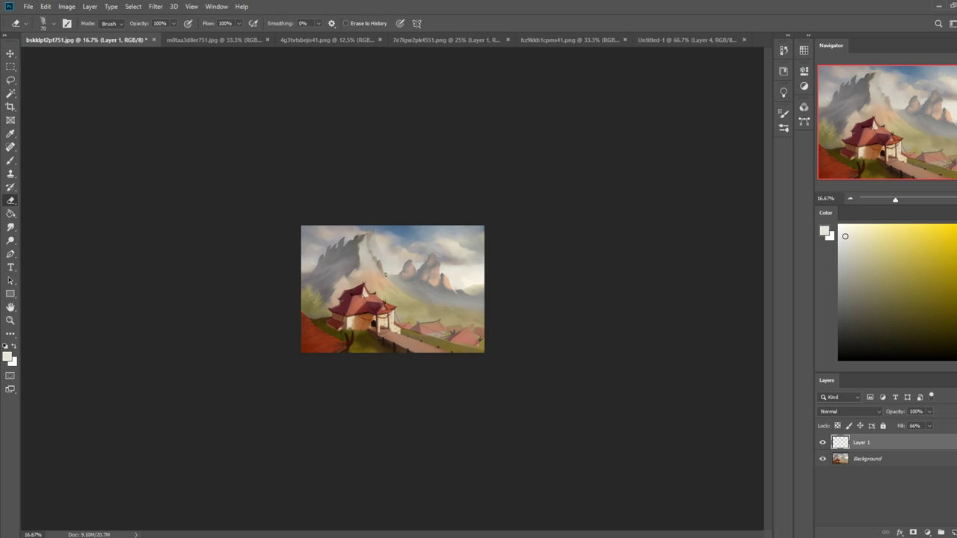
left_click_drag(386, 224, 371, 248)
key("ctrl+minus")
left_click(822, 444)
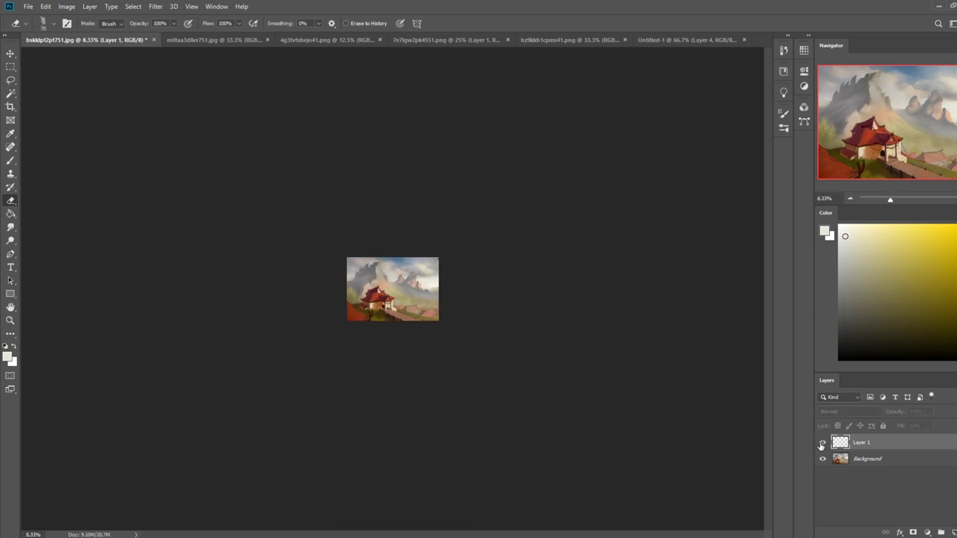
right_click(872, 450)
left_click(887, 315)
Darken the shadows along the tall mountain's jagged ridge with the Burn tool.
right_click(21, 232)
left_click(54, 248)
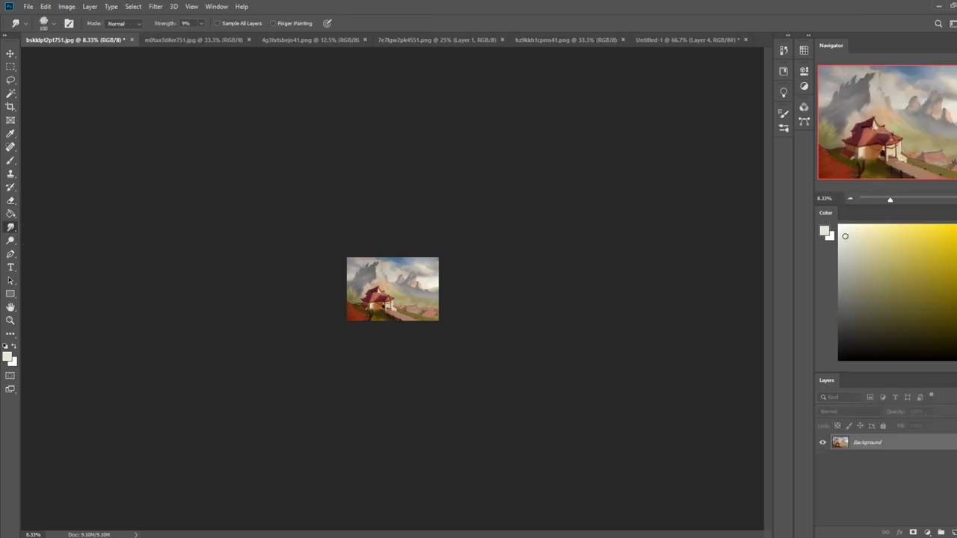
key("ctrl+plus")
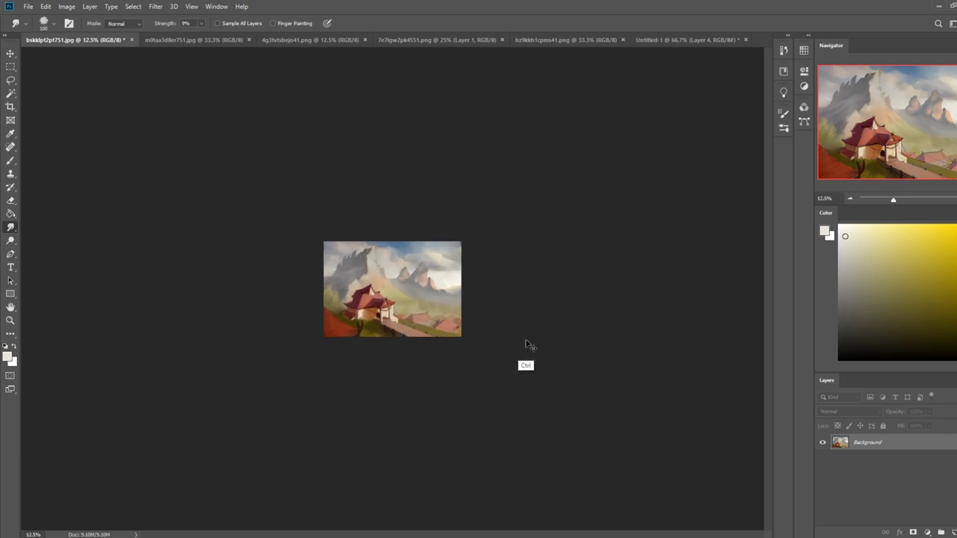
key("ctrl+plus")
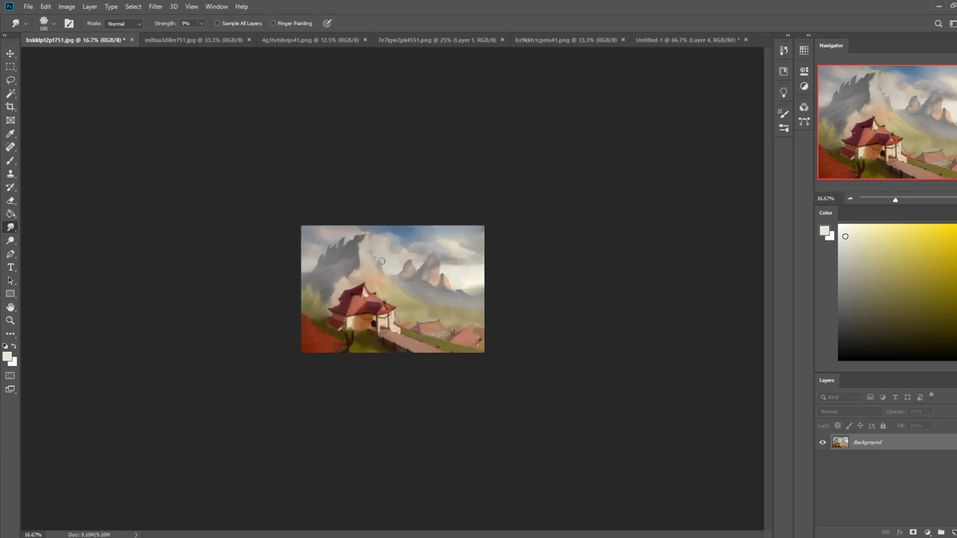
right_click(15, 241)
left_click(48, 251)
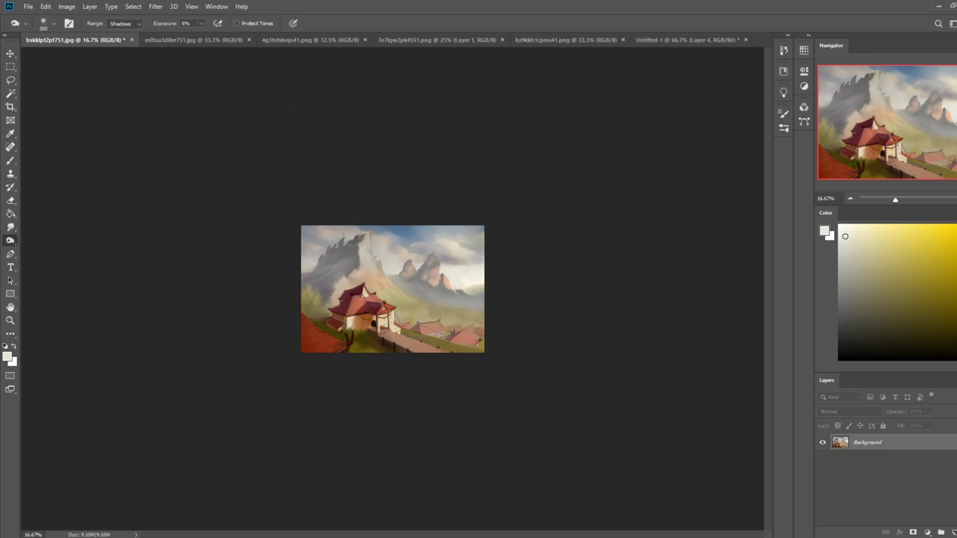
left_click_drag(340, 245, 351, 241)
Add a new layer, brush soft pale haze across the mountain slopes and valley, and resample the bright sky colour.
key("b")
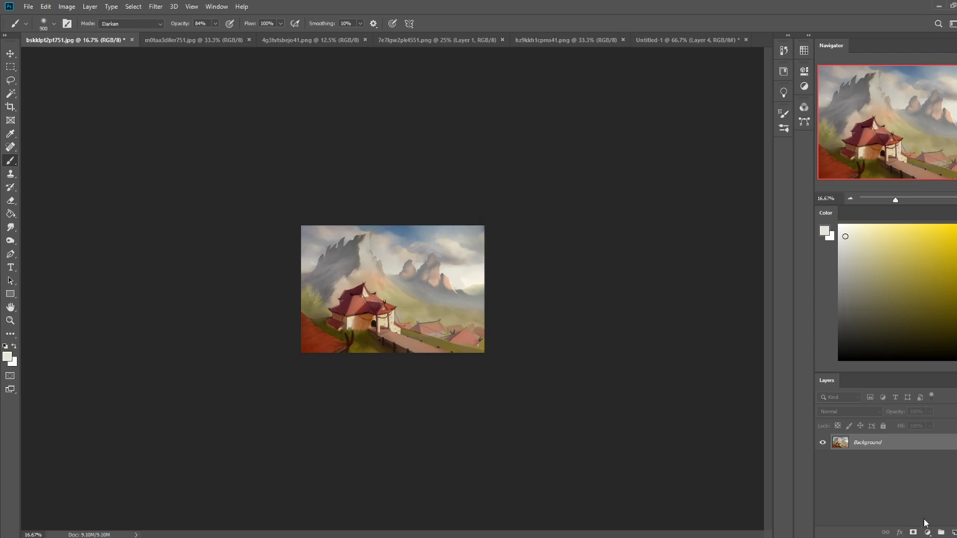
key("ctrl+shift+alt+n")
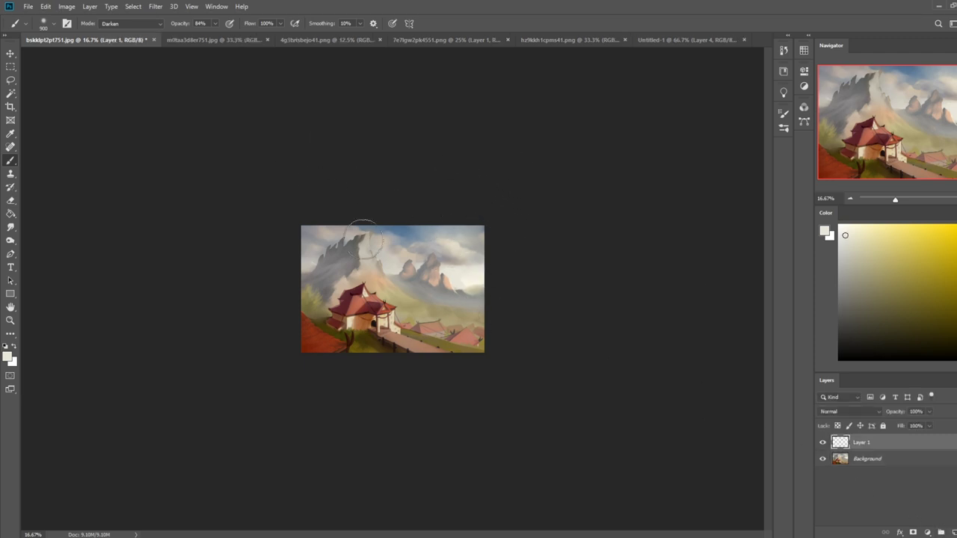
left_click_drag(391, 274, 465, 302)
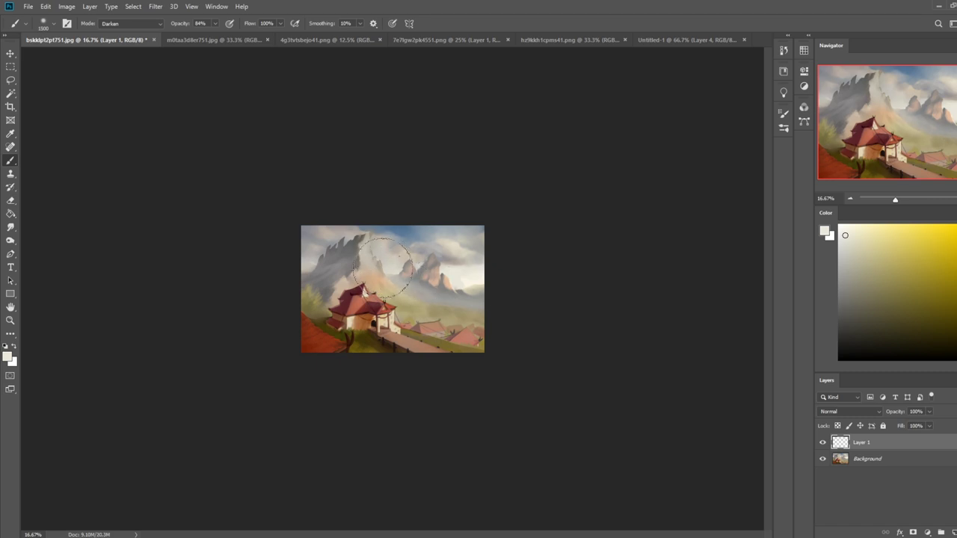
left_click_drag(382, 282, 439, 280)
key("e")
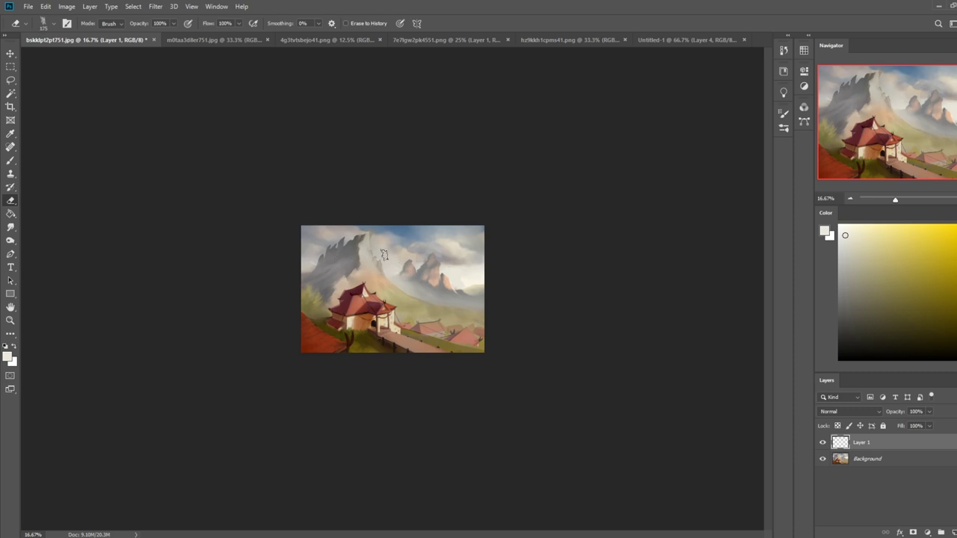
key("b")
left_click(470, 263, "alt")
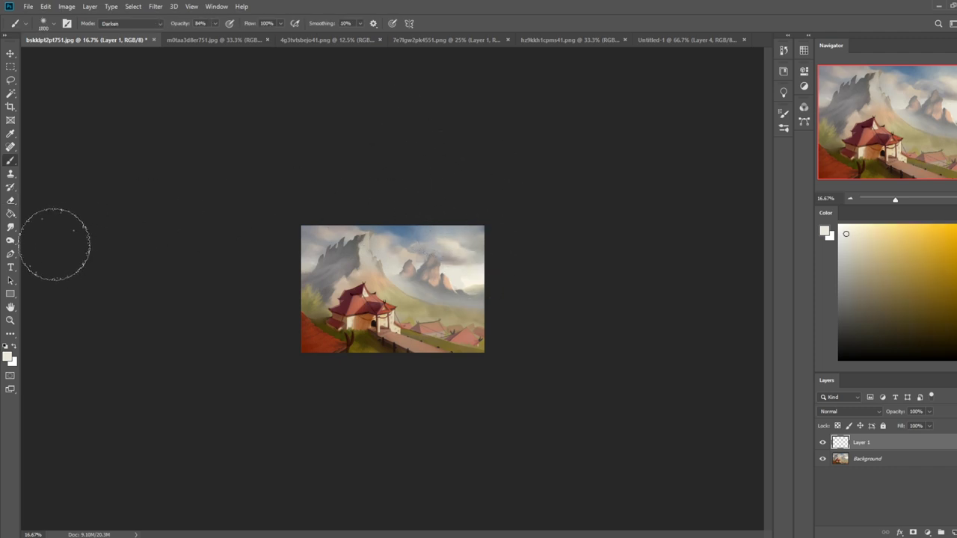
Choose the Dodge tool with a larger brush tip and merge the haze layer into the background.
left_click(11, 242)
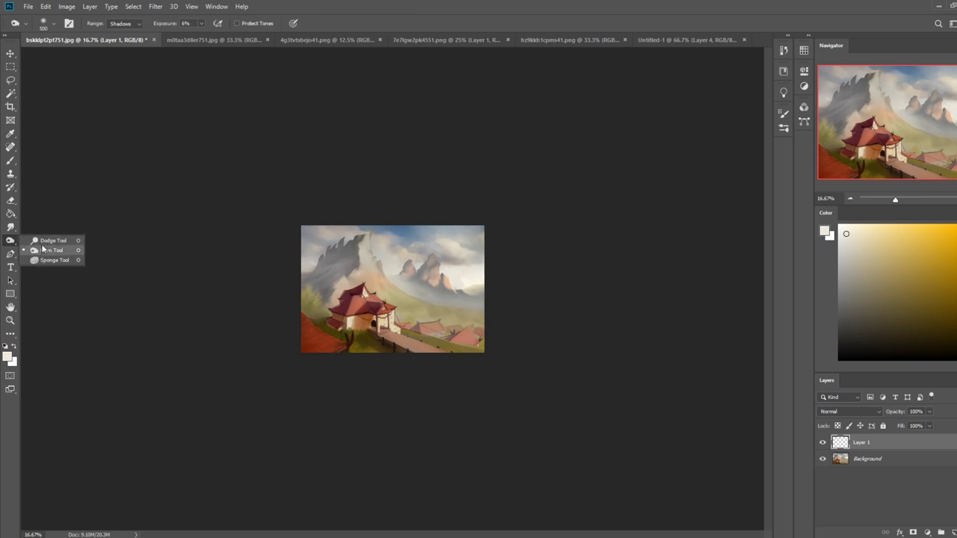
left_click(45, 241)
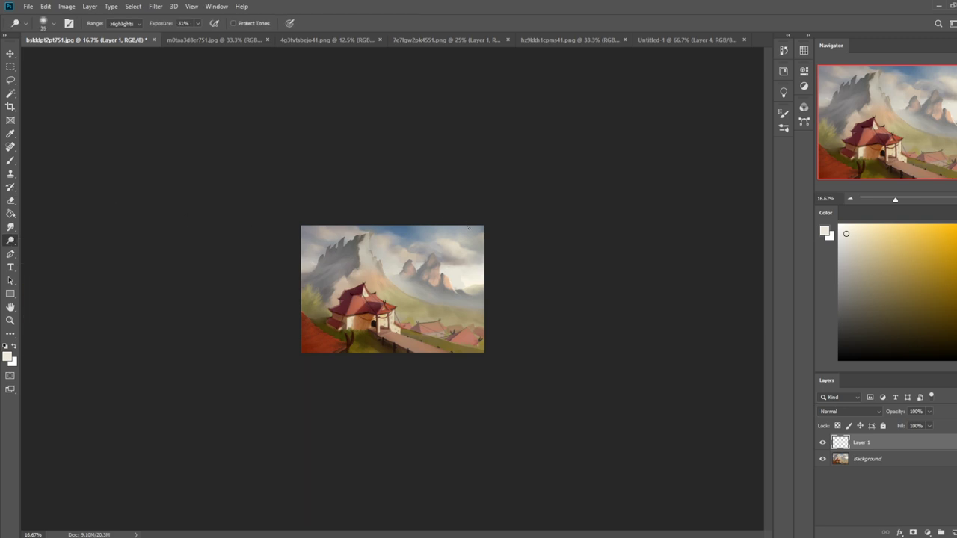
key("bracketright")
key("bracketright")
key("bracketright")
key("bracketright")
key("bracketright")
key("bracketright")
key("bracketright")
right_click(897, 449)
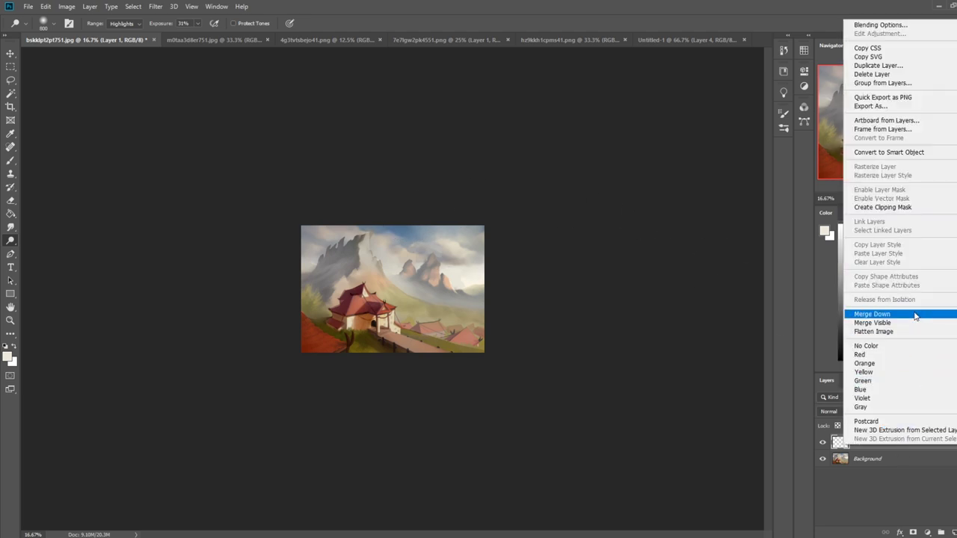
left_click(907, 313)
Try dodging the highlights across the sky and distant mountains, undoing each attempt.
mouse_move(476, 220)
left_mouse_down()
mouse_move(414, 222)
mouse_move(395, 214)
mouse_move(489, 209)
left_mouse_up()
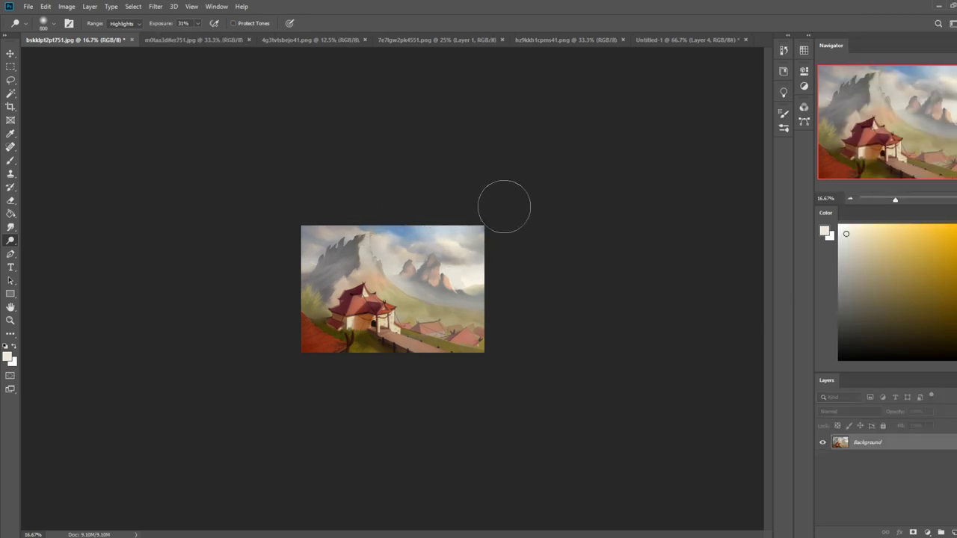
key("ctrl+z")
left_click_drag(499, 262, 335, 206)
key("ctrl+z")
left_click_drag(495, 222, 365, 216)
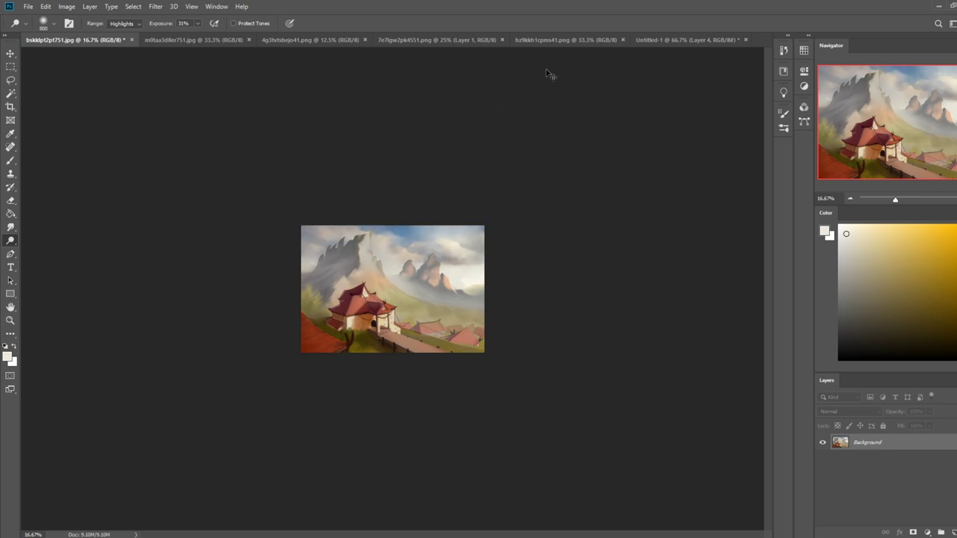
key("ctrl+z")
left_click(390, 264)
key("ctrl+z")
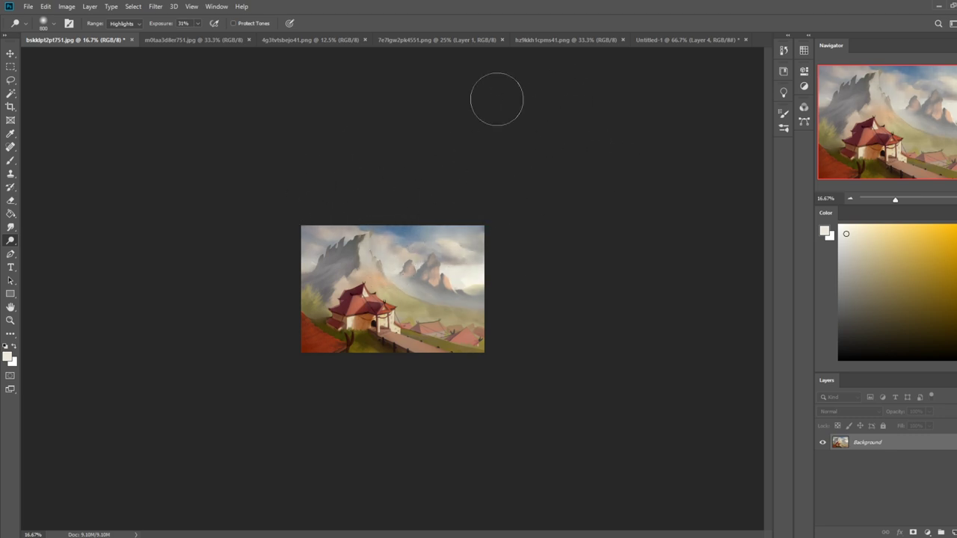
Lasso the bright sky patches behind and between the mountains as one selection and hide its outline.
key("l")
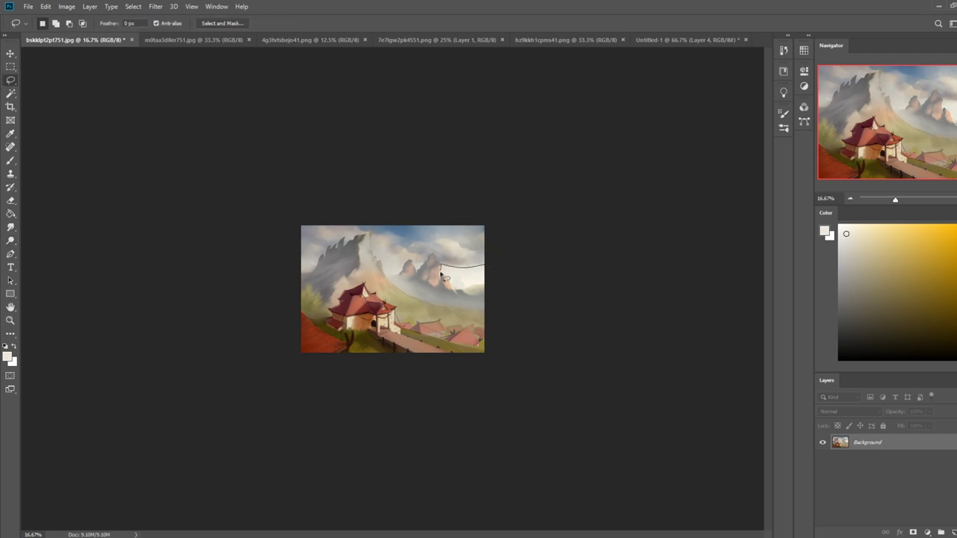
left_click_drag(490, 286, 485, 249)
mouse_move(423, 265)
left_mouse_down("shift")
mouse_move(385, 274)
mouse_move(381, 264)
mouse_move(404, 265)
left_mouse_up("shift")
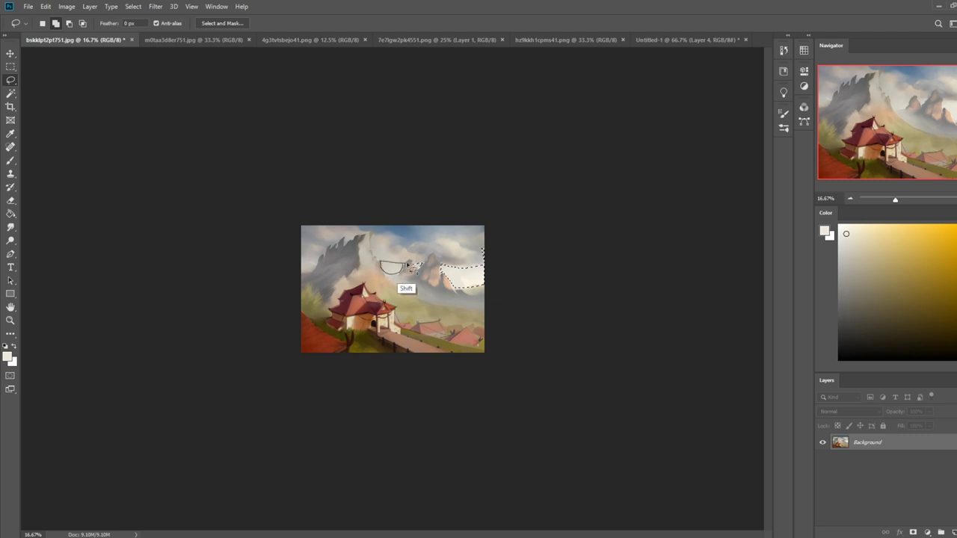
mouse_move(322, 256)
left_mouse_down("shift")
mouse_move(302, 273)
mouse_move(299, 258)
mouse_move(323, 258)
left_mouse_up("shift")
key("ctrl+h")
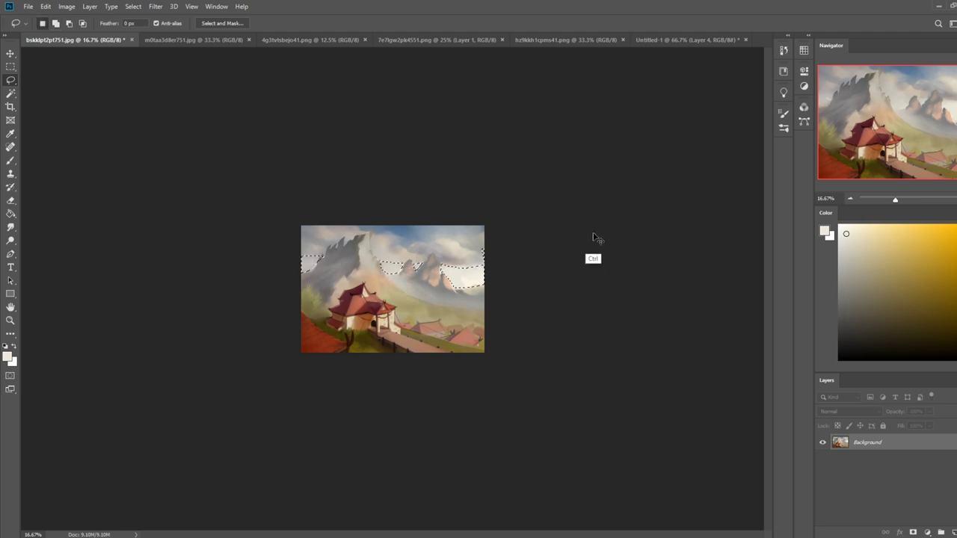
Sample a pale colour from the bright sky beside the distant peaks and set the brush to Normal mode.
key("b")
left_click(475, 274, "alt")
left_click(136, 23)
left_click(136, 40)
left_click(136, 24)
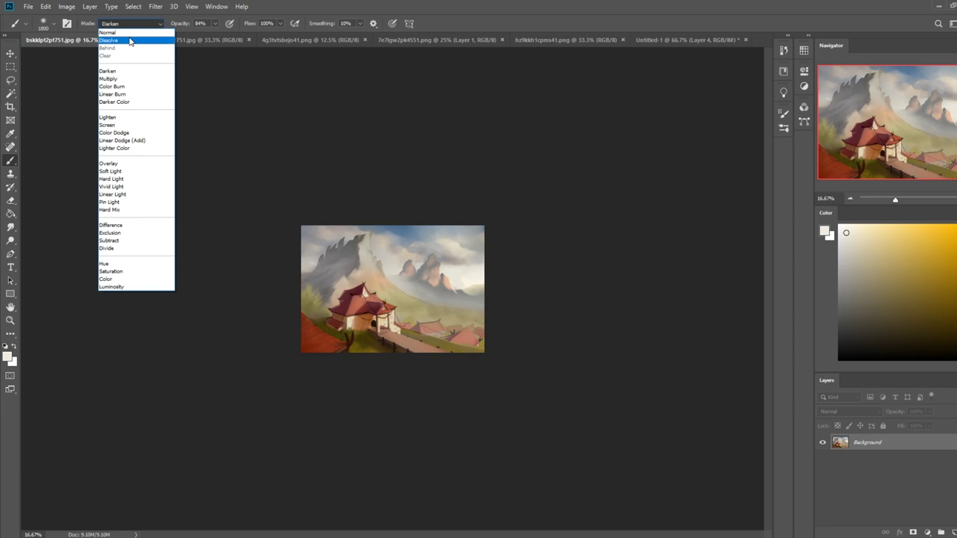
left_click(132, 32)
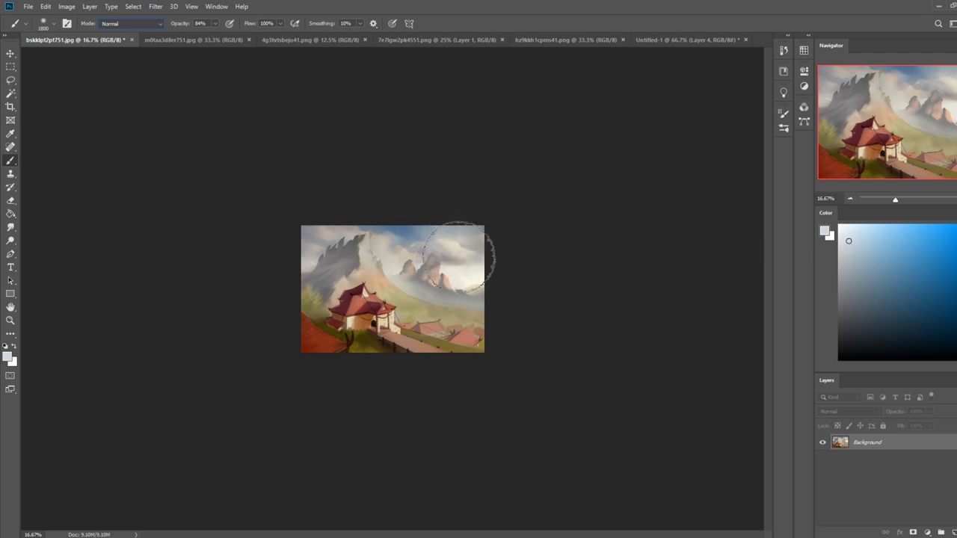
Lasso the entire sky along the mountain silhouettes, adding the area beside the tall ridge, and hide the selection outline.
key("l")
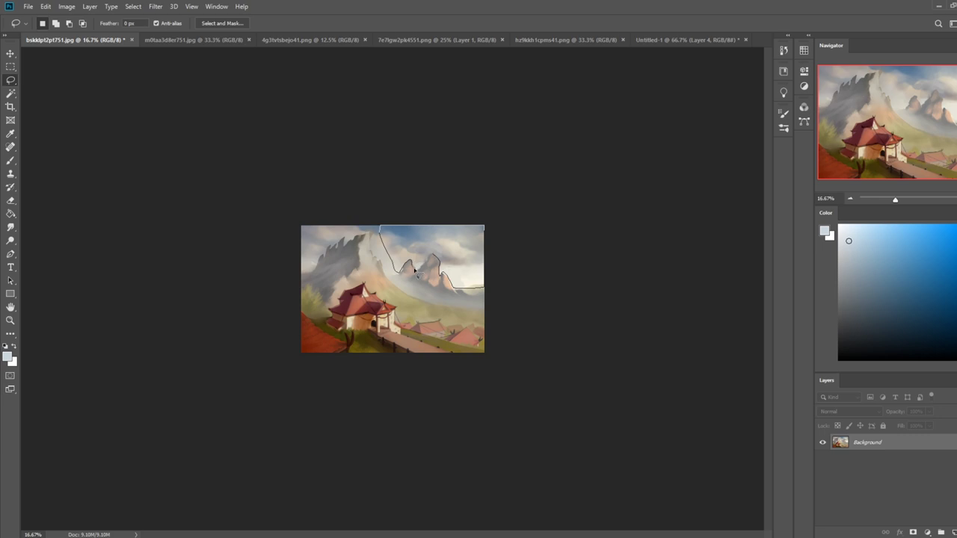
mouse_move(429, 254)
left_mouse_down()
mouse_move(380, 264)
mouse_move(371, 234)
mouse_move(418, 230)
mouse_move(351, 242)
mouse_move(314, 202)
mouse_move(318, 210)
left_mouse_up()
mouse_move(355, 236)
left_mouse_down("shift")
mouse_move(322, 259)
mouse_move(295, 222)
mouse_move(329, 223)
left_mouse_up("shift")
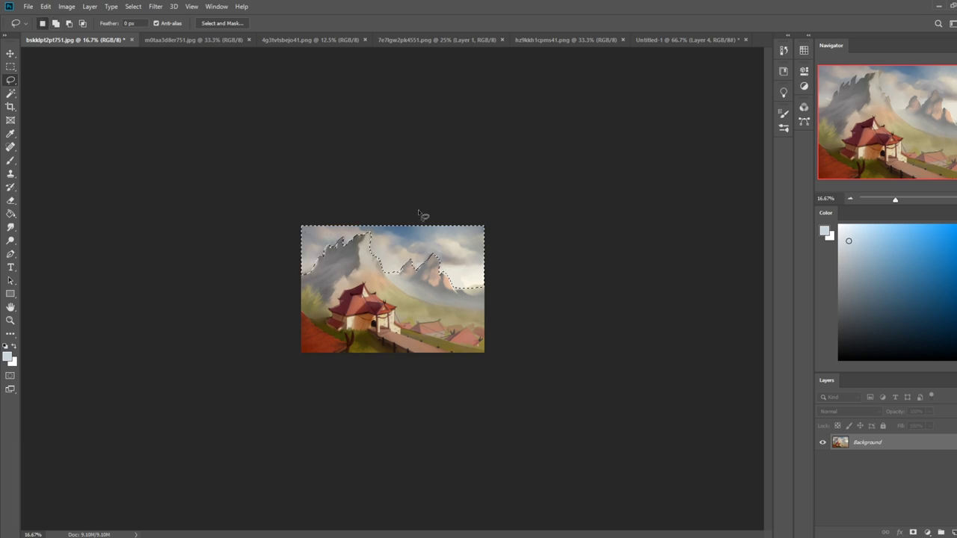
key("ctrl+h")
Brush sampled pale tones across the selected sky with the brush enlarged to 2400 px, and clear the selection.
key("b")
key("]")
key("]")
key("]")
key("]")
key("]")
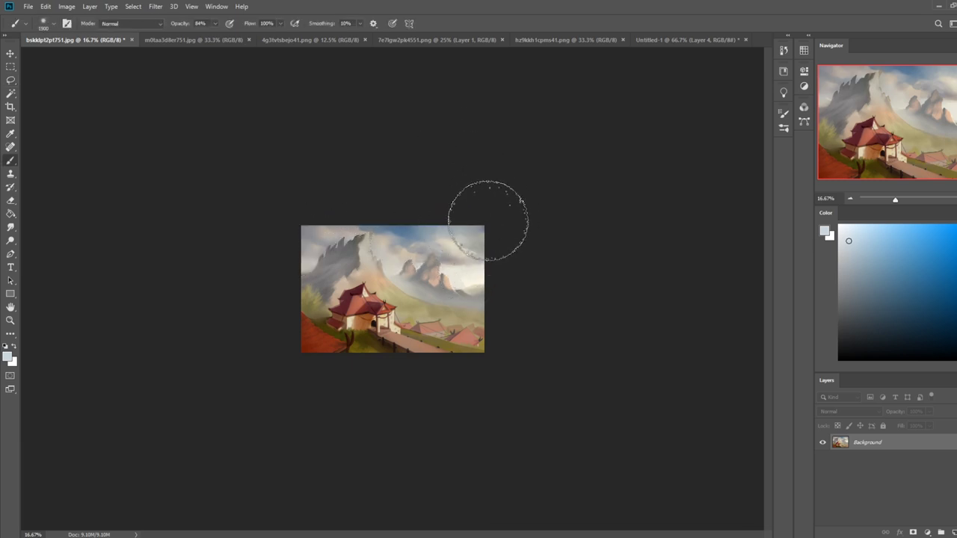
left_click_drag(410, 211, 367, 191)
key("]")
left_click_drag(491, 235, 580, 274)
left_click(483, 270, "alt")
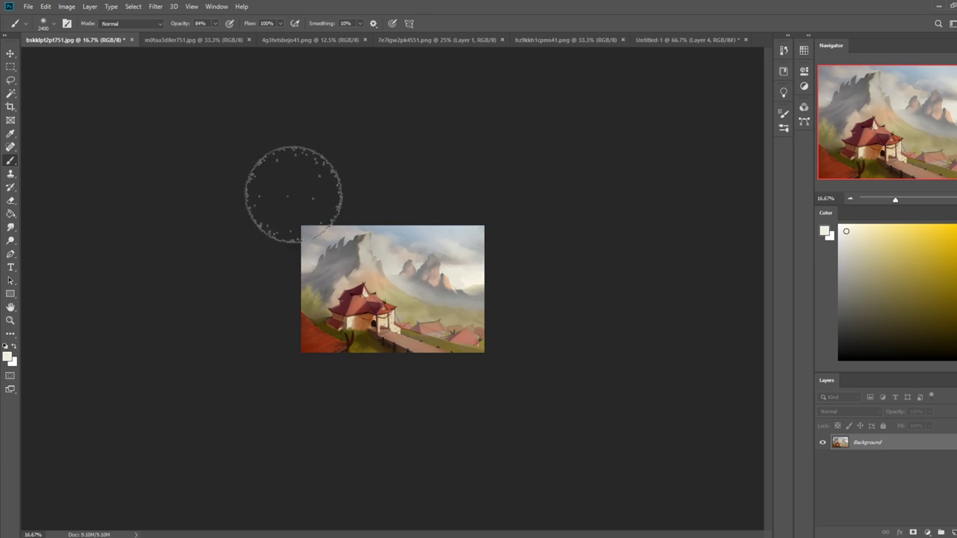
right_click(420, 281)
left_click(428, 284)
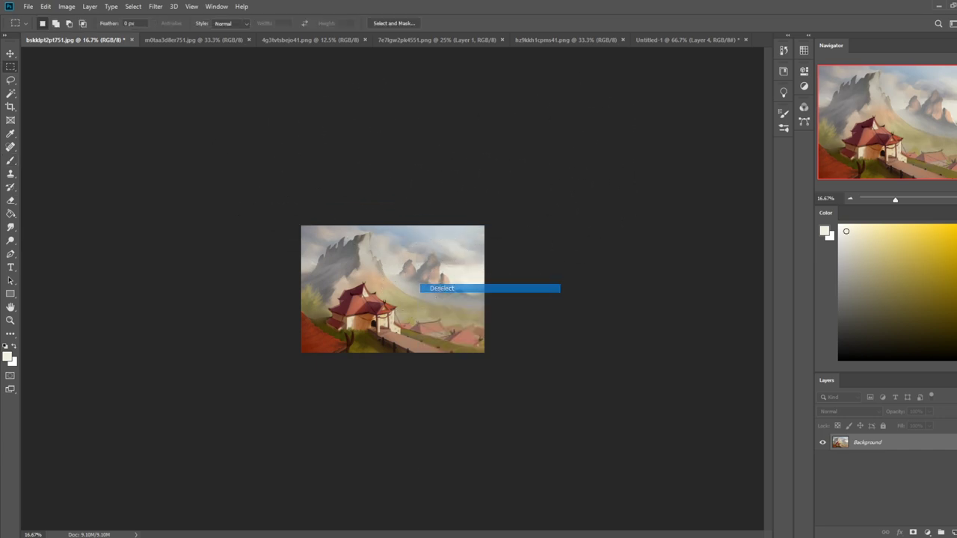
Sample a blue-grey from the sky and tint the temple and foreground in Color mode at 31% opacity.
left_click(410, 234, "alt")
left_click(124, 23)
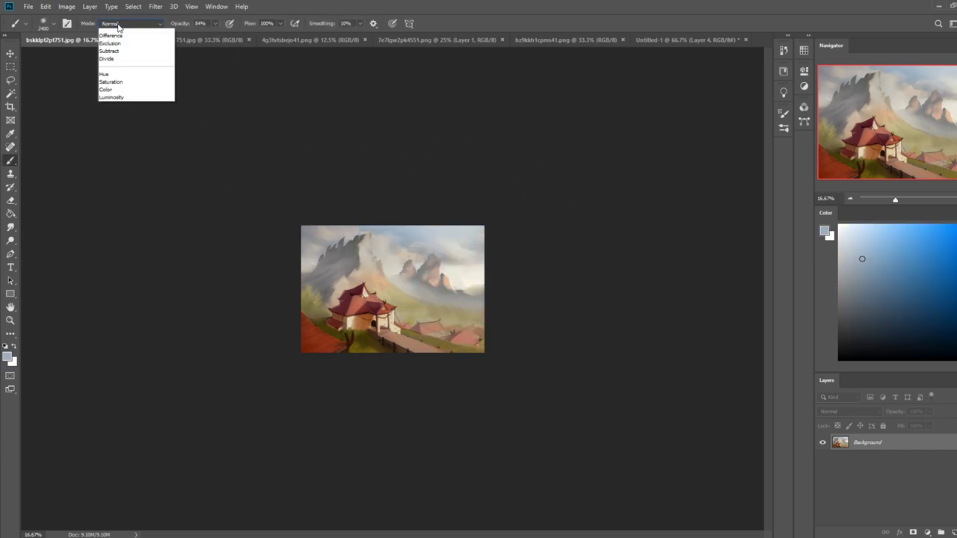
left_click(134, 279)
left_click_drag(372, 322, 363, 317)
key("ctrl+z")
left_click(214, 23)
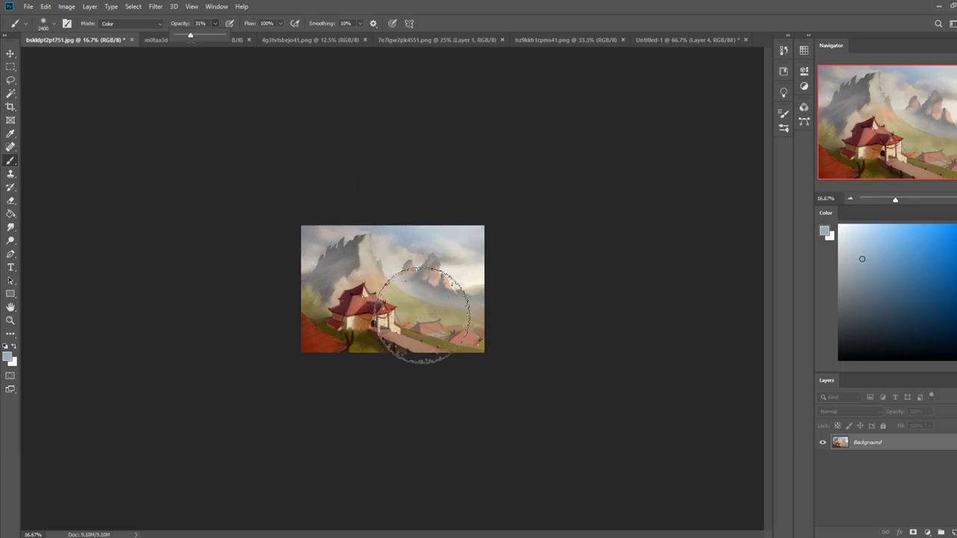
mouse_move(365, 311)
left_mouse_down()
mouse_move(364, 334)
mouse_move(346, 333)
mouse_move(325, 310)
left_mouse_up()
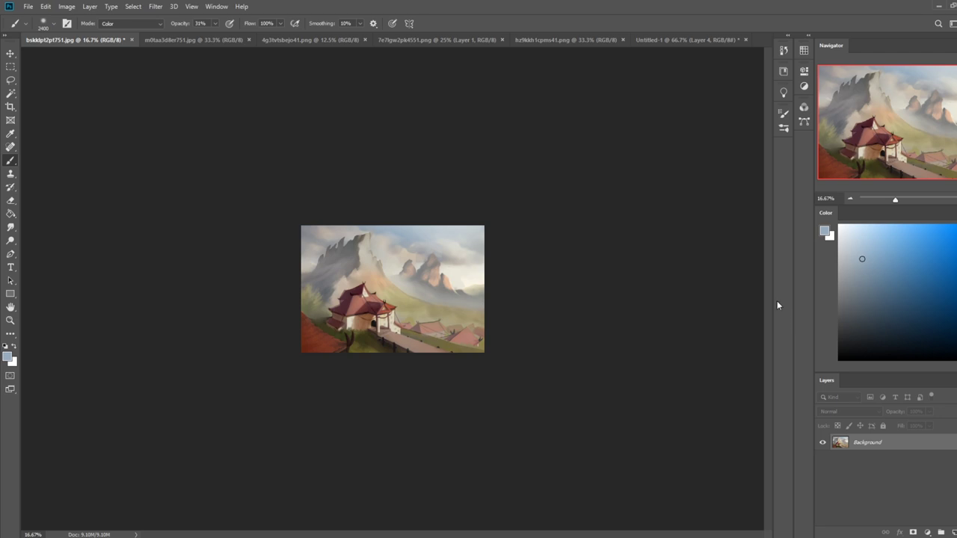
Try dodging the highlights across the temple at 31% exposure and undo the attempt.
left_click(11, 240)
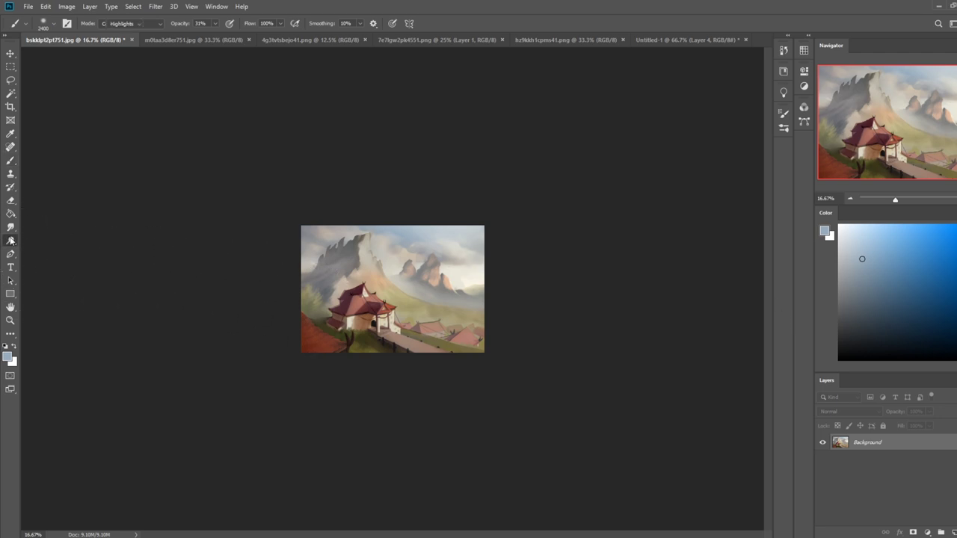
key("m")
right_click(412, 291)
left_click(555, 233)
key("b")
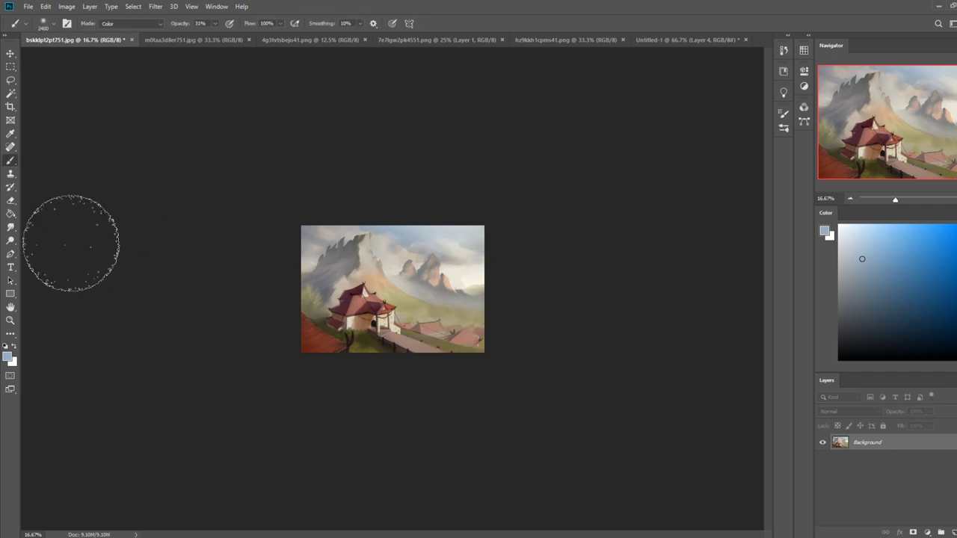
left_click(10, 240)
mouse_move(351, 314)
left_mouse_down()
mouse_move(393, 314)
mouse_move(441, 285)
mouse_move(389, 324)
left_mouse_up()
key("ctrl+z")
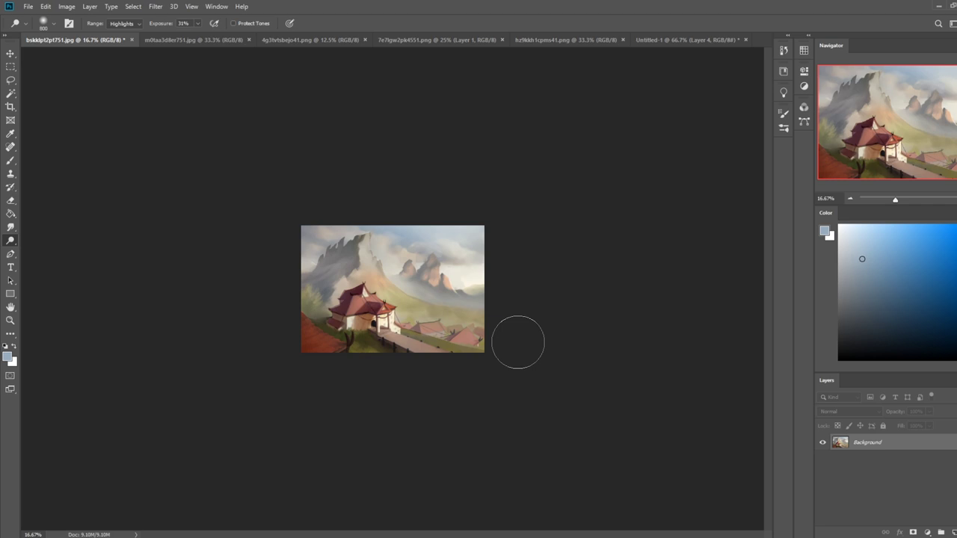
key("ctrl")
key("ctrl+z")
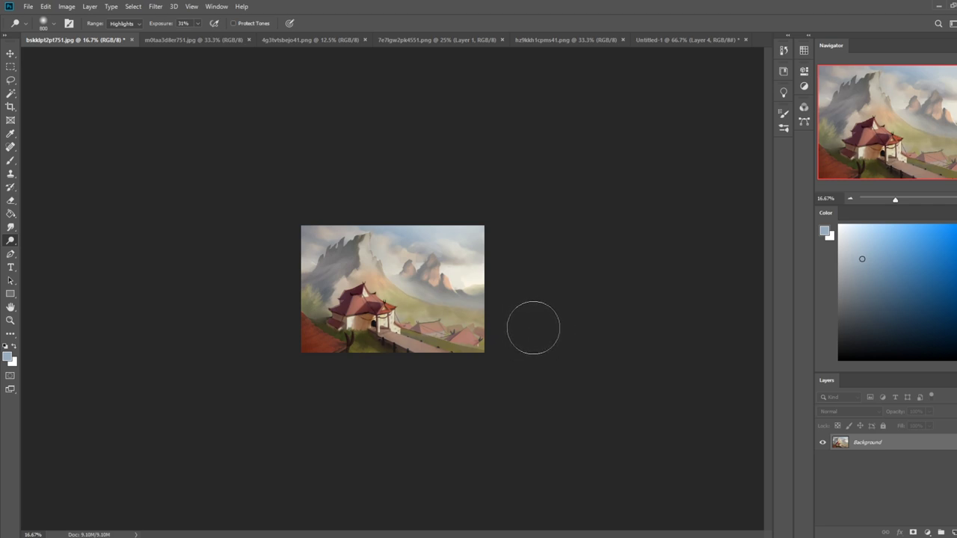
Compare the original mountain painting with the edited version by stepping between its history states.
left_click(784, 51)
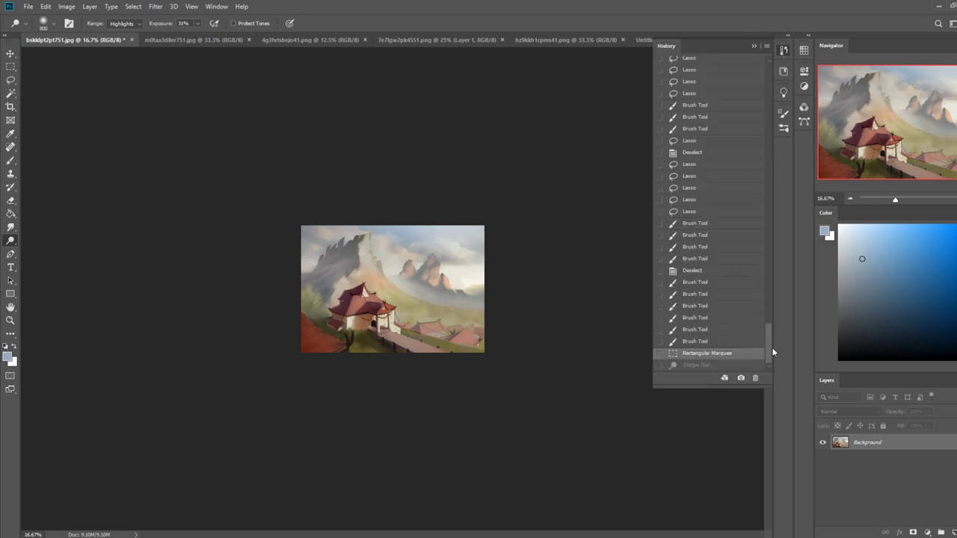
left_click_drag(768, 350, 742, 82)
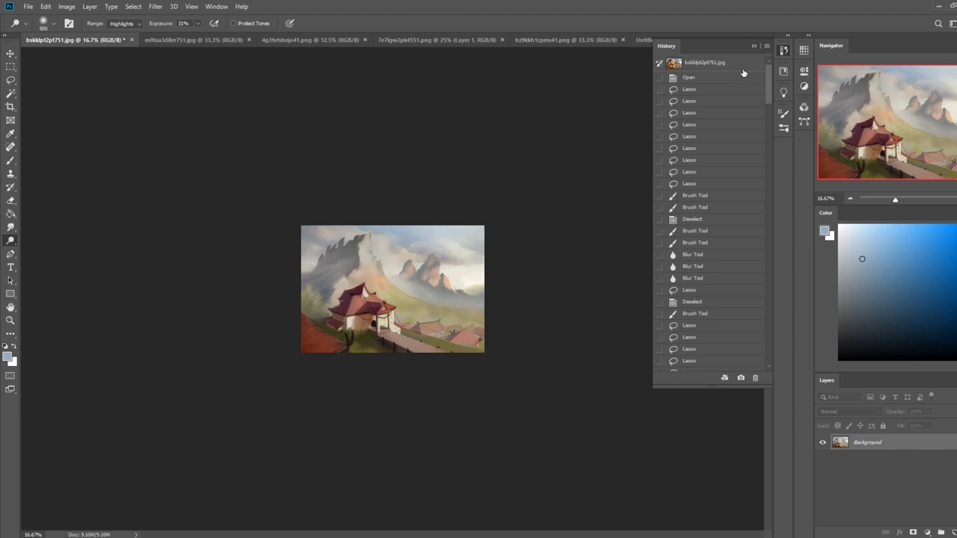
left_click(740, 66)
left_click_drag(768, 71, 802, 353)
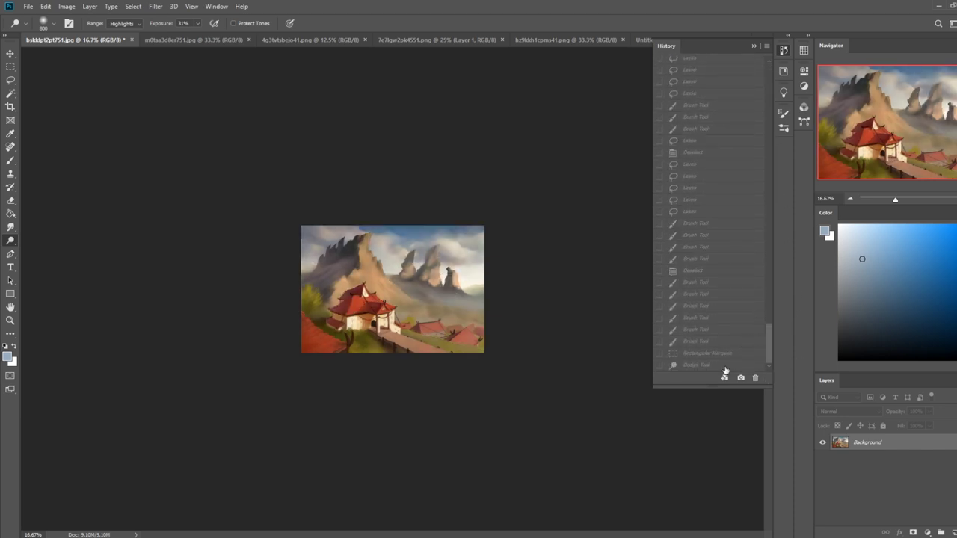
left_click(701, 367)
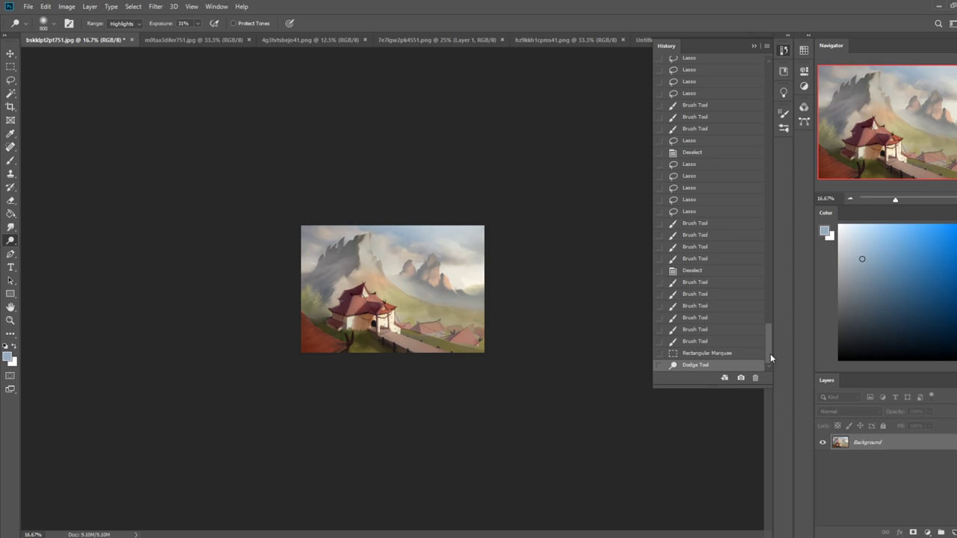
left_click(703, 271)
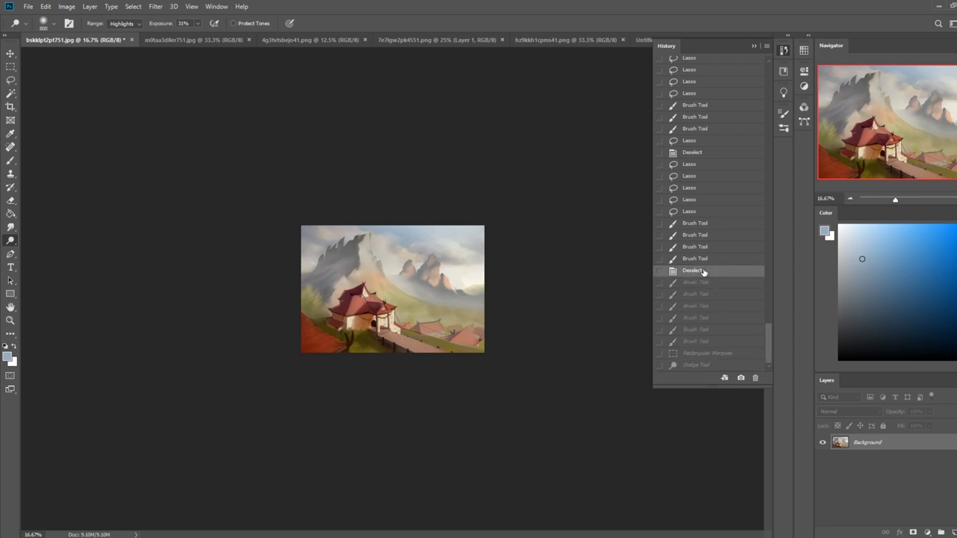
mouse_move(766, 346)
left_mouse_down()
mouse_move(773, 74)
mouse_move(798, 291)
mouse_move(655, 386)
left_mouse_up()
left_click(746, 63)
left_click(693, 365)
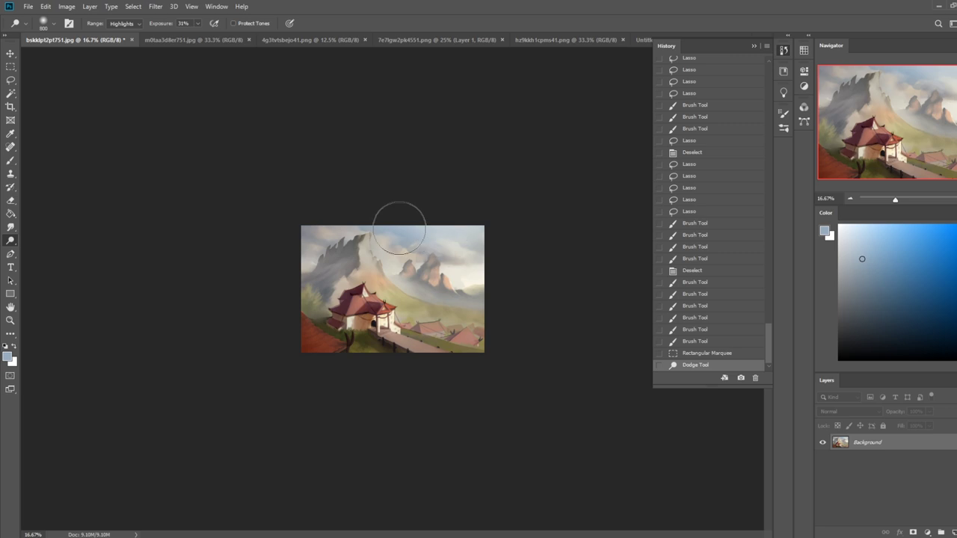
Try dodging the highlights around the tall ridge, distant peaks and bright sky, undoing the strokes.
key("m")
right_click(430, 279)
key("Escape")
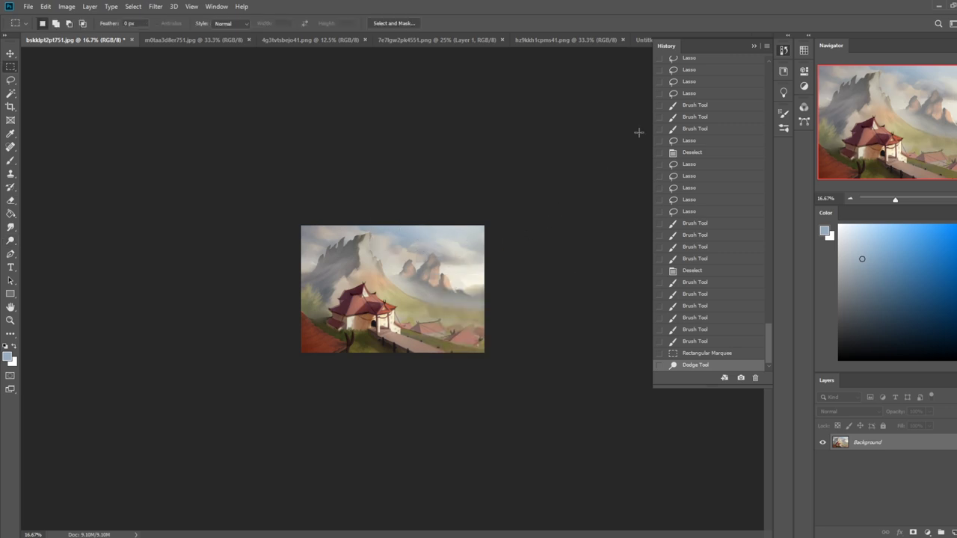
left_click(753, 48)
left_click(11, 240)
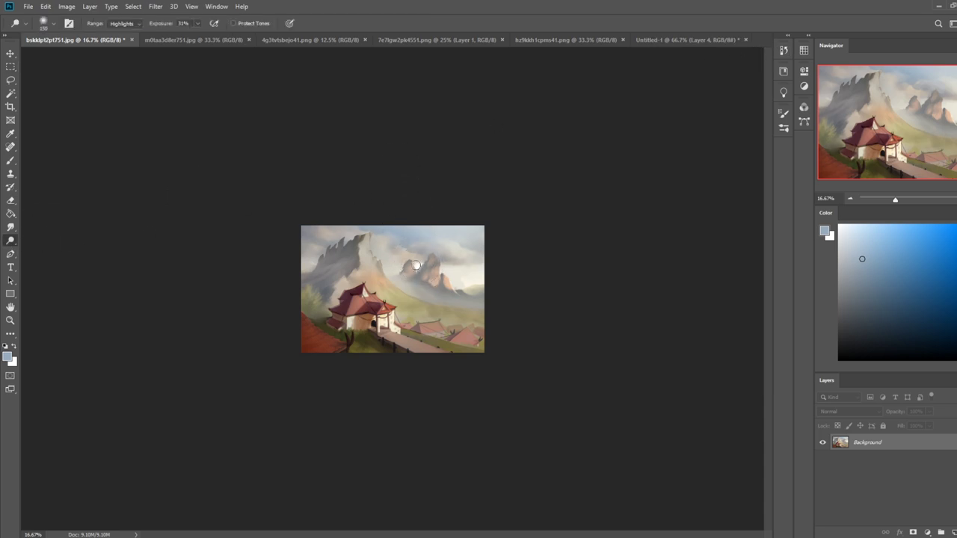
mouse_move(415, 262)
left_mouse_down()
mouse_move(386, 267)
mouse_move(418, 257)
mouse_move(457, 277)
mouse_move(470, 256)
mouse_move(383, 270)
left_mouse_up()
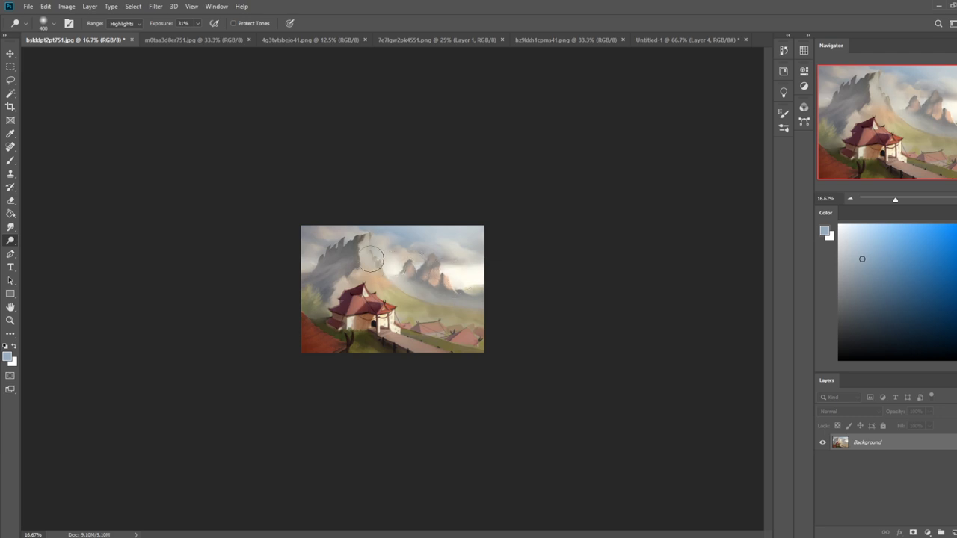
key("ctrl+z")
left_click_drag(463, 253, 440, 248)
key("ctrl+z")
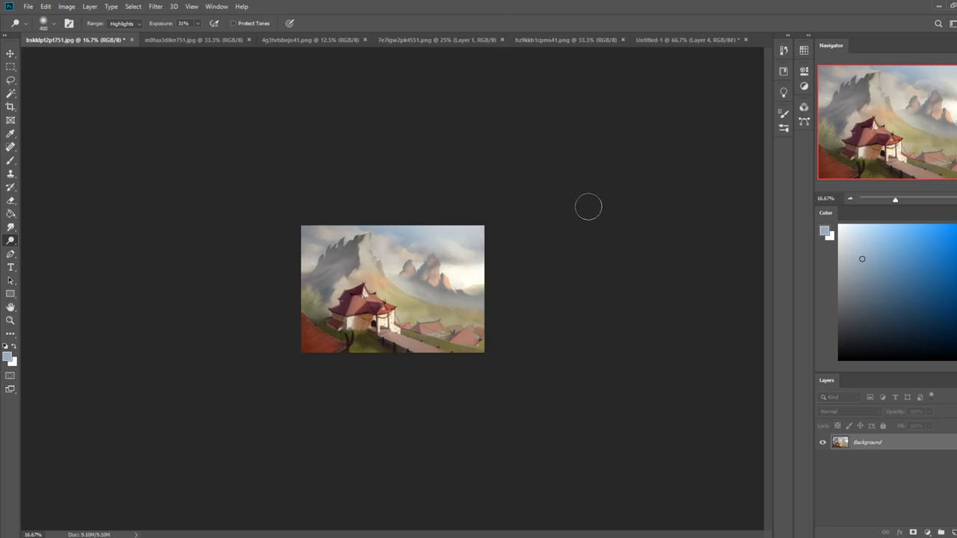
key("ctrl+z")
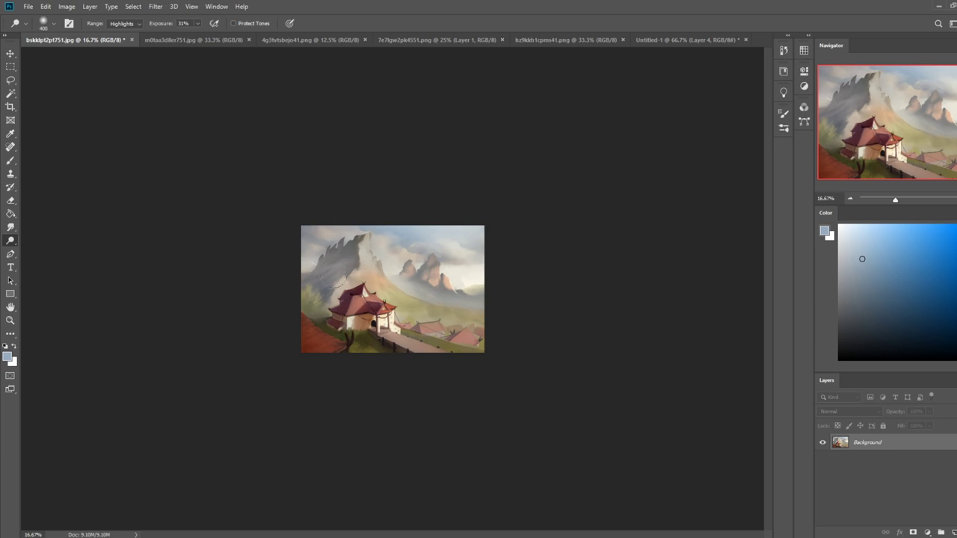
Try tinting the painting with sampled greys in Darken and Color modes at 31% opacity, reverting to the earlier Deselect history state.
key("b")
key("alt")
left_click(411, 237, "alt")
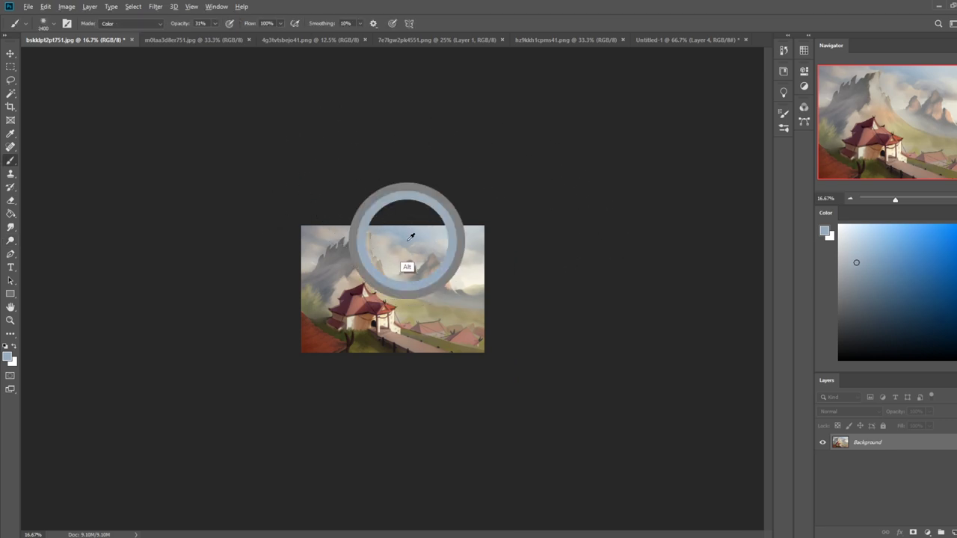
left_click(134, 23)
left_click(118, 73)
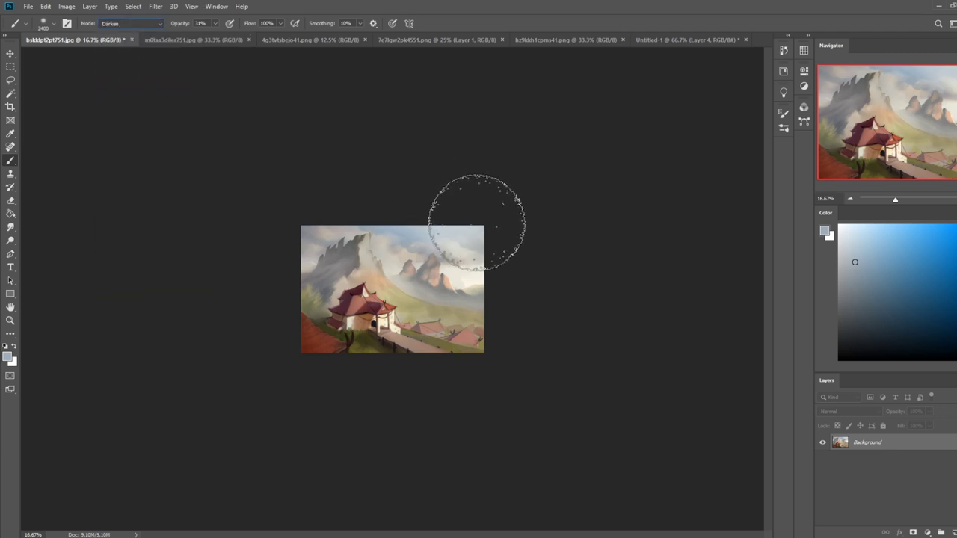
key("alt")
left_click(431, 267, "alt")
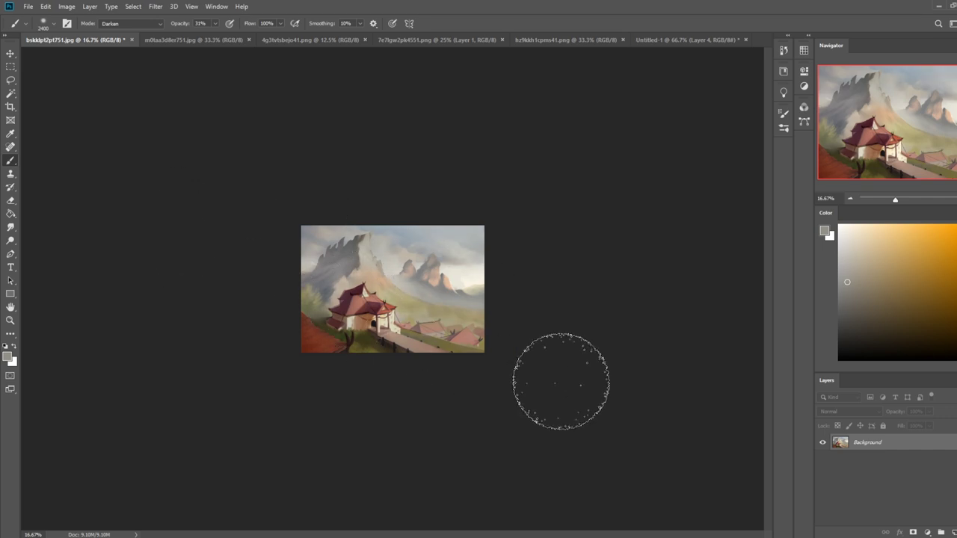
left_click(124, 23)
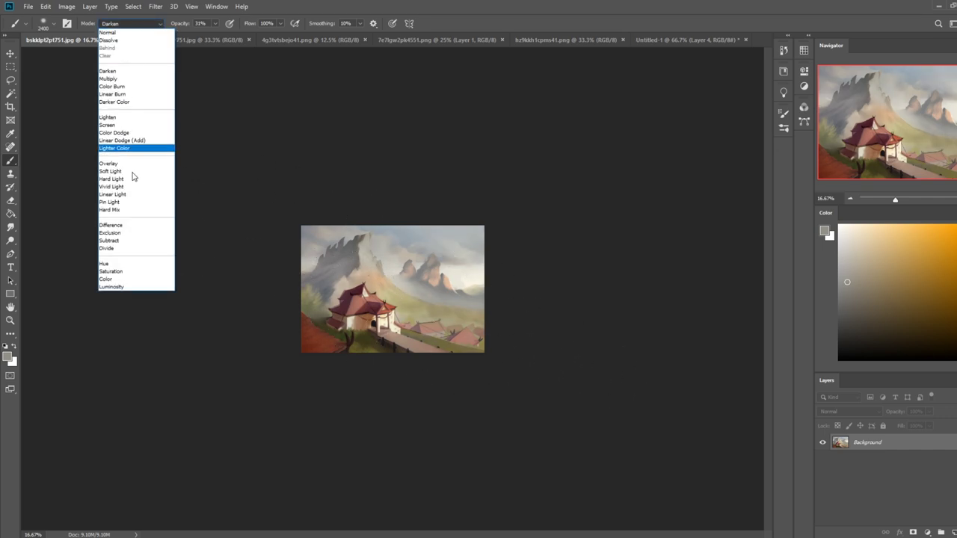
left_click(112, 279)
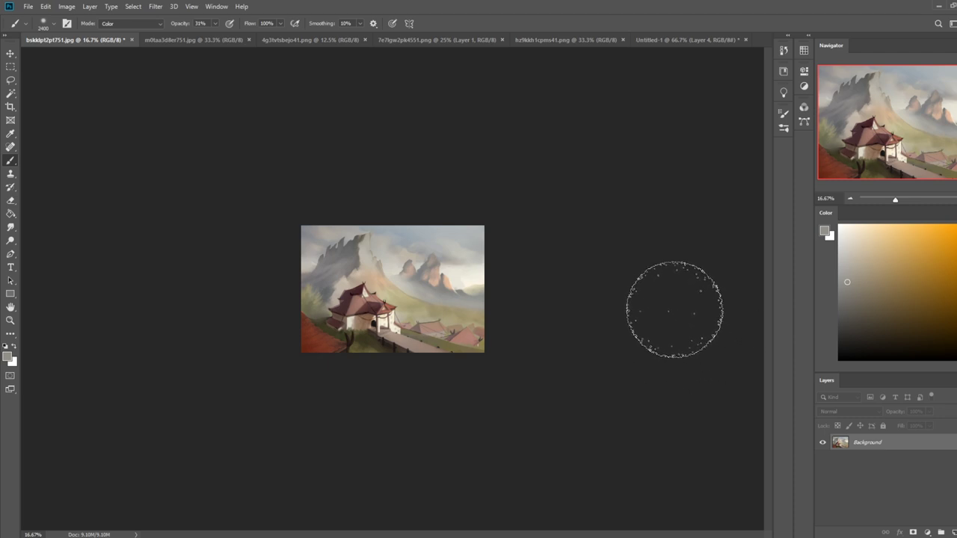
left_click(783, 50)
left_click(721, 200)
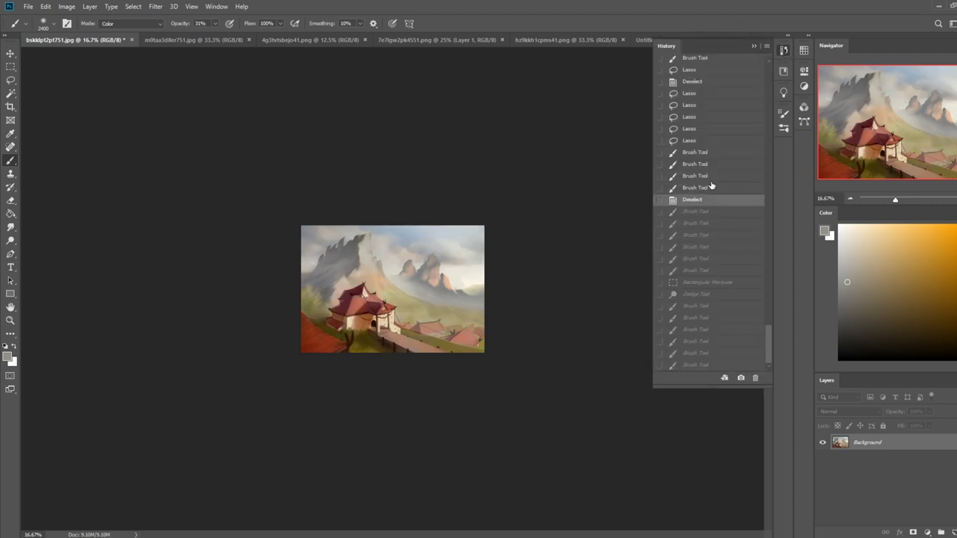
Review the forest, waterfall and floating islands paintings as further examples of depth.
left_click(200, 39)
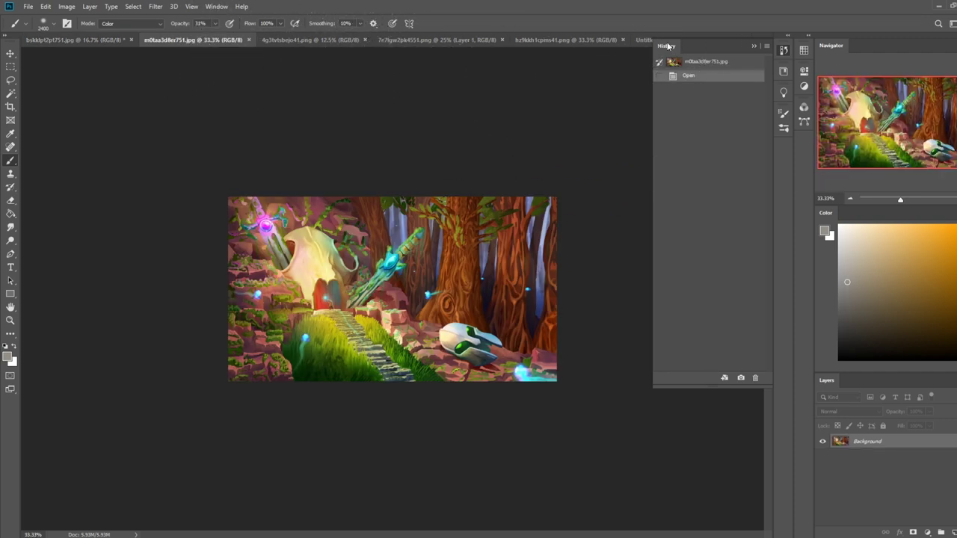
left_click(753, 46)
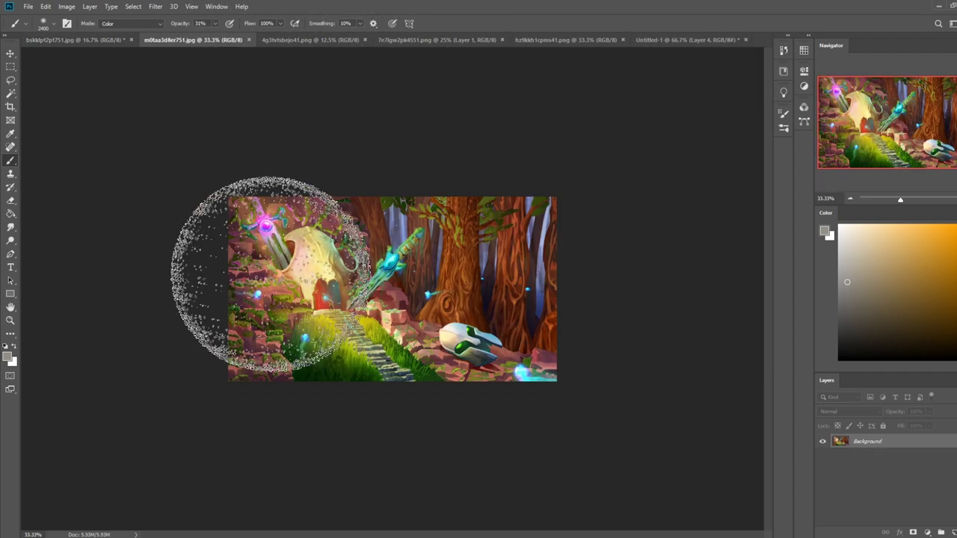
left_click(334, 40)
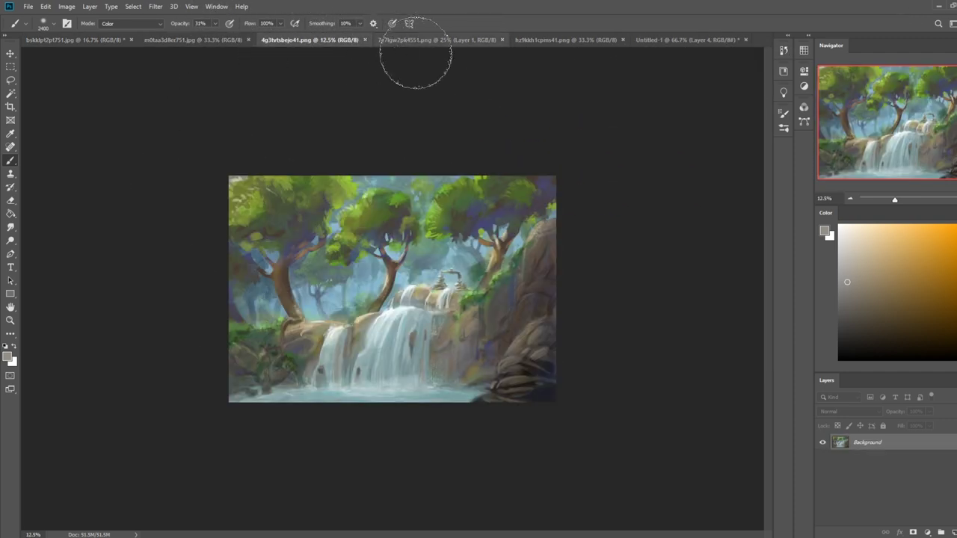
left_click(444, 40)
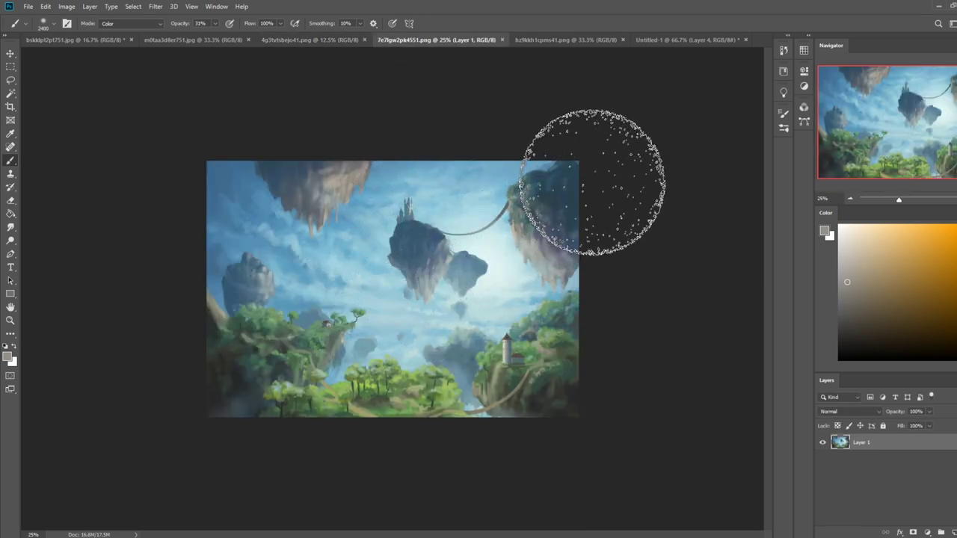
Reduce the brush to 50 px and choose a bright red for marking the floating islands painting.
key("[")
key("[")
key("[")
key("[")
key("[")
key("[")
key("[")
key("[")
key("[")
key("[")
key("[")
key("[")
key("[")
key("[")
key("[")
key("[")
key("[")
key("[")
key("[")
key("[")
key("[")
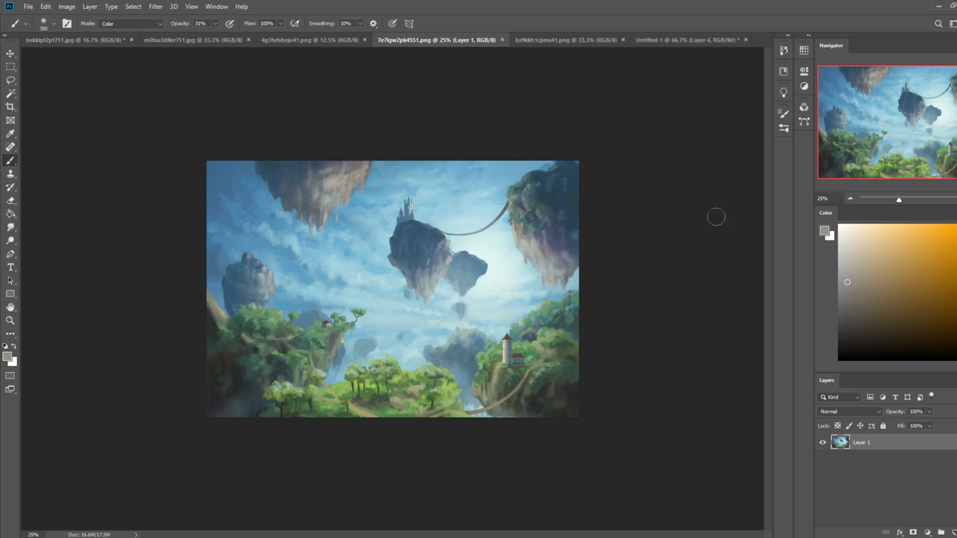
left_click(956, 230)
key("bracketleft")
key("bracketleft")
key("bracketleft")
key("bracketleft")
key("bracketleft")
key("bracketleft")
key("bracketleft")
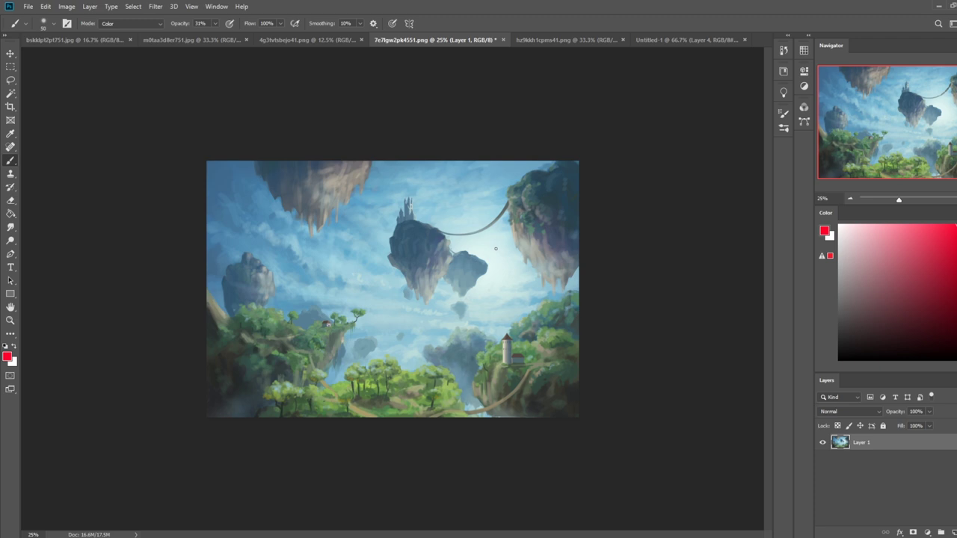
Look over the triangle depth sketches in Untitled-1 and return to the floating islands painting.
left_click(662, 42)
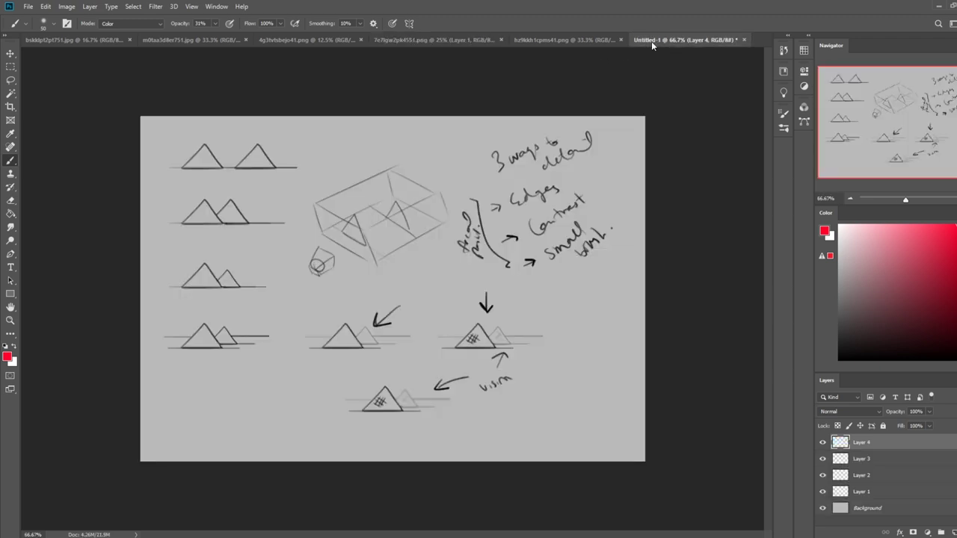
left_click(395, 42)
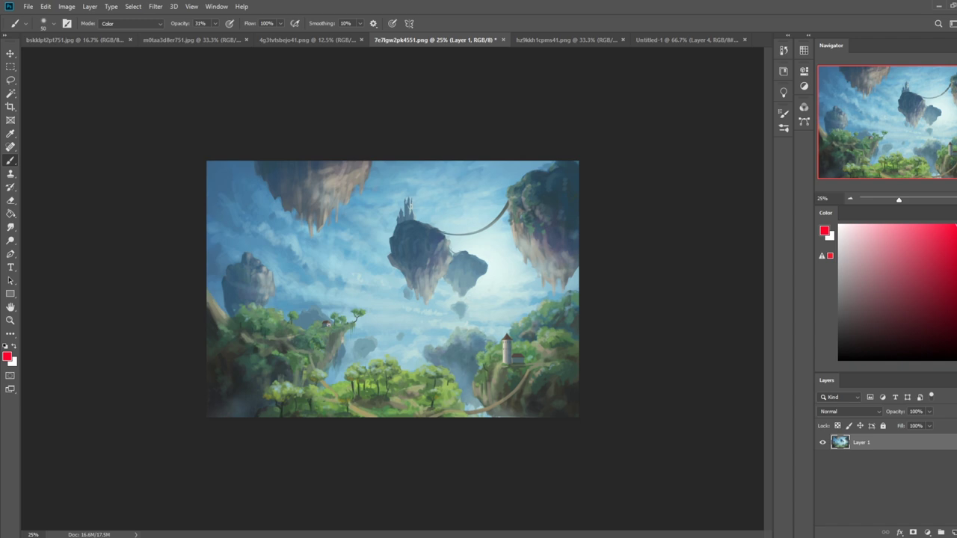
Set the brush to Normal mode at 100% opacity and undo the faint trial arrow over the castle island.
left_click(131, 23)
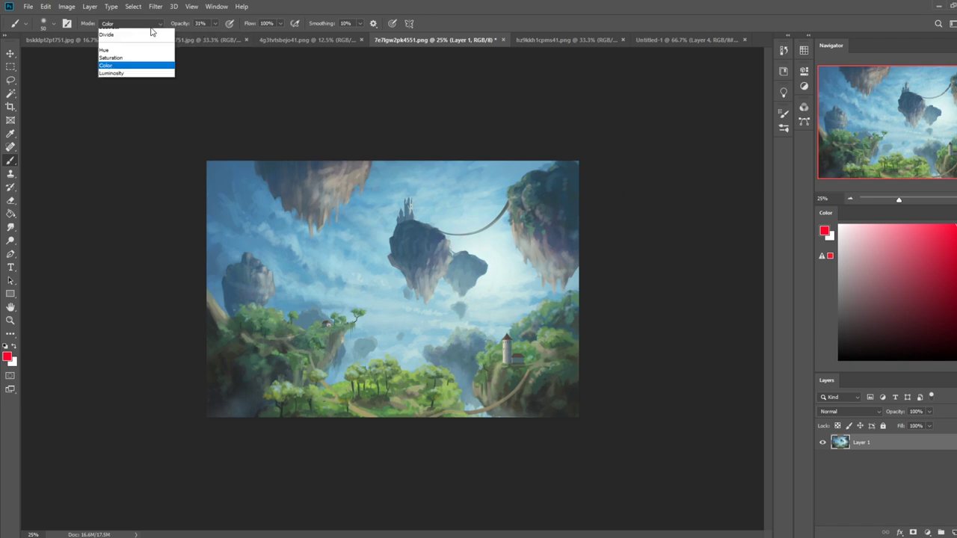
left_click(160, 28)
left_click_drag(386, 163, 494, 256)
left_click_drag(440, 230, 495, 258)
left_click_drag(495, 258, 481, 223)
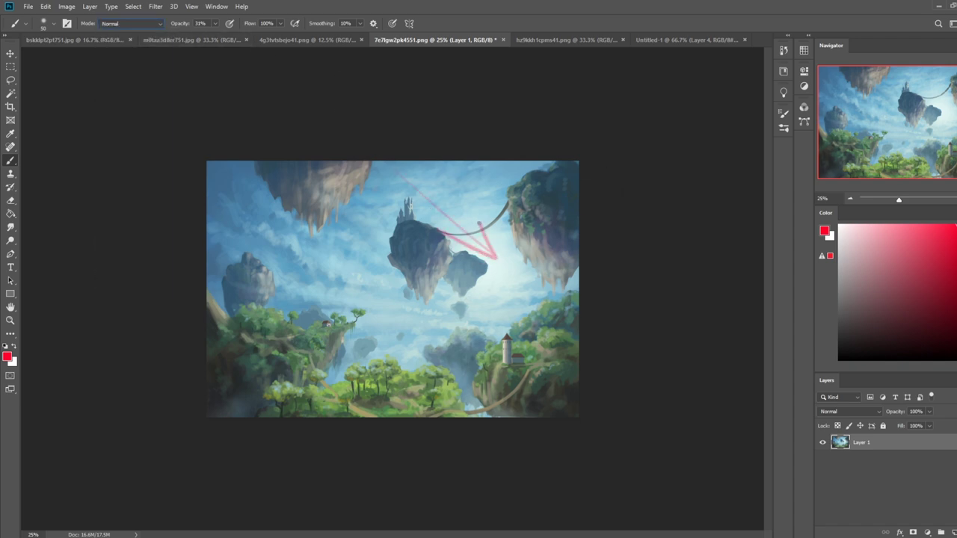
left_click(215, 23)
left_click_drag(213, 39, 250, 38)
key("ctrl+z")
key("ctrl+z")
key("ctrl+z")
Draw red direction arrows and ovals across the floating islands to show where the shapes lead the eye.
mouse_move(392, 163)
left_mouse_down()
mouse_move(485, 251)
mouse_move(509, 258)
left_mouse_up()
left_click_drag(444, 235, 509, 259)
left_click_drag(487, 214, 508, 258)
left_click_drag(269, 163, 371, 164)
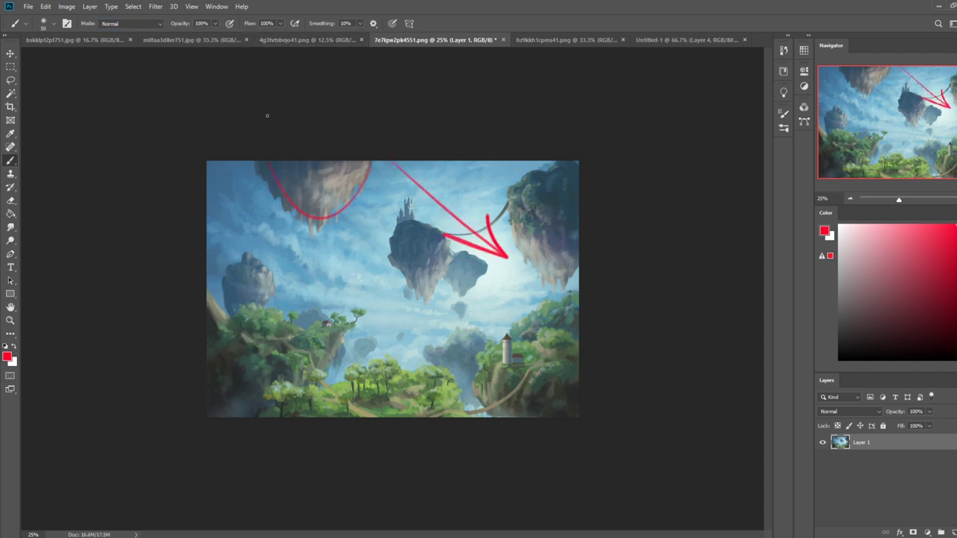
left_click_drag(427, 222, 412, 218)
mouse_move(467, 257)
left_mouse_down()
mouse_move(453, 274)
mouse_move(468, 259)
left_mouse_up()
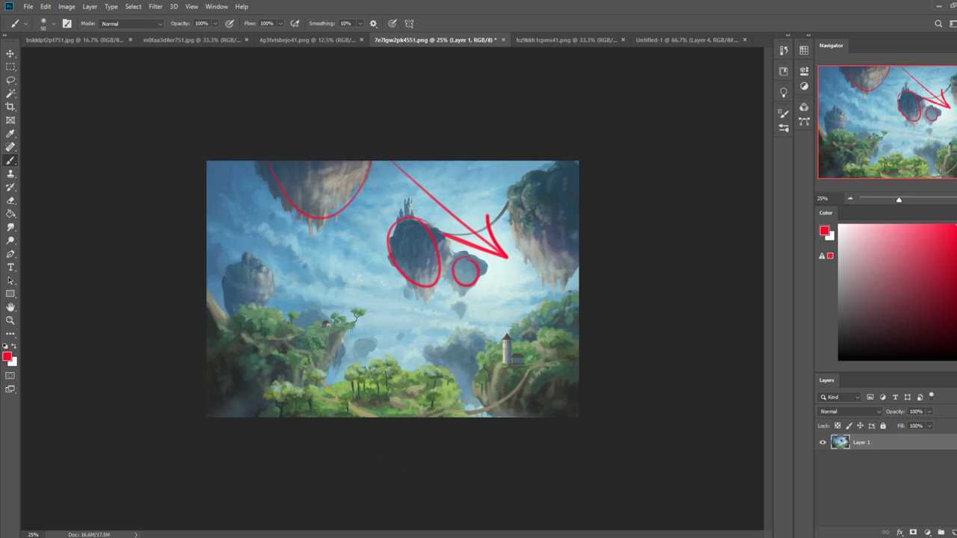
mouse_move(227, 268)
left_mouse_down()
mouse_move(488, 282)
mouse_move(457, 302)
left_mouse_up()
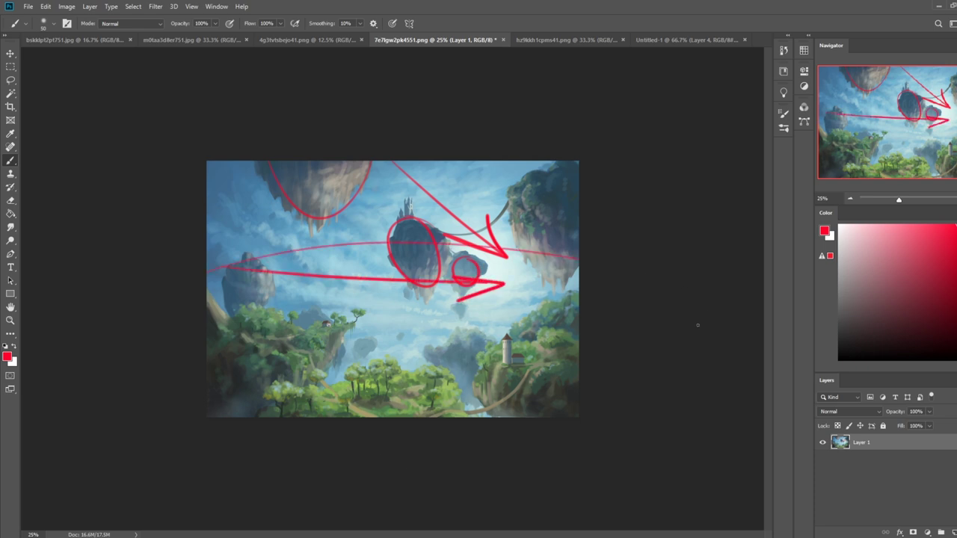
Undo the red arrows and ovals drawn over the floating islands.
key("ctrl+z")
key("ctrl+z")
key("ctrl+z")
key("ctrl+z")
key("ctrl+z")
key("ctrl+z")
key("ctrl+z")
key("ctrl+z")
key("ctrl+z")
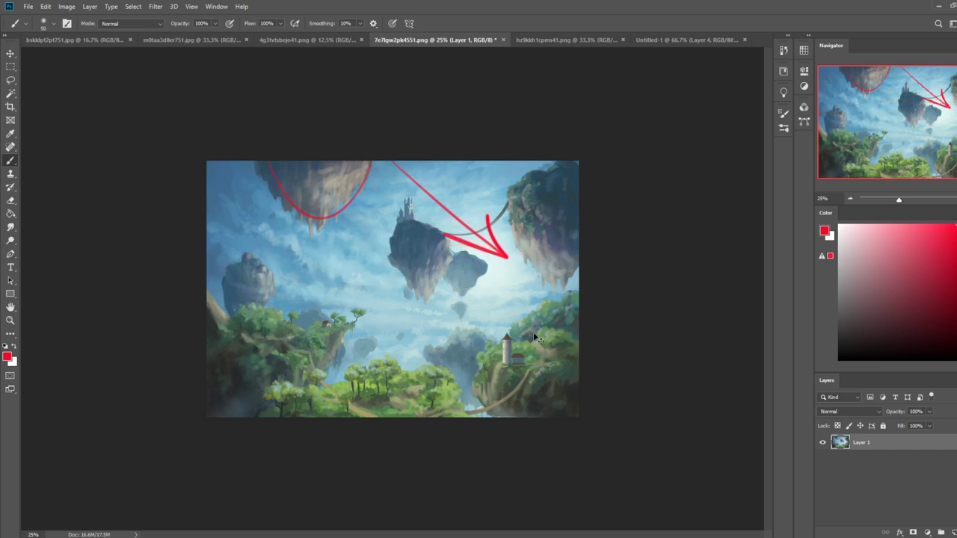
Sketch two red three-dimensional box shapes in the sky beside the castle island.
left_click_drag(321, 272, 325, 305)
mouse_move(320, 272)
left_mouse_down()
mouse_move(324, 306)
mouse_move(361, 268)
left_mouse_up()
mouse_move(369, 270)
left_mouse_down()
mouse_move(377, 300)
mouse_move(333, 300)
mouse_move(364, 283)
mouse_move(378, 303)
mouse_move(407, 276)
left_mouse_up()
mouse_move(408, 275)
left_mouse_down()
mouse_move(322, 270)
mouse_move(374, 256)
mouse_move(365, 272)
mouse_move(408, 254)
left_mouse_up()
left_click_drag(367, 252, 409, 253)
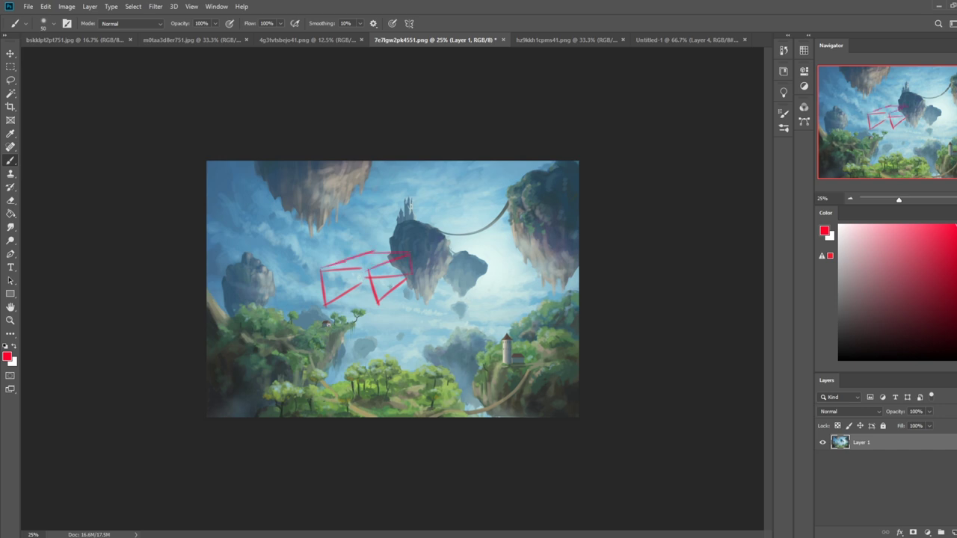
left_click_drag(360, 299, 395, 277)
mouse_move(375, 287)
left_mouse_down()
mouse_move(401, 276)
mouse_move(334, 273)
mouse_move(378, 276)
mouse_move(364, 269)
left_mouse_up()
Undo all strokes of the red box sketches in the sky.
key("ctrl+z")
key("ctrl+z")
key("ctrl+z")
key("ctrl+z")
key("ctrl+z")
key("ctrl+z")
key("ctrl+z")
key("ctrl+z")
key("ctrl+z")
key("ctrl+z")
key("ctrl+z")
key("ctrl+z")
key("ctrl+z")
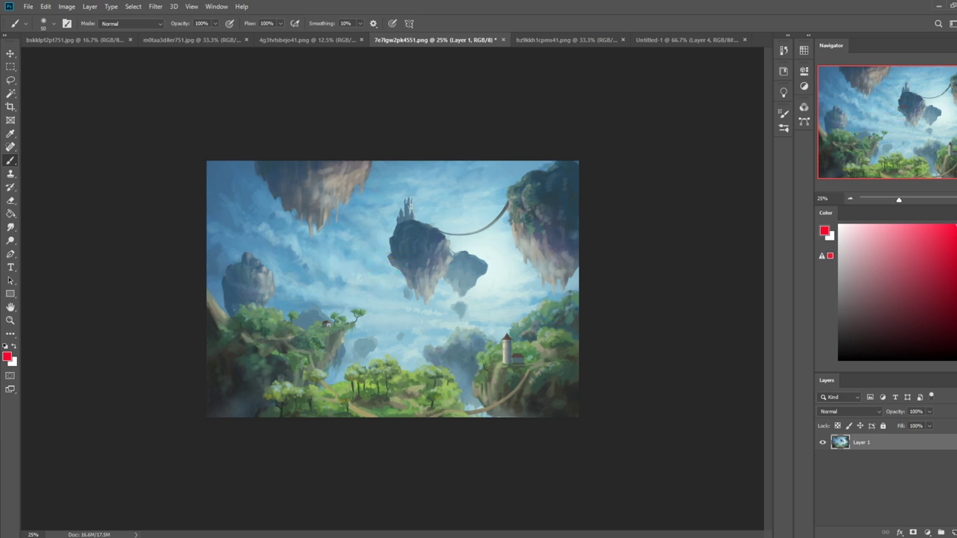
Draw a circled red arrow down to the castle island and another curving up to the upper-left island, undoing extra strokes.
mouse_move(483, 164)
left_mouse_down()
mouse_move(439, 186)
mouse_move(413, 234)
mouse_move(438, 224)
left_mouse_up()
left_click_drag(348, 252, 291, 166)
left_click_drag(278, 178, 303, 175)
mouse_move(431, 326)
left_mouse_down()
mouse_move(419, 378)
mouse_move(411, 369)
mouse_move(421, 380)
left_mouse_up()
key("ctrl+z")
key("ctrl+z")
key("ctrl+z")
Change the foreground colour to a bright green and return to the Brush tool.
left_click(825, 231)
left_click_drag(765, 277, 758, 292)
mouse_move(721, 214)
left_mouse_down()
mouse_move(698, 187)
mouse_move(705, 183)
left_mouse_up()
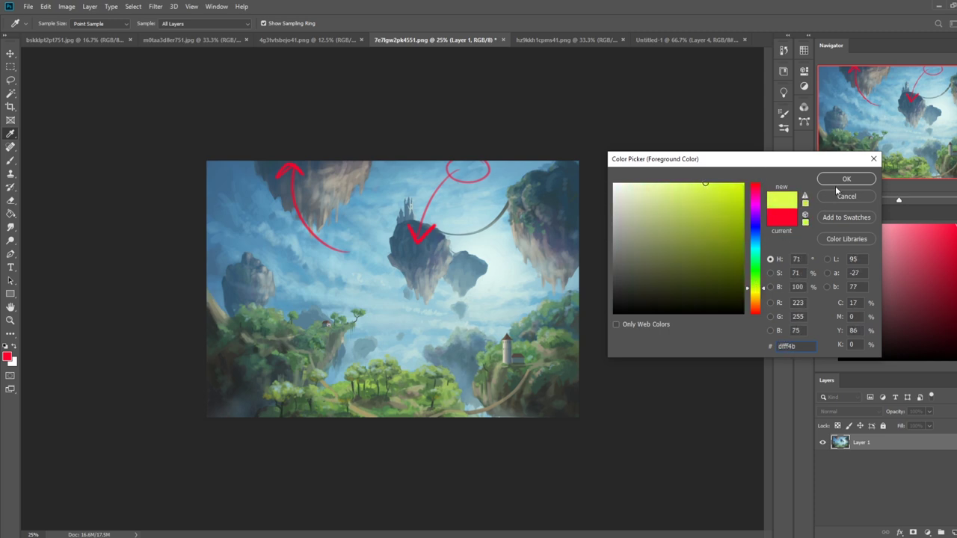
left_click_drag(759, 293, 757, 282)
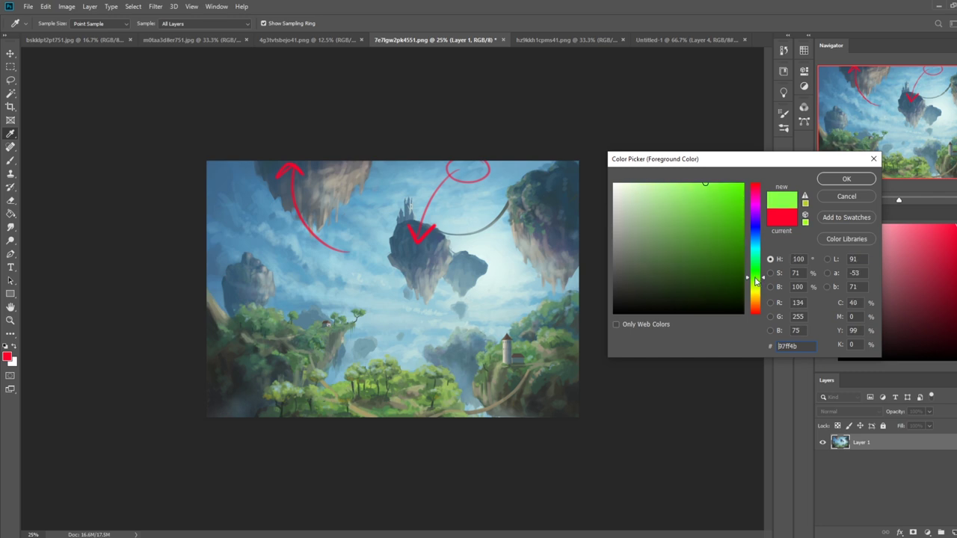
left_click(853, 181)
key("b")
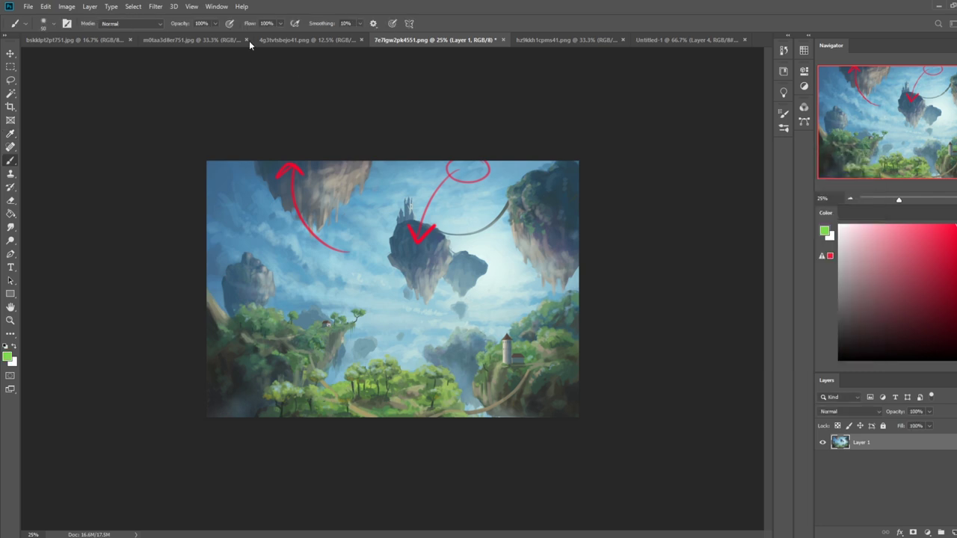
Try scribbling a bright green patch over the foreground trees, then undo it.
mouse_move(409, 379)
left_mouse_down()
mouse_move(438, 359)
mouse_move(401, 382)
mouse_move(365, 357)
left_mouse_up()
key("ctrl+z")
mouse_move(413, 386)
left_mouse_down()
mouse_move(434, 370)
mouse_move(447, 374)
left_mouse_up()
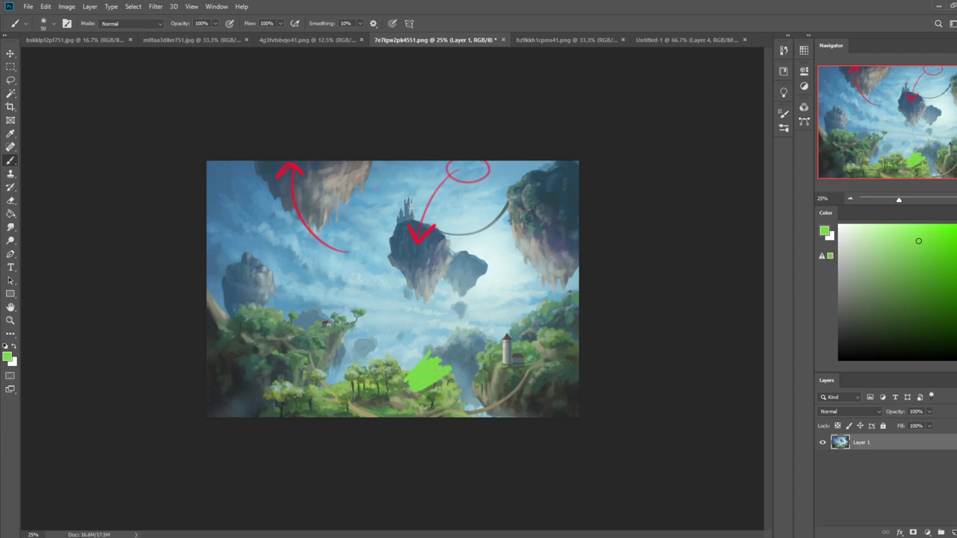
key("ctrl+z")
key("ctrl+z")
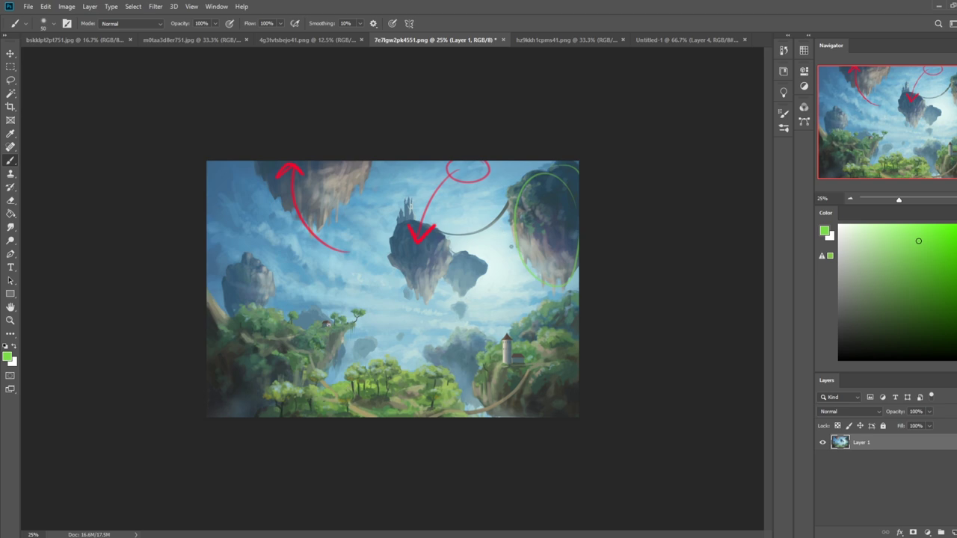
Undo the green outline on the right-hand island and mark a small green rectangle on the smaller island beside the castle.
right_click(474, 271, "alt")
key("ctrl+z")
mouse_move(324, 318)
left_mouse_down()
mouse_move(300, 320)
mouse_move(287, 303)
mouse_move(329, 416)
left_mouse_up()
key("ctrl+z")
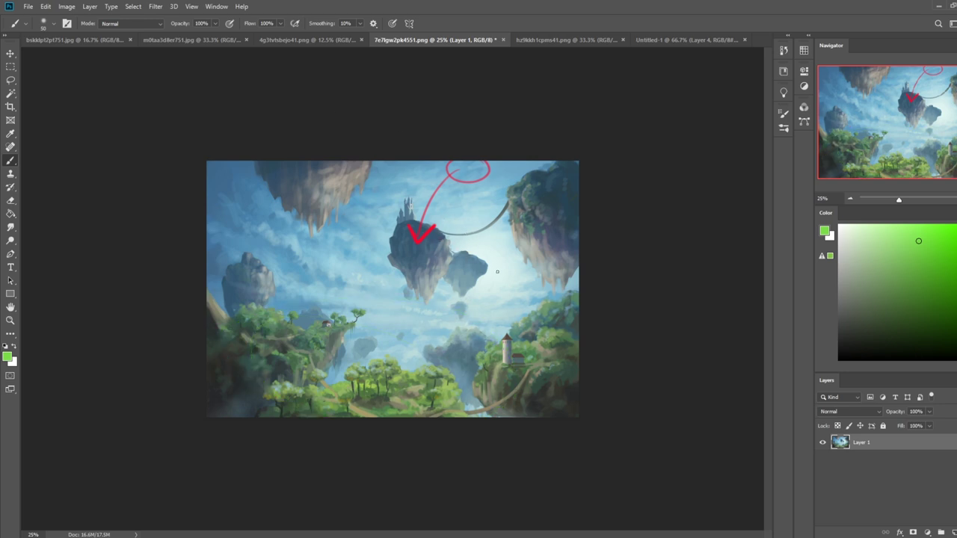
mouse_move(483, 250)
left_mouse_down()
mouse_move(456, 272)
mouse_move(484, 268)
left_mouse_up()
key("ctrl+z")
left_click_drag(460, 274, 460, 290)
Replace the green mark with red lines radiating across the painting from the tiny distant island below the castle.
left_click(955, 229)
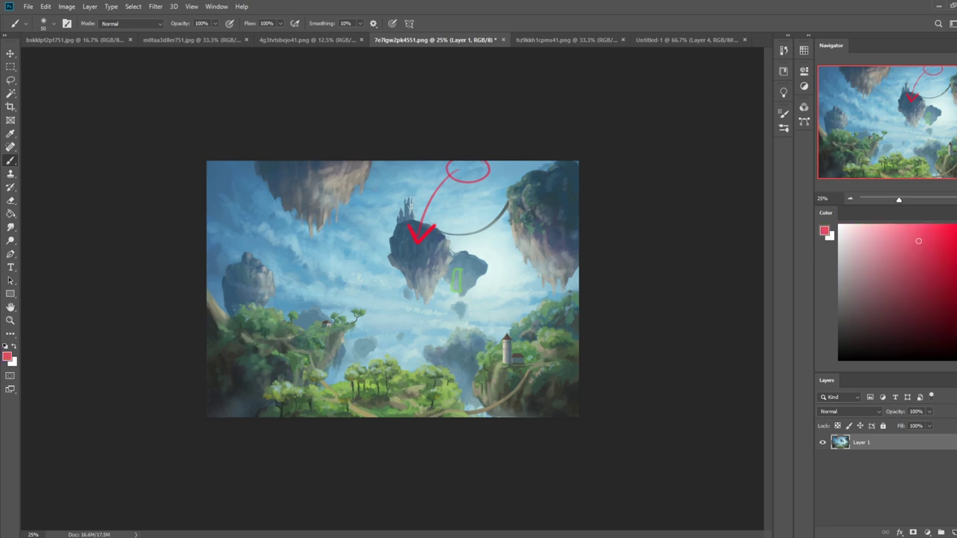
key("ctrl+z")
left_click_drag(299, 224, 429, 302)
left_click_drag(419, 179, 454, 302)
left_click_drag(461, 295, 618, 194)
mouse_move(397, 316)
left_mouse_down()
mouse_move(208, 281)
mouse_move(208, 387)
left_mouse_up()
mouse_move(445, 322)
left_mouse_down()
mouse_move(427, 415)
mouse_move(578, 409)
left_mouse_up()
left_click_drag(472, 307, 522, 306)
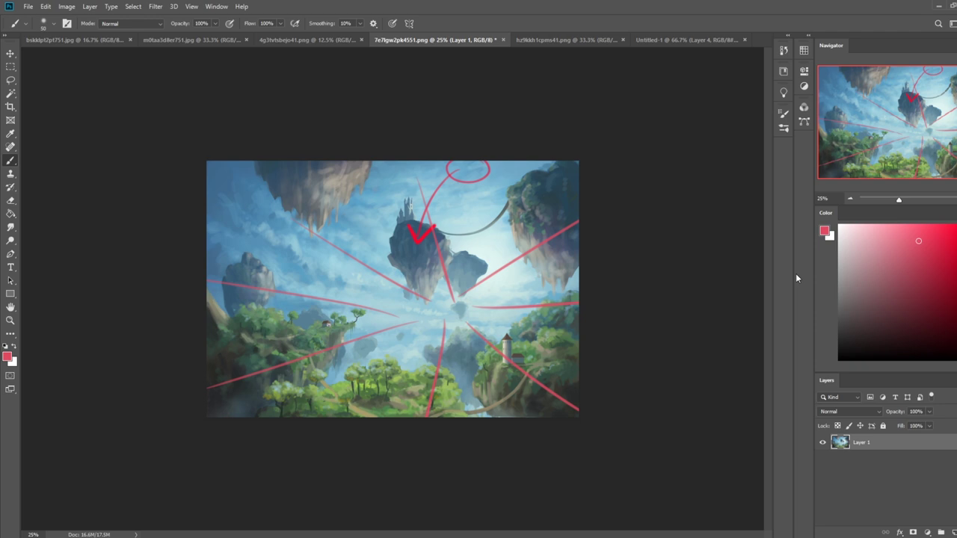
Undo the radiating red lines and the remaining red arrow and circle.
key("ctrl+z")
key("ctrl+z")
key("ctrl+z")
key("ctrl+z")
key("ctrl+z")
key("ctrl+z")
key("ctrl+z")
key("ctrl+z")
key("ctrl+z")
key("ctrl+z")
key("ctrl+z")
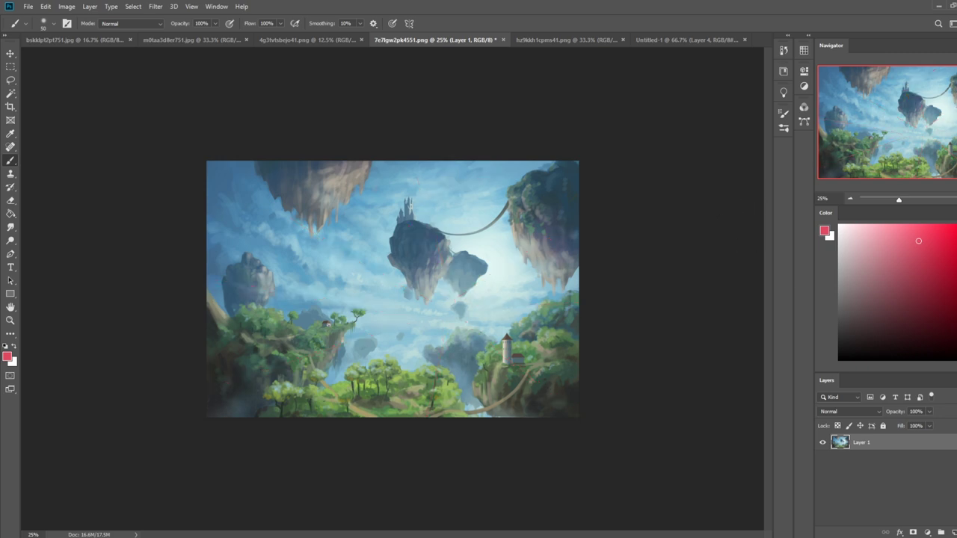
Draw red guide strokes across the lower-left and upper-right parts of the painting, then undo them.
mouse_move(388, 396)
left_mouse_down()
mouse_move(334, 248)
mouse_move(298, 259)
left_mouse_up()
left_click_drag(534, 162, 640, 326)
key("ctrl+z")
key("ctrl+z")
key("ctrl+z")
Lasso the sky around the upper-left, far-left and castle islands, refining the edge along the castle towers.
key("l")
mouse_move(463, 296)
left_mouse_down()
mouse_move(436, 297)
mouse_move(438, 288)
mouse_move(458, 294)
mouse_move(278, 291)
mouse_move(236, 251)
left_mouse_up()
mouse_move(199, 274)
left_mouse_down()
mouse_move(248, 142)
mouse_move(273, 199)
mouse_move(314, 234)
mouse_move(391, 148)
mouse_move(584, 151)
mouse_move(530, 177)
mouse_move(469, 230)
mouse_move(437, 224)
mouse_move(417, 196)
mouse_move(386, 243)
mouse_move(409, 298)
left_mouse_up()
mouse_move(449, 232)
left_mouse_down()
mouse_move(415, 209)
mouse_move(445, 244)
left_mouse_up()
mouse_move(397, 223)
left_mouse_down()
mouse_move(390, 257)
mouse_move(406, 281)
mouse_move(379, 268)
left_mouse_up()
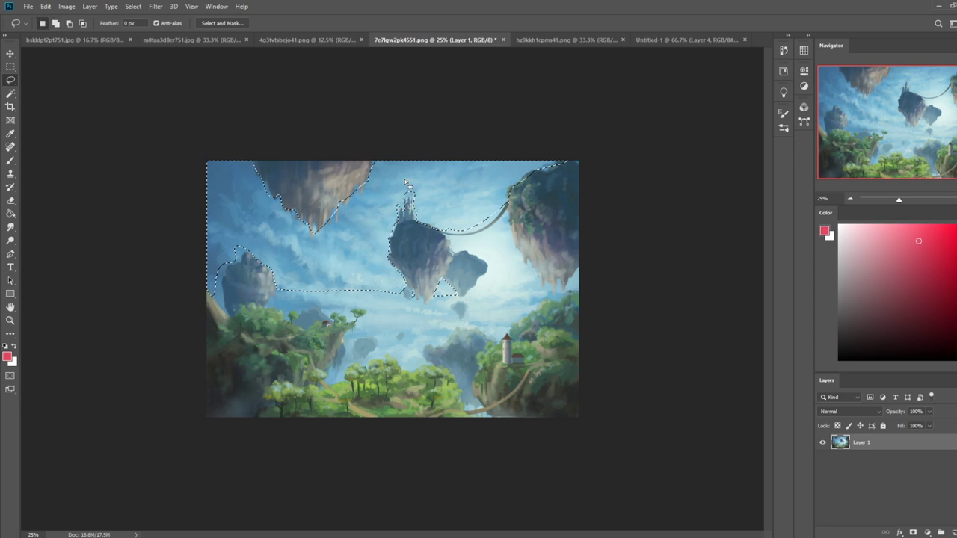
mouse_move(403, 199)
left_mouse_down()
mouse_move(399, 226)
mouse_move(405, 198)
mouse_move(415, 217)
left_mouse_up()
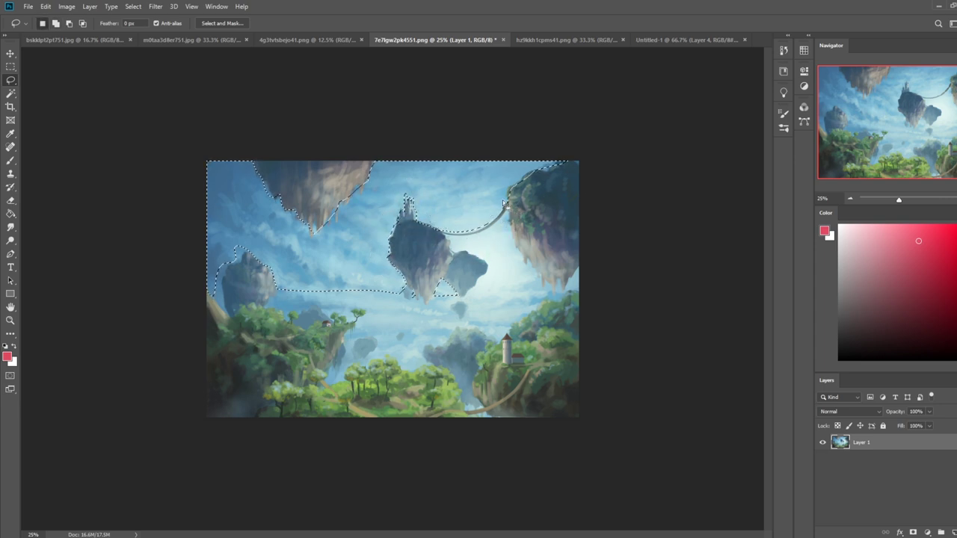
Extend the sky selection around the rope bridge and right-hand islands, and trim off everything below the middle of the painting.
mouse_move(457, 253)
left_mouse_down()
mouse_move(512, 269)
mouse_move(507, 211)
mouse_move(453, 238)
mouse_move(485, 237)
mouse_move(476, 250)
left_mouse_up()
mouse_move(509, 216)
left_mouse_down()
mouse_move(449, 241)
mouse_move(496, 237)
mouse_move(504, 220)
mouse_move(464, 237)
left_mouse_up()
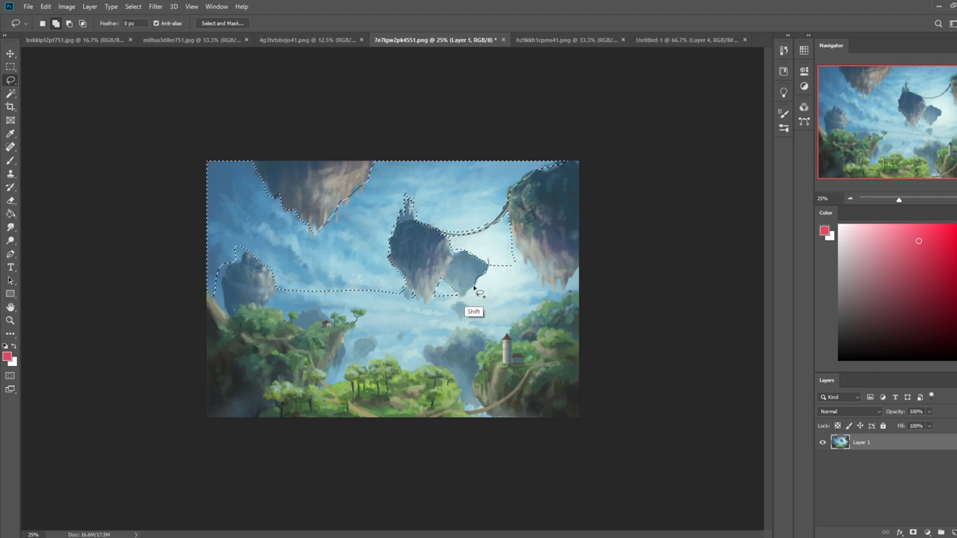
mouse_move(560, 254)
left_mouse_down()
mouse_move(540, 299)
mouse_move(441, 295)
left_mouse_up()
left_click(10, 66)
mouse_move(194, 288)
left_mouse_down()
mouse_move(914, 430)
mouse_move(933, 491)
left_mouse_up()
Lighten the selected sky with Hue/Saturation at Lightness +31, then deselect.
key("ctrl+h")
key("ctrl+u")
left_click_drag(793, 391, 811, 392)
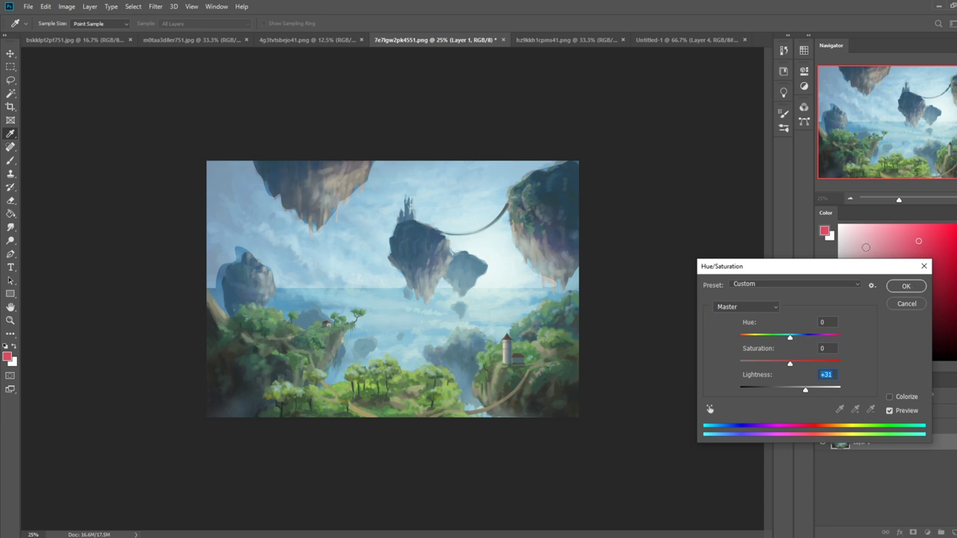
left_click(906, 287)
right_click(382, 291)
left_click(449, 281)
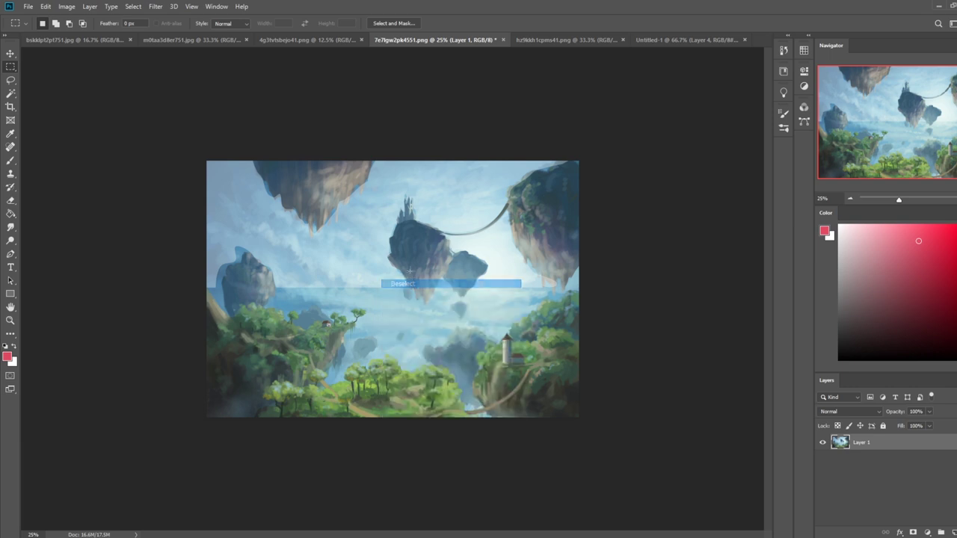
Sample the pale sky colour with the brush and revert the sky lightening.
key("l")
key("b")
left_click(490, 251, "alt")
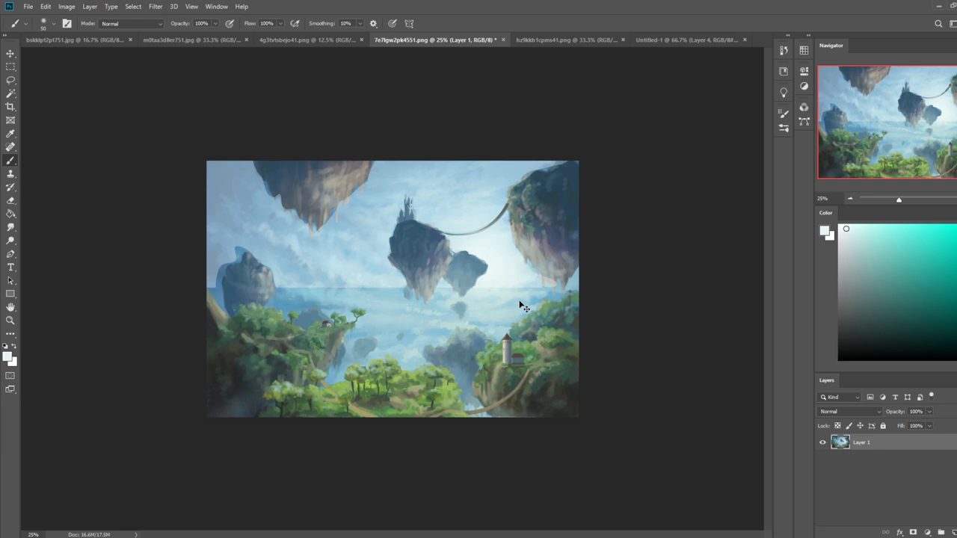
key("ctrl+z")
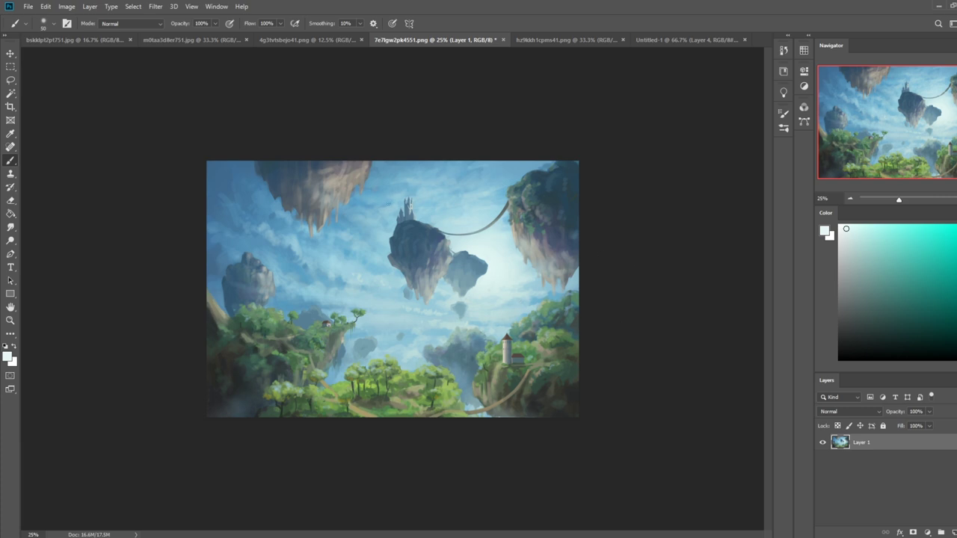
Try brush dabs at and above the castle, undo them, sample a new colour and clear any selection.
left_click(408, 208)
key("ctrl+z")
mouse_move(416, 174)
left_mouse_down()
mouse_move(389, 244)
mouse_move(419, 176)
left_mouse_up()
key("ctrl+z")
left_click(413, 240, "alt")
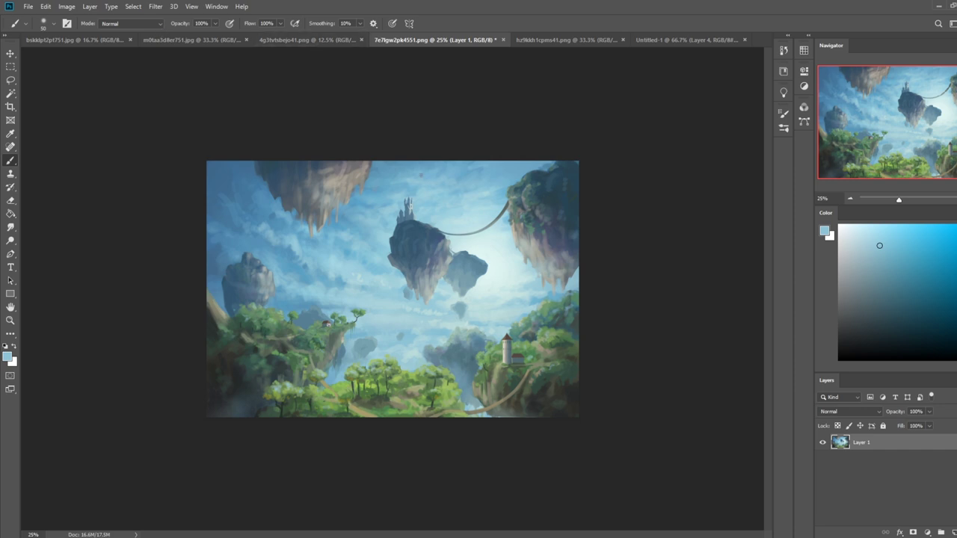
key("m")
right_click(421, 182)
left_click(437, 187)
Paint the castle out of the central island with sampled sky blue, sample rock colours, then undo the last change.
key("b")
left_click(415, 208, "alt")
left_click_drag(409, 203, 400, 213)
left_click(345, 184, "alt")
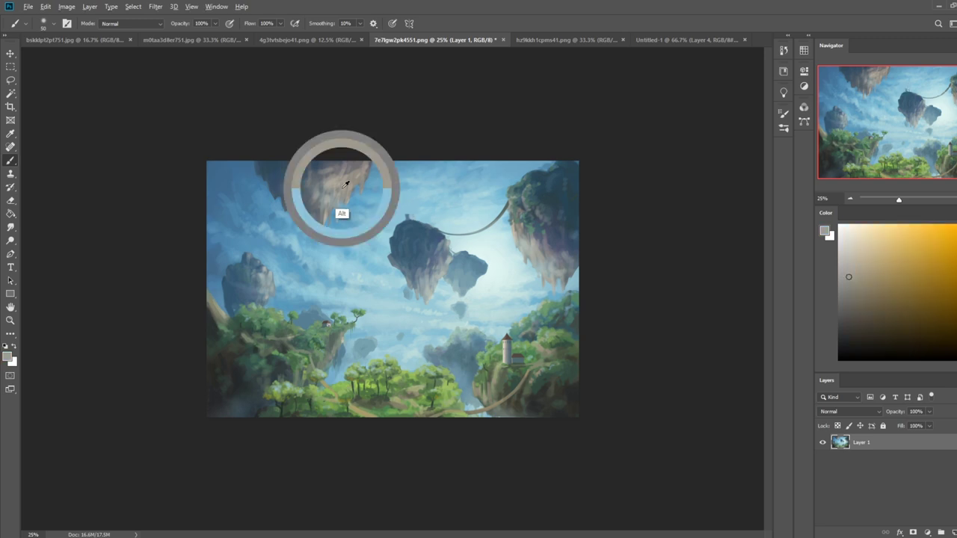
left_click(423, 228, "alt")
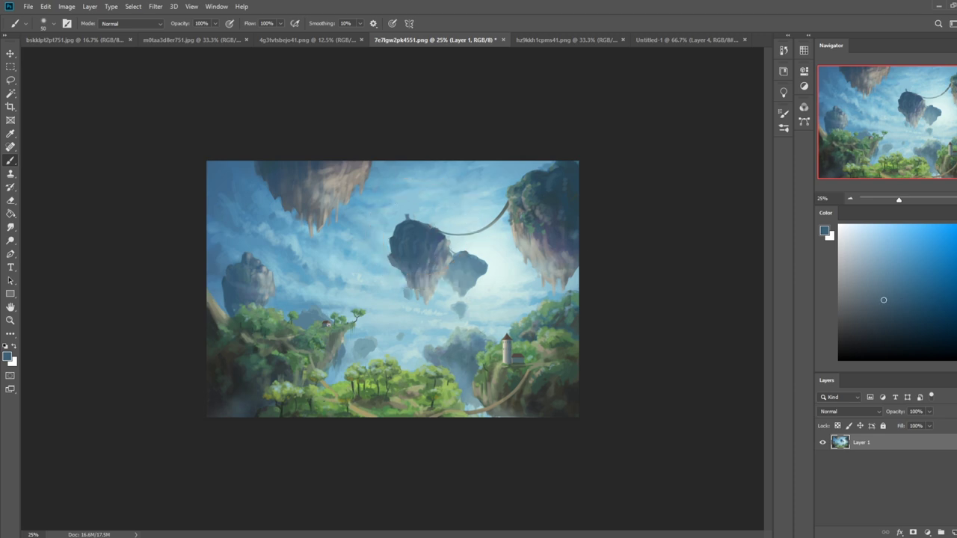
key("ctrl+z")
Look through the village, forest, mountain and Untitled-1 documents and switch to the waterfall painting.
left_click(570, 39)
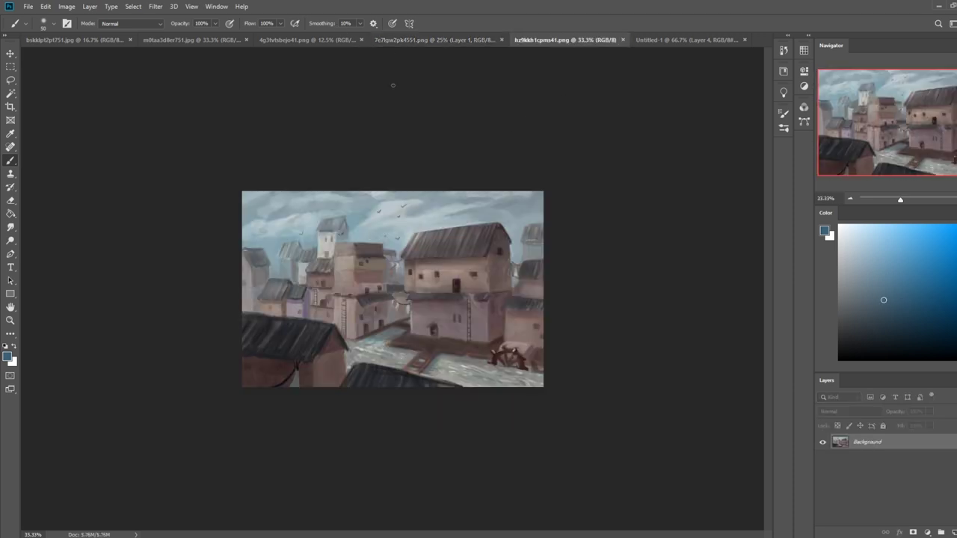
left_click(178, 39)
left_click(85, 39)
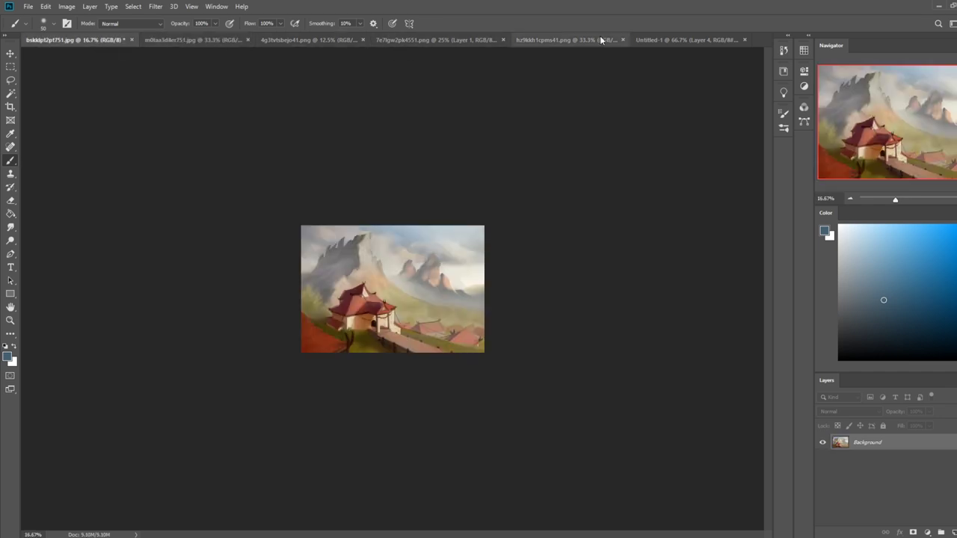
left_click(687, 40)
left_click(279, 42)
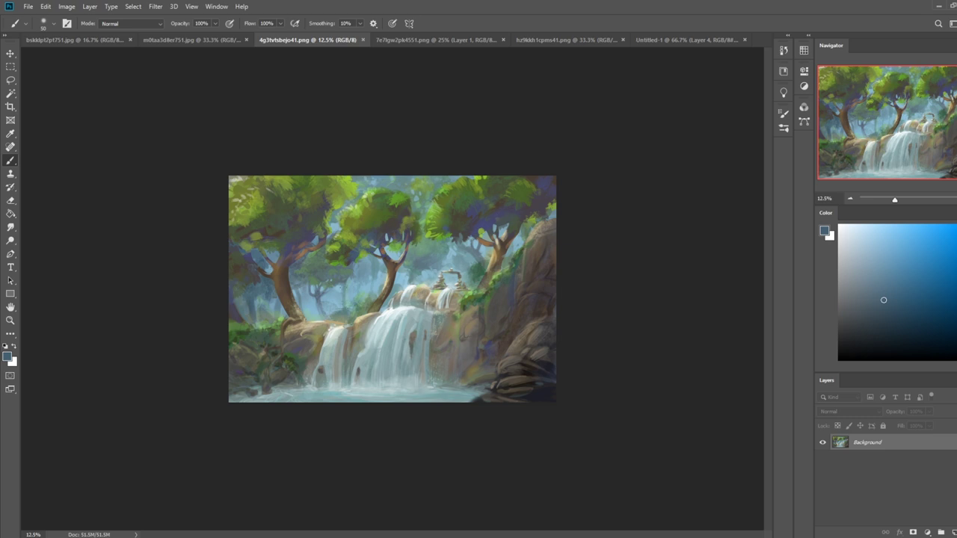
Lasso the misty background between the two left trees in the waterfall painting, refining its edges along the trunks.
key("l")
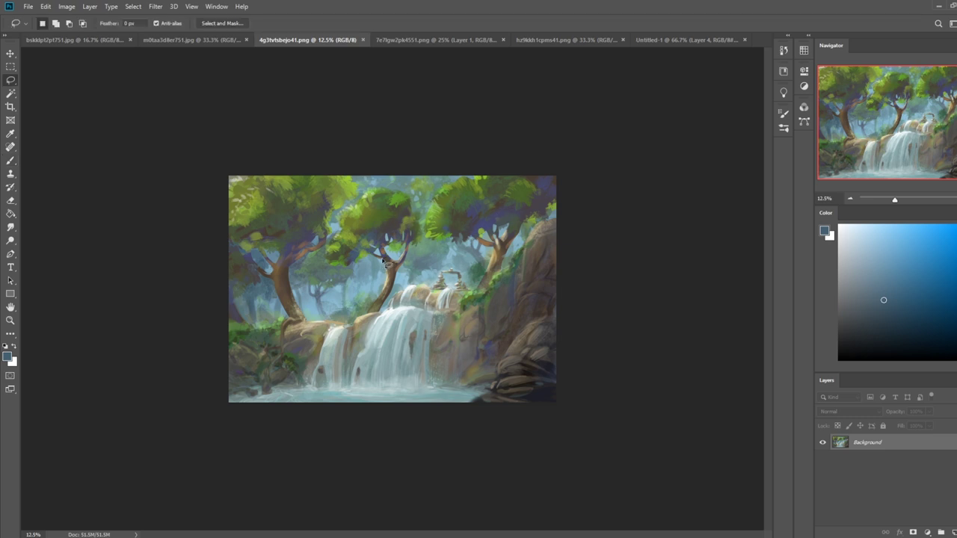
left_click_drag(388, 271, 369, 308)
left_click_drag(302, 264, 322, 252)
left_click_drag(381, 263, 382, 265)
key("shift")
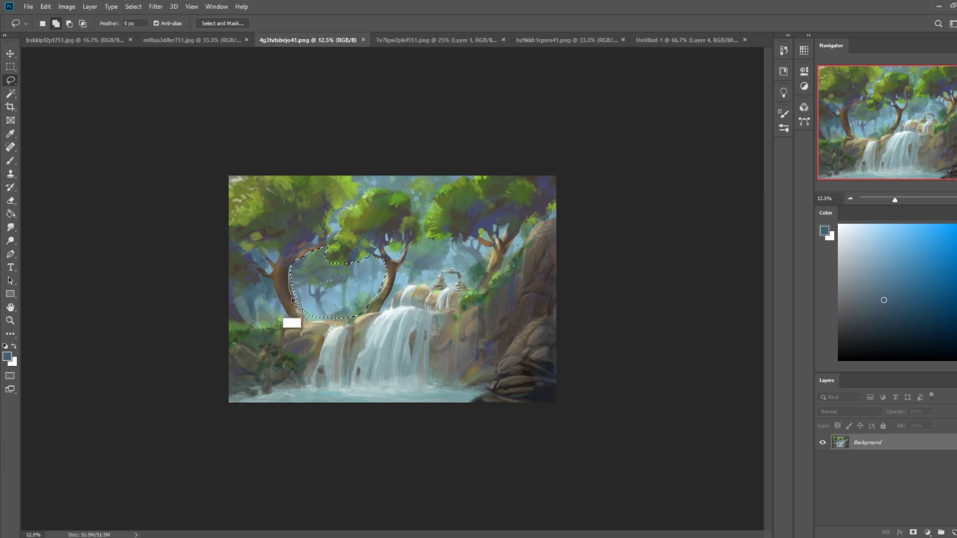
mouse_move(350, 323)
left_mouse_down()
mouse_move(365, 316)
mouse_move(384, 278)
left_mouse_up()
key("alt")
left_click_drag(288, 265, 300, 314)
Add the misty area beyond the leftmost tree trunk to the selection, including the gaps between its low branches.
key("shift")
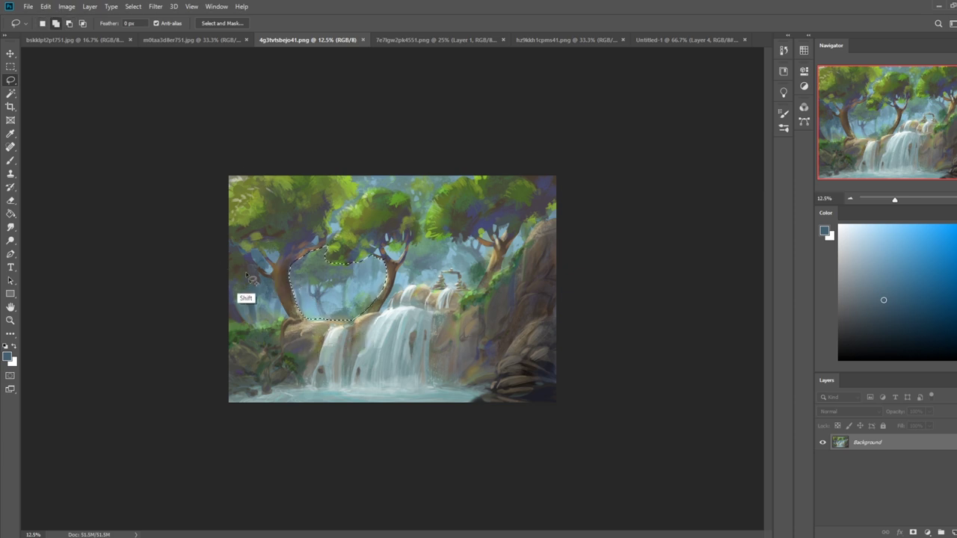
mouse_move(230, 245)
left_mouse_down()
mouse_move(288, 317)
mouse_move(226, 322)
left_mouse_up()
key("shift")
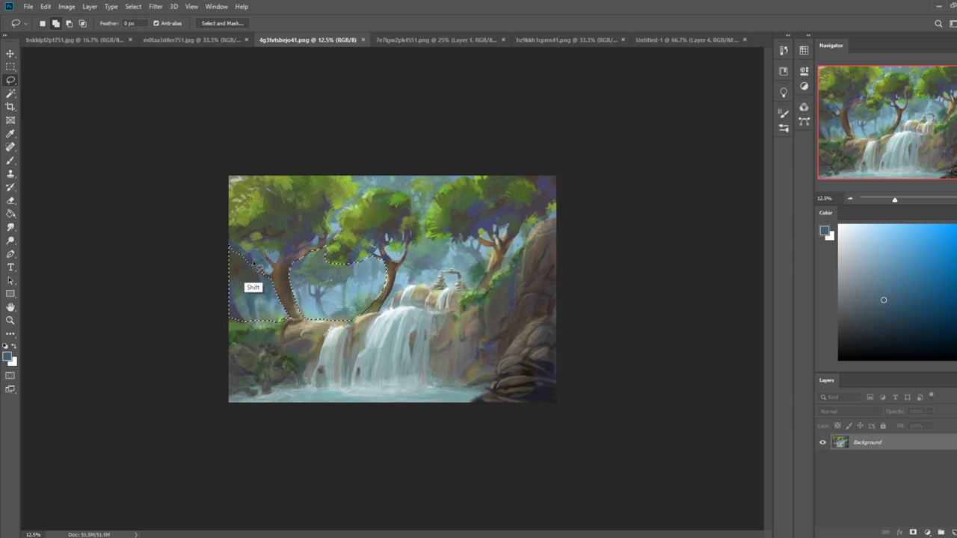
mouse_move(270, 269)
left_mouse_down()
mouse_move(263, 248)
mouse_move(253, 270)
mouse_move(236, 259)
left_mouse_up()
key("shift")
key("shift")
key("alt")
key("ctrl+z")
key("shift")
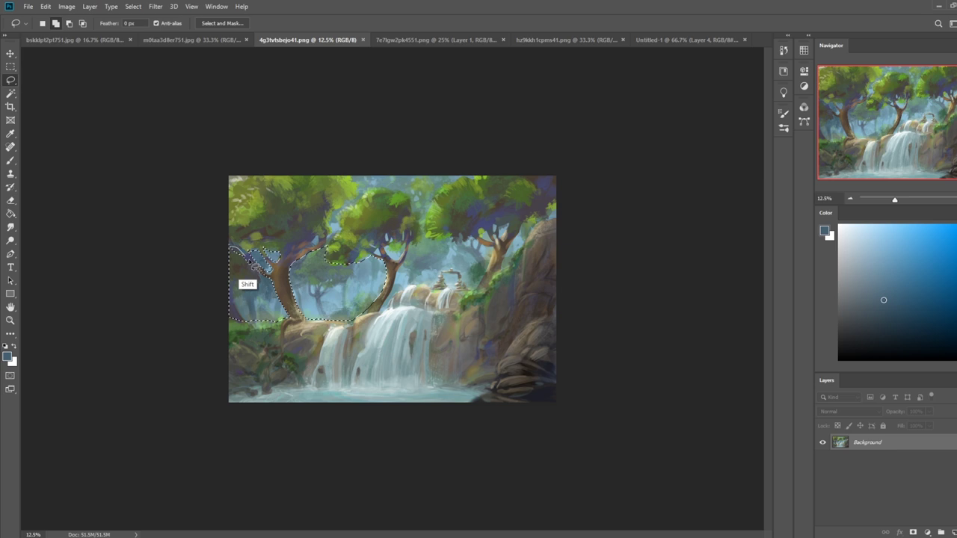
key("shift")
Add the misty background above and between the three tree crowns to the selection.
mouse_move(339, 226)
left_mouse_down()
mouse_move(325, 245)
mouse_move(339, 207)
mouse_move(342, 235)
mouse_move(326, 247)
mouse_move(355, 199)
mouse_move(344, 206)
mouse_move(360, 197)
mouse_move(356, 167)
mouse_move(475, 170)
mouse_move(445, 183)
mouse_move(427, 221)
mouse_move(413, 219)
mouse_move(404, 196)
mouse_move(352, 201)
left_mouse_up()
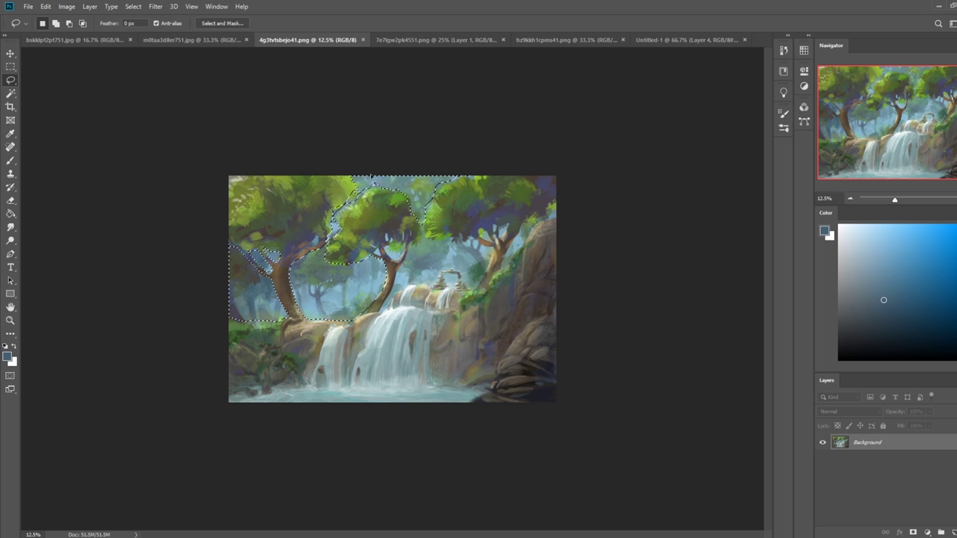
mouse_move(353, 184)
left_mouse_down()
mouse_move(358, 192)
mouse_move(332, 204)
left_mouse_up()
key("alt")
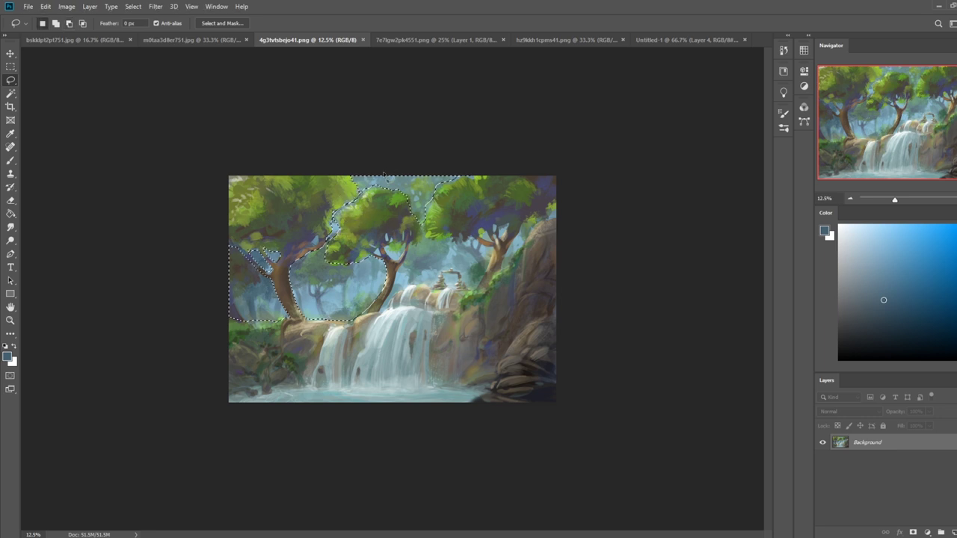
Extend the selection over the mist behind the waterfall top, inside the stone arch and around the rightmost tree.
key("shift")
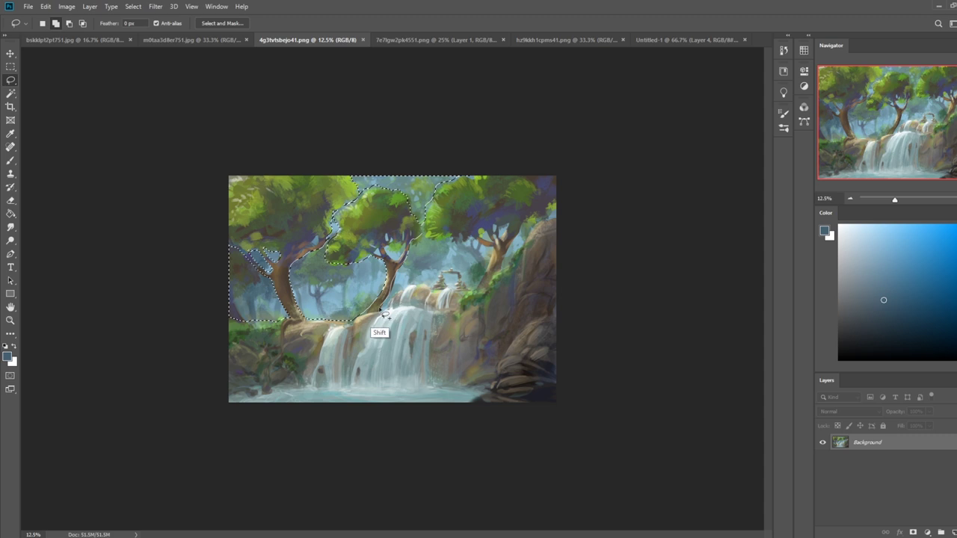
mouse_move(402, 291)
left_mouse_down()
mouse_move(430, 289)
mouse_move(449, 269)
mouse_move(472, 292)
mouse_move(486, 269)
mouse_move(491, 250)
mouse_move(423, 239)
left_mouse_up()
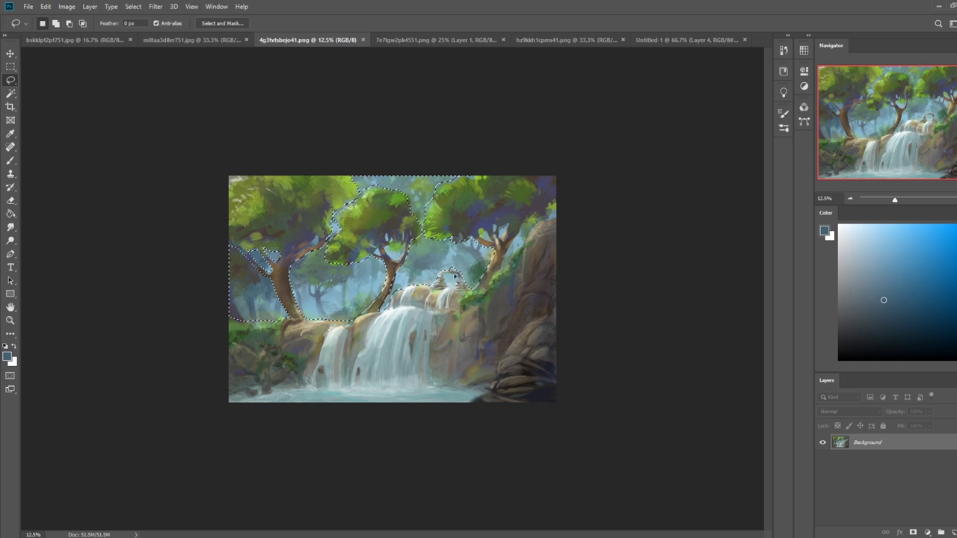
mouse_move(446, 281)
left_mouse_down()
mouse_move(453, 288)
mouse_move(452, 273)
mouse_move(524, 249)
mouse_move(552, 224)
mouse_move(555, 194)
mouse_move(515, 234)
mouse_move(495, 222)
mouse_move(486, 233)
left_mouse_up()
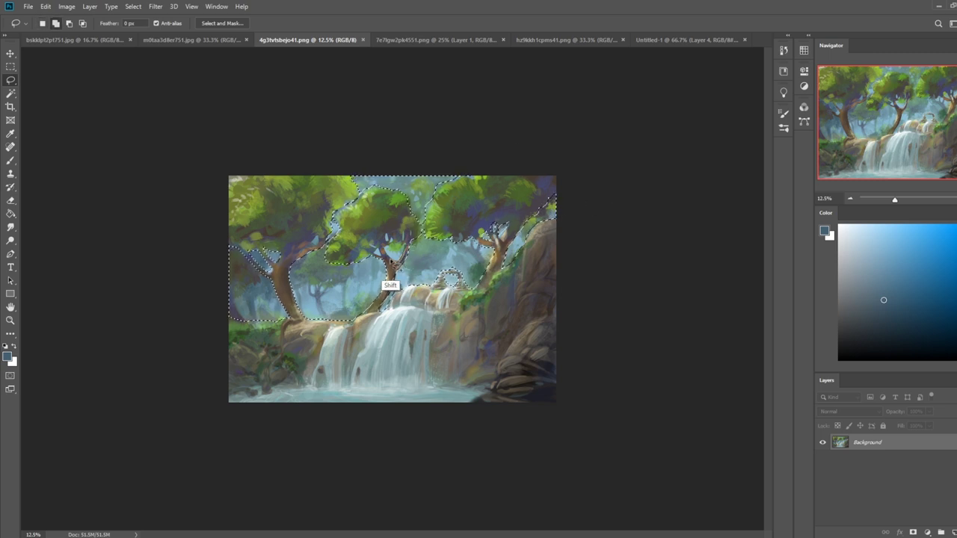
Refine the background selection around the middle tree's trunk and the gaps between its branches.
key("alt")
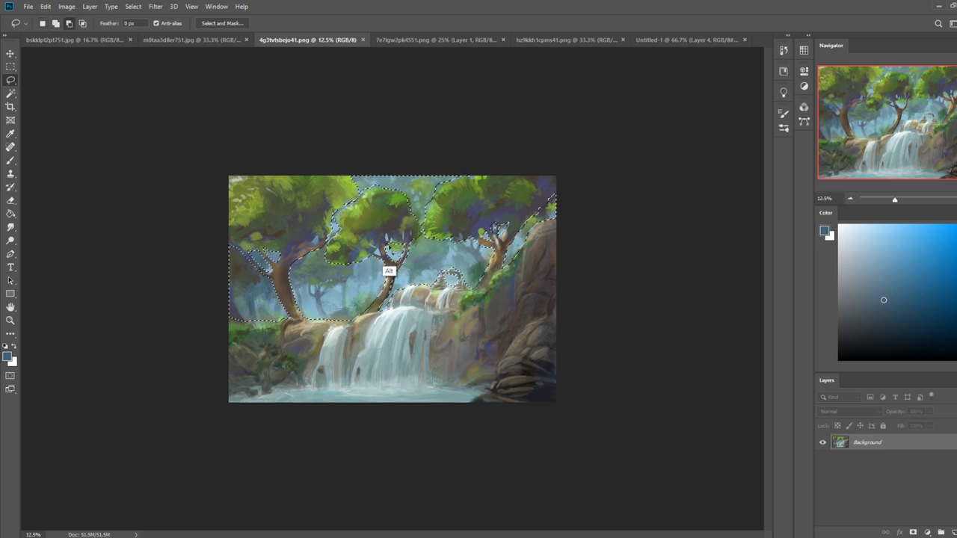
key("shift")
key("shift")
key("alt")
key("alt")
key("shift")
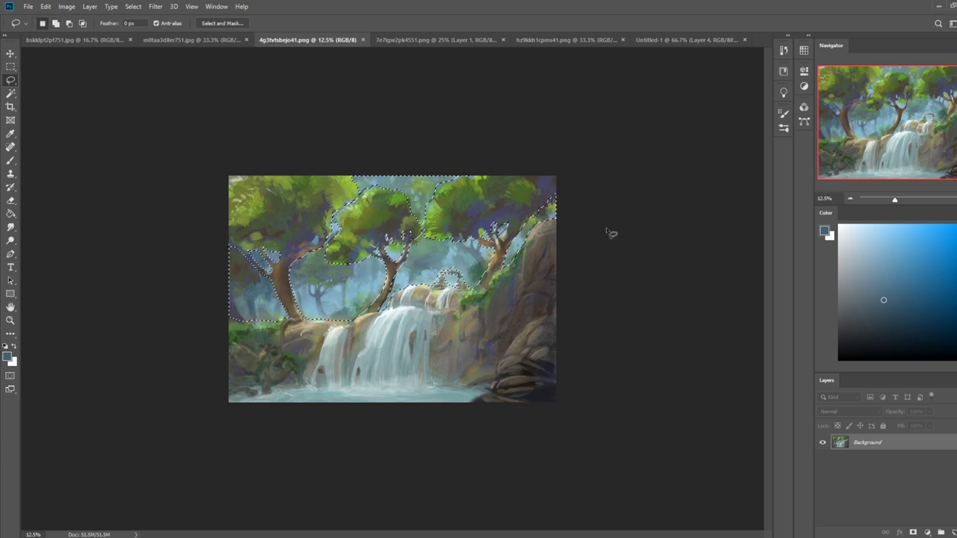
Hide the selection outline and paint sampled light blue over the selected background with a soft brush enlarged to 5000 px.
key("ctrl+d")
key("b")
left_click(402, 302, "alt")
right_click(429, 248)
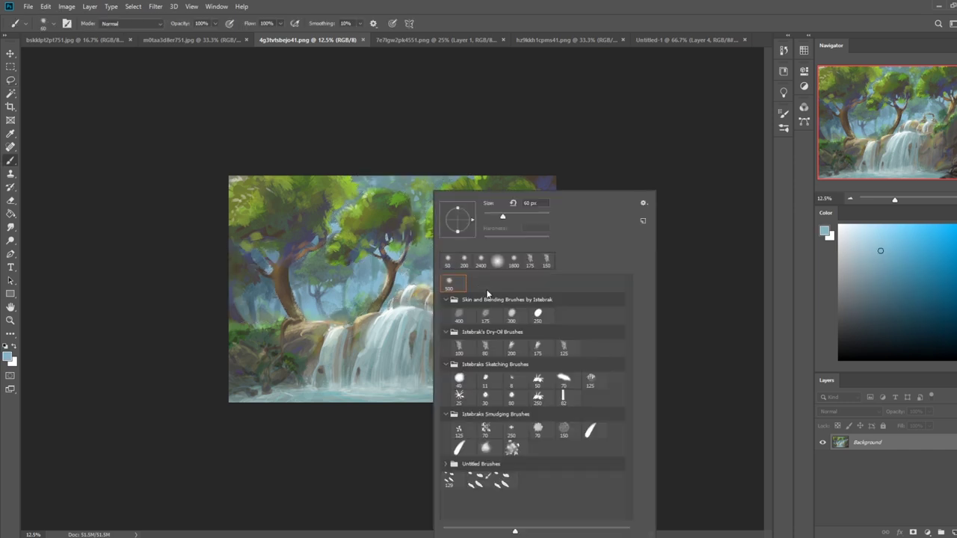
left_click_drag(397, 250, 411, 251)
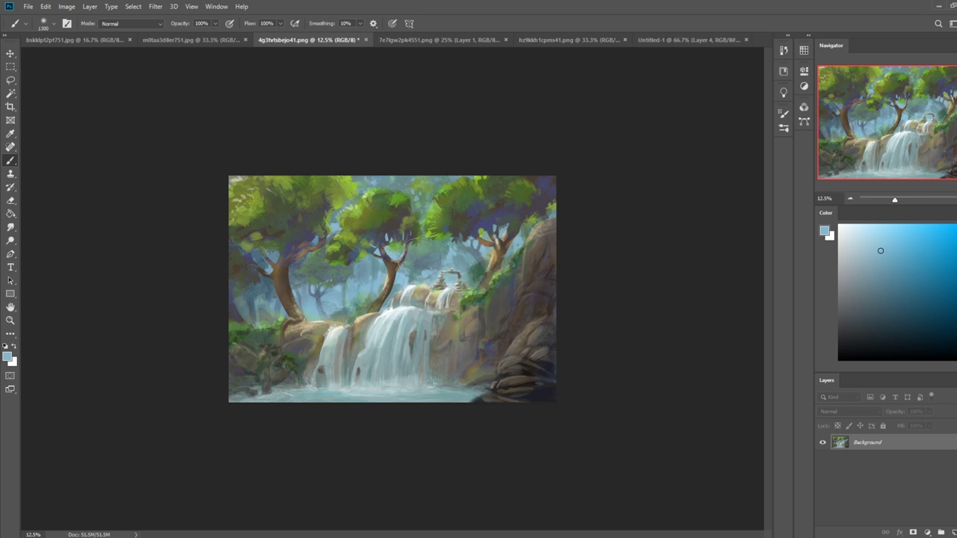
key("bracketright")
key("bracketright")
key("bracketright")
key("bracketright")
key("bracketright")
key("bracketright")
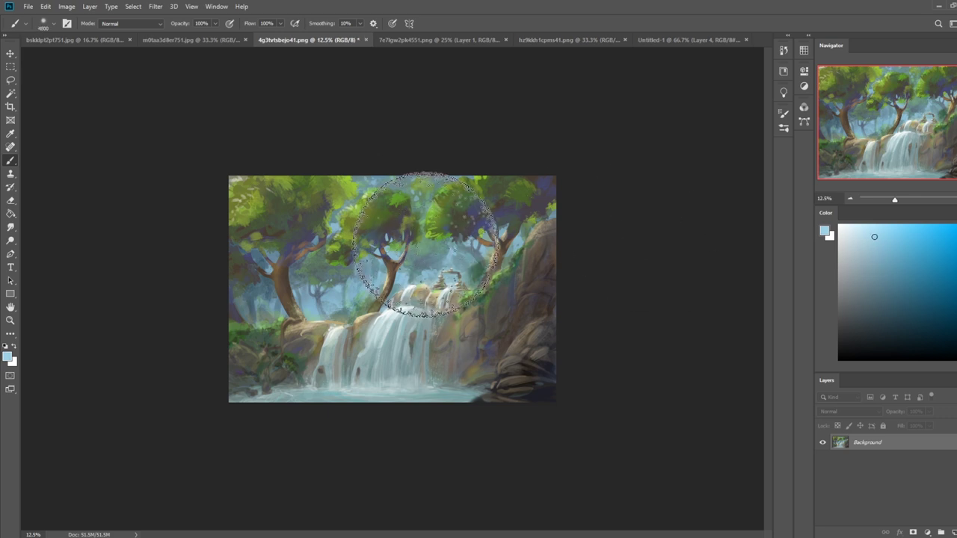
mouse_move(532, 222)
left_mouse_down()
mouse_move(328, 278)
mouse_move(201, 280)
left_mouse_up()
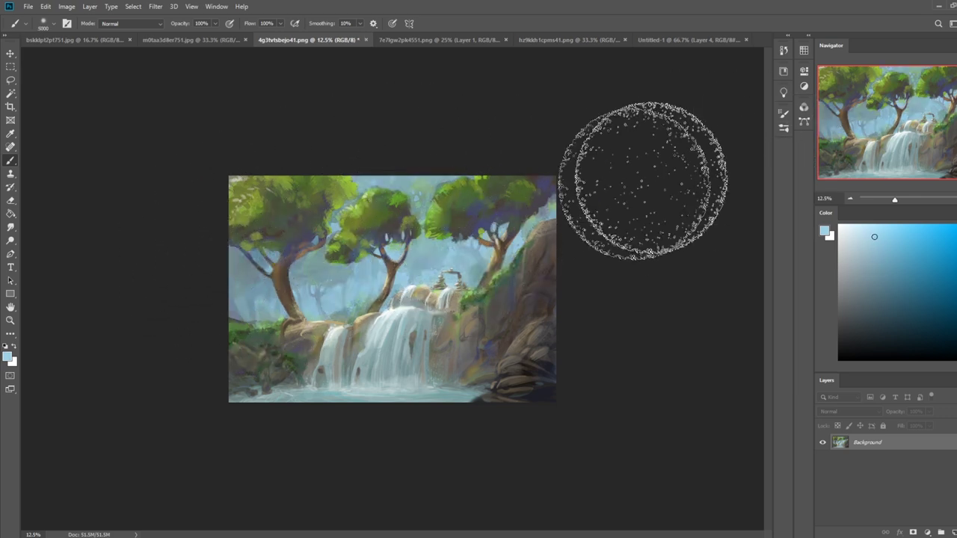
Undo the heavy mist stroke, sample new purple and blue tones and paint a lighter haze over the background.
key("ctrl+z")
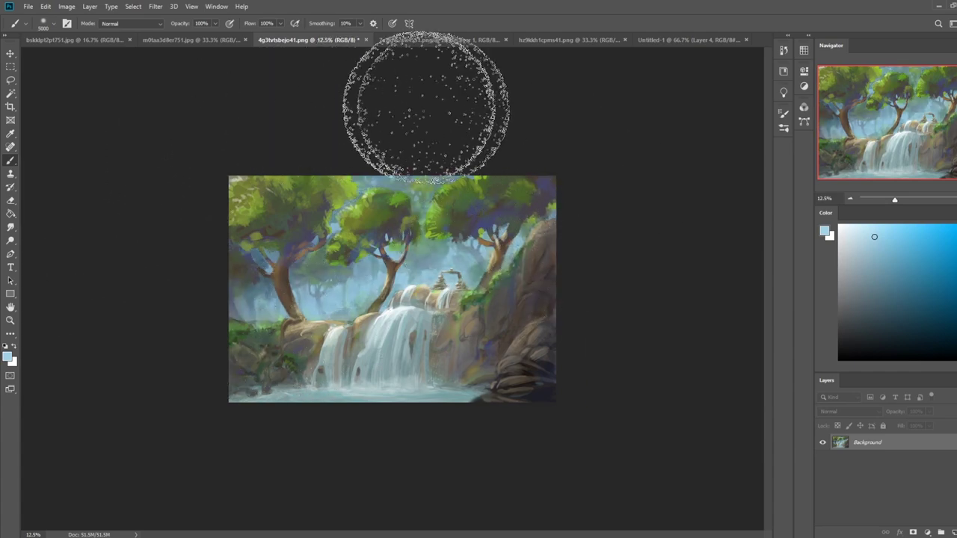
left_click(548, 210, "alt")
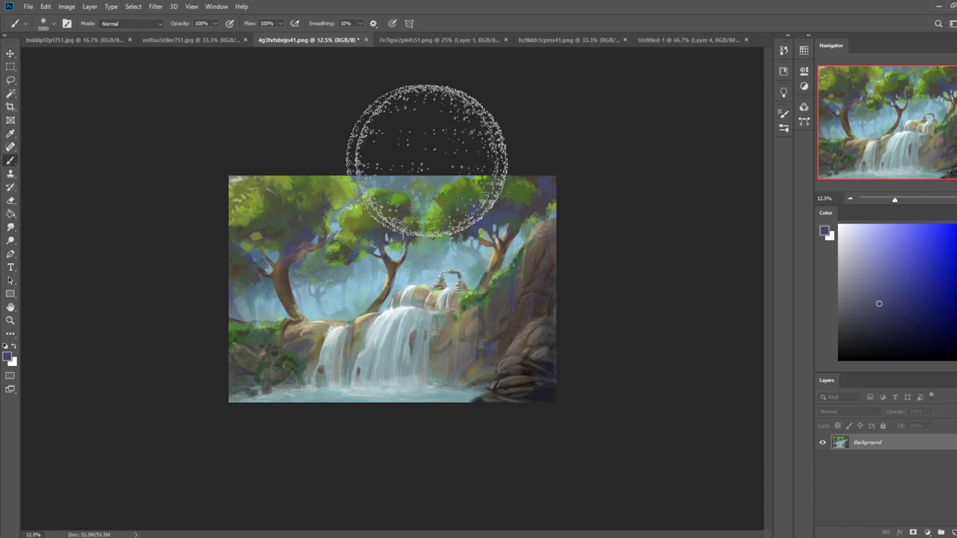
left_click(297, 338, "alt")
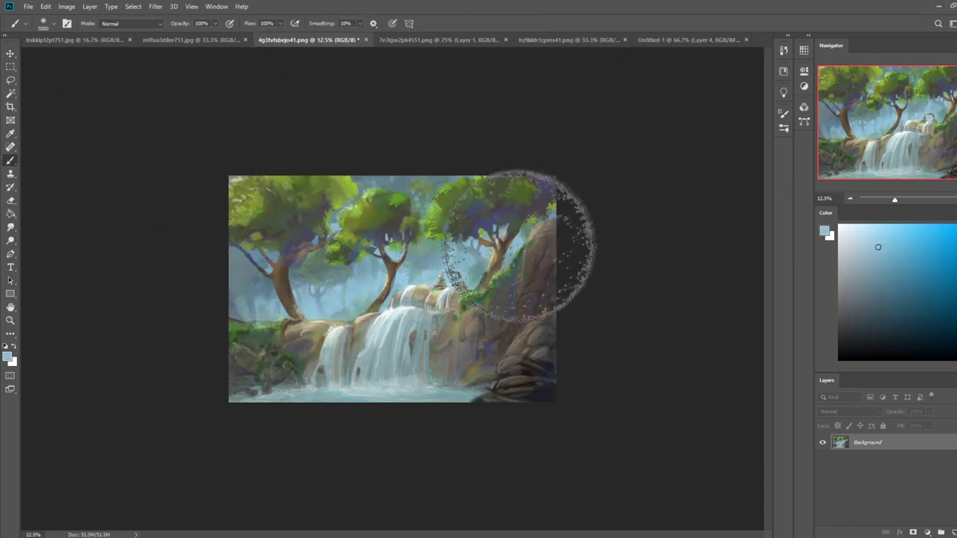
Invert the selection to the foreground and apply Hue/Saturation with saturation about +21 and lightness about -8.
key("m")
right_click(480, 241)
left_click(523, 253)
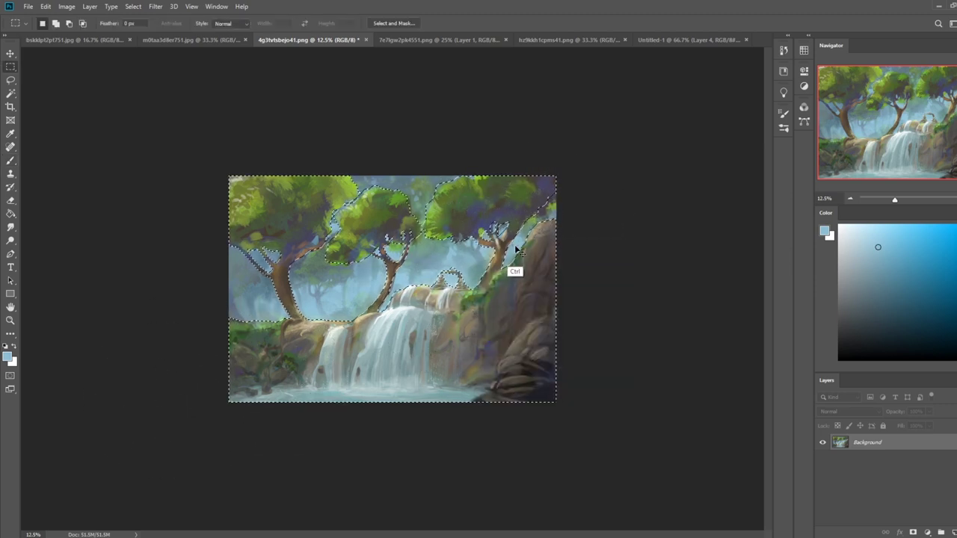
key("ctrl+u")
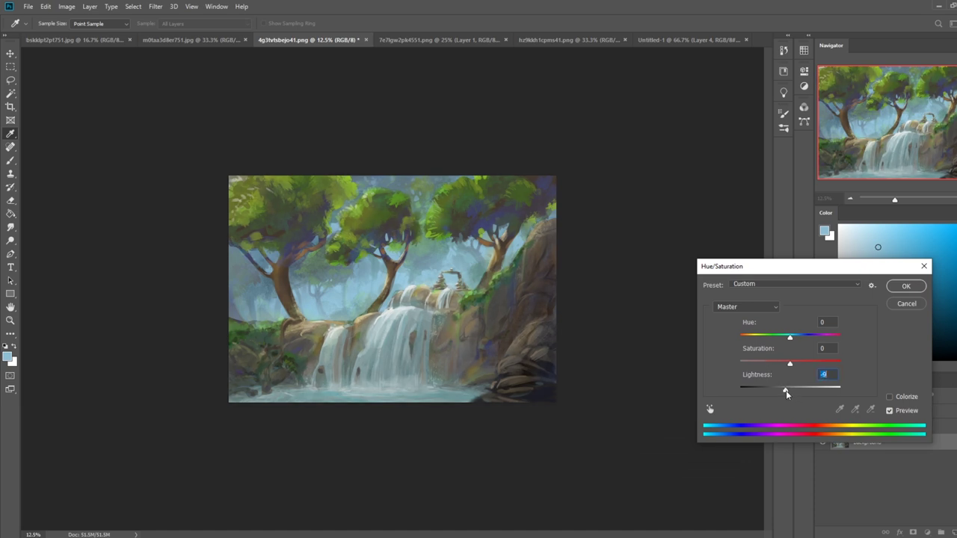
left_click_drag(786, 390, 776, 392)
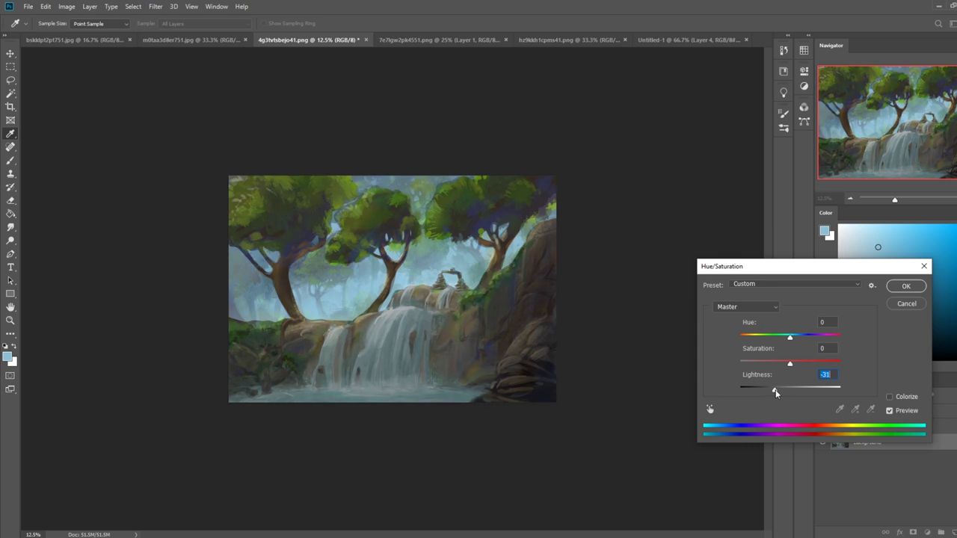
type("0")
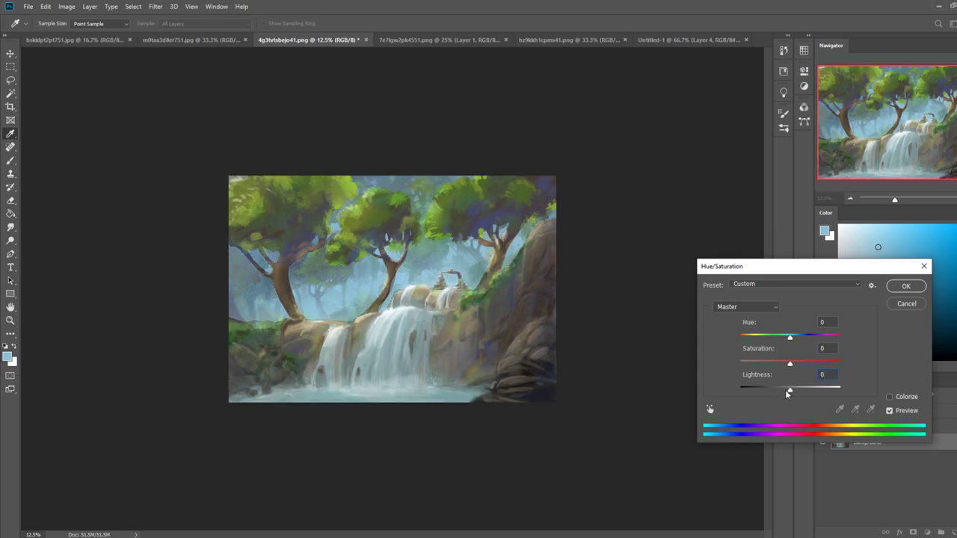
left_click_drag(788, 388, 794, 367)
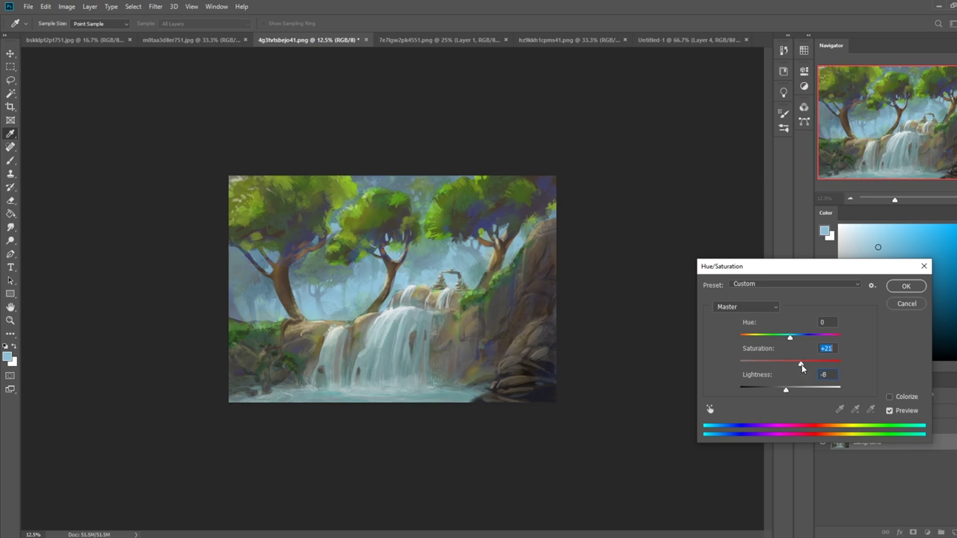
left_click_drag(786, 390, 786, 391)
left_click(919, 286)
Invert the selection back to the misty background and hide its outline.
right_click(434, 313)
left_click(468, 320)
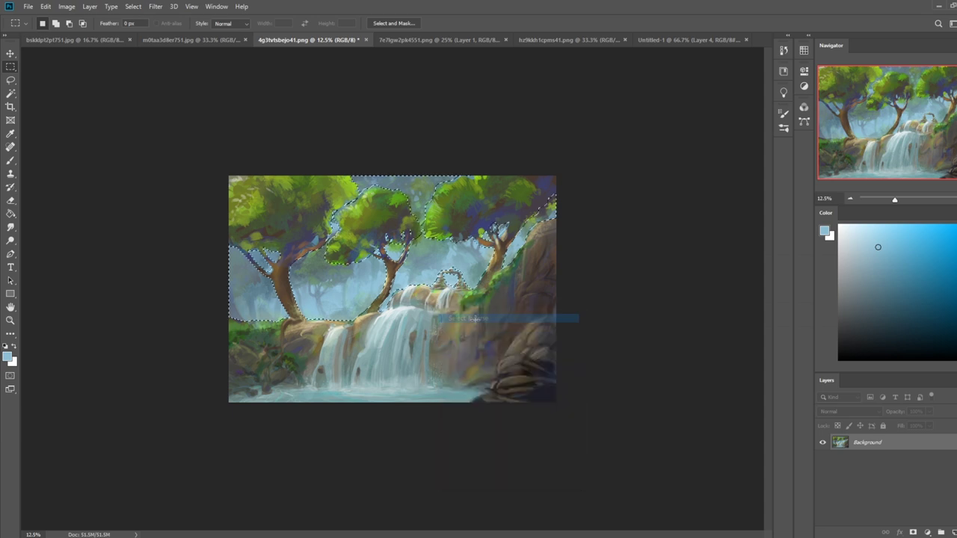
key("ctrl+d")
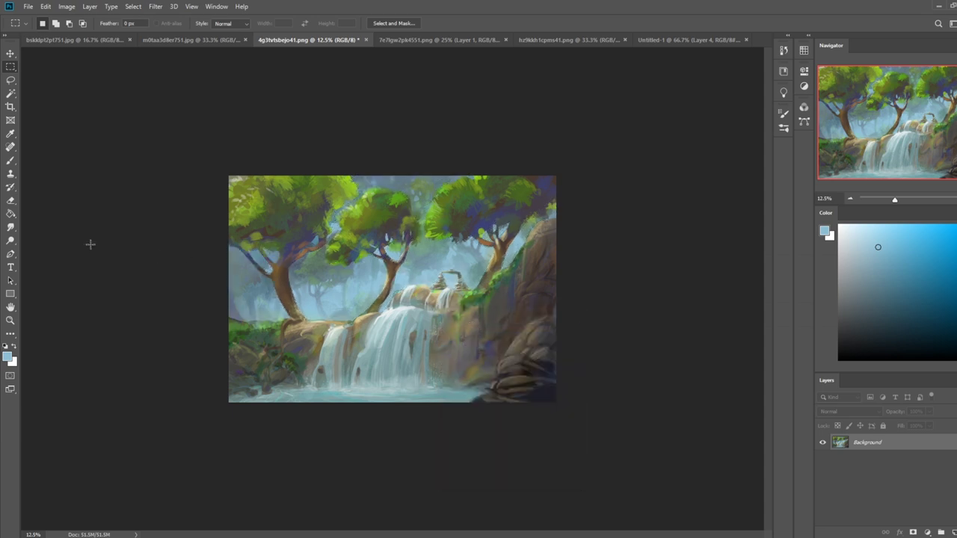
Brighten the mist behind the trees using an enlarged Dodge brush on Highlights at 31% exposure, undoing an unwanted stroke.
left_click(12, 228)
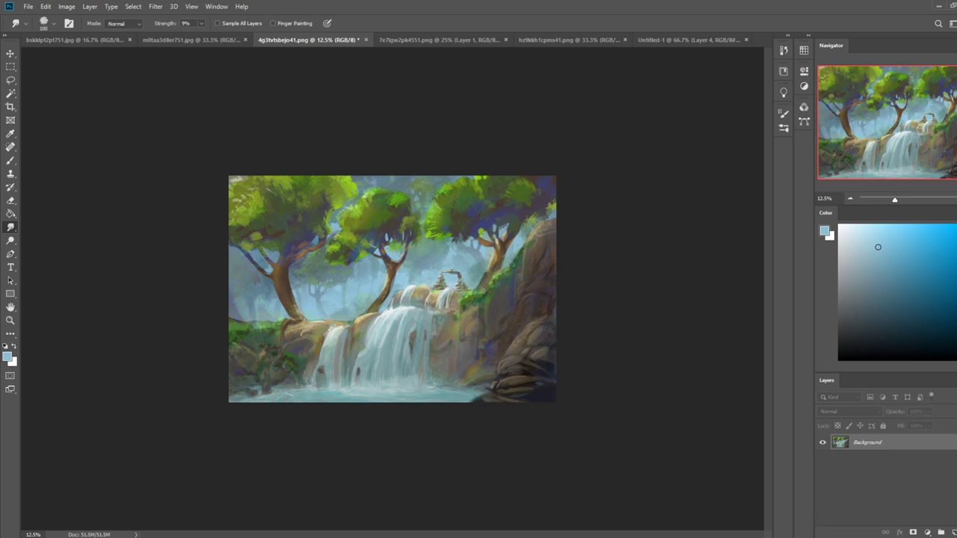
left_click(10, 241)
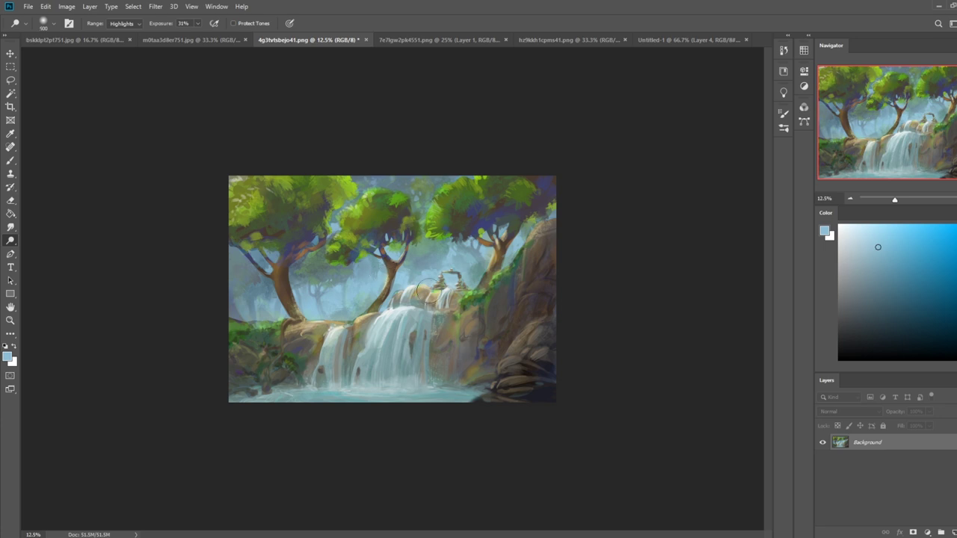
key("bracketright")
key("bracketright")
key("bracketright")
key("bracketright")
left_click_drag(404, 284, 314, 298)
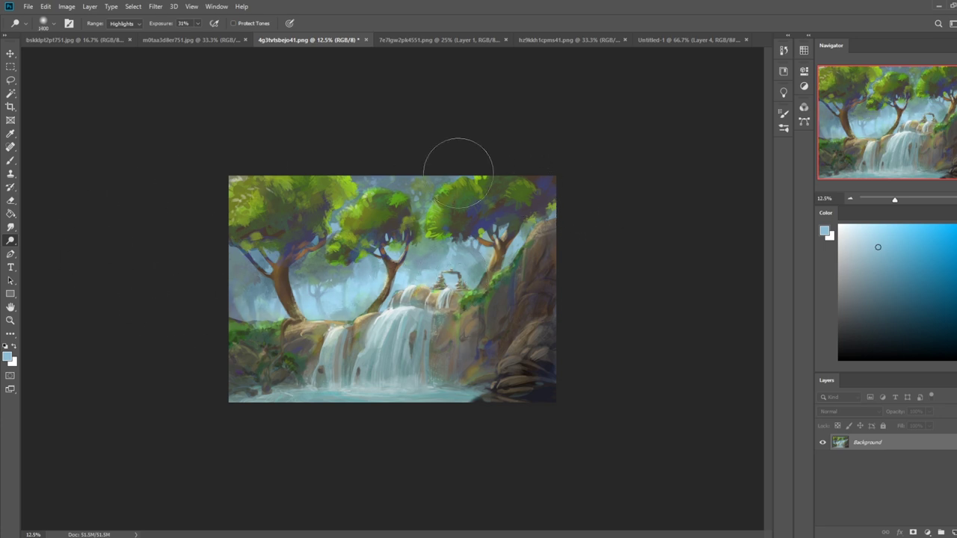
key("ctrl+z")
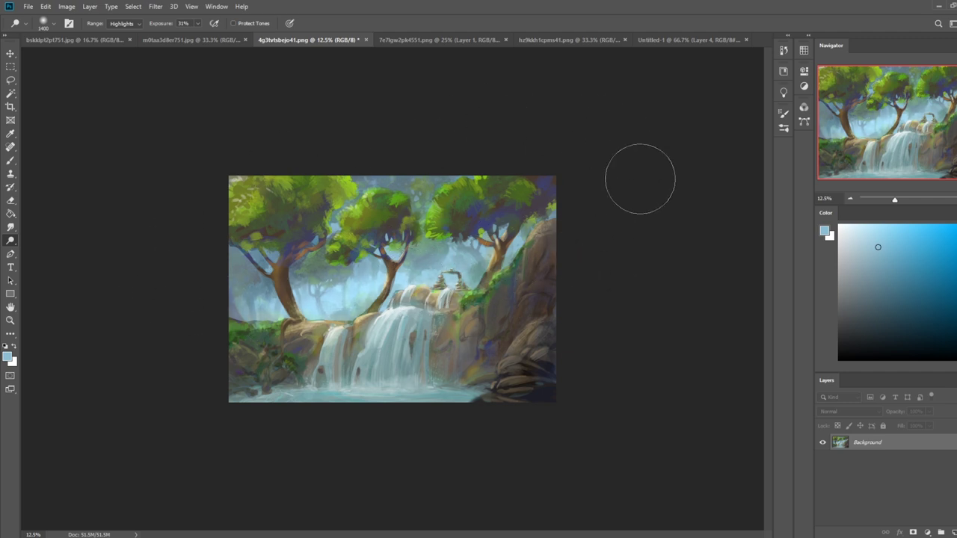
left_click(335, 281)
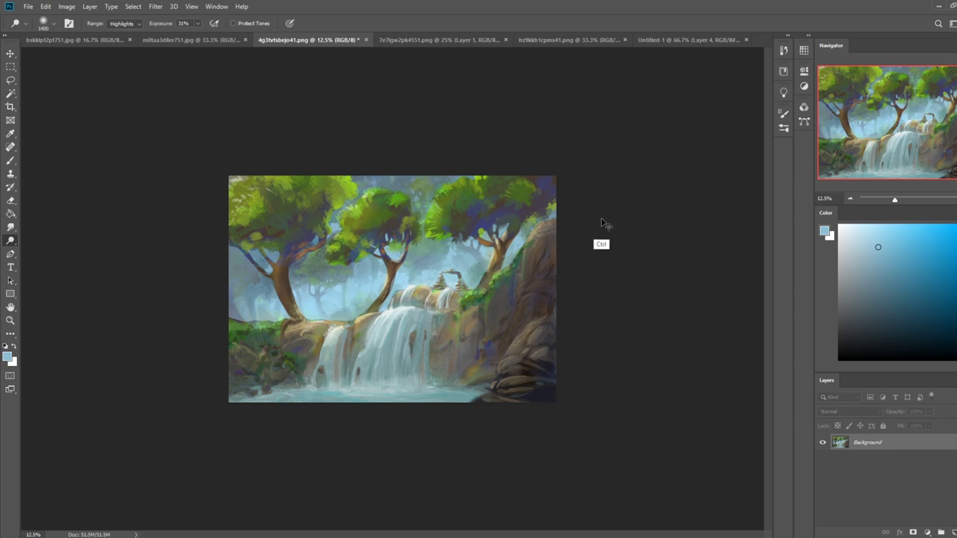
Invert the selection to the foreground again, switch to the Brush tool and hide the selection outline.
key("m")
right_click(543, 246)
left_click(546, 262)
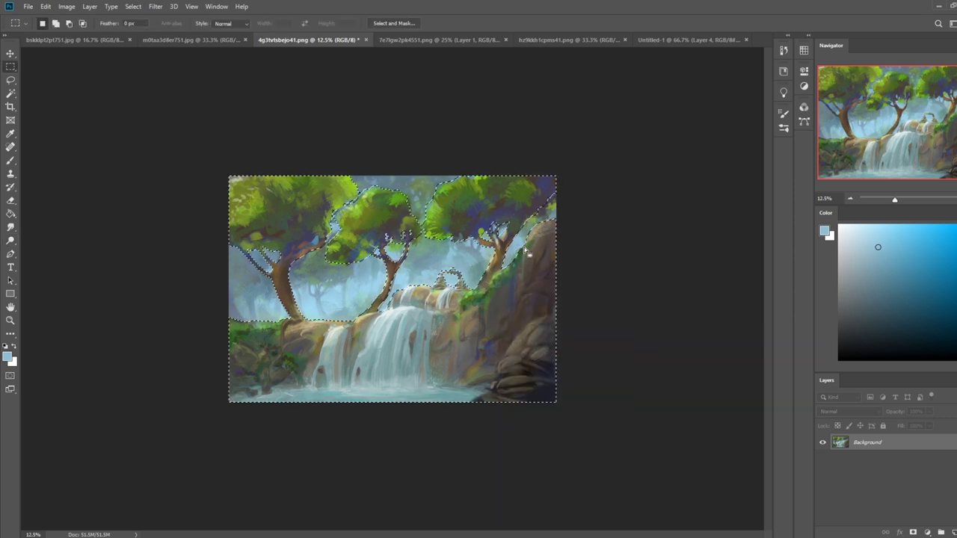
key("b")
key("ctrl+h")
Sample the foliage colour and shift its hue to a cooler green for the foreground colour.
left_click(457, 247, "alt")
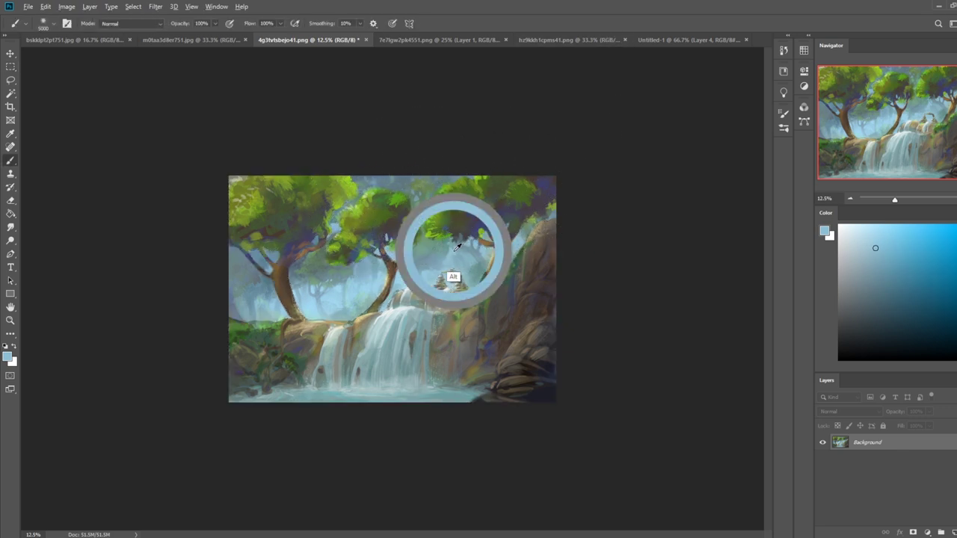
left_click(359, 285, "alt")
left_click(457, 248, "alt")
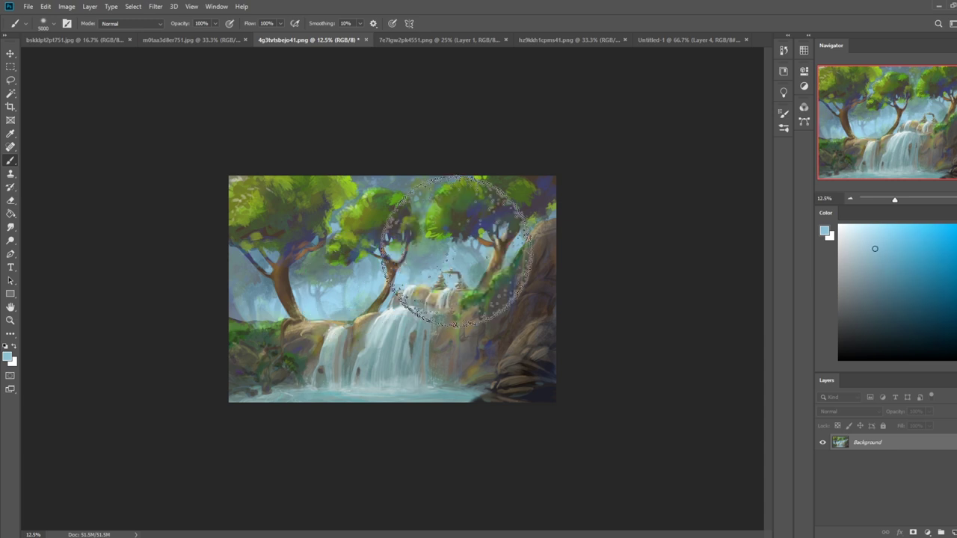
left_click(825, 232)
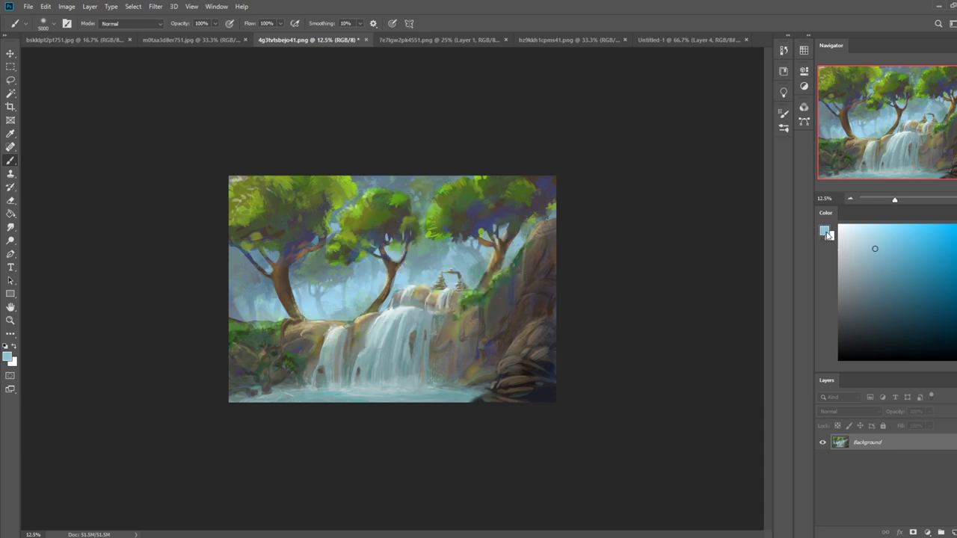
left_click(438, 211)
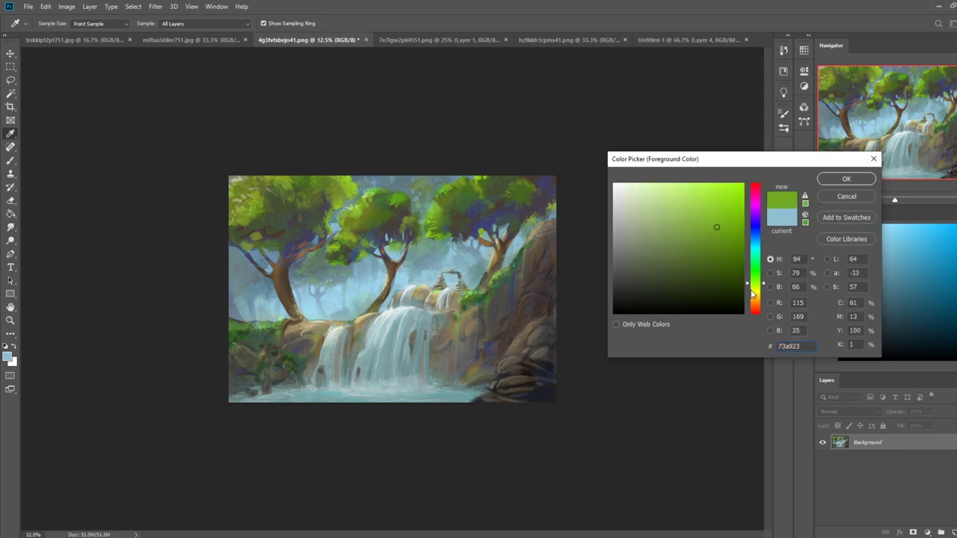
left_click_drag(758, 288, 760, 273)
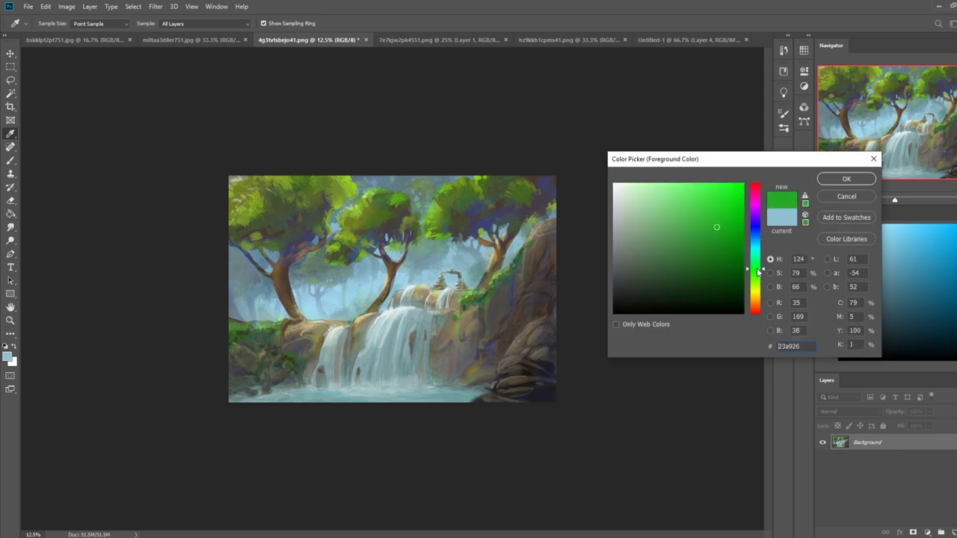
left_click(845, 180)
Tint the tree foliage with cool green and sampled dark blue, using a reduced brush in Color mode at 17% opacity.
key("b")
left_click(128, 23)
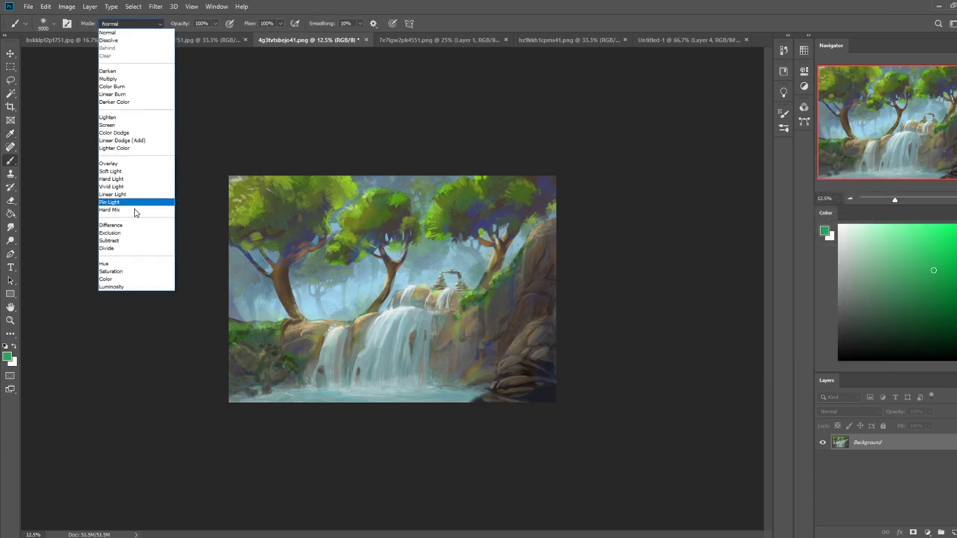
left_click(105, 281)
key("bracketleft")
key("bracketleft")
key("bracketleft")
key("bracketleft")
key("bracketleft")
key("bracketleft")
key("bracketleft")
key("bracketleft")
key("bracketleft")
key("bracketleft")
key("bracketleft")
key("bracketleft")
key("bracketleft")
key("bracketleft")
left_click(214, 23)
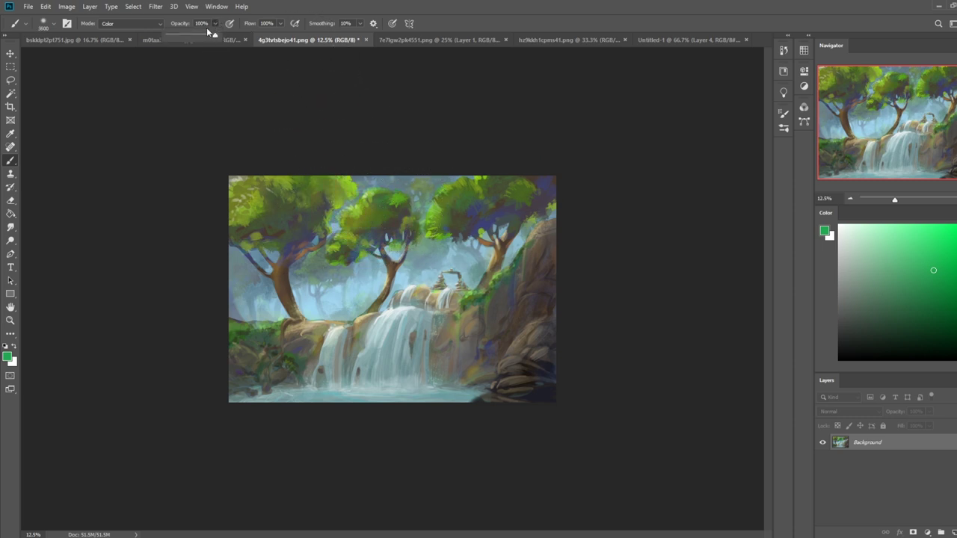
left_click_drag(177, 36, 174, 36)
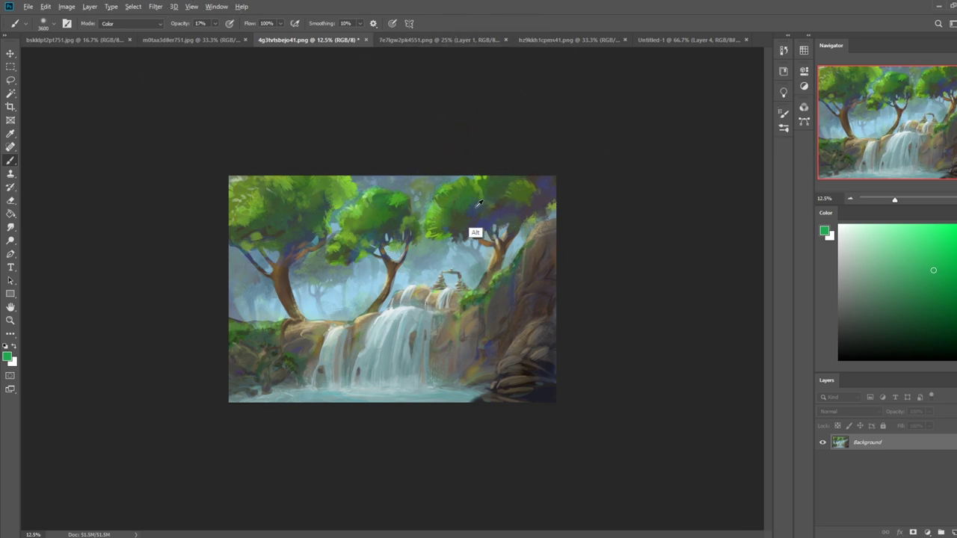
left_click(472, 225, "alt")
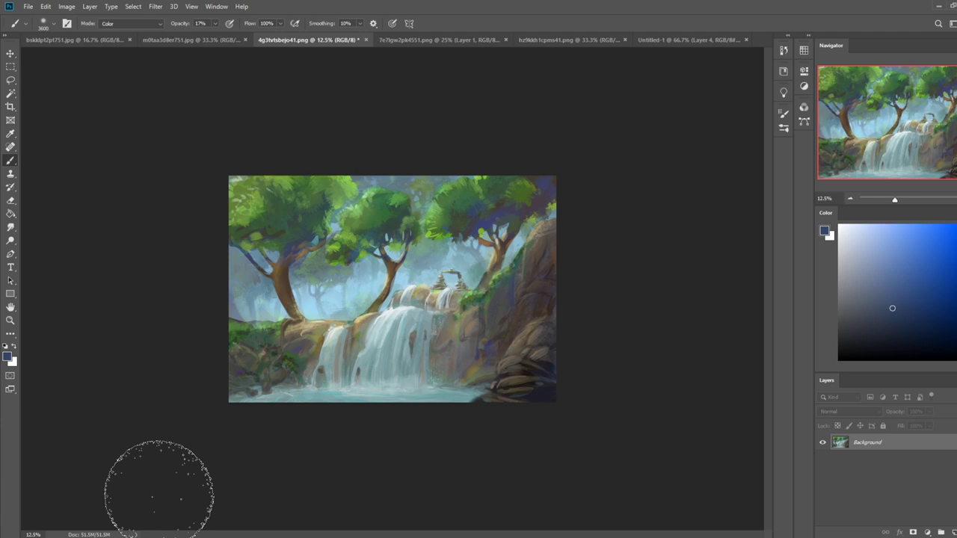
Invert the selection to the misty background and return to the Brush tool.
key("m")
right_click(485, 252)
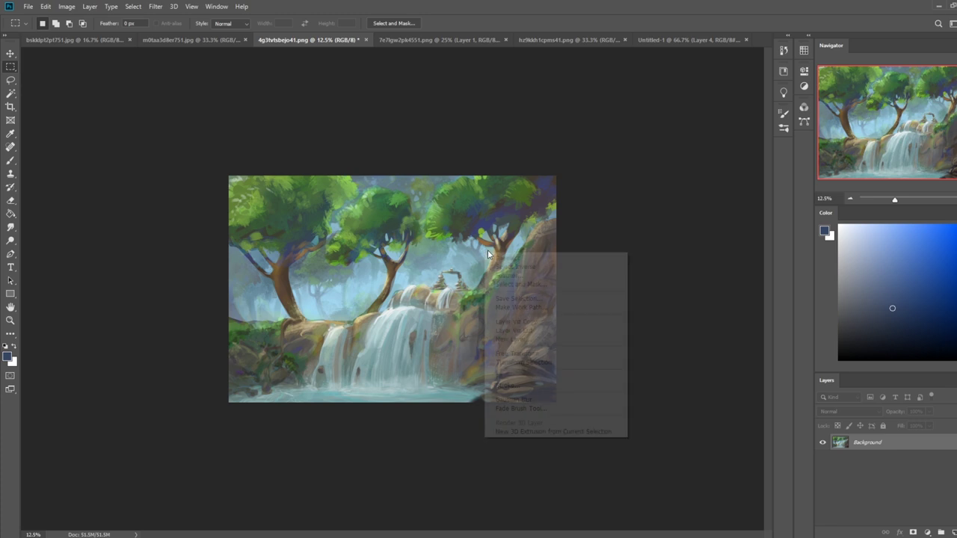
left_click(514, 267)
key("b")
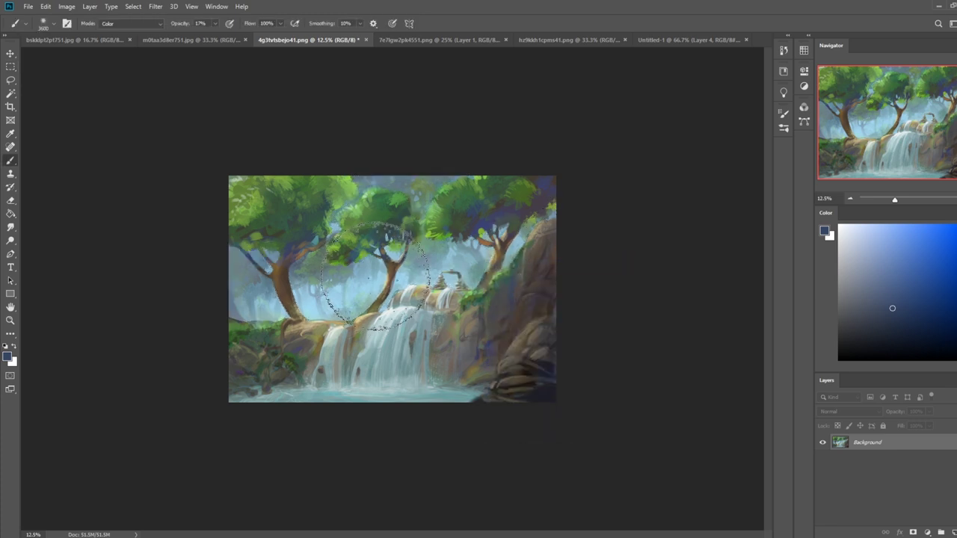
Soften the misty background with sampled light blues, using the brush in Normal mode at 42% opacity.
left_click(357, 287, "alt")
left_click(131, 23)
left_click(115, 31)
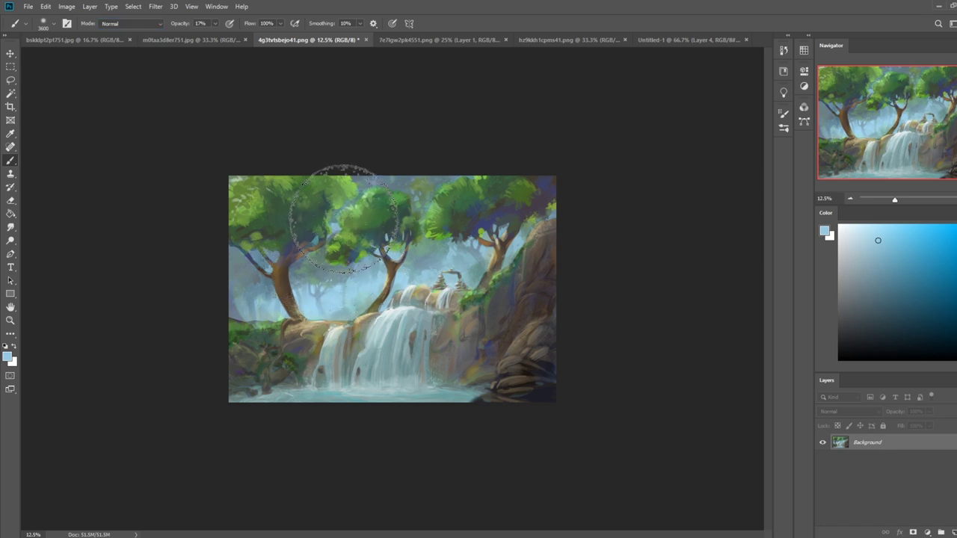
left_click(451, 273, "alt")
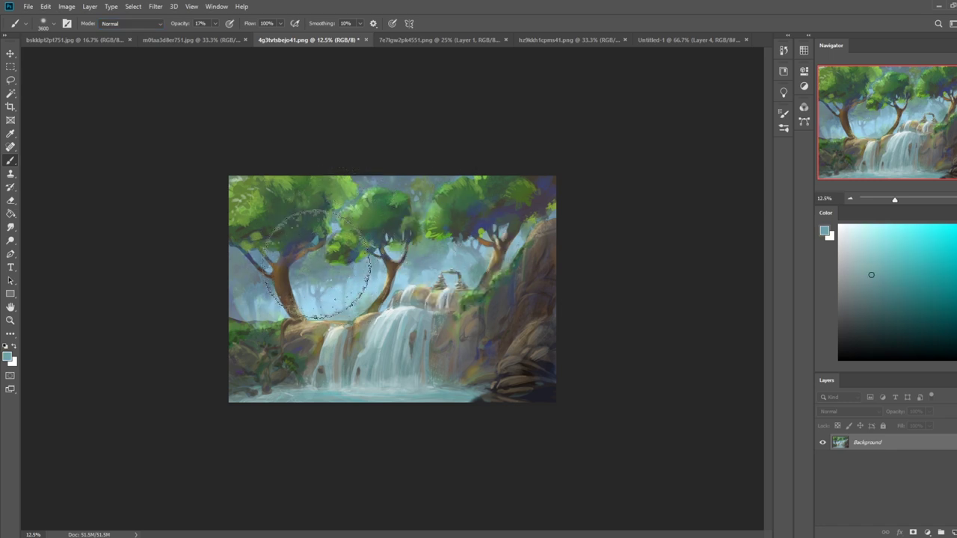
left_click(215, 23)
left_click(224, 36)
left_click(318, 263)
left_click(354, 312, "alt")
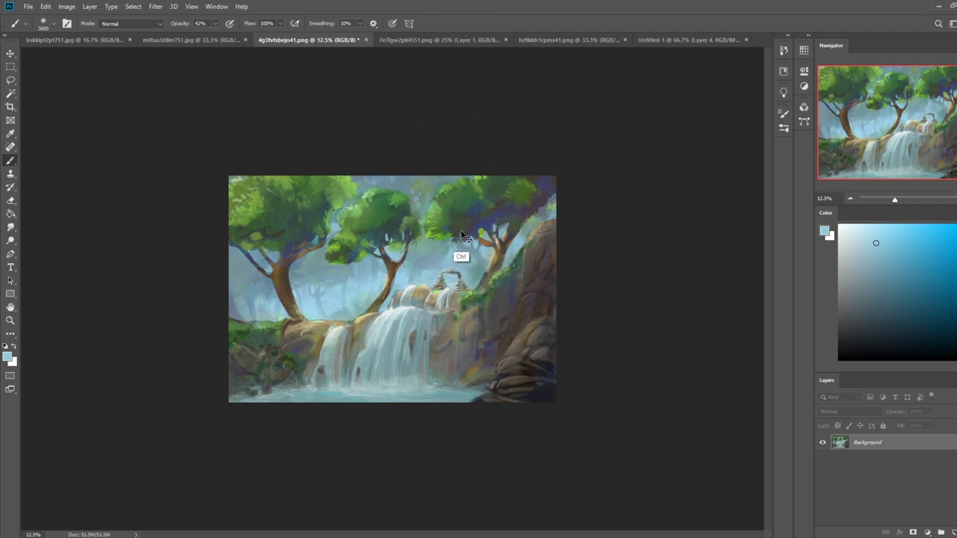
Invert the selection back to the foreground, hide its outline and return to the Brush tool.
key("m")
right_click(395, 240)
left_click(424, 257)
key("ctrl+h")
key("b")
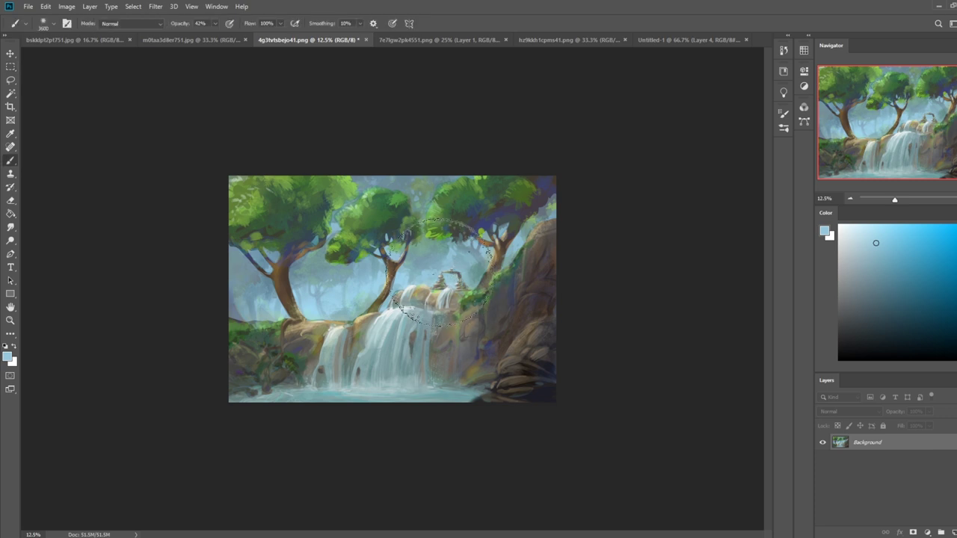
Sample the brown of the middle tree trunk and reduce the brush size to 1600 px.
left_click(395, 264, "alt")
key("bracketleft")
key("bracketleft")
key("bracketleft")
key("bracketleft")
key("bracketleft")
key("bracketleft")
key("bracketleft")
key("bracketleft")
key("bracketleft")
key("bracketleft")
key("bracketleft")
key("bracketleft")
key("bracketleft")
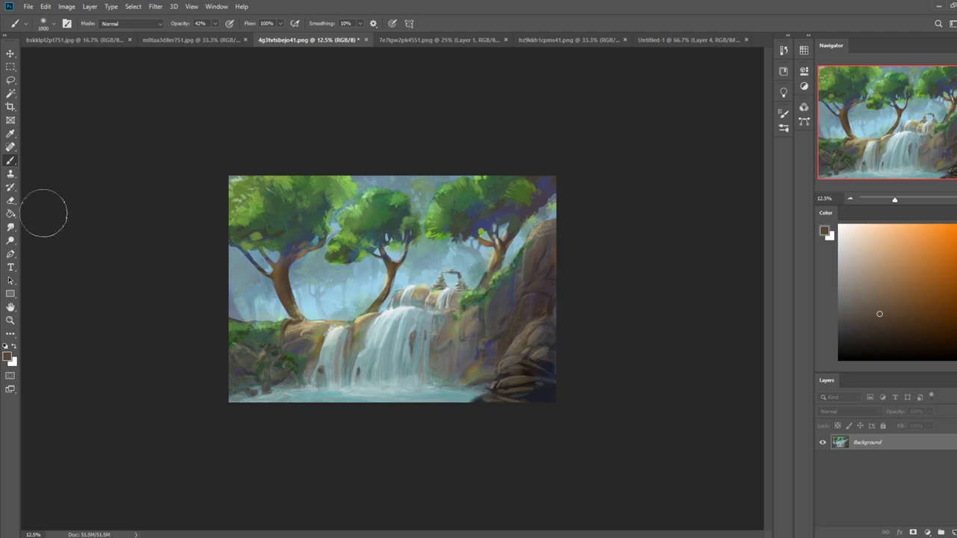
Desaturate the orange tree trunks using the Sponge tool in Desaturate mode at 51% flow.
left_click_drag(10, 240, 38, 260)
left_click(37, 260)
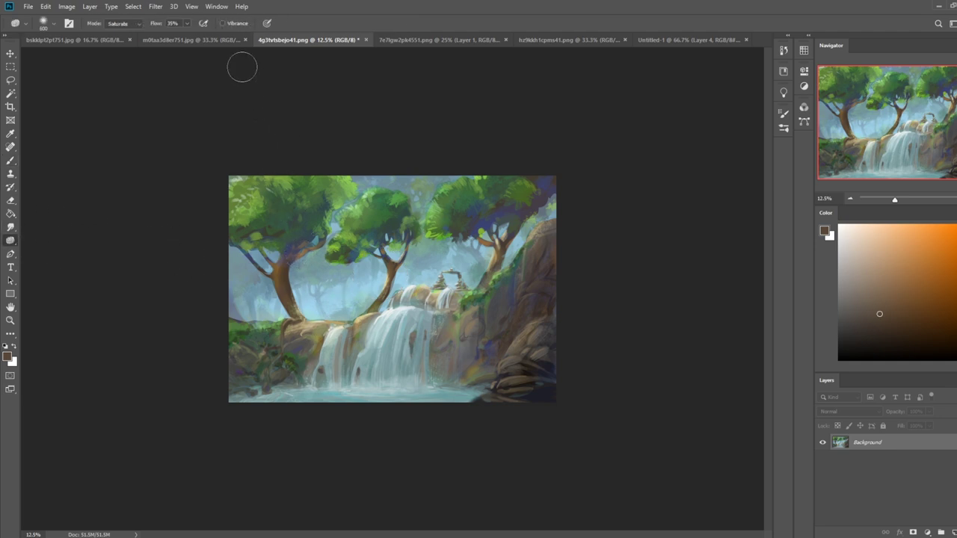
left_click(131, 25)
left_click(135, 35)
left_click(187, 23)
left_click(280, 250)
Paint cream and white highlights on the tree trunks and waterfall edges with a 125 px textured brush at 100% opacity.
left_click_drag(956, 349, 956, 344)
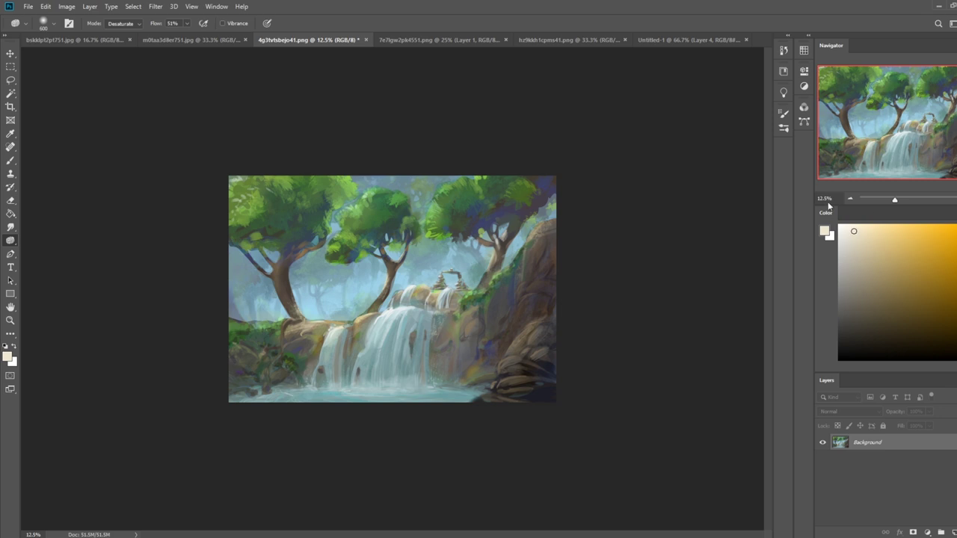
key("b")
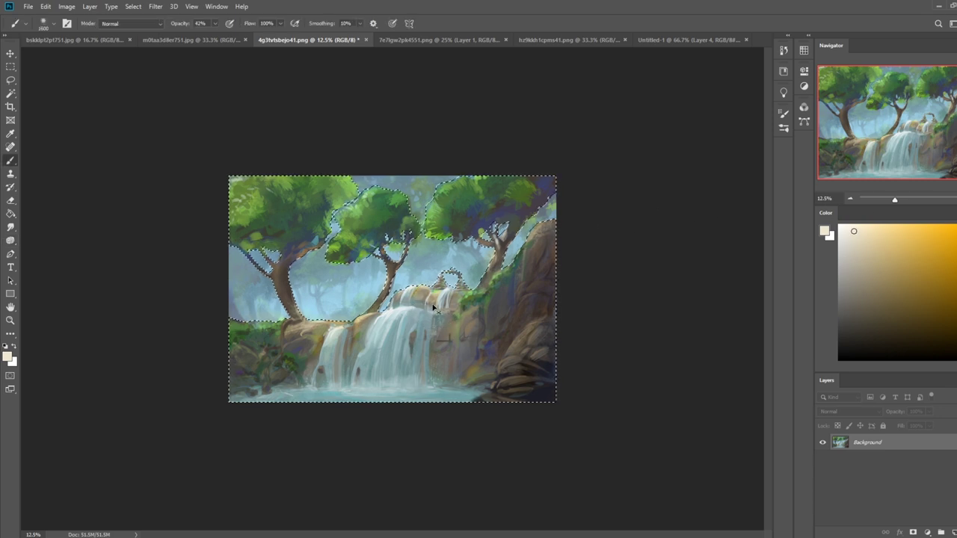
right_click(459, 287)
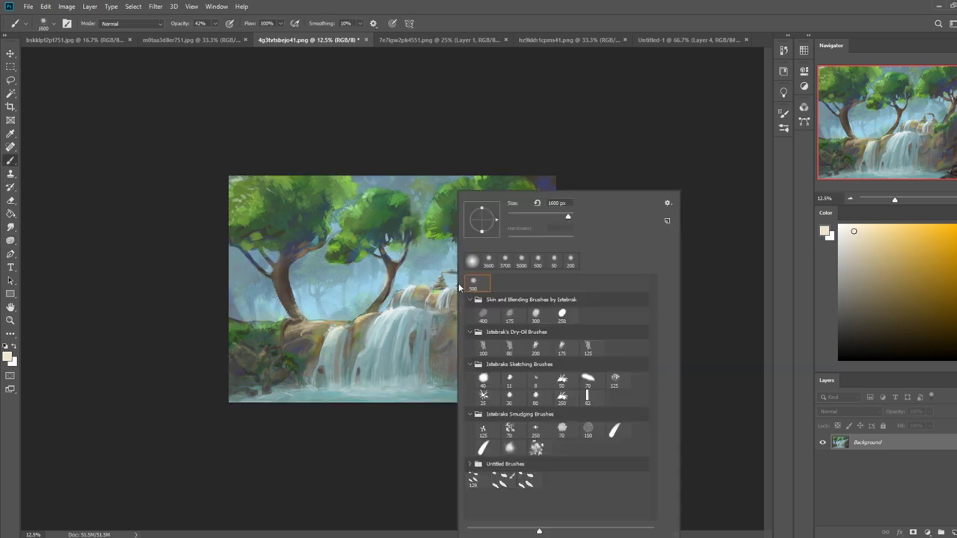
double_click(511, 347)
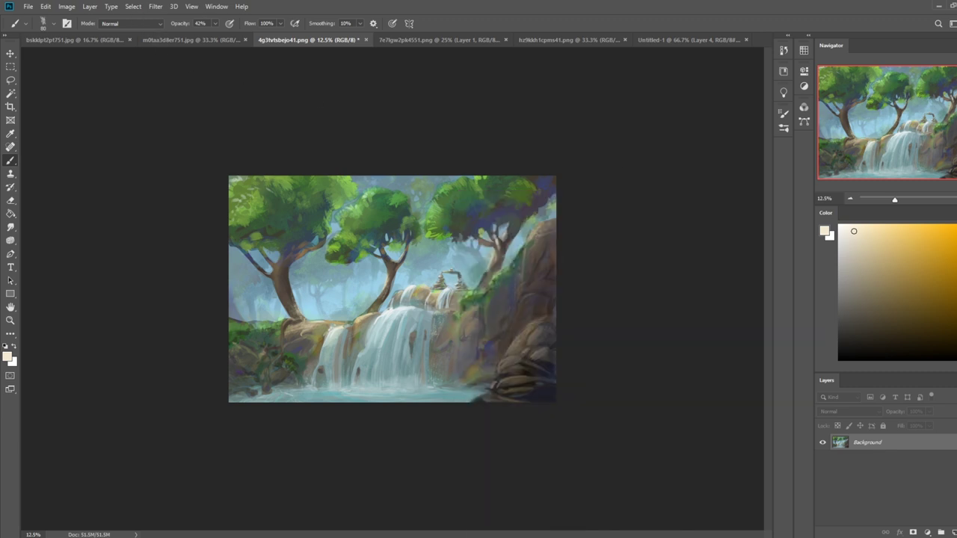
left_click(215, 23)
right_click(358, 230)
double_click(437, 398)
key("ctrl")
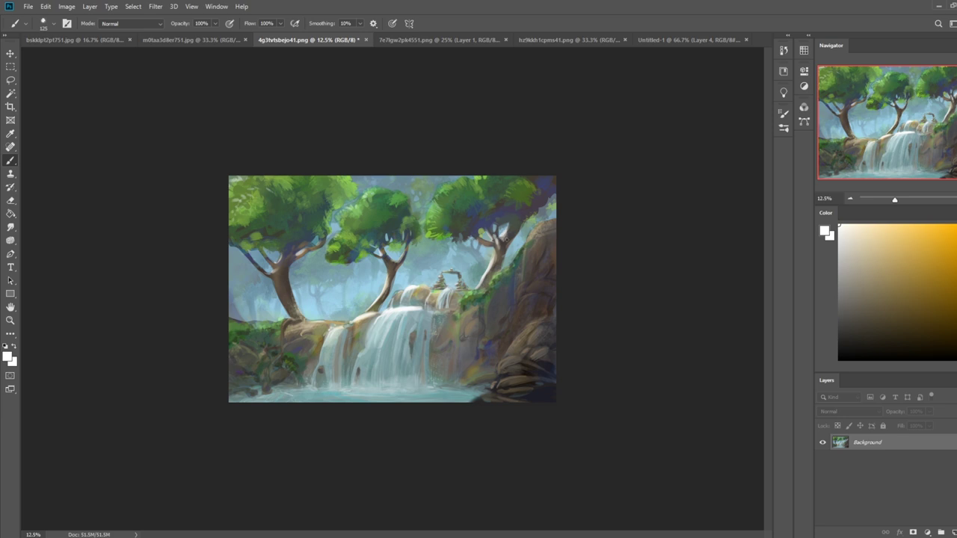
left_click(412, 337, "alt")
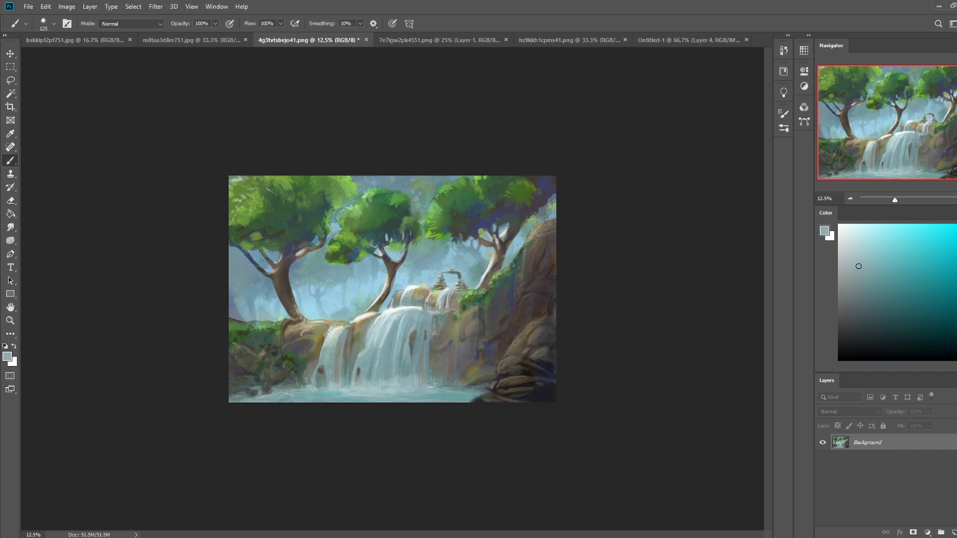
Lasso the pool at the base of the waterfall and sample a pale blue-grey from the falls for the brush.
key("ctrl+minus")
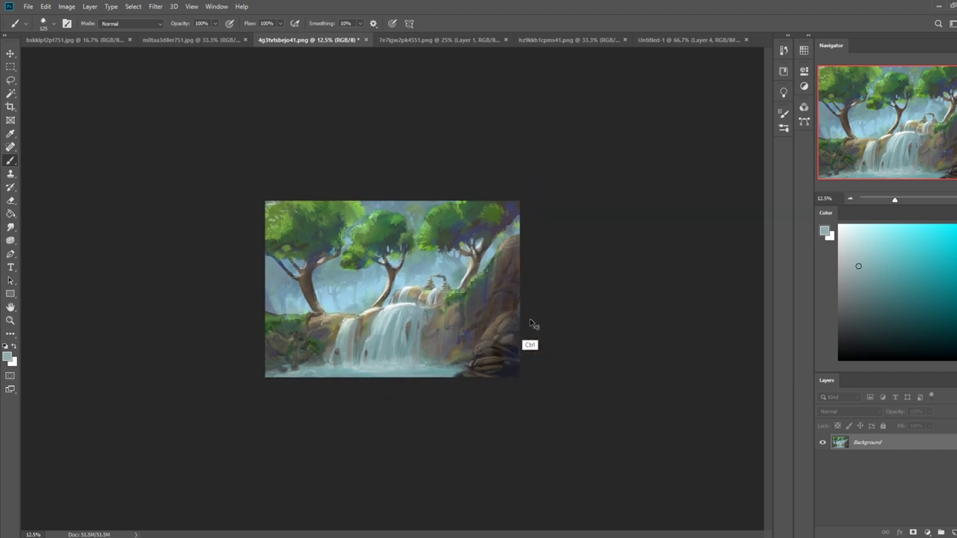
key("l")
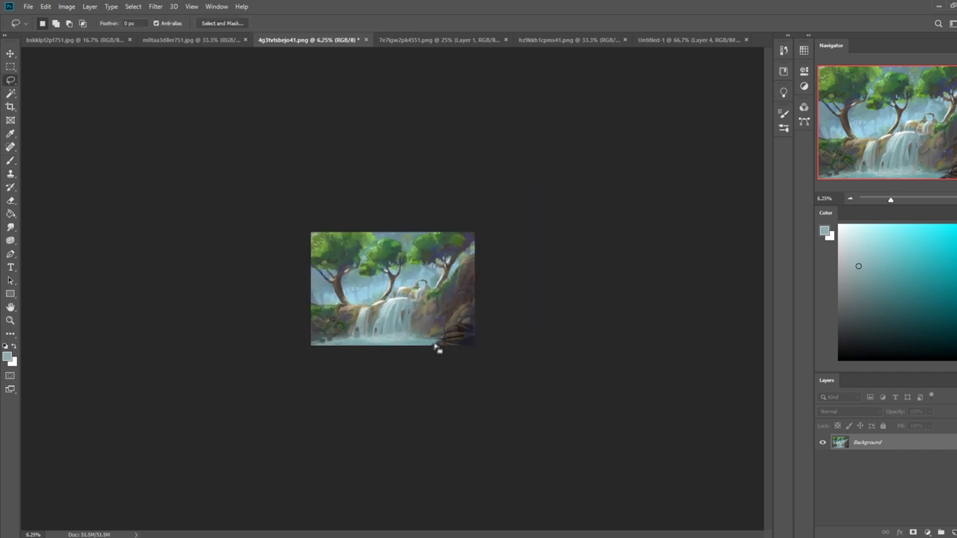
left_click_drag(439, 340, 391, 342)
key("b")
left_click(395, 320, "alt")
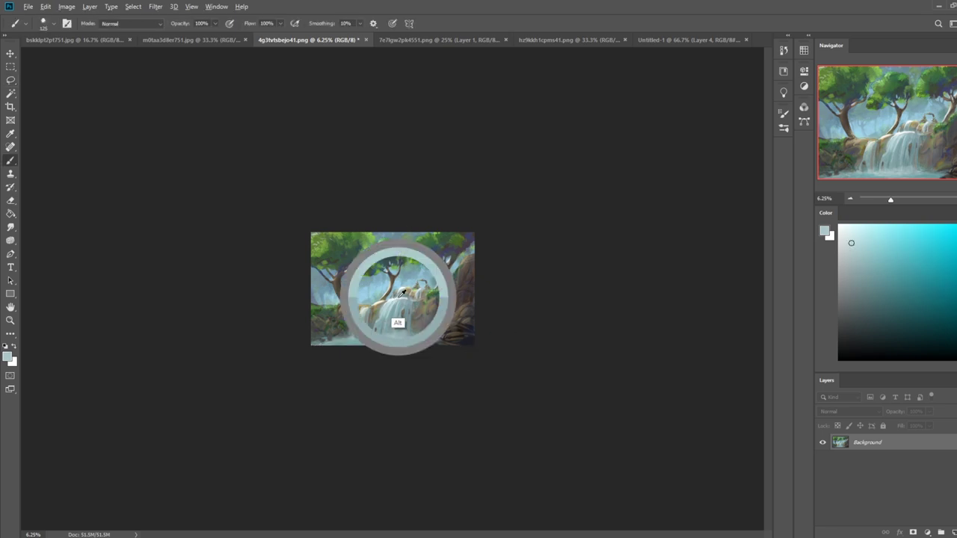
Brighten the selected pool with an enlarged Dodge brush set to Highlights at 31% exposure.
right_click(15, 245)
left_click(45, 238)
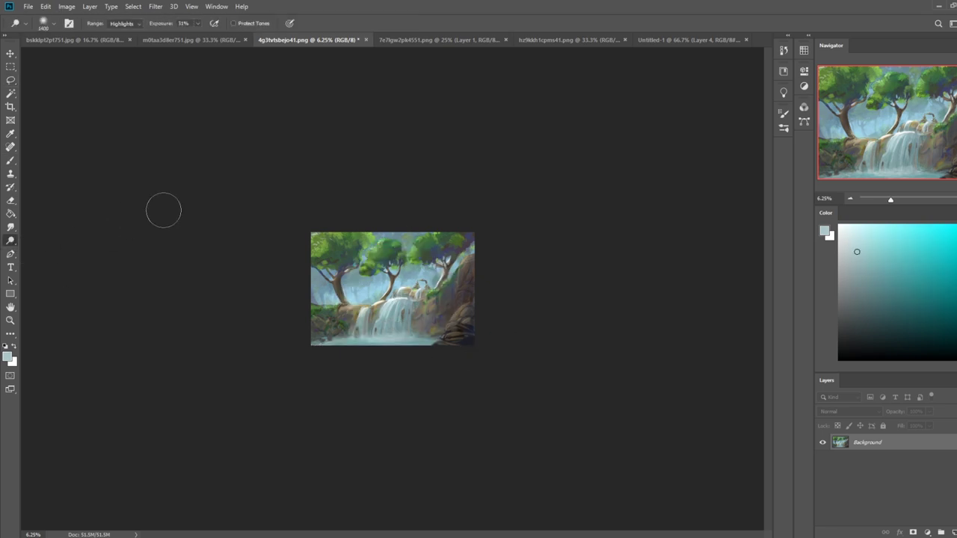
key("bracketright")
key("bracketright")
key("bracketright")
key("bracketright")
key("bracketright")
key("bracketright")
key("bracketright")
key("bracketright")
key("bracketright")
key("bracketright")
key("bracketright")
key("bracketright")
left_click_drag(447, 348, 293, 297)
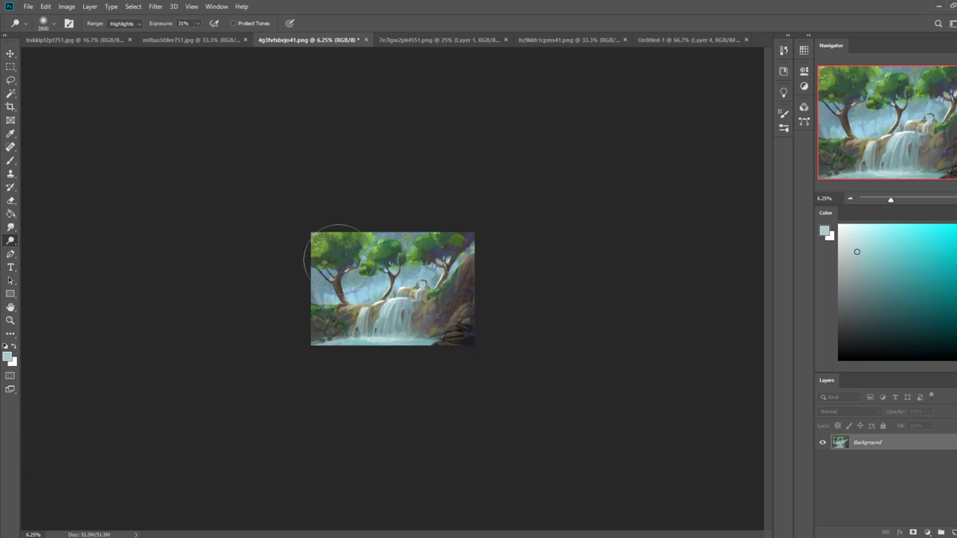
left_click_drag(479, 342, 315, 344)
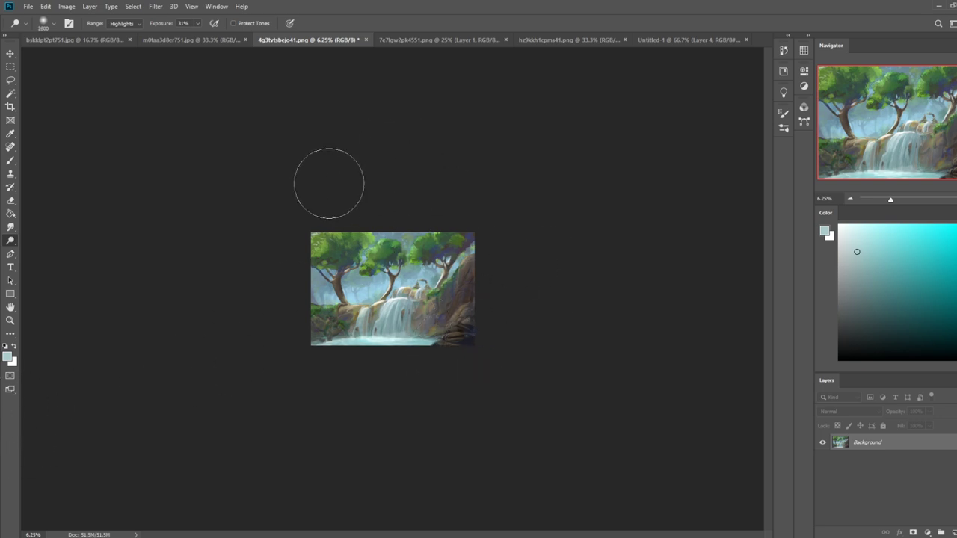
Raise the Dodge exposure to 61% and brighten the pool further.
left_click(197, 24)
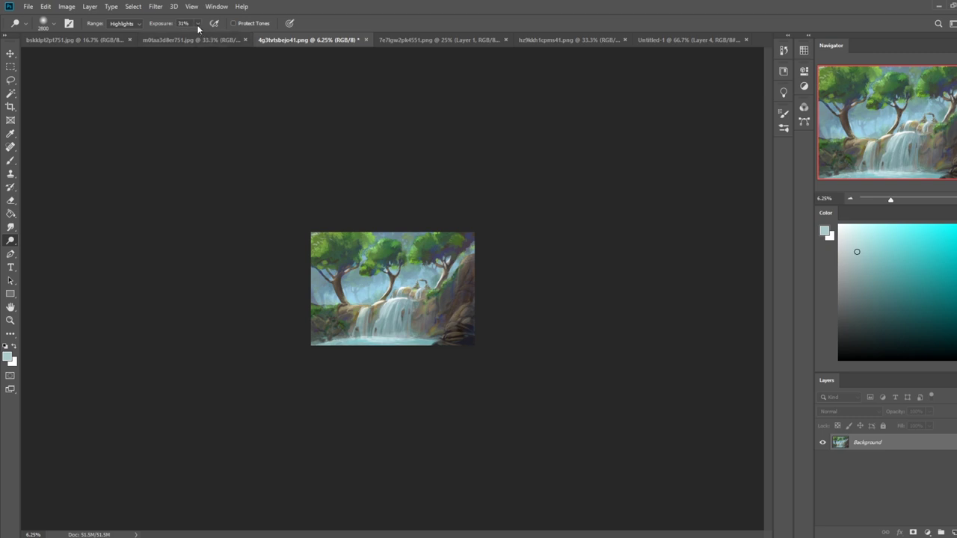
left_click_drag(203, 36, 216, 36)
left_click_drag(461, 339, 382, 338)
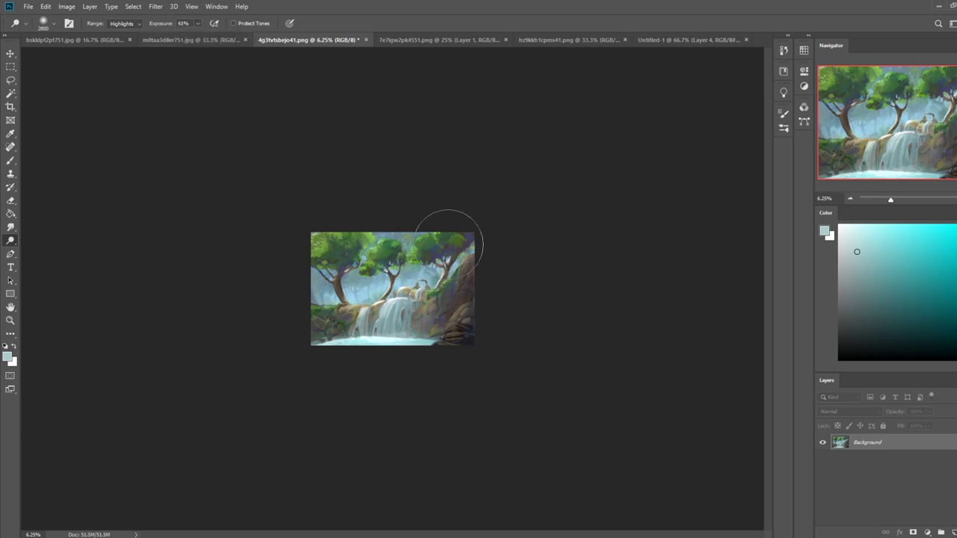
Lighten the pool in near-white with a large soft brush at 30% opacity, undoing a first stroke made at 100% opacity.
key("b")
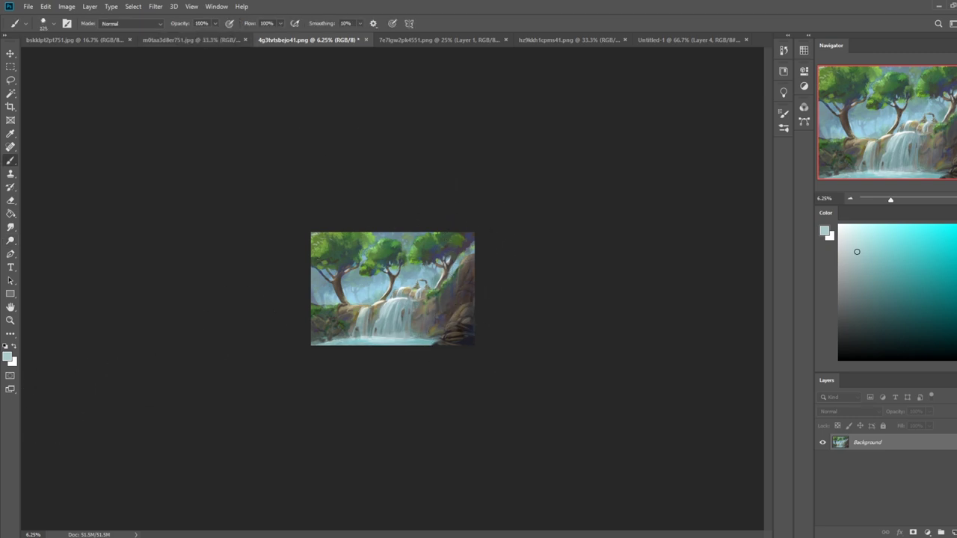
right_click(440, 298)
left_click(851, 237)
key("bracketright")
key("bracketright")
key("bracketright")
left_click_drag(452, 344, 13, 464)
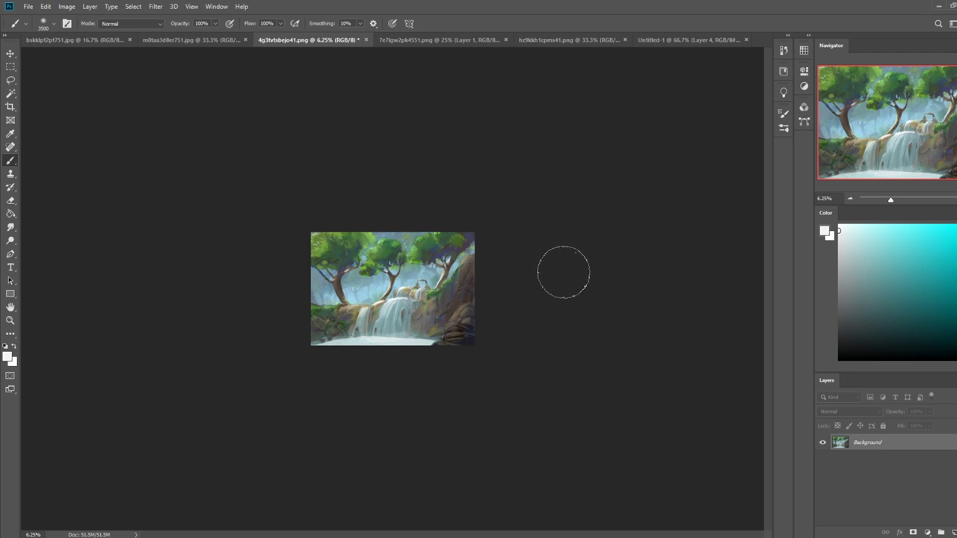
key("ctrl+z")
left_click(454, 343)
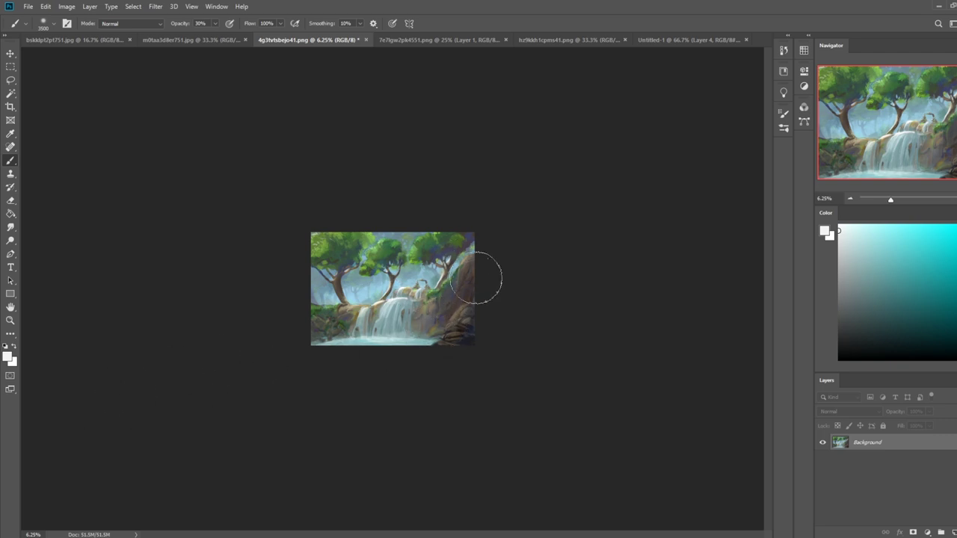
Sample a dark brown from the rocks beside the waterfall for the brush.
key("alt")
left_click(448, 306, "alt")
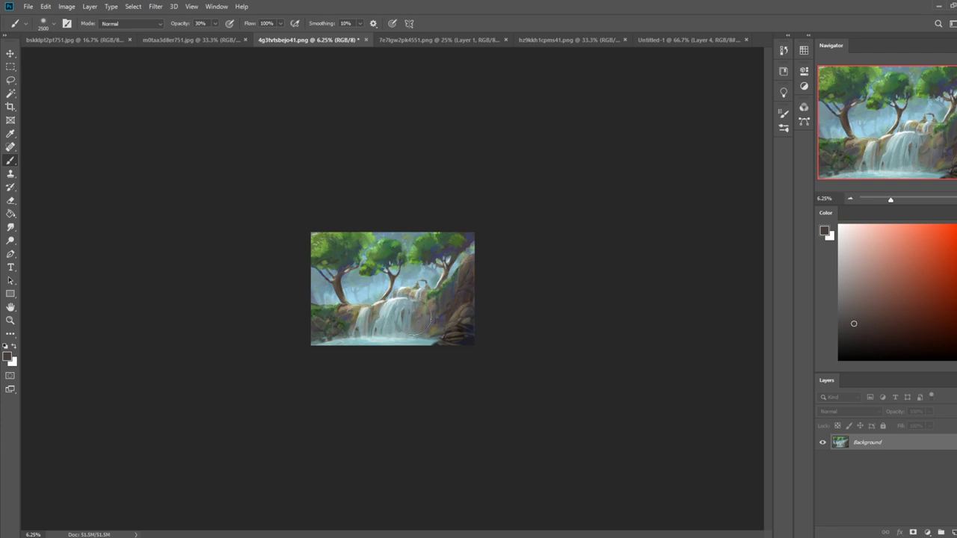
key("m")
right_click(396, 276)
key("Escape")
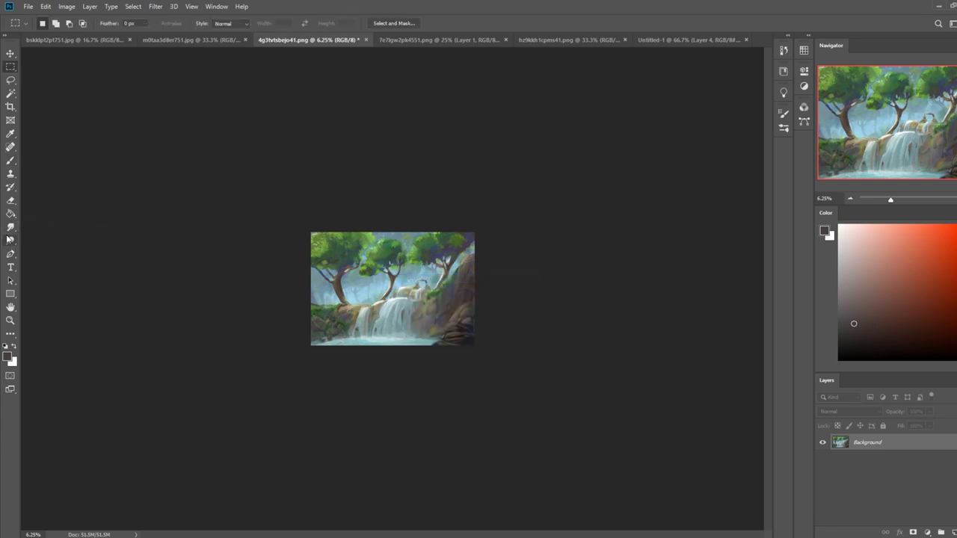
Resize the whole image to 2500 pixels wide, keeping its proportions.
key("r")
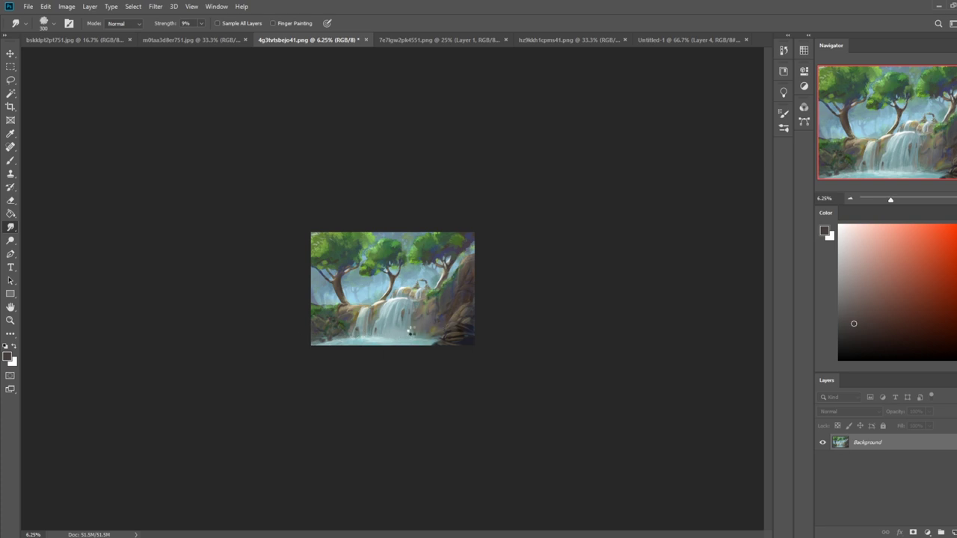
left_click(68, 7)
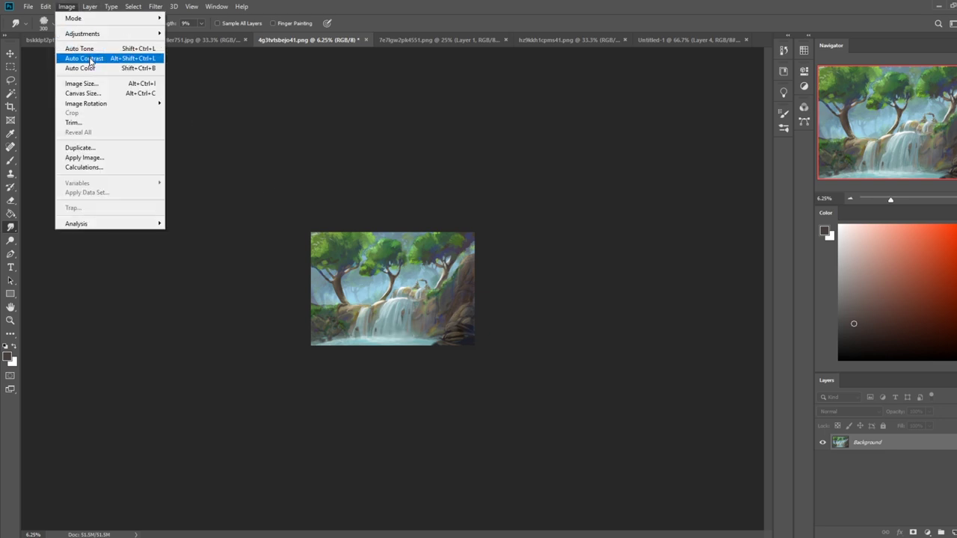
left_click(98, 87)
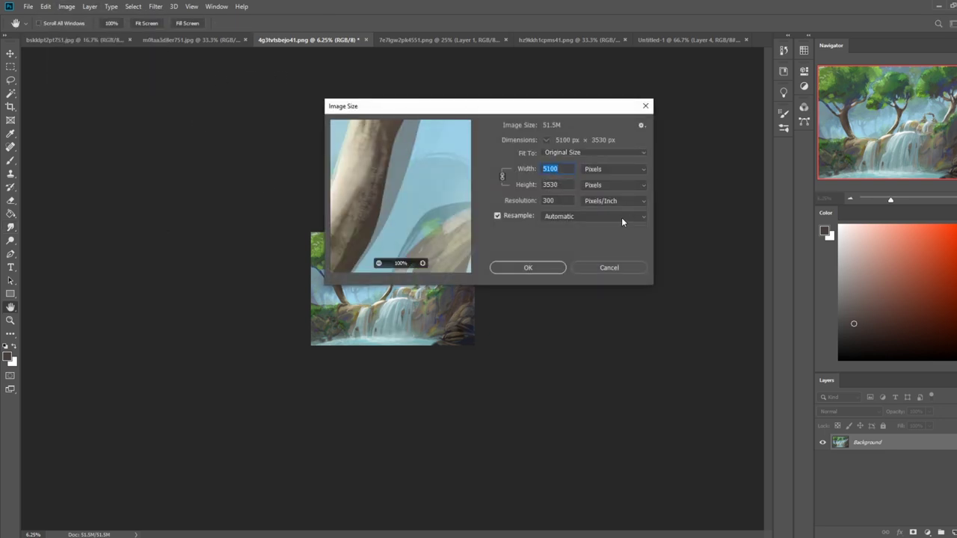
type("2500")
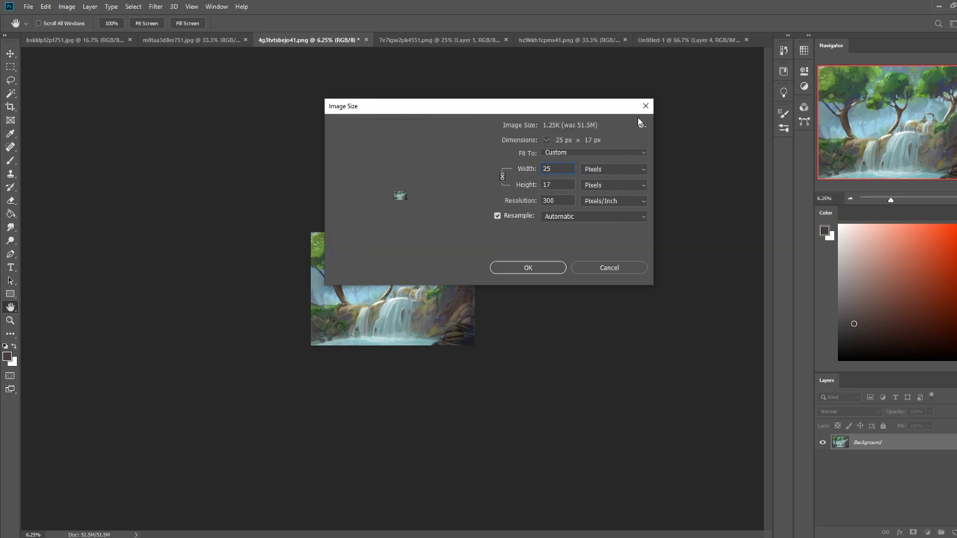
left_click(536, 269)
Smudge the foam where the waterfall meets the pool at 9% strength, undoing one stroke.
key("ctrl+plus")
key("ctrl+plus")
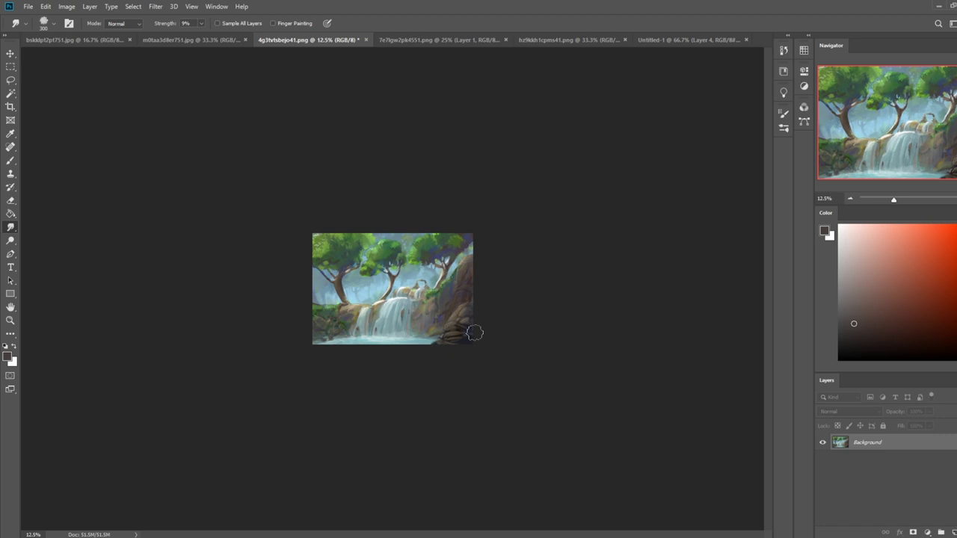
key("ctrl+plus")
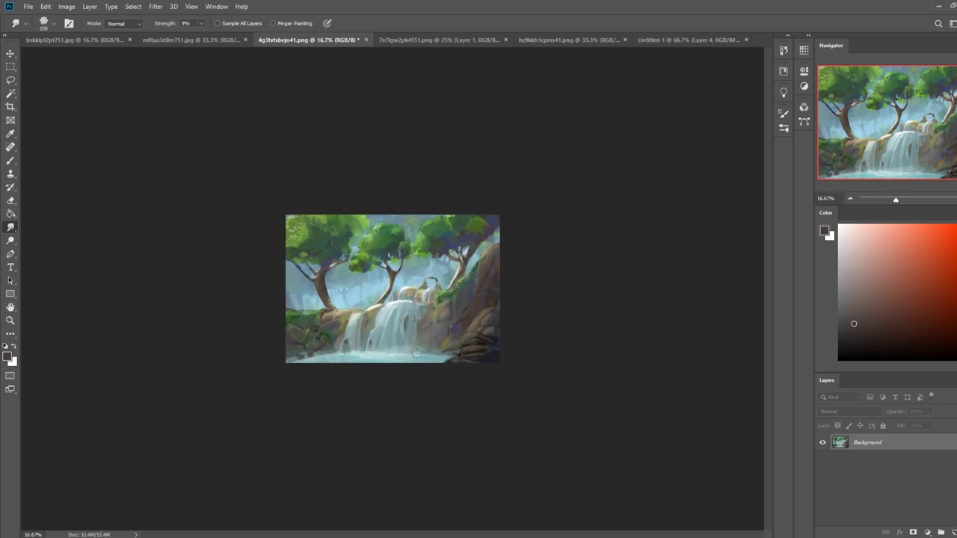
left_click_drag(358, 353, 317, 349)
key("ctrl+z")
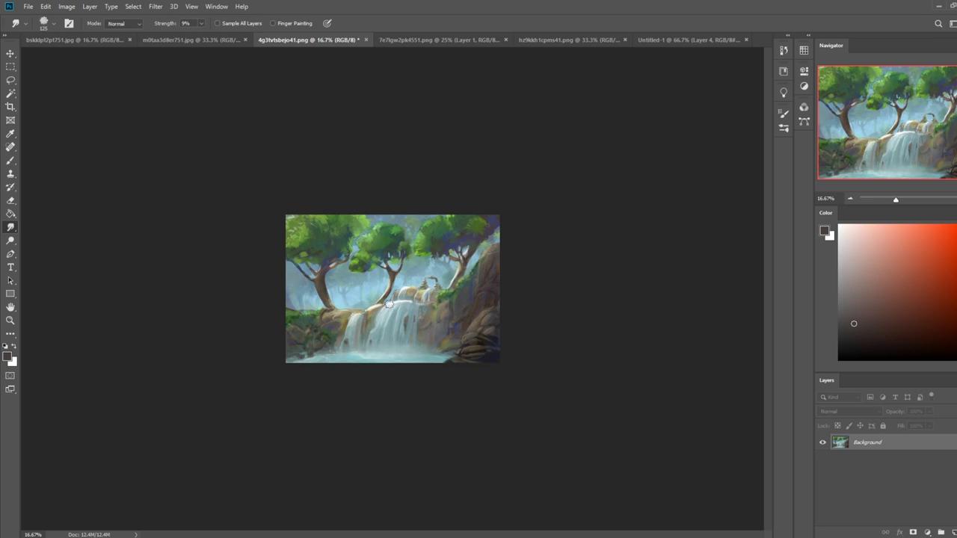
Paint soft white mist at the base of the waterfall with a large brush at 30% opacity.
key("b")
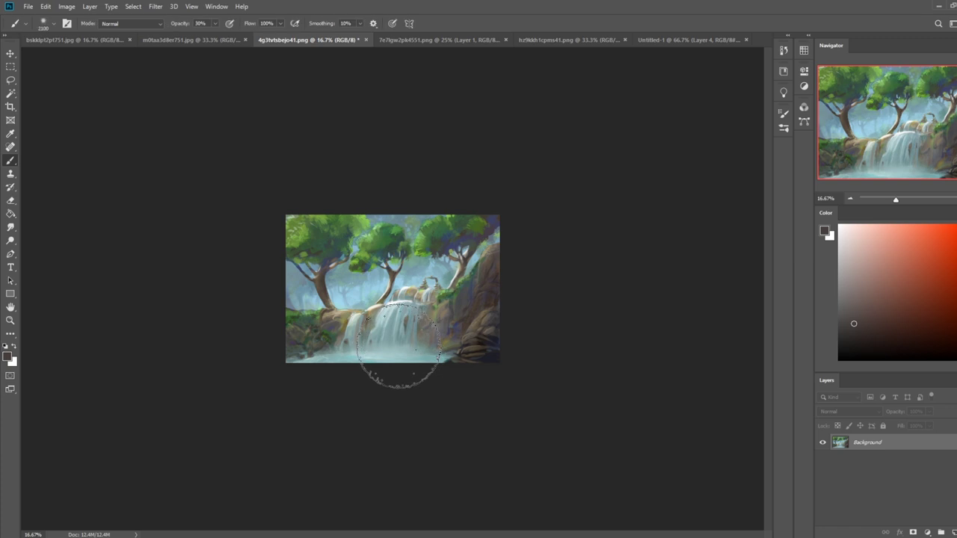
left_click(370, 358, "alt")
left_click(842, 225)
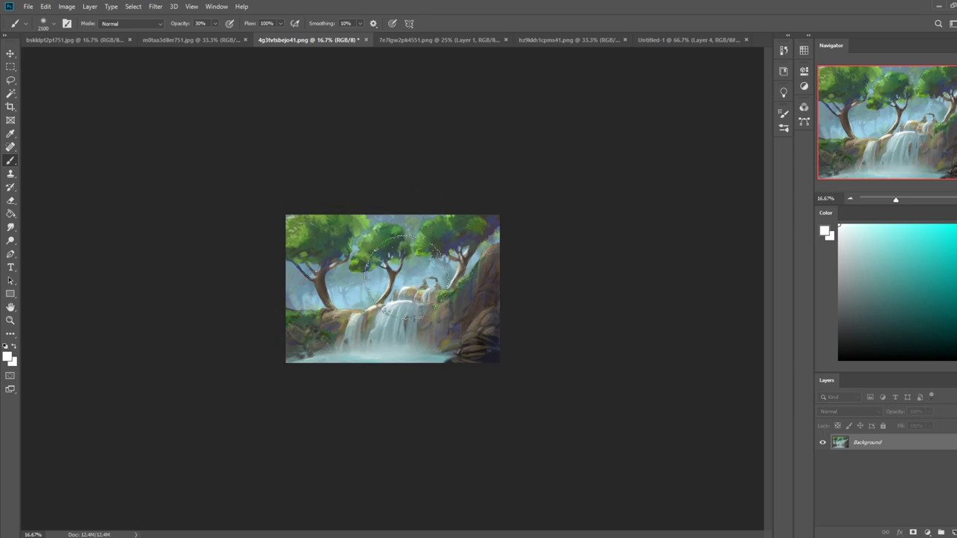
left_click(441, 350)
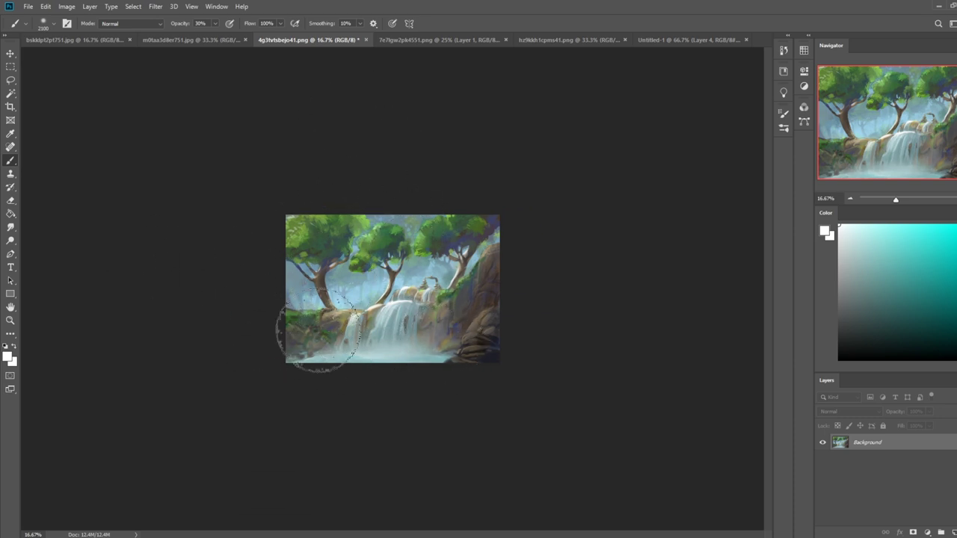
Brighten the base of the waterfall with a much smaller Dodge brush set to Highlights at 61% exposure.
left_click(10, 241)
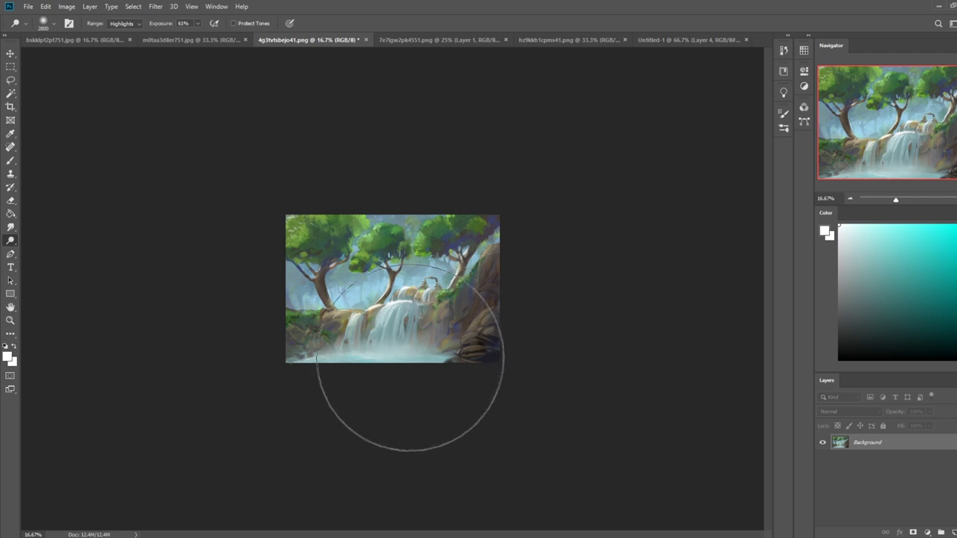
key("bracketleft")
key("bracketleft")
key("bracketleft")
key("bracketleft")
key("bracketleft")
key("bracketleft")
key("bracketleft")
key("bracketleft")
key("bracketleft")
key("bracketleft")
key("bracketleft")
key("bracketleft")
key("bracketleft")
key("bracketleft")
key("bracketleft")
key("bracketleft")
key("bracketleft")
key("bracketleft")
key("bracketleft")
key("bracketleft")
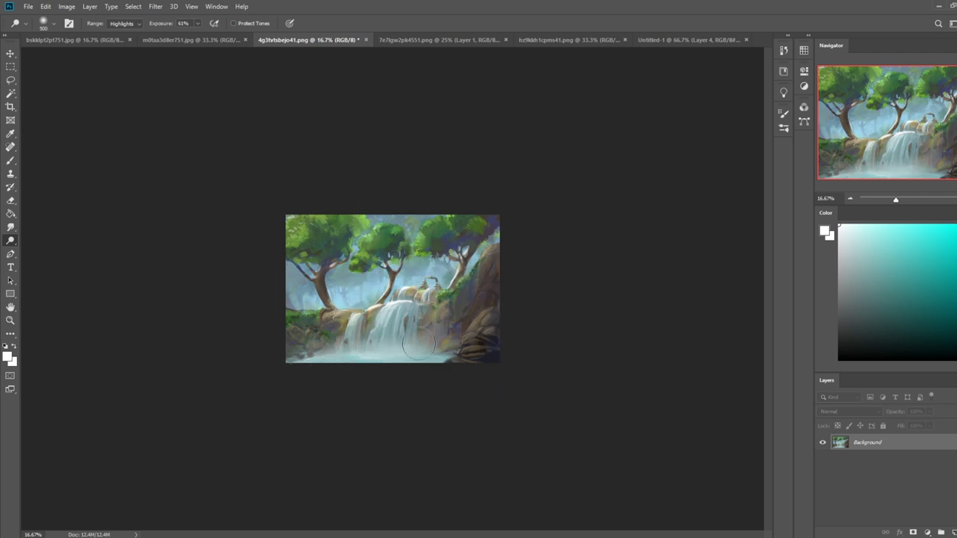
left_click_drag(409, 349, 371, 344)
key("bracketright")
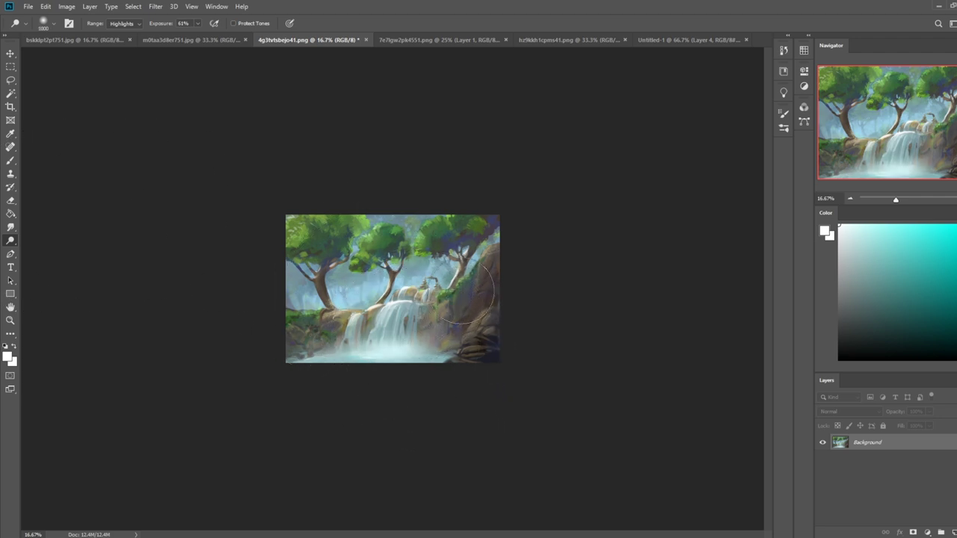
Undo the dodging, try brightening the falls' base and nearby cliff with a size 1000 Dodge brush, and undo those strokes.
key("ctrl+z")
left_click_drag(435, 343, 346, 347)
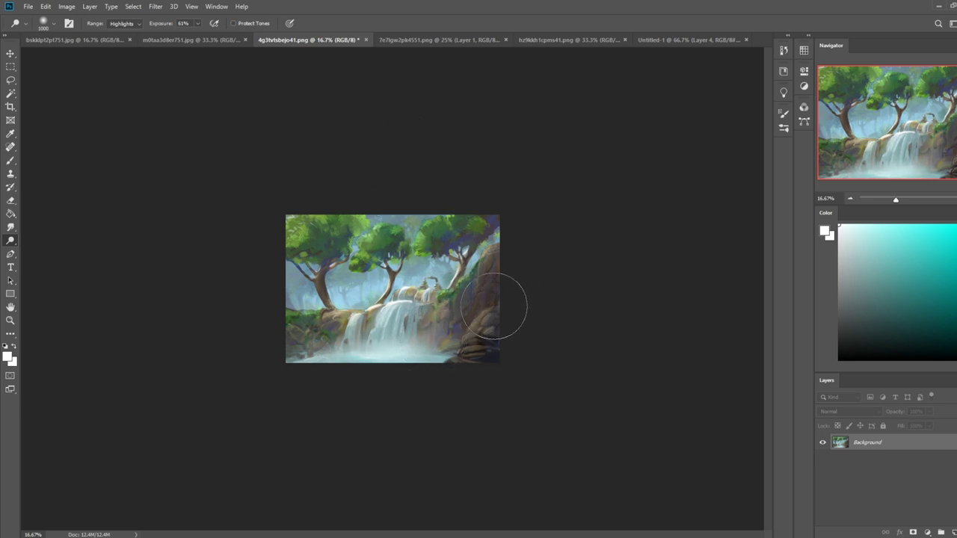
left_click_drag(494, 303, 407, 356)
key("ctrl+z")
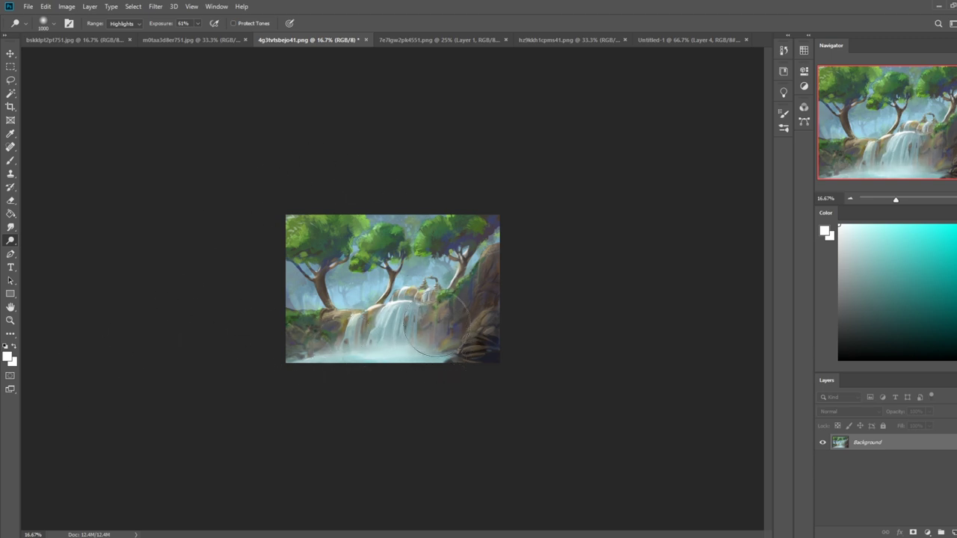
key("ctrl+z")
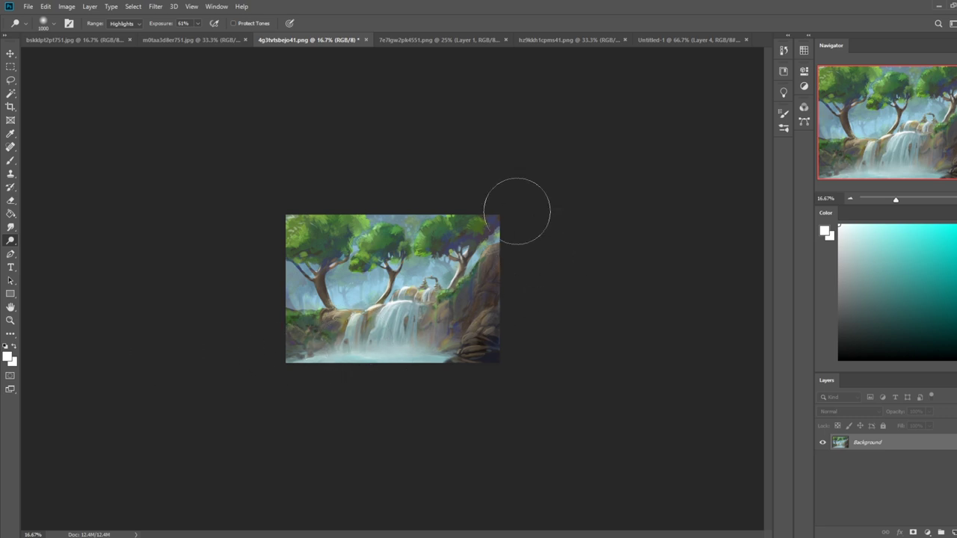
Lasso the dark foreground rocks beside the pool and invert the selection to protect them.
key("l")
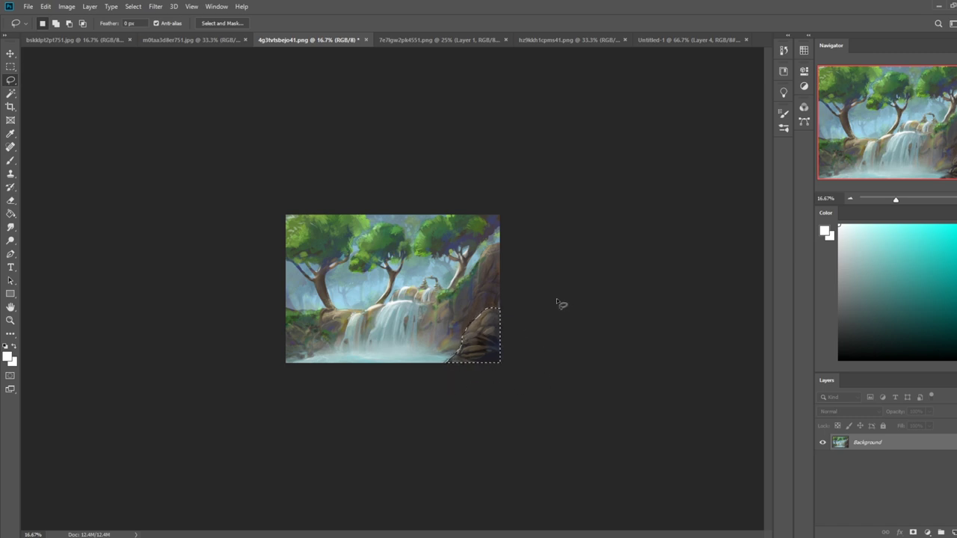
right_click(484, 314)
left_click(514, 329)
Paint mist over the cliff behind the foreground rocks in a pale grey-teal sampled from the pool, at 30% opacity, undoing an excess stroke.
key("b")
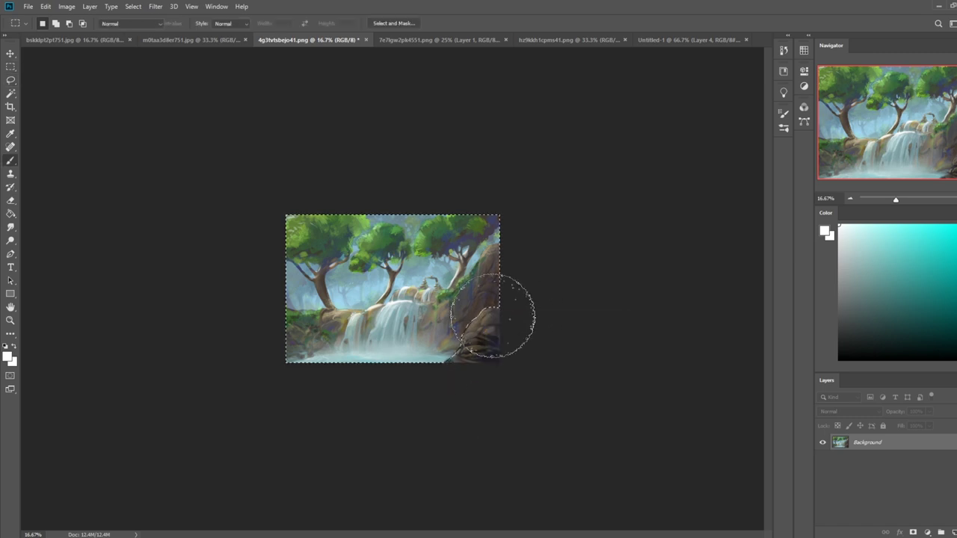
left_click(422, 357, "alt")
left_click_drag(468, 320, 513, 286)
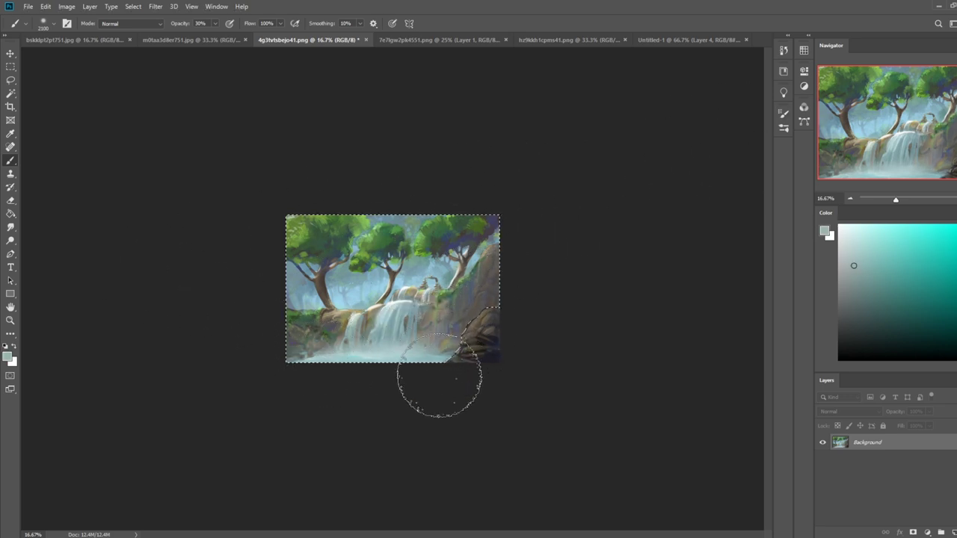
key("ctrl+z")
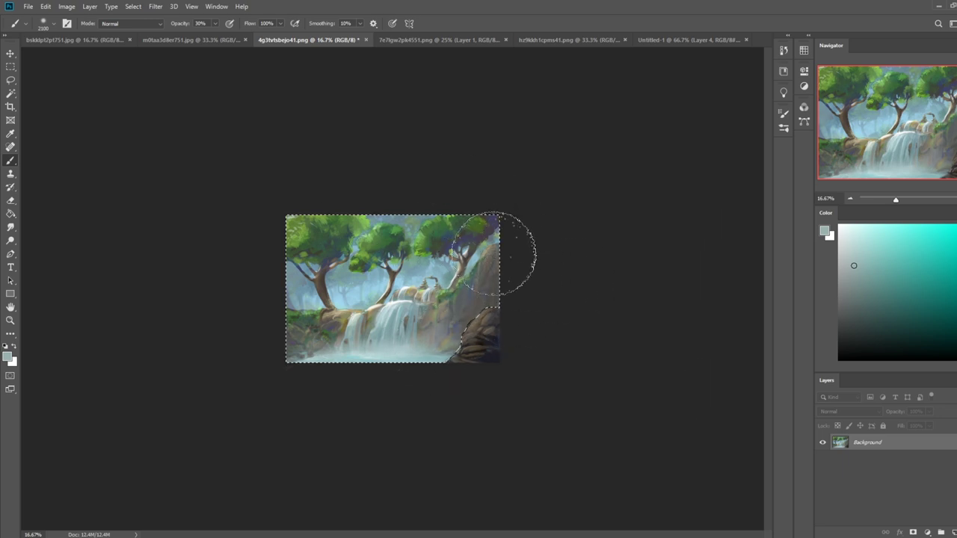
Clear the selection and darken the foreground rocks with a large black brush at 30% opacity.
key("m")
right_click(454, 303)
left_click(481, 313)
key("b")
left_click(499, 353, "alt")
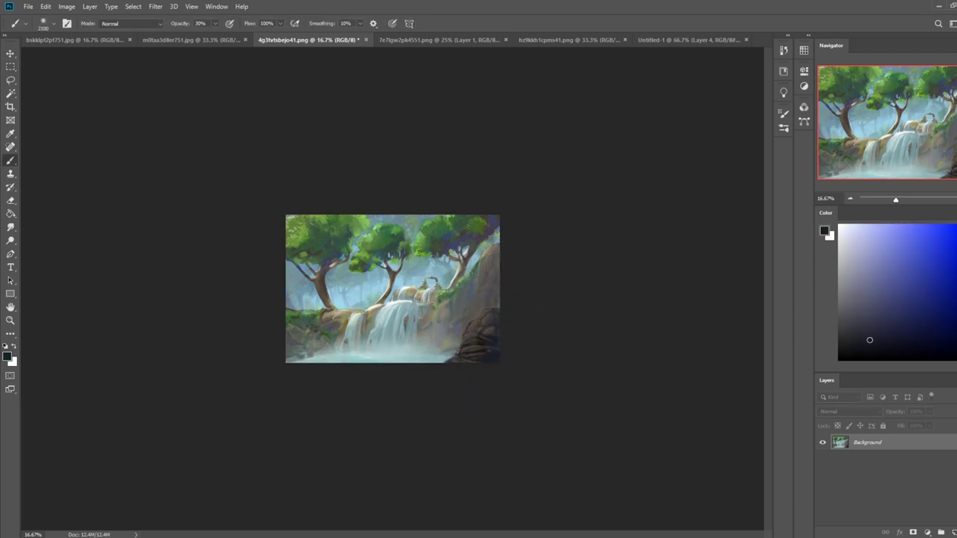
left_click_drag(910, 299, 839, 360)
left_click_drag(438, 367, 467, 389)
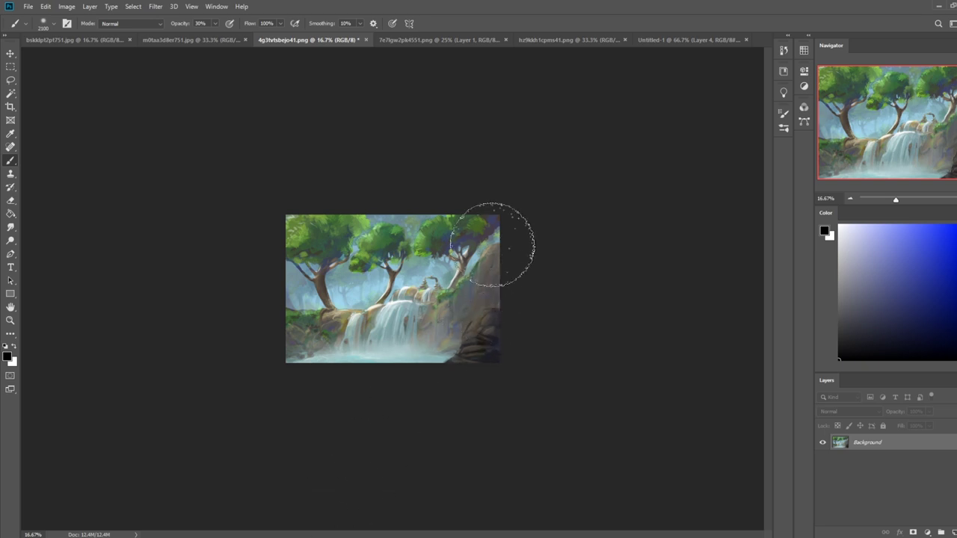
key("l")
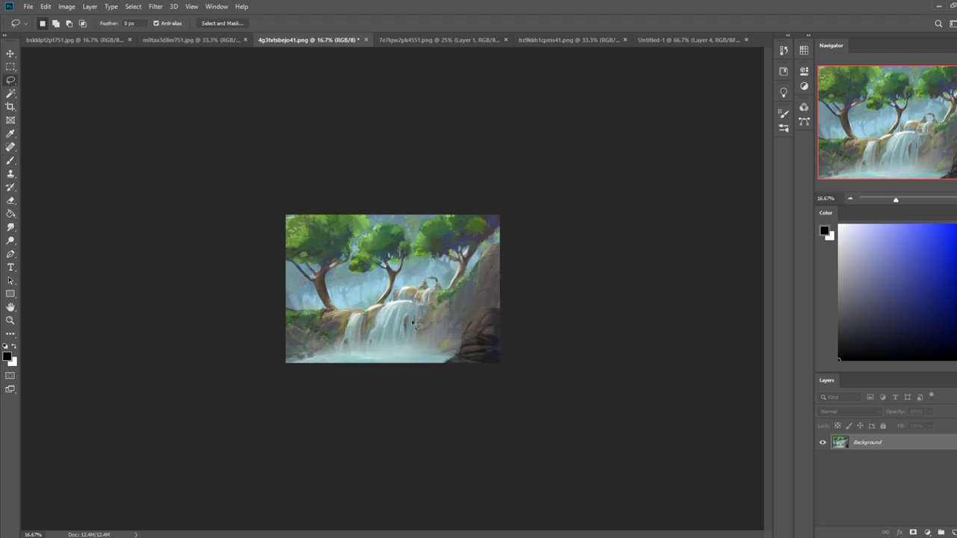
Restore the earlier selection by stepping back in the history to the last brush stroke before the deselection.
key("m")
right_click(458, 324)
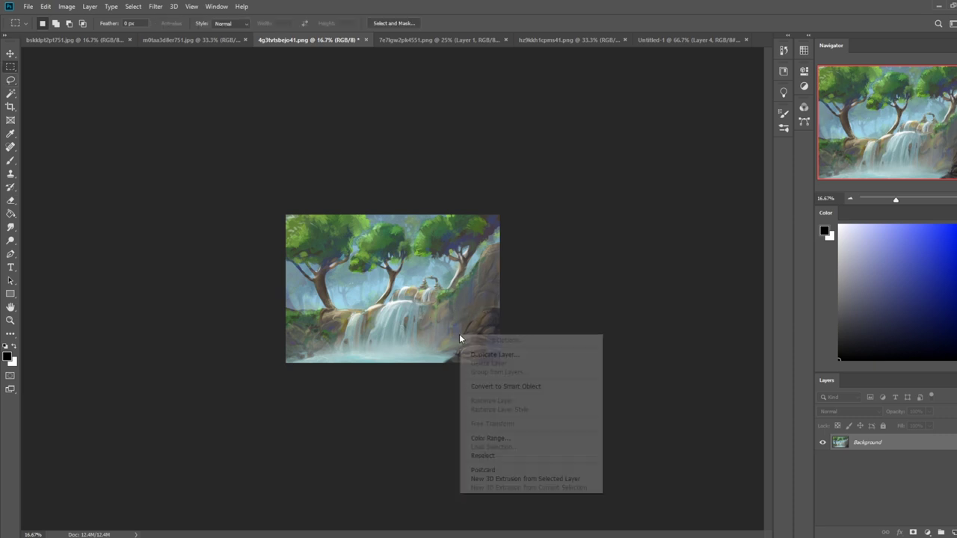
key("Escape")
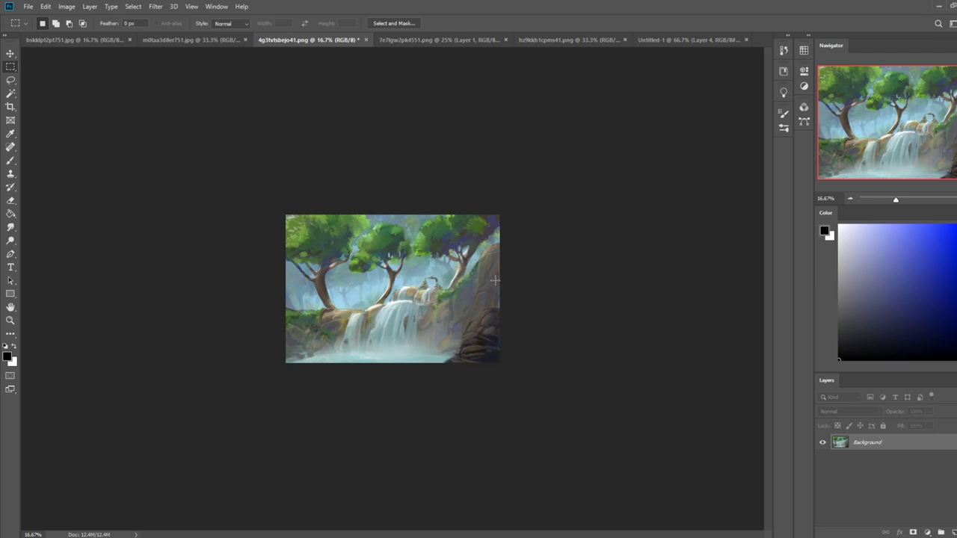
left_click(784, 53)
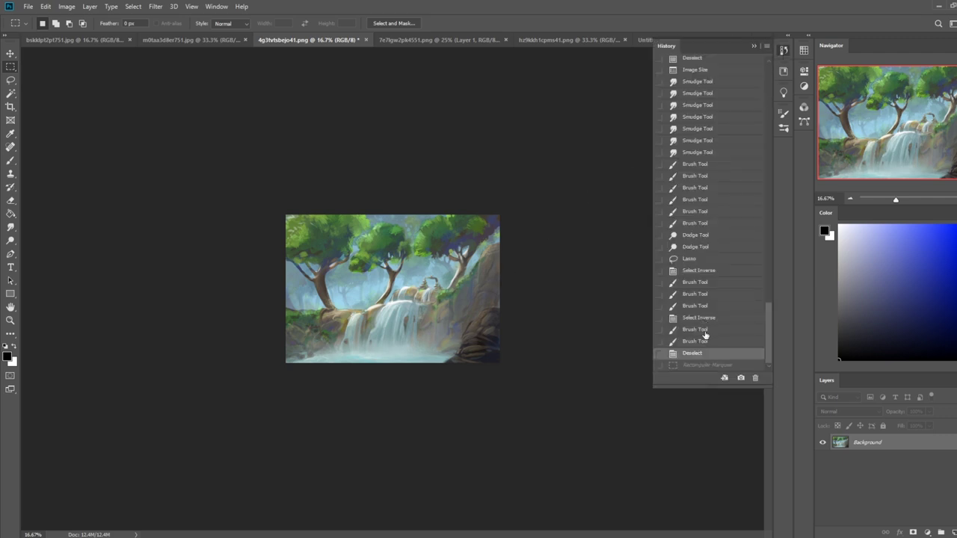
left_click(694, 342)
left_click(755, 47)
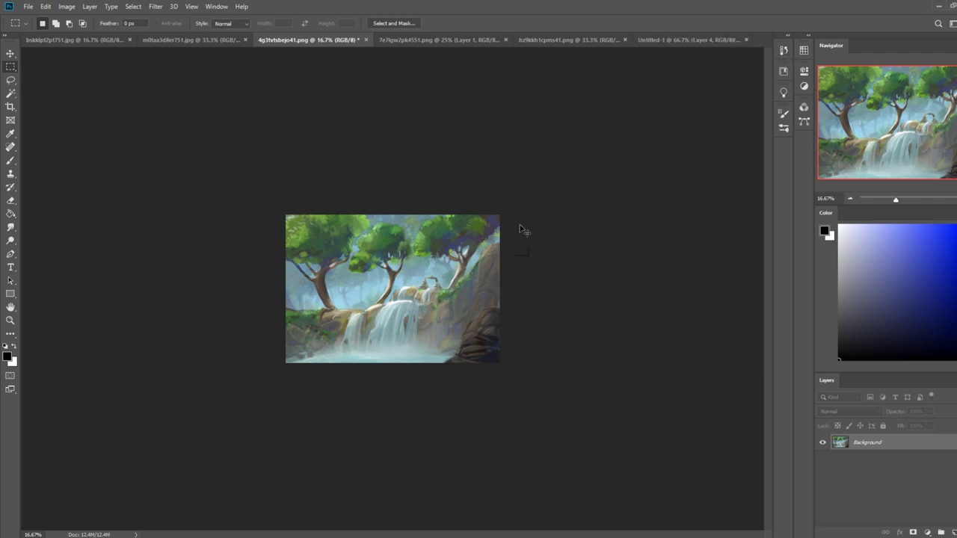
Invert the selection, brush pale teal mist sampled from the pool over the cliff around the dark foreground rock, and deselect.
key("b")
left_click(414, 359, "alt")
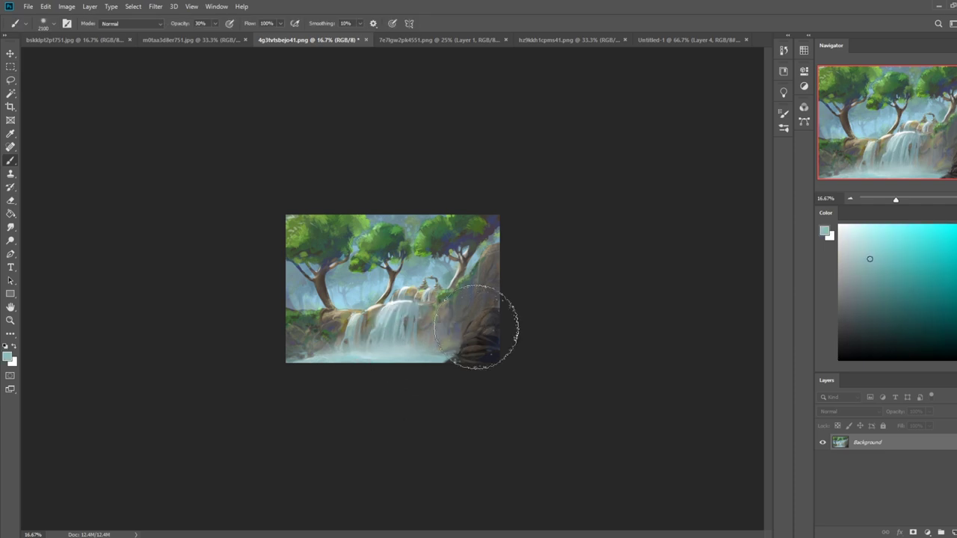
key("m")
right_click(472, 320)
left_click(489, 335)
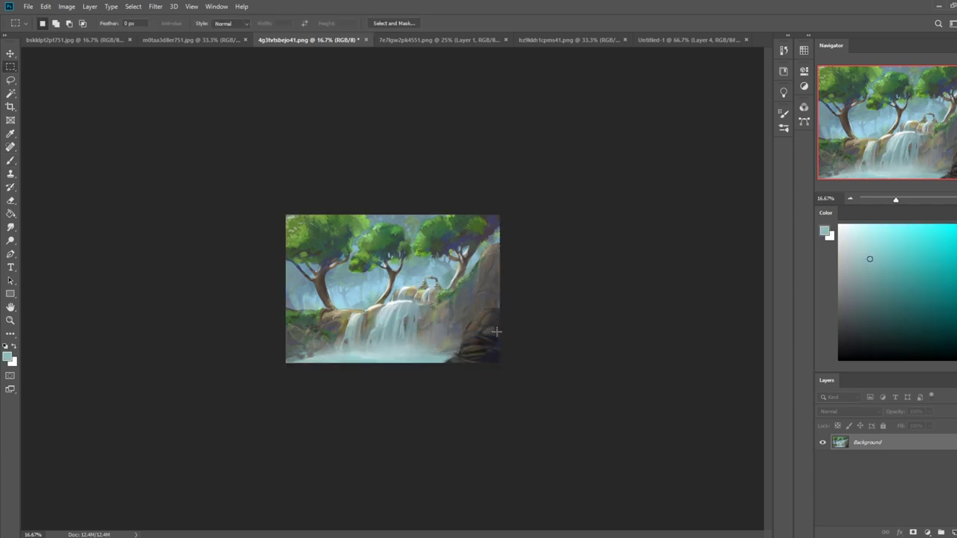
key("b")
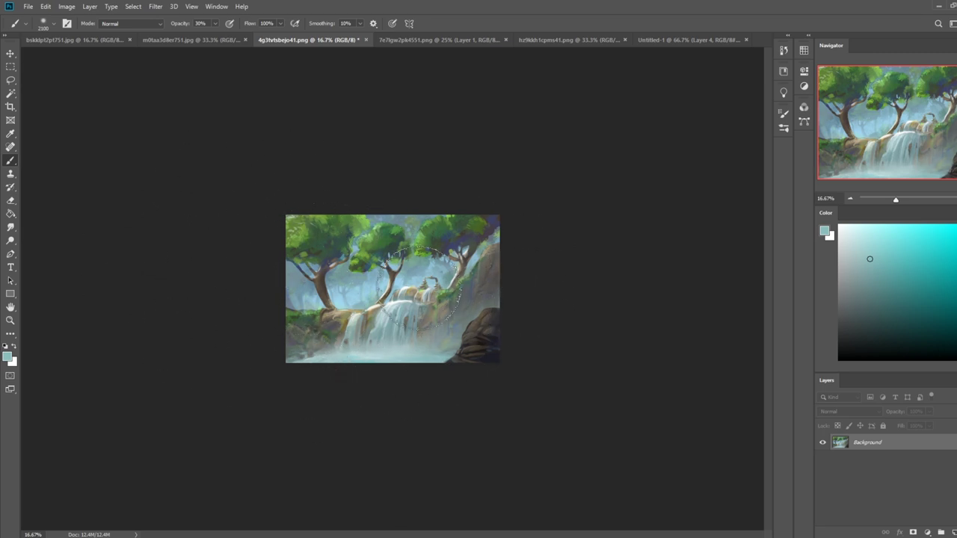
key("m")
right_click(392, 303)
left_click(392, 303)
Boost the waterfall's color saturation using the Sponge tool with a smaller brush, undoing the first desaturating stroke.
left_click(11, 240)
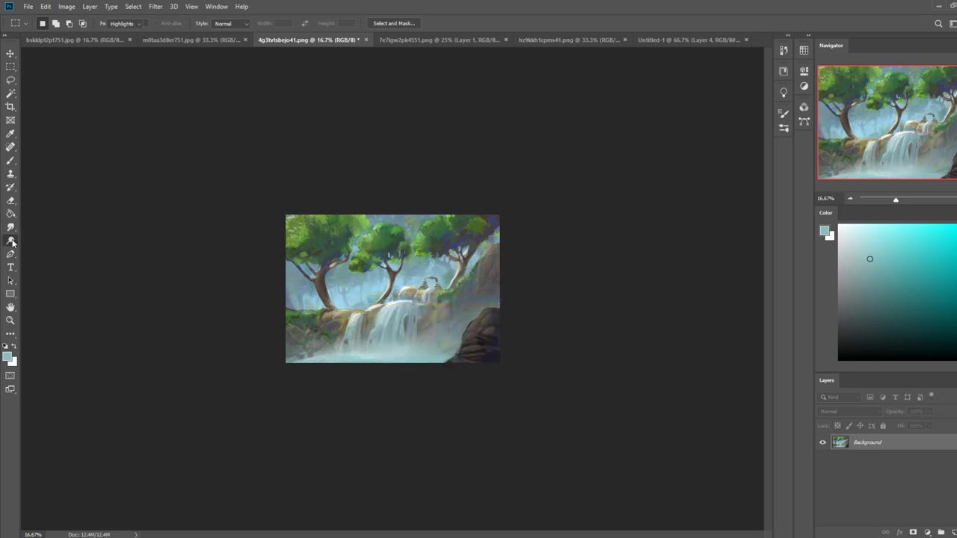
right_click(11, 240)
left_click(52, 260)
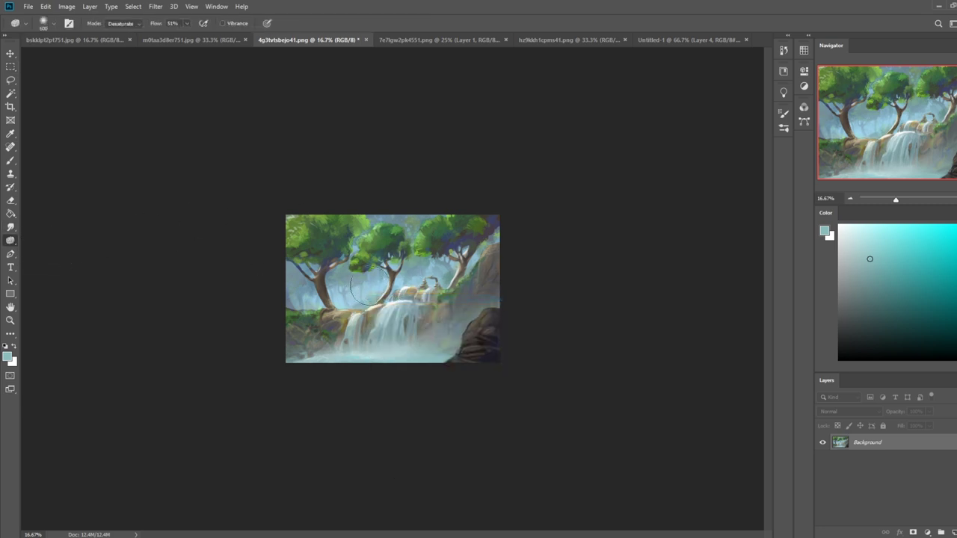
key("ctrl+z")
key("bracketleft")
key("bracketleft")
left_click(131, 24)
left_click(121, 37)
Lasso jagged highlight shapes along the upper edges of the three tree crowns, brush them with white at 30% opacity, and deselect.
key("l")
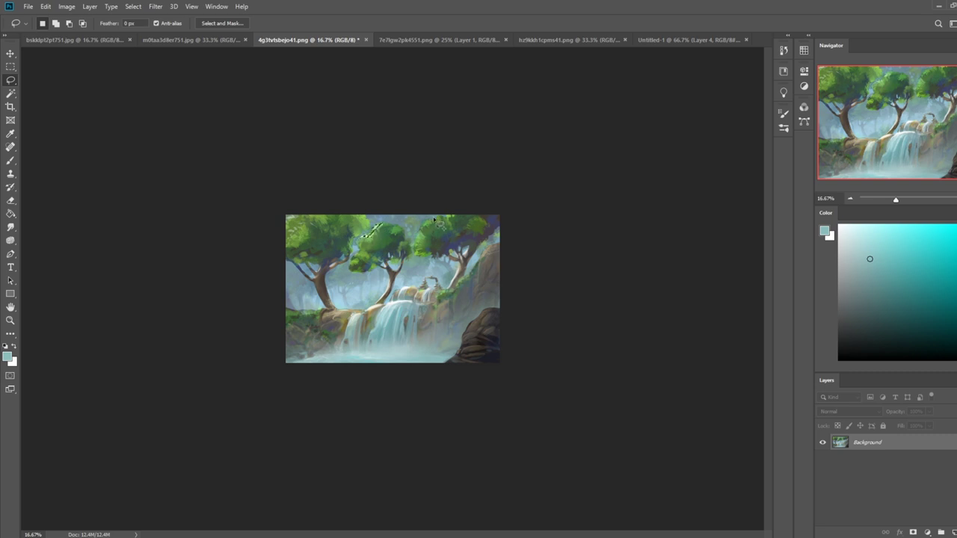
mouse_move(434, 220)
left_mouse_down()
mouse_move(432, 241)
mouse_move(423, 233)
mouse_move(418, 243)
mouse_move(429, 220)
left_mouse_up()
mouse_move(294, 221)
left_mouse_down()
mouse_move(322, 212)
mouse_move(310, 223)
left_mouse_up()
key("ctrl+d")
left_click(839, 224)
key("b")
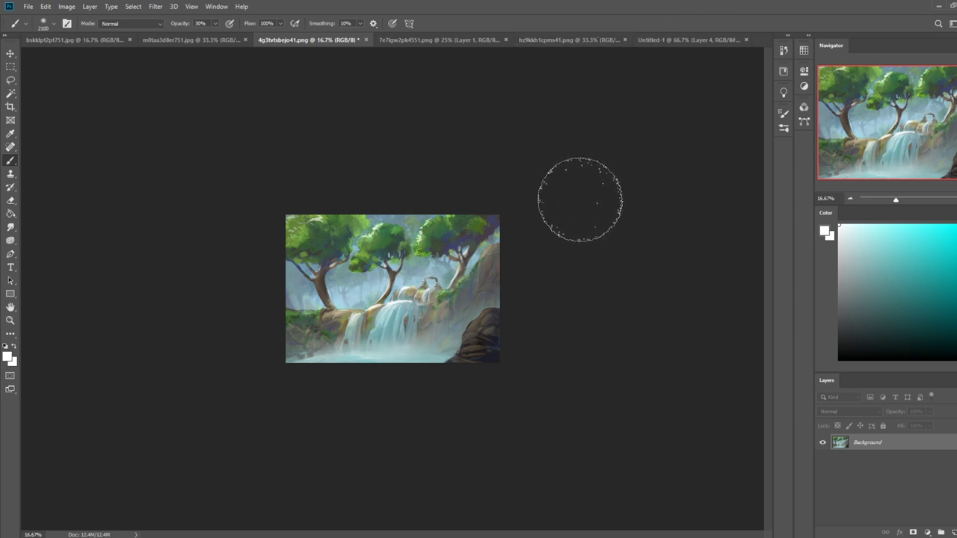
key("m")
right_click(413, 267)
left_click(438, 273)
Sample a light blue from the painting, set the brush to Lighten mode, shrink it to about 1100, and brush over the middle tree's trunk.
key("b")
left_click(401, 258, "alt")
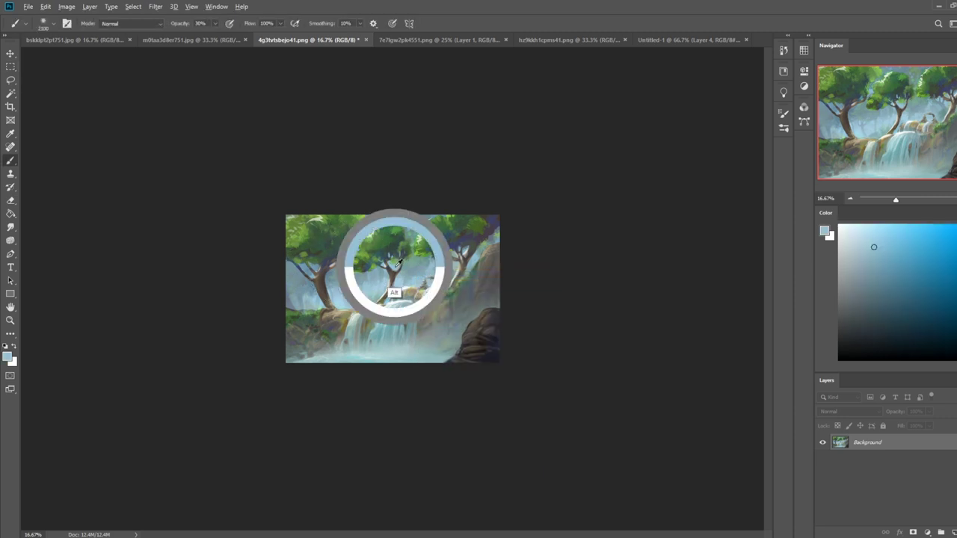
left_click(123, 24)
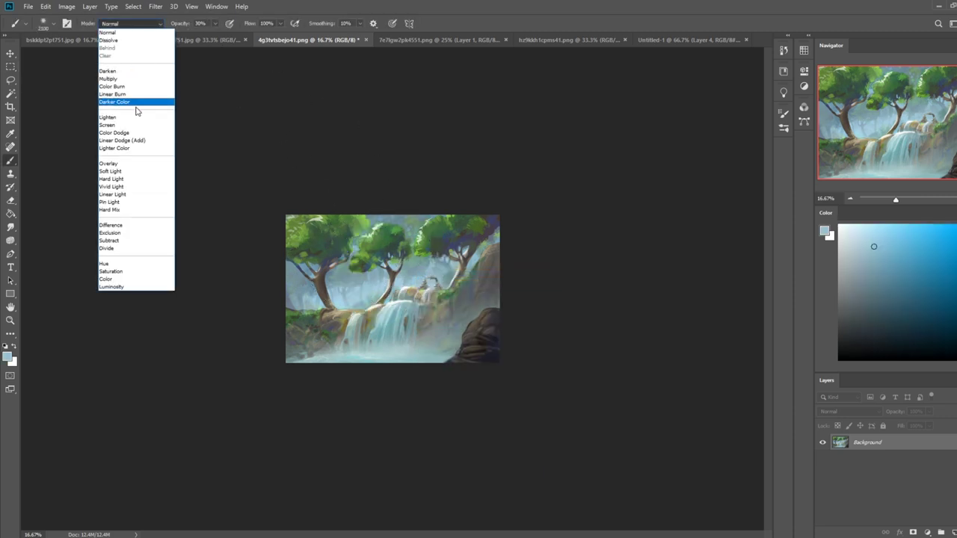
left_click(121, 118)
key("bracketleft")
key("bracketleft")
key("bracketleft")
key("bracketleft")
key("bracketleft")
key("bracketleft")
key("bracketleft")
key("bracketleft")
key("bracketleft")
key("bracketleft")
key("bracketleft")
key("bracketleft")
key("bracketleft")
key("bracketleft")
key("bracketleft")
key("bracketleft")
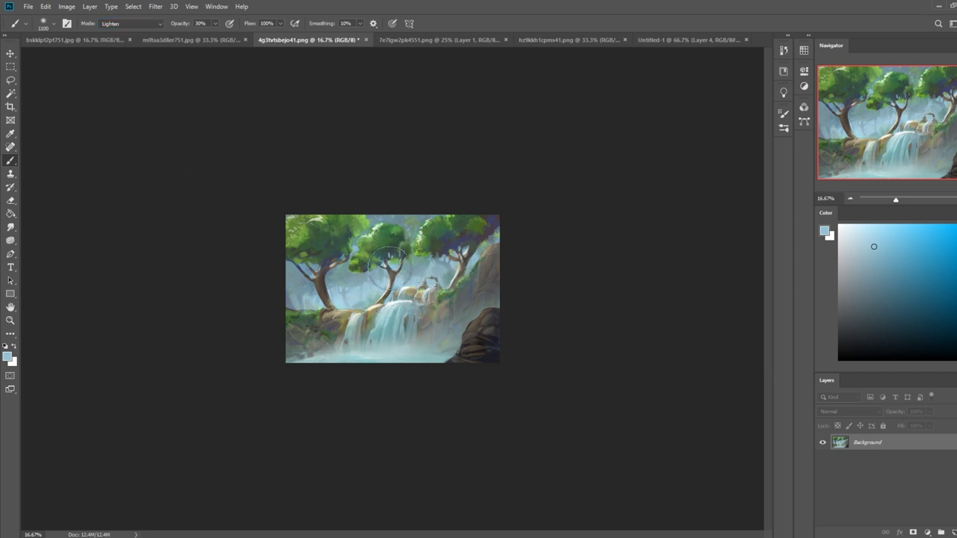
left_click(389, 275)
Choose a saturated blue paint color, set the brush size to 900 and raise its opacity to 73%.
left_click(933, 314)
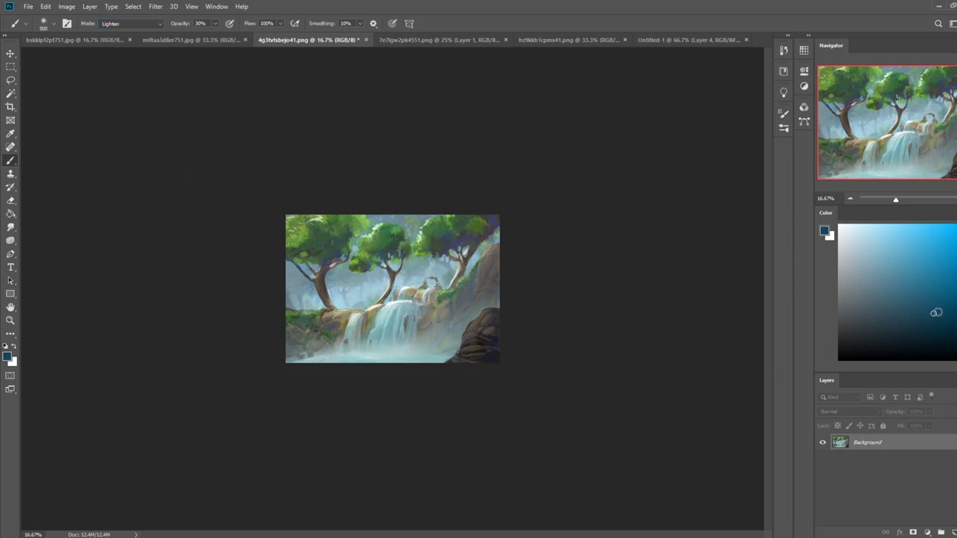
key("bracketright")
key("bracketright")
key("bracketright")
key("bracketright")
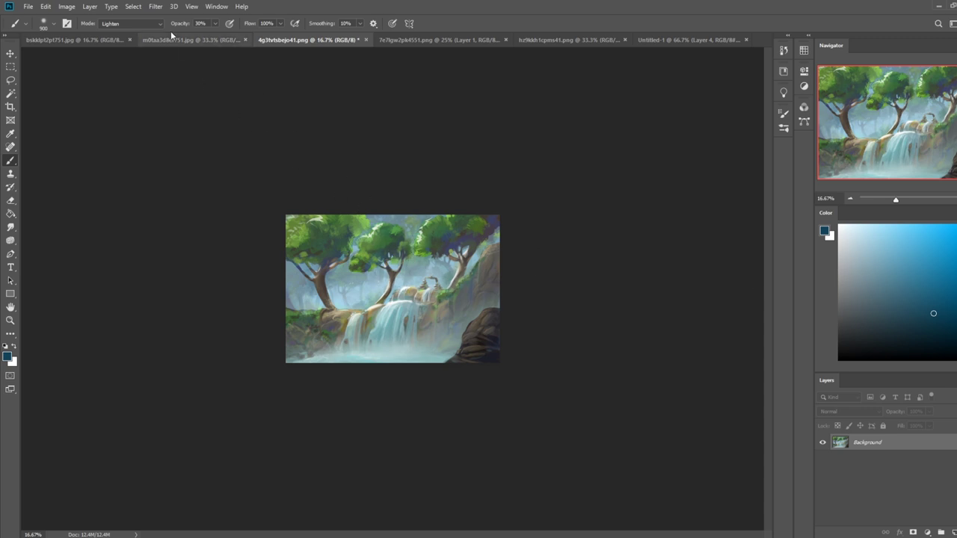
left_click(215, 23)
left_click_drag(215, 36, 235, 35)
left_click(955, 268)
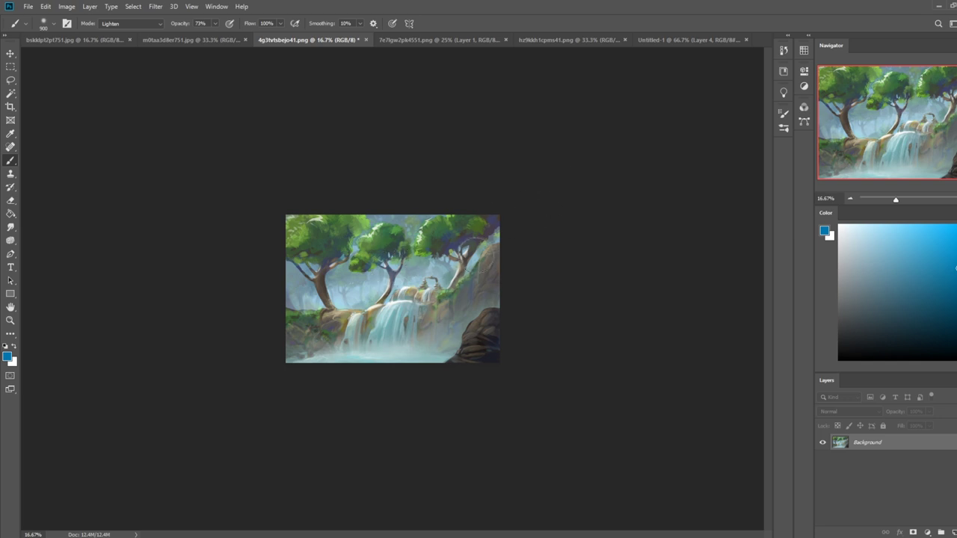
Brush blue ambient light onto the shaded trunks and branches of the trees in Lighten mode.
key("z")
left_click_drag(218, 219, 529, 348)
key("b")
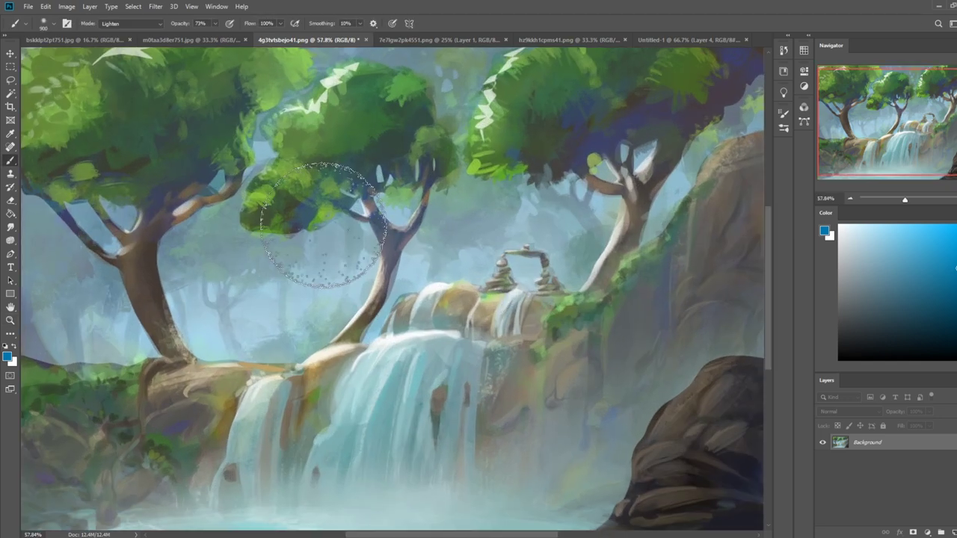
left_click(648, 148)
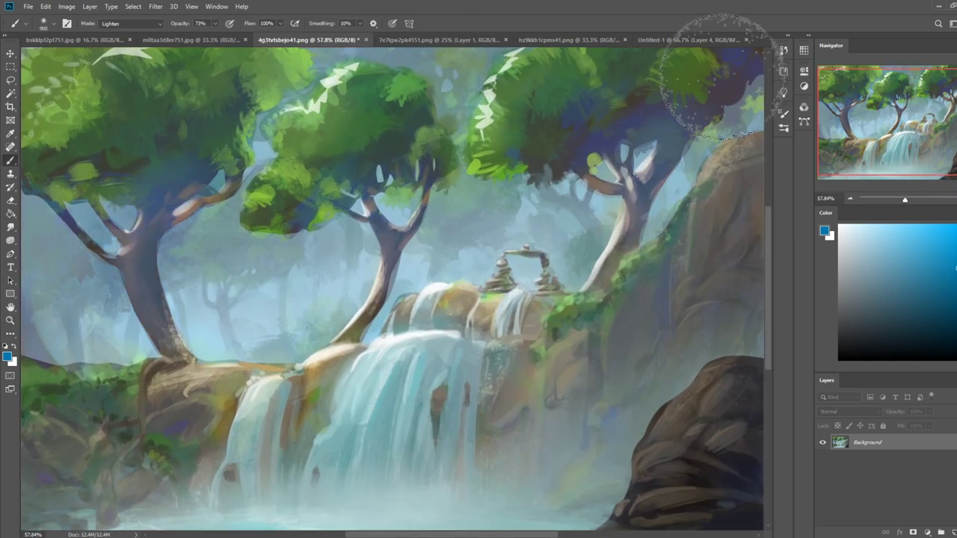
key("ctrl+minus")
key("ctrl+minus")
key("ctrl+minus")
key("ctrl+minus")
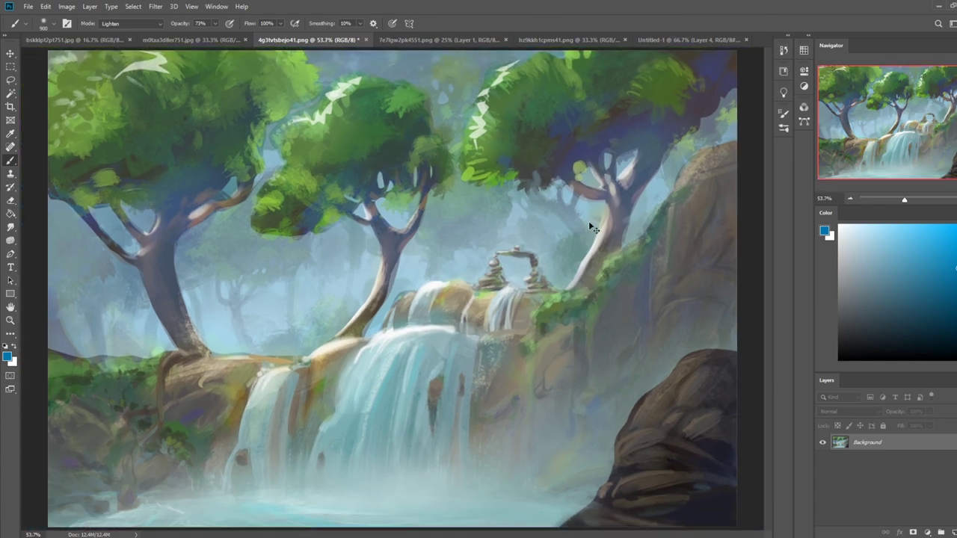
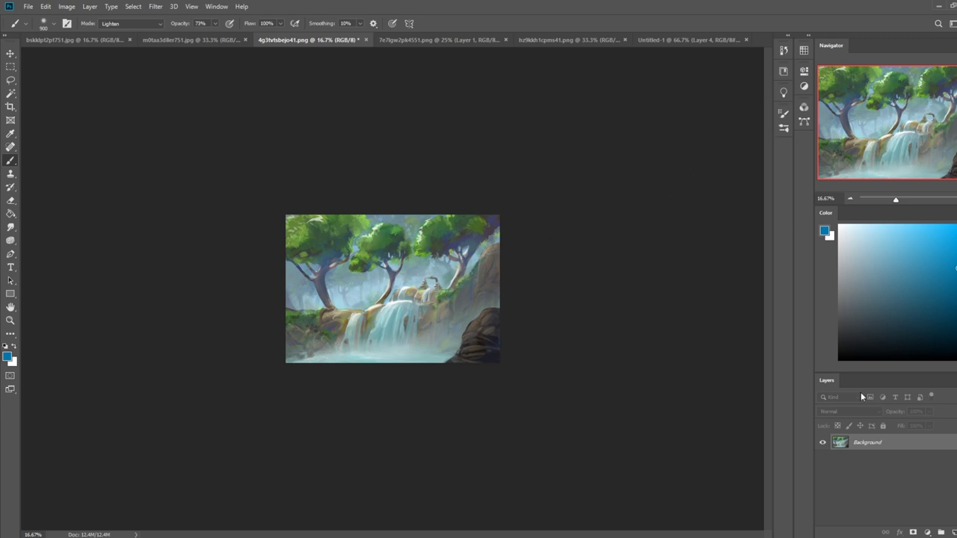
Add a new layer above the background and fill it with white.
left_click(941, 532)
key("x")
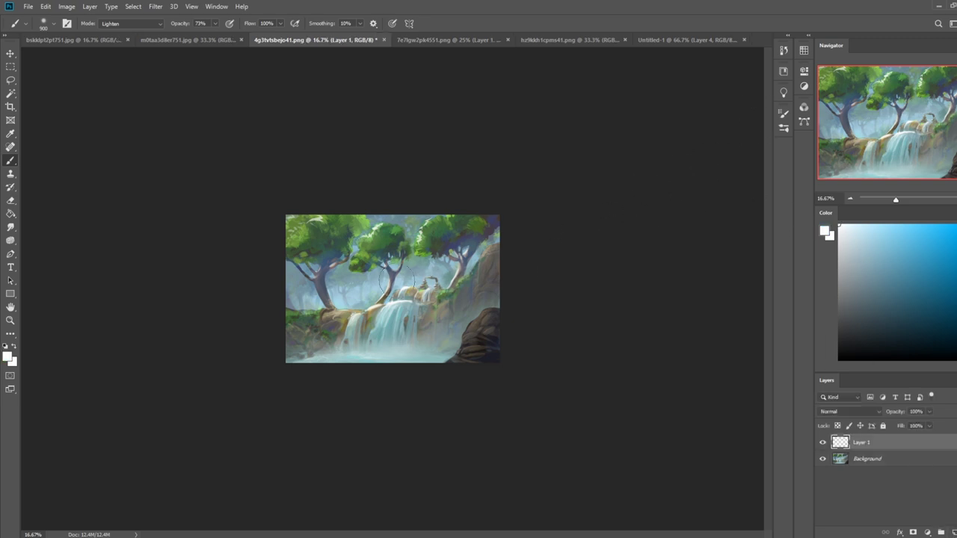
key("m")
right_click(416, 282)
left_click(531, 258)
key("g")
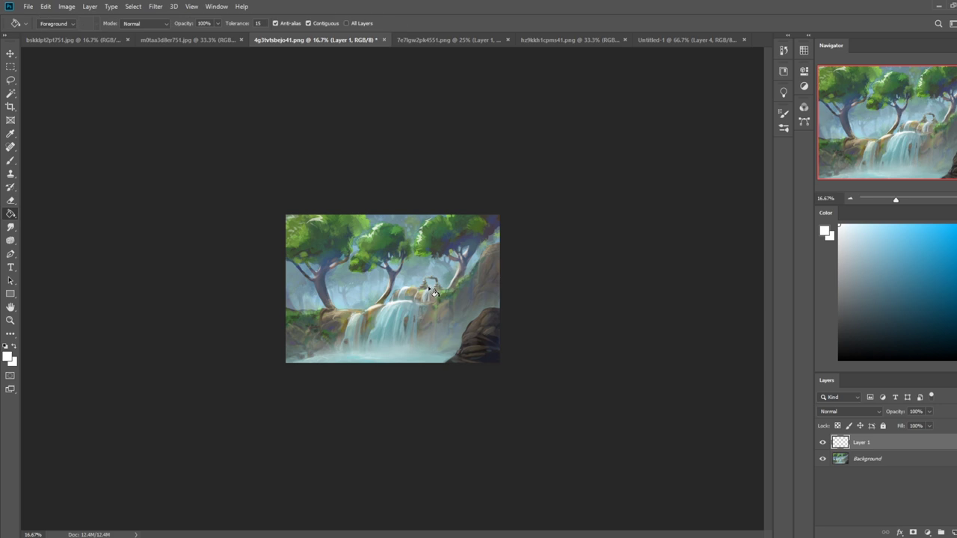
left_click(448, 301)
Set the white layer's blend mode to Color to check the painting's values in grayscale, and hide the layer.
left_click(830, 411)
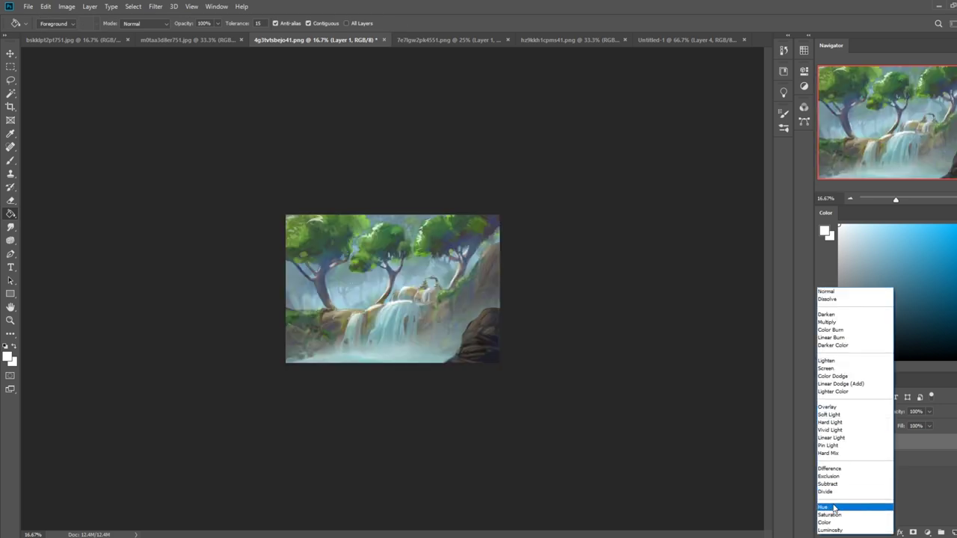
left_click(829, 522)
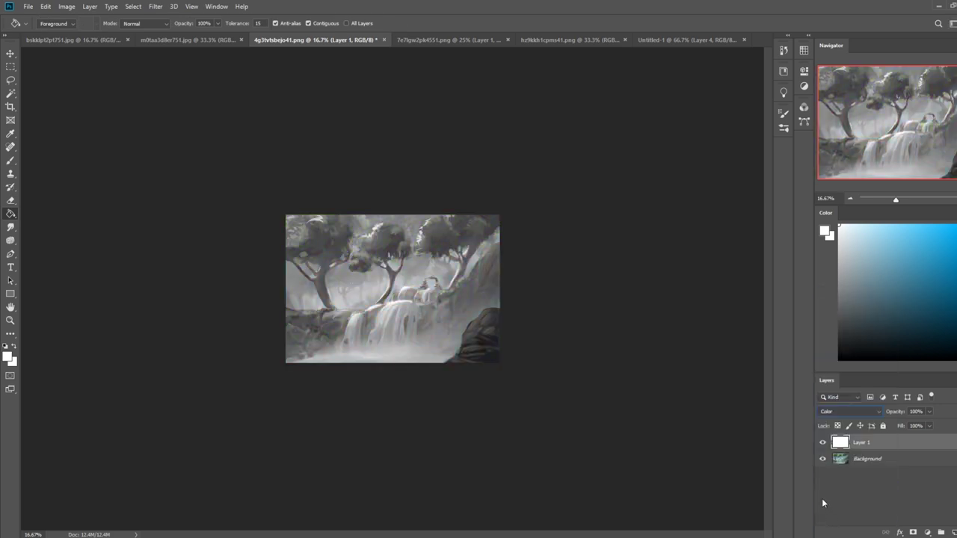
left_click(823, 443)
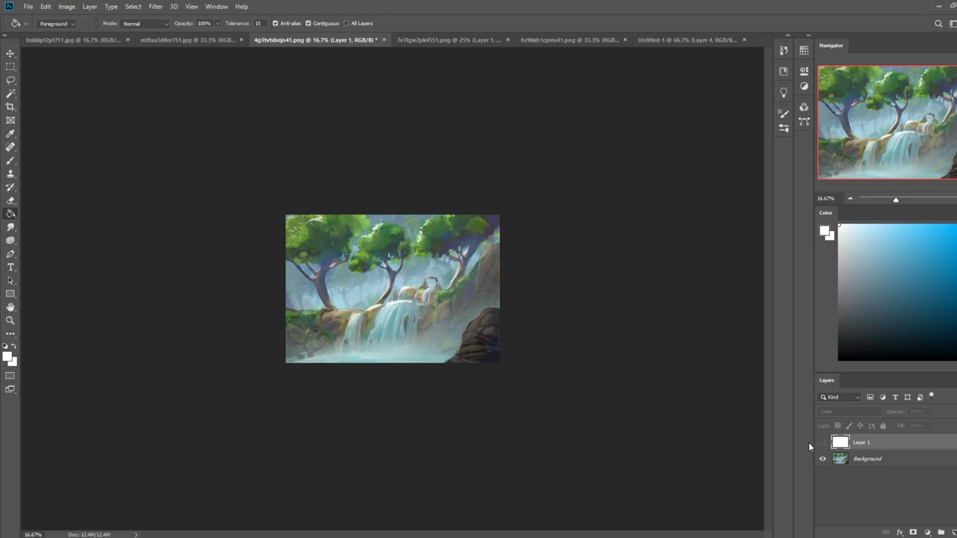
Try cropping the painting to a shorter frame with the image shifted slightly downward.
key("c")
left_click_drag(393, 364, 393, 356)
mouse_move(430, 298)
left_mouse_down()
mouse_move(430, 251)
mouse_move(436, 275)
left_mouse_up()
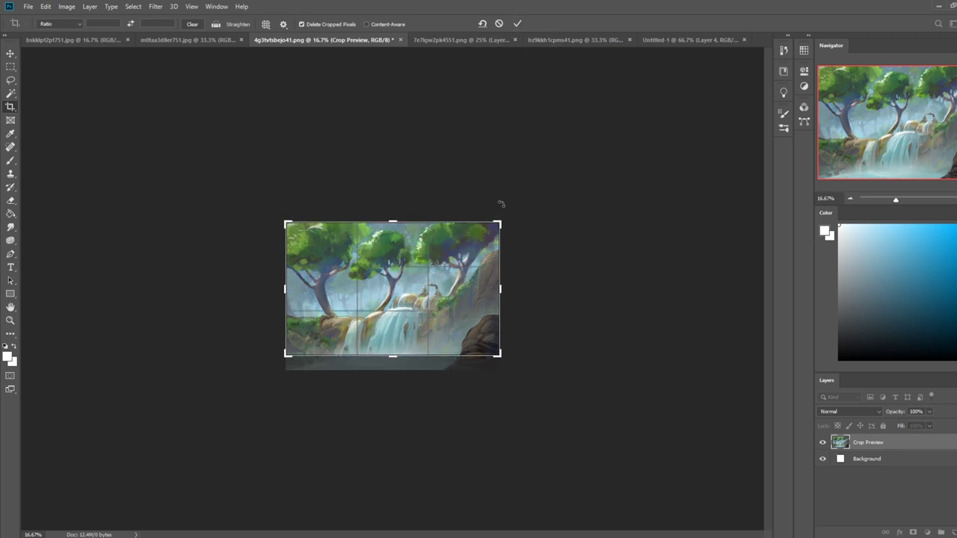
key("Return")
key("g")
key("b")
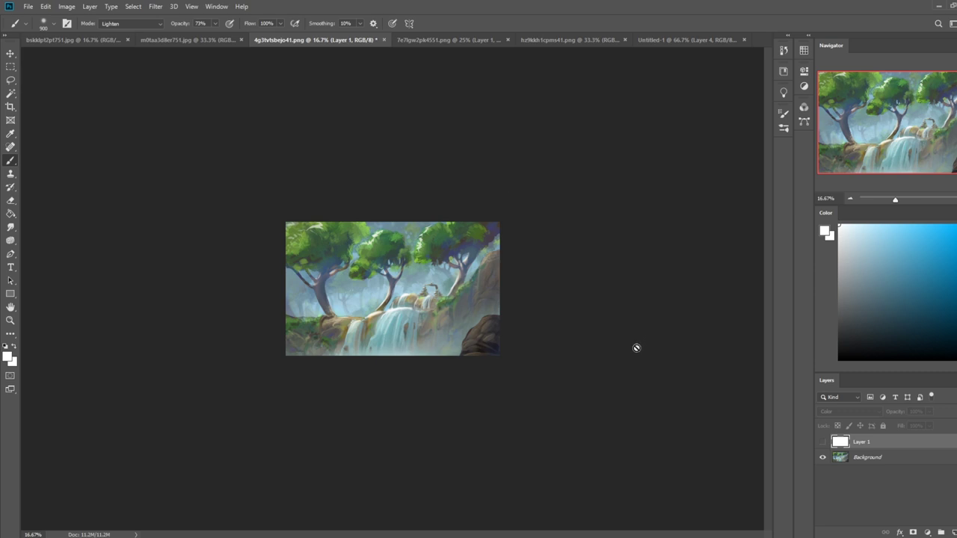
Flatten the image and discard the hidden layer, and undo both the flattening and the crop.
right_click(922, 448)
left_click(918, 327)
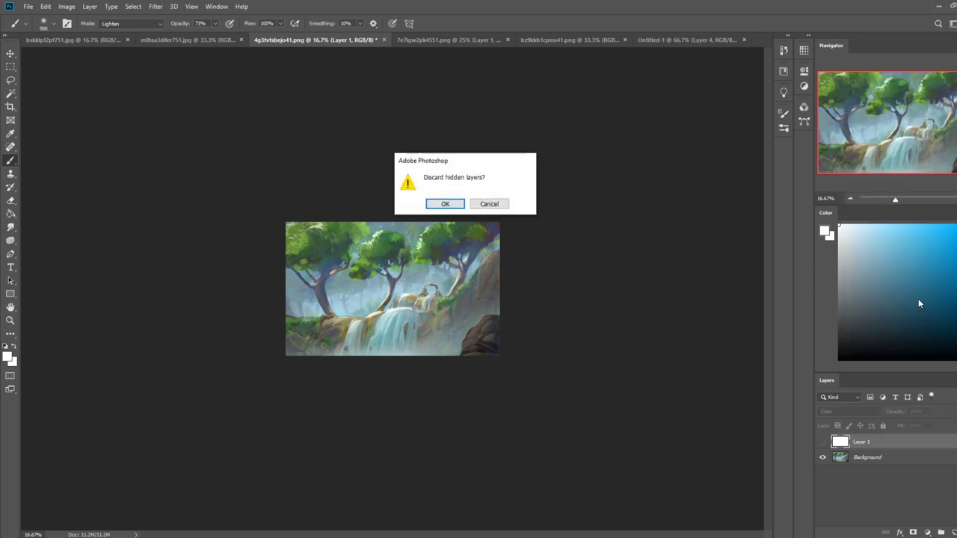
left_click(445, 205)
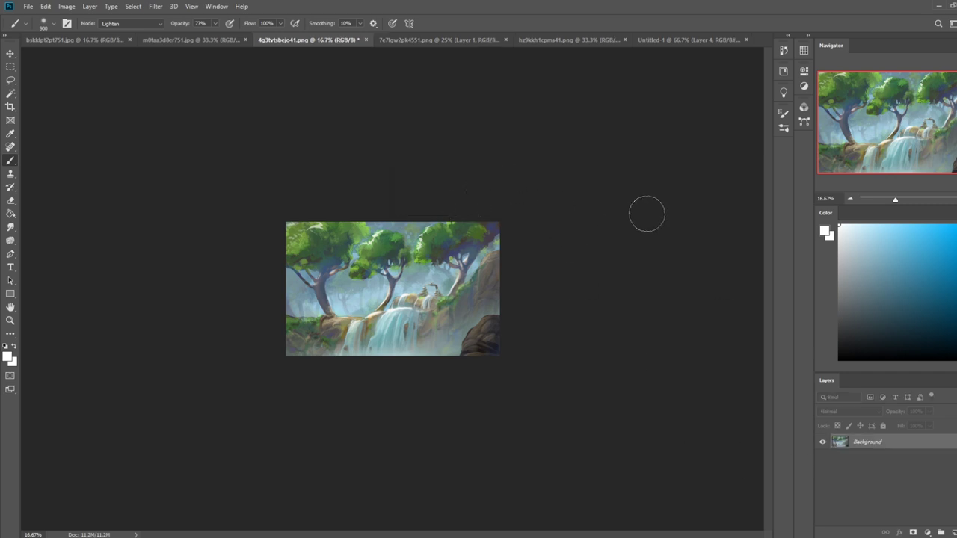
key("ctrl+z")
key("ctrl+z")
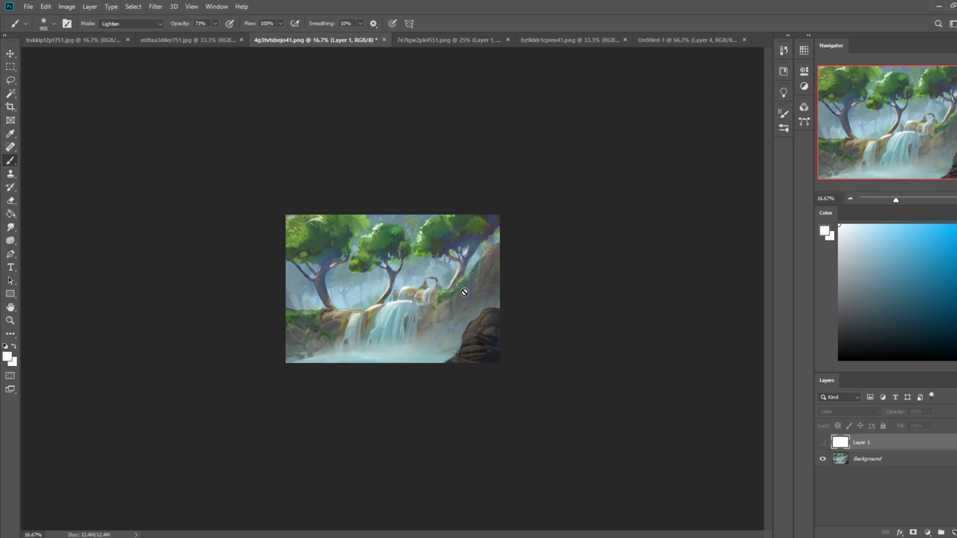
Flatten the uncropped image into a single background, discarding the hidden white layer.
right_click(892, 441)
left_click(898, 333)
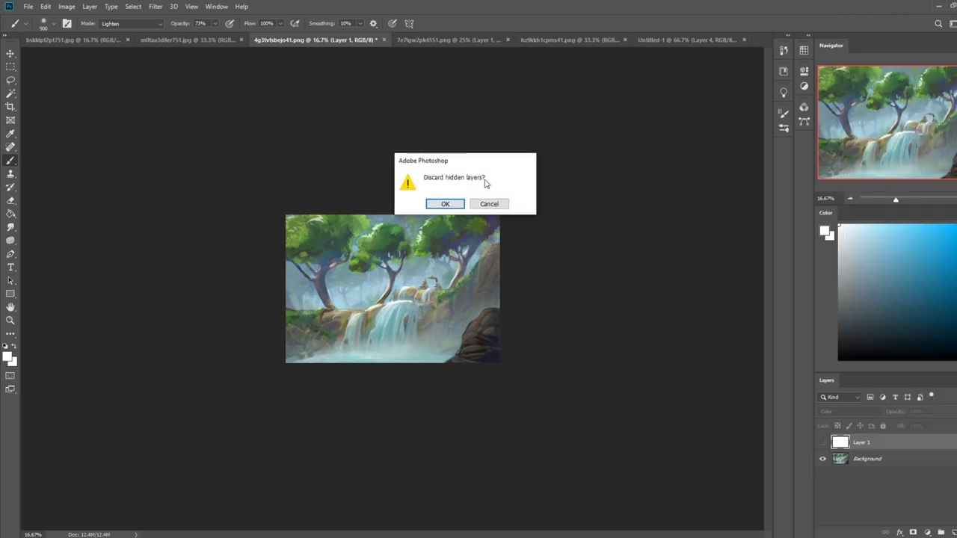
left_click(445, 204)
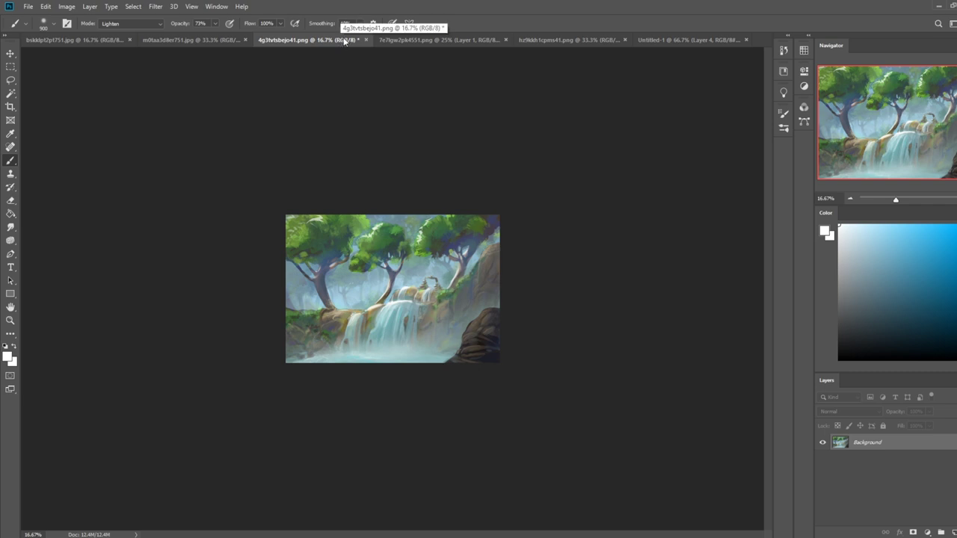
Return to the 4g3tvtsbejo41.png opening snapshot in the history to view the original painting.
left_click(784, 50)
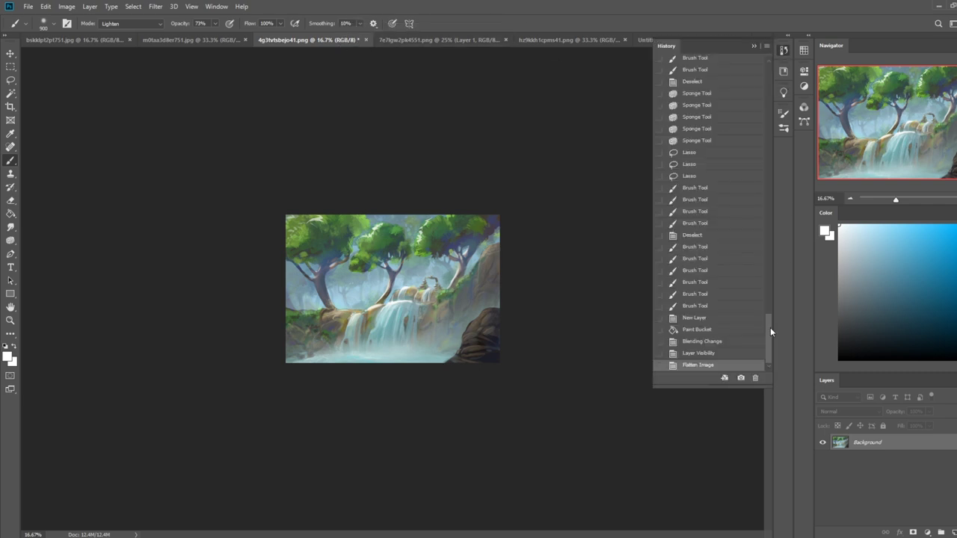
left_click_drag(770, 328, 768, 63)
left_click(732, 66)
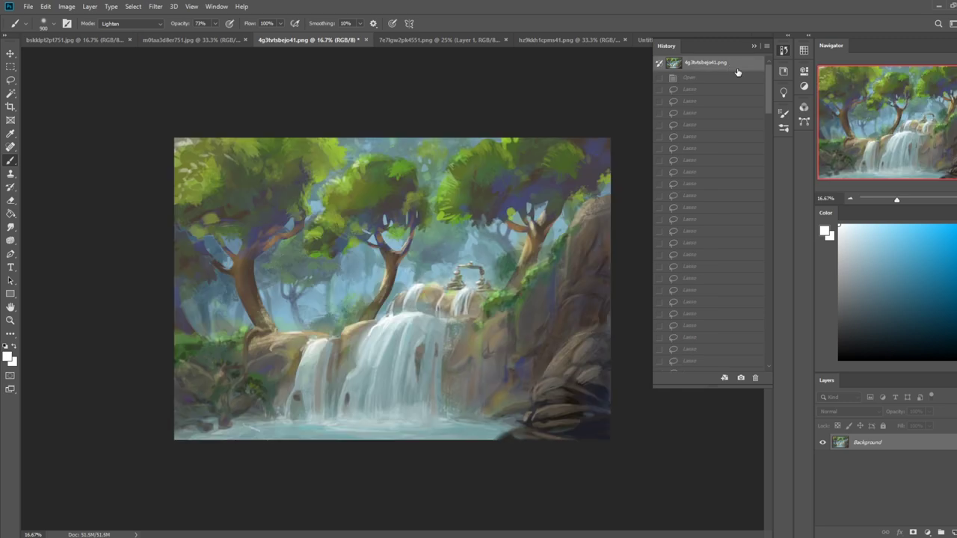
Return to the Flatten Image state in the history and copy the whole edited canvas.
left_click_drag(768, 78, 756, 373)
left_click(709, 365)
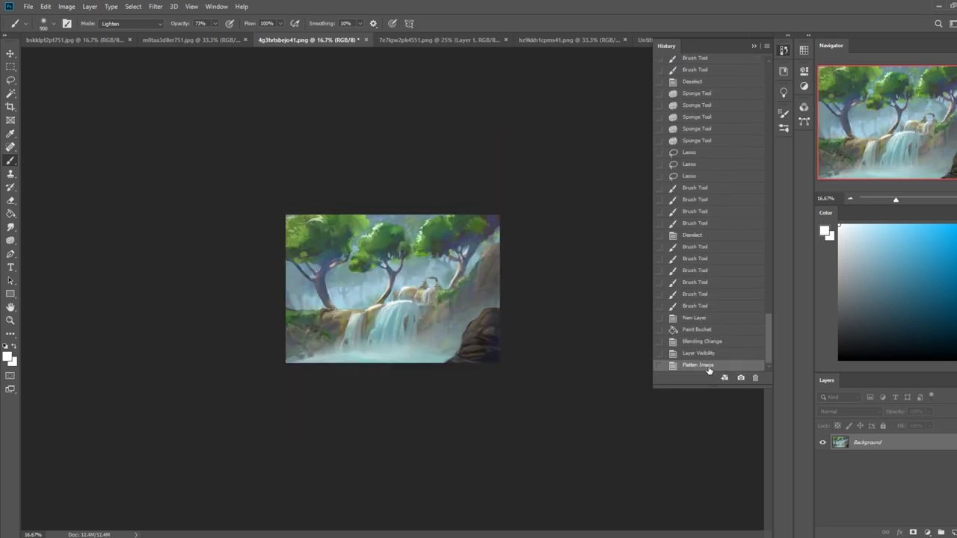
key("ctrl+a")
key("ctrl+a")
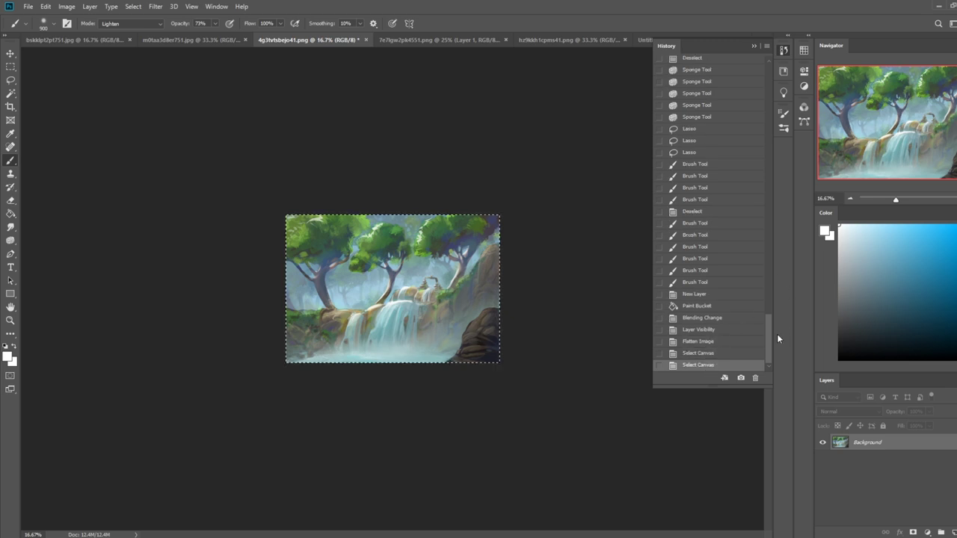
Restore the 4g3tvtsbejo41.png opening snapshot and resize the original painting to a width of 2500 pixels.
left_click_drag(769, 334, 759, 159)
scroll(758, 161, "up", 15)
left_click(700, 63)
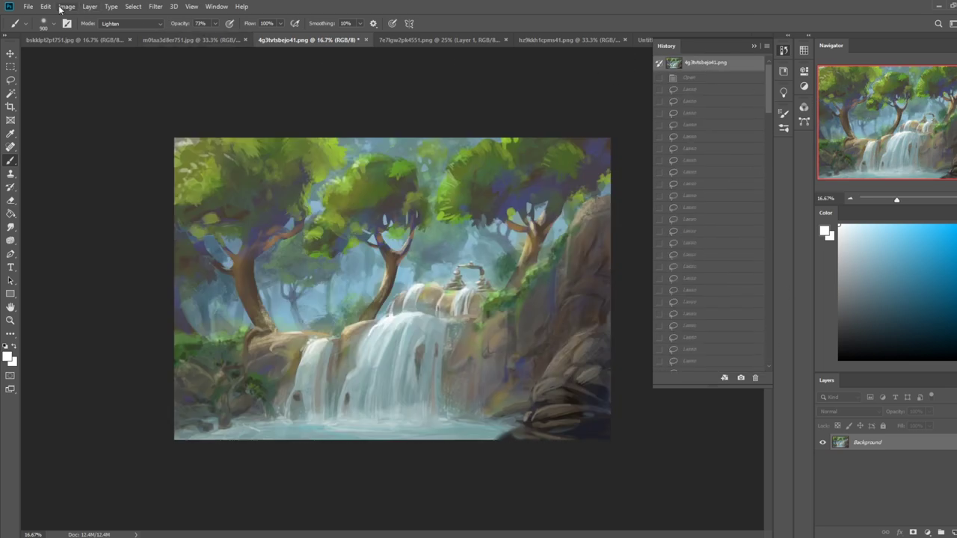
left_click(67, 6)
left_click(75, 83)
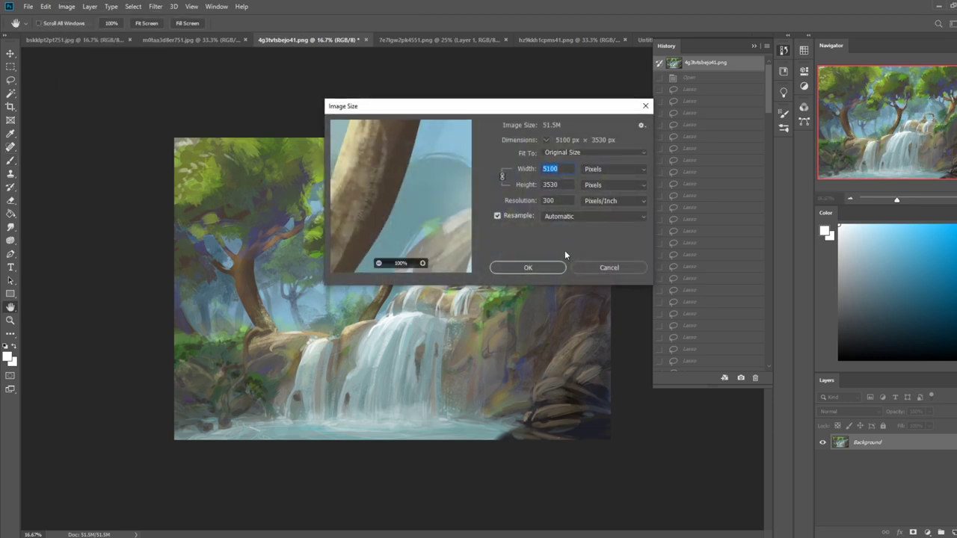
type("2500")
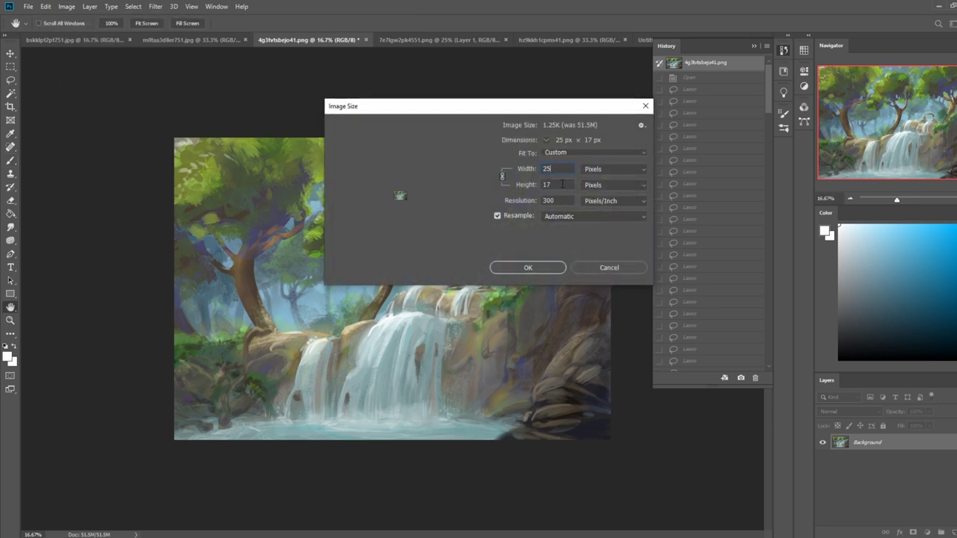
left_click(531, 266)
Paste the edited painting as a new layer over the original and toggle its visibility to compare the two versions.
key("ctrl+v")
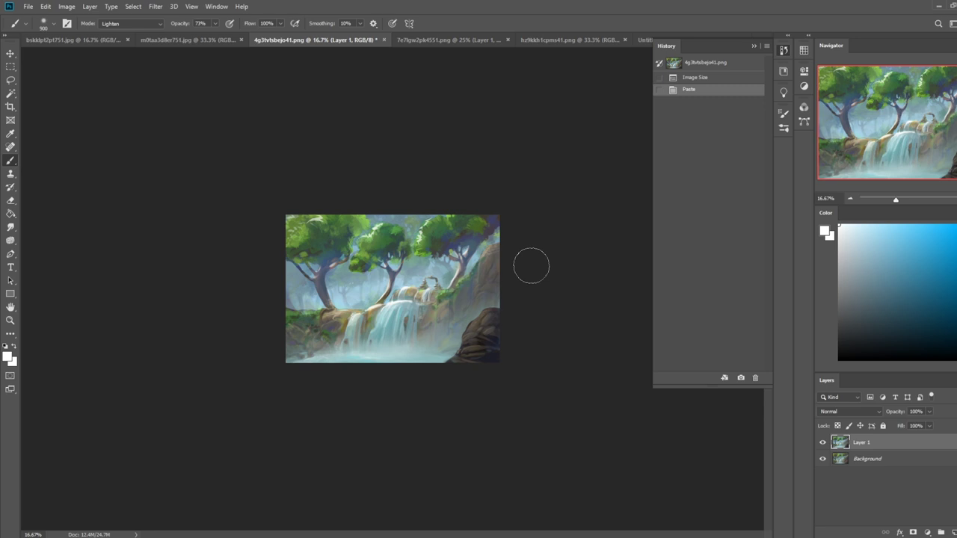
left_click(754, 45)
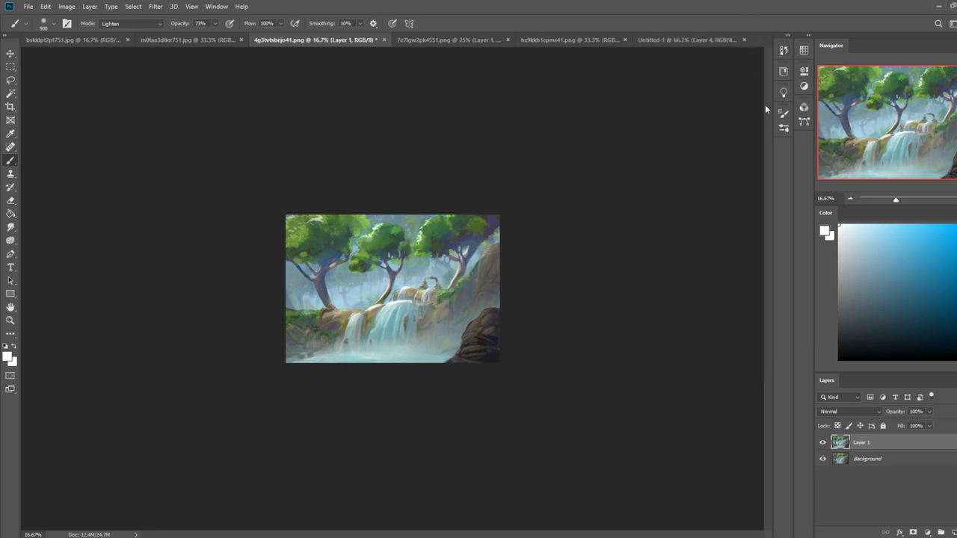
left_click(824, 443)
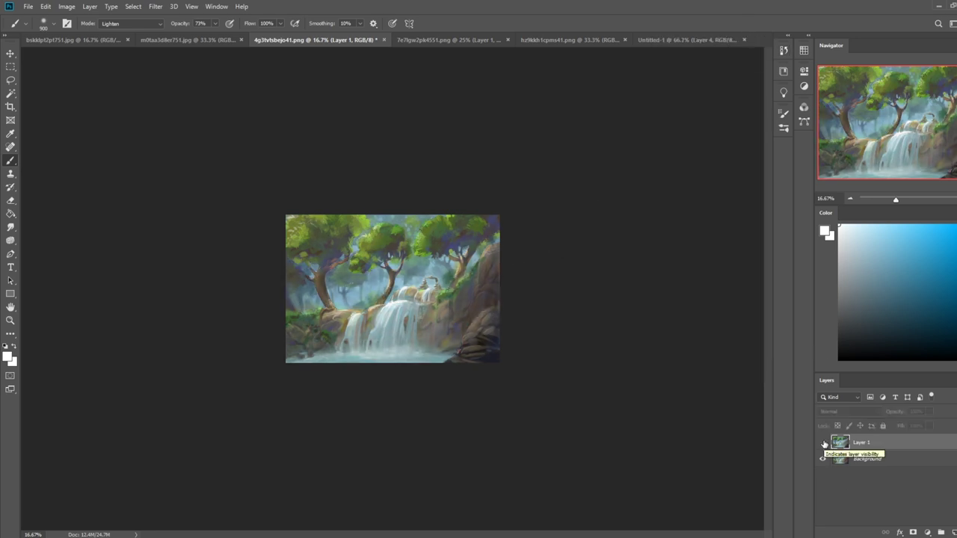
left_click(824, 443)
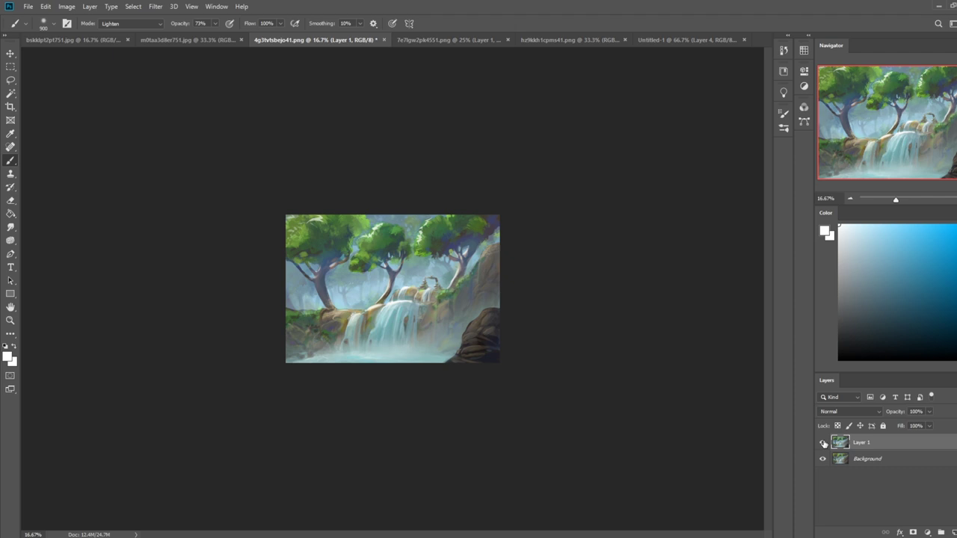
left_click(824, 443)
left_click(823, 442)
On a new layer, paint a dark foreground rock silhouette in the painting's lower-left corner using a color sampled from the right rock, and deselect.
left_click(955, 533)
key("l")
mouse_move(298, 367)
left_mouse_down()
mouse_move(339, 355)
mouse_move(353, 375)
mouse_move(308, 380)
mouse_move(339, 358)
mouse_move(336, 375)
mouse_move(313, 375)
mouse_move(353, 364)
mouse_move(345, 362)
mouse_move(390, 368)
left_mouse_up()
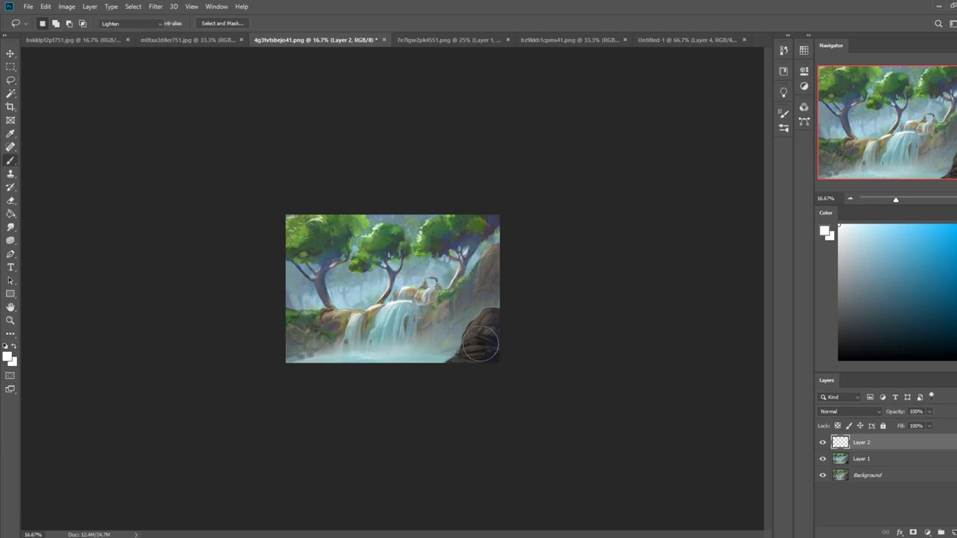
key("b")
left_click(490, 358, "alt")
key("]")
key("]")
key("]")
key("]")
key("]")
key("]")
key("]")
key("]")
key("]")
key("]")
key("]")
key("]")
mouse_move(406, 367)
left_mouse_down()
mouse_move(261, 366)
mouse_move(284, 363)
left_mouse_up()
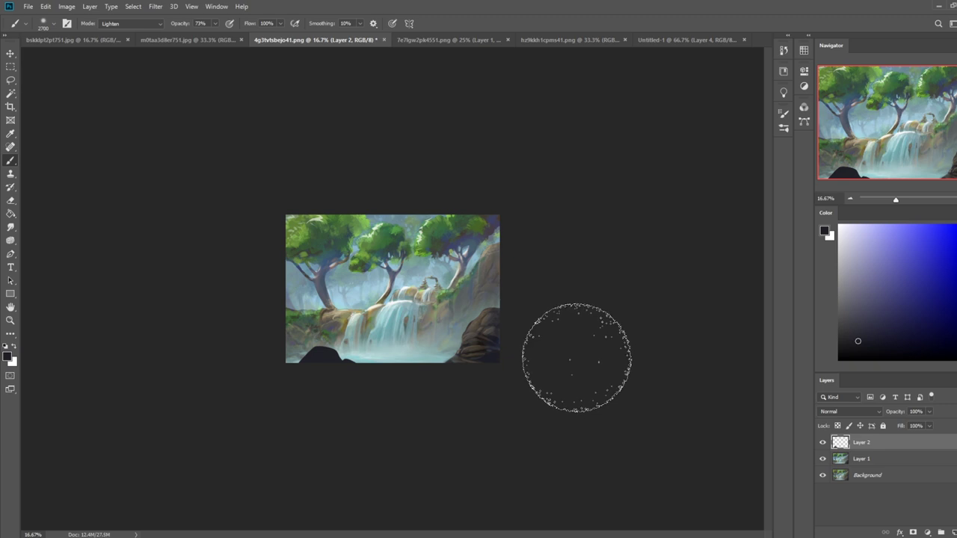
key("m")
right_click(414, 303)
left_click(415, 303)
Lasso the dark foreground rocks in both lower corners of the painting and hide the selection outline.
key("l")
mouse_move(385, 349)
left_mouse_down()
mouse_move(349, 338)
mouse_move(331, 419)
mouse_move(495, 420)
left_mouse_up()
left_click_drag(359, 348, 354, 344)
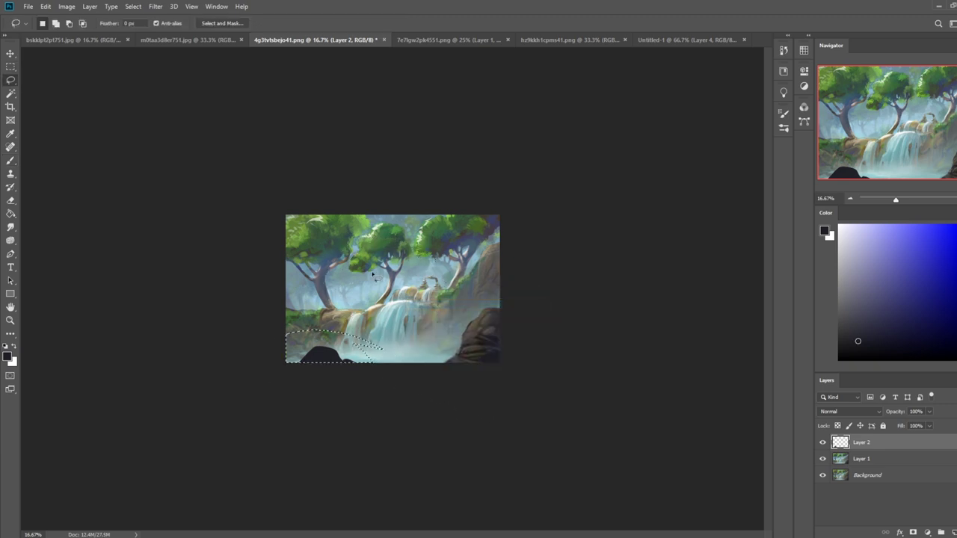
mouse_move(499, 302)
left_mouse_down("shift")
mouse_move(435, 362)
mouse_move(522, 386)
mouse_move(558, 301)
left_mouse_up("shift")
key("ctrl+d")
left_click(154, 7)
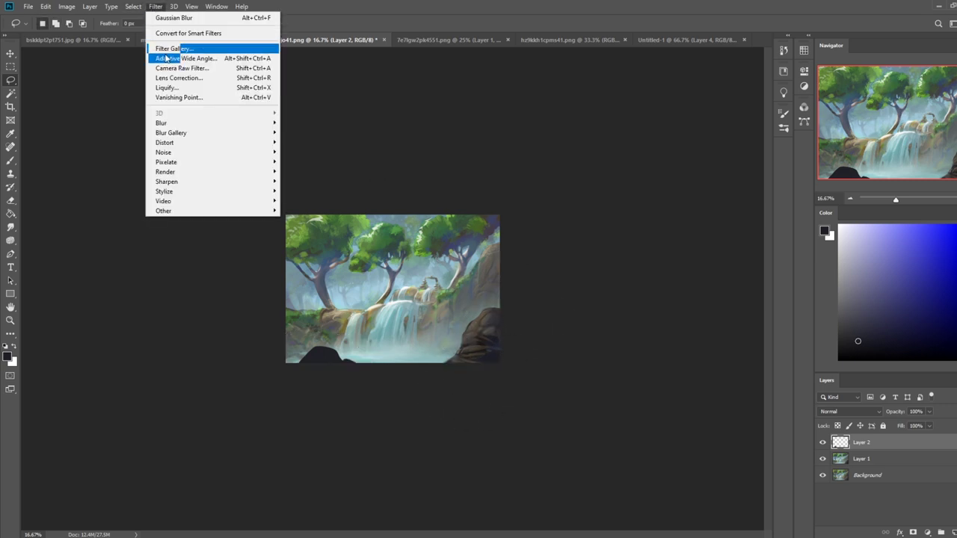
mouse_move(203, 125)
left_click(306, 163)
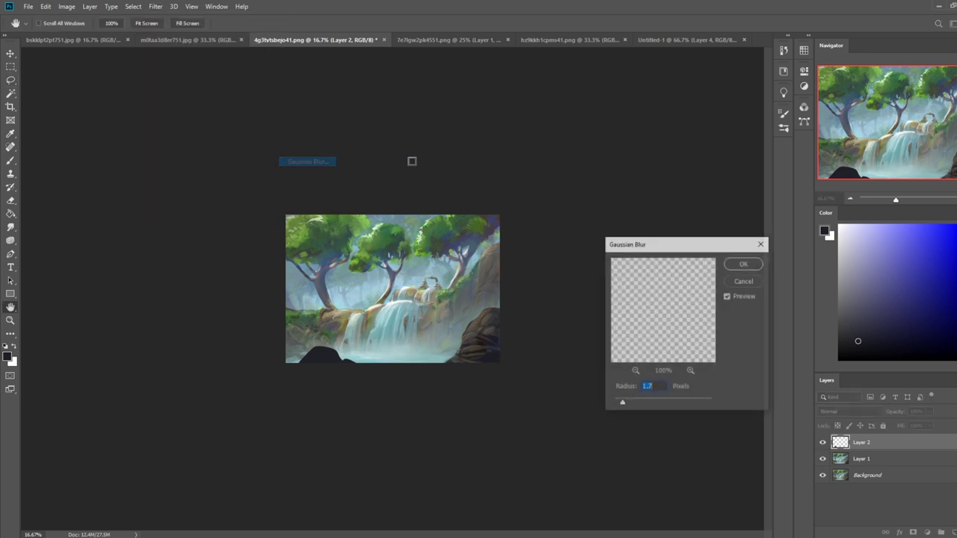
left_click_drag(620, 407, 662, 403)
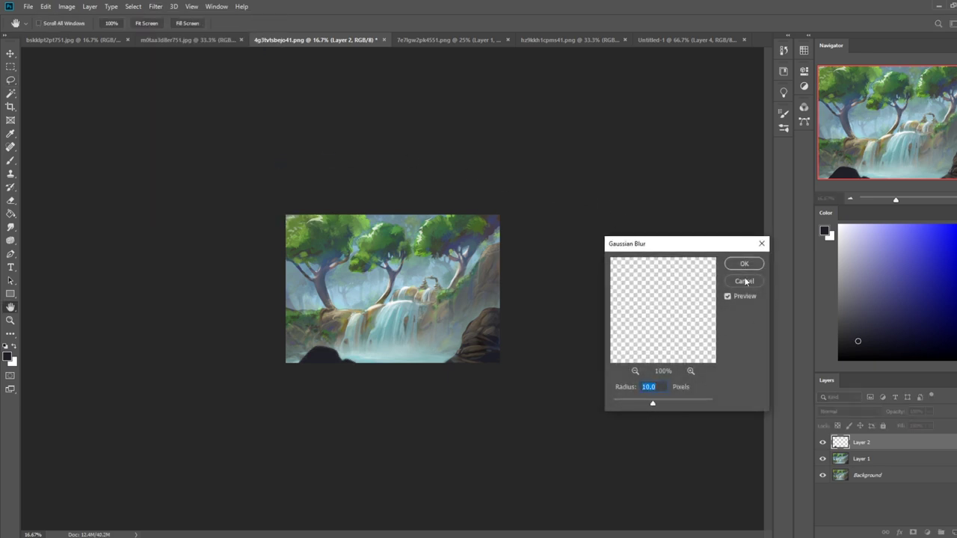
left_click(746, 281)
Merge the new rock layer down into Layer 1 and apply a Gaussian Blur of about 10 pixels to the selected foreground rocks.
right_click(867, 441)
left_click(866, 309)
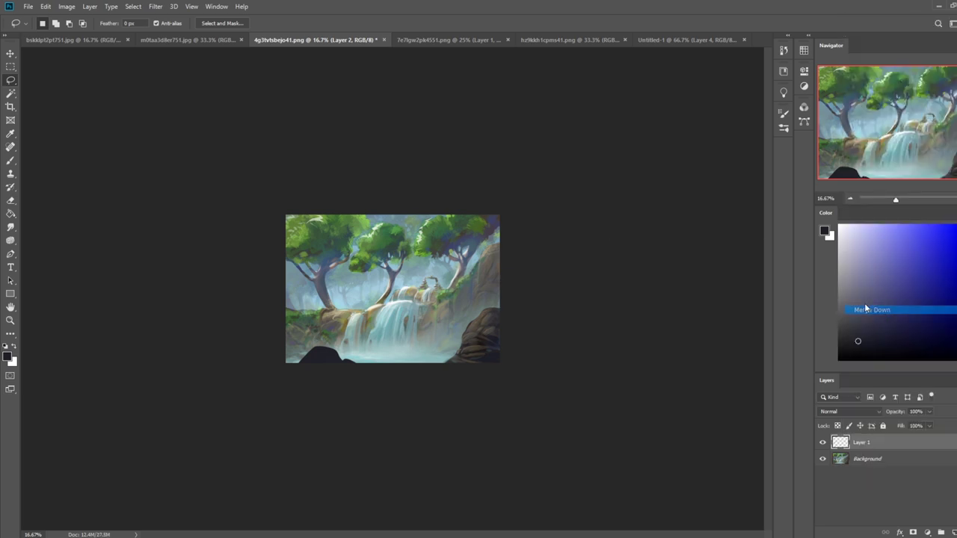
left_click(156, 7)
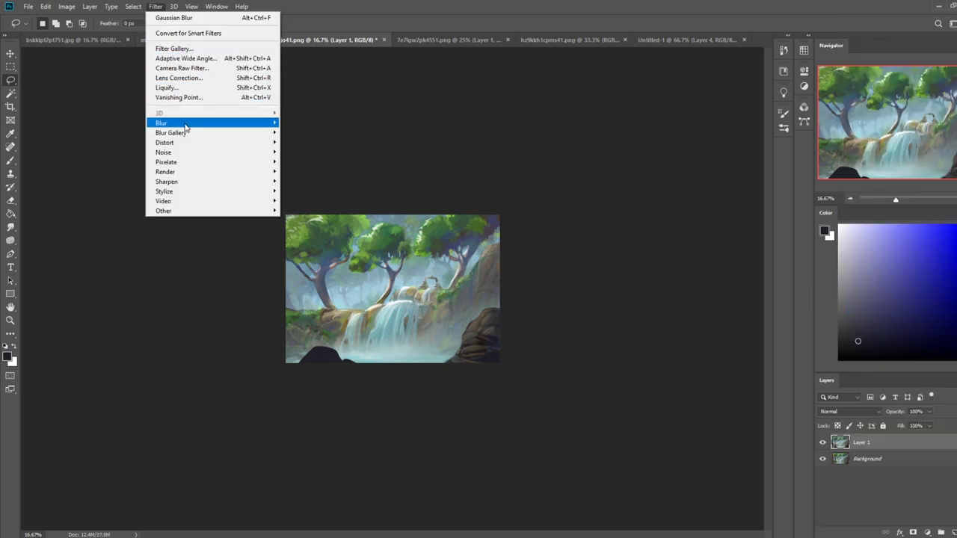
mouse_move(185, 128)
left_click(307, 162)
left_click_drag(622, 404, 660, 403)
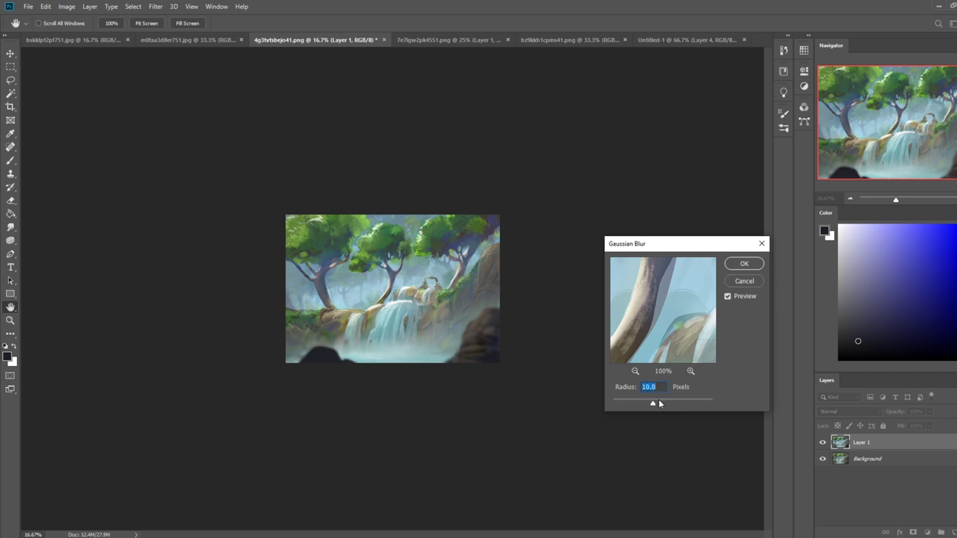
left_click_drag(656, 403, 657, 406)
left_click_drag(652, 404, 650, 405)
left_click_drag(653, 404, 651, 405)
left_click_drag(651, 404, 652, 405)
left_click(744, 266)
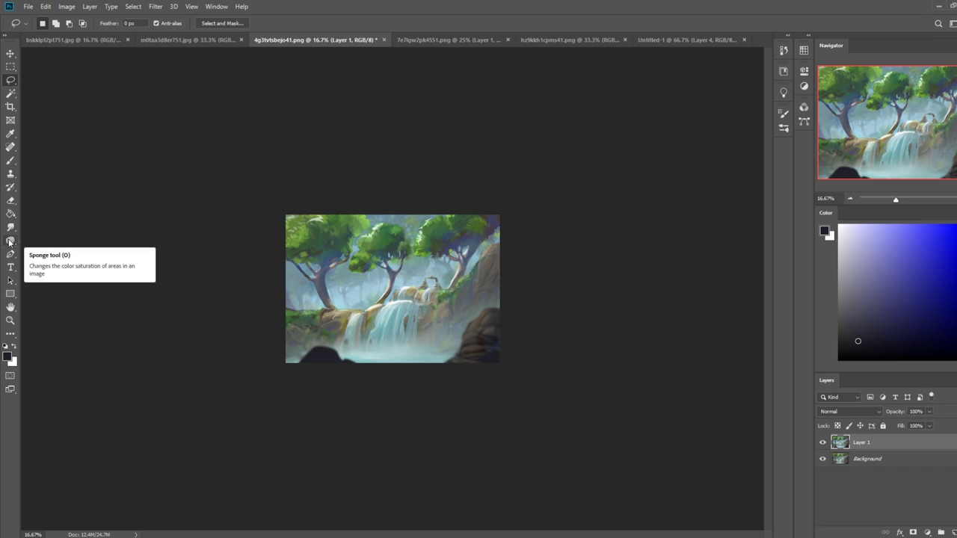
Darken the blurred foreground rocks with the Burn tool set to Midtones at 6% exposure, and clear the selection.
right_click(9, 241)
left_click(44, 248)
left_click(125, 24)
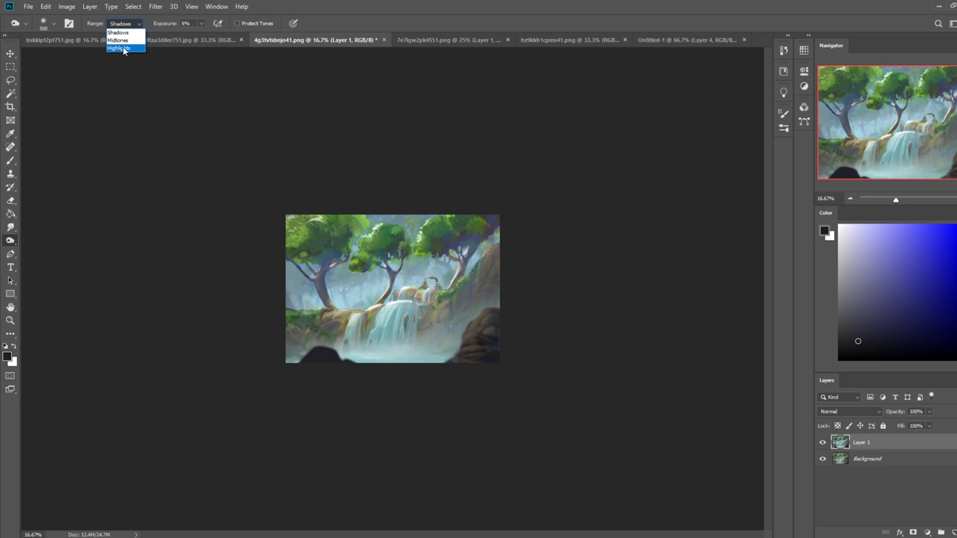
left_click(120, 40)
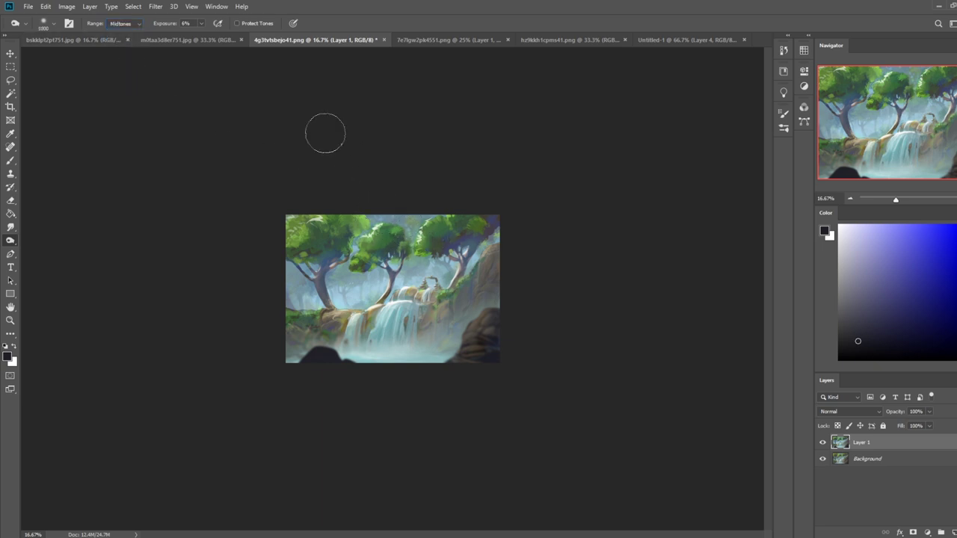
key("m")
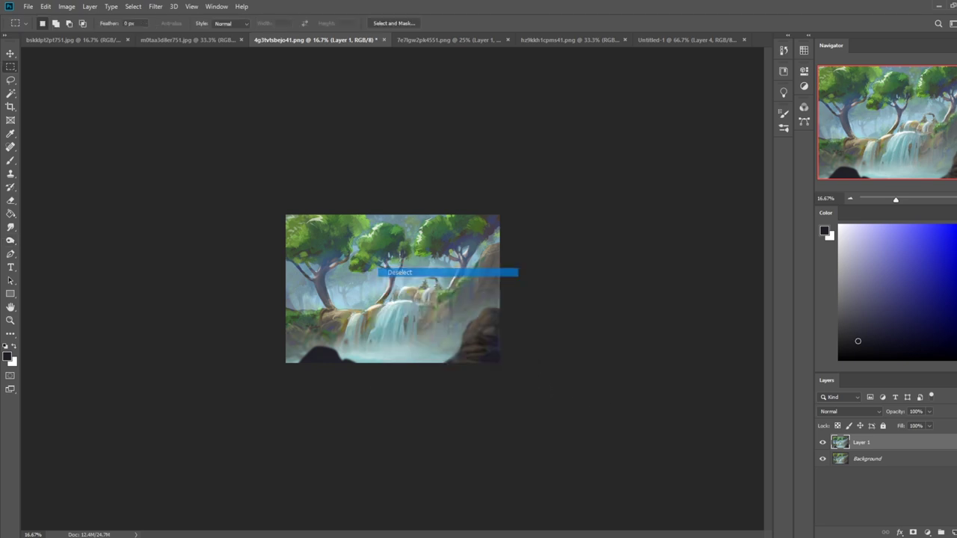
Lighten the upper background around the trees with the Dodge tool set to Midtones at 86% exposure, undoing the last stroke.
left_click(10, 228)
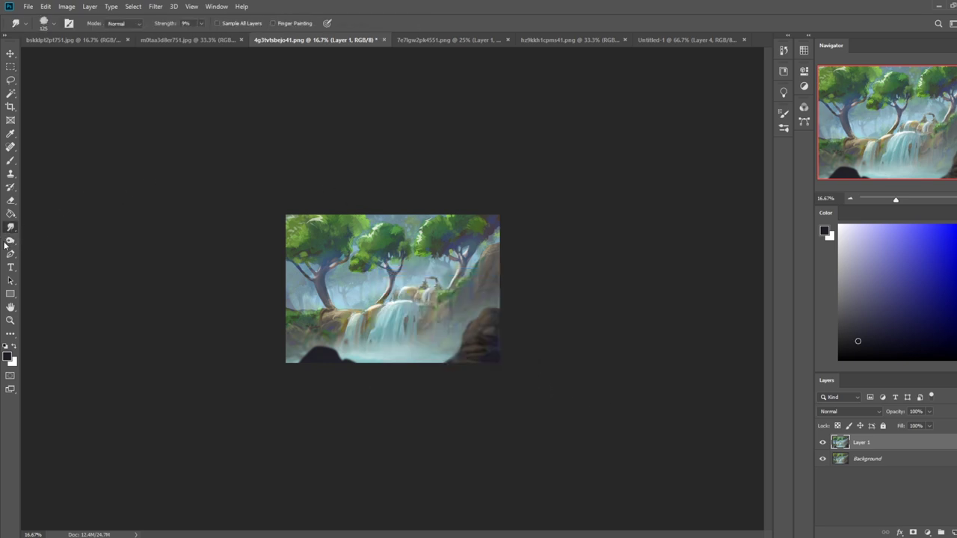
right_click(12, 240)
left_click(45, 240)
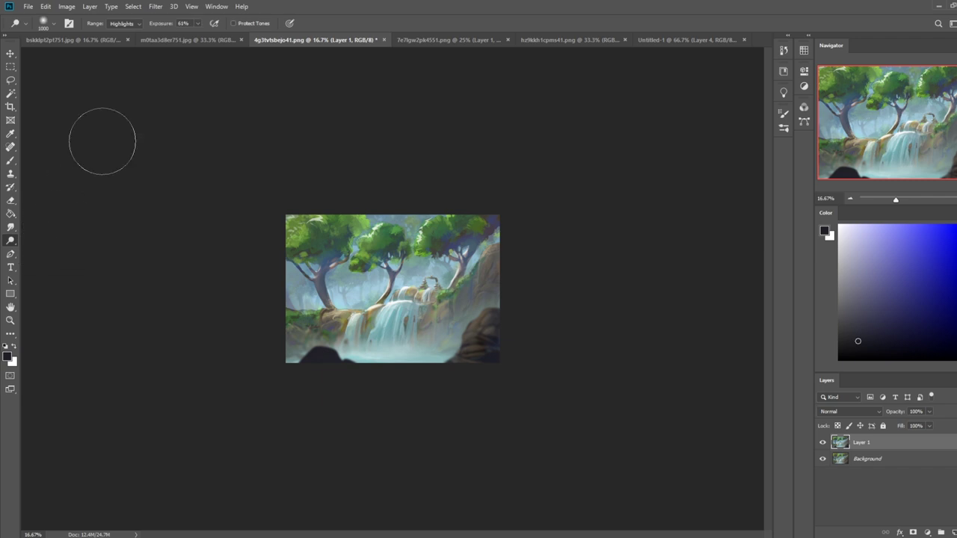
left_click(132, 24)
left_click(133, 33)
mouse_move(356, 206)
left_mouse_down()
mouse_move(381, 219)
mouse_move(418, 223)
left_mouse_up()
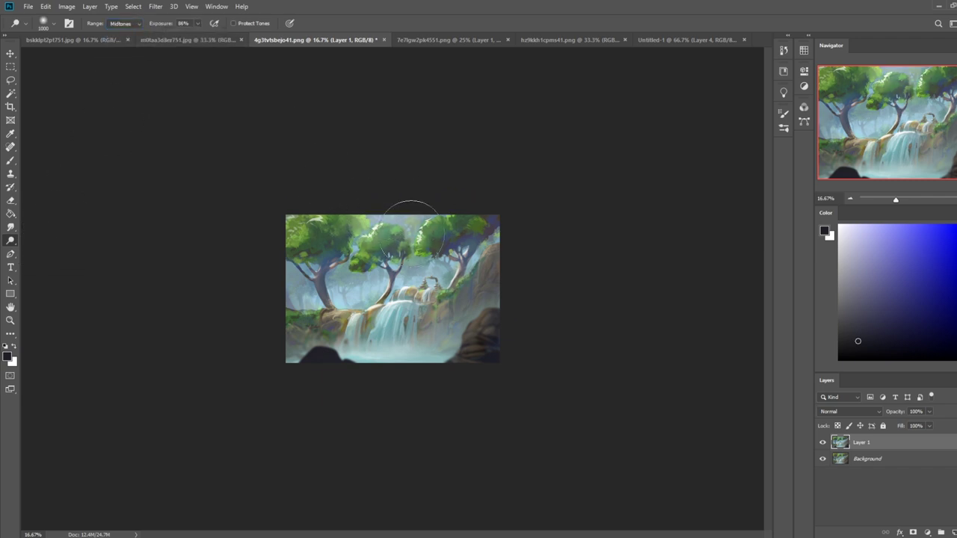
mouse_move(335, 278)
left_mouse_down()
mouse_move(354, 274)
mouse_move(346, 260)
mouse_move(300, 285)
left_mouse_up()
key("ctrl+z")
Dodge the left tree, the mist behind it and the upper canopy with a soft brush enlarged to 1200 px.
key("bracketleft")
key("bracketleft")
left_click_drag(301, 201, 261, 241)
key("bracketright")
key("bracketright")
key("bracketright")
key("bracketright")
left_click_drag(316, 290, 302, 281)
left_click_drag(380, 214, 411, 219)
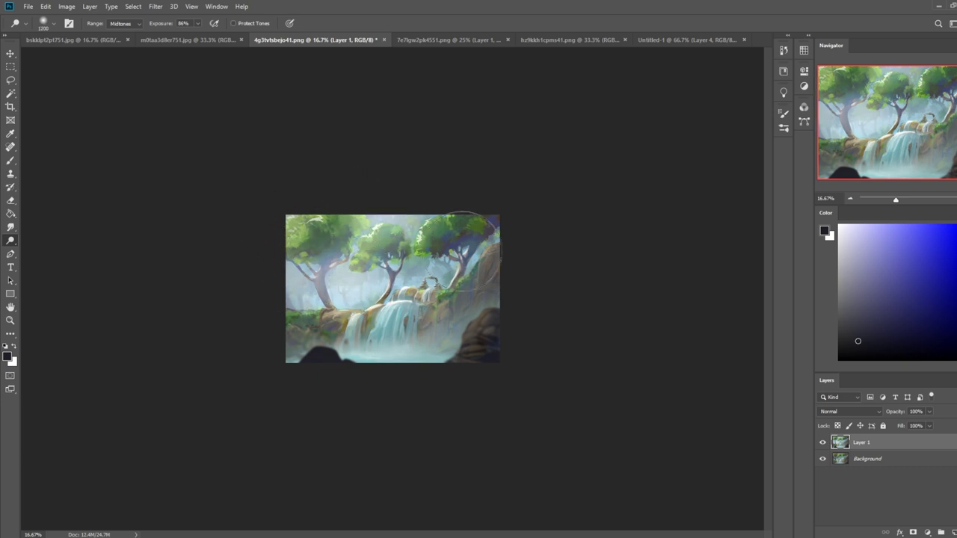
mouse_move(288, 216)
left_mouse_down()
mouse_move(246, 229)
mouse_move(238, 279)
left_mouse_up()
Copy the dodged painting, return the history to the state before dodging, and paste the copy as a new layer above Layer 1.
left_click(840, 442, "ctrl")
left_click(784, 53)
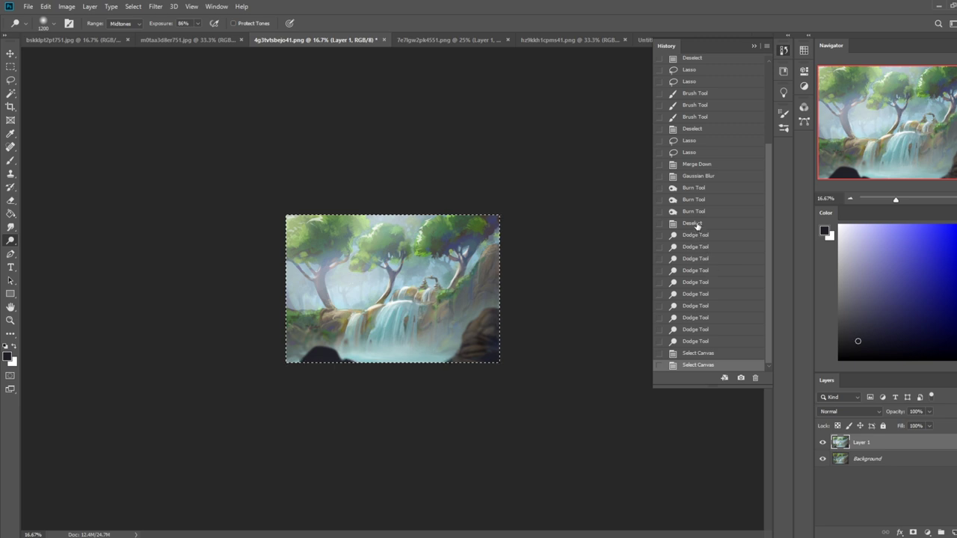
key("ctrl+a")
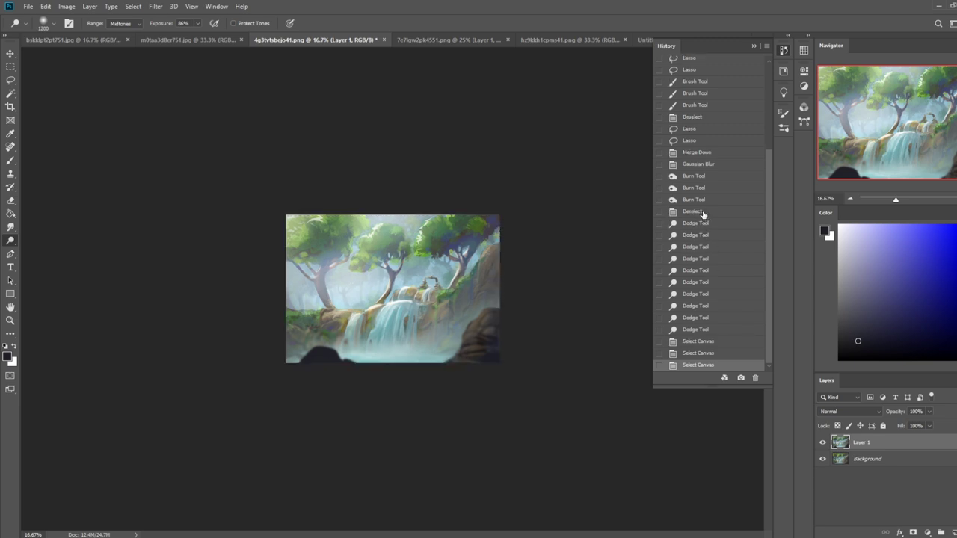
left_click(701, 212)
left_click(753, 46)
key("ctrl+j")
Choose the 500 px soft round eraser, enlarge it, and erase parts of the dodged layer to bring back darker areas.
key("e")
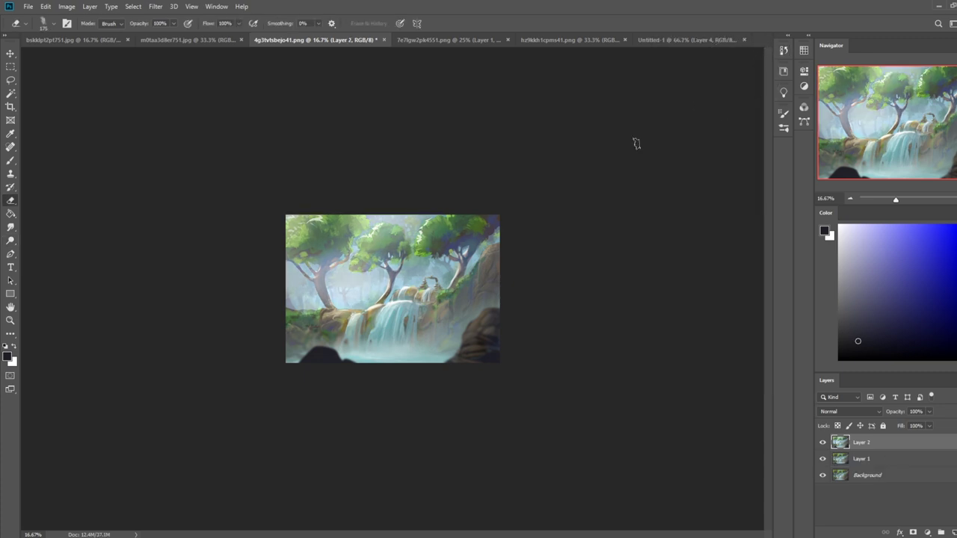
right_click(372, 245)
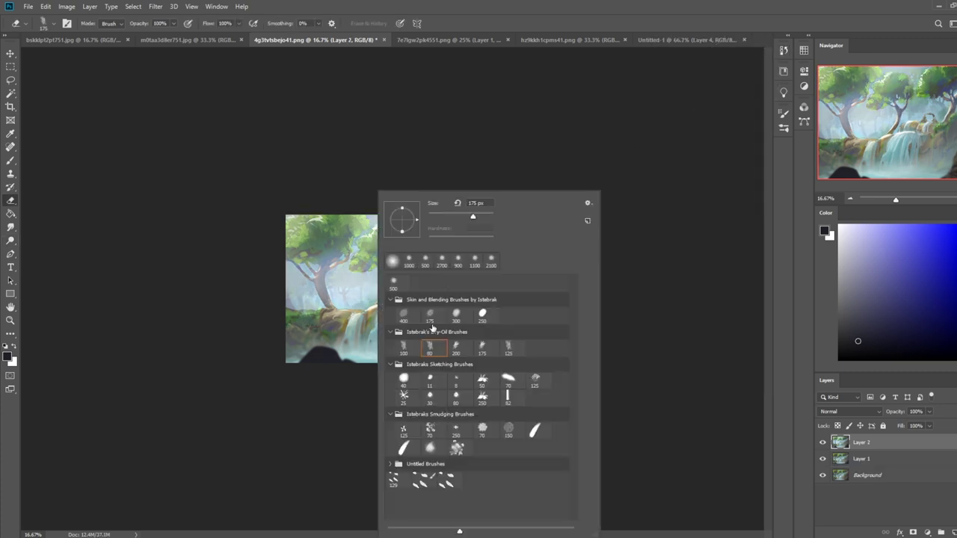
double_click(397, 286)
key("bracketright")
key("bracketright")
left_click(371, 267)
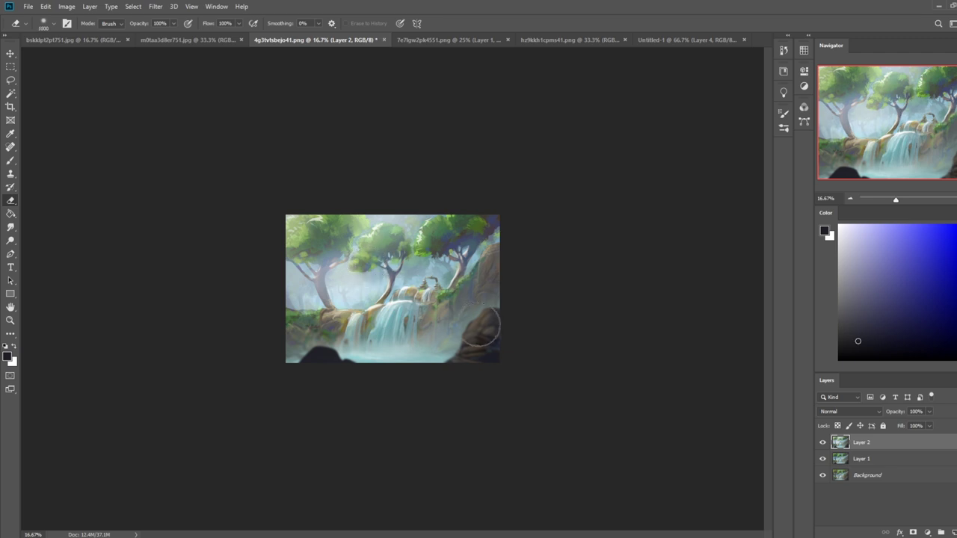
left_click(374, 263)
key("bracketright")
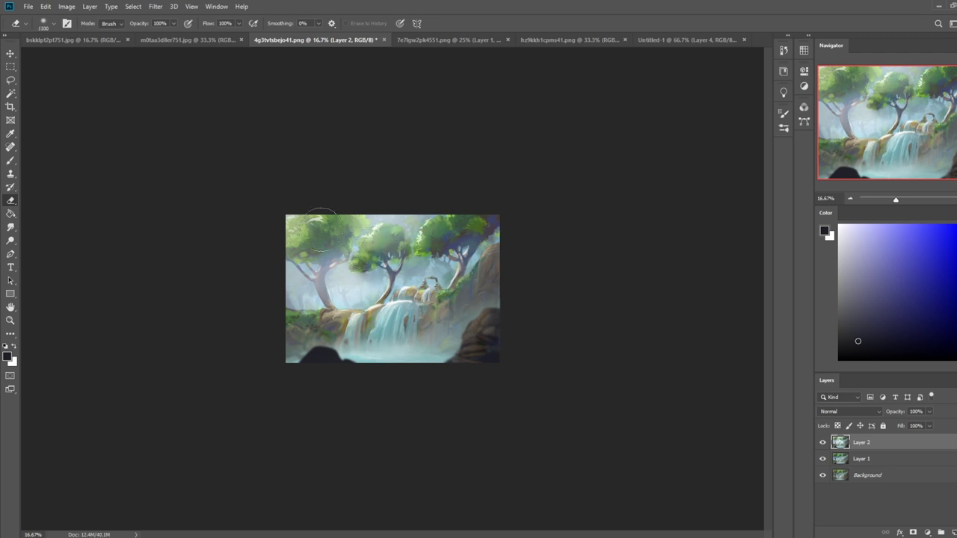
Try erasing broad diagonal areas of the dodged layer with the large soft eraser, compare with the previous state, and undo the strokes.
left_click_drag(305, 242, 524, 393)
left_click_drag(302, 239, 494, 364)
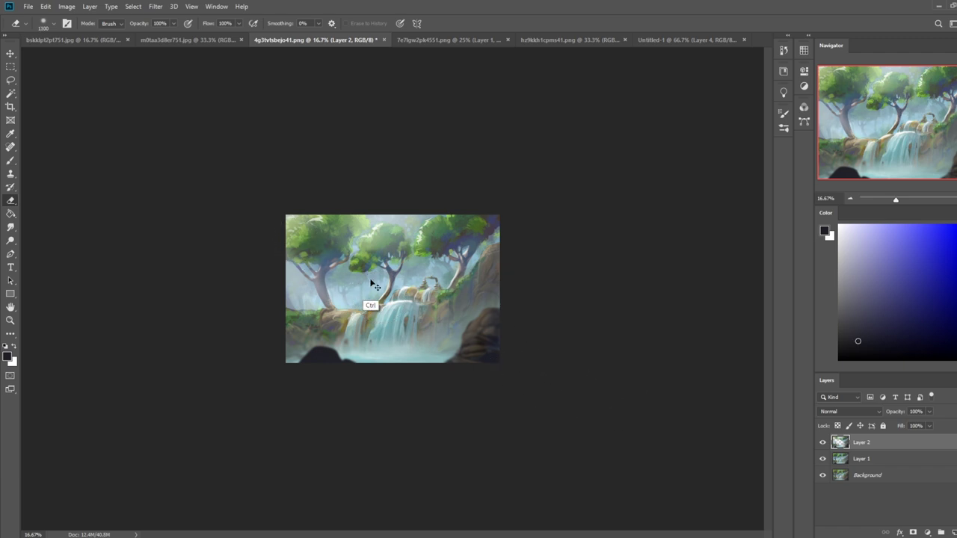
key("ctrl+z")
key("ctrl+z")
key("ctrl+shift+z")
key("ctrl+shift+z")
key("ctrl+z")
key("ctrl+z")
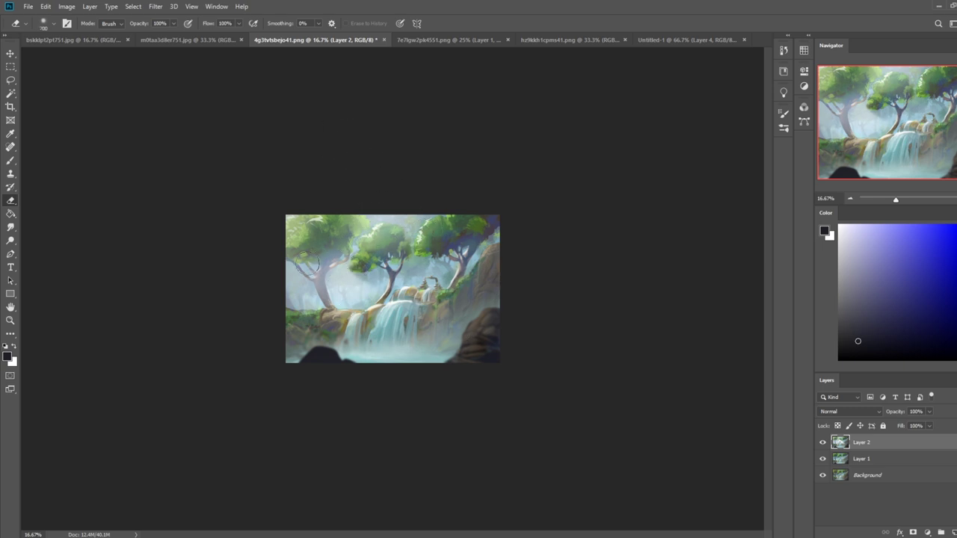
Erase thin diagonal streaks from the dodged layer beneath the left tree's canopy with a smaller eraser to form light rays.
key("[")
left_click_drag(331, 283, 347, 296)
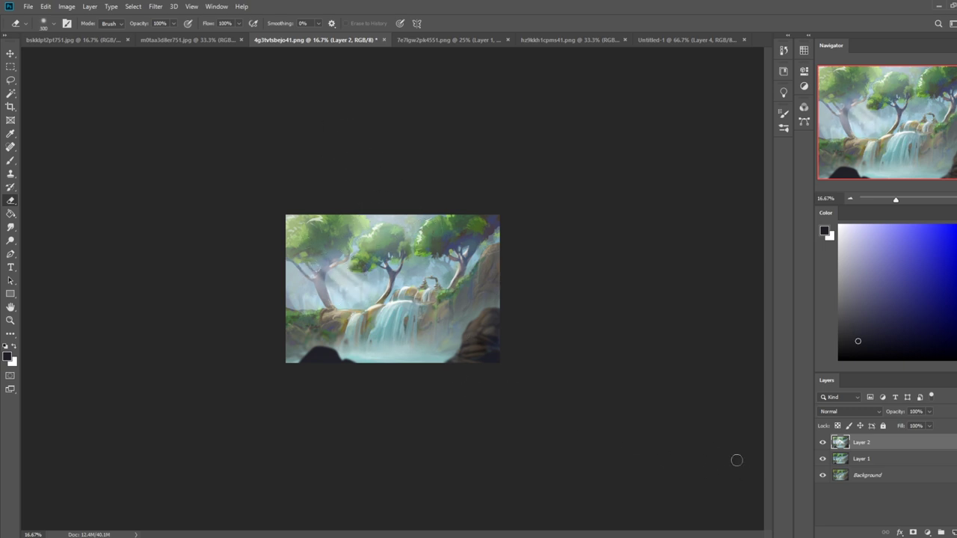
Try erasing the dodged layer around the left tree with a 1300 px soft eraser, and compare it with the previous state.
key("]")
key("]")
left_click_drag(353, 266, 338, 260)
key("ctrl+z")
key("ctrl+shift+z")
key("ctrl+z")
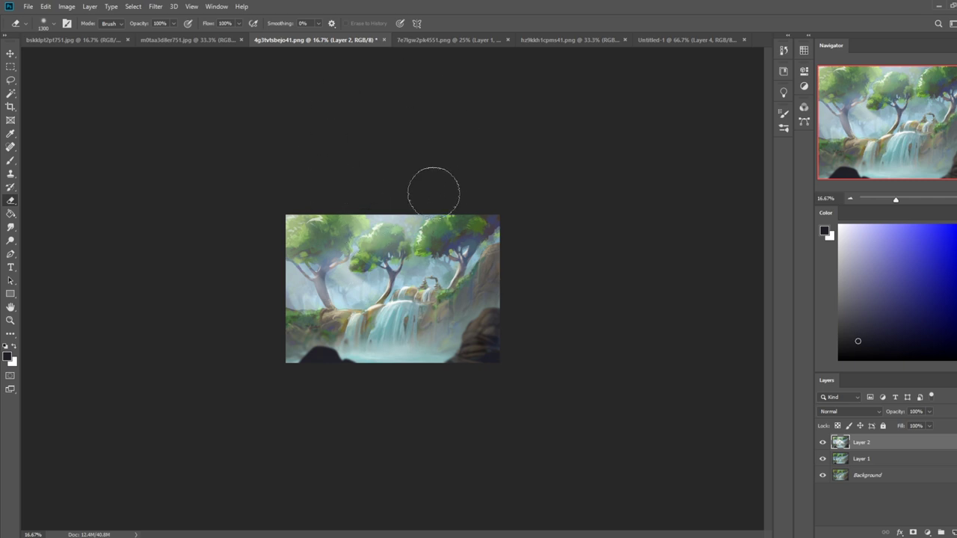
key("ctrl+shift+z")
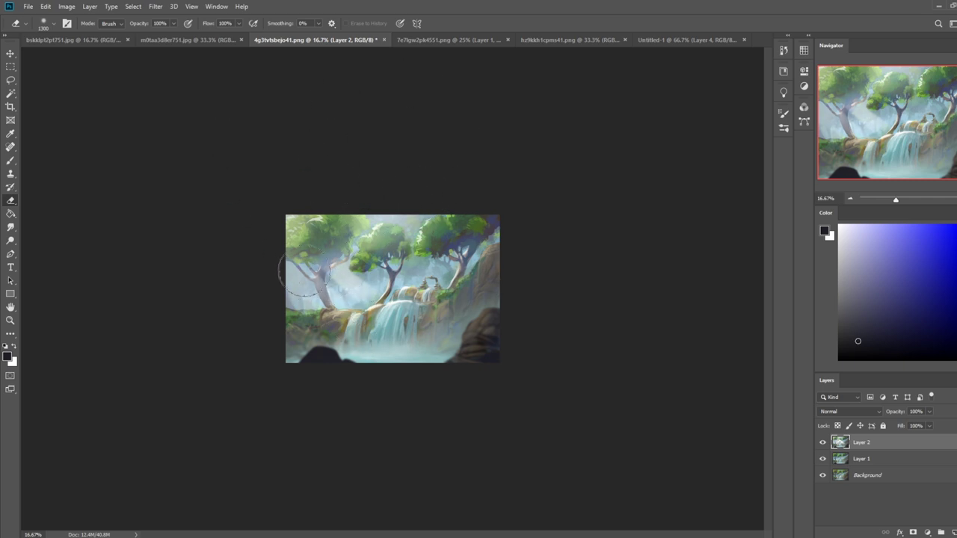
key("ctrl+z")
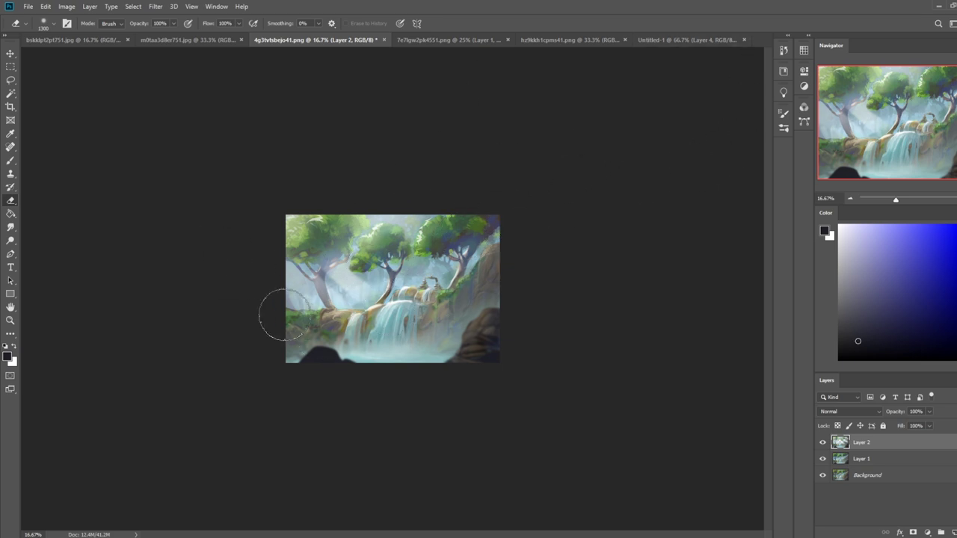
left_click(824, 443)
left_click(824, 443)
left_click(155, 6)
mouse_move(161, 123)
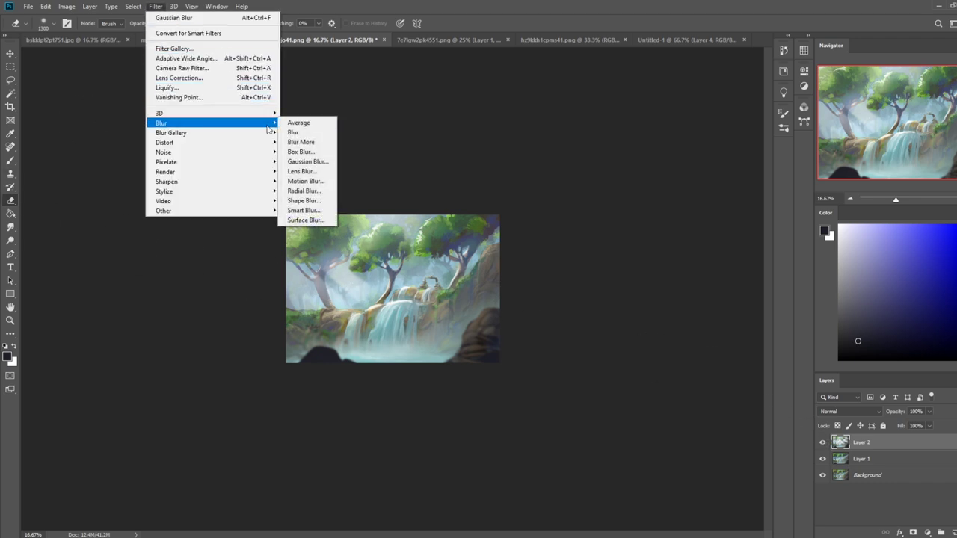
left_click(303, 160)
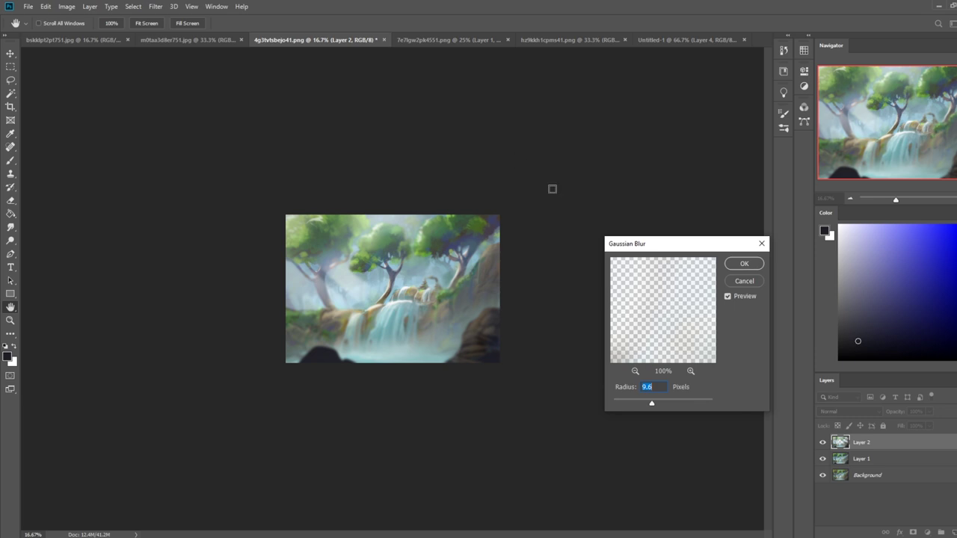
left_click(744, 282)
key("e")
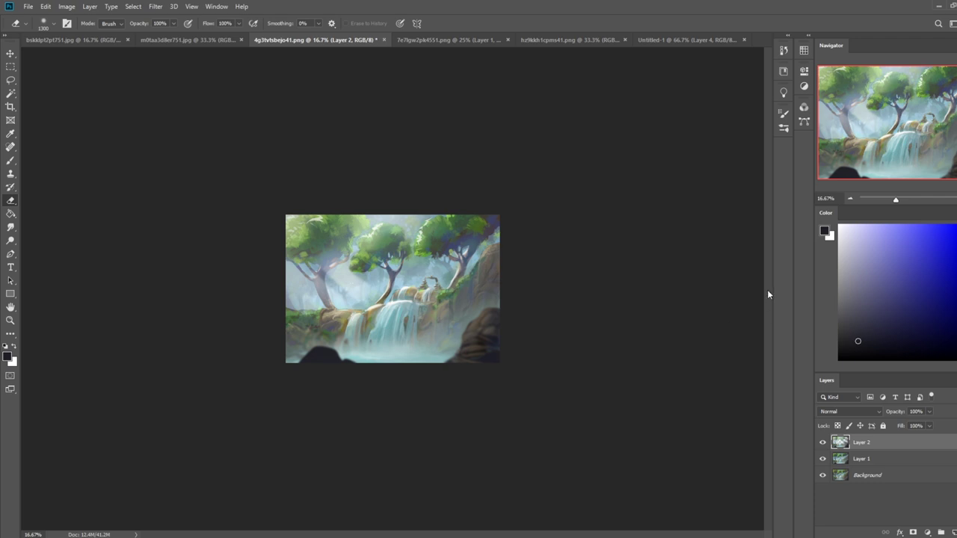
Compare the painting with Layer 2 hidden and shown several times.
left_click(823, 443)
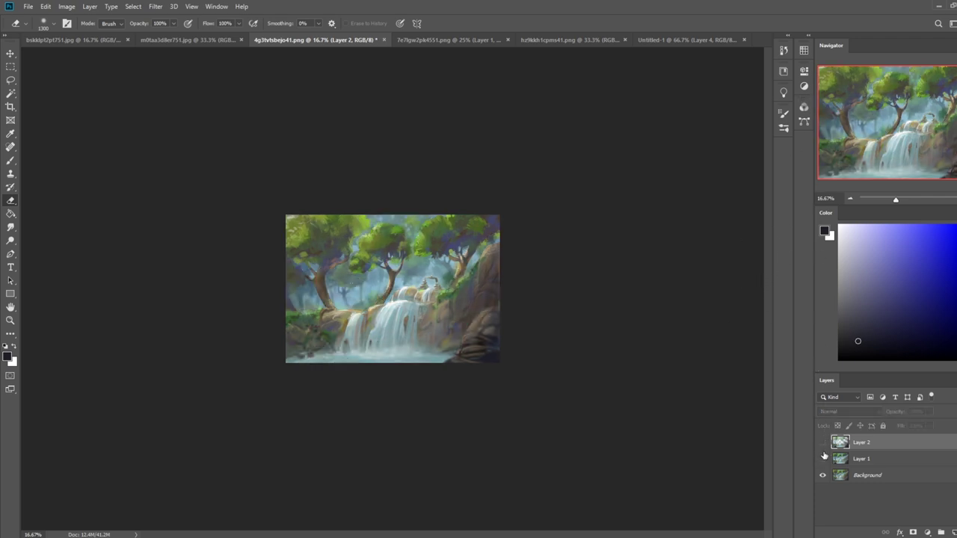
left_click(823, 442)
left_click(823, 443)
left_click(824, 442)
left_click(823, 443)
left_click(824, 444)
left_click(823, 443)
left_click(824, 444)
Undo the recent erasing, try a smaller soft eraser around the left tree's trunk, and compare the painting with and without Layer 2.
key("ctrl+z")
key("ctrl+z")
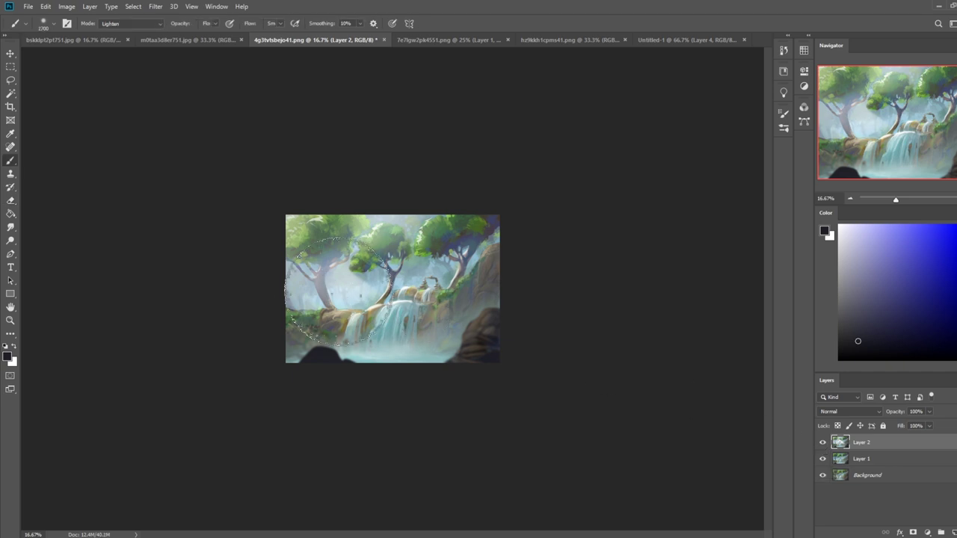
key("bracketleft")
key("bracketleft")
key("bracketleft")
key("bracketleft")
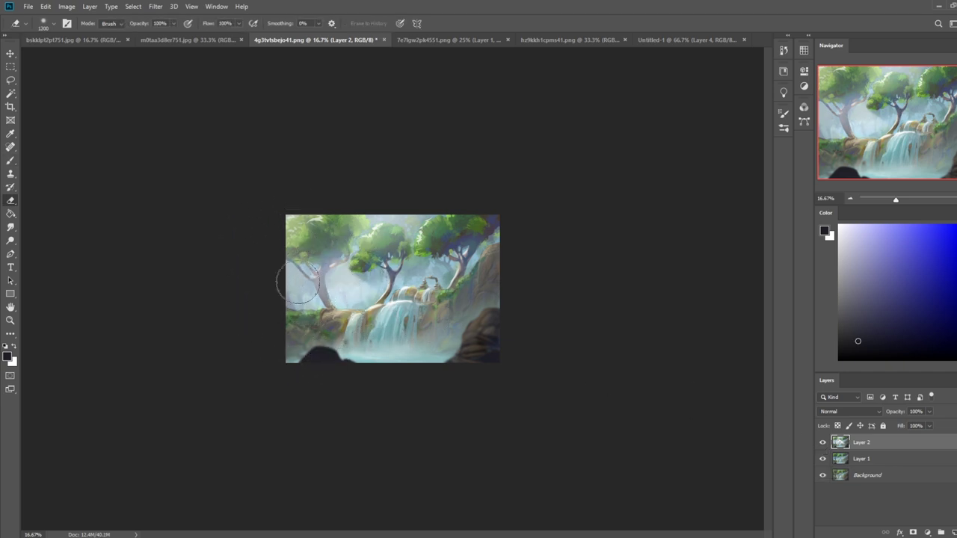
mouse_move(325, 281)
left_mouse_down()
mouse_move(337, 290)
mouse_move(328, 293)
left_mouse_up()
key("ctrl+z")
key("ctrl+z")
key("ctrl+shift+z")
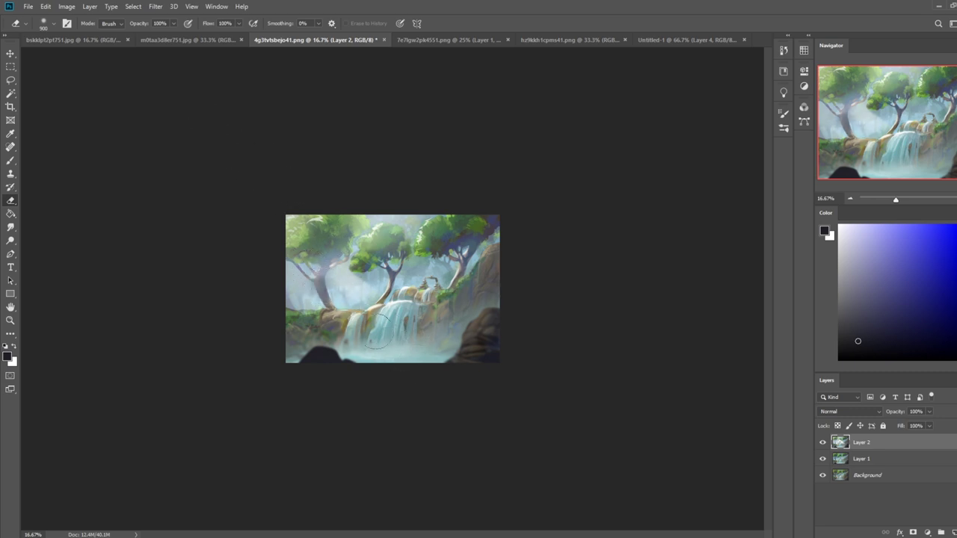
left_click(821, 444)
left_click(821, 444)
left_click(822, 443)
left_click(823, 444)
Try erasing thin diagonal light-ray streaks beneath the left tree and across the middle tree's canopy with a 200 px eraser.
key("[")
left_click_drag(333, 265, 364, 288)
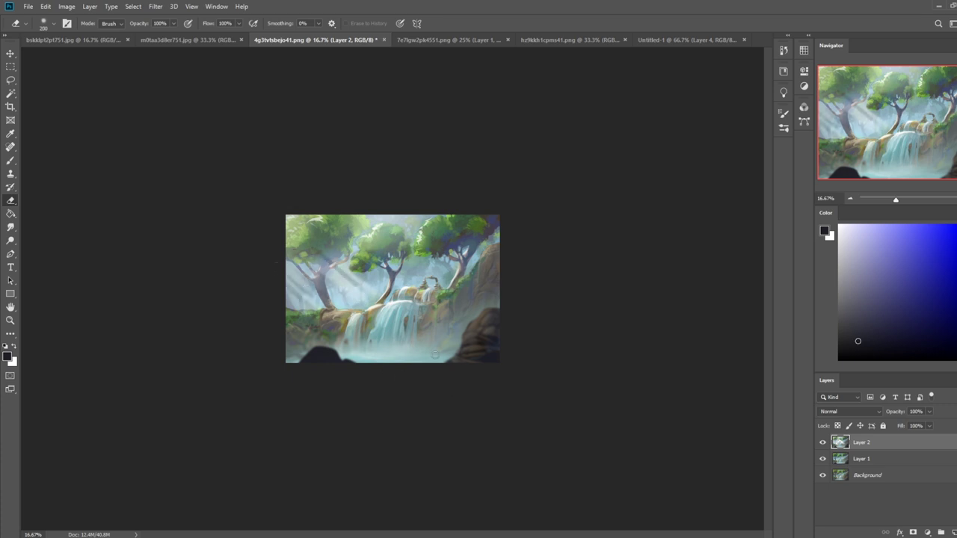
left_click_drag(353, 210, 407, 256)
left_click_drag(368, 211, 411, 247)
mouse_move(377, 211)
left_mouse_down()
mouse_move(418, 247)
mouse_move(432, 244)
left_mouse_up()
left_click_drag(396, 193, 441, 226)
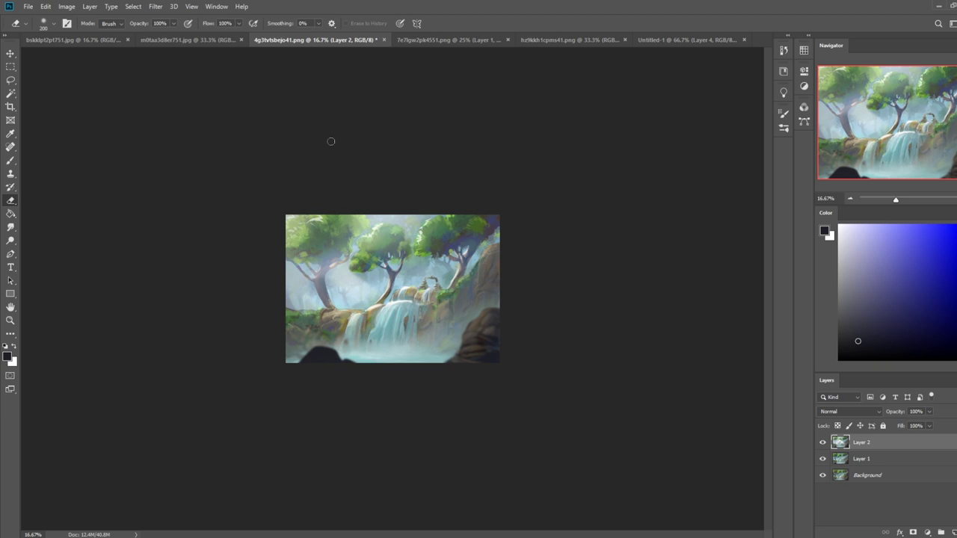
Try cutting a freehand patch of the left tree's canopy out of Layer 2, deselect, and undo the changes.
key("l")
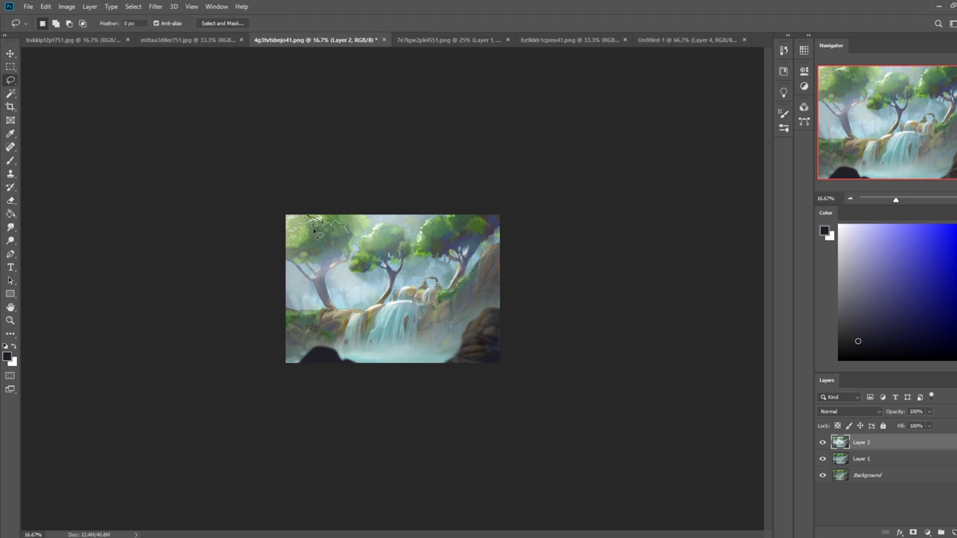
mouse_move(335, 246)
left_mouse_down()
mouse_move(314, 219)
mouse_move(342, 225)
left_mouse_up()
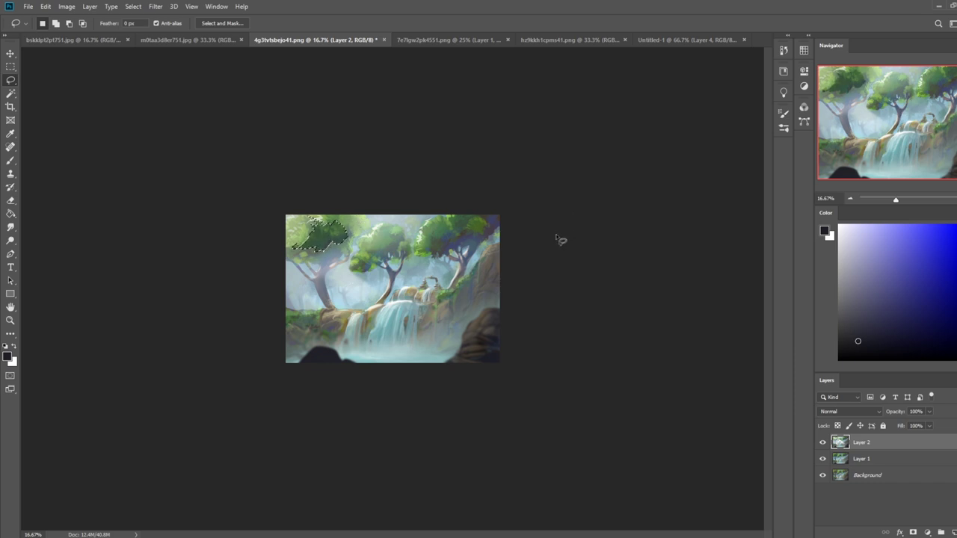
key("ctrl+d")
key("ctrl+z")
key("ctrl+z")
key("ctrl+z")
key("ctrl+z")
Merge Layer 2 down into Layer 1.
key("m")
right_click(451, 241)
left_click(478, 248)
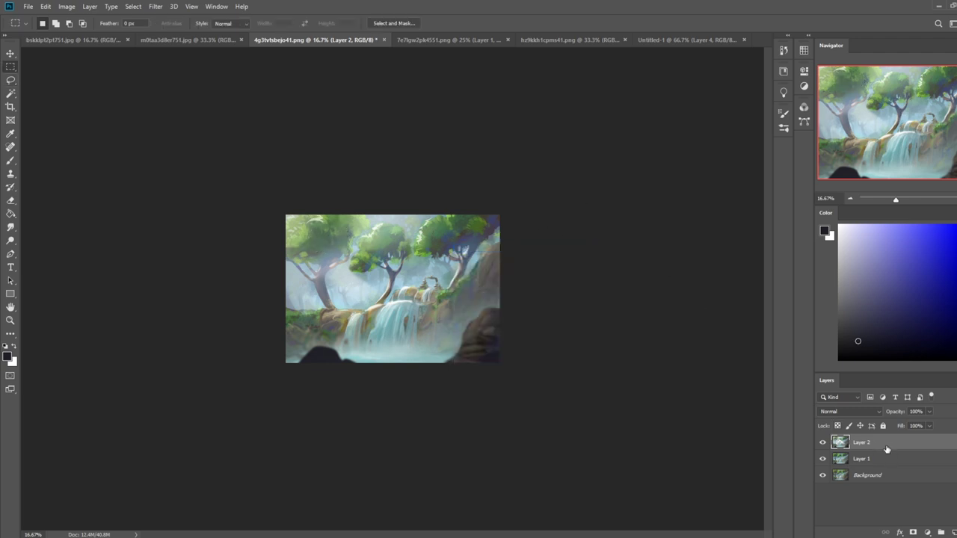
right_click(887, 449)
left_click(888, 315)
Try painting white mist at the waterfall's base on Layer 1 with a large soft Lighten brush, and undo the strokes.
key("l")
key("b")
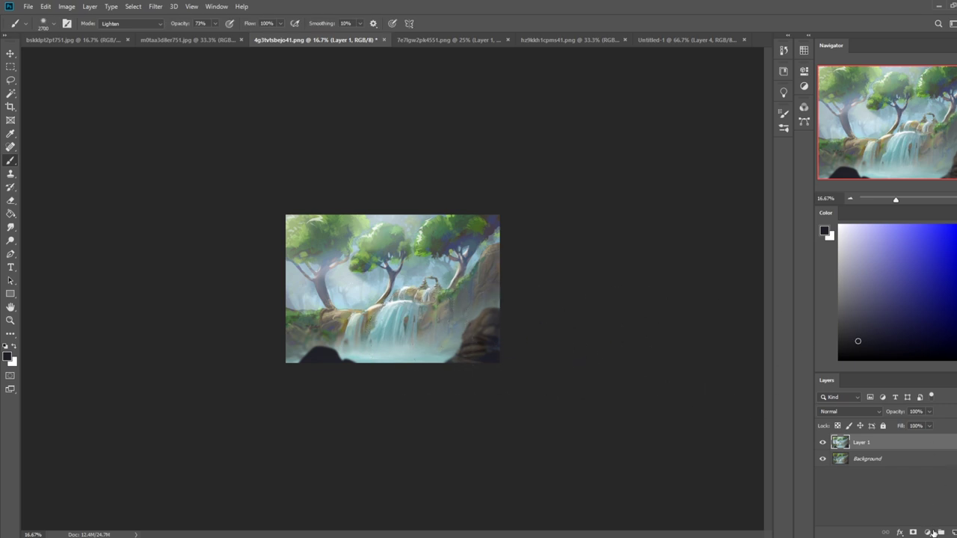
key("x")
key("bracketleft")
key("bracketleft")
key("bracketleft")
key("bracketleft")
mouse_move(397, 351)
left_mouse_down()
mouse_move(425, 329)
mouse_move(413, 335)
mouse_move(420, 322)
left_mouse_up()
key("bracketleft")
key("bracketleft")
key("bracketleft")
key("bracketleft")
key("bracketleft")
key("bracketleft")
key("bracketleft")
key("bracketleft")
key("bracketleft")
key("bracketleft")
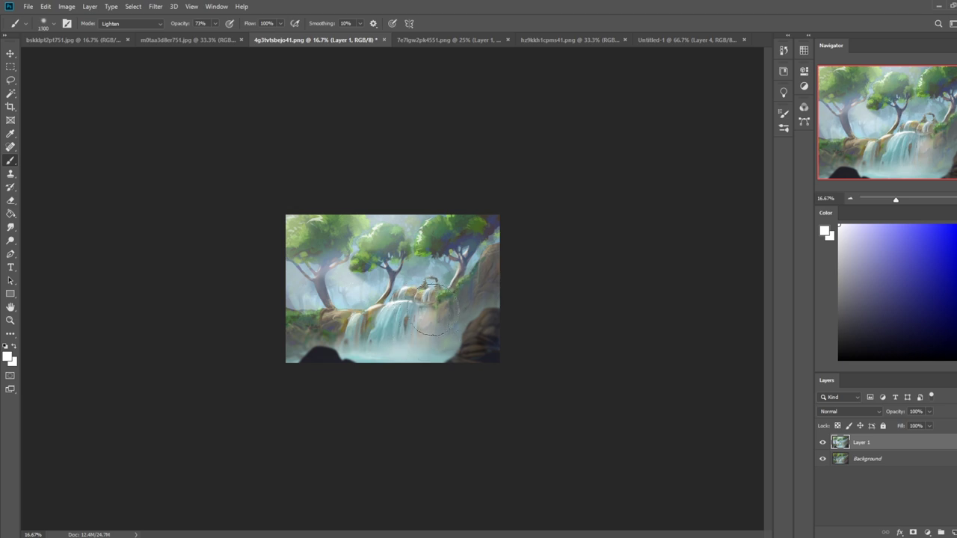
key("ctrl+z")
key("ctrl+z")
key("ctrl+z")
key("ctrl+z")
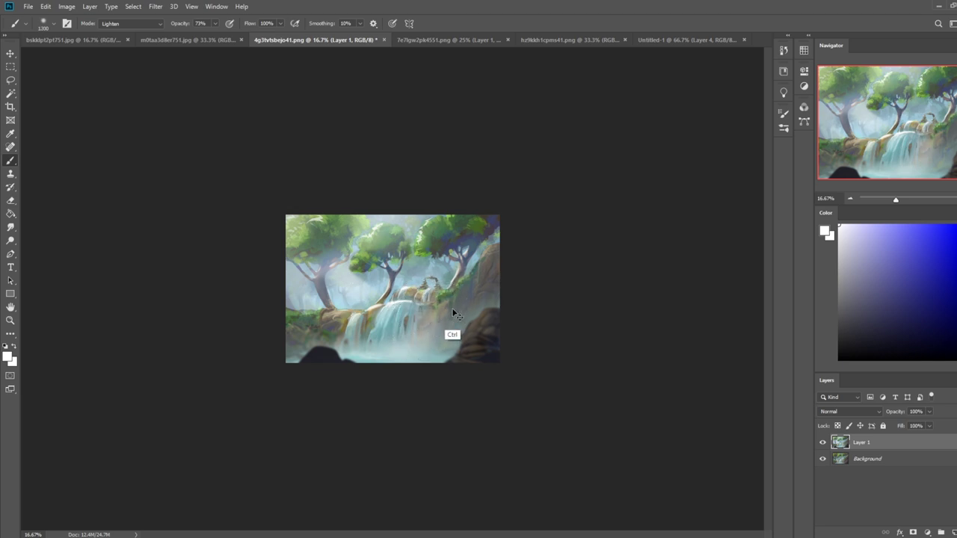
On a new layer, paint soft white mist at the waterfall's base and roughen its edges with a Dry-Oil brush as eraser.
left_click(953, 532)
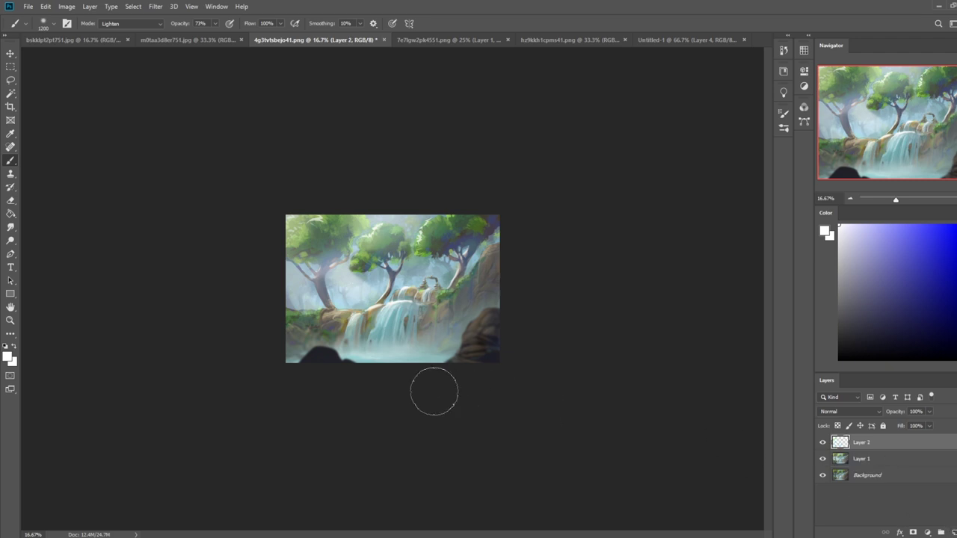
left_click(415, 340)
key("e")
right_click(441, 294)
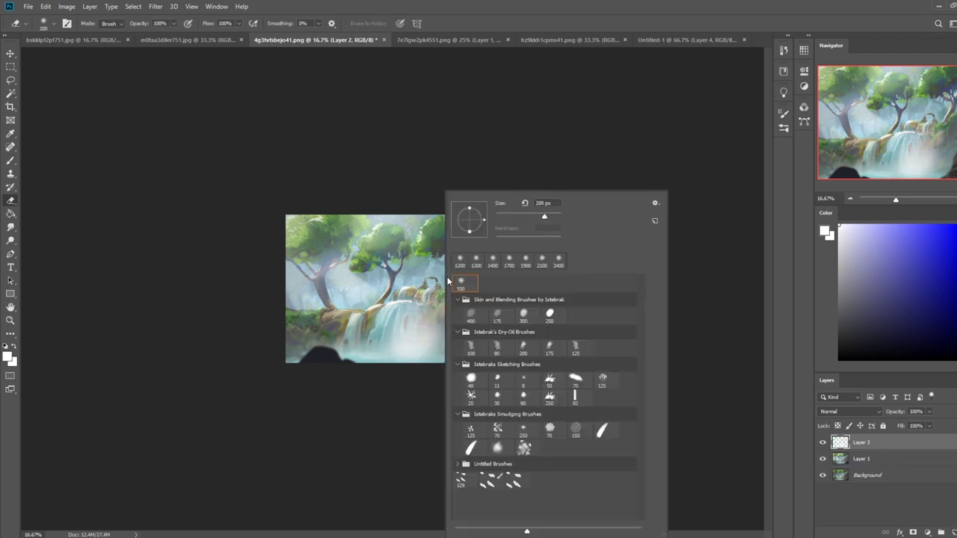
left_click(495, 346)
left_click(418, 198)
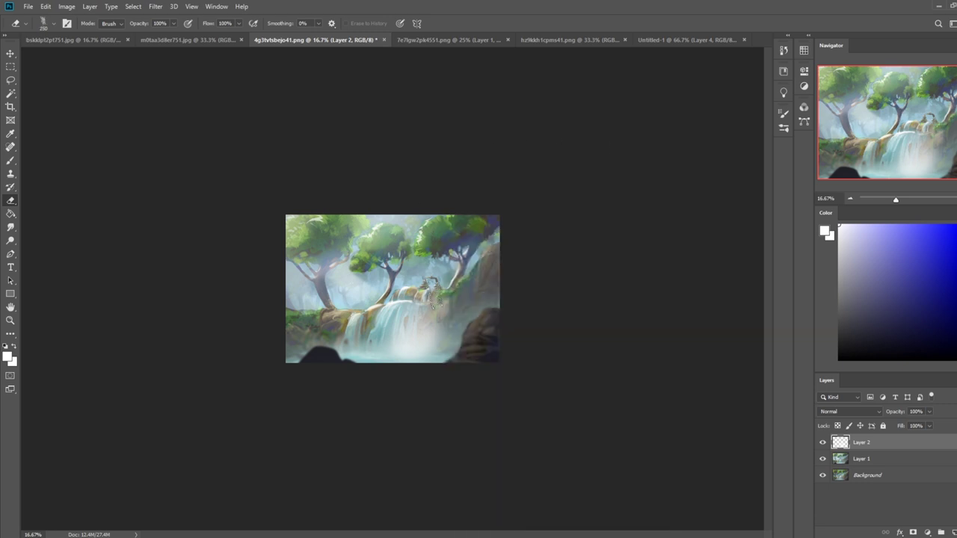
mouse_move(431, 282)
left_mouse_down()
mouse_move(389, 336)
mouse_move(407, 328)
mouse_move(386, 324)
mouse_move(383, 351)
mouse_move(443, 305)
left_mouse_up()
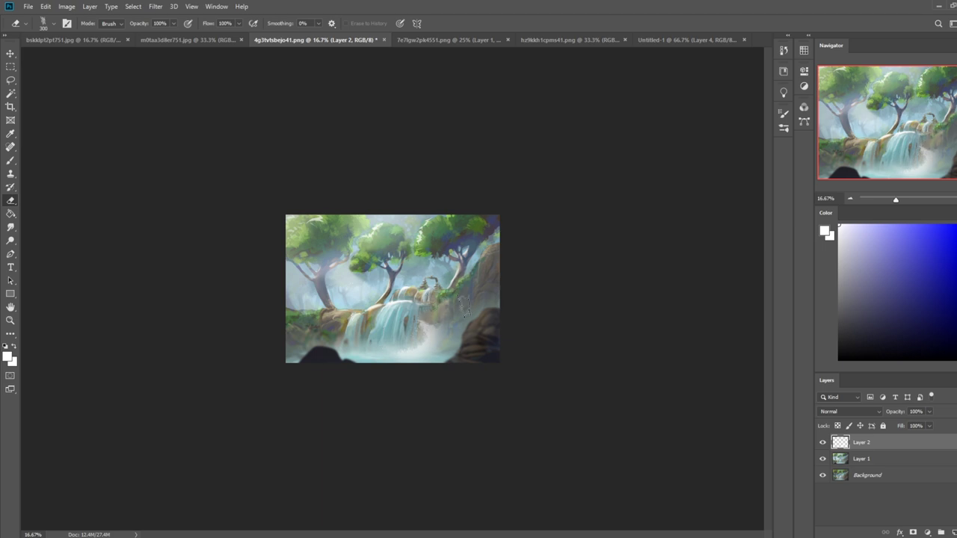
Build up more white mist at the waterfall's base and break up its edges with the textured eraser enlarged to 600 px.
key("b")
mouse_move(419, 327)
left_mouse_down()
mouse_move(404, 301)
mouse_move(389, 331)
mouse_move(415, 333)
left_mouse_up()
key("e")
key("b")
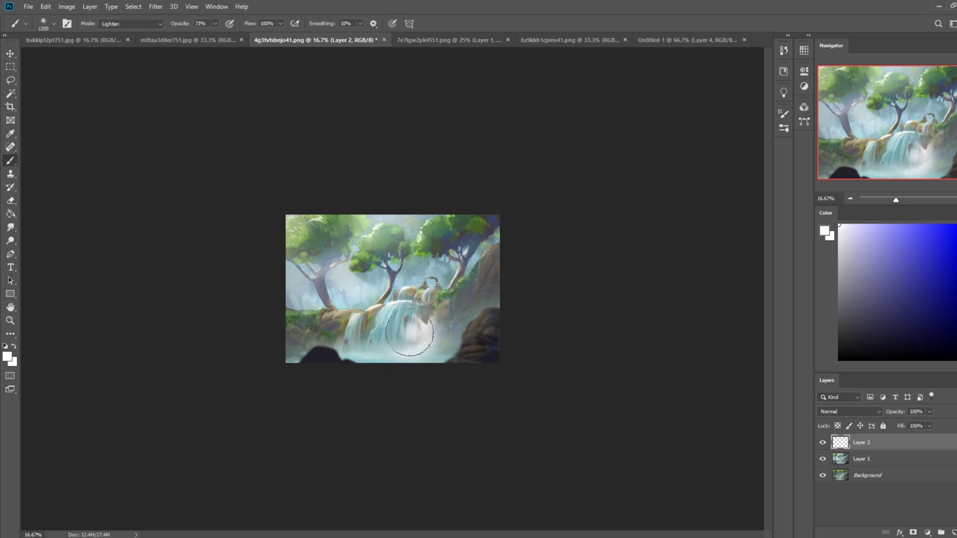
key("e")
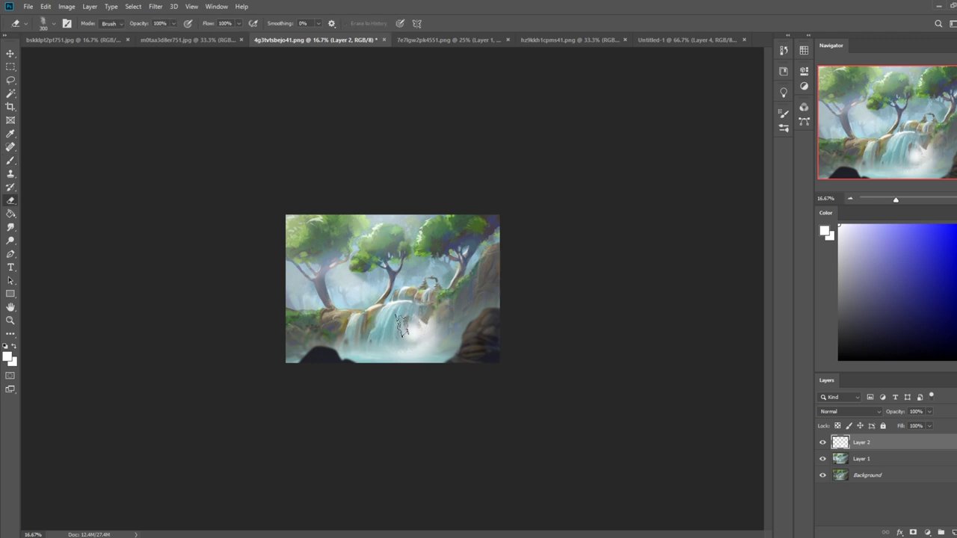
mouse_move(408, 326)
left_mouse_down()
mouse_move(426, 332)
mouse_move(397, 351)
left_mouse_up()
key("v")
key("e")
key("]")
key("]")
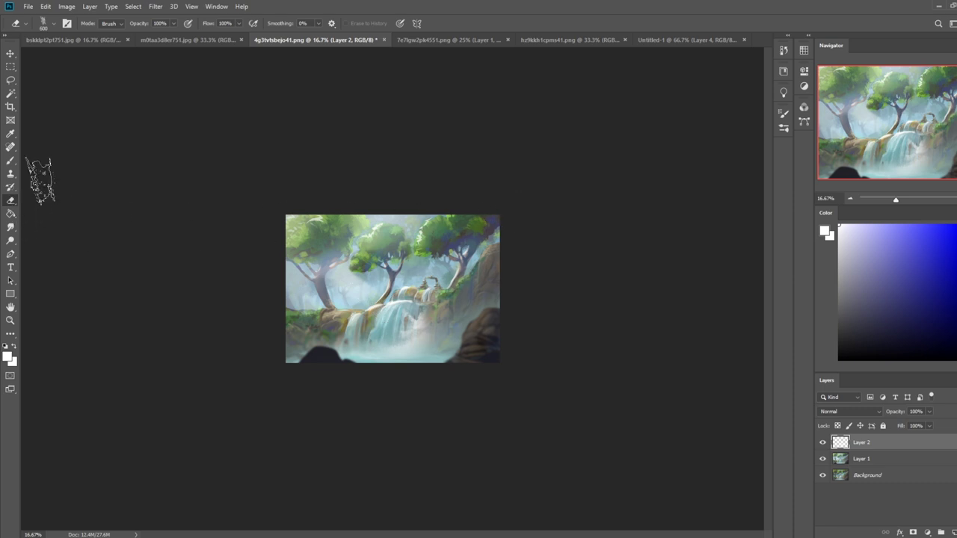
Soften the mist layer with a Gaussian Blur and compare the painting with the layer hidden and shown.
left_click(156, 7)
mouse_move(183, 124)
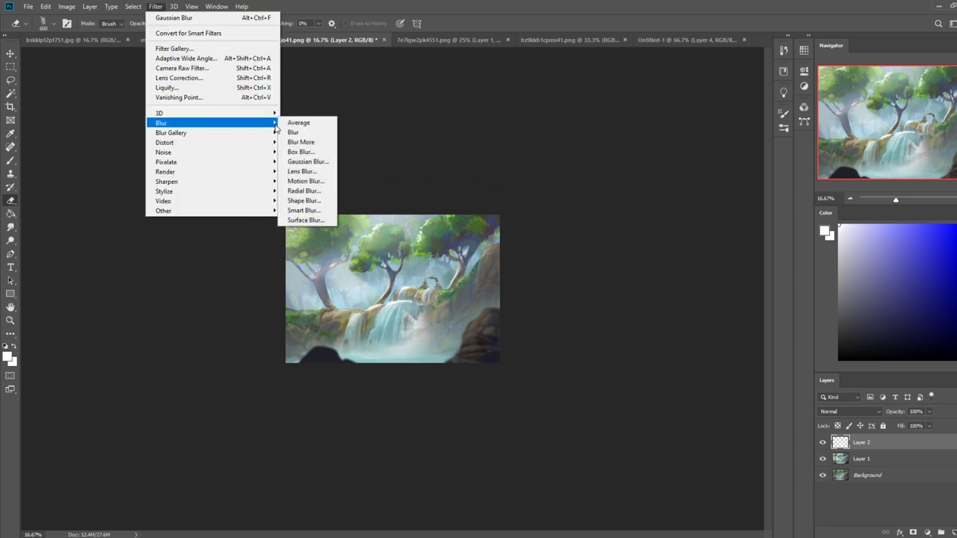
left_click(307, 162)
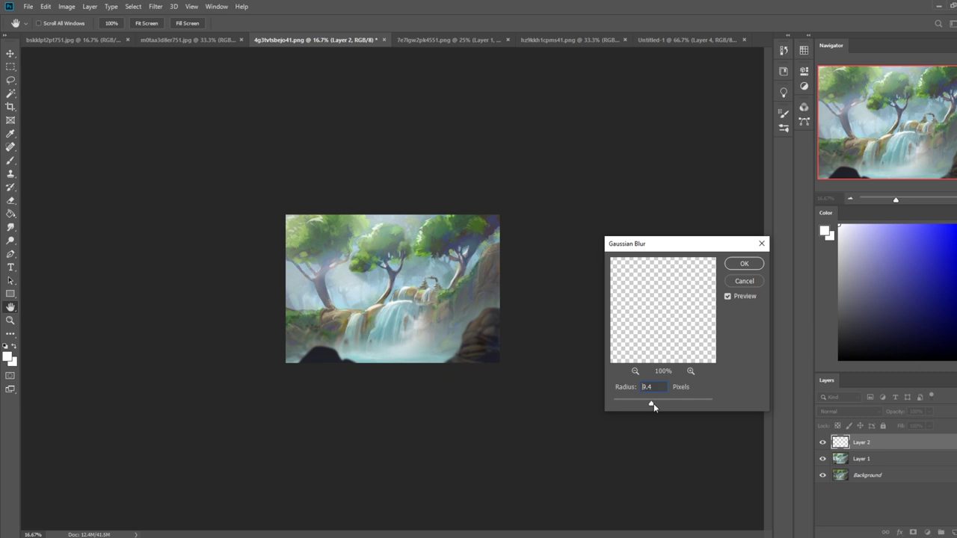
left_click_drag(652, 403, 656, 404)
left_click(744, 266)
key("e")
left_click(823, 445)
left_click(824, 444)
left_click(823, 445)
left_click(824, 446)
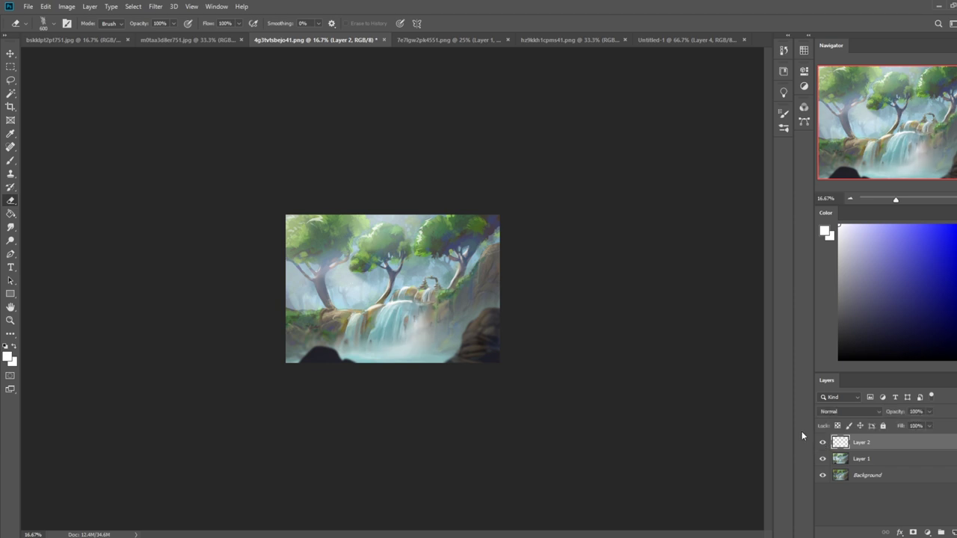
Try painting soft white light around the small stone arch with a 700 px Lighten brush, and undo the strokes.
key("b")
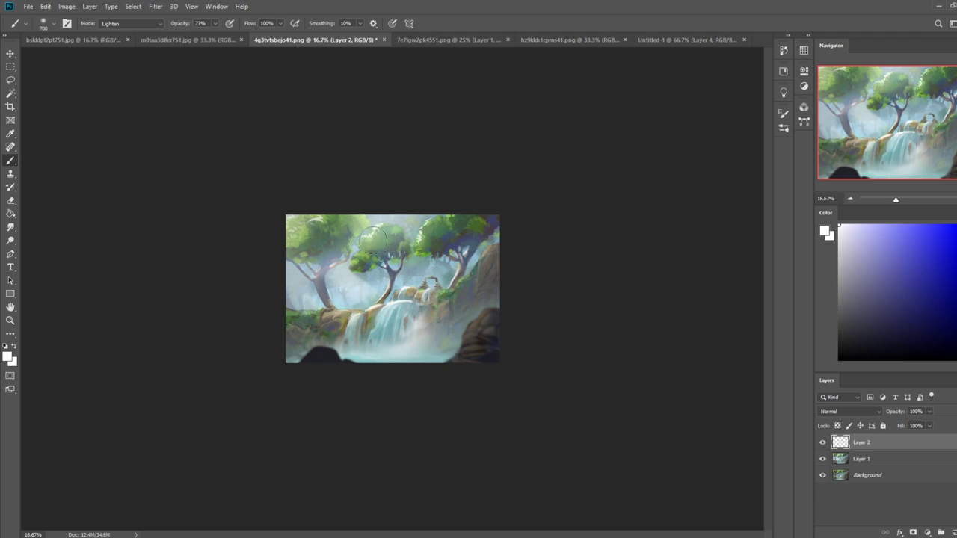
left_click(413, 271)
key("ctrl+z")
left_click_drag(436, 286, 404, 262)
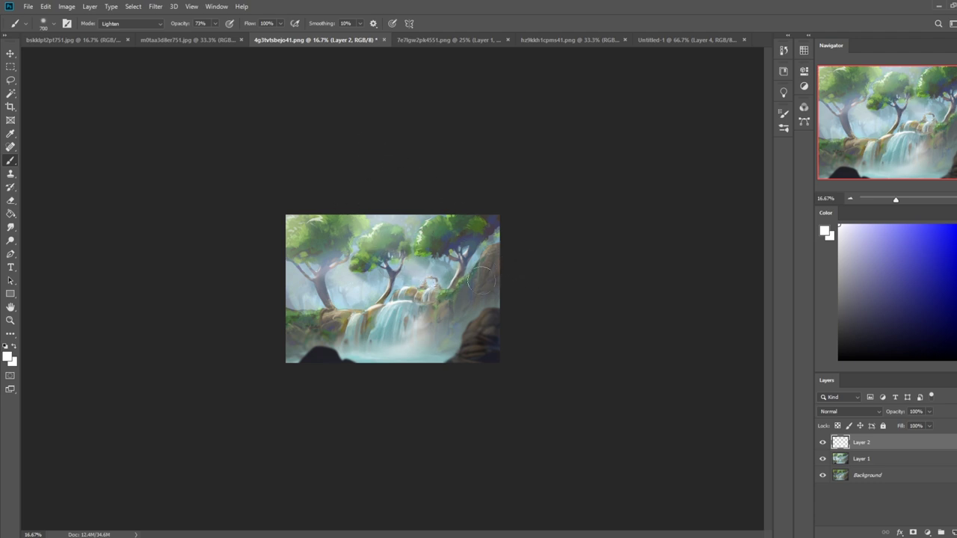
key("ctrl+z")
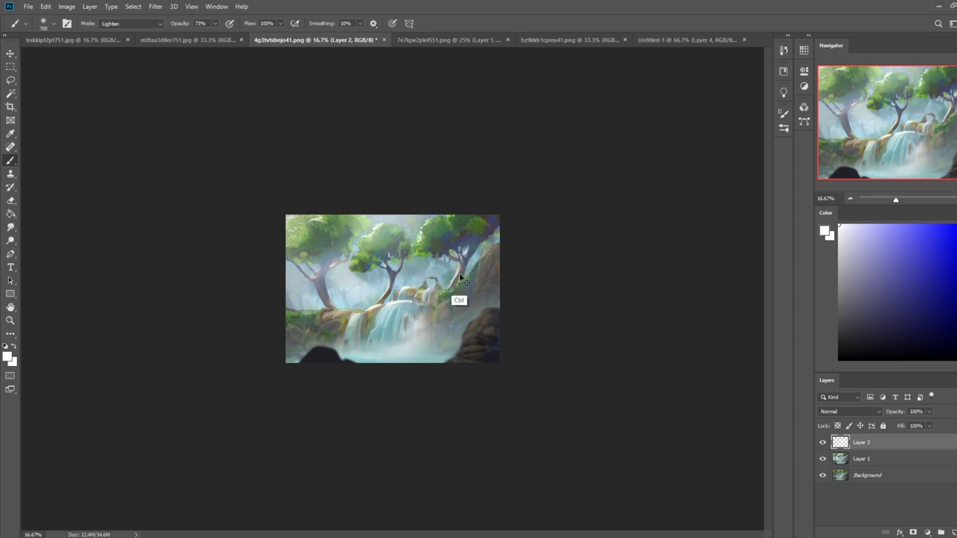
Try painting a diagonal white light ray between the middle and right trees with a 600 px brush, compare, and undo it.
key("ctrl+plus")
left_click_drag(465, 283, 395, 227)
key("ctrl+z")
key("ctrl+shift+z")
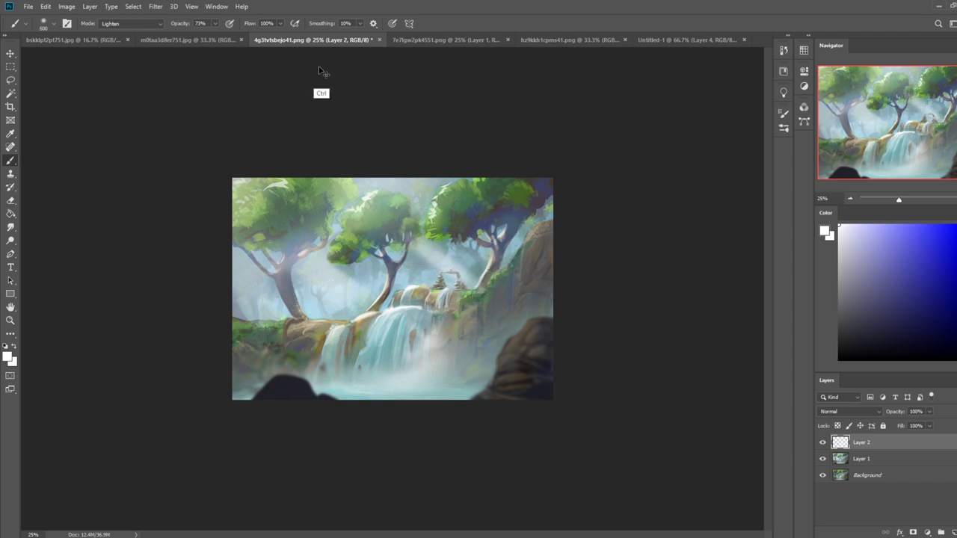
key("ctrl+z")
Paint faint white mist between the middle and right trees above the stone arch, and compare it with the previous state.
mouse_move(393, 252)
left_mouse_down()
mouse_move(449, 287)
mouse_move(423, 273)
left_mouse_up()
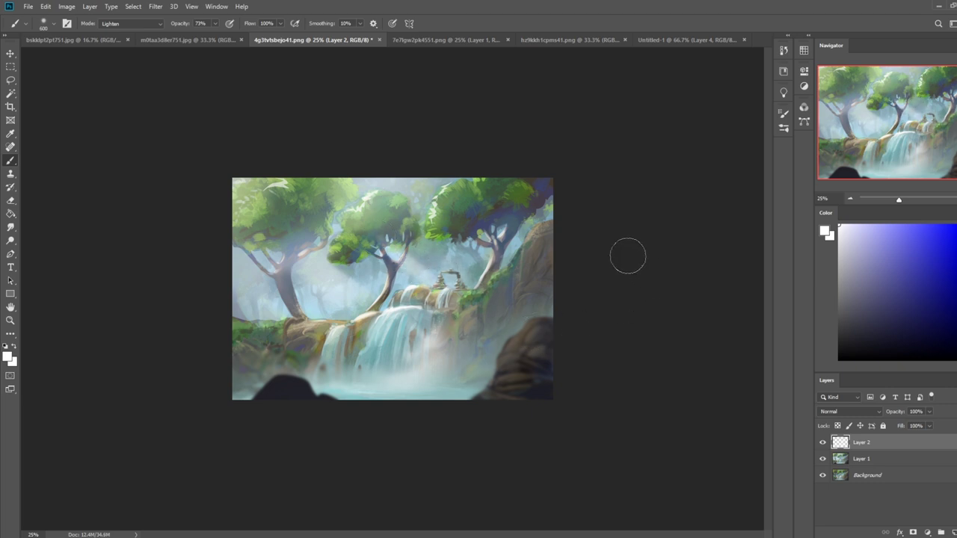
key("ctrl")
key("ctrl+z")
key("ctrl+z")
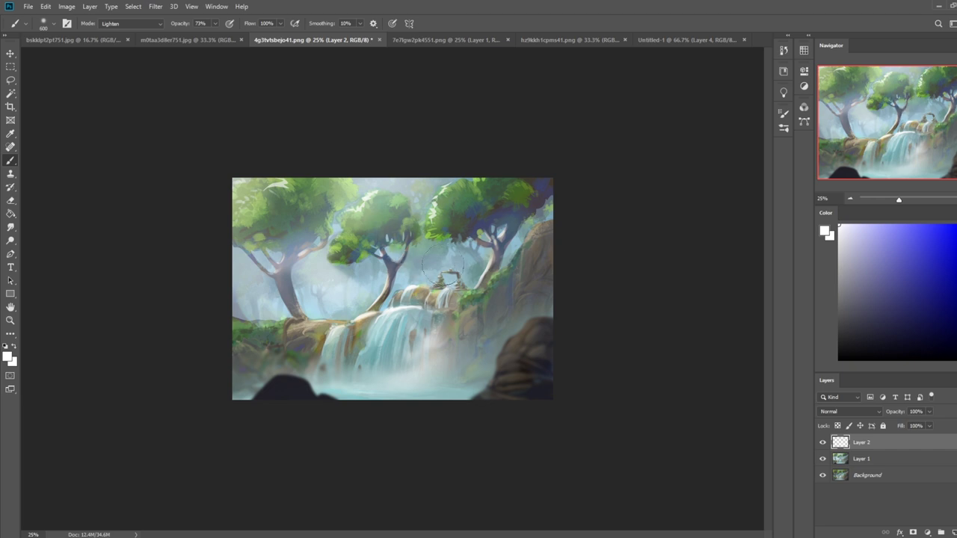
key("ctrl+shift+z")
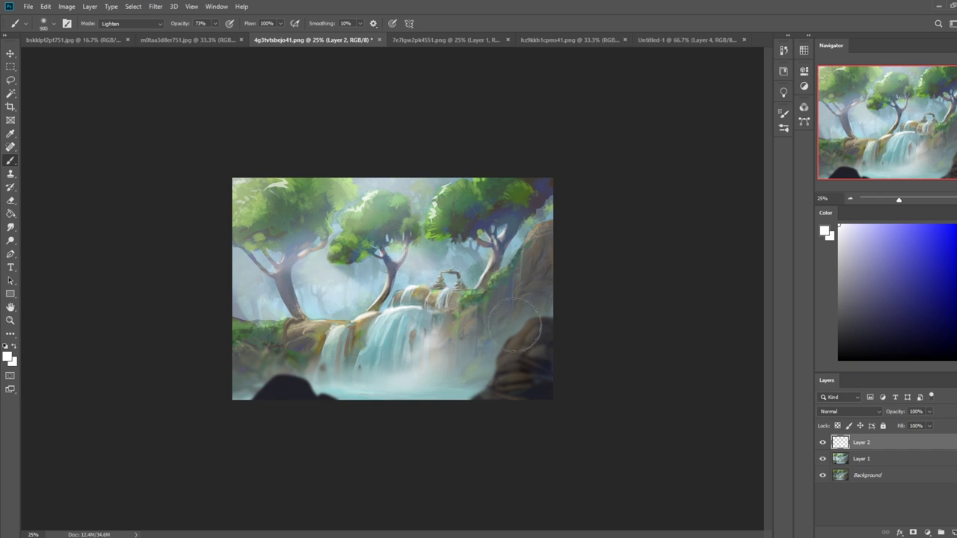
View the waterfall painting at reduced size and flatten all its layers into a single background.
key("ctrl+0")
key("ctrl+minus")
key("ctrl+minus")
key("ctrl+minus")
key("ctrl+minus")
key("ctrl+minus")
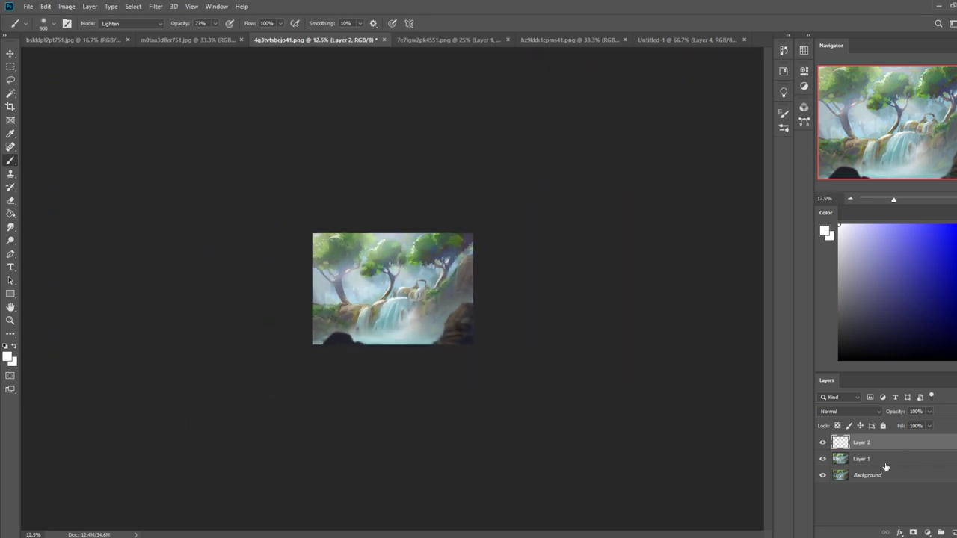
right_click(883, 465)
left_click(925, 329)
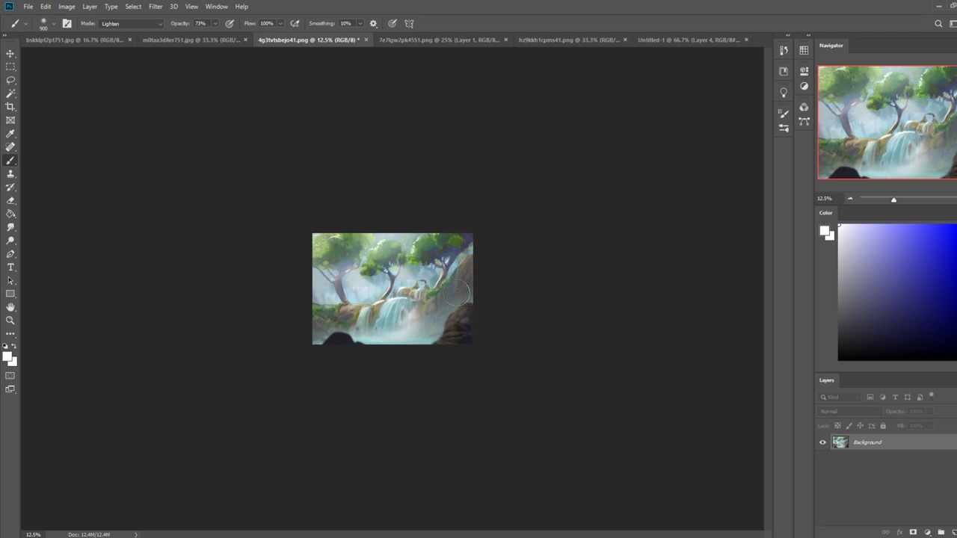
Close the waterfall painting and save the changes made to it.
key("ctrl+plus")
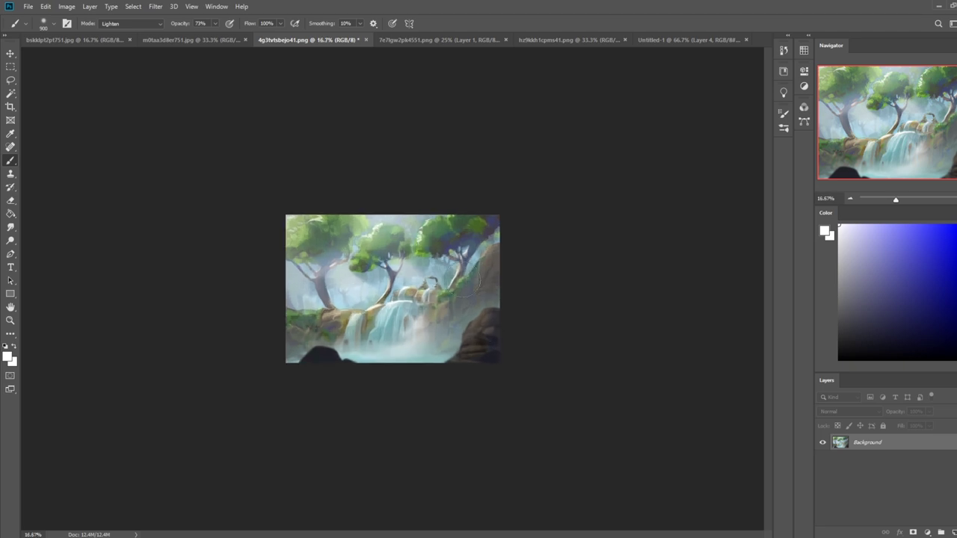
left_click(453, 263, "alt")
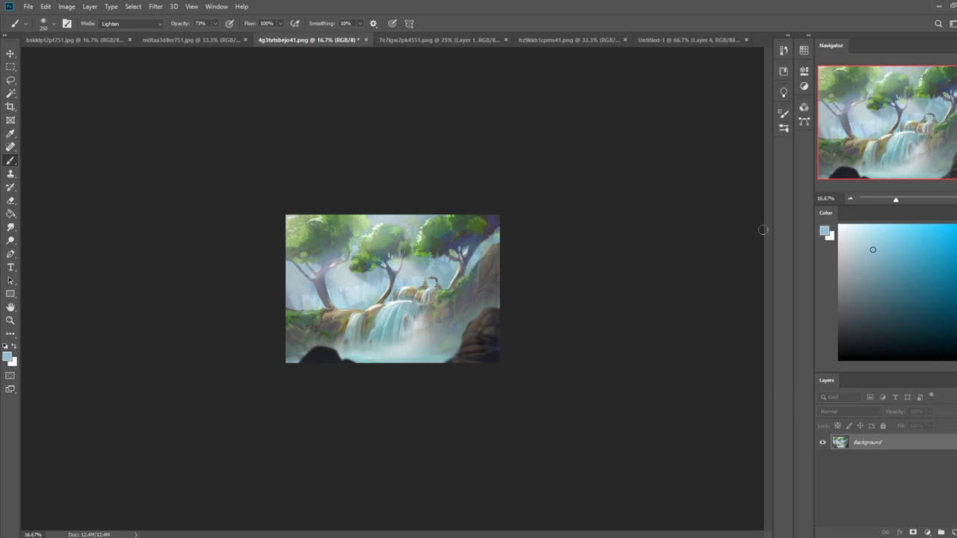
left_click(364, 40)
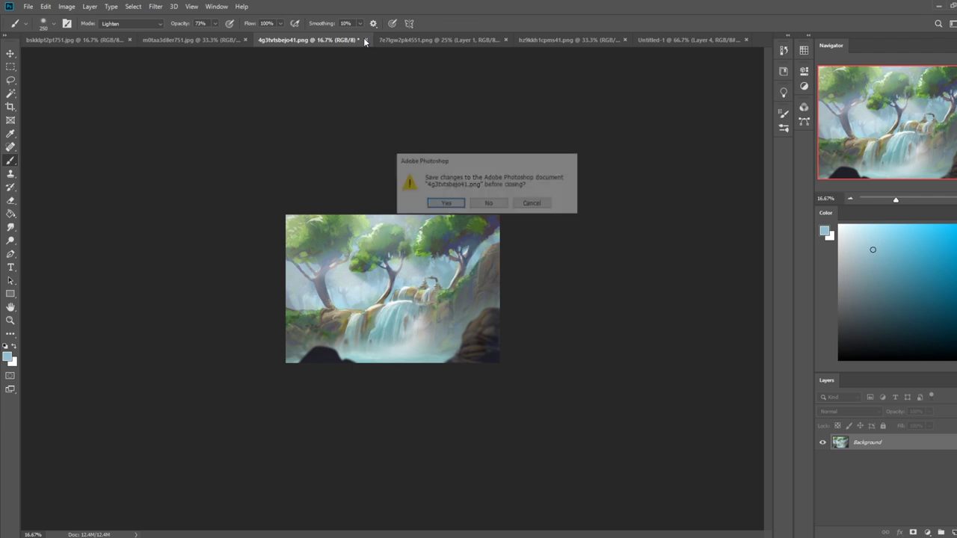
left_click(449, 204)
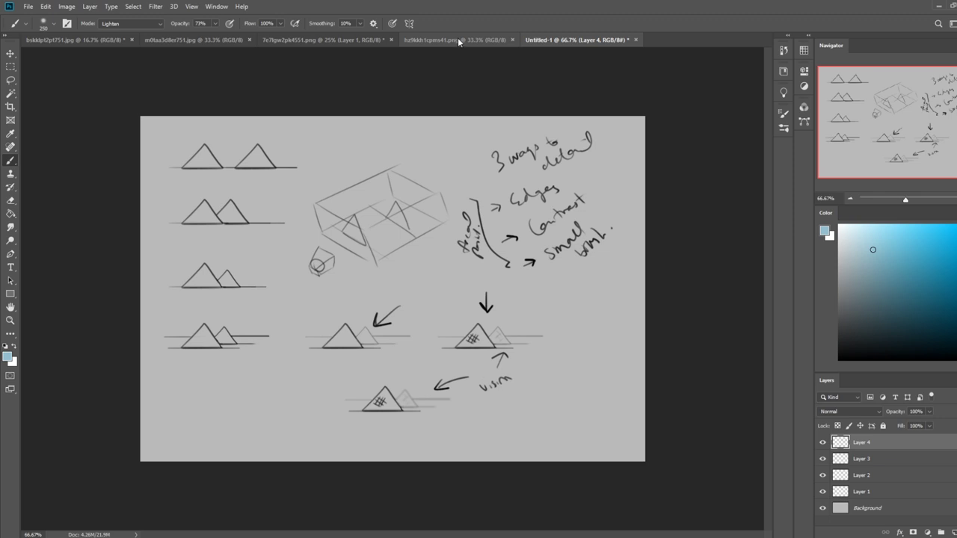
Look through the other open paintings and bring up the town painting hz9kkh1cpms41.png.
left_click(458, 38)
left_click(333, 39)
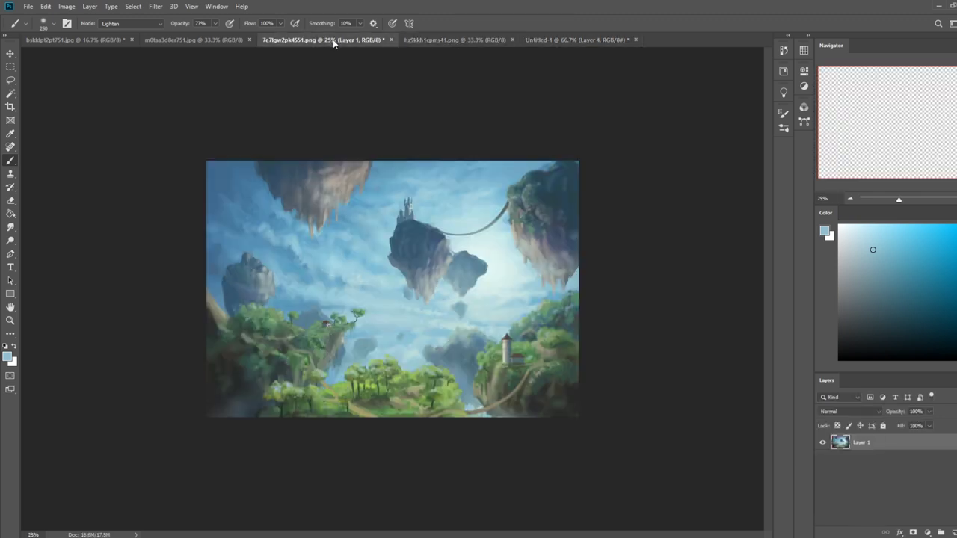
left_click(193, 44)
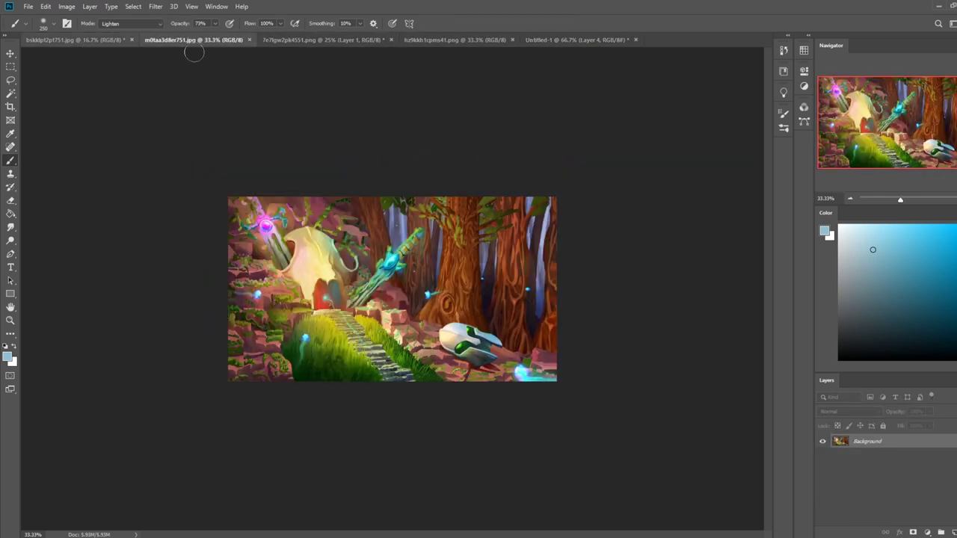
left_click(461, 40)
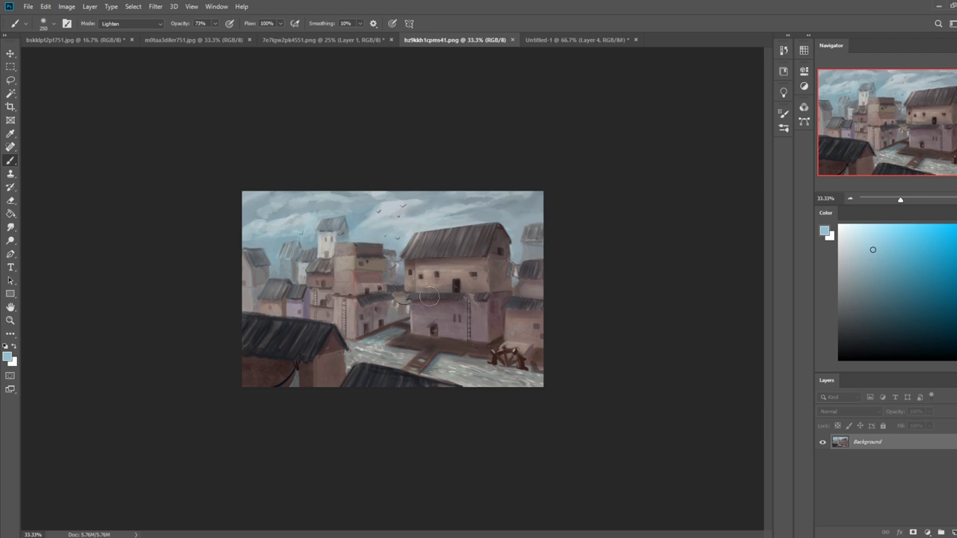
Paint over the town painting in light blue with a brush of about 3000 px in Darken mode.
key("bracketright")
key("bracketright")
key("bracketright")
key("bracketright")
key("bracketright")
key("bracketright")
key("bracketright")
key("bracketright")
key("bracketright")
key("bracketright")
key("bracketright")
key("bracketright")
key("bracketright")
key("bracketright")
key("bracketright")
key("bracketright")
key("bracketright")
key("bracketright")
key("bracketright")
key("bracketright")
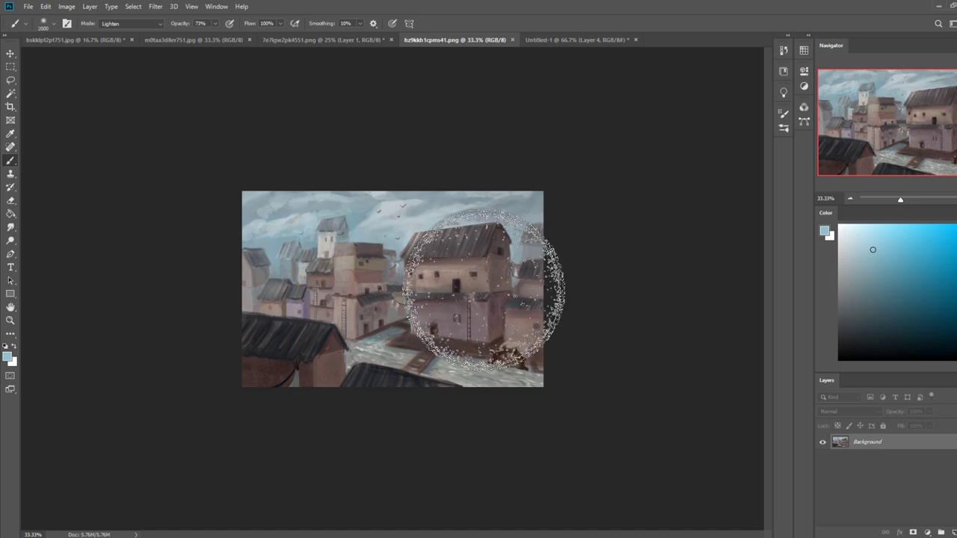
left_click(147, 28)
left_click(125, 68)
left_click(595, 250)
key("bracketleft")
key("bracketleft")
key("bracketleft")
key("bracketleft")
key("alt")
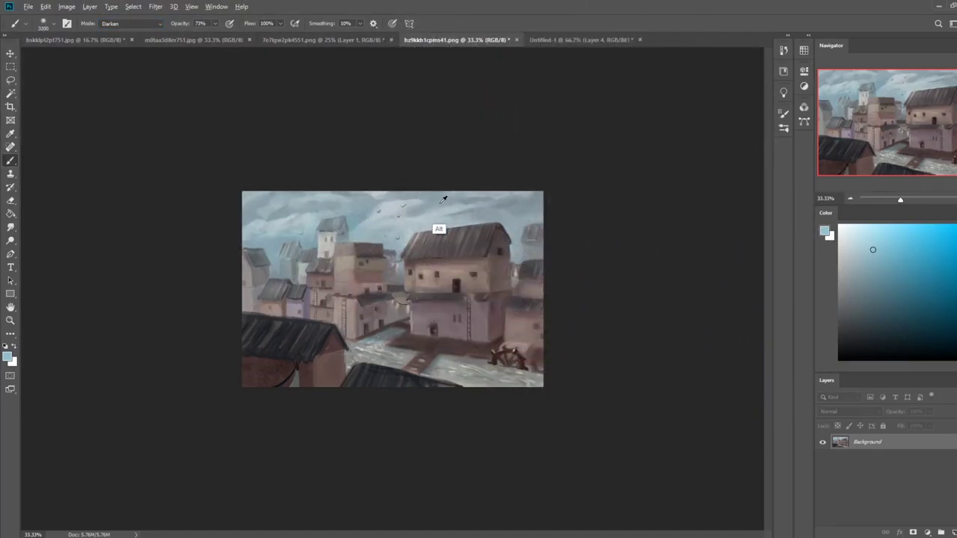
Darken and mute the town painting with Hue/Saturation, using saturation -14 and lightness -31.
left_click(438, 195, "alt")
key("ctrl+u")
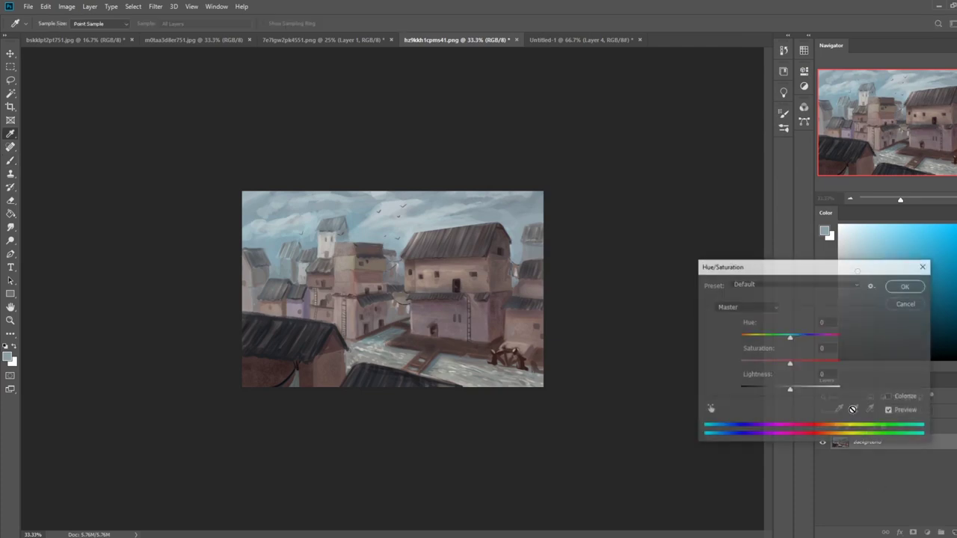
left_click_drag(791, 367, 776, 391)
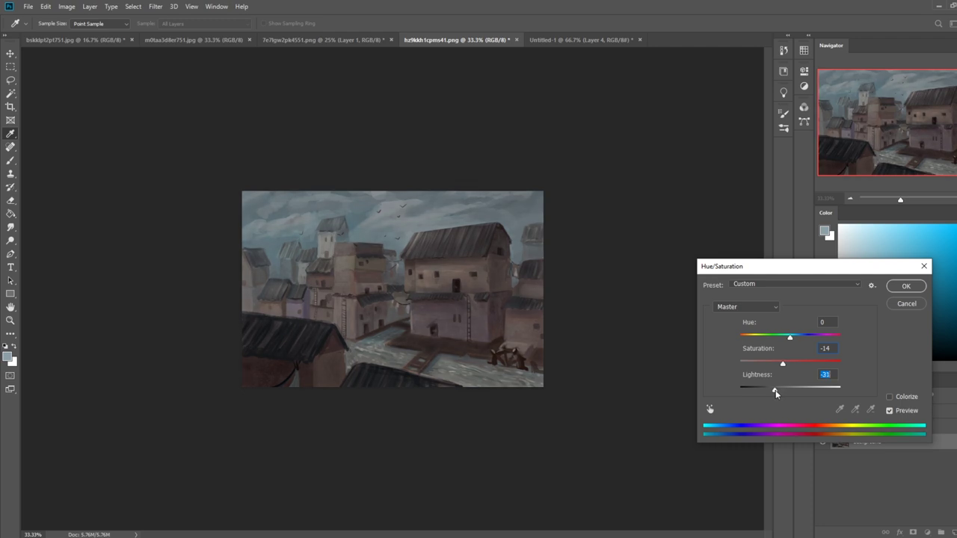
left_click(903, 287)
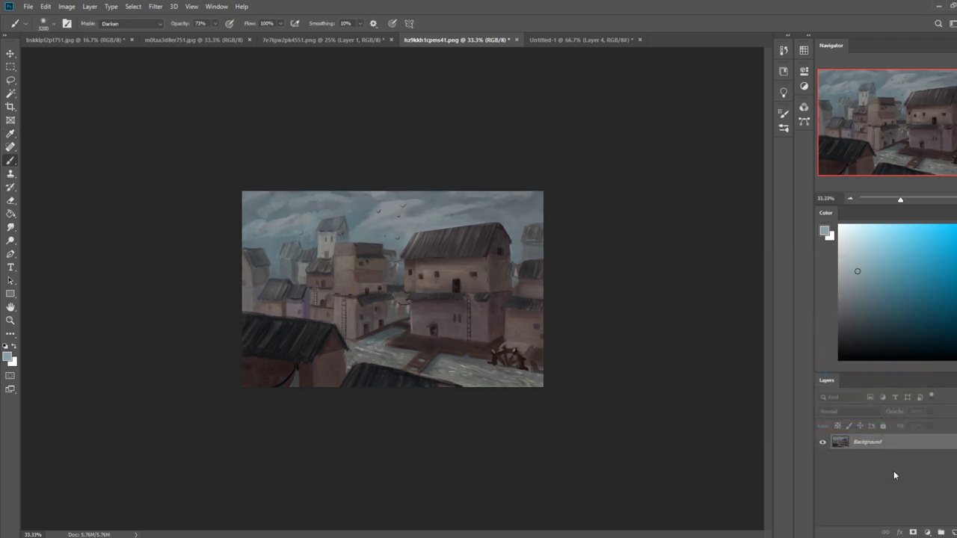
Add a new layer and fill it with a dull grey-blue sampled from the town's sky.
left_click(944, 531)
key("g")
left_click(864, 282)
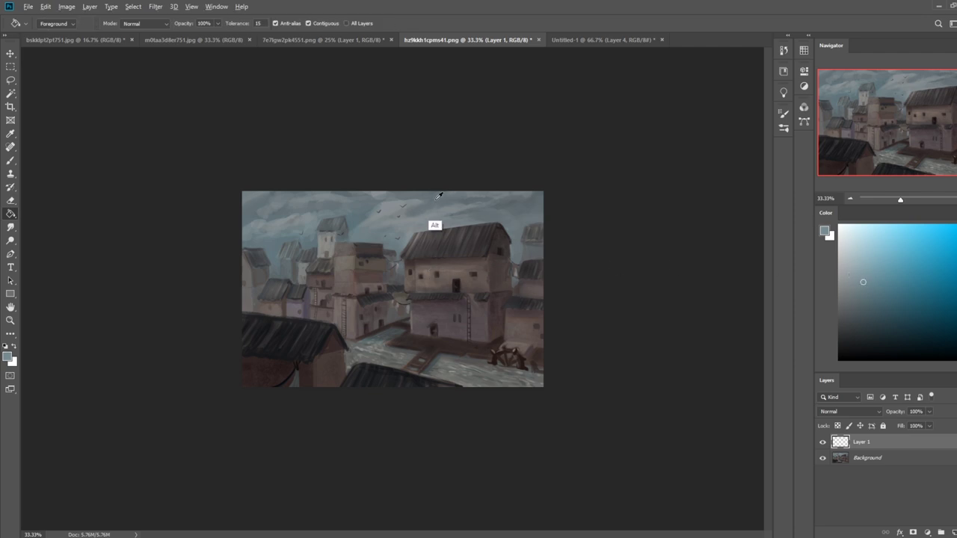
left_click(359, 216, "alt")
left_click(388, 247)
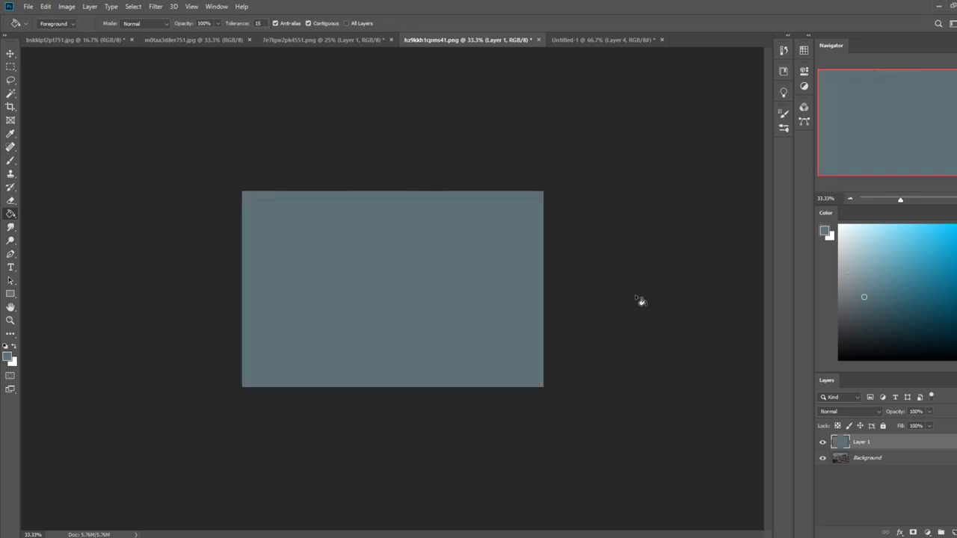
Blend the grey-blue layer in Lighten mode at about 58% fill, and compare the painting with the layer hidden and shown.
left_click(839, 412)
left_click(834, 527)
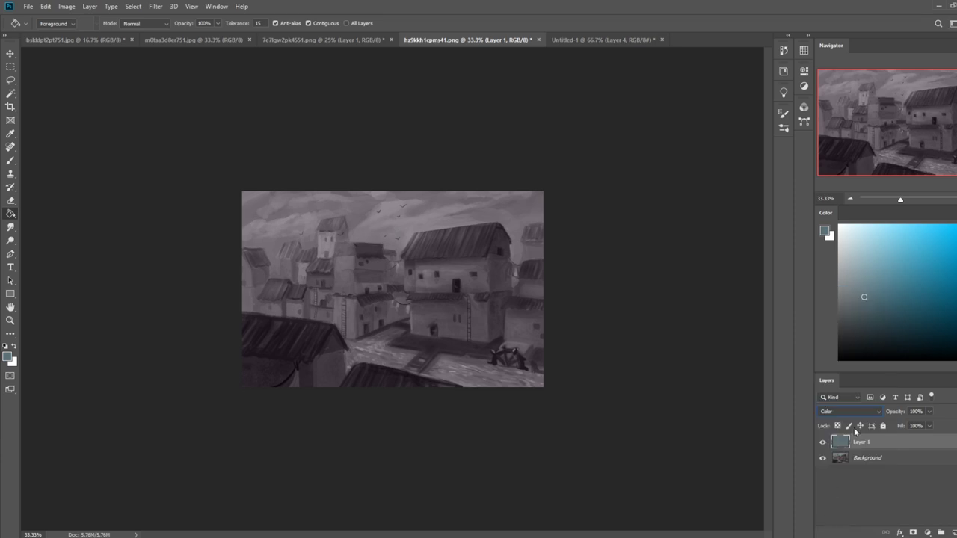
left_click(853, 413)
left_click(834, 324)
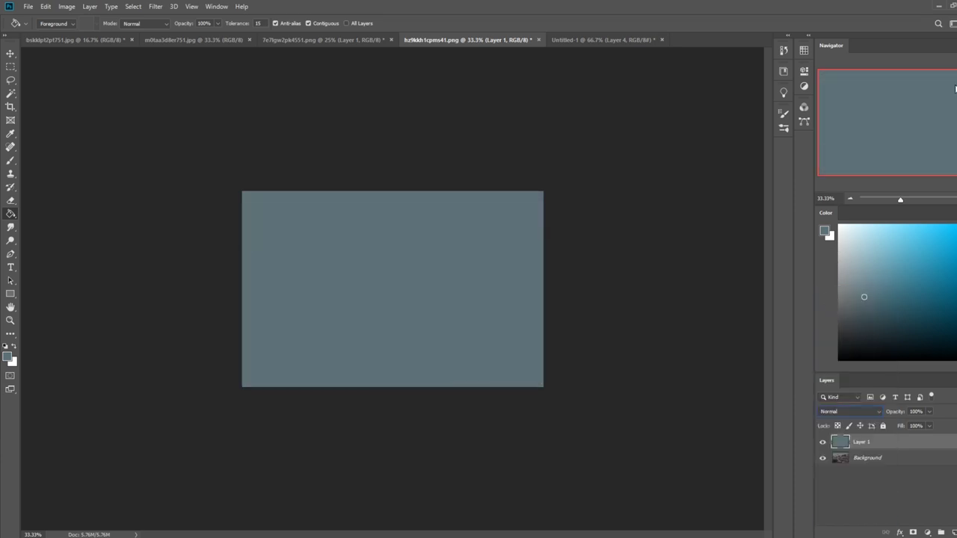
key("shift+plus")
key("shift+plus")
key("shift+plus")
key("shift+plus")
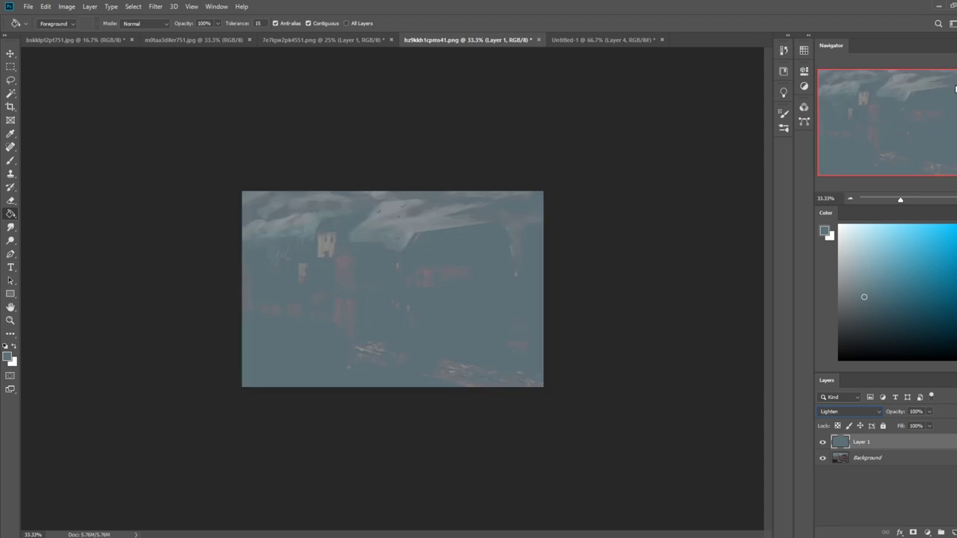
mouse_move(932, 427)
left_mouse_down()
mouse_move(897, 443)
mouse_move(913, 438)
left_mouse_up()
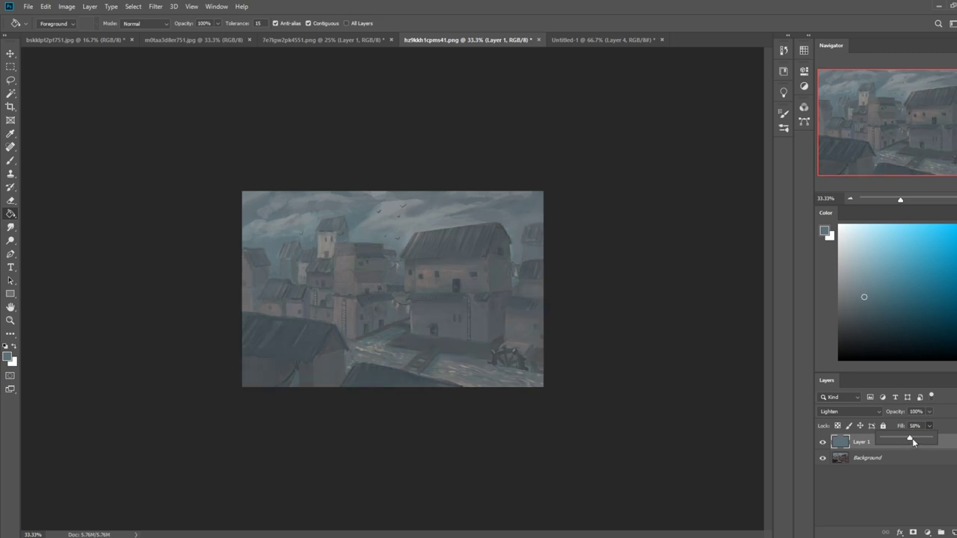
left_click(824, 443)
left_click(824, 443)
Merge the grey-blue layer down and adjust the painting with Hue/Saturation, hue +5 and saturation +8.
right_click(881, 442)
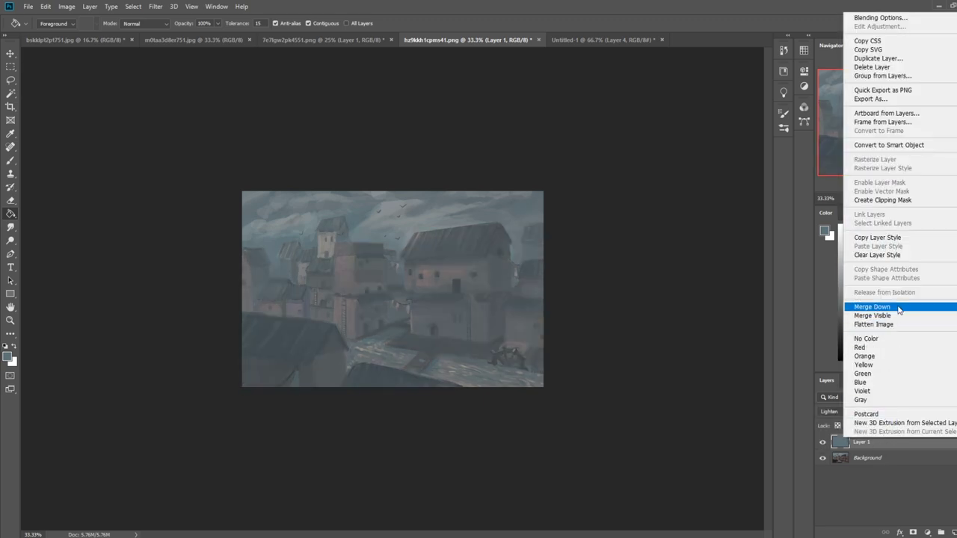
left_click(899, 308)
key("ctrl+u")
left_click_drag(790, 338, 792, 366)
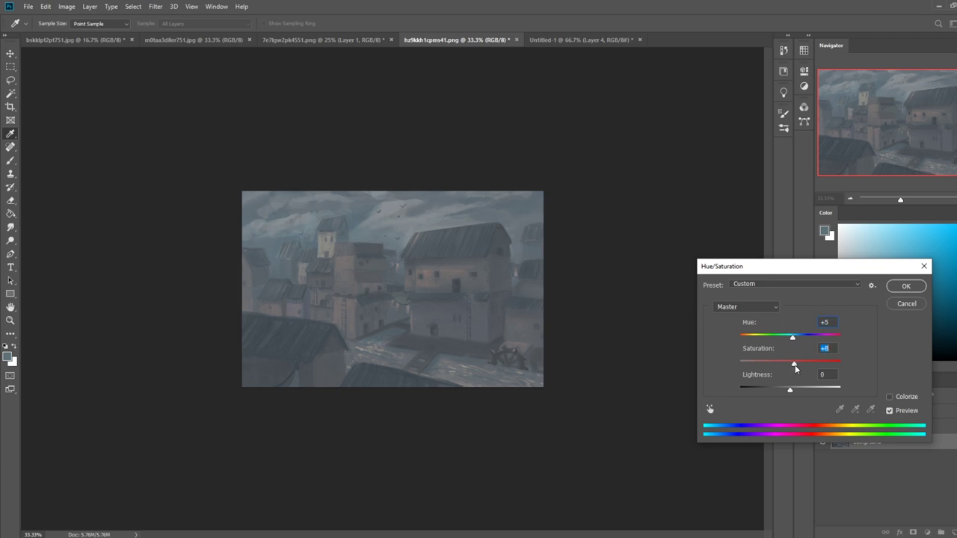
left_click(898, 290)
Copy the whole darkened image, revert the document to its original state and paste the copy as a new layer.
key("g")
key("ctrl+a")
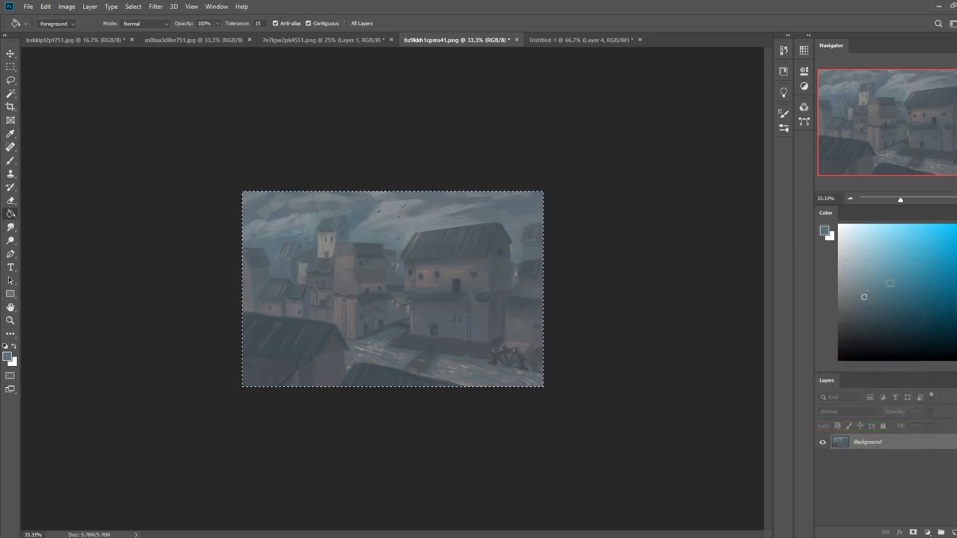
left_click(784, 52)
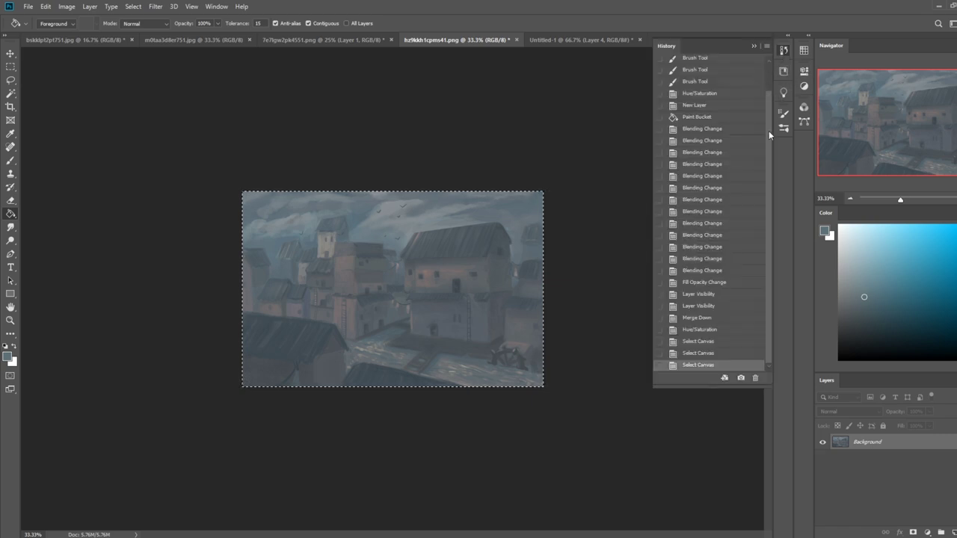
scroll(768, 130, "up", 2)
left_click(747, 65)
key("ctrl+v")
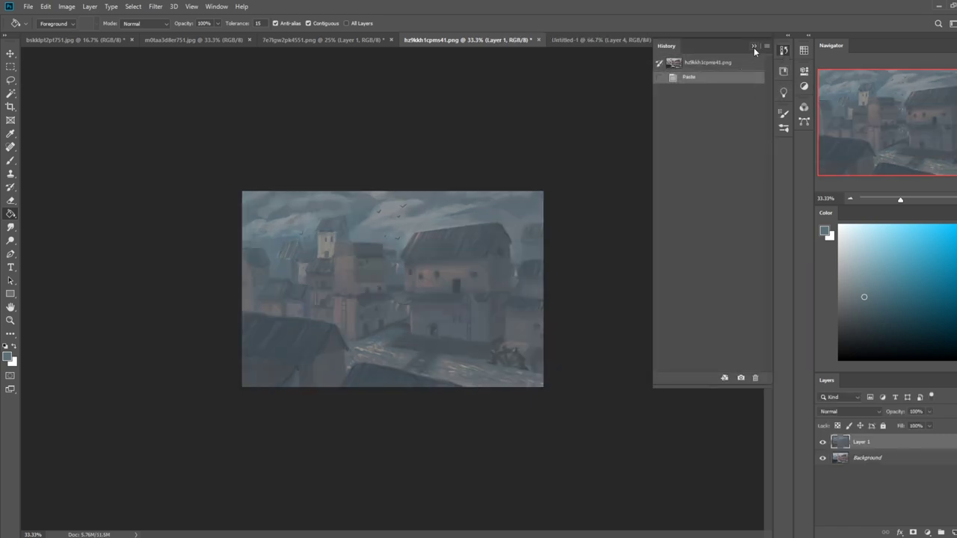
Cut the upper front wall of the large house out of the dark layer with a Polygonal Lasso selection.
left_click(754, 47)
left_click(11, 80)
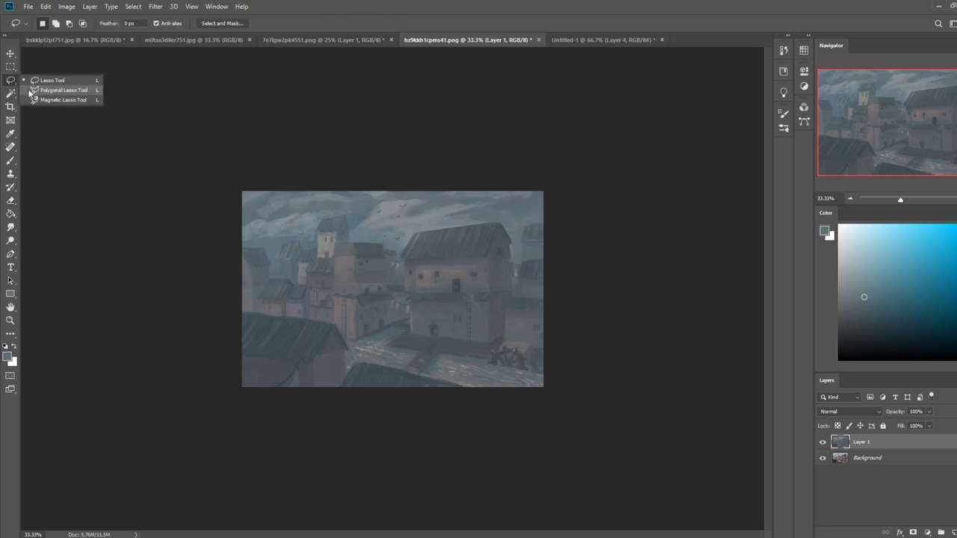
left_click(60, 90)
left_click(488, 292)
left_click(414, 293)
left_click(415, 261)
left_click(487, 259)
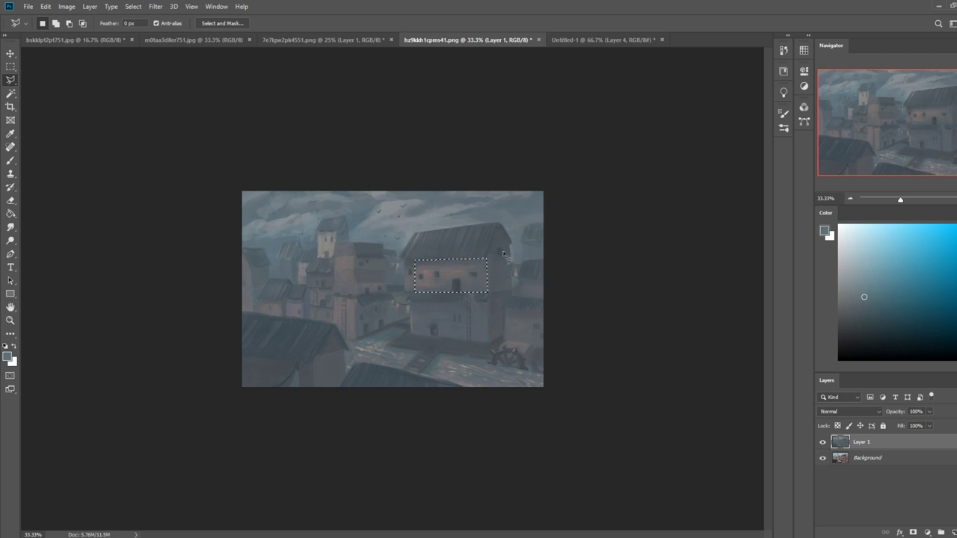
key("ctrl+x")
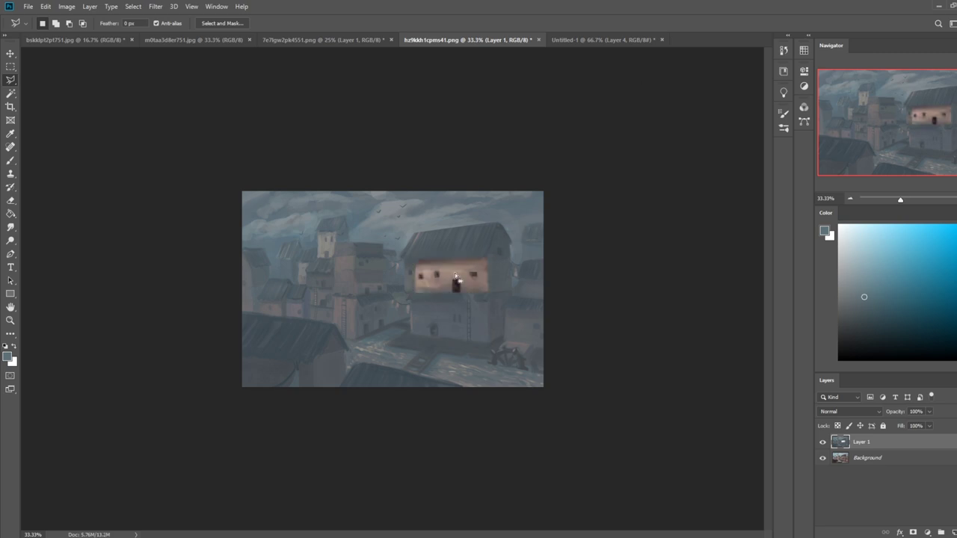
Delete the lower front wall of the large house from the dark layer with a four-sided lasso selection.
left_click(414, 301)
left_click(487, 301)
left_click(487, 342)
left_click(411, 333)
left_click(414, 301)
key("Delete")
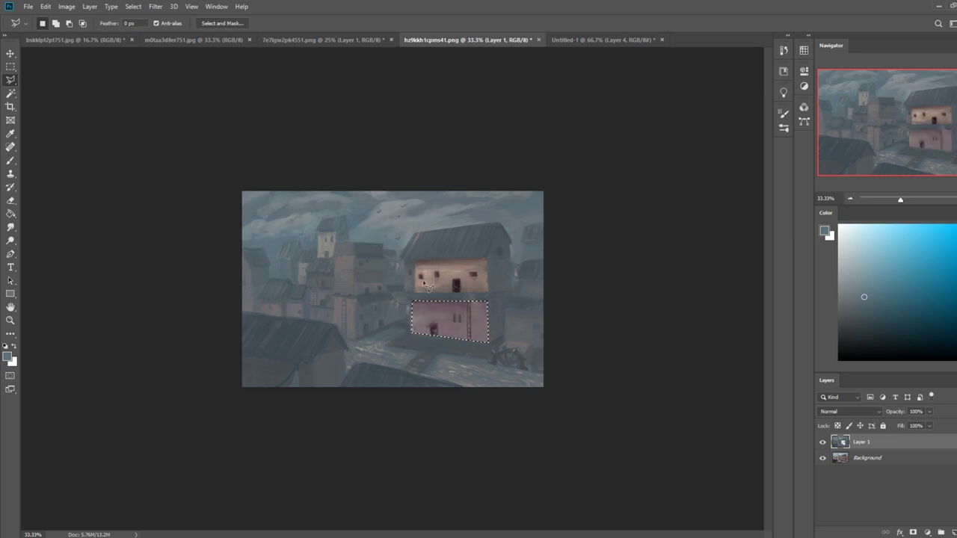
Delete the upper side wall of the tall building near the centre from the dark layer.
key("ctrl+d")
left_click(335, 295)
left_click(334, 259)
key("Delete")
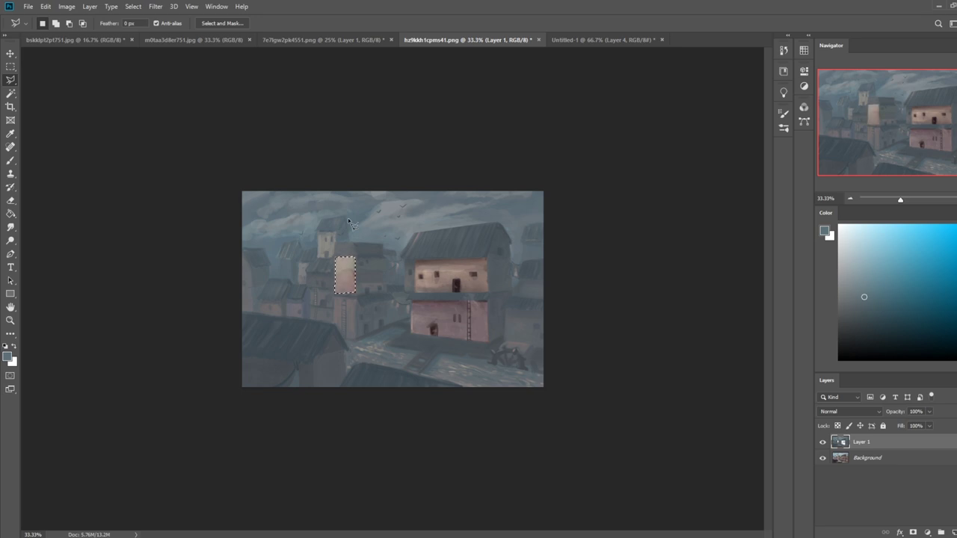
Delete the lower side wall of the tall central building, where the ladder stands, from the dark layer.
left_click(334, 298)
left_click(356, 341)
left_click(333, 325)
left_click(334, 299)
key("Delete")
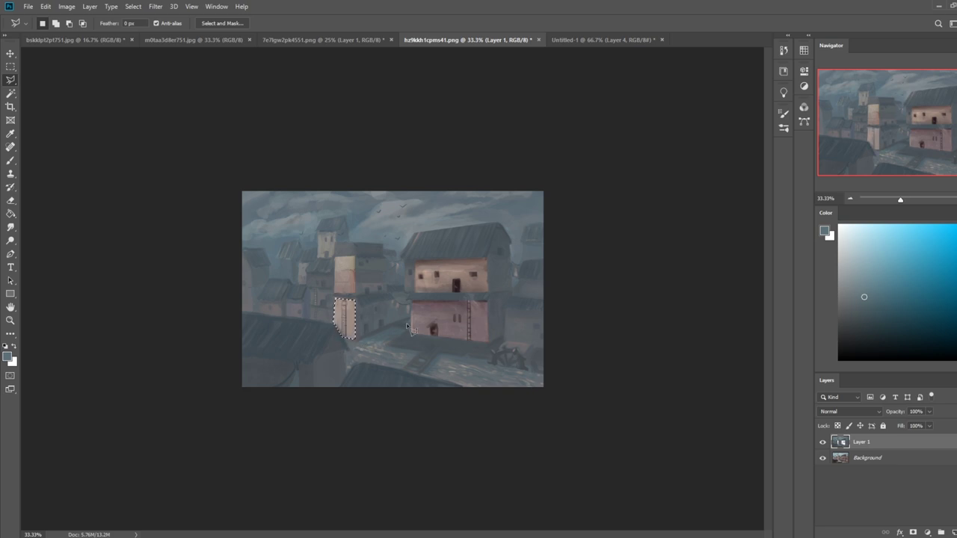
Select the walls of the small purple house, the two-storey house and the white tower together, delete them from the dark layer and deselect.
left_click(302, 304)
left_click(287, 318)
double_click(287, 307)
left_click(311, 295, "shift")
left_click(333, 307, "shift")
left_click(333, 291, "shift")
left_click(311, 294, "shift")
left_click(335, 287, "shift")
left_click(306, 286, "shift")
left_click(307, 274, "shift")
left_click(335, 274, "shift")
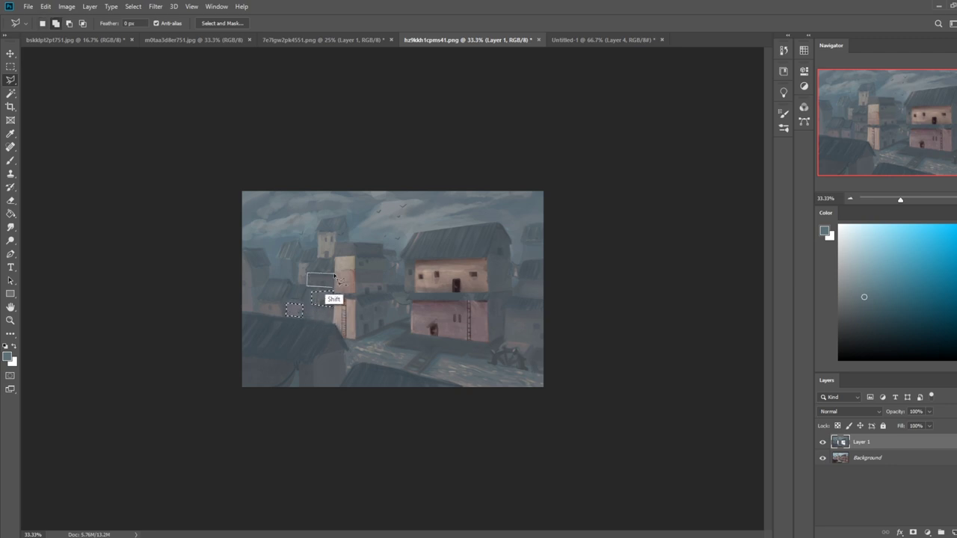
left_click(334, 287, "shift")
left_click(317, 259, "shift")
left_click(320, 233, "shift")
left_click(336, 231, "shift")
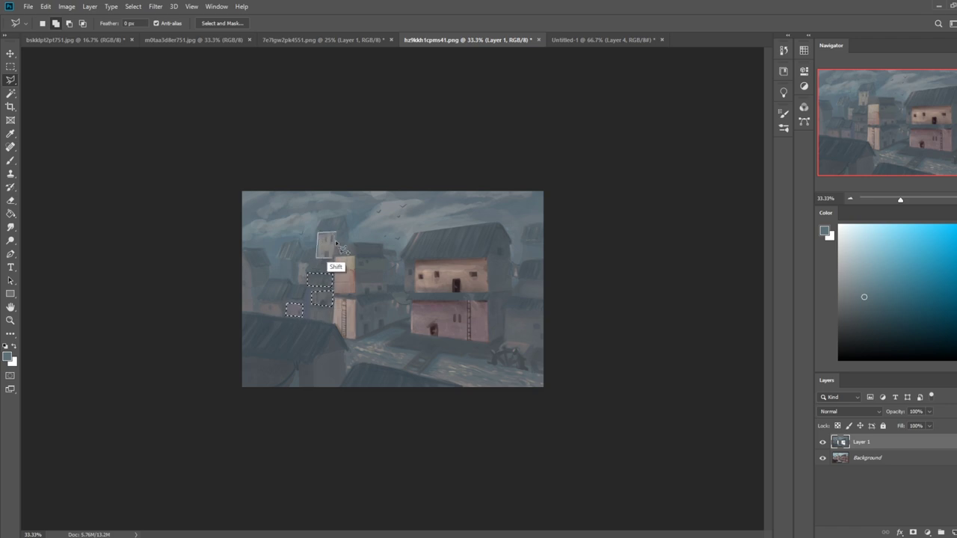
left_click(334, 258, "shift")
left_click(337, 253)
key("Delete")
key("ctrl+d")
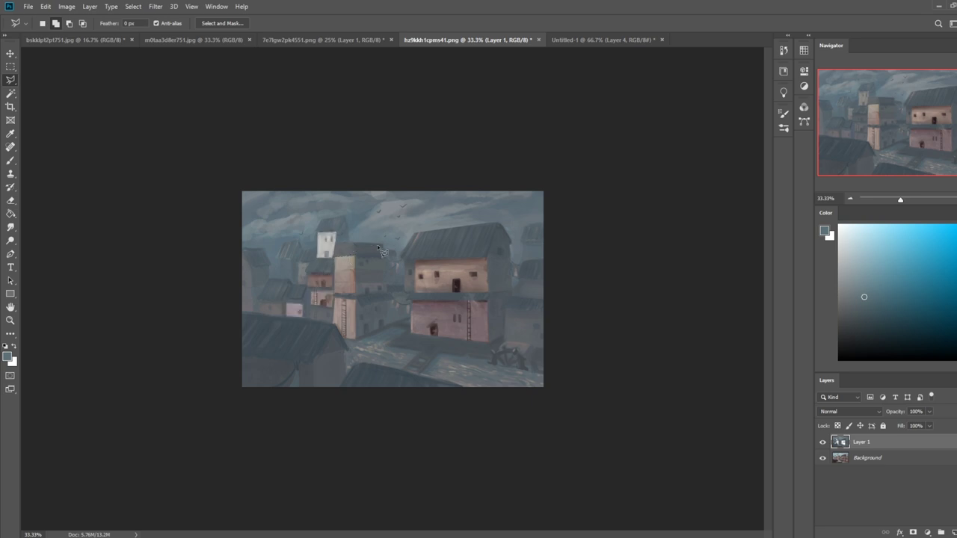
Select all the cut-out wall areas by selecting the dark layer's painted pixels and inverting the selection.
key("m")
right_click(393, 261)
left_click(515, 268)
key("ctrl+a")
key("ctrl+Down")
right_click(447, 280)
left_click(591, 297)
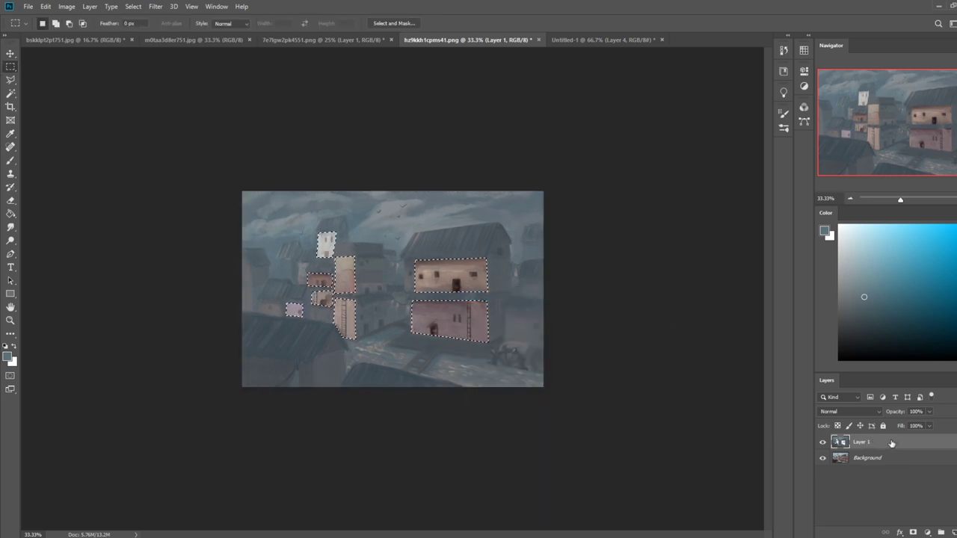
Set saturation to +51 and lightness to +27 for the selected wall areas on the background layer.
left_click(875, 457)
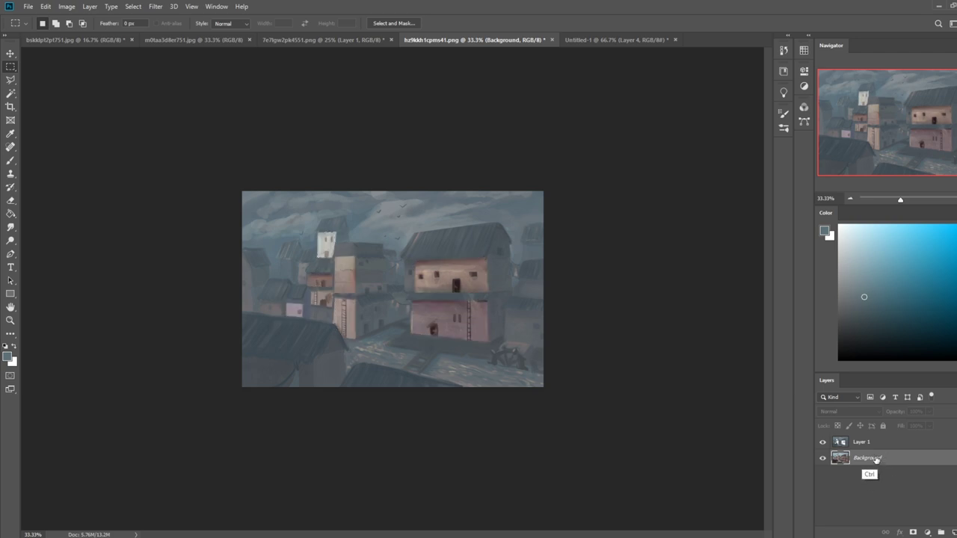
key("ctrl+u")
left_click_drag(791, 368, 800, 389)
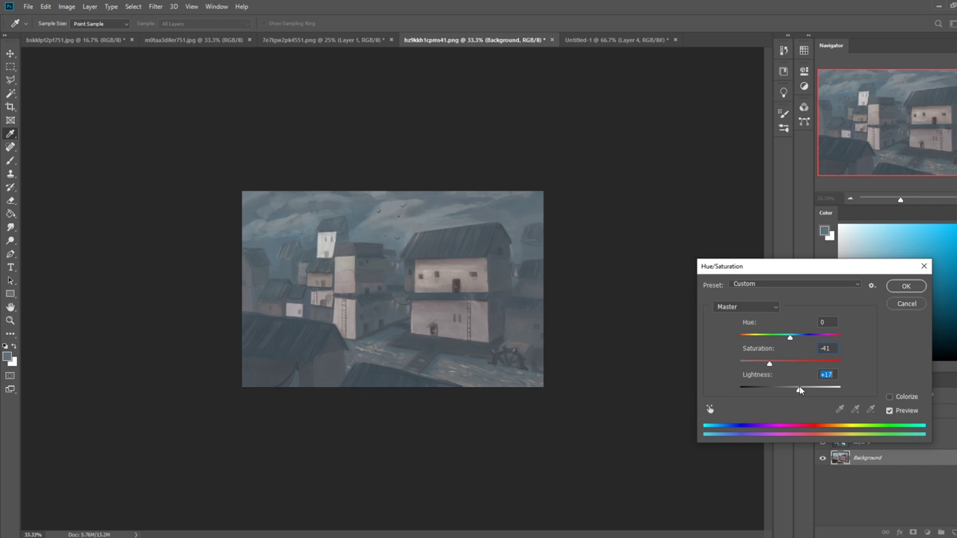
left_click_drag(771, 362, 826, 363)
left_click_drag(799, 389, 813, 392)
left_click_drag(826, 363, 804, 392)
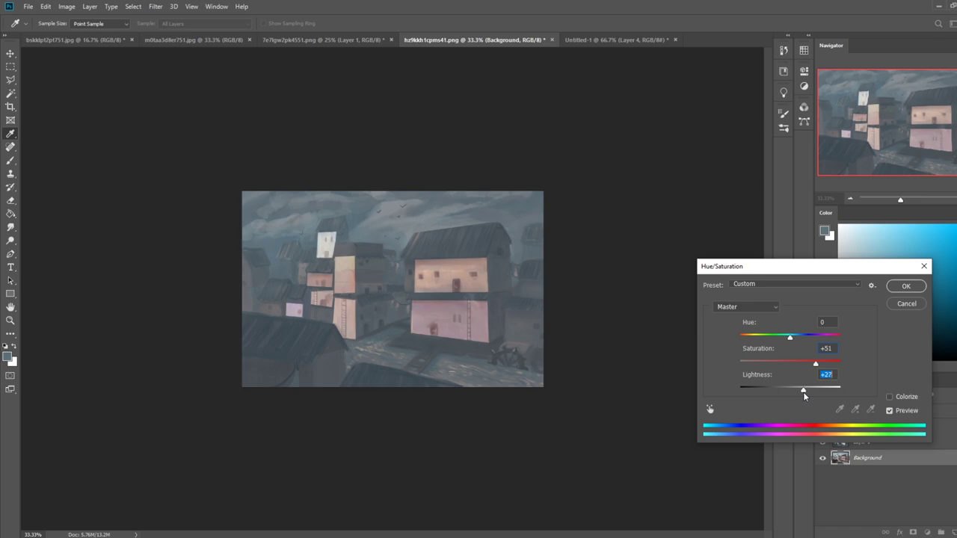
left_click(907, 286)
Clear the selection, sample a dark street colour and shade the lower house walls with a large soft brush in Darken mode at 73% opacity.
key("b")
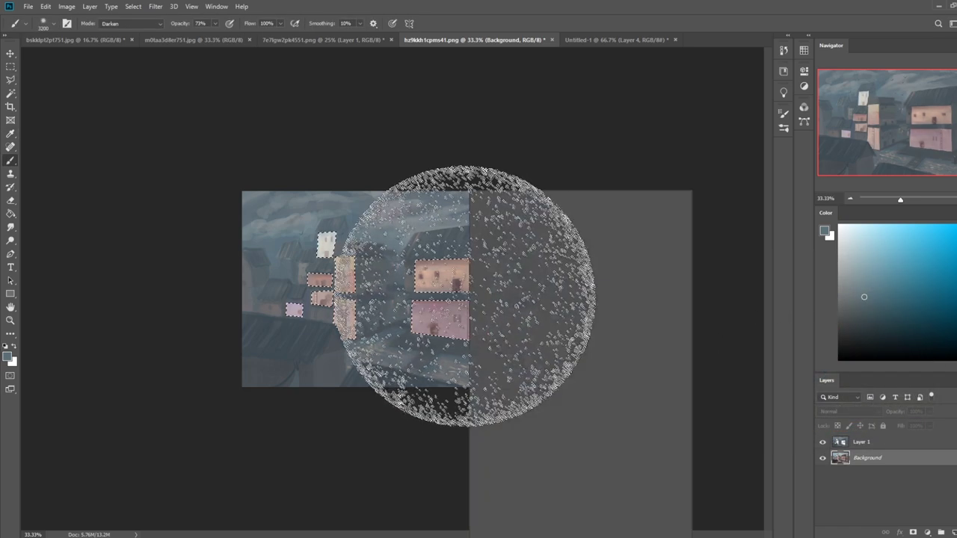
right_click(469, 316)
left_click(584, 149)
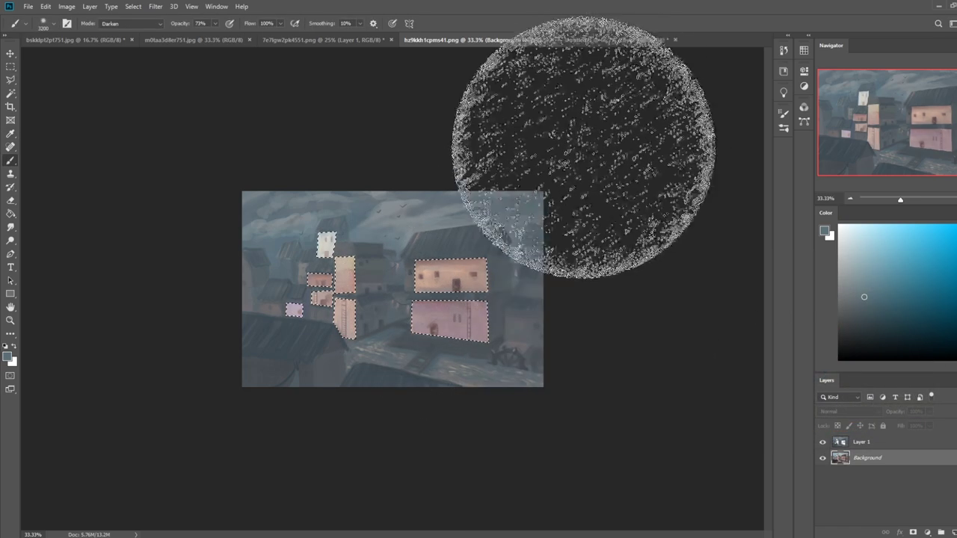
left_click(402, 377, "alt")
key("ctrl+d")
key("bracketleft")
key("bracketleft")
key("bracketleft")
key("bracketleft")
key("bracketleft")
key("bracketleft")
key("bracketleft")
key("bracketleft")
key("bracketleft")
key("bracketleft")
key("bracketleft")
key("bracketleft")
key("bracketleft")
key("bracketleft")
key("bracketleft")
key("bracketleft")
key("bracketleft")
key("bracketleft")
key("bracketleft")
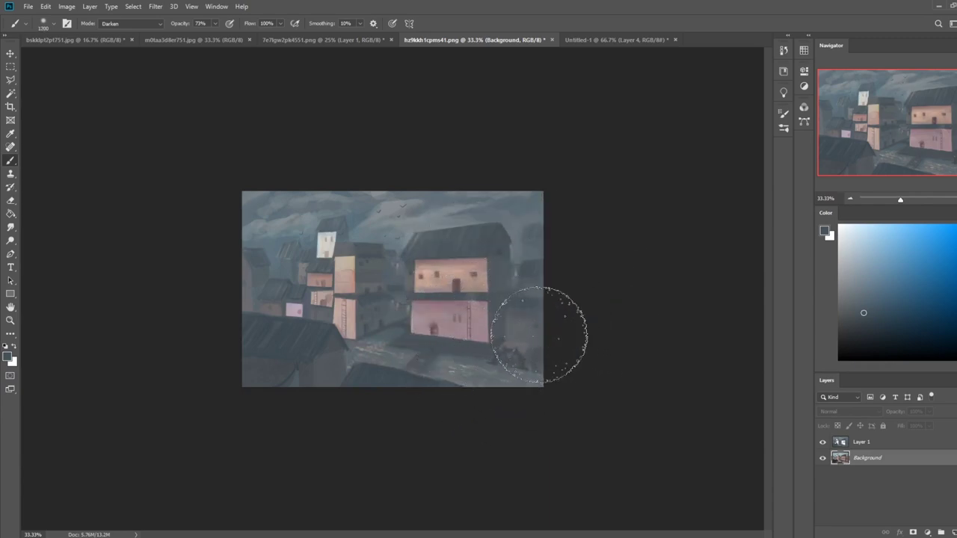
left_click_drag(539, 336, 62, 351)
key("bracketleft")
key("bracketleft")
key("bracketleft")
key("bracketleft")
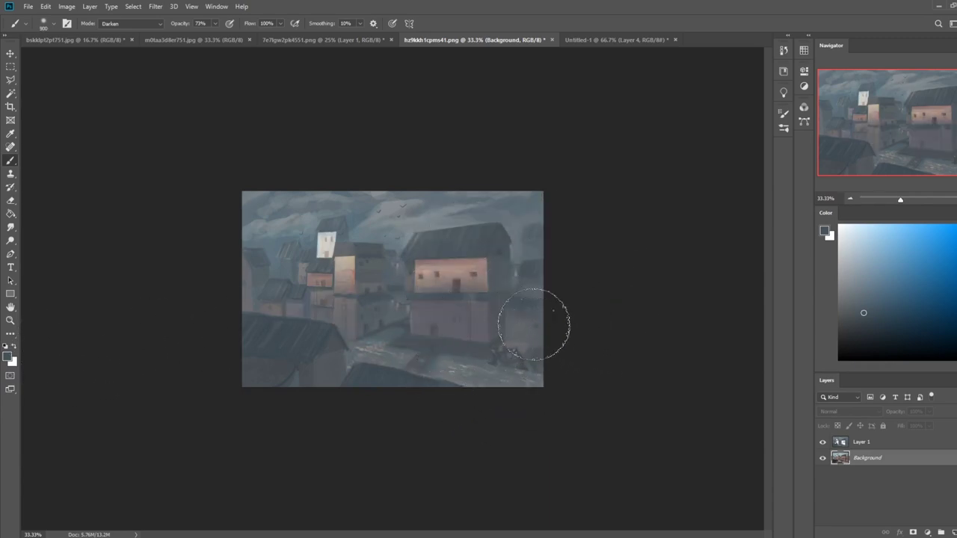
Outline the large house's front roof with the Polygonal Lasso and try cutting it out of the dark layer.
right_click(10, 240)
left_click(45, 242)
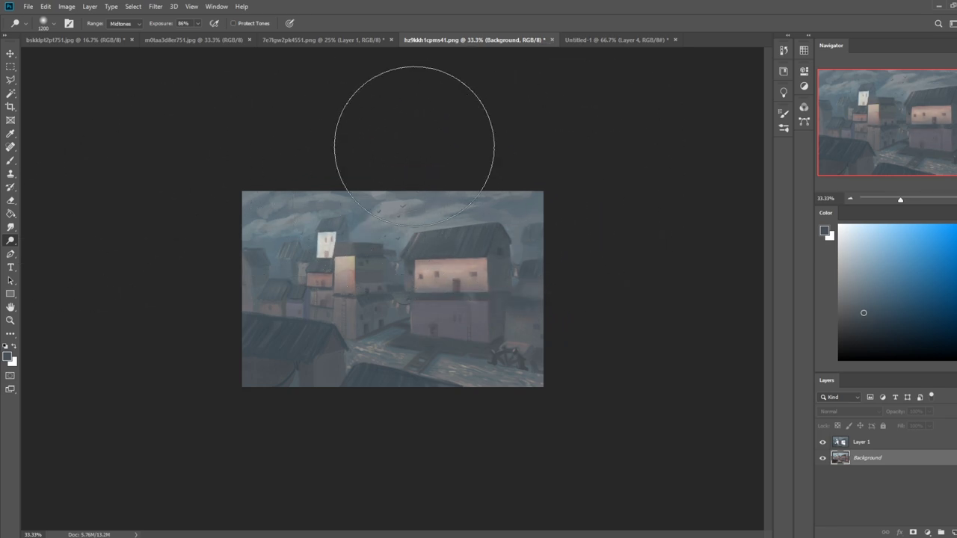
key("l")
left_click(416, 232)
left_click(399, 258)
left_click(496, 223)
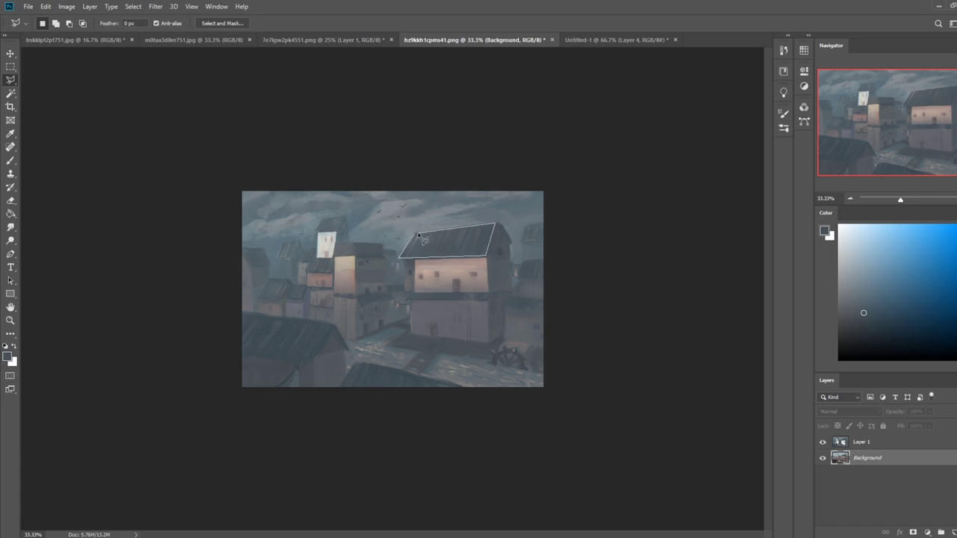
left_click(417, 233)
key("Delete")
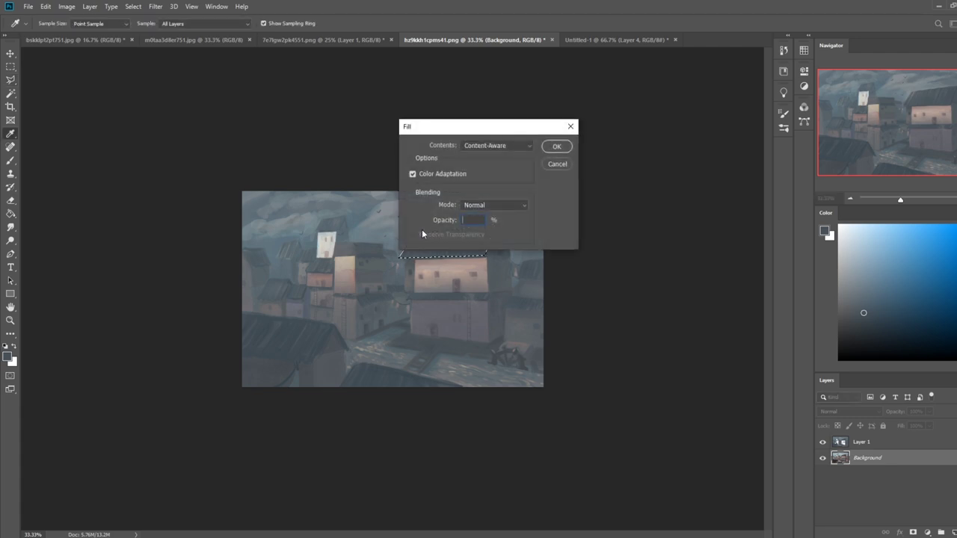
left_click(557, 164)
left_click(862, 442)
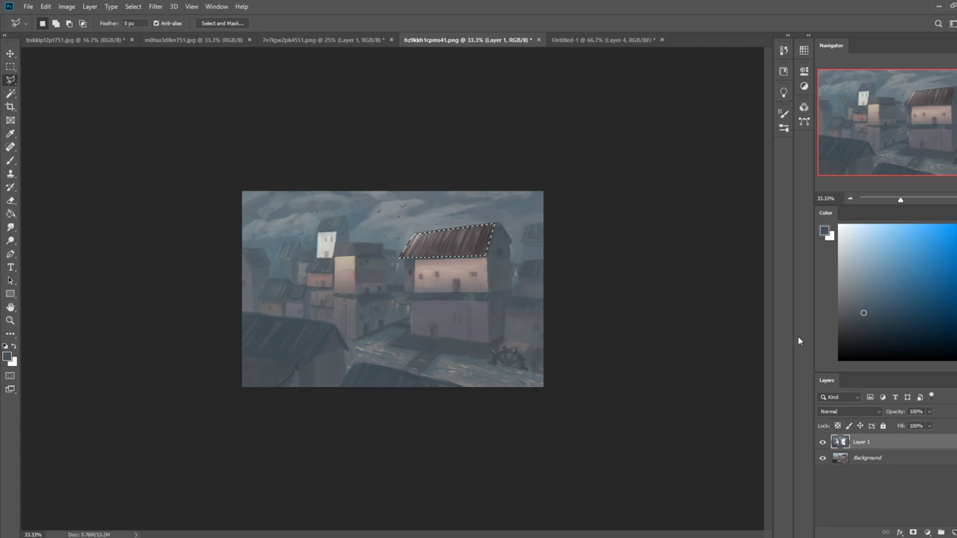
Try a hue of +47 and a saturation of +84 on the background layer's roof area, and cancel the adjustment.
left_click(879, 462)
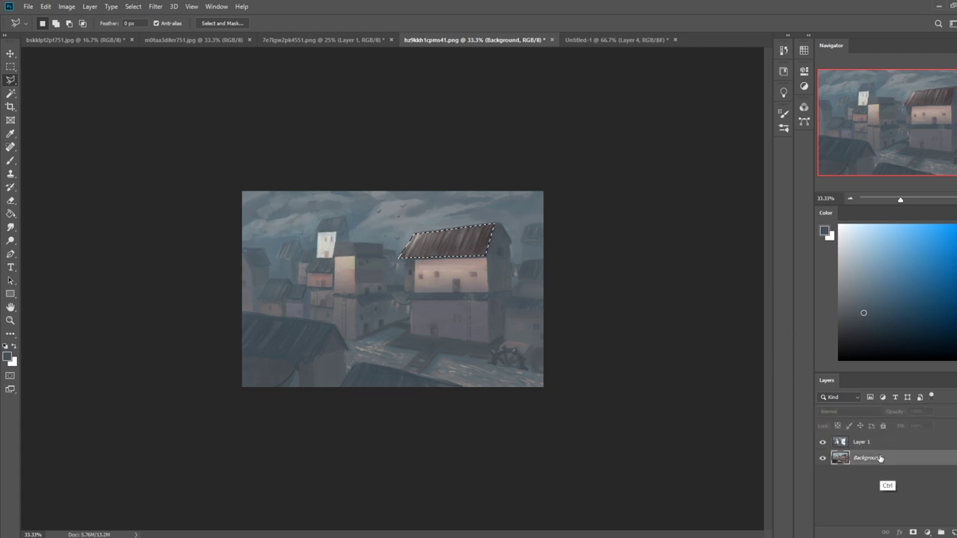
key("ctrl+u")
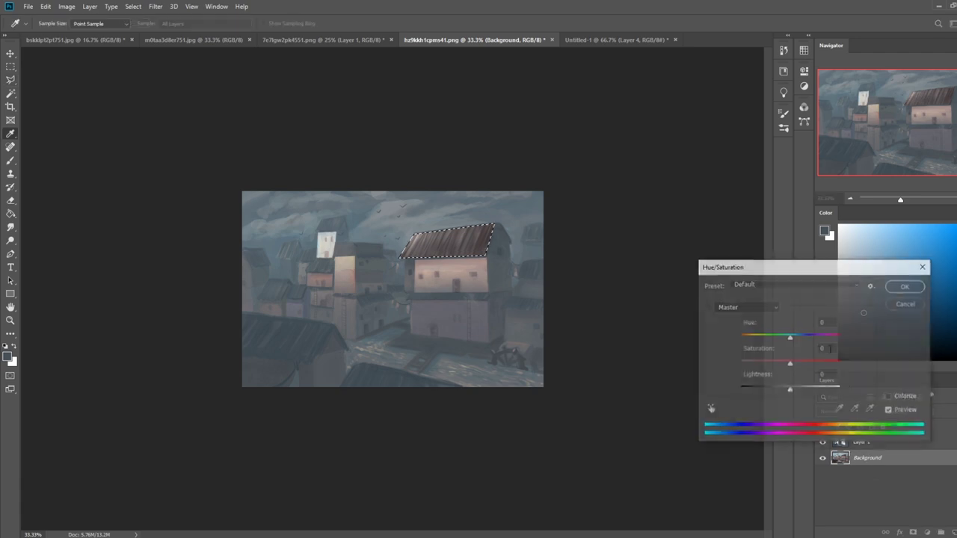
left_click_drag(791, 363, 839, 364)
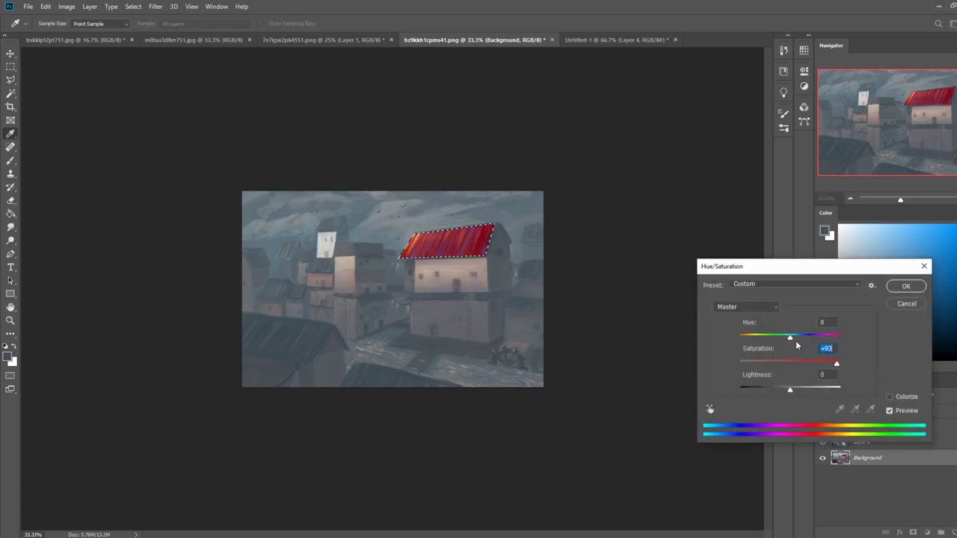
left_click_drag(791, 338, 833, 364)
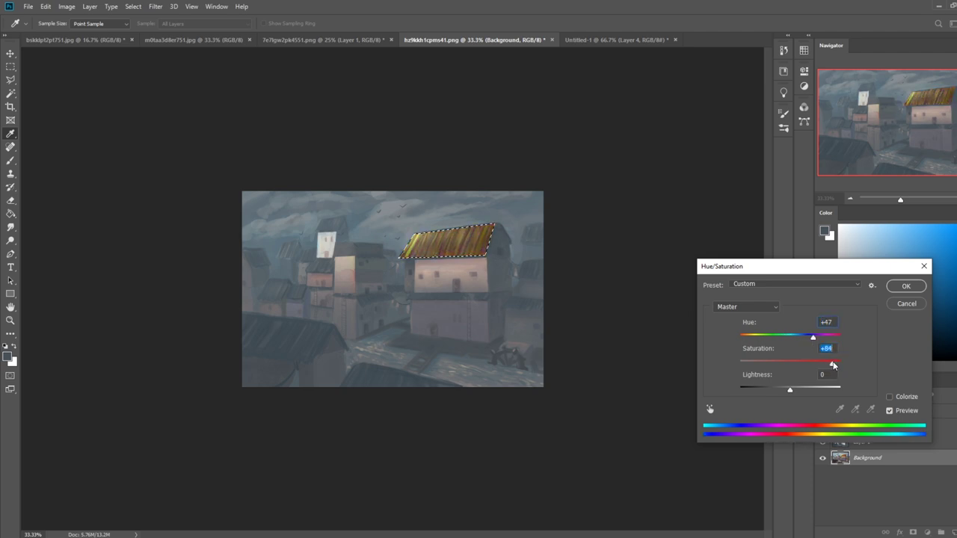
left_click(906, 303)
Undo the roof cut-out and remove the roof selection.
key("l")
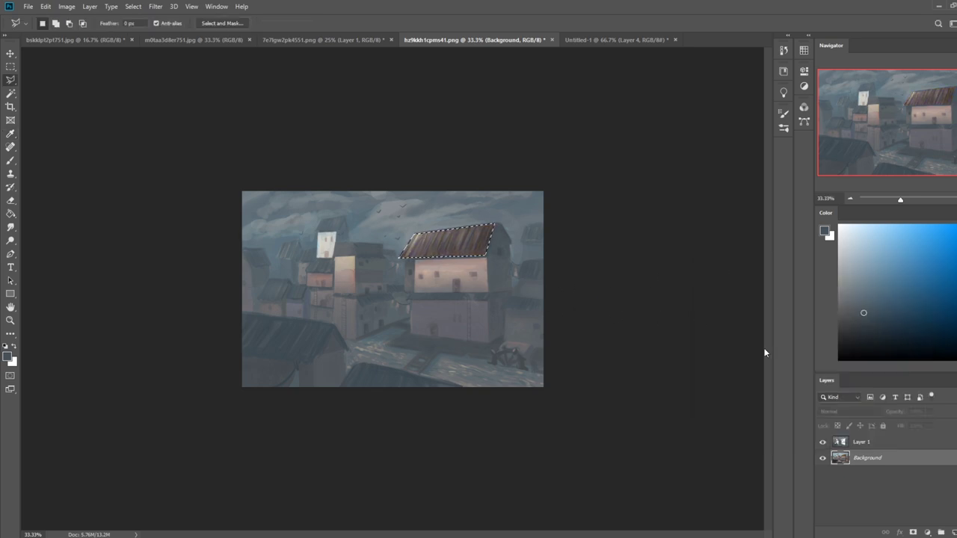
left_click(824, 442)
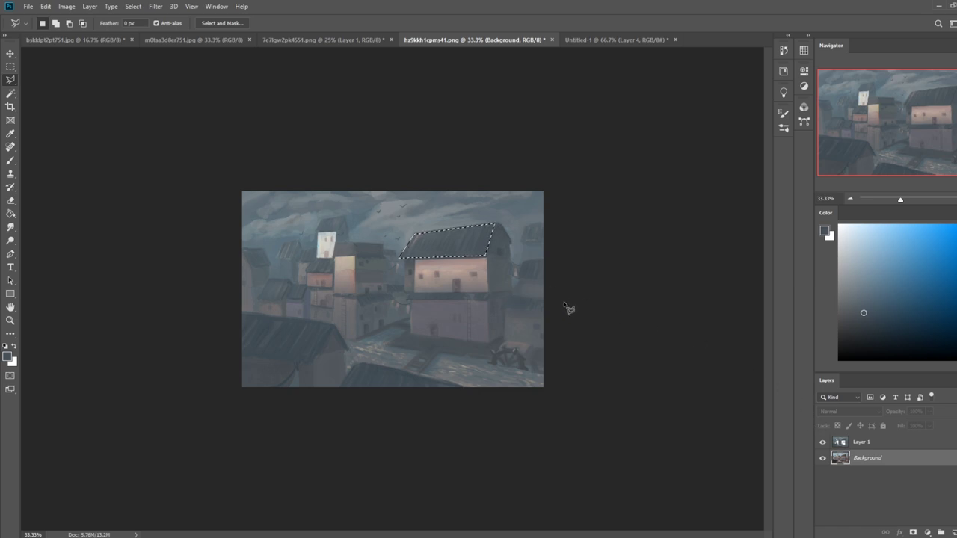
right_click(446, 238)
left_click(481, 251)
right_click(515, 256)
left_click(539, 264)
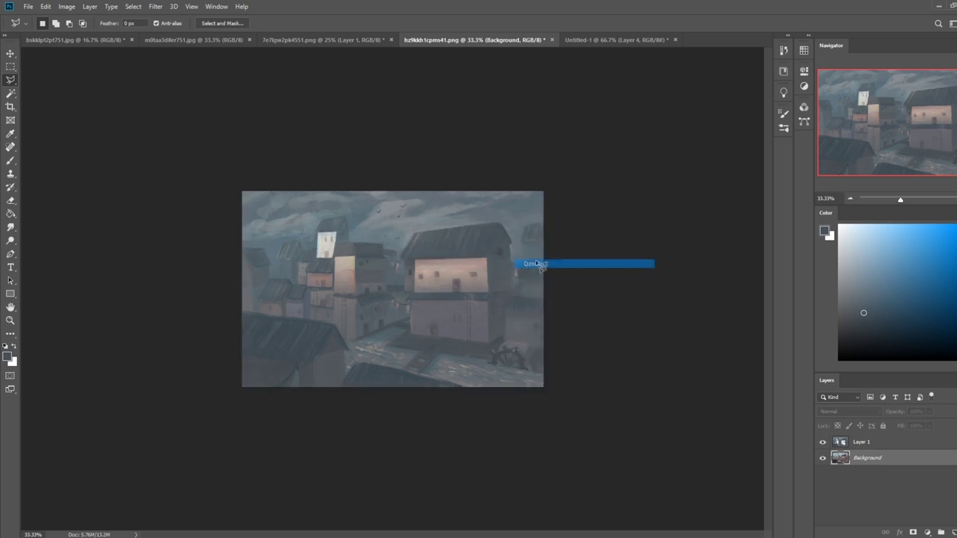
Reduce the Dodge tool's brush to about 50 px and merge the dark layer down into the background.
left_click(10, 227)
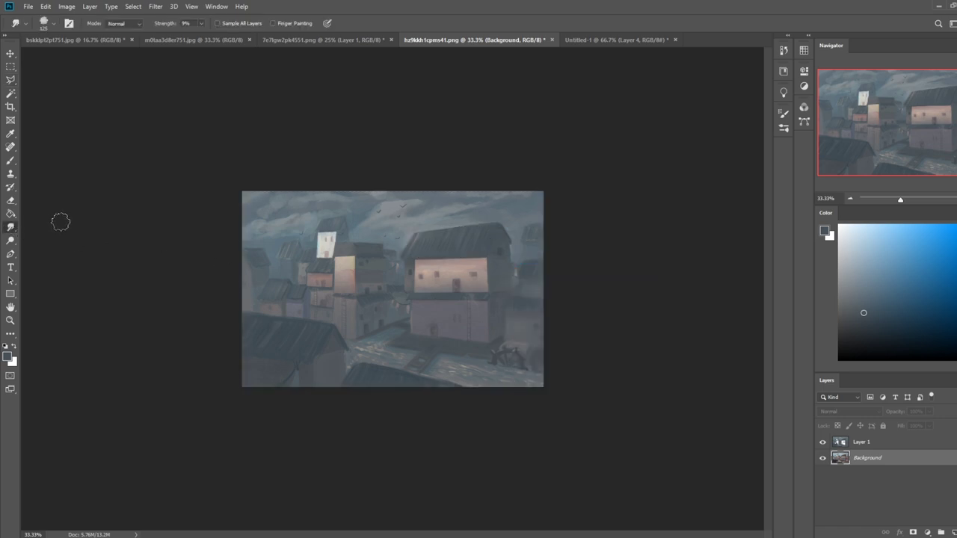
left_click(11, 240)
key("bracketleft")
key("bracketleft")
key("bracketleft")
key("bracketleft")
key("bracketleft")
key("bracketleft")
key("bracketleft")
key("bracketleft")
key("bracketleft")
key("bracketleft")
key("bracketleft")
key("bracketleft")
key("bracketleft")
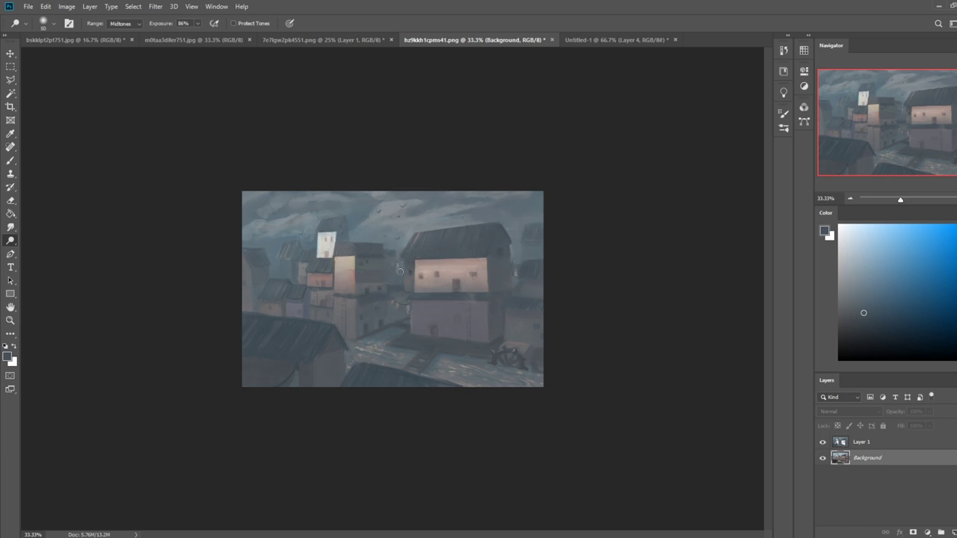
right_click(878, 447)
left_click(897, 313)
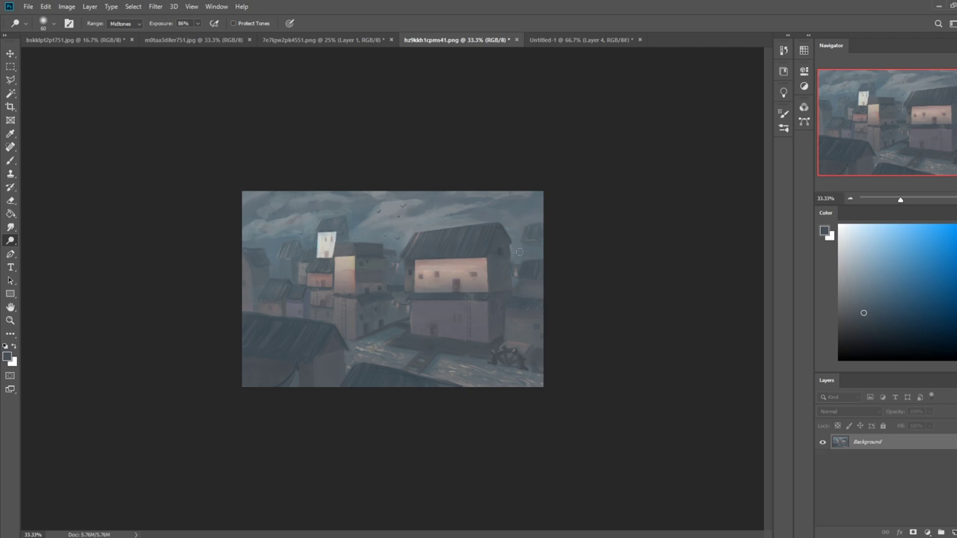
Dodge a misty glow behind the houses on both sides and in the central gap, using a 250 px brush on midtones at 86% exposure.
mouse_move(520, 253)
left_mouse_down()
mouse_move(528, 247)
mouse_move(514, 262)
left_mouse_up()
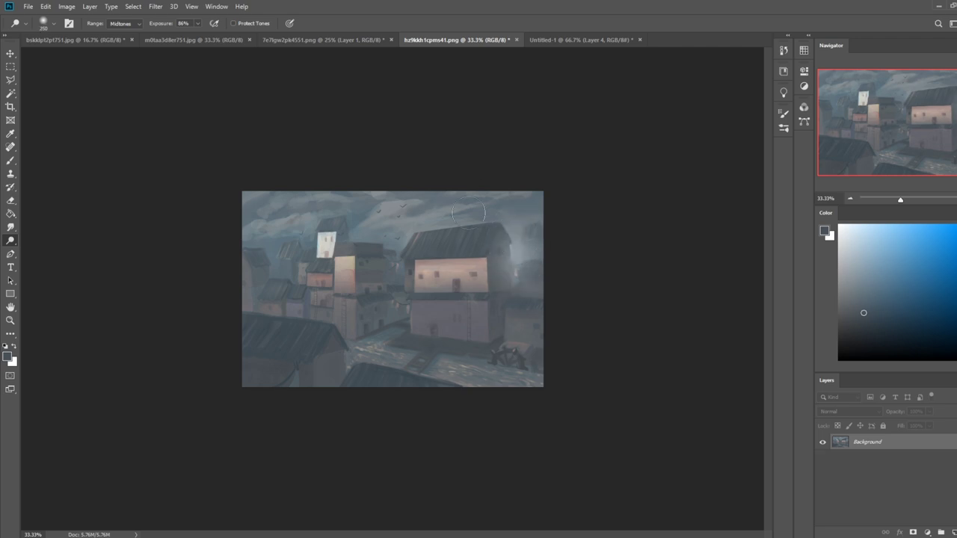
mouse_move(399, 271)
left_mouse_down()
mouse_move(398, 250)
mouse_move(368, 257)
left_mouse_up()
mouse_move(273, 260)
left_mouse_down()
mouse_move(270, 247)
mouse_move(313, 258)
mouse_move(323, 235)
left_mouse_up()
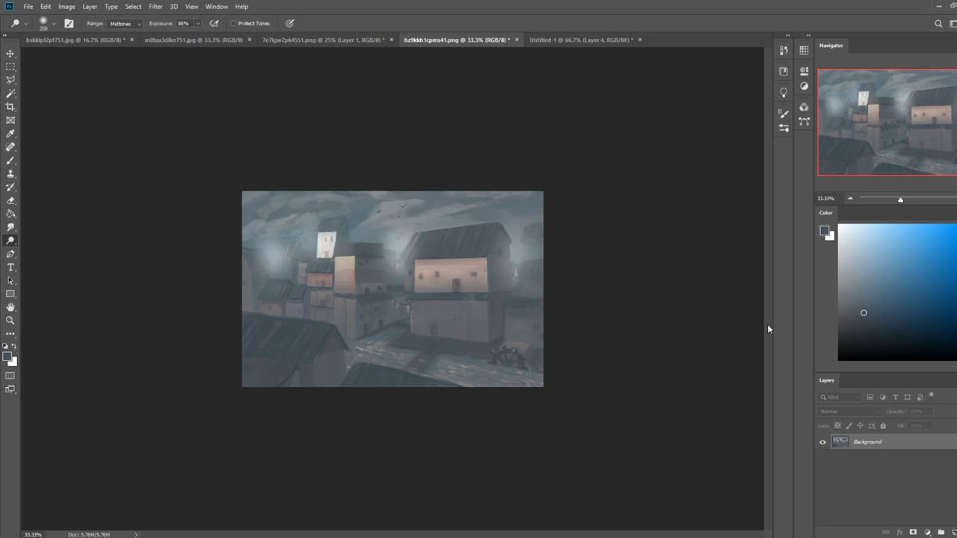
Copy the whole glowing painting, return to the Merge Down history state and paste the copy as a new layer.
key("ctrl+a")
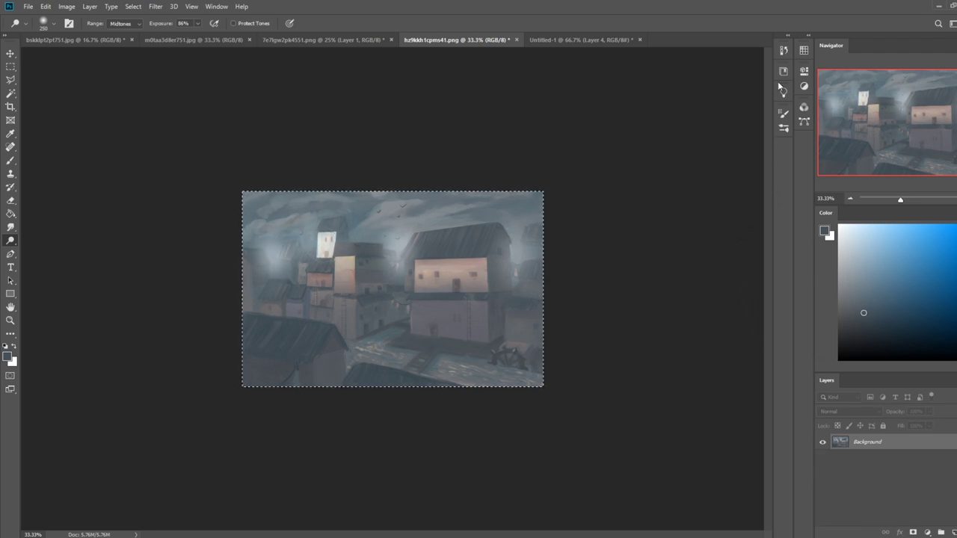
left_click(789, 51)
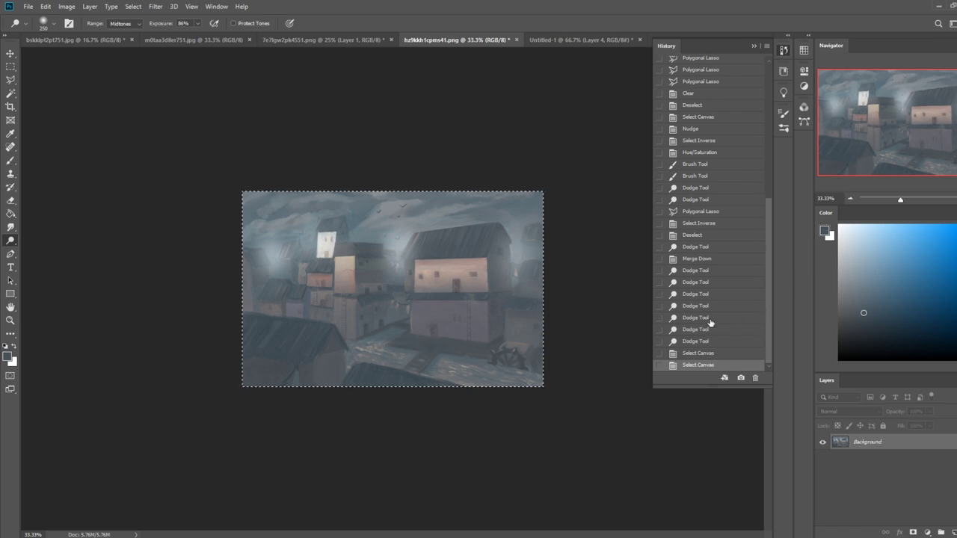
left_click(696, 259)
key("ctrl+v")
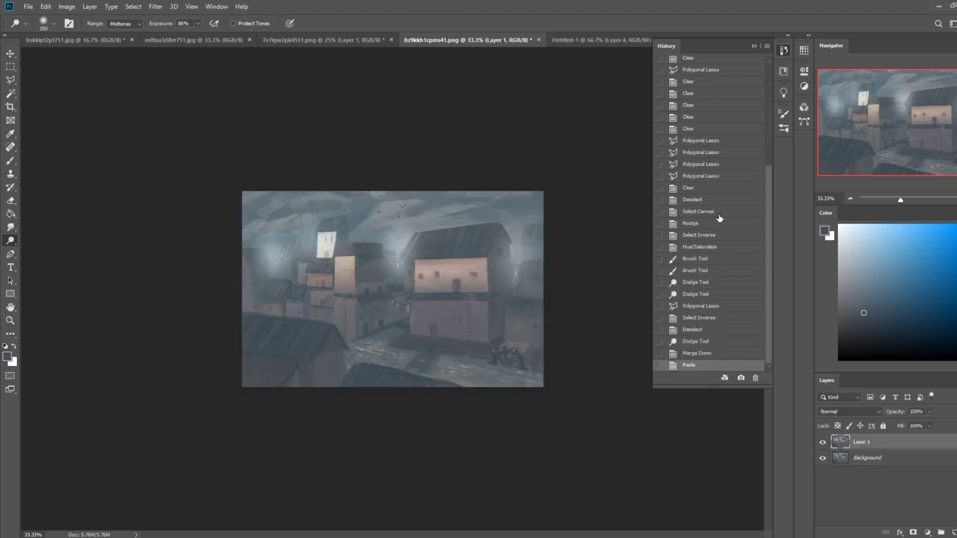
left_click(754, 46)
Erase the glow layer over the large house's side and the neighbouring houses at the painting's right edge.
key("e")
left_click_drag(495, 253, 502, 238)
key("[")
key("[")
key("[")
key("[")
key("[")
mouse_move(495, 272)
left_mouse_down()
mouse_move(486, 264)
mouse_move(496, 277)
mouse_move(499, 246)
mouse_move(503, 292)
left_mouse_up()
left_click_drag(530, 244, 520, 296)
left_click_drag(543, 243, 532, 234)
Erase the glow over the large house's left edge, the central buildings and the houses on the left at 100% opacity.
mouse_move(419, 247)
left_mouse_down()
mouse_move(408, 262)
mouse_move(403, 252)
mouse_move(409, 287)
mouse_move(389, 257)
left_mouse_up()
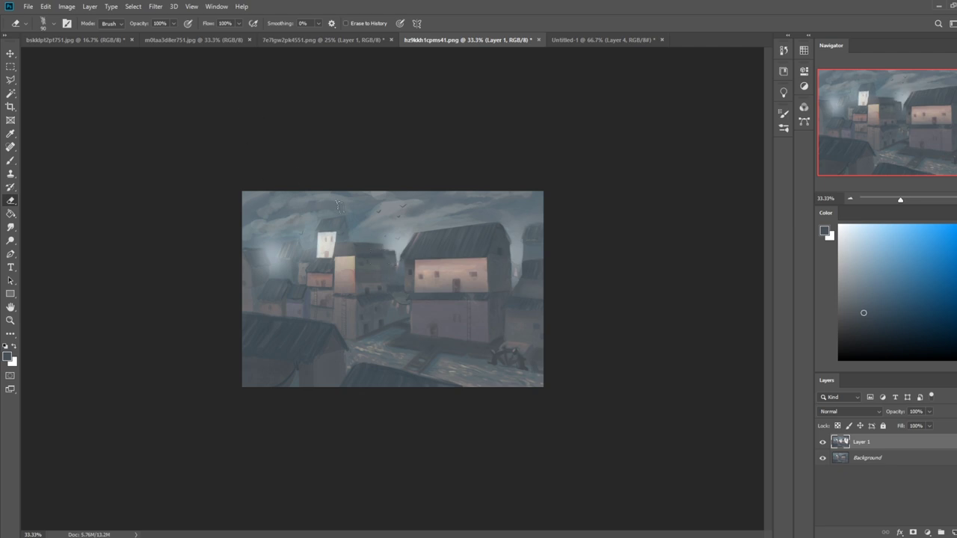
mouse_move(294, 248)
left_mouse_down()
mouse_move(282, 269)
mouse_move(295, 254)
mouse_move(321, 261)
left_mouse_up()
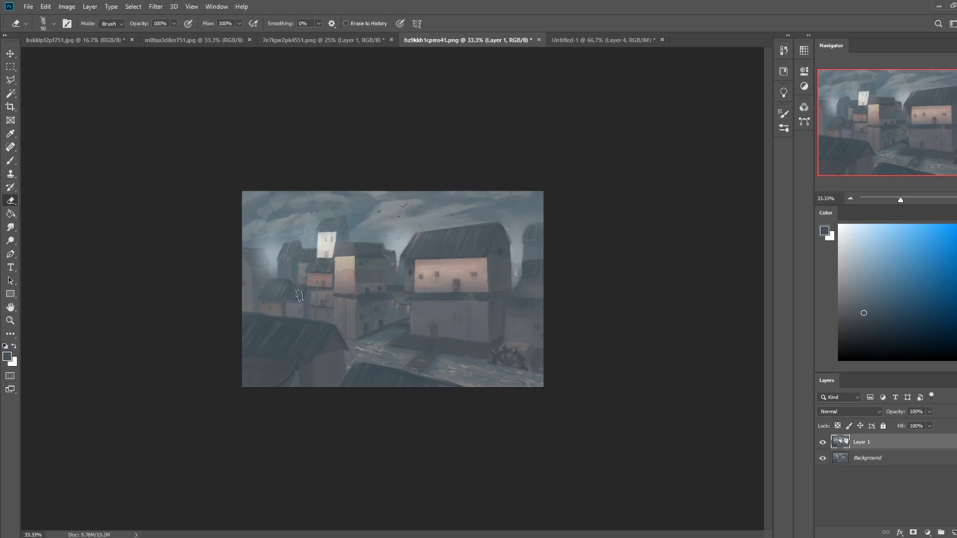
mouse_move(255, 265)
left_mouse_down()
mouse_move(262, 262)
mouse_move(254, 262)
left_mouse_up()
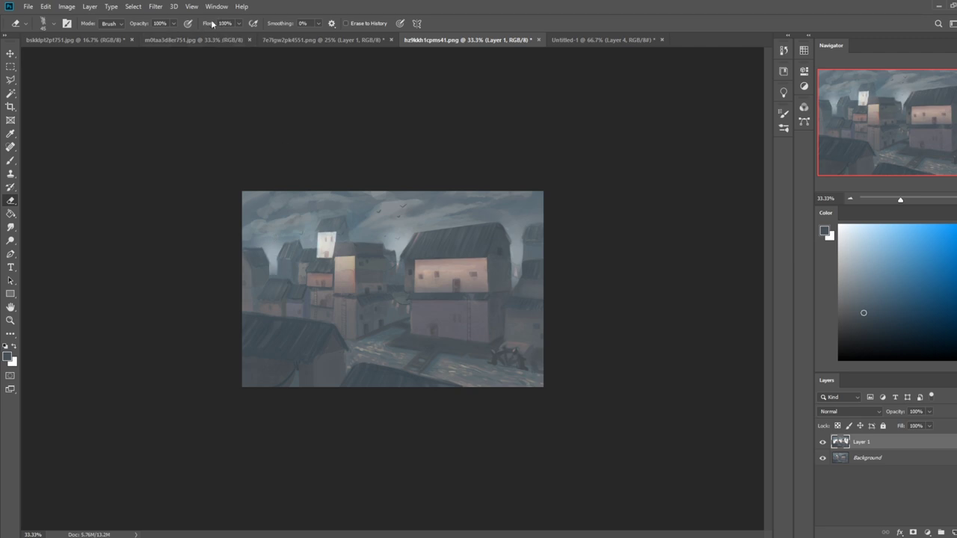
Lower the eraser's opacity to 41% and lightly erase the glow between the houses on the left.
left_click(174, 24)
left_click_drag(177, 35, 145, 35)
left_click(273, 267)
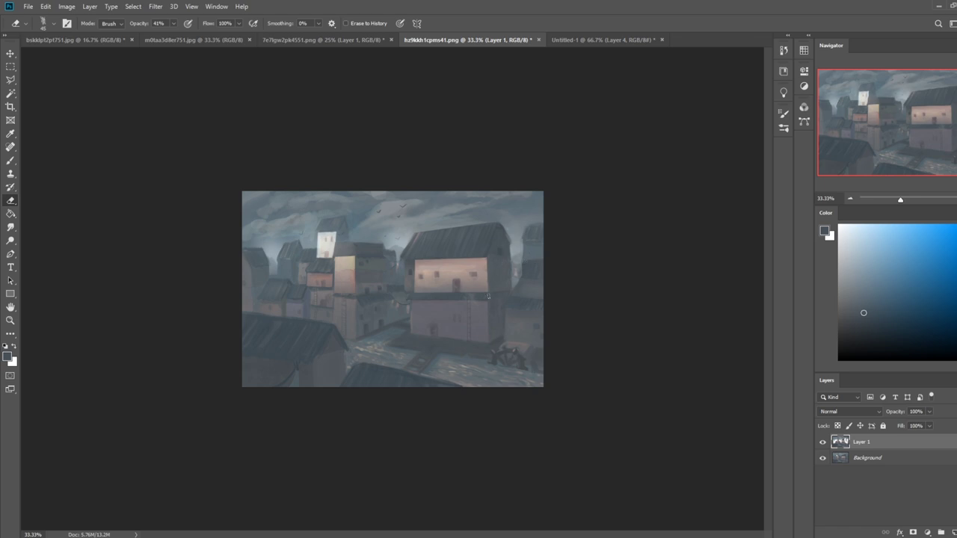
Compare the painting with and without the glow layer, reduce its fill to 73% and merge it down.
left_click(822, 443)
left_click(822, 442)
left_click(930, 425)
mouse_move(932, 438)
left_mouse_down()
mouse_move(910, 438)
mouse_move(919, 442)
left_mouse_up()
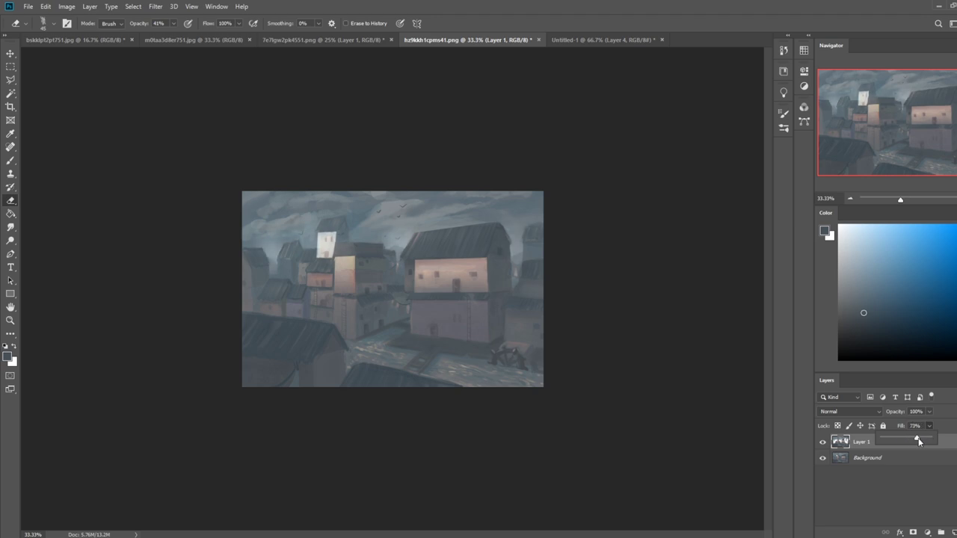
right_click(862, 445)
left_click(861, 314)
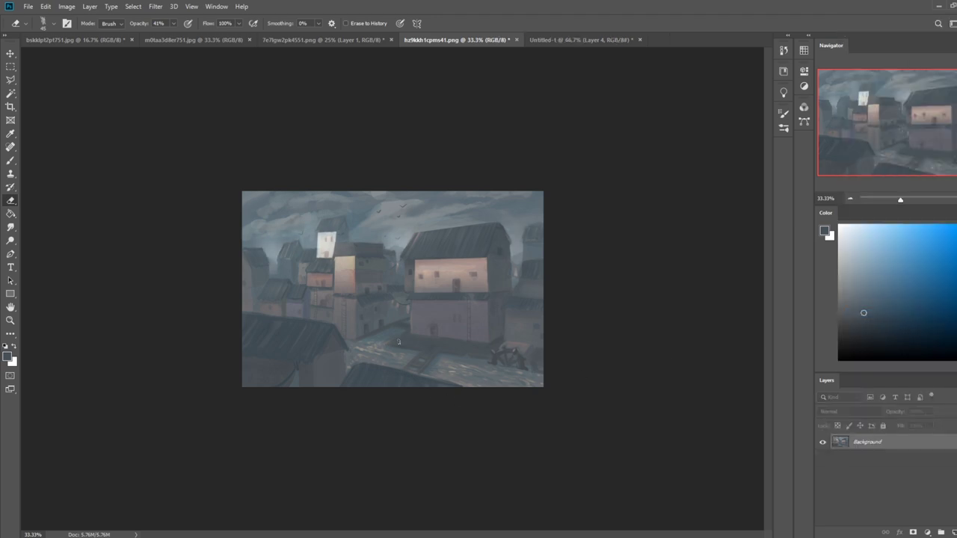
Paint muted grey over the lower-right street with a Dry-Oil brush in Normal mode at 73% opacity, redoing the first stroke.
key("b")
right_click(404, 299)
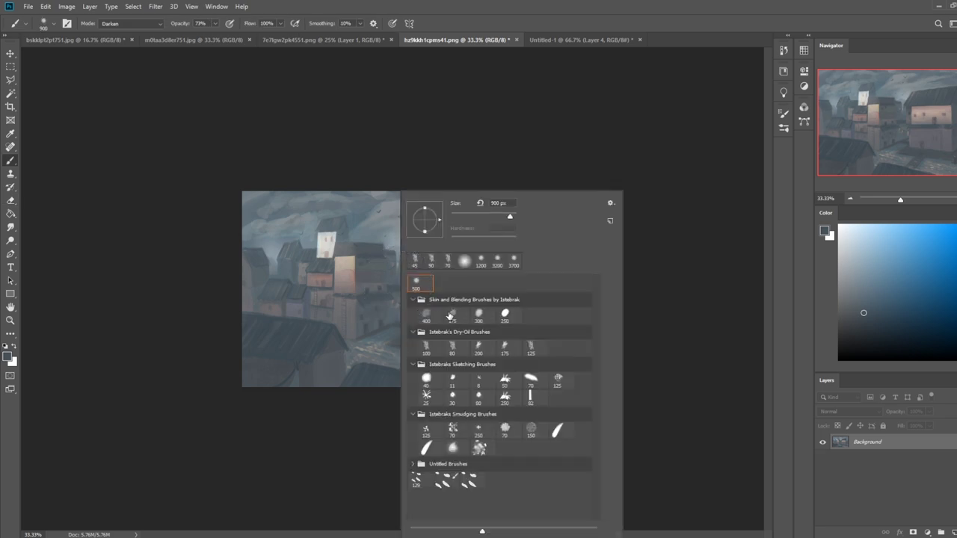
double_click(461, 346)
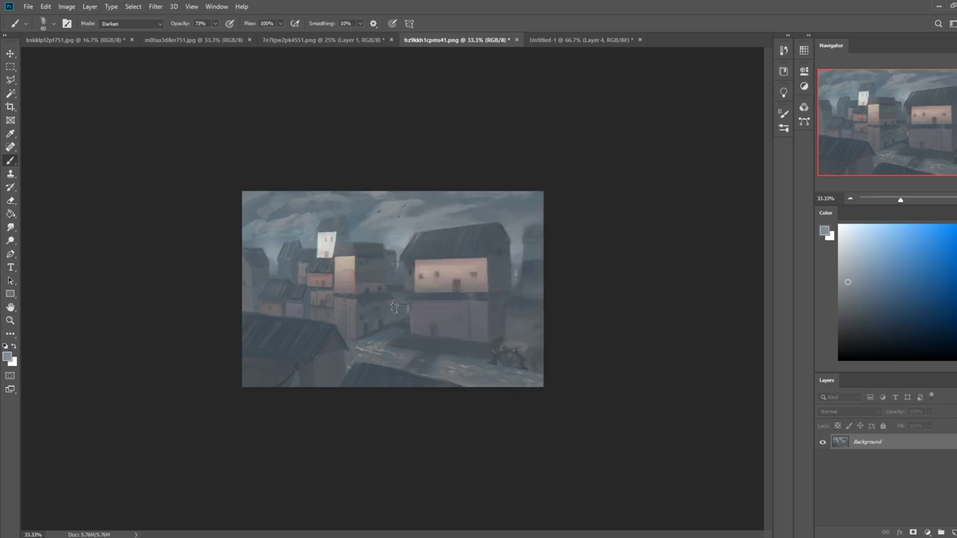
left_click(119, 23)
left_click(120, 31)
left_click_drag(447, 371, 547, 388)
key("ctrl+z")
left_click_drag(451, 370, 526, 389)
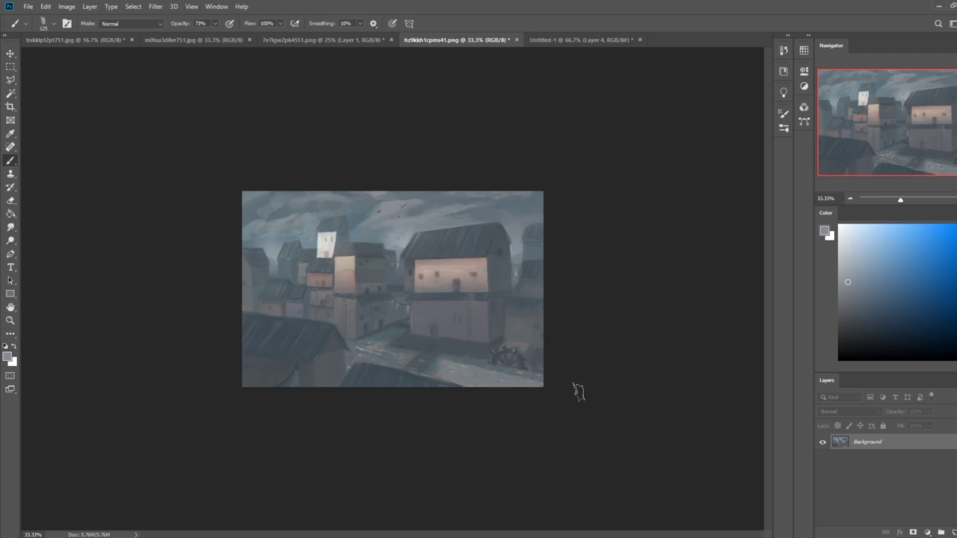
Paint muted grey over the street beside the lower-left roof with a smaller Dry-Oil brush.
key("bracketleft")
key("bracketleft")
key("bracketleft")
key("bracketleft")
left_click_drag(361, 352, 388, 352)
key("bracketright")
key("bracketright")
key("bracketright")
key("bracketright")
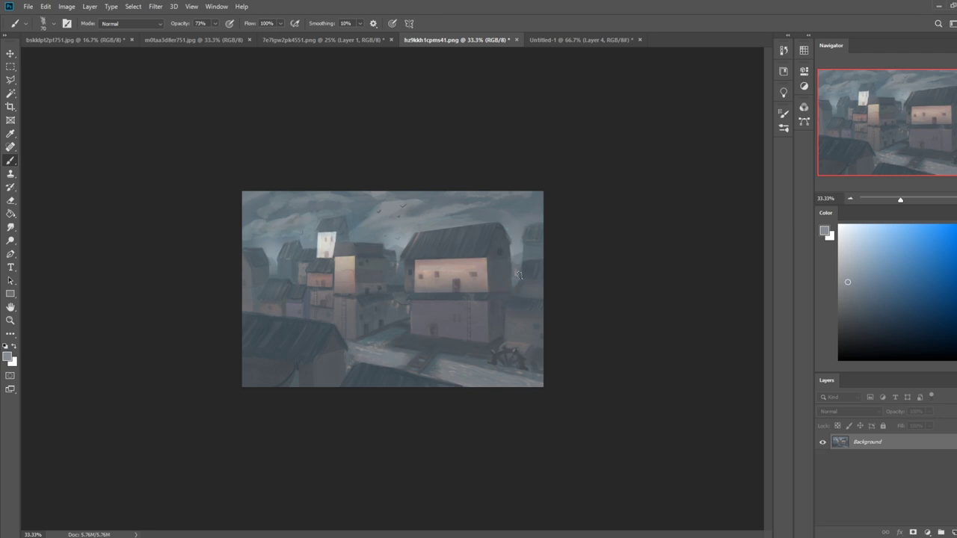
Darken the lower part of the town painting with a soft round 1400 px brush in dark blue-grey sampled from its bottom edge.
right_click(486, 279)
left_click(504, 285)
left_click(603, 156)
left_click(417, 385, "alt")
key("bracketright")
key("bracketright")
key("bracketright")
key("bracketright")
key("bracketright")
key("bracketright")
key("bracketright")
key("bracketright")
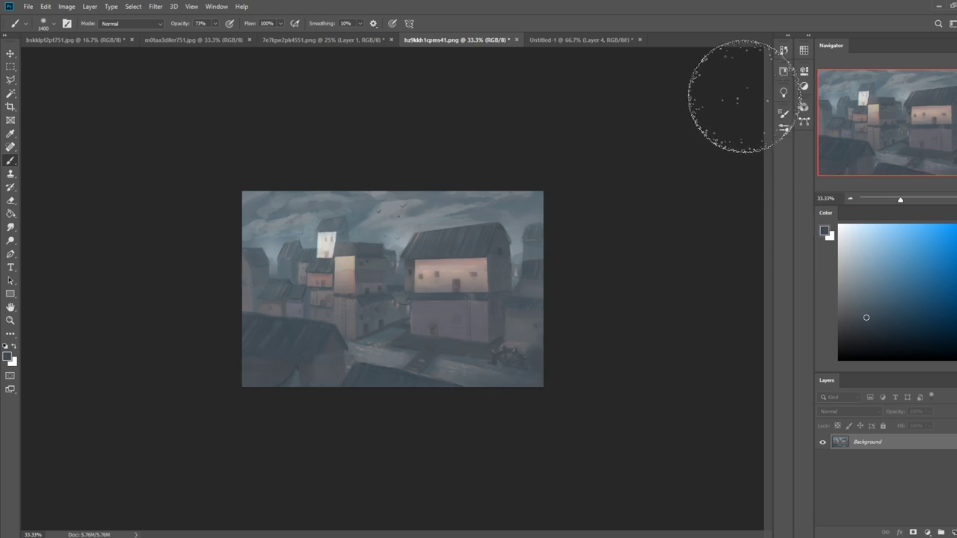
Compare the original town painting with the finished version through the document history, ending on the latest state.
left_click(784, 51)
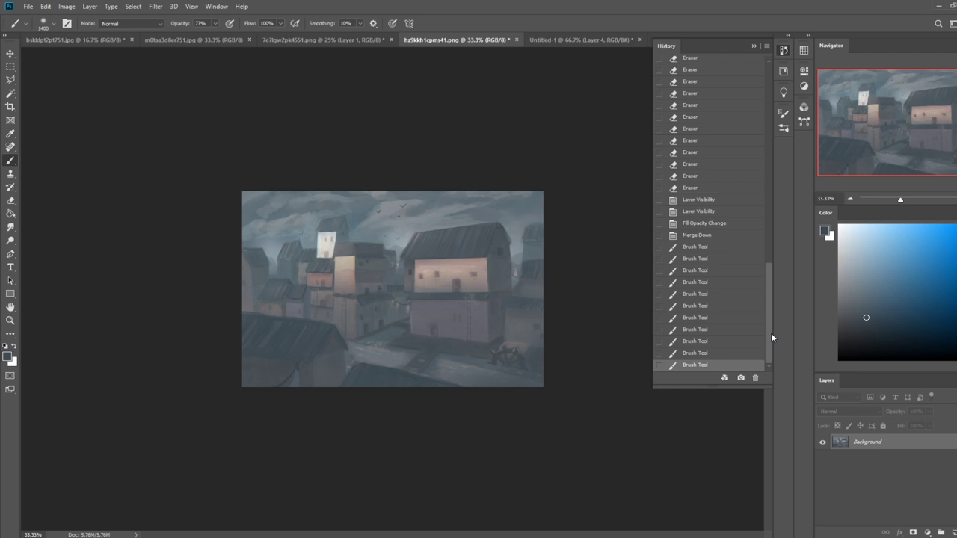
left_click_drag(771, 333, 778, 93)
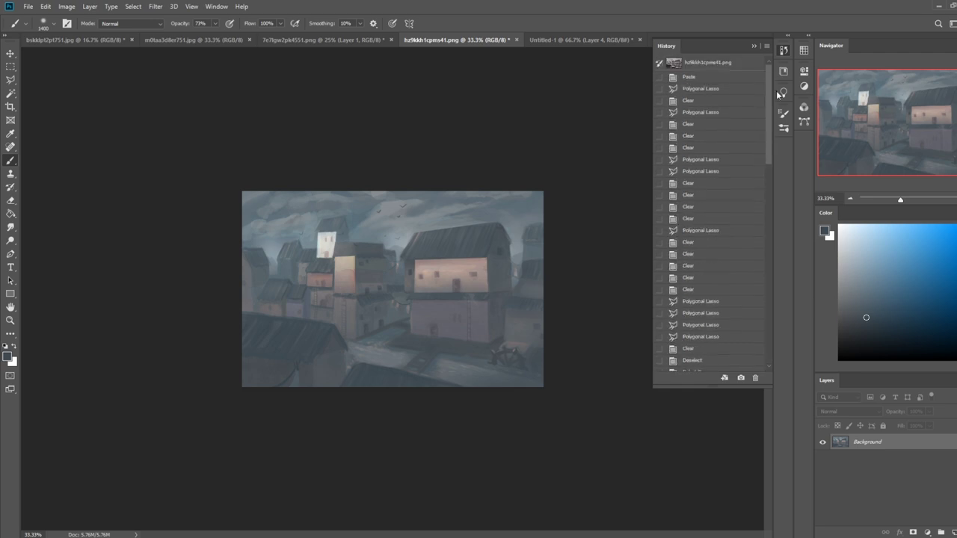
left_click(748, 62)
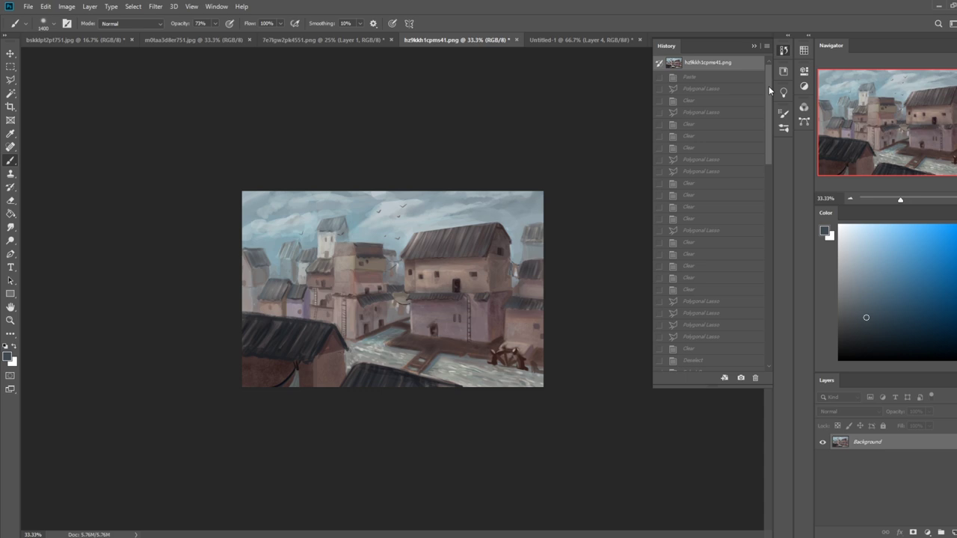
left_click_drag(769, 86, 777, 320)
left_click(691, 366)
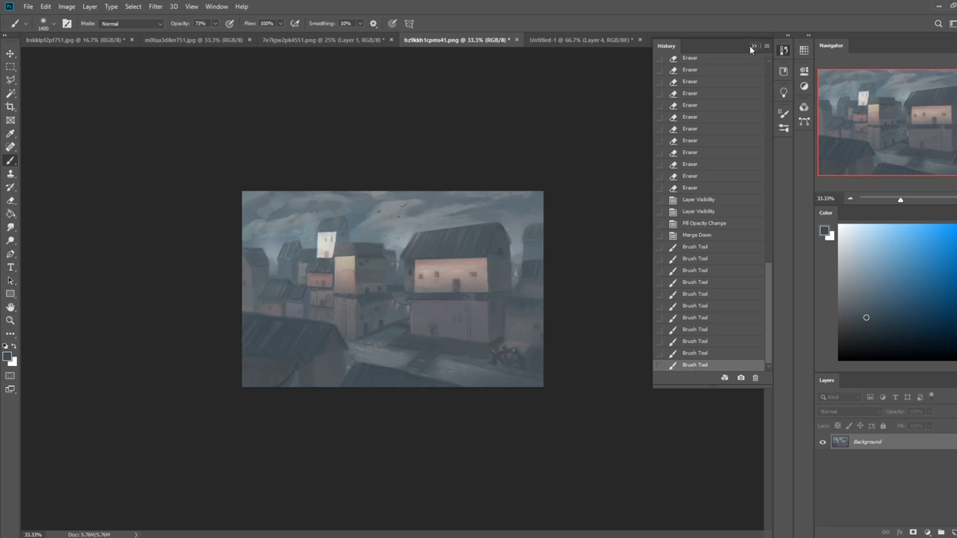
left_click(753, 45)
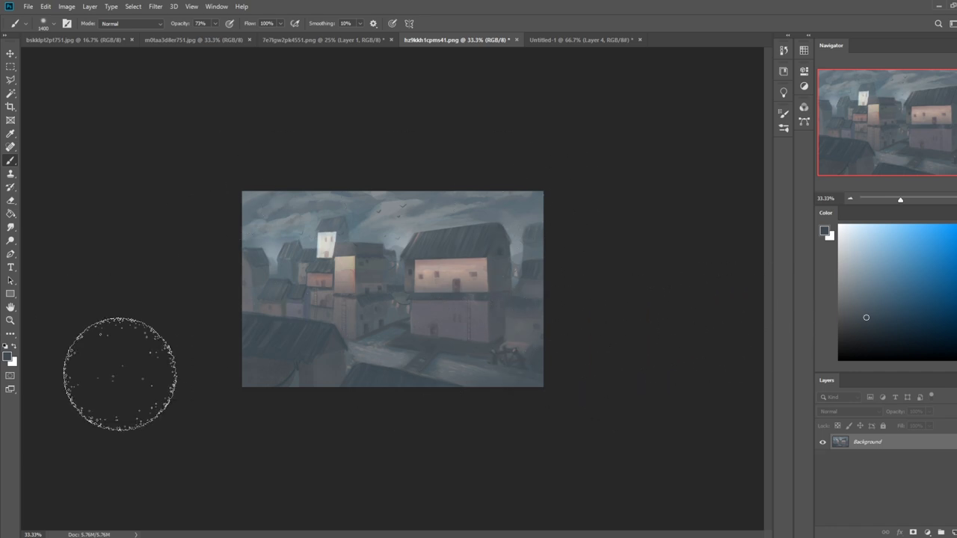
left_click(783, 52)
left_click_drag(769, 282, 767, 71)
left_click(701, 62)
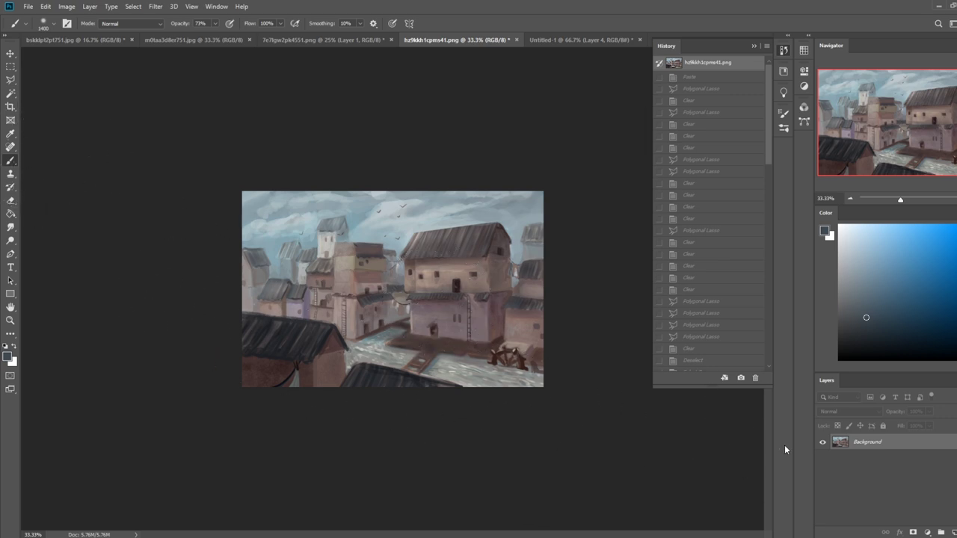
mouse_move(769, 114)
left_mouse_down()
mouse_move(764, 321)
mouse_move(710, 356)
left_mouse_up()
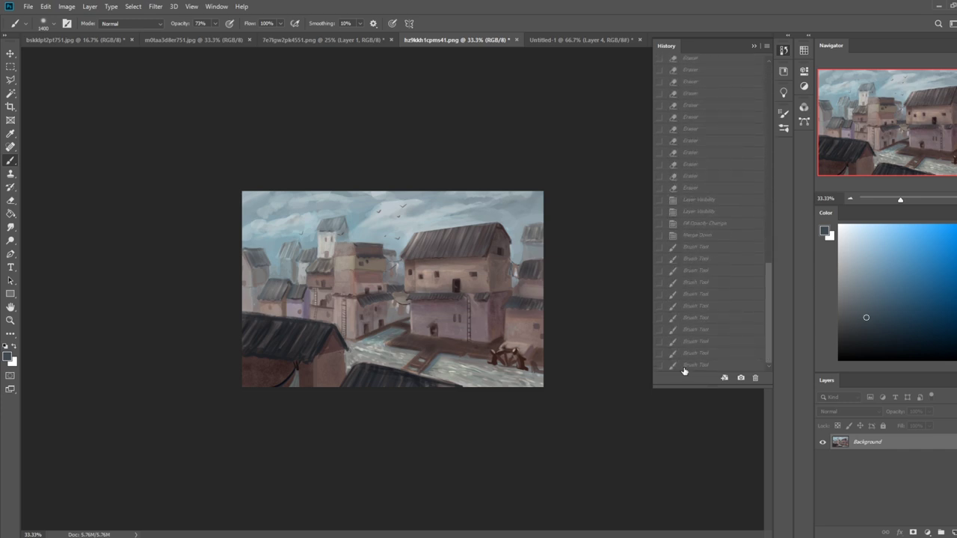
left_click(684, 370)
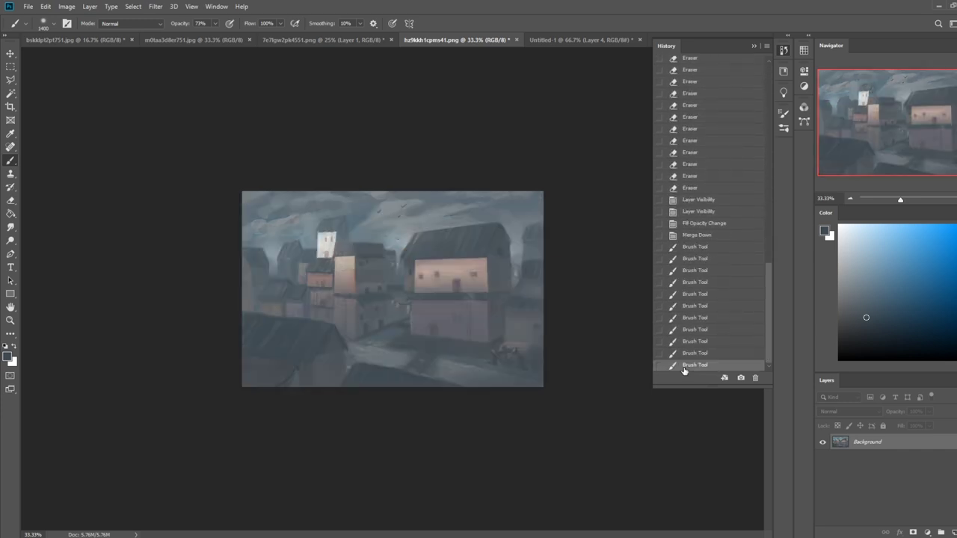
left_click(754, 46)
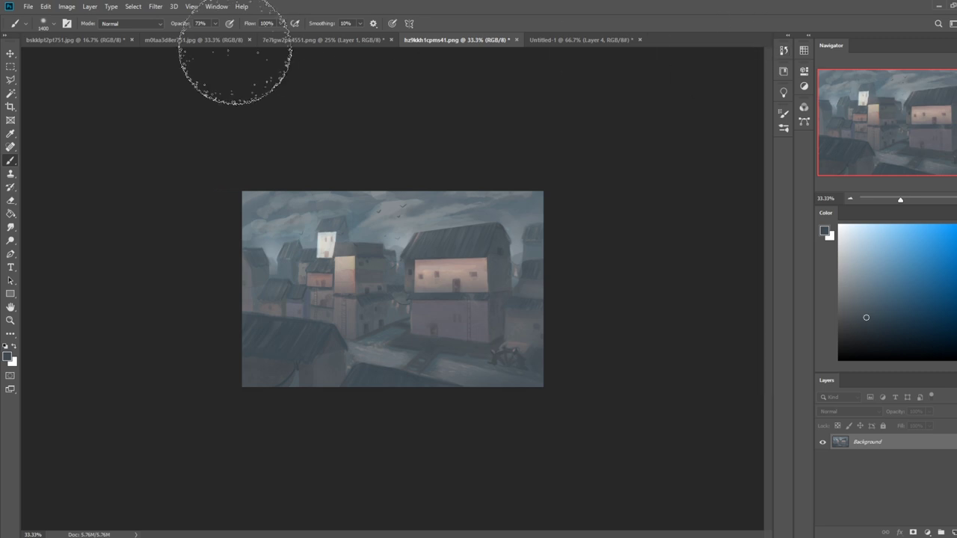
Switch to the skull forest painting m0taa3d8er751.jpg and fill a new layer with blue sampled from between the trees.
left_click(575, 43)
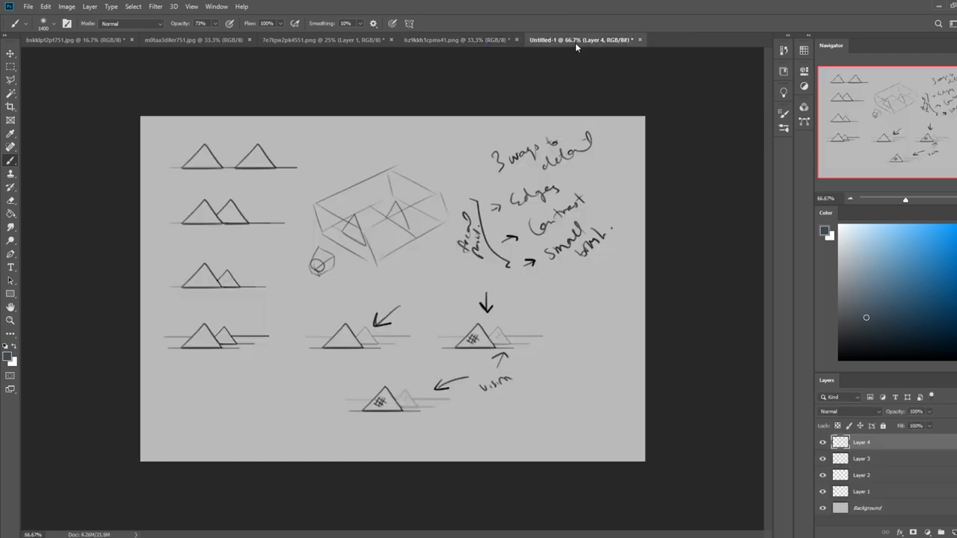
left_click(285, 39)
left_click(234, 39)
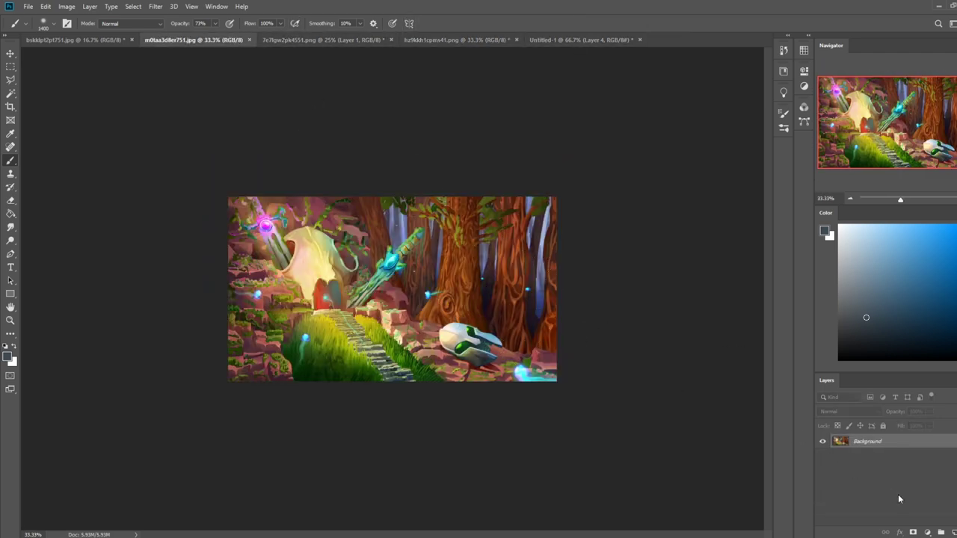
left_click(953, 532)
key("g")
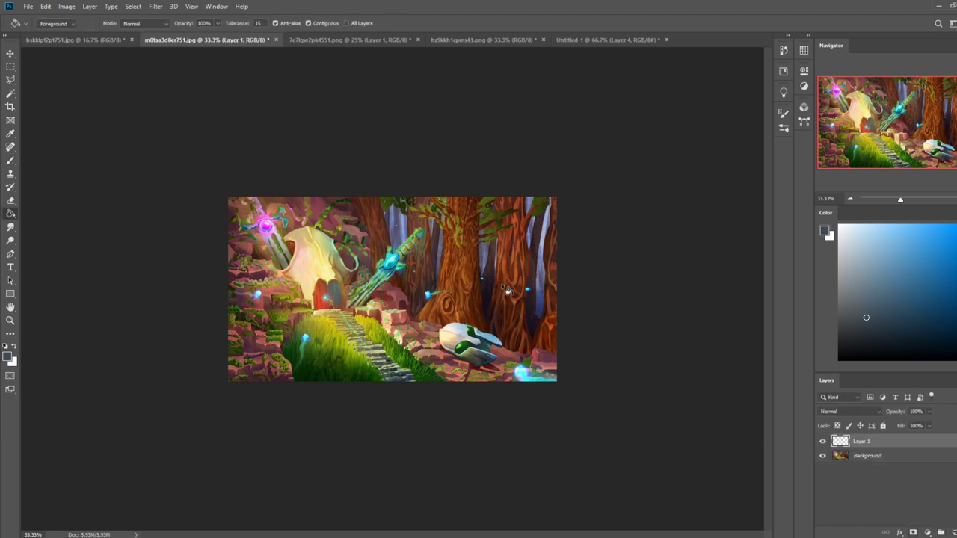
left_click(542, 301, "alt")
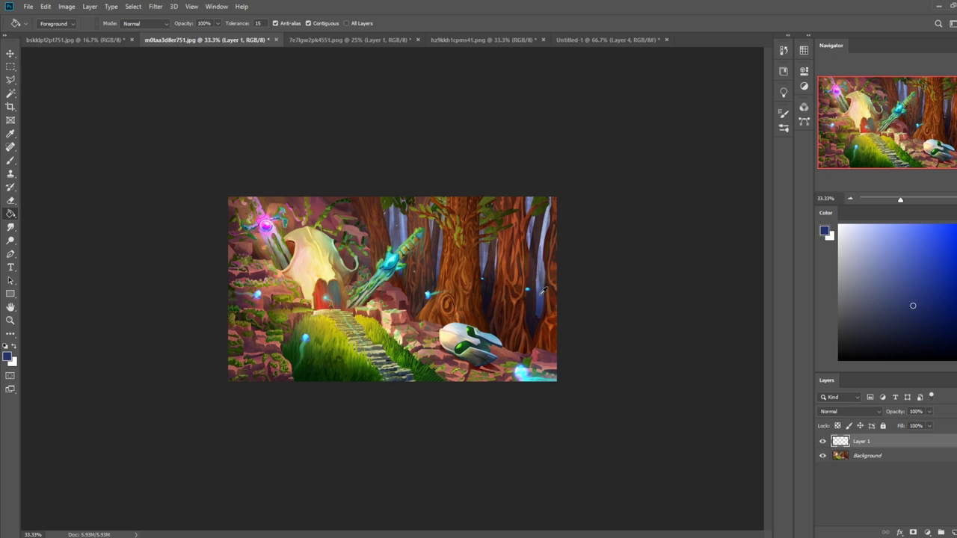
left_click(542, 294, "alt")
left_click(541, 295, "alt")
left_click(479, 276)
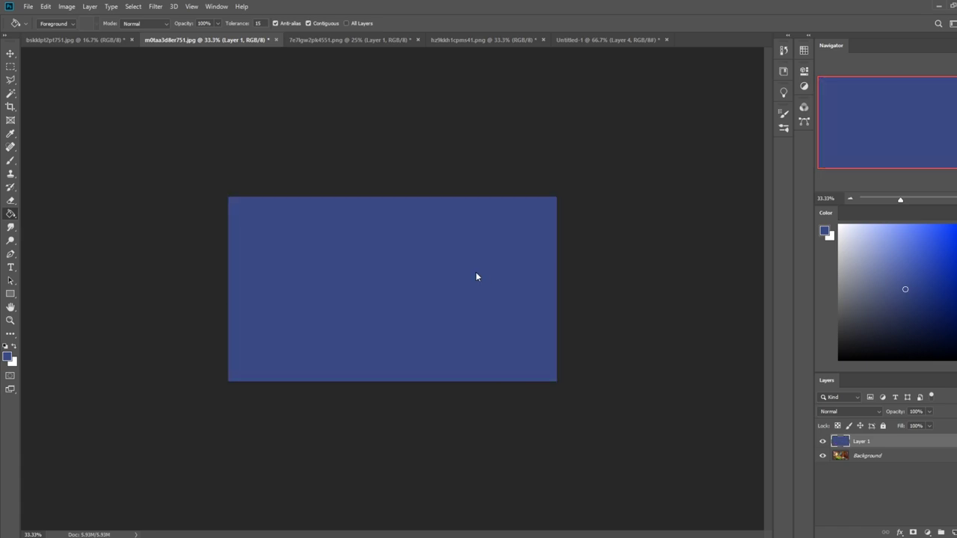
Try the blue layer in Color blending mode with a Hue/Saturation adjustment, and delete the layer.
left_click(830, 410)
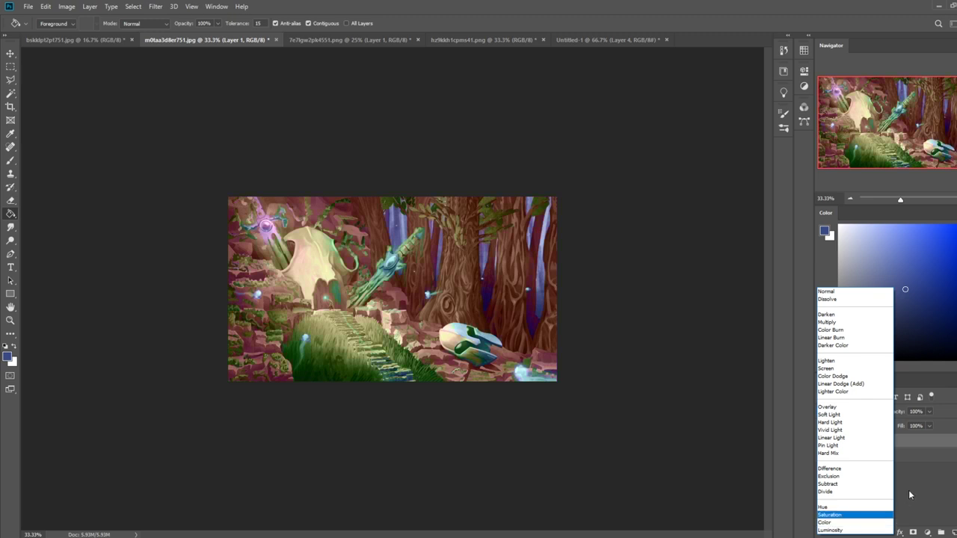
left_click(845, 523)
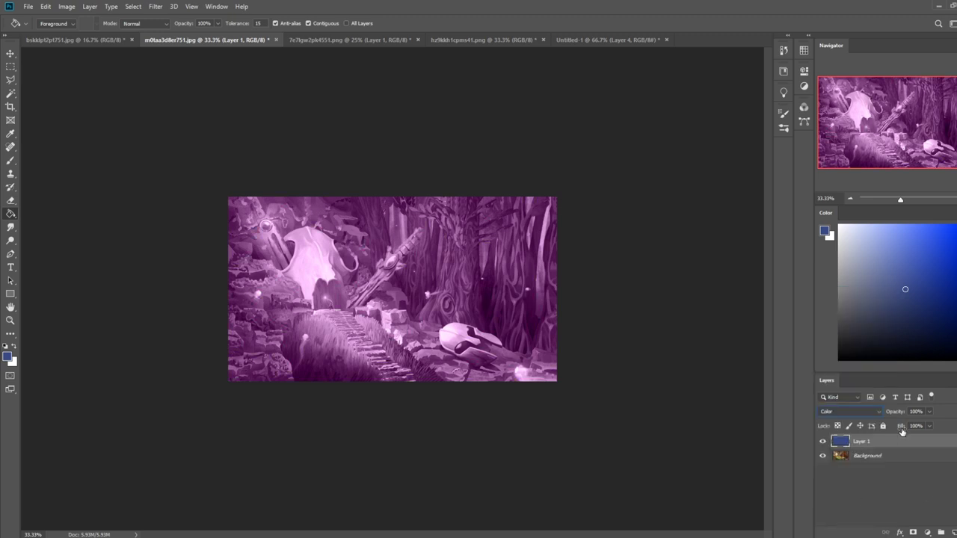
key("ctrl+u")
left_click_drag(789, 340, 793, 340)
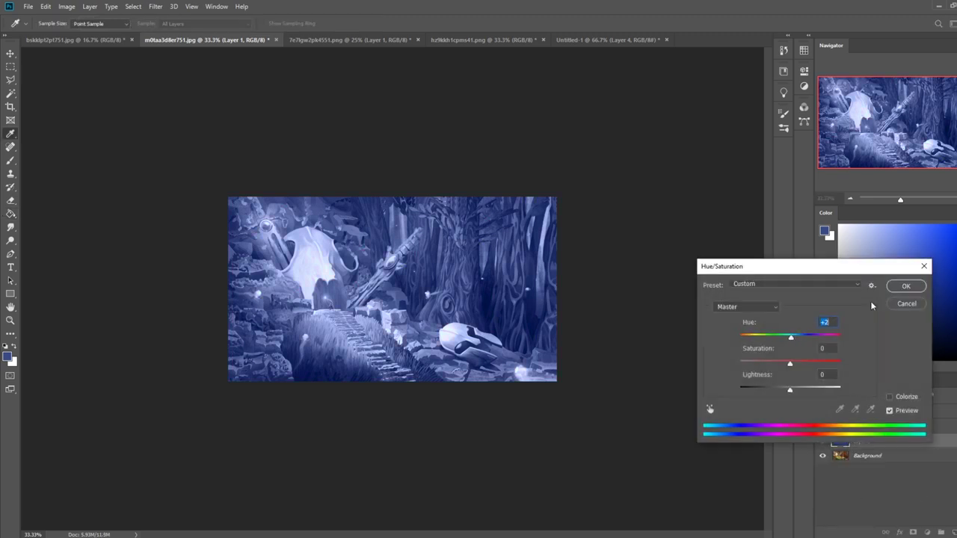
left_click(903, 287)
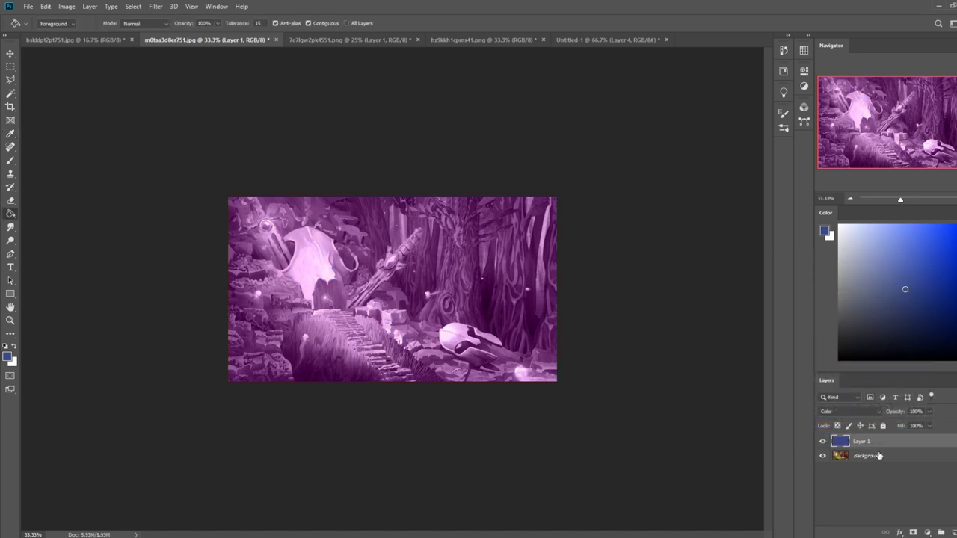
key("Delete")
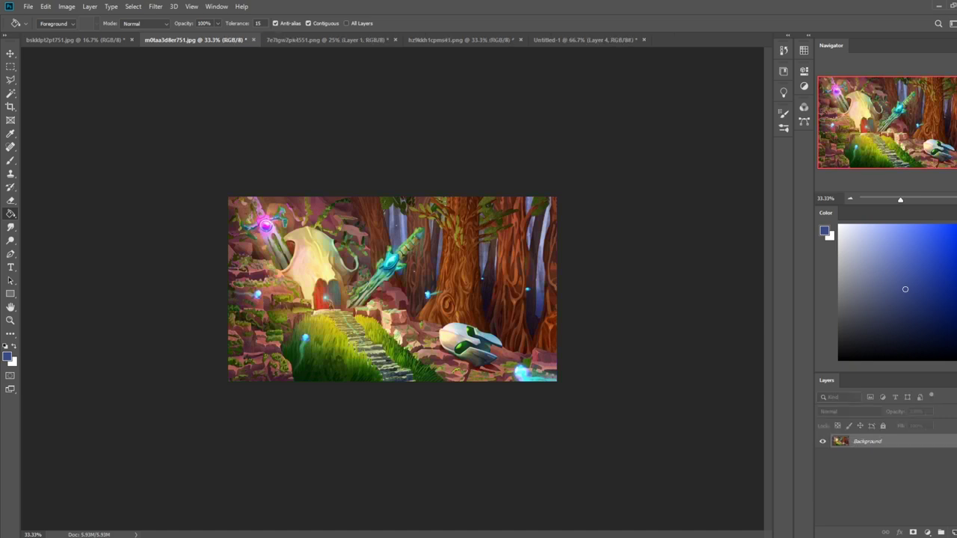
Tint the whole forest painting blue with a large brush in Color mode at 100% opacity.
key("b")
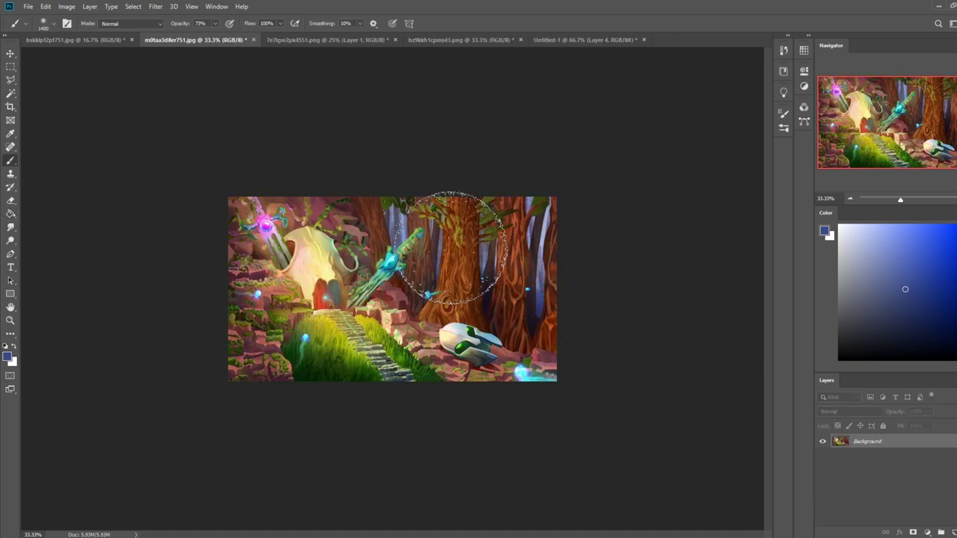
left_click(131, 23)
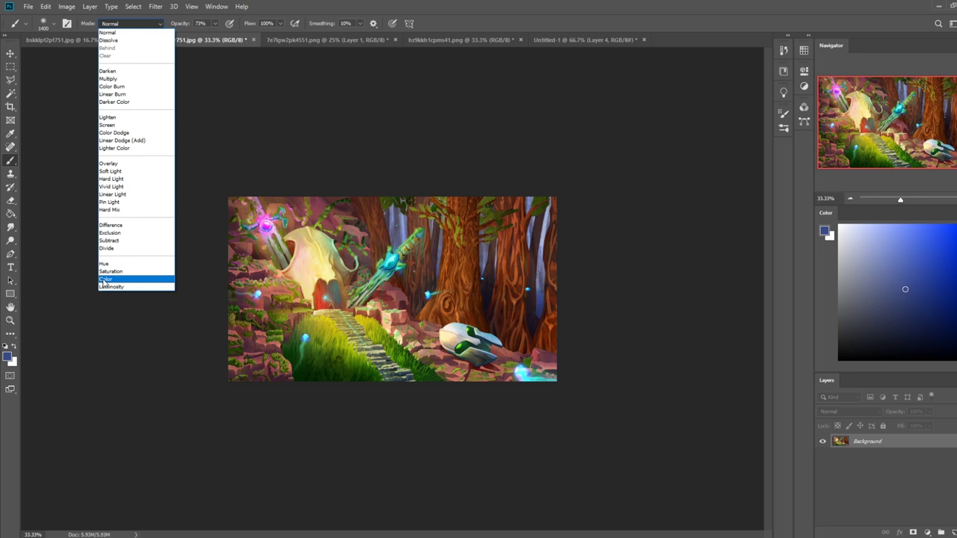
left_click(105, 279)
left_click(215, 23)
left_click_drag(217, 35, 282, 54)
mouse_move(338, 159)
left_mouse_down()
mouse_move(182, 364)
mouse_move(224, 407)
mouse_move(363, 378)
mouse_move(585, 283)
left_mouse_up()
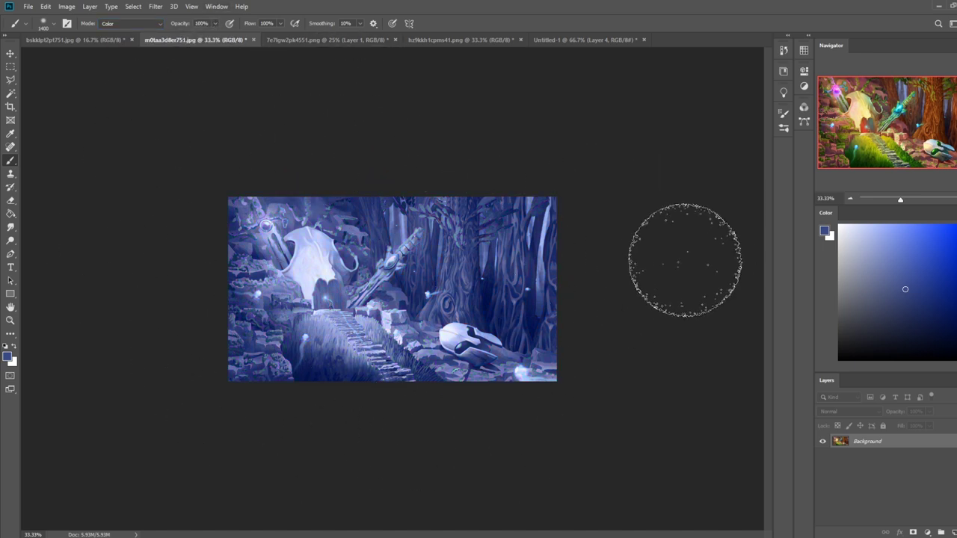
Copy the blue-tinted painting, restore the original from the history, and paste the tinted copy above it at 52% fill.
key("ctrl+a")
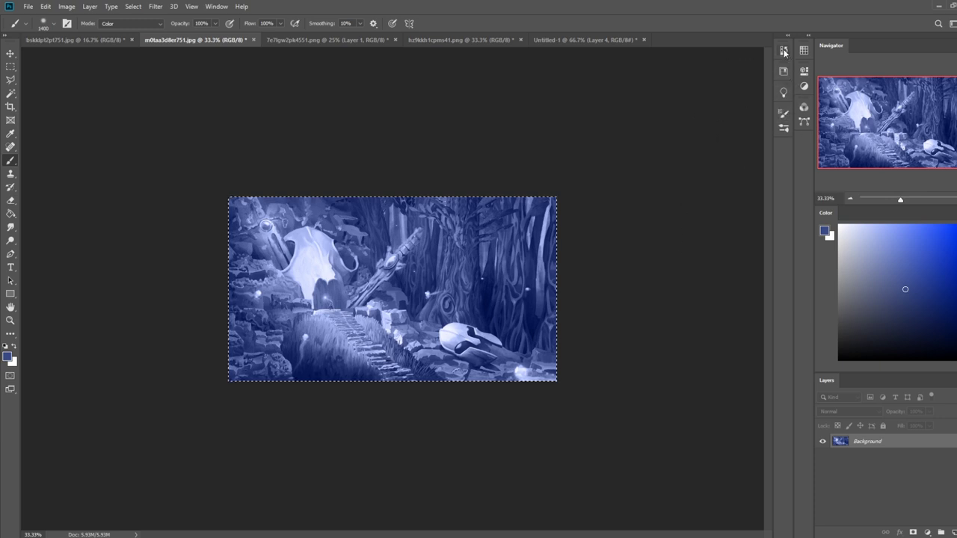
left_click(784, 51)
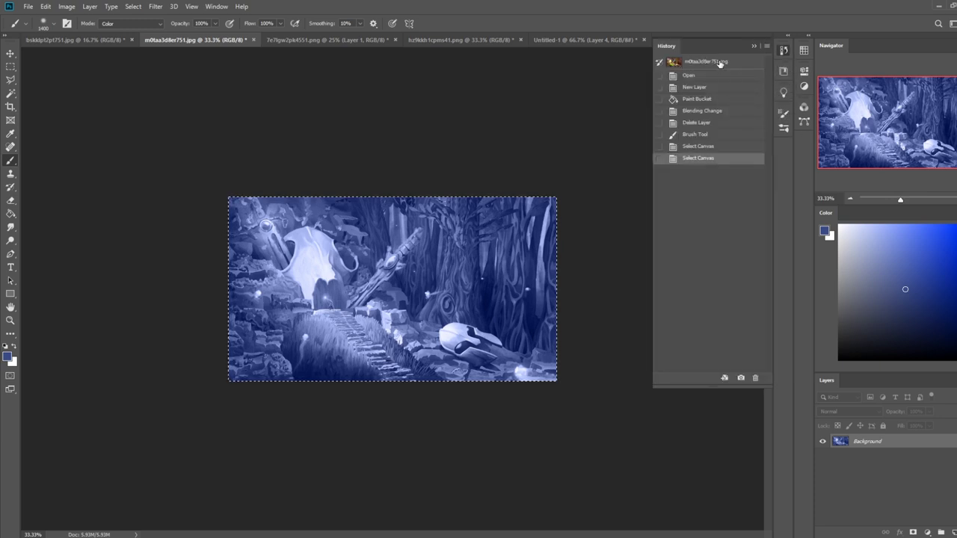
left_click(722, 63)
key("ctrl+v")
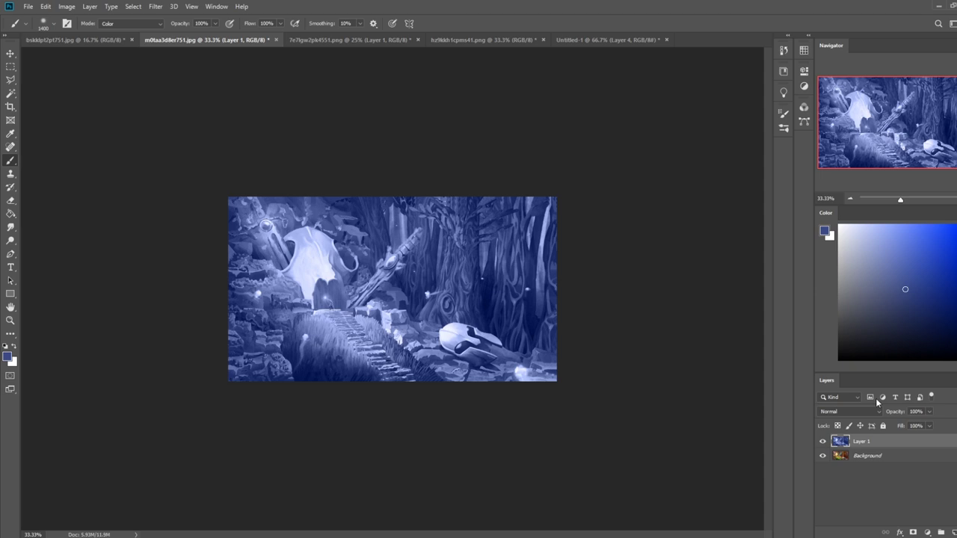
left_click(931, 427)
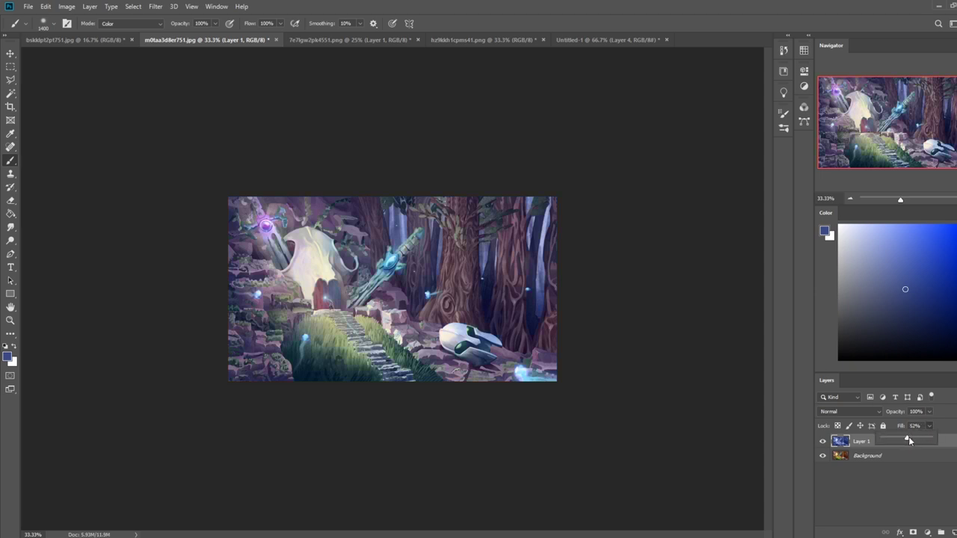
Fill another new layer with the same blue and set it to Darken mode at 54% fill.
left_click(954, 532)
key("g")
left_click(534, 350)
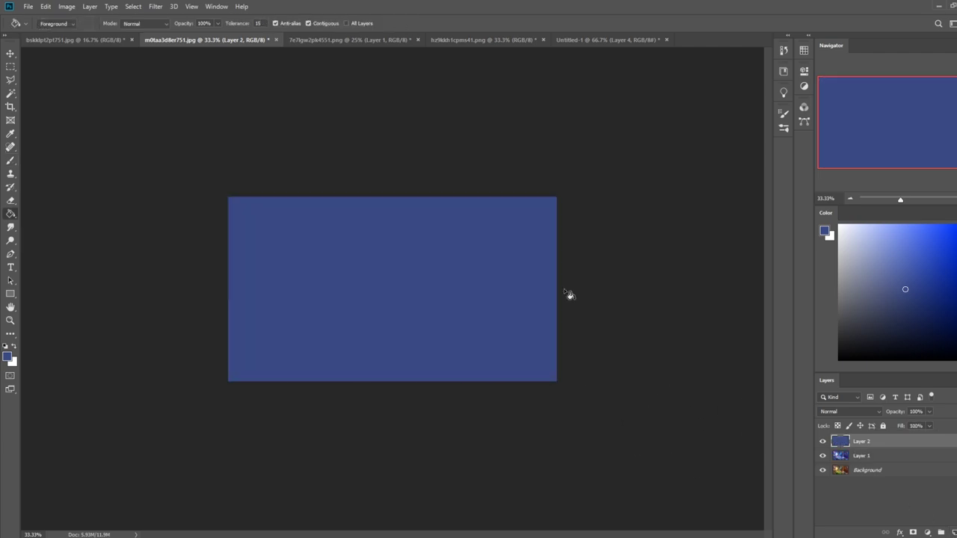
left_click(847, 412)
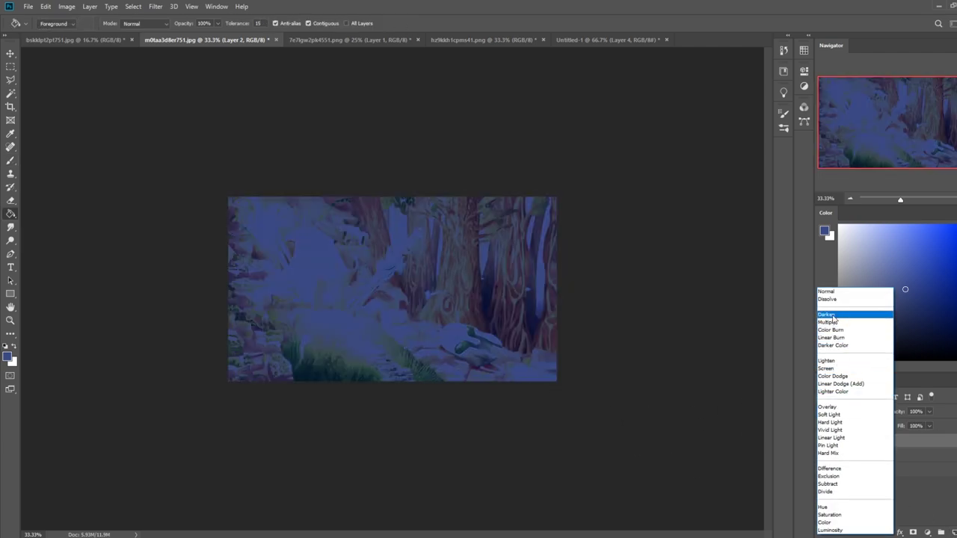
left_click(826, 314)
left_click(931, 426)
left_click_drag(919, 440, 908, 438)
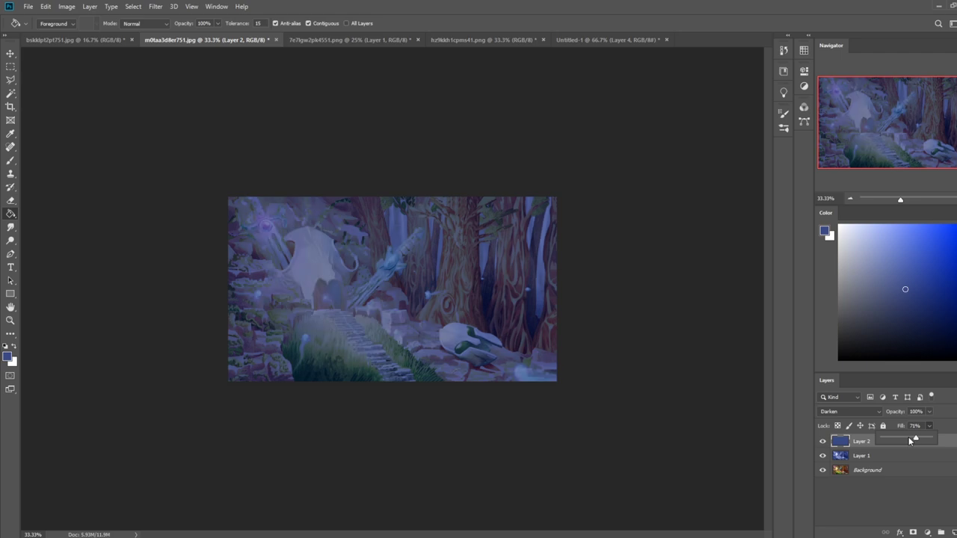
Compare the forest painting with and without the two blue tint layers.
left_click(823, 443)
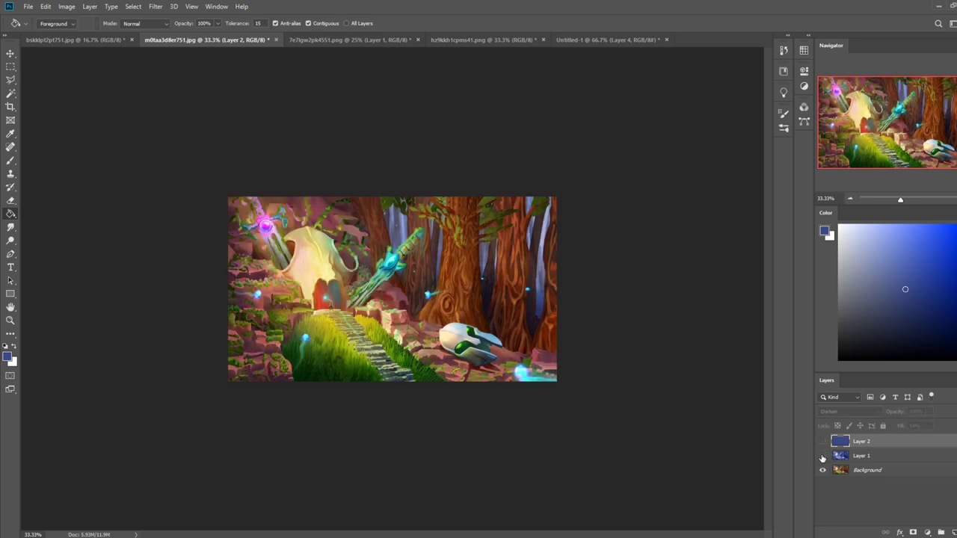
left_click(823, 442)
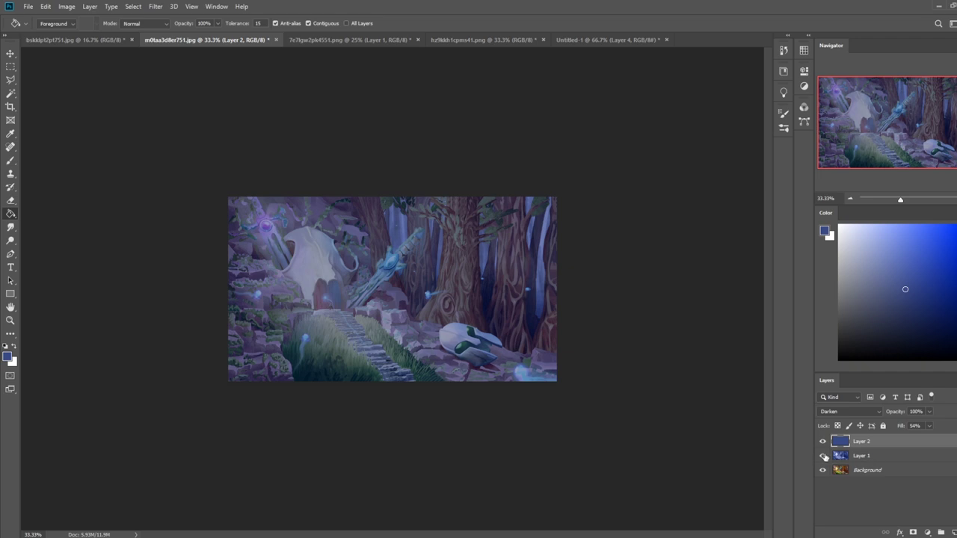
left_click(823, 441)
left_click(823, 456)
left_click(823, 441)
Merge the tinted result, copy it, restore the original painting from the history, and paste the result above it as one layer.
right_click(868, 443)
left_click(872, 329)
key("ctrl+a")
key("ctrl+c")
left_click(785, 71)
left_click(733, 61)
key("ctrl+v")
left_click(754, 46)
Reveal the original colours of the glowing wisps by erasing the tinted layer over them with a soft 400 px eraser at 41% opacity.
key("e")
right_click(458, 271)
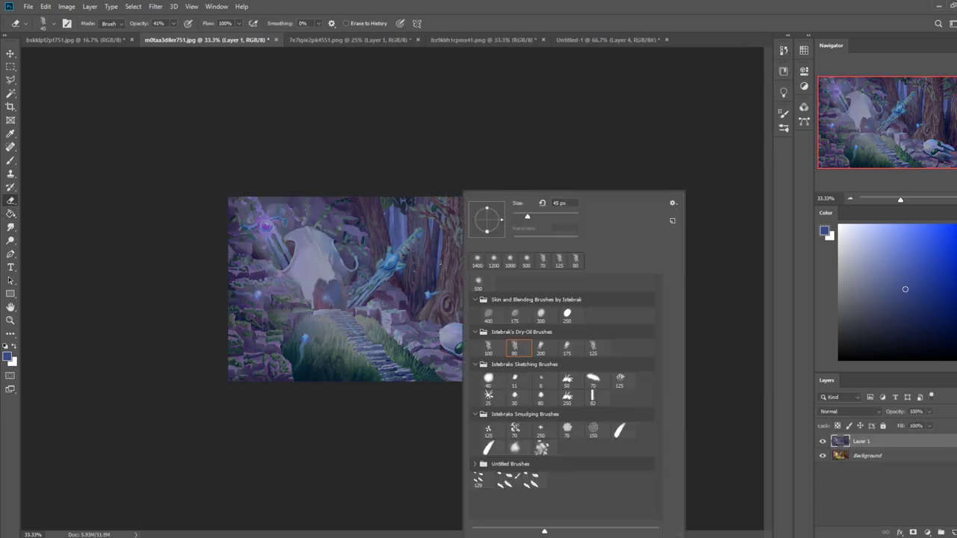
left_click(479, 282)
left_click(656, 124)
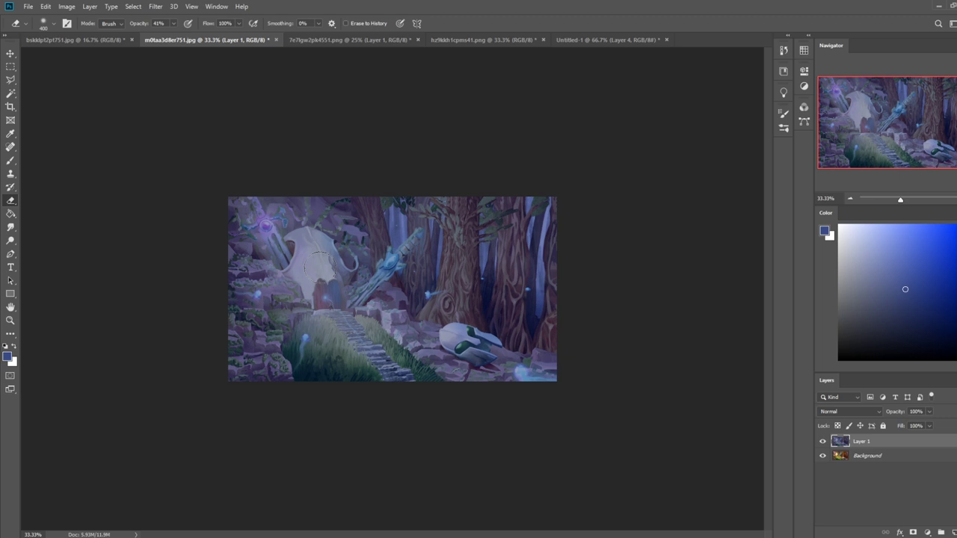
left_click_drag(306, 337, 306, 338)
left_click_drag(267, 297, 243, 293)
left_click_drag(327, 292, 327, 296)
left_click_drag(426, 291, 426, 296)
left_click(954, 532)
left_click(849, 412)
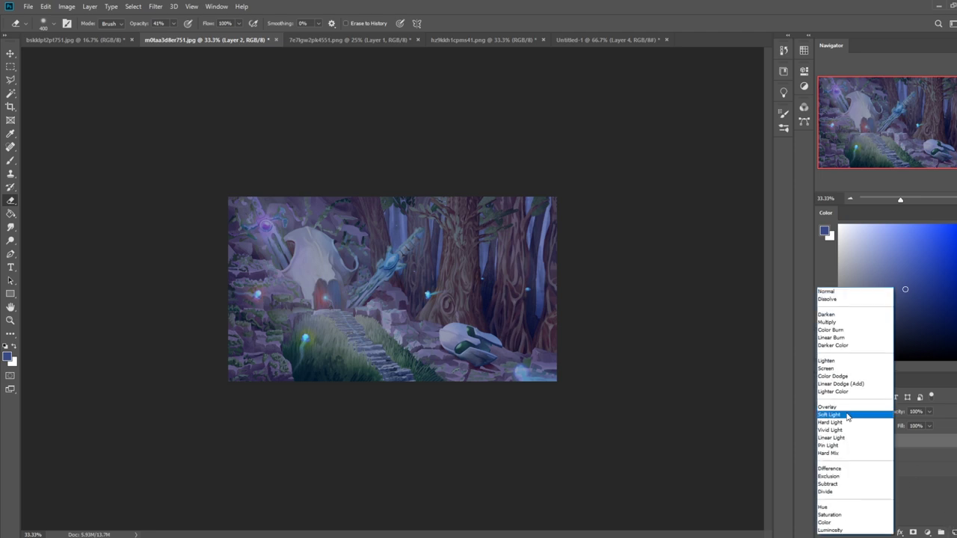
left_click(826, 522)
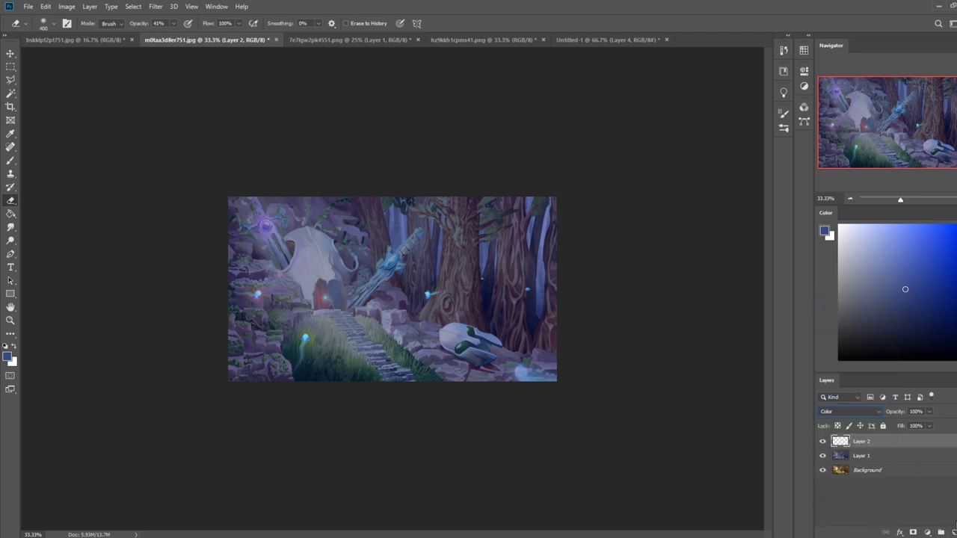
key("ctrl+z")
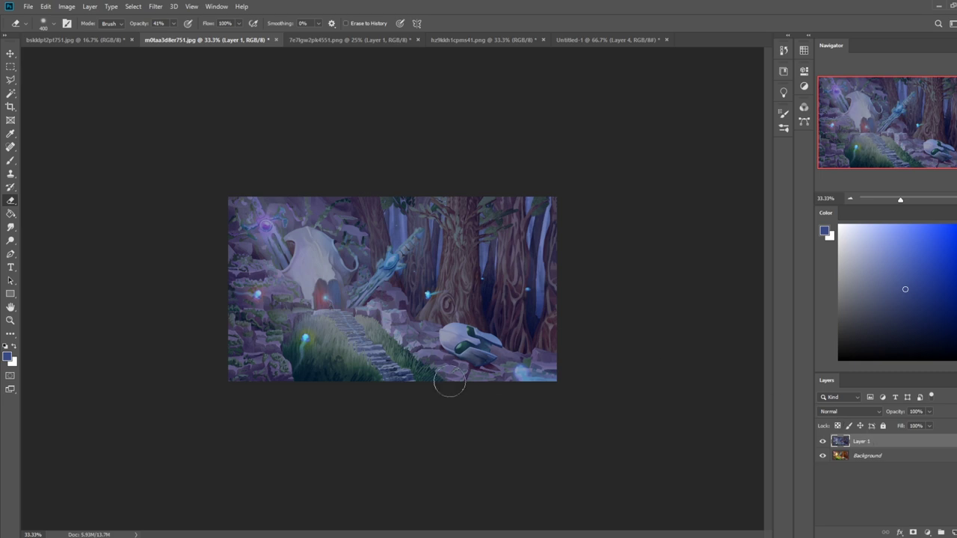
Sample the wisp's cyan and tint the glowing wisps on the Background layer with a brush in Color mode.
key("b")
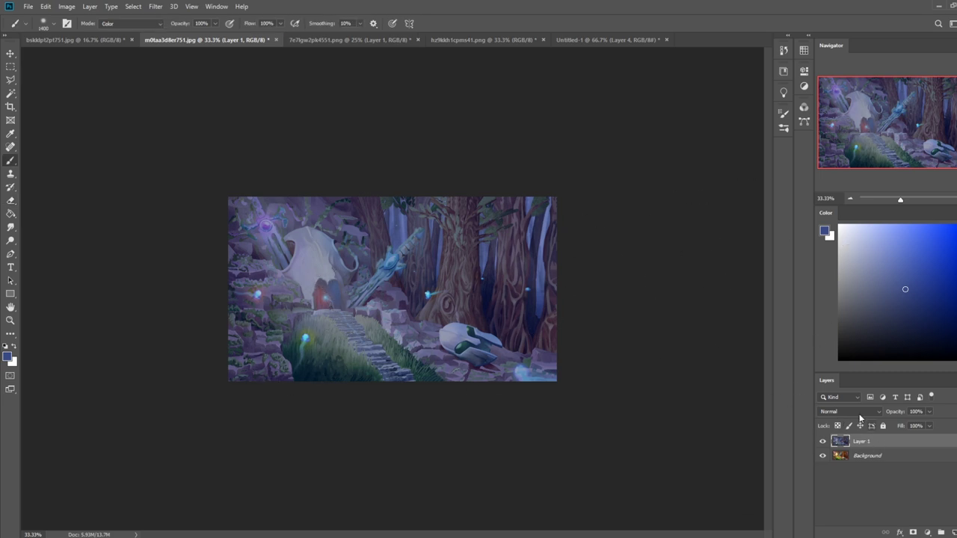
left_click(824, 442)
left_click(823, 442)
left_click(306, 337, "alt")
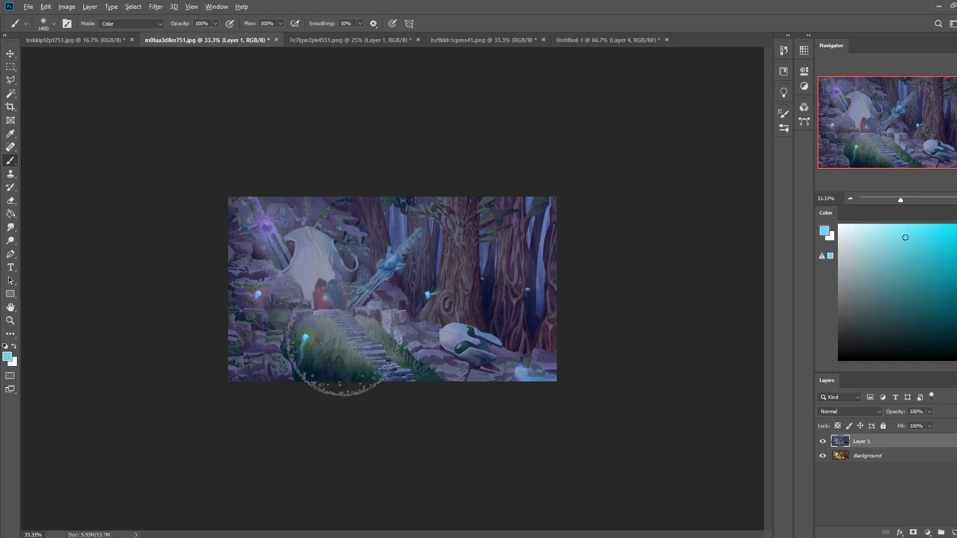
left_click(864, 456)
key("[")
key("[")
key("[")
key("[")
key("[")
key("[")
key("[")
key("[")
key("[")
key("[")
key("[")
key("[")
key("[")
key("[")
key("[")
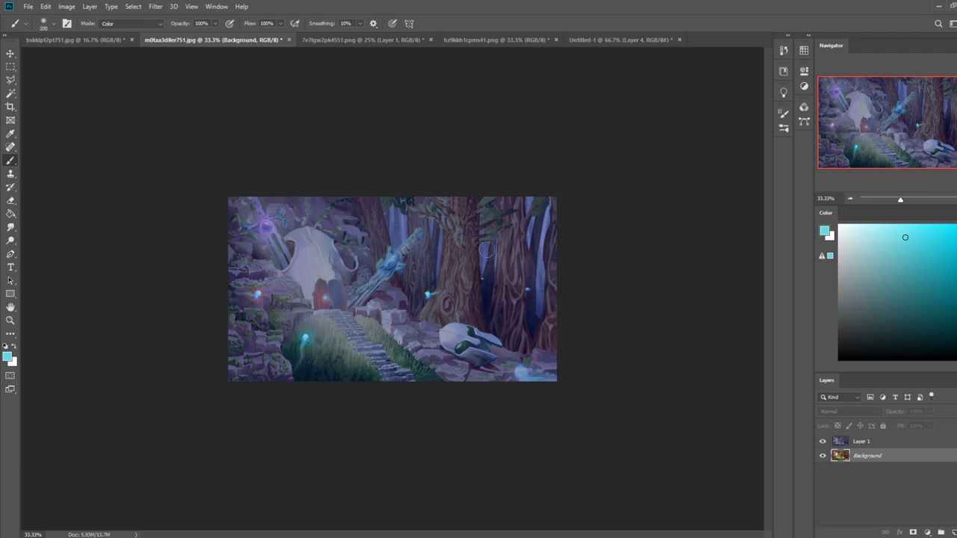
key("]")
key("]")
key("]")
key("]")
left_click(255, 296)
Paint cyan glows over the wisps with a 400 px brush in Normal mode and flatten the image into one layer.
key("bracketleft")
key("bracketleft")
left_click(125, 25)
left_click(128, 27)
left_click(304, 338)
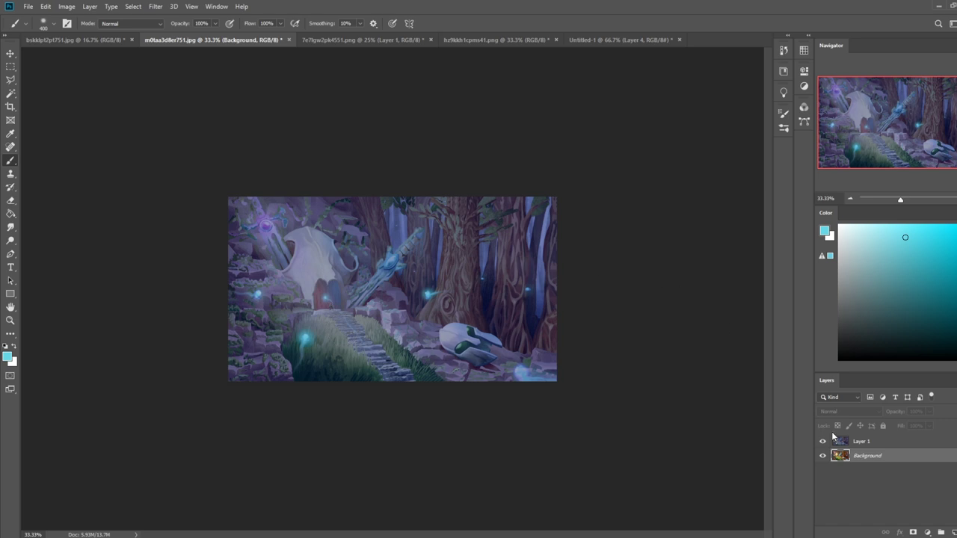
right_click(873, 445)
left_click(891, 331)
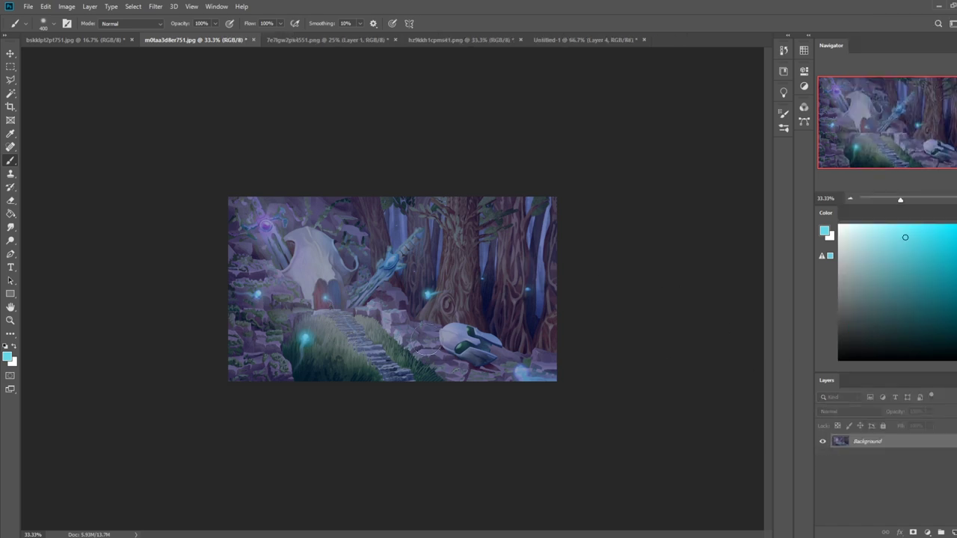
Brighten the glowing wisps with the Dodge tool on Midtones at 86% exposure.
left_click(526, 375)
key("ctrl+z")
left_click(11, 240)
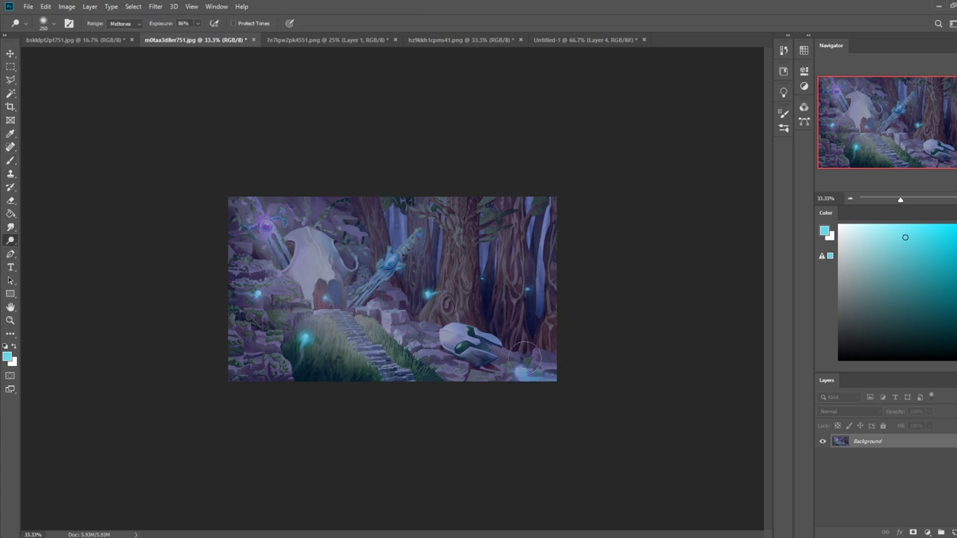
left_click(307, 342)
left_click(257, 294)
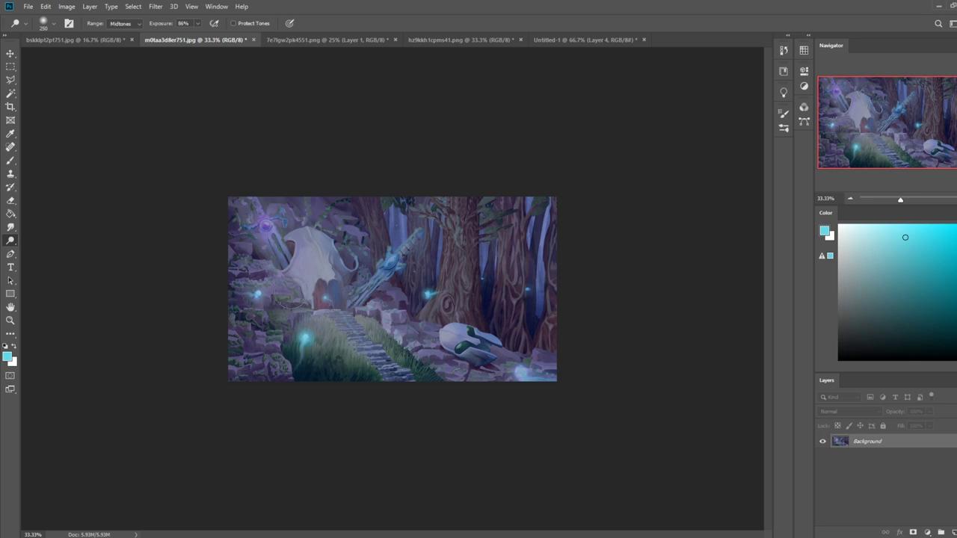
Set the Dodge range to Highlights and brighten the blue sword and the purple orb.
left_click(125, 23)
left_click(121, 48)
left_click_drag(339, 318, 404, 368)
key("ctrl+z")
left_click(390, 264)
left_click(389, 262)
left_click(356, 297)
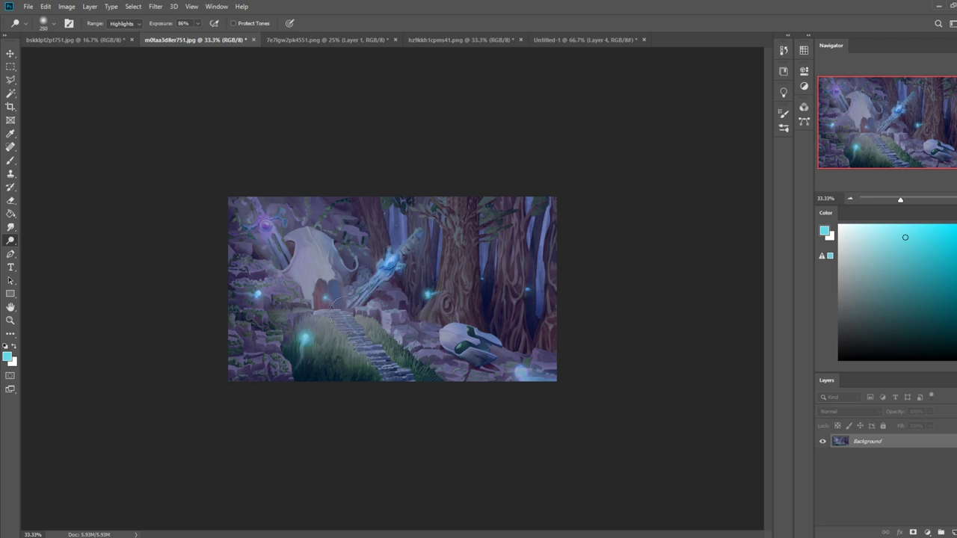
key("ctrl+z")
left_click(266, 224)
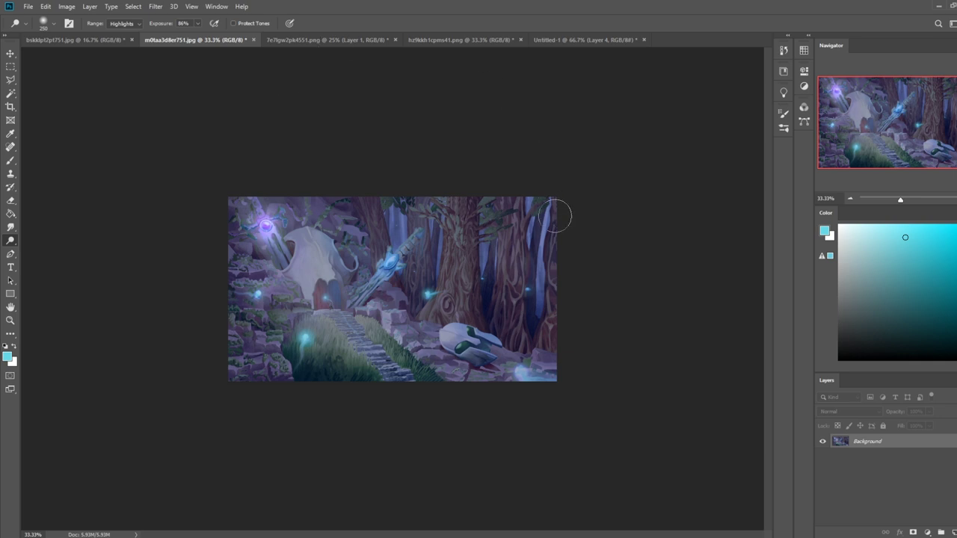
mouse_move(328, 300)
left_mouse_down()
mouse_move(386, 310)
mouse_move(372, 348)
left_mouse_up()
key("ctrl+z")
key("ctrl+z")
Paint light blue highlights along the top edges of the upper stairs with a small brush, using a colour sampled near the figure's staff.
key("ctrl+space")
left_click_drag(331, 300, 417, 213)
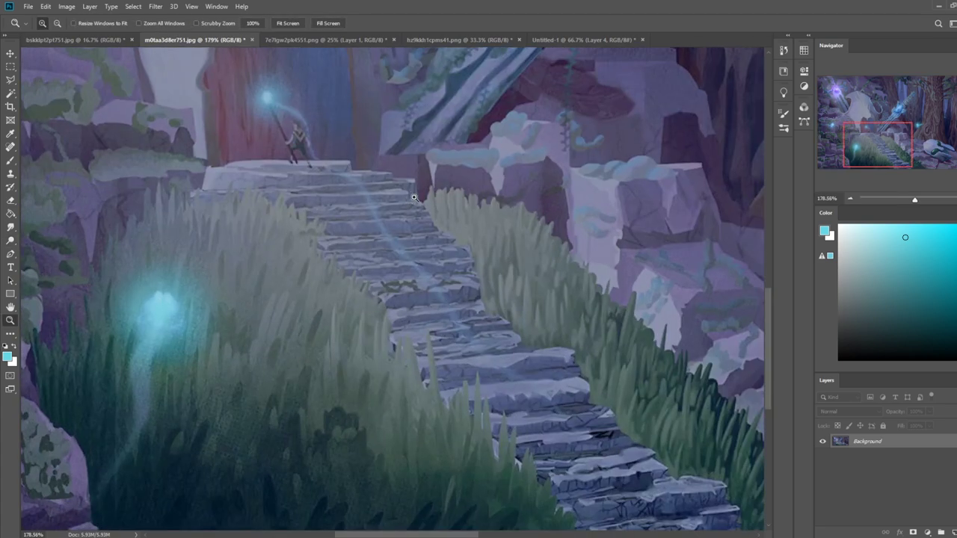
right_click(454, 187)
left_click(513, 398)
left_click(272, 94, "alt")
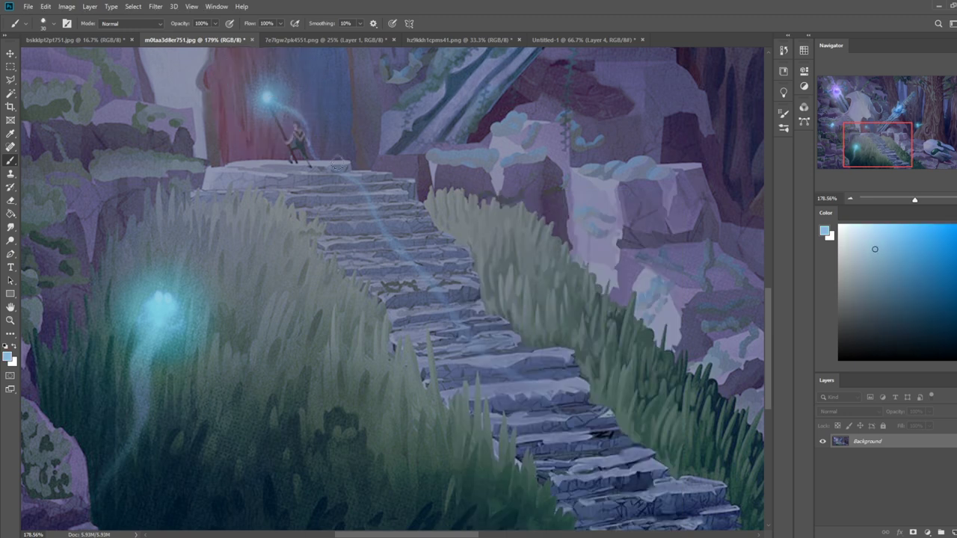
left_click_drag(227, 163, 340, 162)
mouse_move(271, 167)
left_mouse_down()
mouse_move(346, 166)
mouse_move(260, 176)
left_mouse_up()
mouse_move(385, 183)
left_mouse_down()
mouse_move(284, 183)
mouse_move(359, 194)
left_mouse_up()
left_click_drag(294, 207, 371, 206)
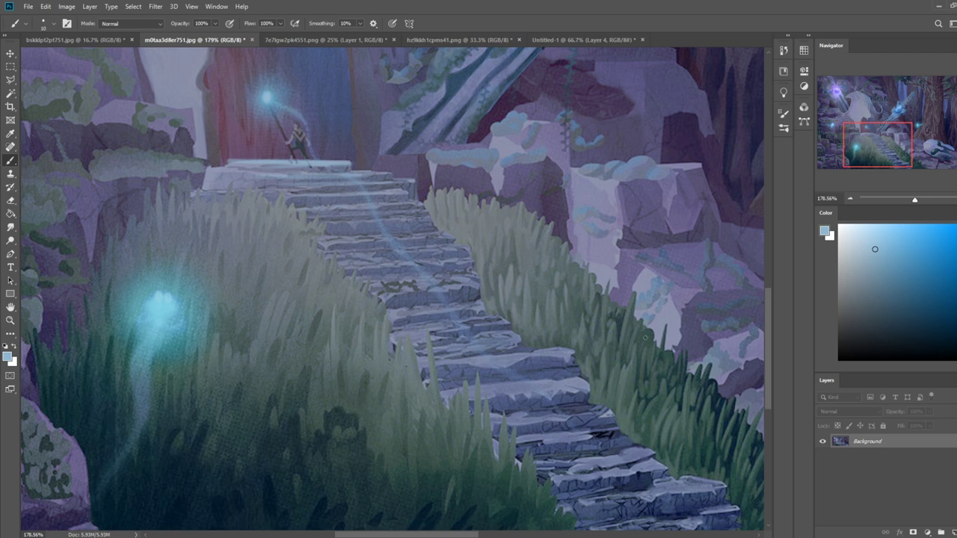
Darken the lower staircase with a large textured brush in Darken mode, using dark blue sampled from the painting.
key("ctrl+minus")
key("ctrl+minus")
key("ctrl+minus")
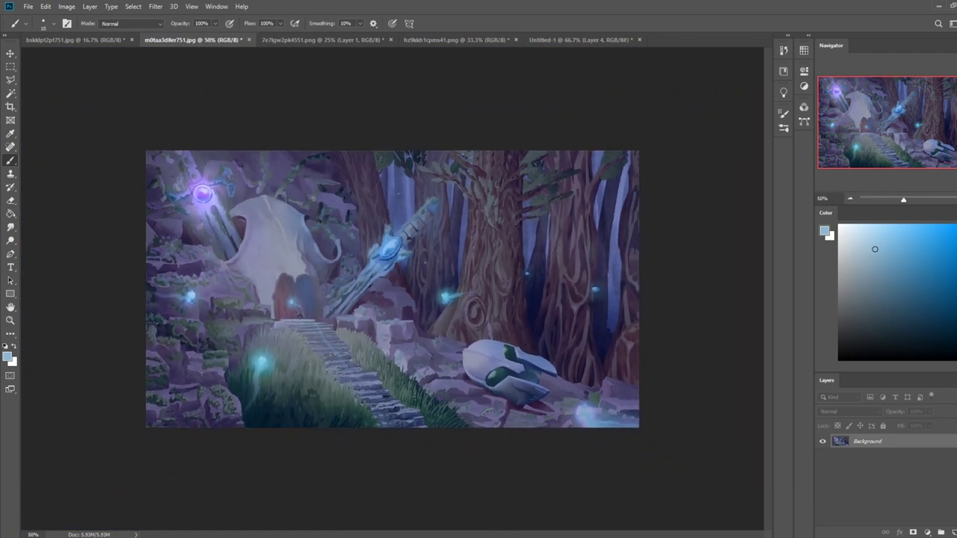
right_click(389, 366)
left_click(411, 283)
left_click(681, 154)
key("bracketright")
key("bracketright")
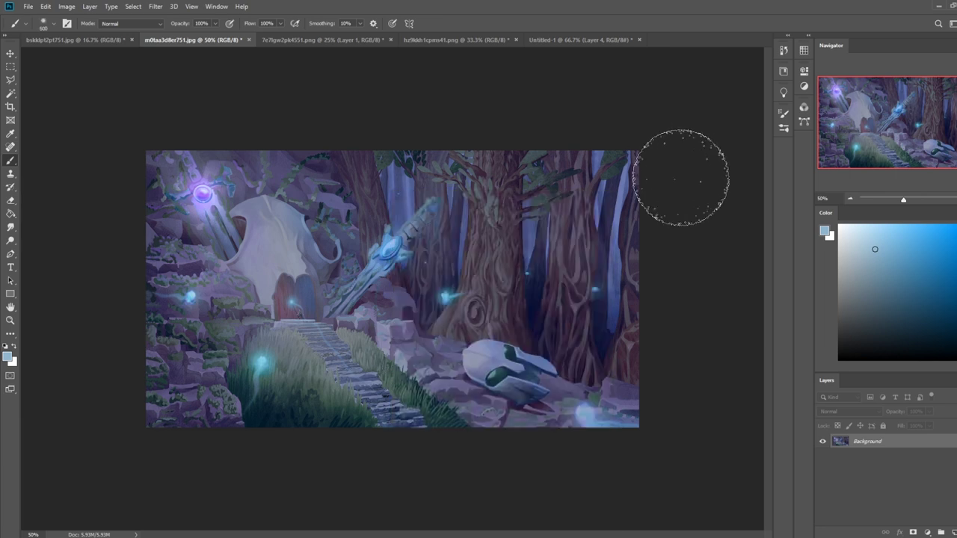
left_click(146, 25)
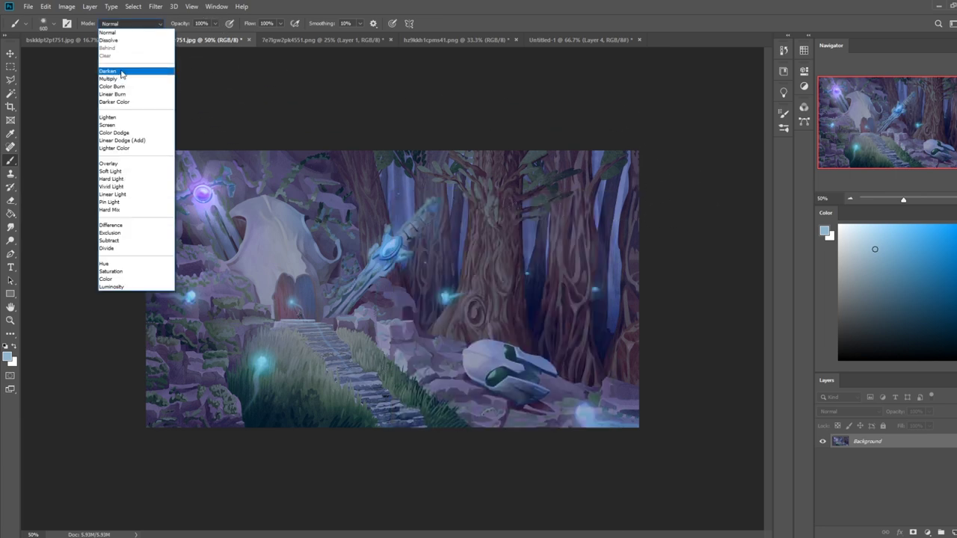
left_click(122, 72)
left_click_drag(336, 342, 430, 437)
left_click(417, 409, "alt")
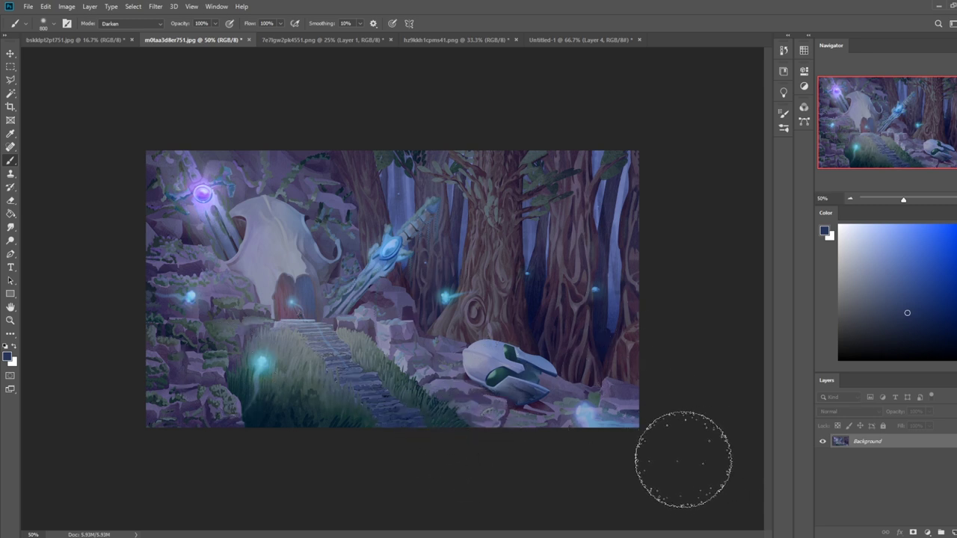
Darken the painting's lower-right foreground with a 1400 px dark blue brush in Darken mode, undoing the last strokes.
key("ctrl+minus")
key("bracketright")
key("bracketright")
key("bracketright")
key("bracketright")
key("bracketright")
key("bracketright")
key("bracketright")
key("bracketright")
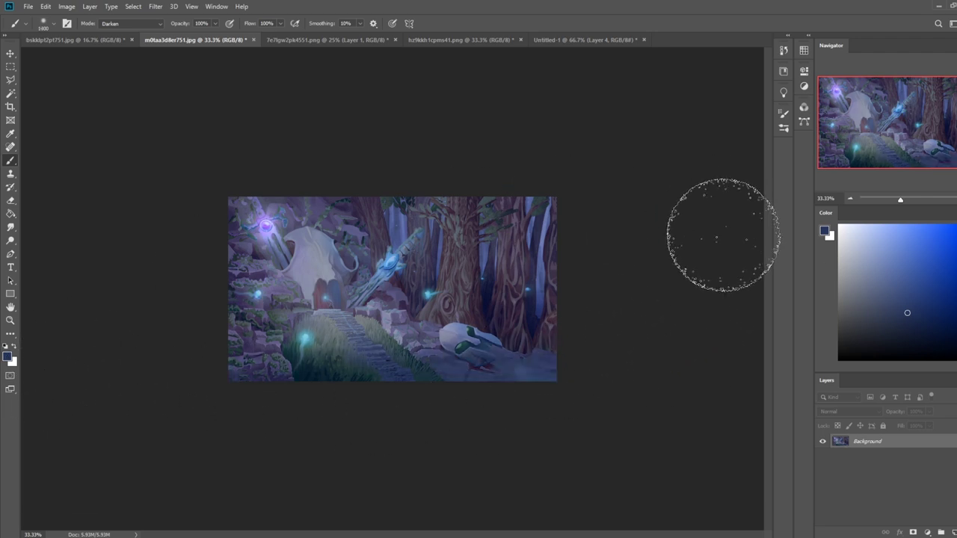
key("ctrl+z")
key("ctrl+z")
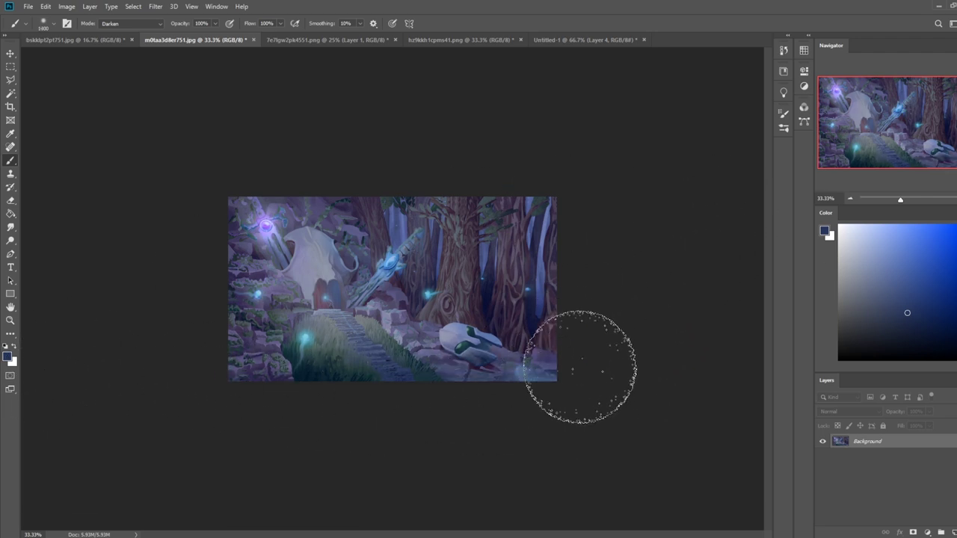
Paint the gaps between the right-hand tree trunks with a dry-oil brush in Normal mode, using the blue sampled there.
key("bracketleft")
key("bracketleft")
key("alt")
left_click(550, 223, "alt")
key("bracketleft")
key("bracketleft")
key("bracketleft")
key("bracketleft")
key("bracketleft")
left_click(146, 24)
left_click(139, 33)
key("bracketleft")
key("bracketleft")
key("bracketleft")
key("bracketleft")
key("bracketleft")
key("bracketleft")
key("bracketleft")
key("bracketleft")
key("bracketleft")
key("bracketleft")
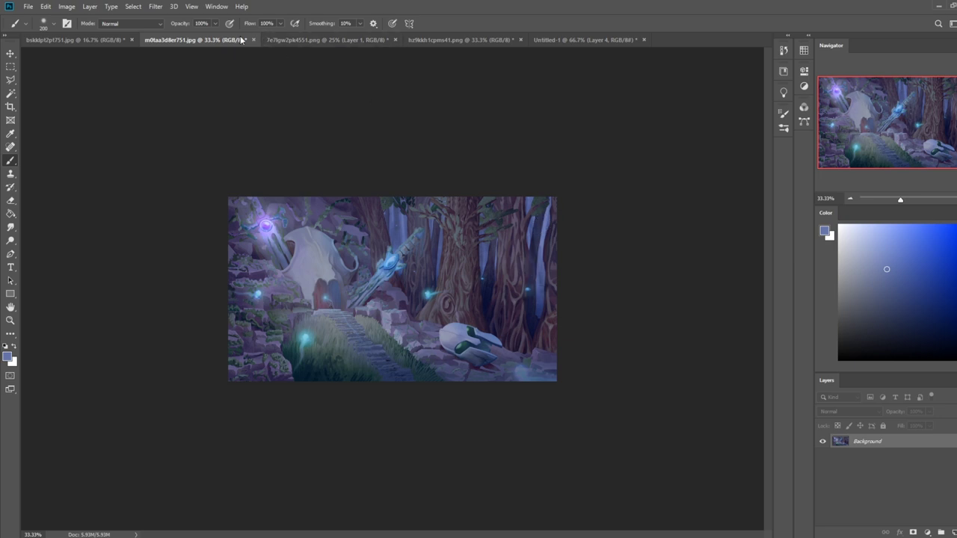
right_click(417, 243)
double_click(474, 350)
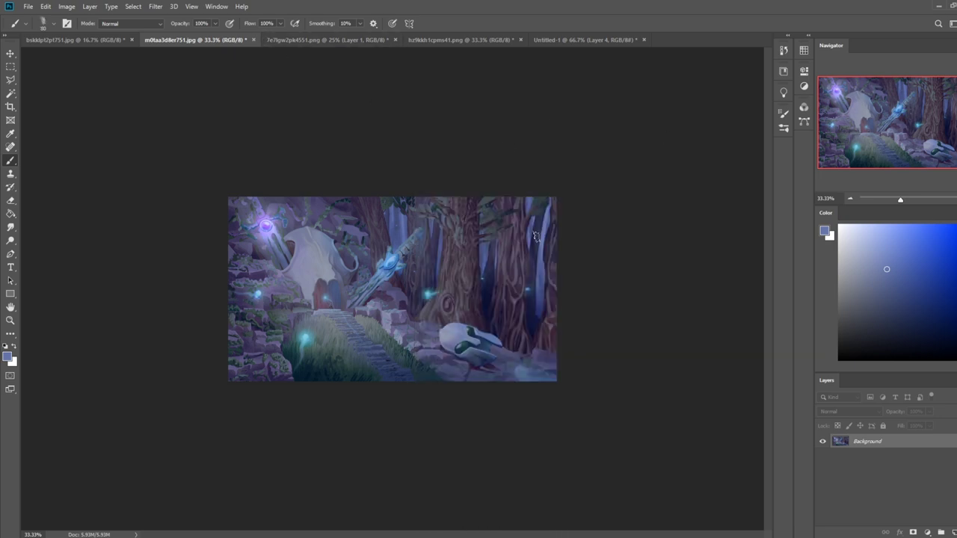
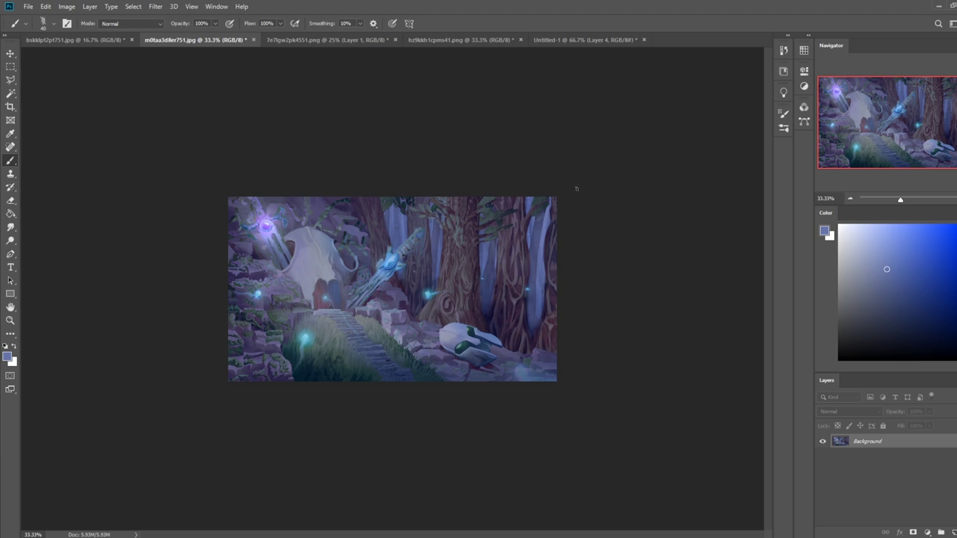
left_click(118, 23)
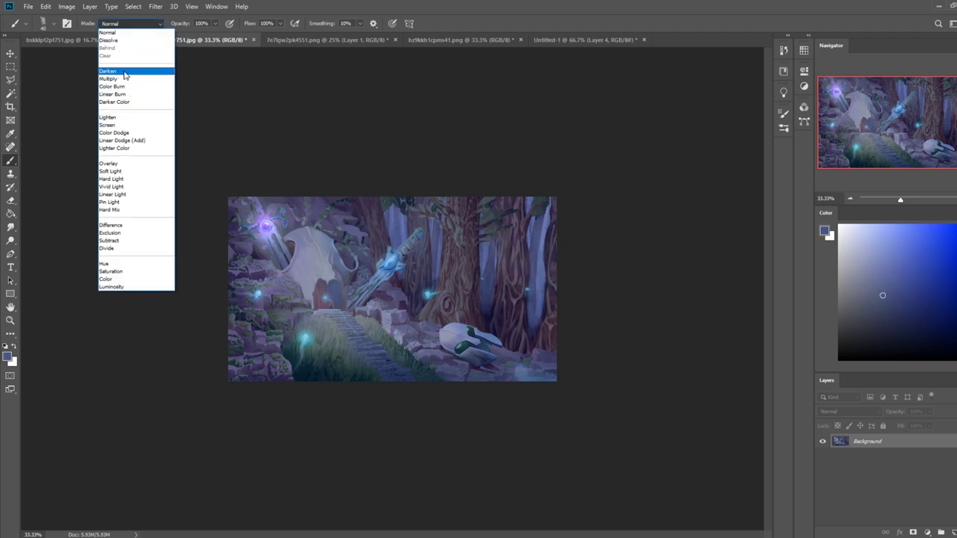
left_click(116, 117)
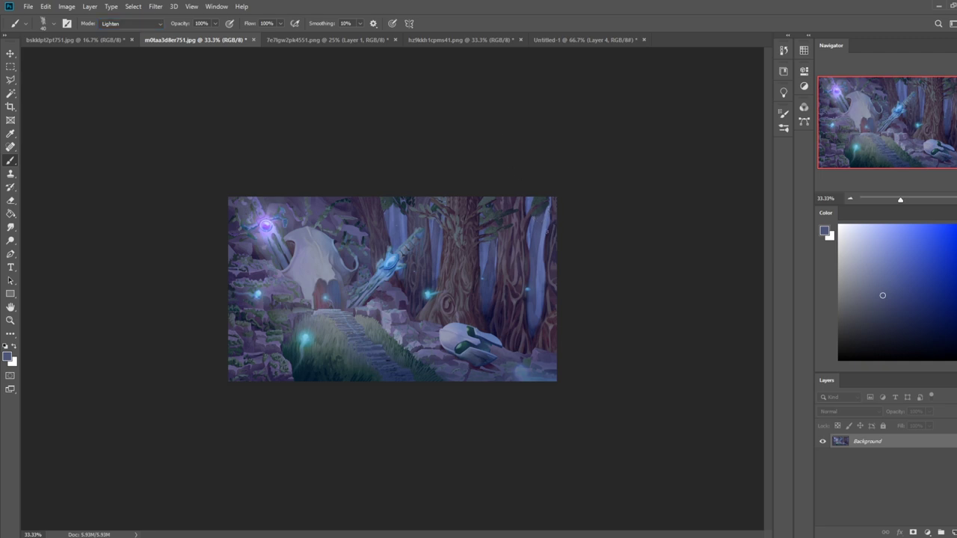
left_click(127, 25)
left_click(127, 33)
left_click(548, 217, "alt")
Try to select the blue gaps between the tree trunks with the Magic Wand at tolerance 30.
left_click(12, 95)
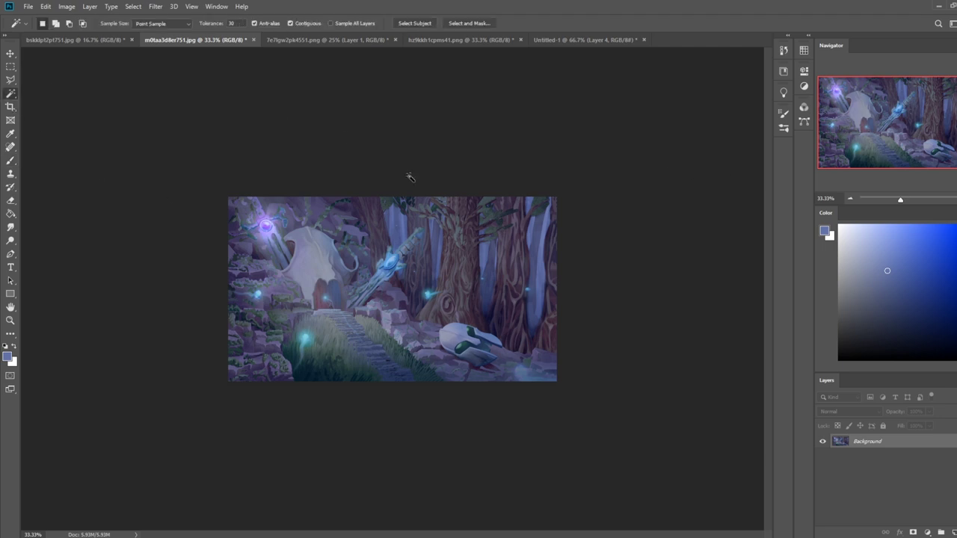
left_click(548, 249, "shift")
left_click(485, 258, "shift")
left_click(431, 232, "shift")
left_click(408, 236, "shift")
key("ctrl+z")
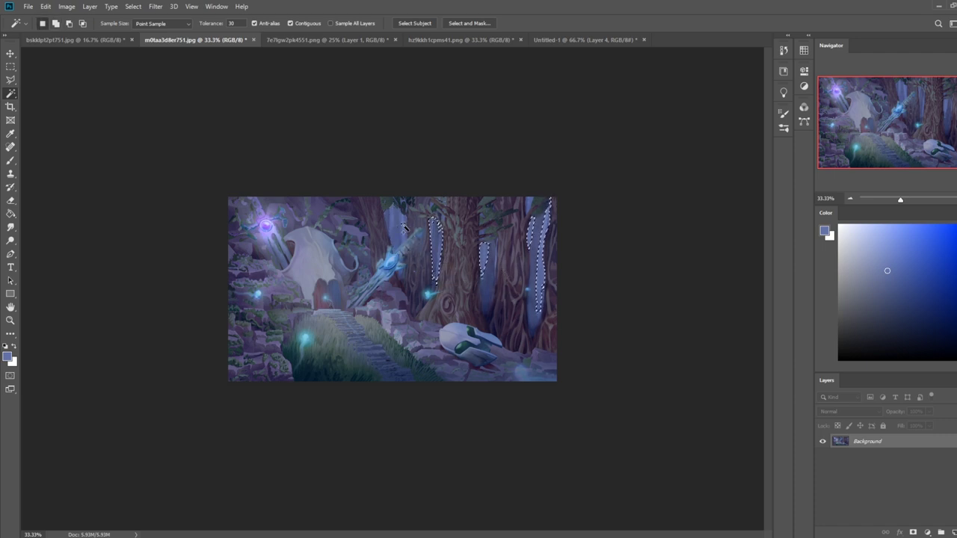
key("ctrl+d")
key("b")
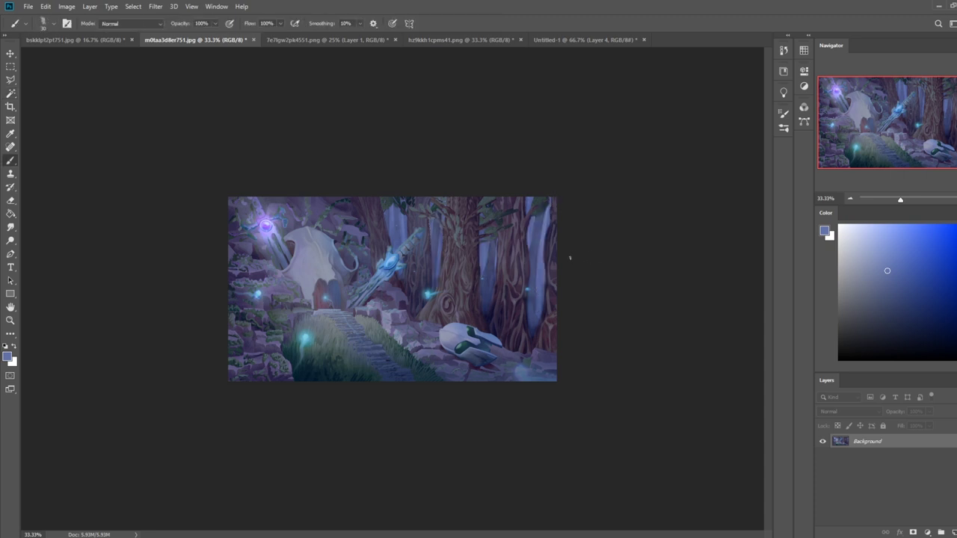
Brighten the blue gaps between the trees with a 1100 px Dodge brush on Highlights at 86% exposure, undoing the last stroke.
left_click(11, 240)
key("bracketright")
key("bracketright")
key("bracketright")
key("bracketright")
key("bracketright")
key("bracketright")
key("bracketright")
key("bracketright")
key("bracketright")
key("bracketright")
key("bracketright")
key("bracketright")
key("bracketleft")
key("bracketleft")
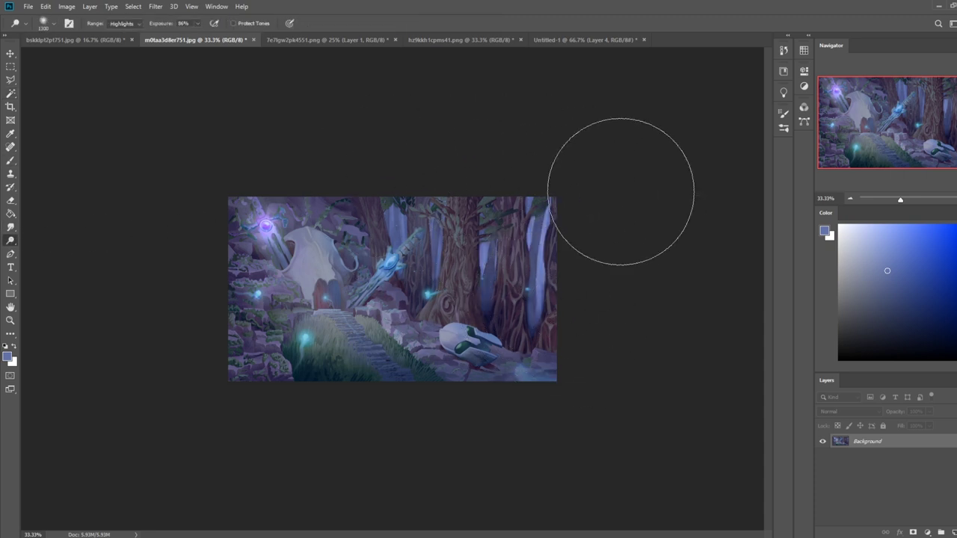
mouse_move(519, 254)
left_mouse_down()
mouse_move(524, 283)
mouse_move(423, 276)
left_mouse_up()
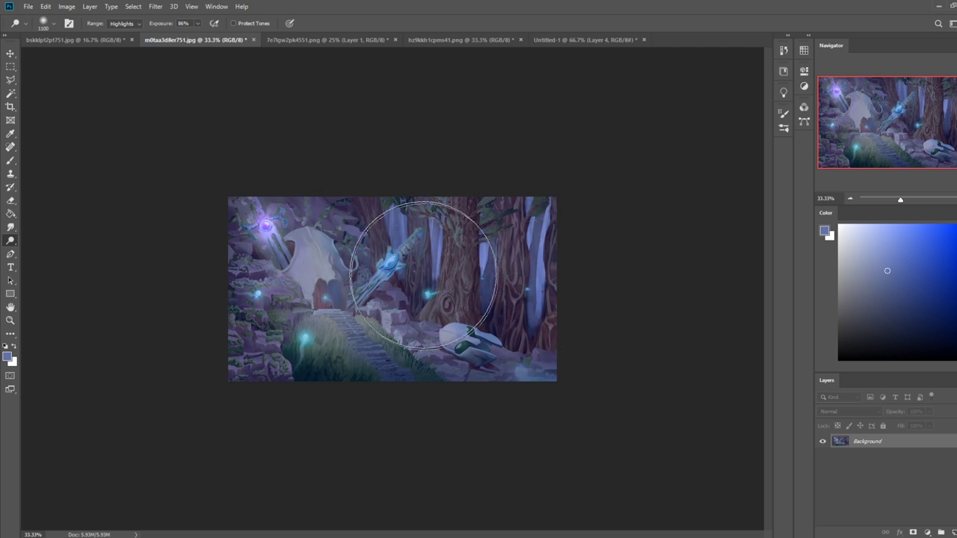
key("ctrl+z")
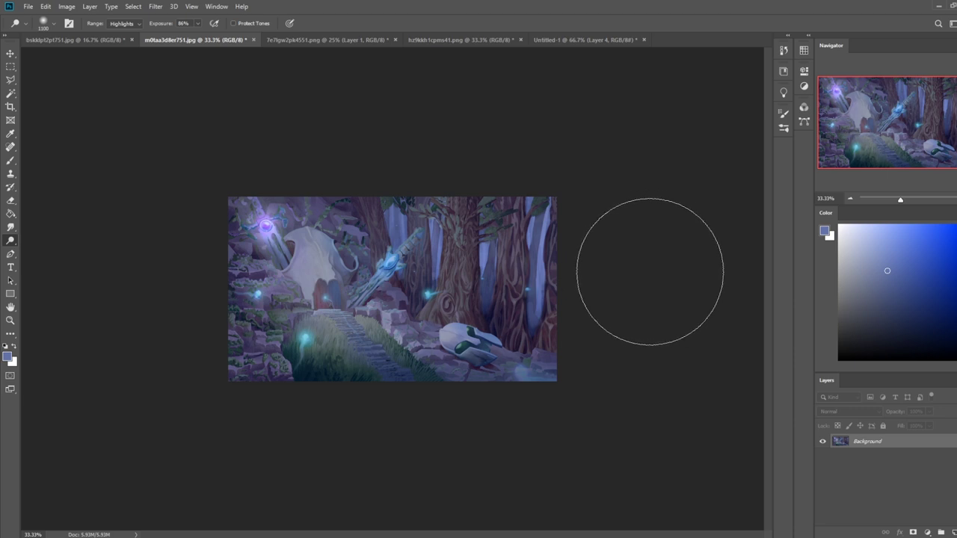
Deselect and paint blue mist around the bases of the right-hand trees with a 1600 px soft brush in Normal mode.
key("m")
right_click(493, 274)
left_click(515, 280)
key("b")
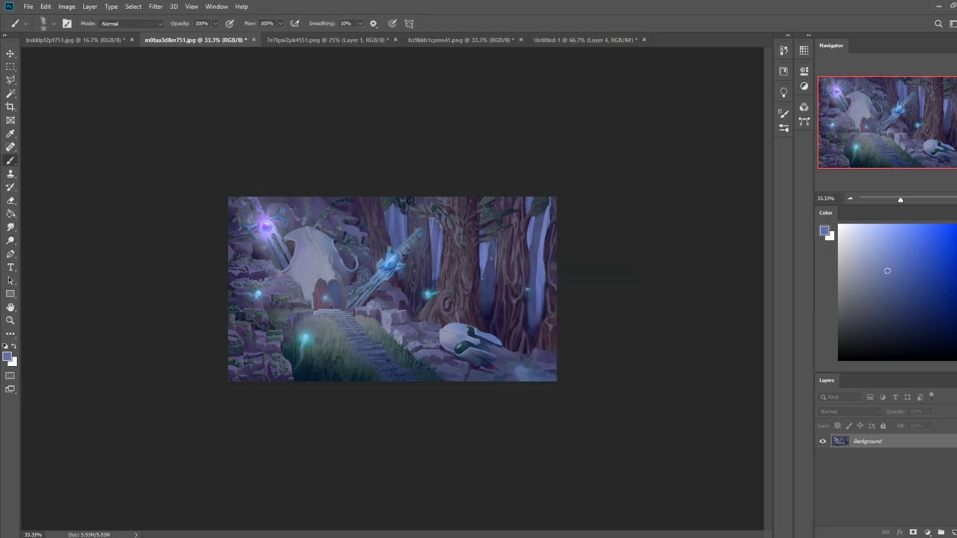
right_click(480, 262)
left_click(495, 288)
left_click(580, 136)
key("bracketright")
key("bracketright")
key("bracketright")
key("bracketright")
key("bracketright")
key("bracketright")
key("bracketright")
key("bracketright")
key("bracketright")
key("bracketright")
key("bracketright")
key("bracketright")
key("bracketright")
key("bracketleft")
key("bracketleft")
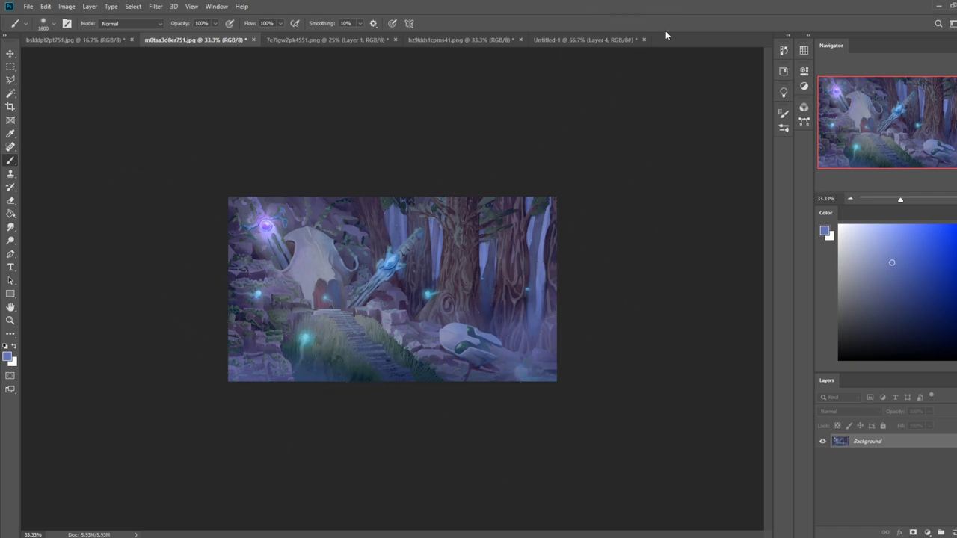
Try to brighten the sword and the skull with a 500 px Dodge brush on Highlights at 86% exposure.
left_click(11, 240)
key("bracketleft")
key("bracketleft")
key("bracketleft")
key("bracketleft")
key("bracketleft")
key("bracketleft")
left_click(393, 266)
key("ctrl+z")
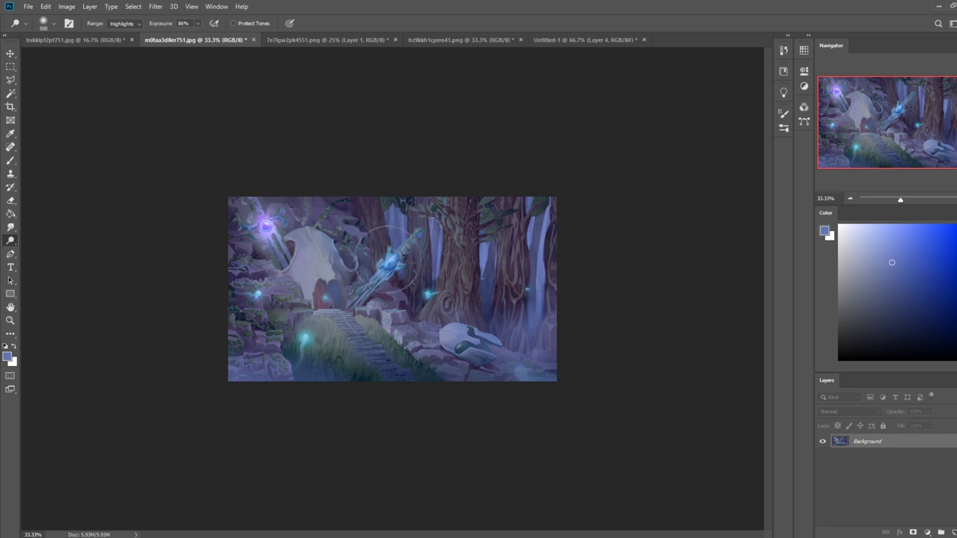
left_click(314, 258)
key("ctrl+z")
Shade the skull's right side using the Lasso and a 1600 px brush in Darken mode at 71% opacity, with colours sampled from the painting.
key("l")
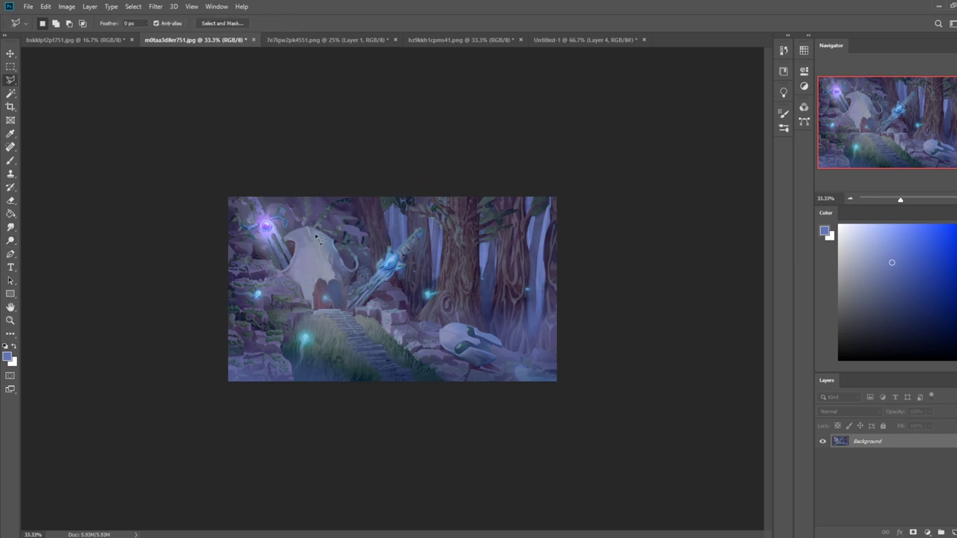
right_click(11, 80)
left_click(45, 79)
left_click_drag(305, 225, 310, 229)
key("ctrl+d")
key("b")
left_click(360, 222, "alt")
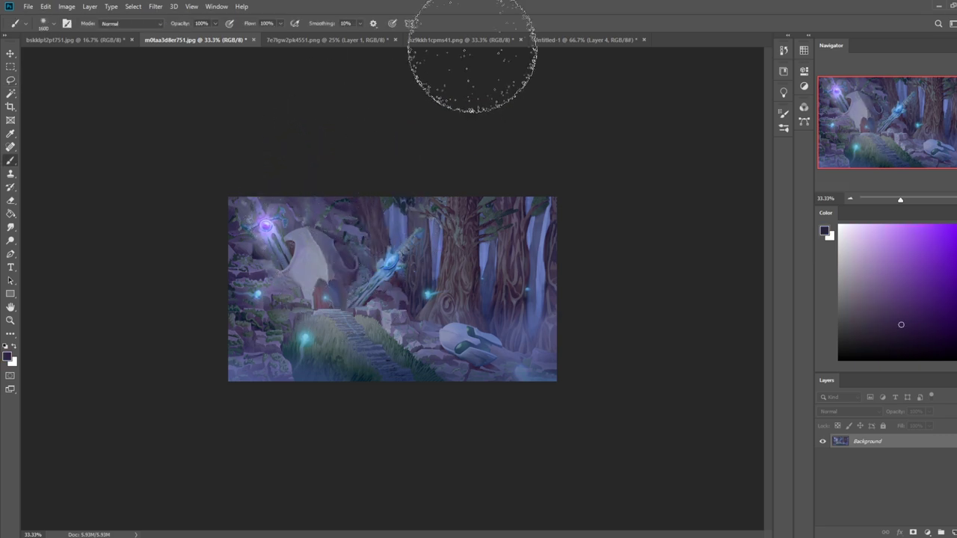
left_click(135, 23)
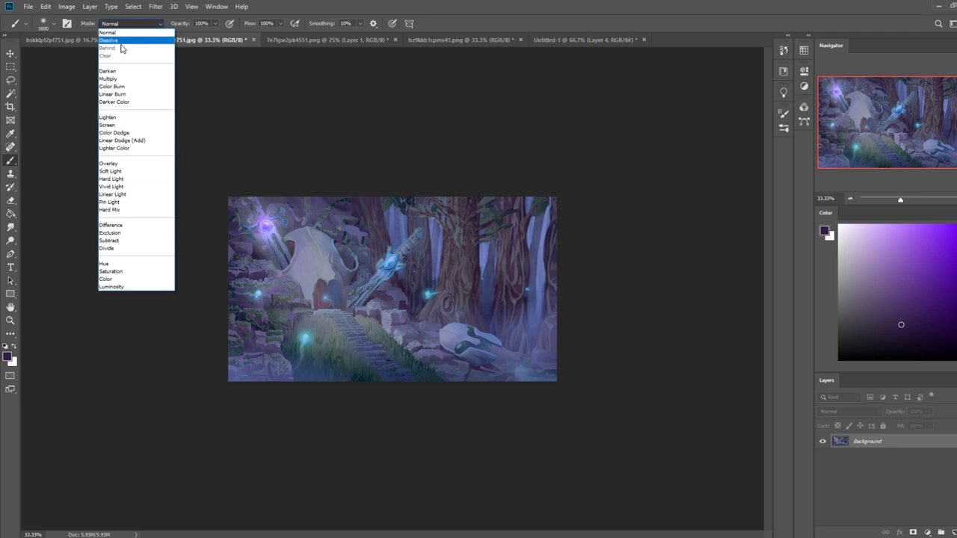
left_click(118, 65)
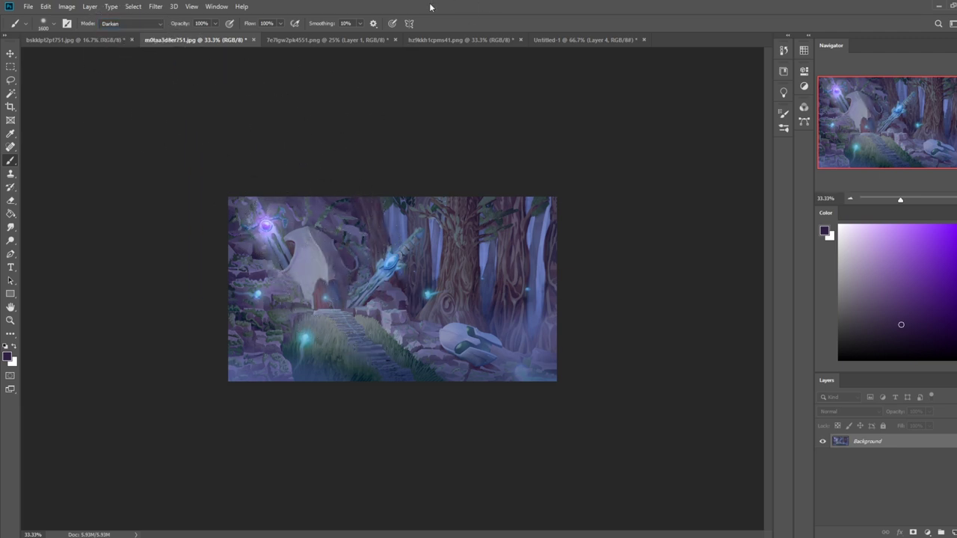
left_click(315, 248, "alt")
left_click(215, 24)
left_click(200, 36)
left_click_drag(314, 225, 352, 287)
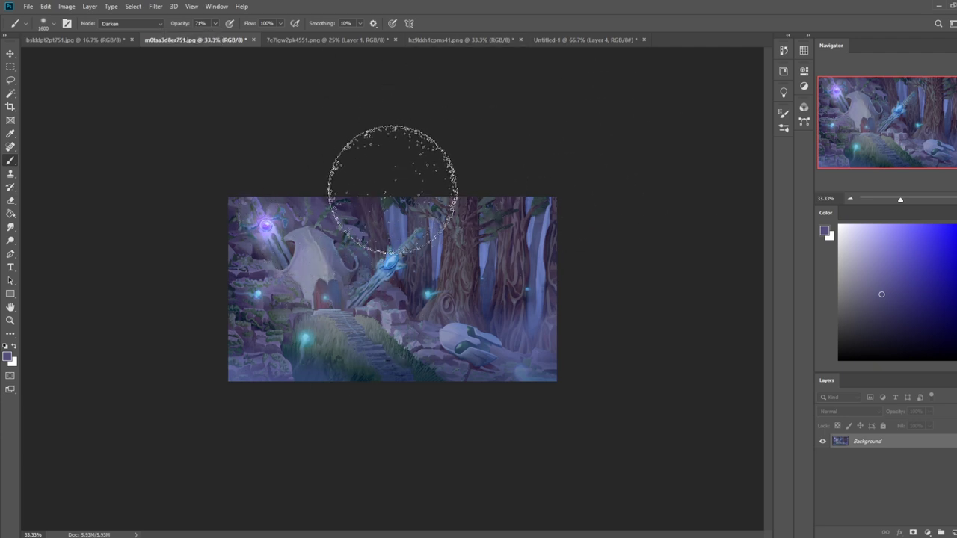
left_click(273, 225, "alt")
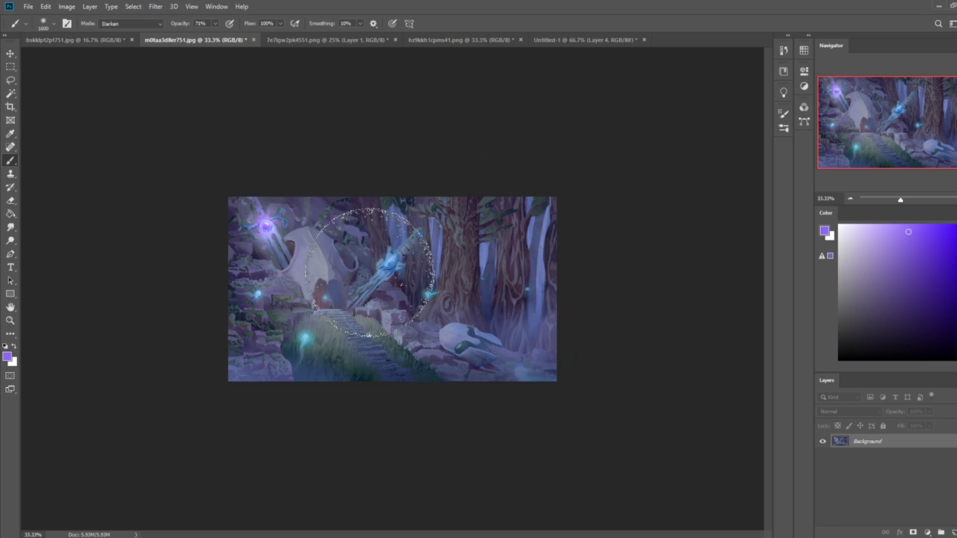
Examine the small figure with the glowing staff in the skull's doorway, then the whole painting.
key("z")
left_click_drag(330, 297, 389, 299)
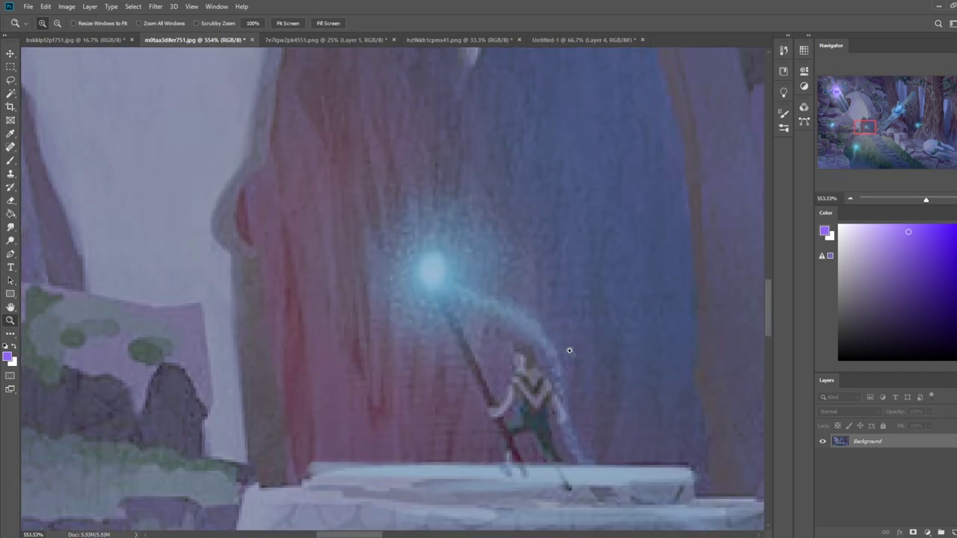
key("ctrl+minus")
key("ctrl+minus")
key("ctrl+minus")
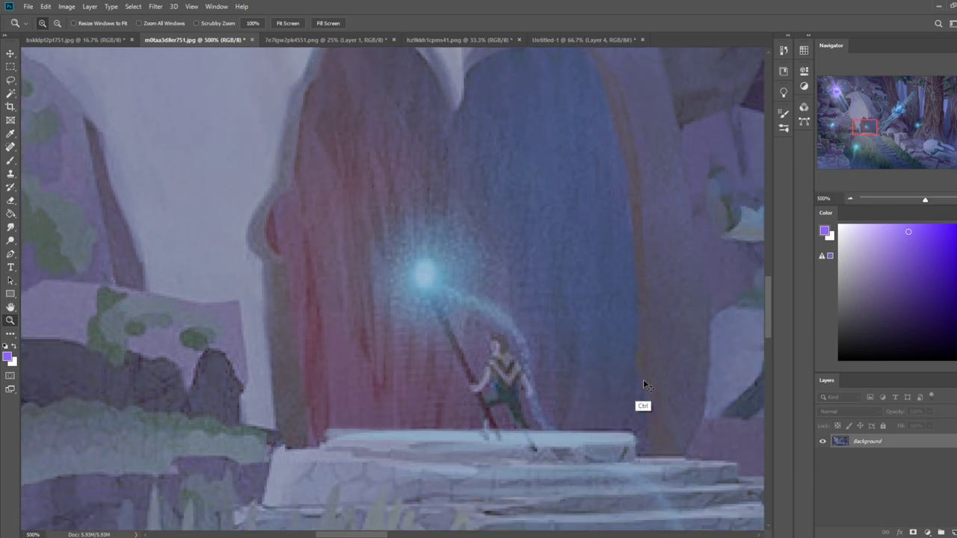
key("ctrl+minus")
key("ctrl+minus")
key("ctrl+minus")
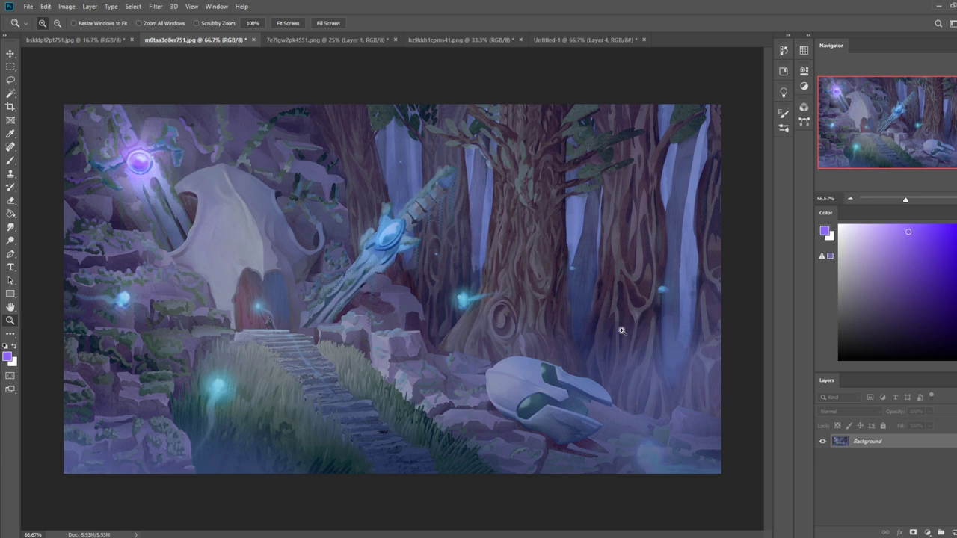
Outline a large hooded figure with a raised staff in front of the central tree using the Lasso.
key("l")
left_click_drag(540, 256, 552, 286)
mouse_move(528, 249)
left_mouse_down()
mouse_move(572, 345)
mouse_move(564, 396)
mouse_move(537, 307)
mouse_move(431, 337)
mouse_move(531, 410)
mouse_move(485, 421)
mouse_move(506, 486)
mouse_move(563, 307)
left_mouse_up()
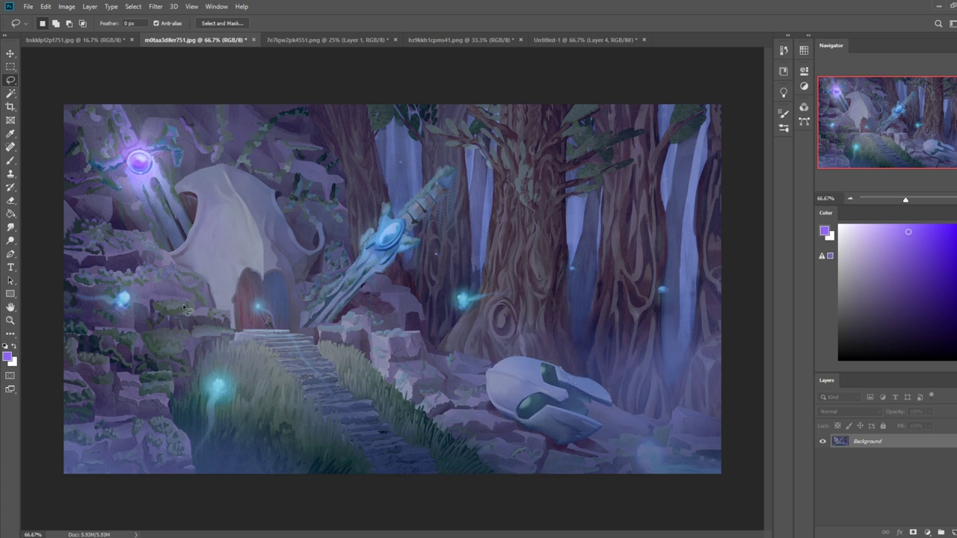
left_click(483, 205)
mouse_move(147, 403)
left_mouse_down()
mouse_move(112, 379)
mouse_move(175, 393)
mouse_move(258, 364)
mouse_move(199, 430)
mouse_move(196, 419)
left_mouse_up()
left_click_drag(573, 301, 573, 300)
mouse_move(531, 141)
left_mouse_down()
mouse_move(561, 430)
mouse_move(582, 398)
mouse_move(532, 144)
left_mouse_up()
mouse_move(512, 299)
left_mouse_down()
mouse_move(424, 352)
mouse_move(451, 501)
mouse_move(656, 460)
mouse_move(526, 298)
left_mouse_up()
mouse_move(513, 228)
left_mouse_down()
mouse_move(472, 295)
mouse_move(508, 214)
mouse_move(454, 287)
mouse_move(500, 213)
mouse_move(466, 302)
mouse_move(504, 224)
mouse_move(562, 298)
mouse_move(556, 277)
left_mouse_up()
key("alt")
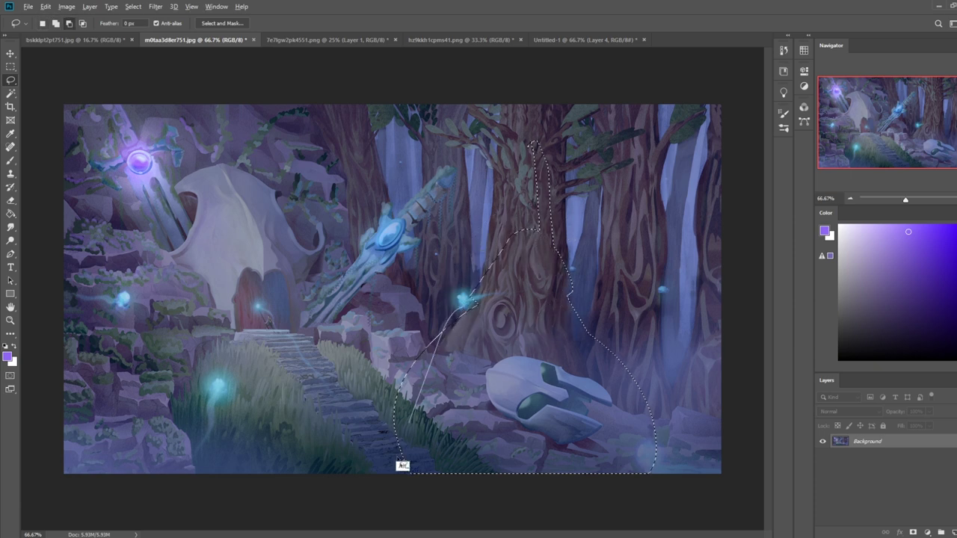
left_click_drag(501, 250, 516, 241)
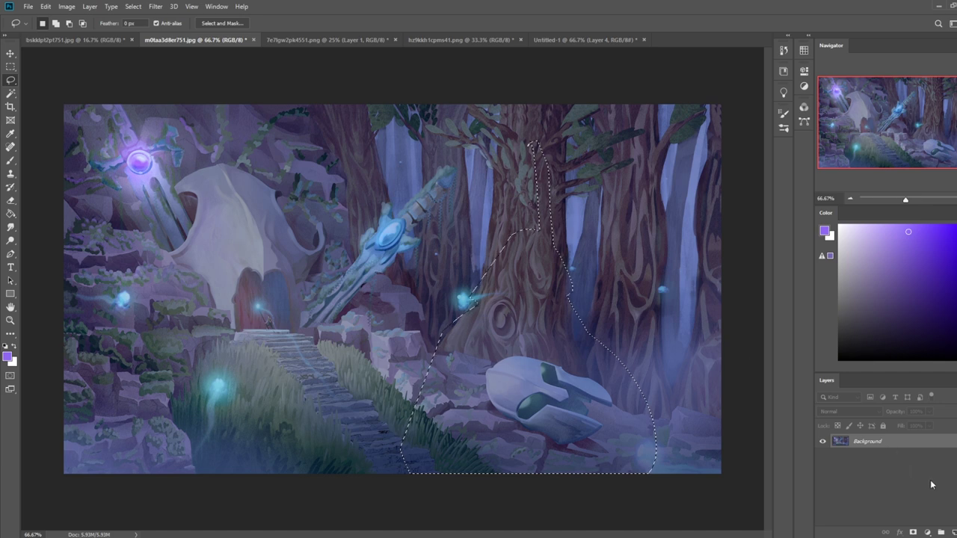
Fill the hooded figure selection with black on a new layer and deselect.
left_click(954, 532)
key("g")
key("d")
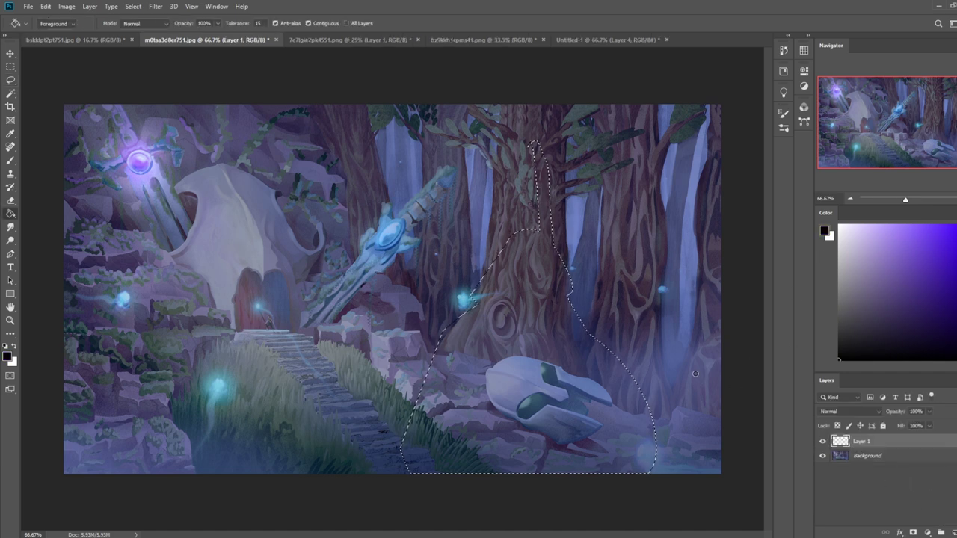
left_click(532, 341)
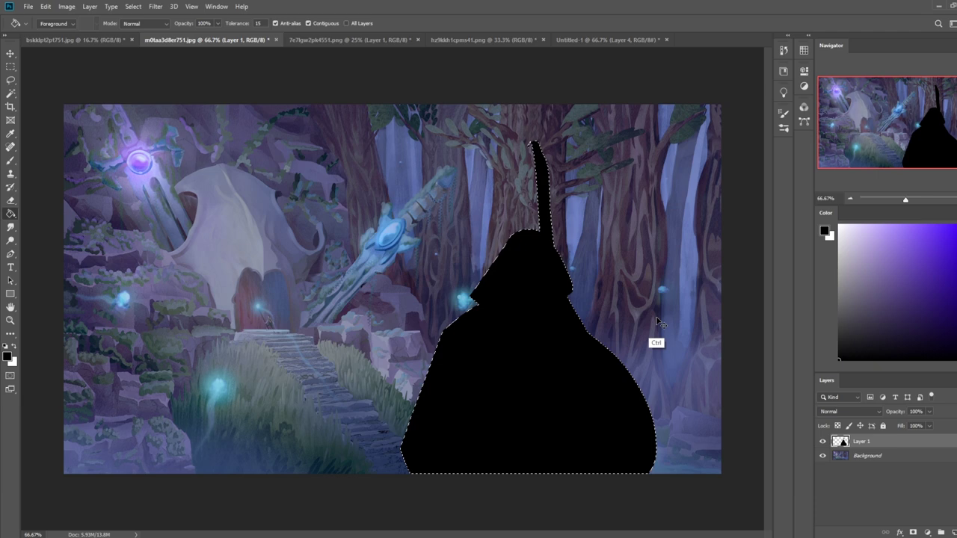
key("m")
right_click(536, 300)
left_click(550, 303)
Try scaling the black silhouette down to about half size beside the steps, then cancel the transform and delete its layer.
key("v")
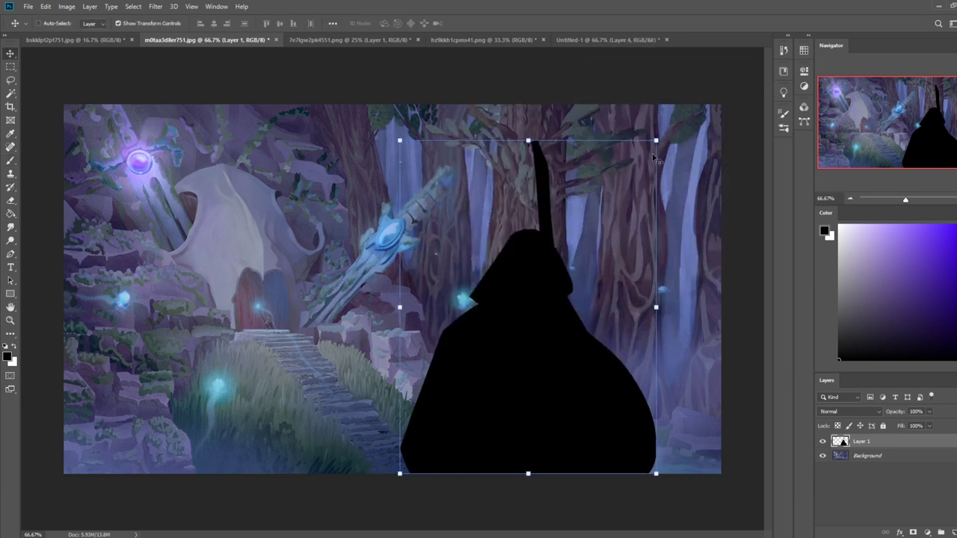
left_click_drag(656, 140, 517, 301)
mouse_move(459, 376)
left_mouse_down()
mouse_move(453, 357)
mouse_move(442, 370)
mouse_move(457, 381)
left_mouse_up()
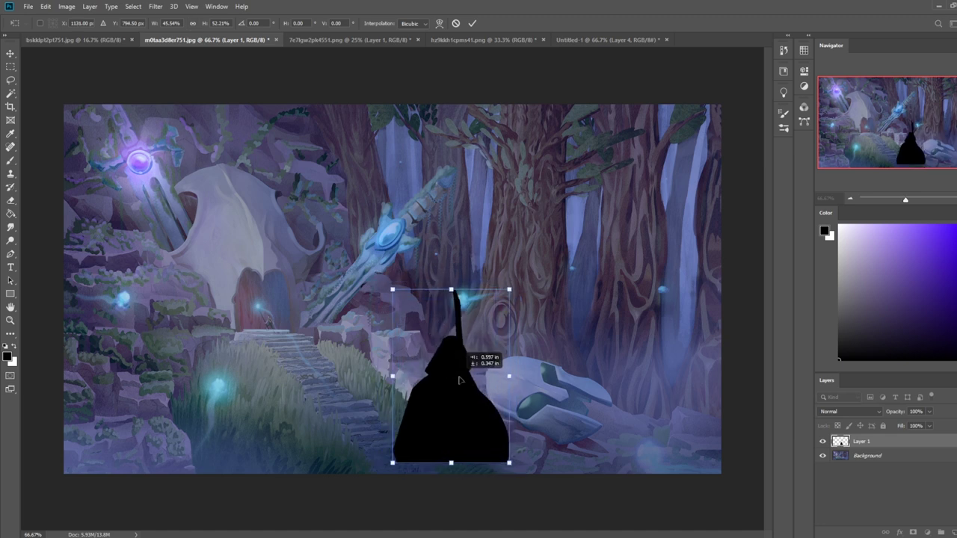
left_click(455, 23)
key("Delete")
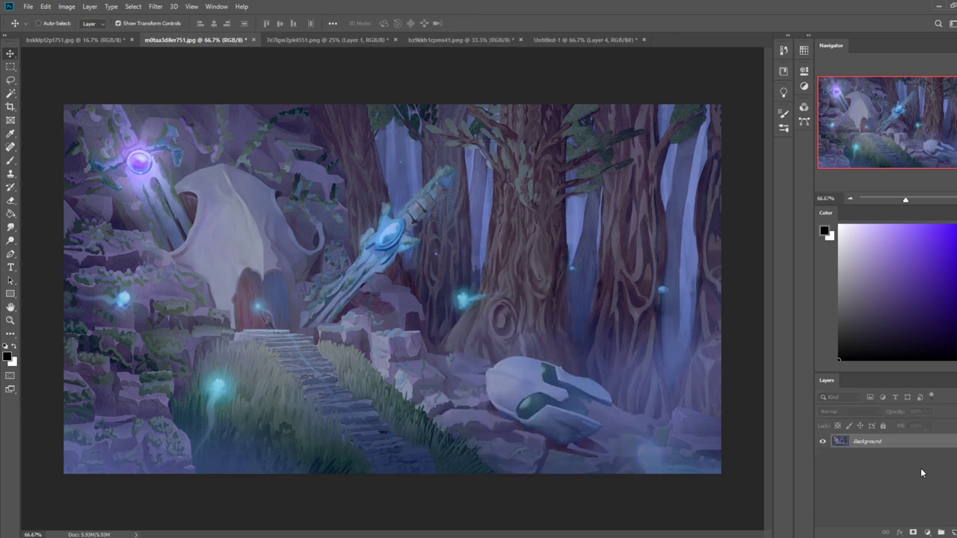
Paint over the small figure and its light in the skull's doorway with a 30 px brush in colours sampled from the door.
key("b")
right_click(365, 196)
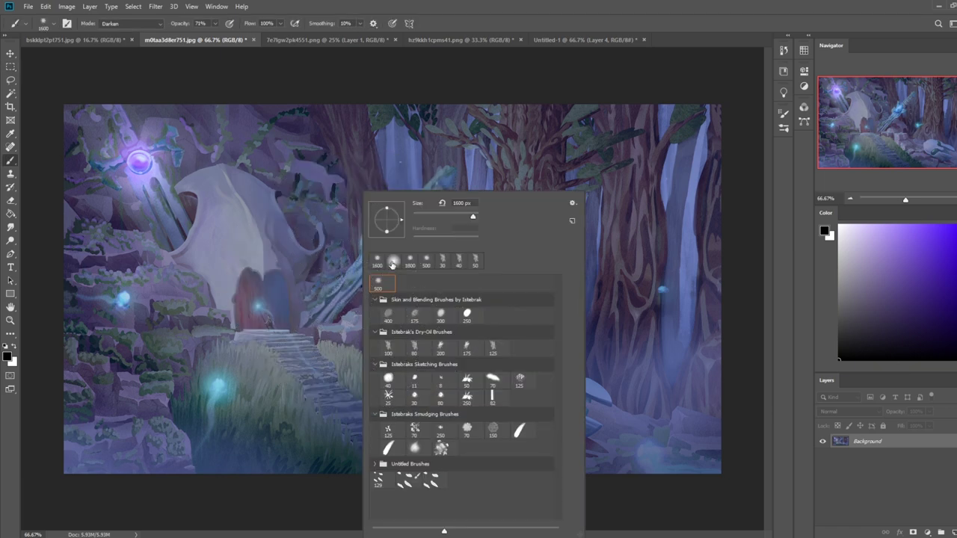
left_click(727, 101)
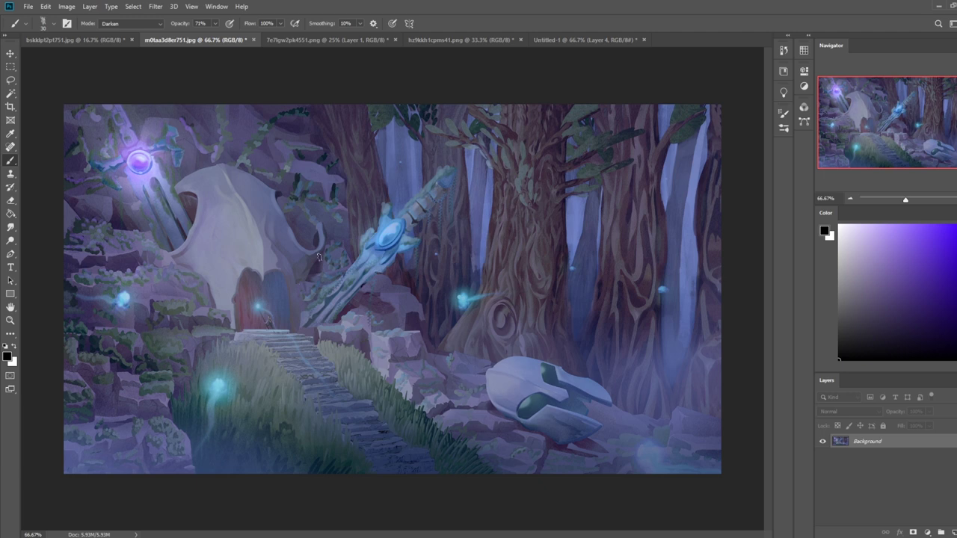
left_click(247, 299, "alt")
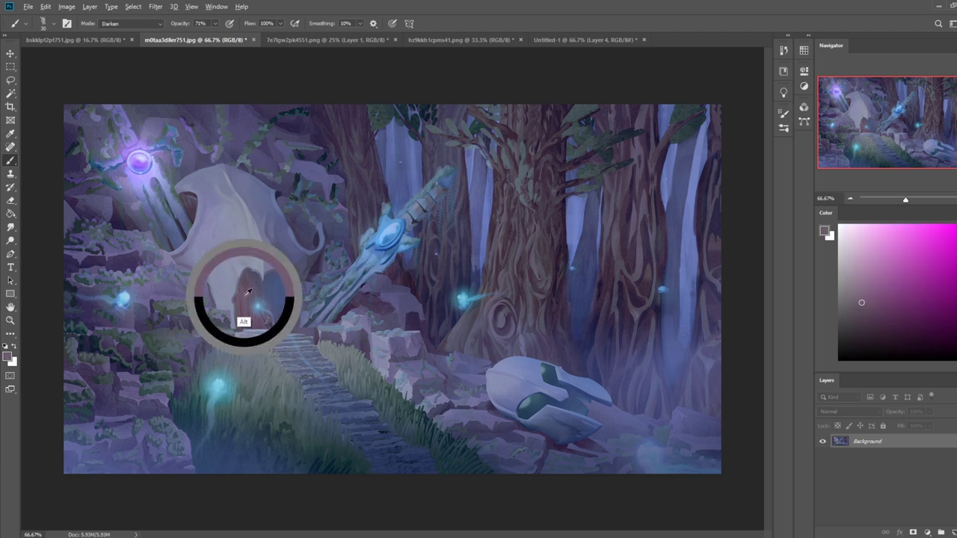
left_click(252, 300, "alt")
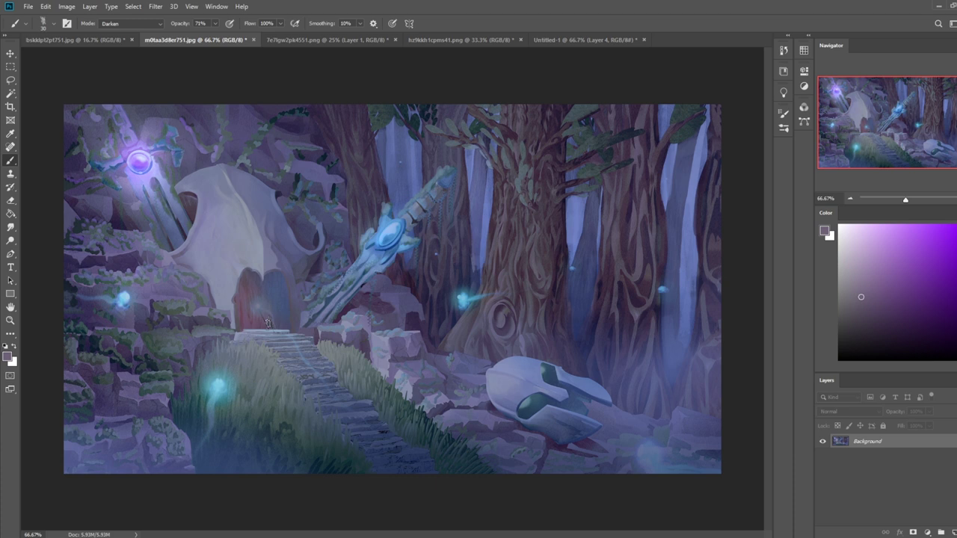
Paint the skull's doorway and both eye sockets glowing yellow with the dry-oil brush in Normal mode at 71% opacity.
key("ctrl+minus")
key("ctrl+minus")
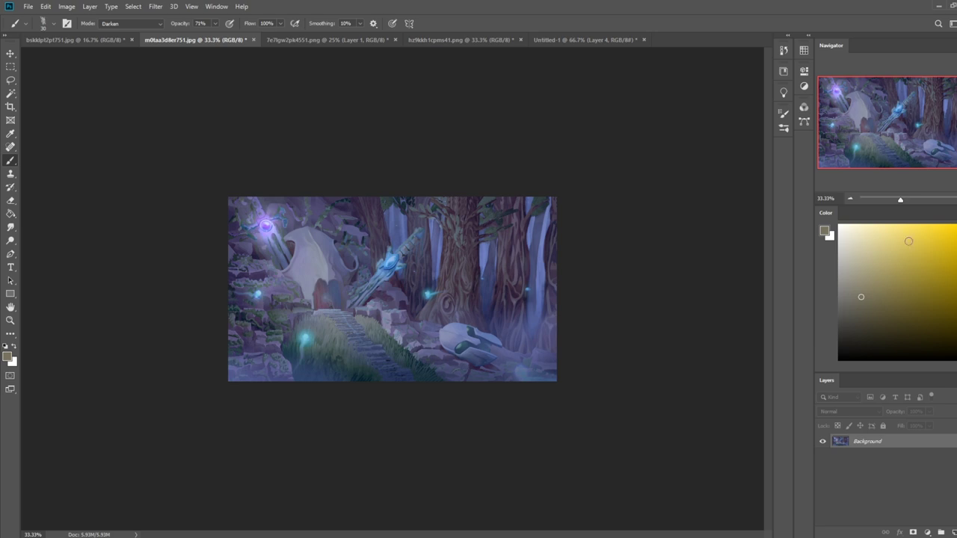
left_click(131, 23)
left_click(119, 30)
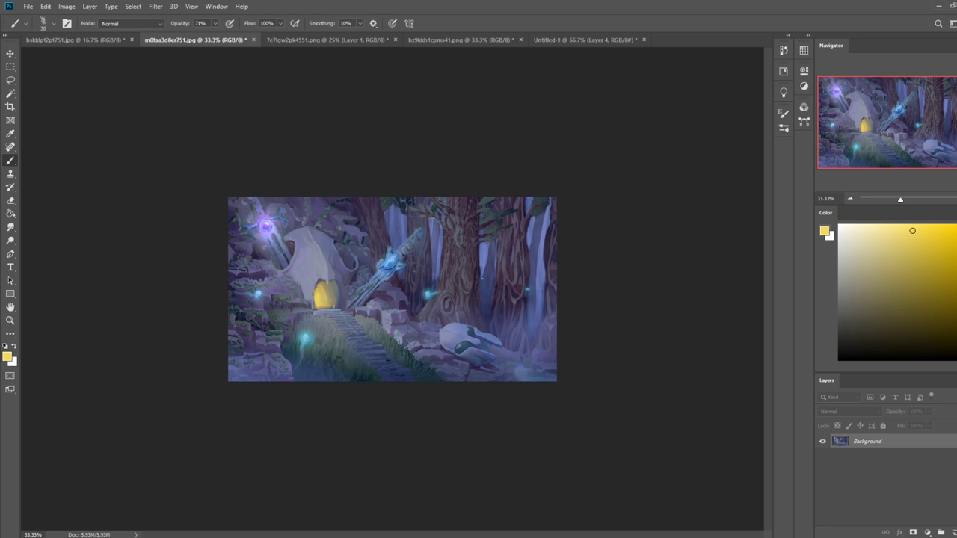
left_click_drag(336, 285, 339, 302)
left_click_drag(346, 256, 346, 260)
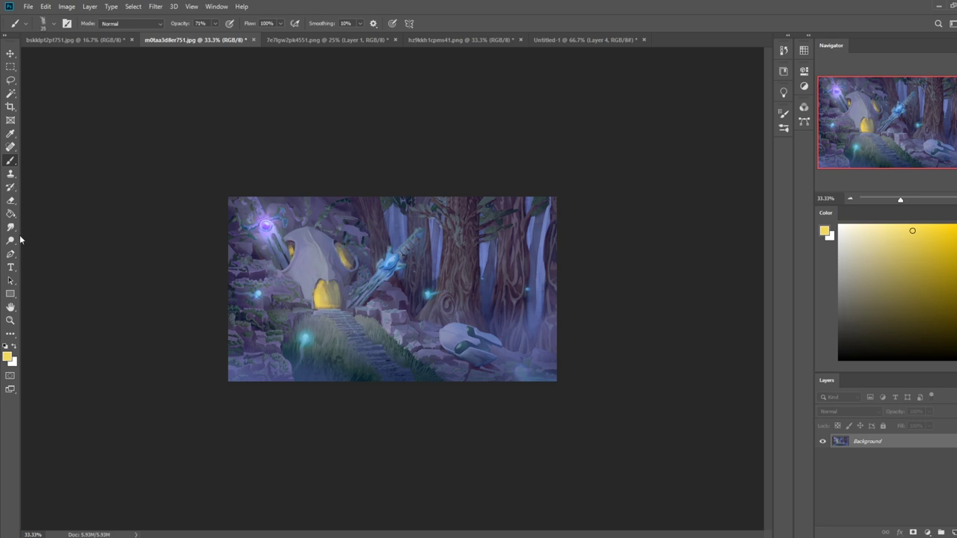
Try to brighten the yellow doorway with a 250 px Dodge brush on Highlights at 86% exposure.
left_click(11, 240)
left_click_drag(318, 298, 333, 296)
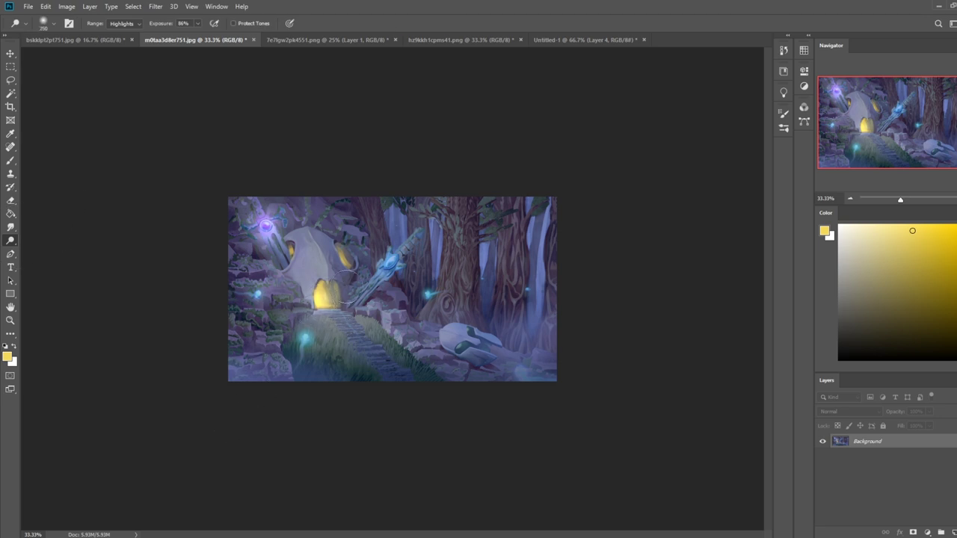
key("ctrl+z")
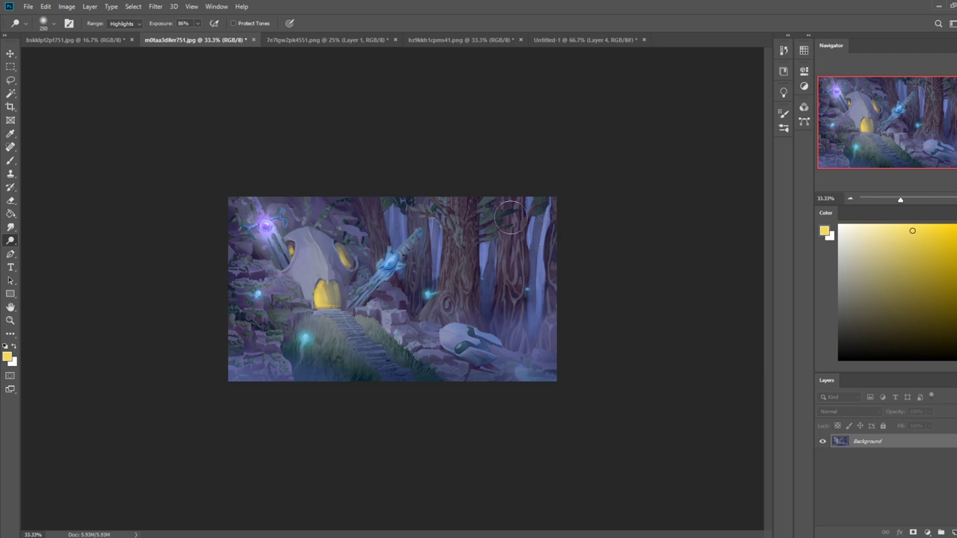
Paint yellow light from the doorway onto the threshold and upper stone steps with a small brush, undoing the last stroke.
key("b")
left_click(324, 322, "alt")
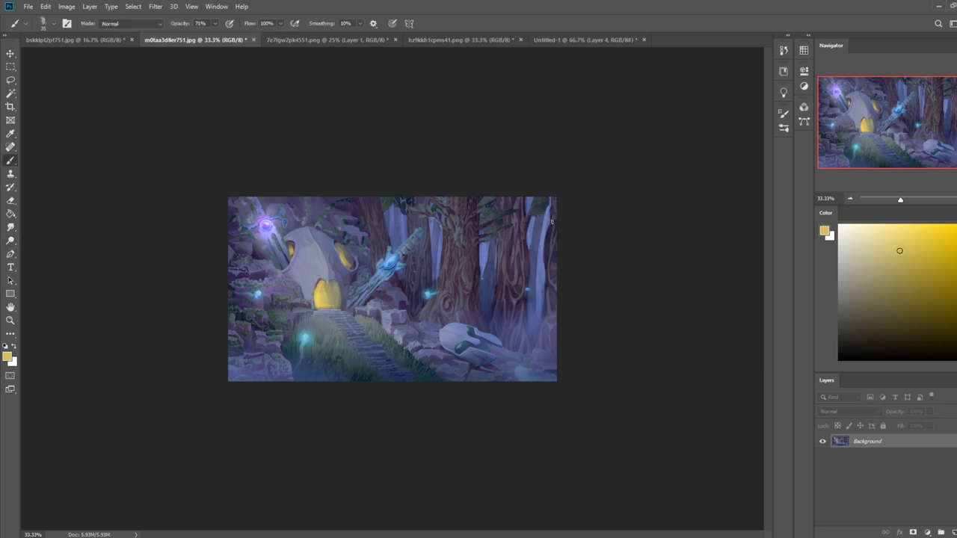
key("ctrl+space")
left_click_drag(263, 245, 427, 371)
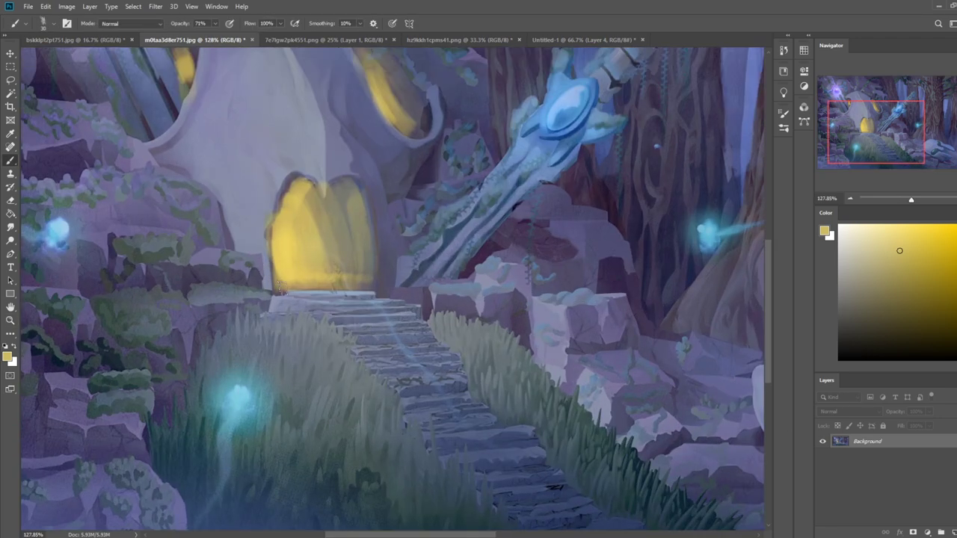
left_click_drag(331, 290, 371, 290)
left_click_drag(297, 303, 413, 309)
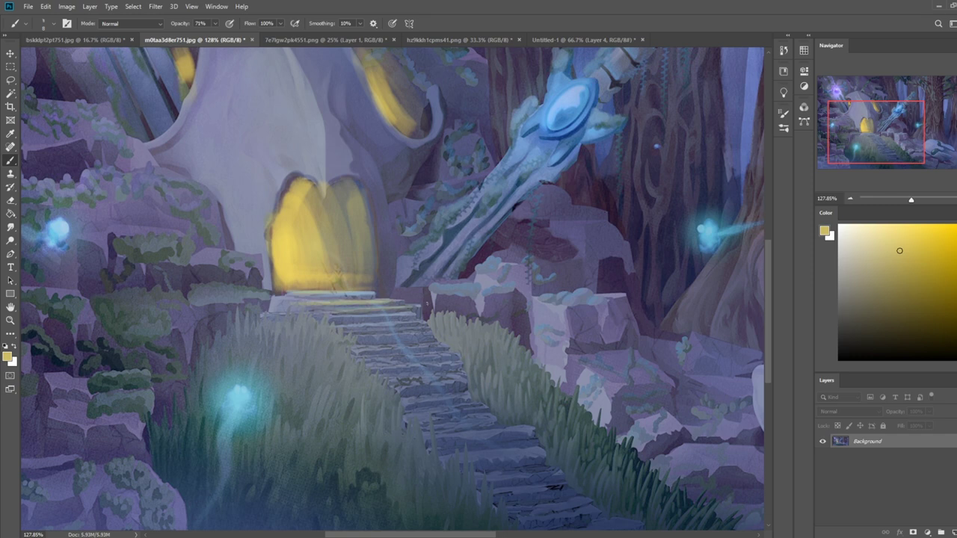
key("ctrl+z")
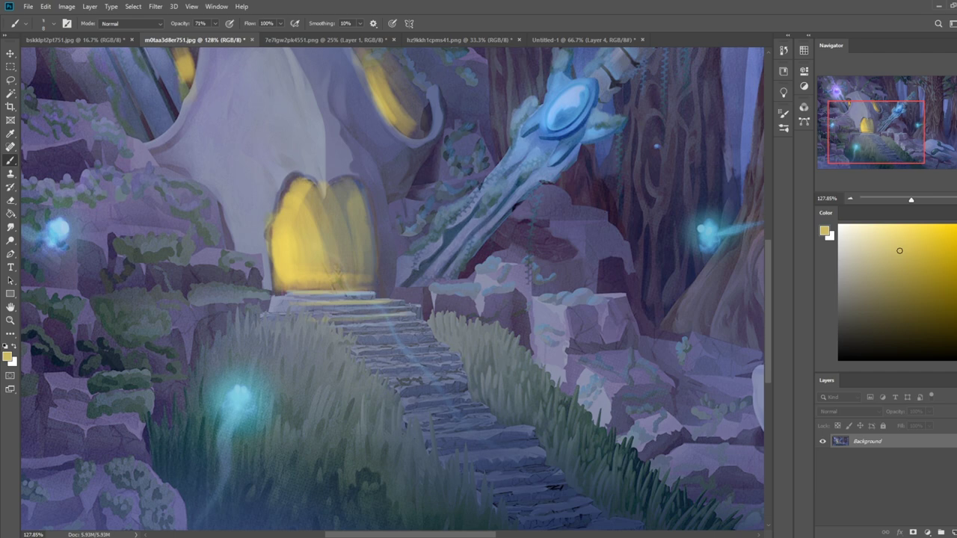
Set up a 500 px soft brush in bright cyan with the Color blending mode.
key("ctrl+0")
key("ctrl+minus")
key("ctrl+minus")
key("ctrl+minus")
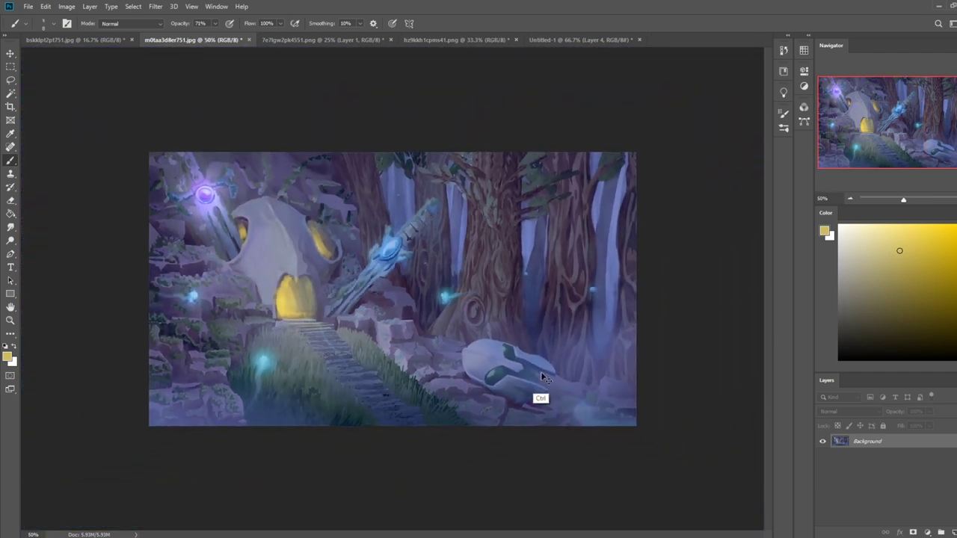
left_click(956, 295)
left_click_drag(944, 247, 951, 218)
right_click(389, 280)
left_click(408, 281)
left_click(676, 272)
left_click(131, 23)
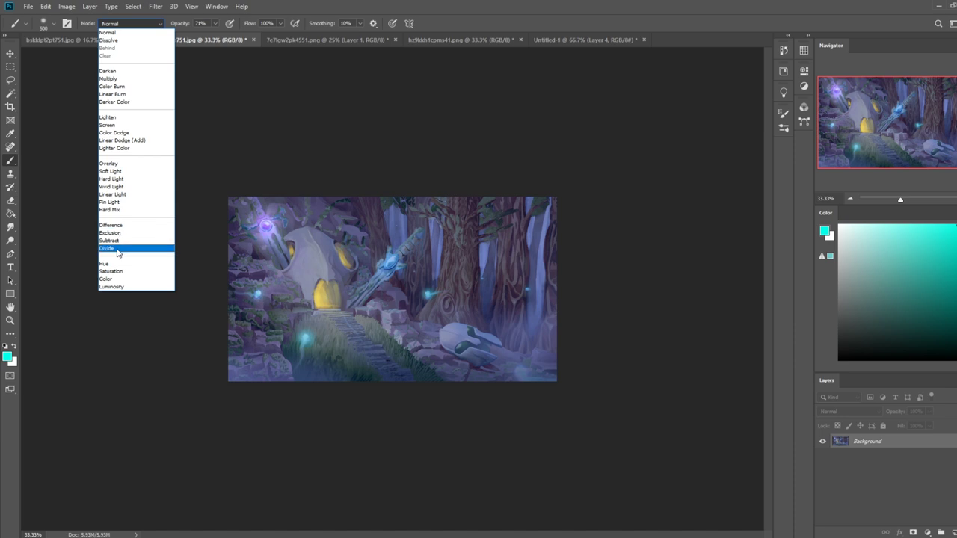
left_click(118, 282)
Tint the skull's doorway, both eye sockets and the floating wisps with cyan in Color mode, undoing the first stroke.
left_click(326, 295)
key("ctrl+z")
left_click(329, 297)
mouse_move(334, 303)
left_mouse_down()
mouse_move(341, 288)
mouse_move(341, 303)
left_mouse_up()
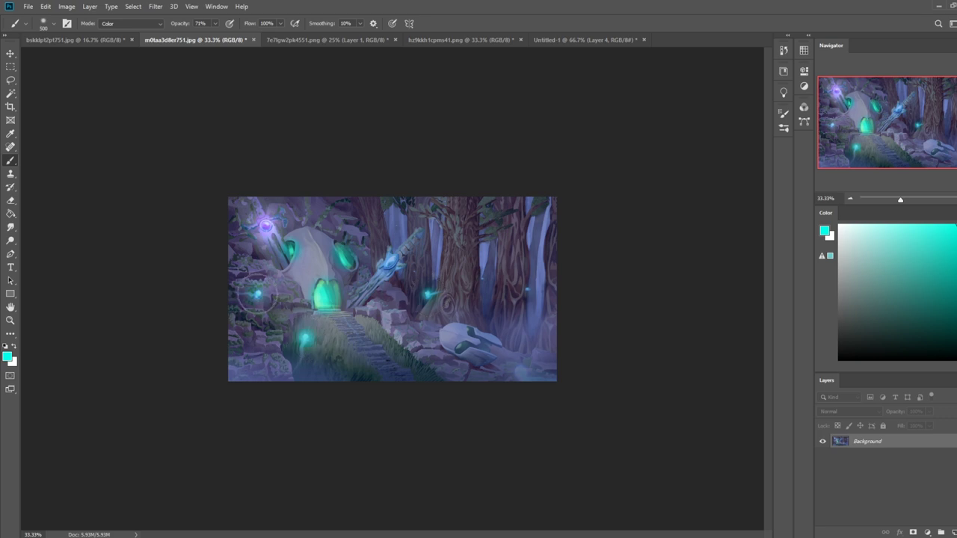
left_click(483, 279)
Discard the new empty layer and duplicate the Background layer instead.
left_click(941, 532)
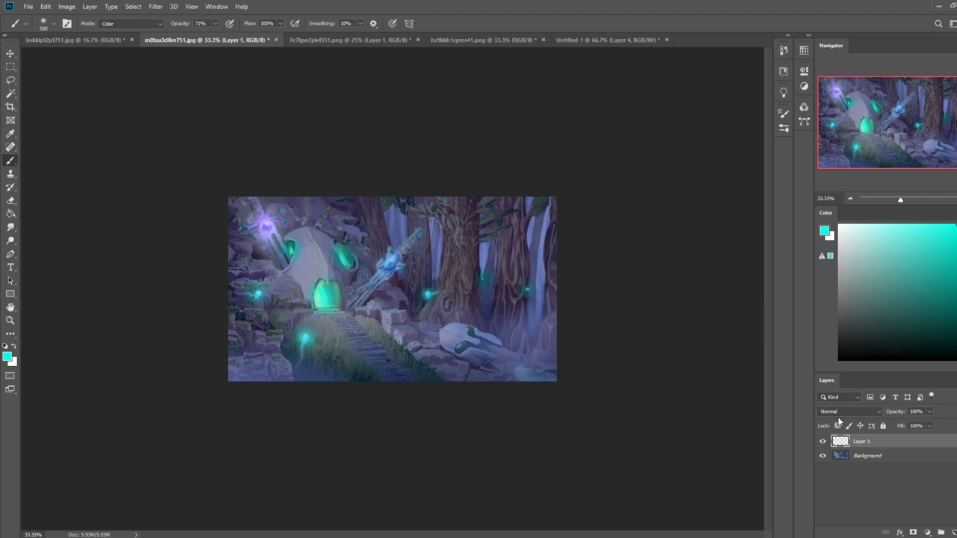
key("ctrl+z")
key("ctrl+j")
Try to tint the doorway, eye socket and wisps golden yellow in Color mode, and undo the strokes.
left_click(956, 336)
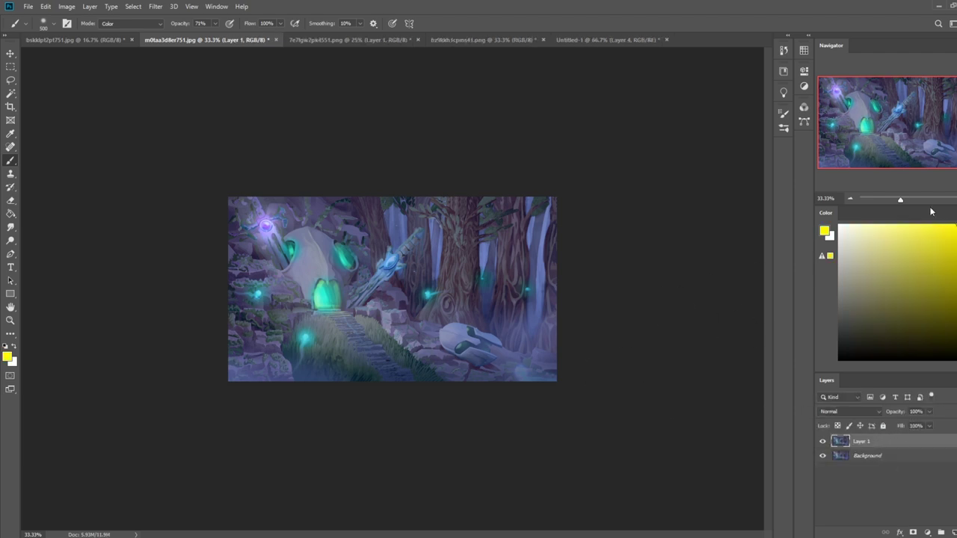
left_click(327, 297)
left_click(324, 292)
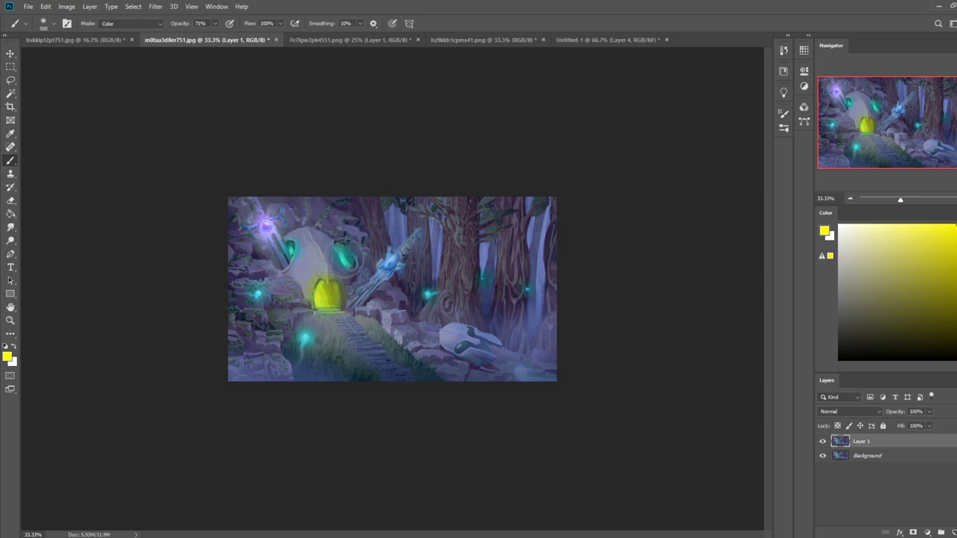
left_click_drag(956, 338, 956, 343)
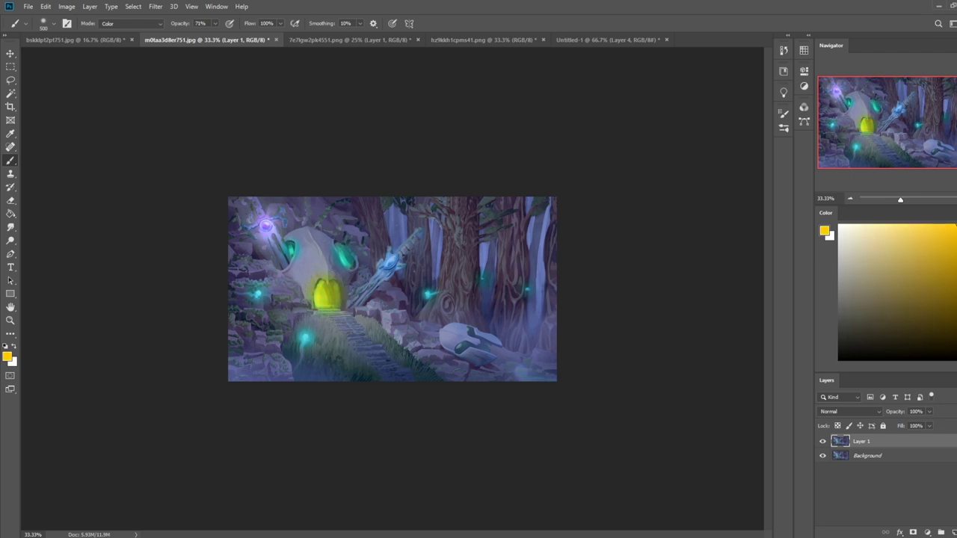
left_click_drag(343, 247, 345, 259)
left_click_drag(259, 294, 256, 292)
left_click_drag(304, 340, 305, 341)
left_click_drag(428, 294, 430, 293)
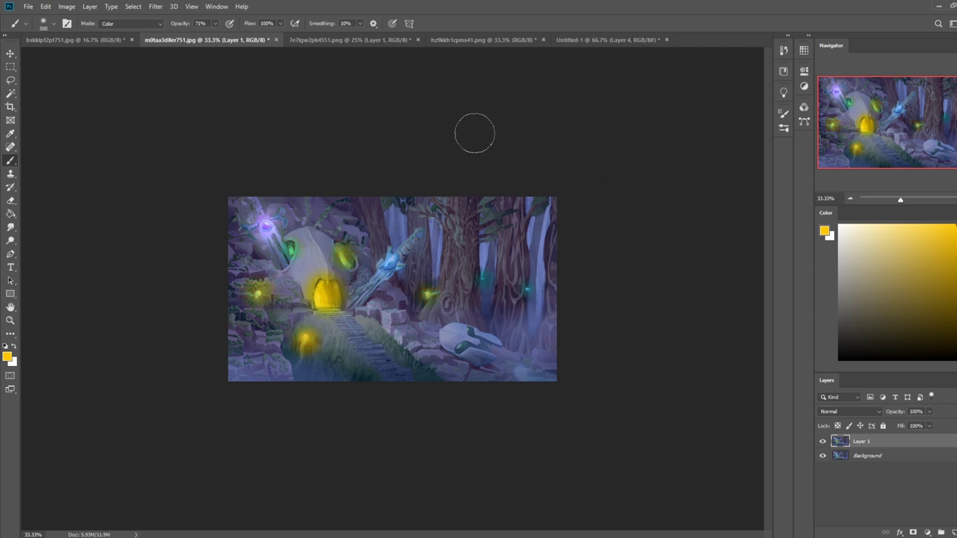
left_click(527, 290)
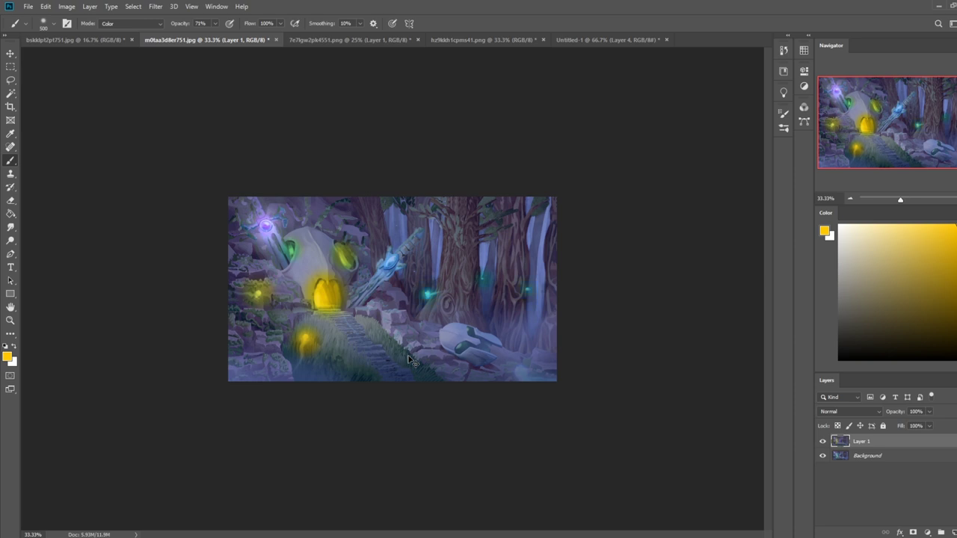
key("ctrl+z")
key("ctrl+z")
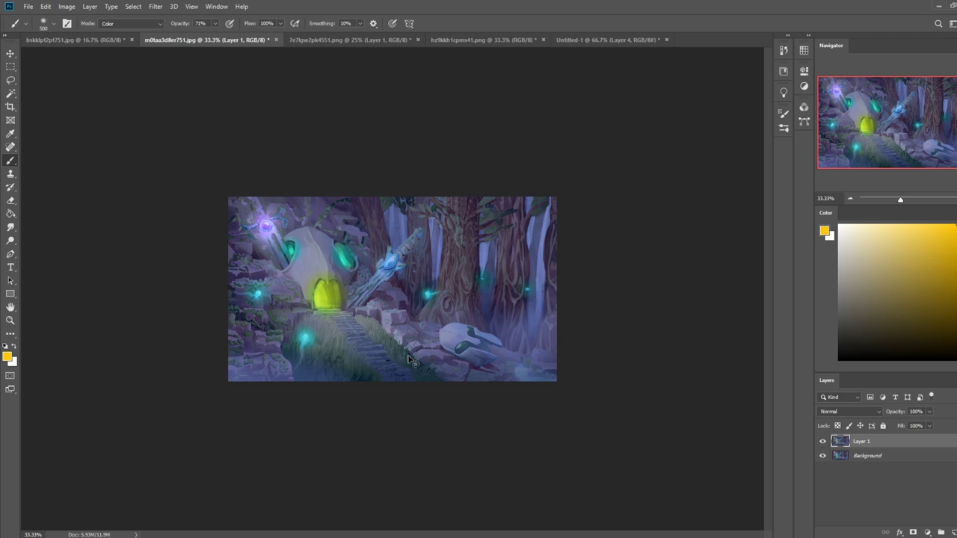
key("ctrl+z")
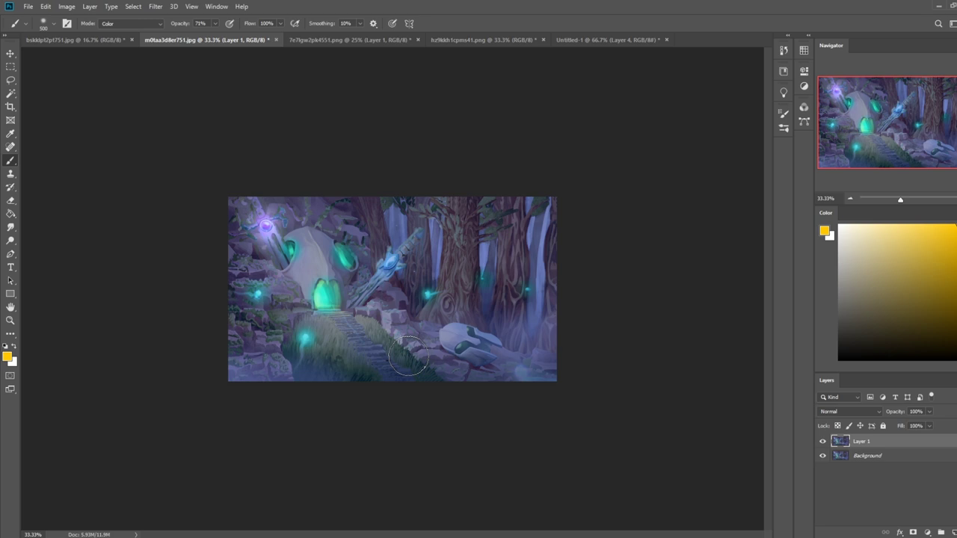
On a new layer, paint light in the doorway's green on the stone block beside the steps, trimming it with a 40 px eraser.
left_click(954, 533)
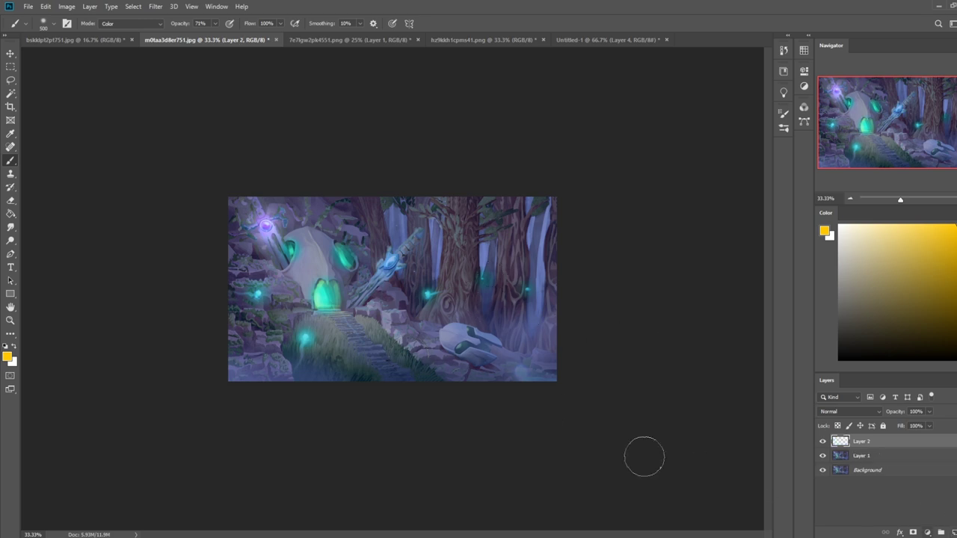
left_click(327, 294, "alt")
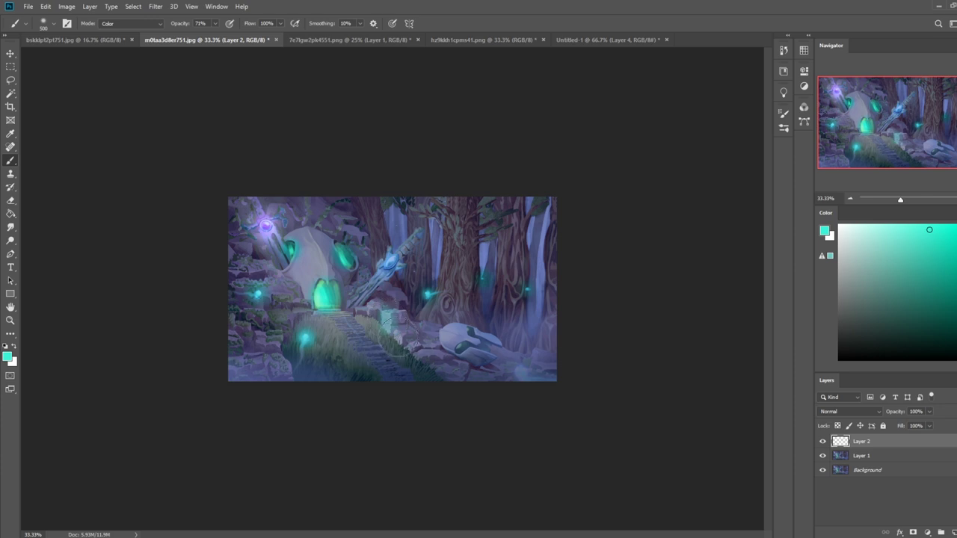
key("e")
right_click(396, 244)
double_click(459, 347)
left_click_drag(188, 35, 305, 89)
key("[")
left_click_drag(398, 314, 393, 333)
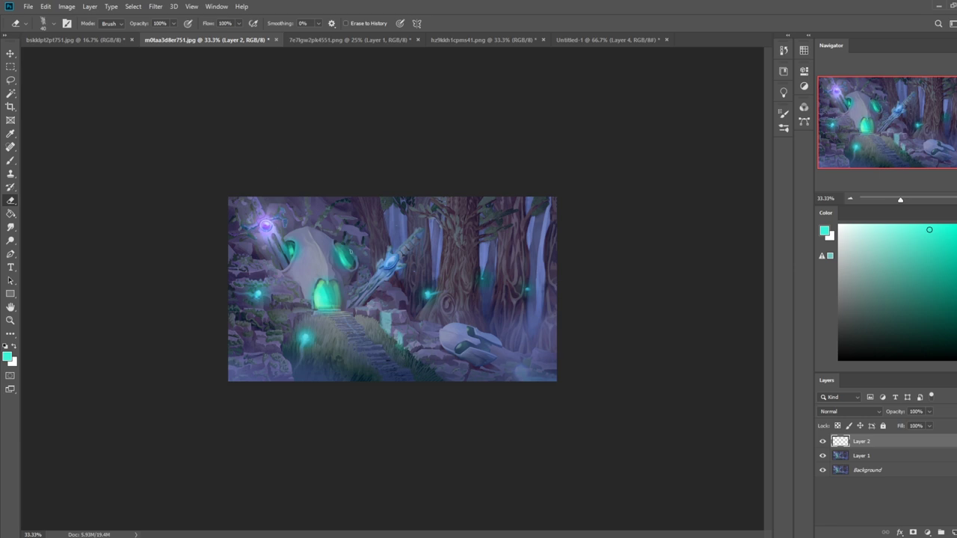
Paint green light on the rocks below the sword's tip and erase the excess.
key("b")
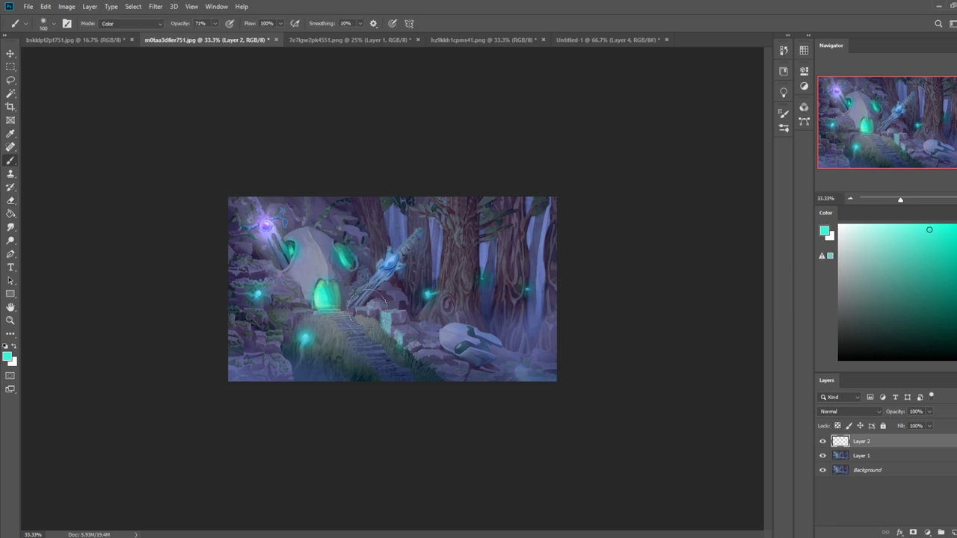
key("e")
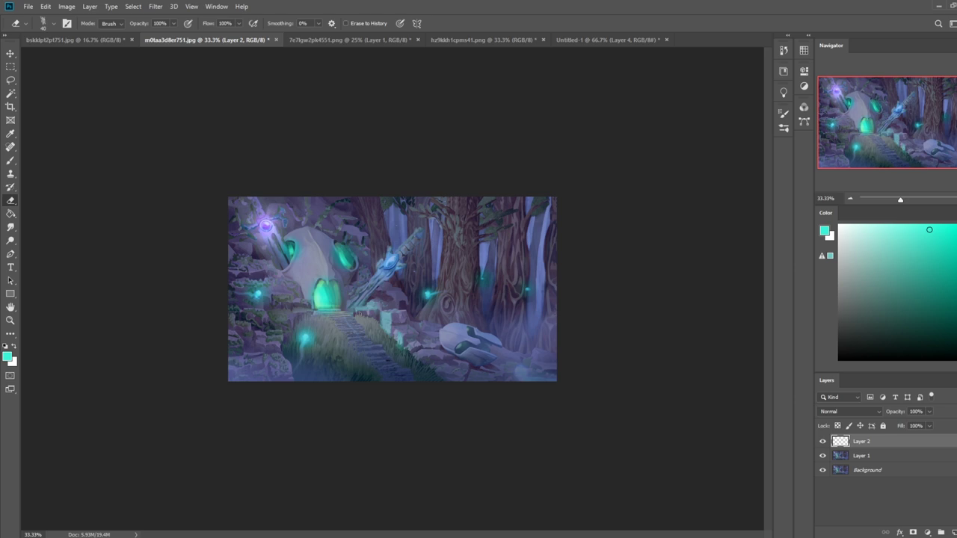
left_click_drag(368, 305, 353, 304)
Paint green light on the grass edge and rocks to the left of the doorway, shaping it with the eraser.
key("b")
left_click_drag(302, 316, 309, 312)
key("e")
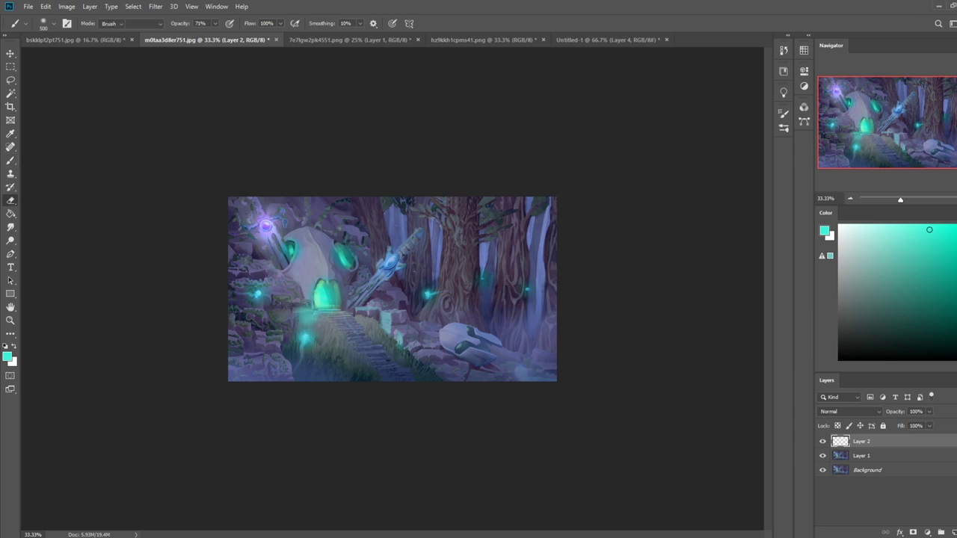
key("e")
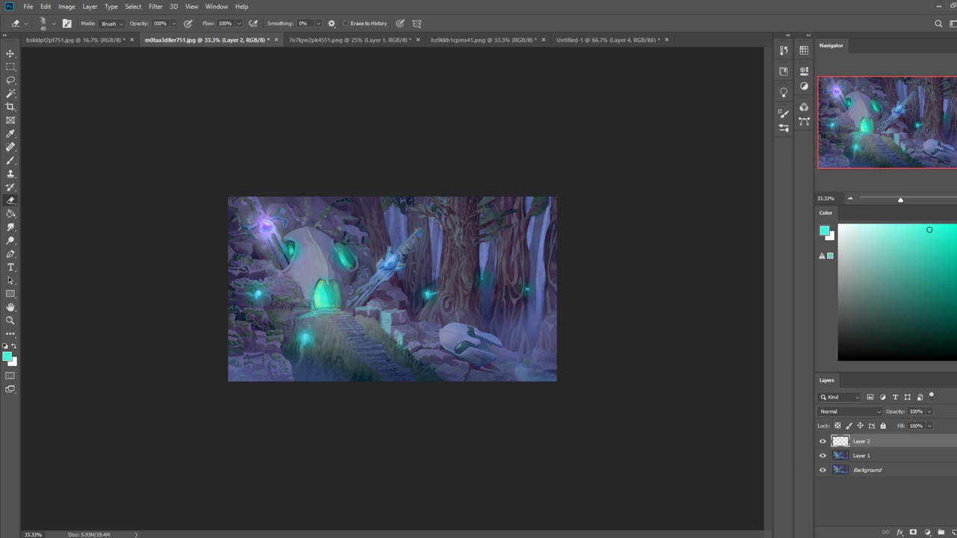
left_click_drag(314, 314, 300, 317)
key("ctrl+z")
key("b")
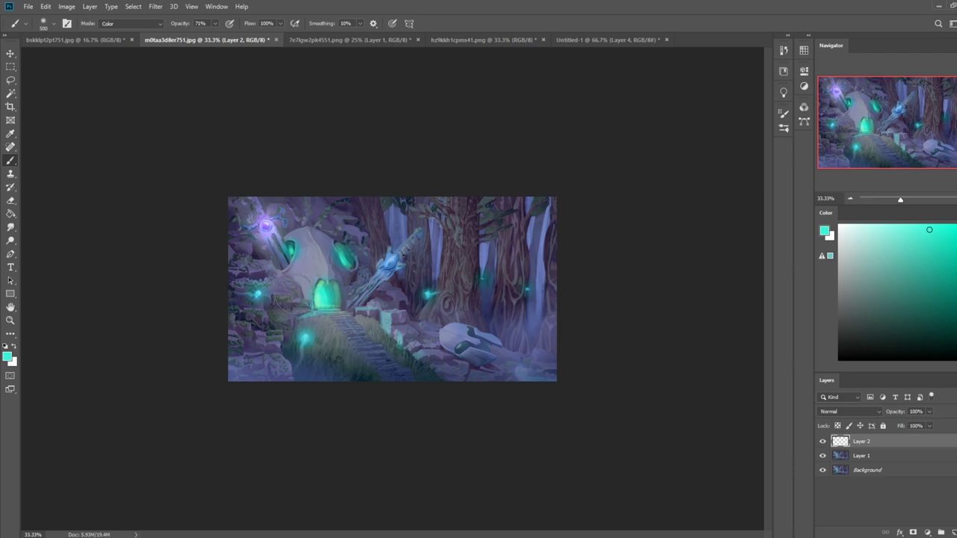
key("e")
left_click_drag(299, 306, 291, 306)
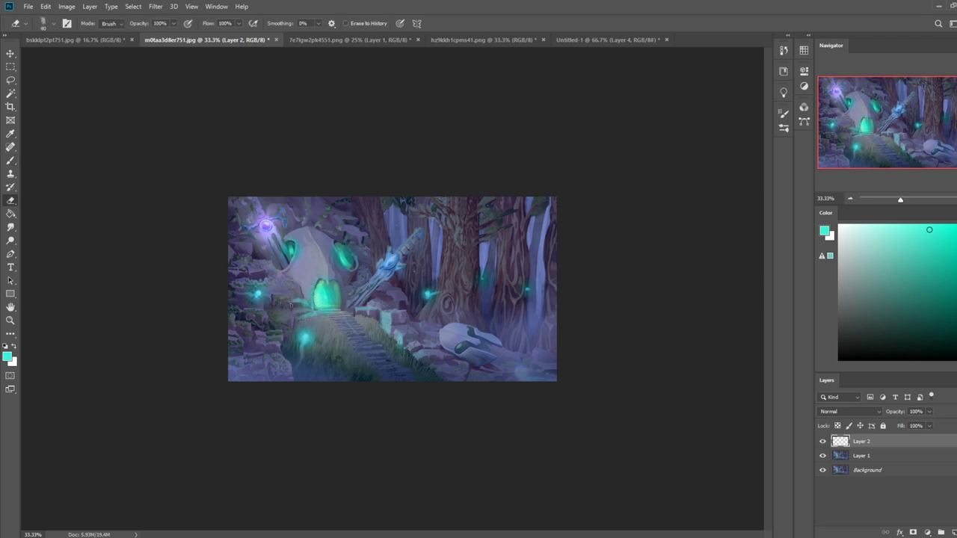
key("b")
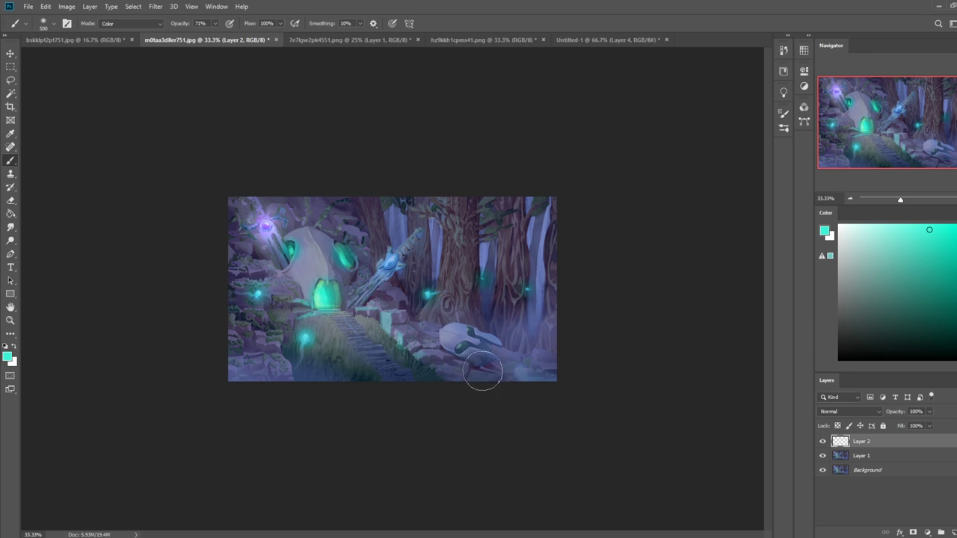
Step through the painting's history to review earlier states of the skull's doorway and the yellow-lit version.
left_click(784, 51)
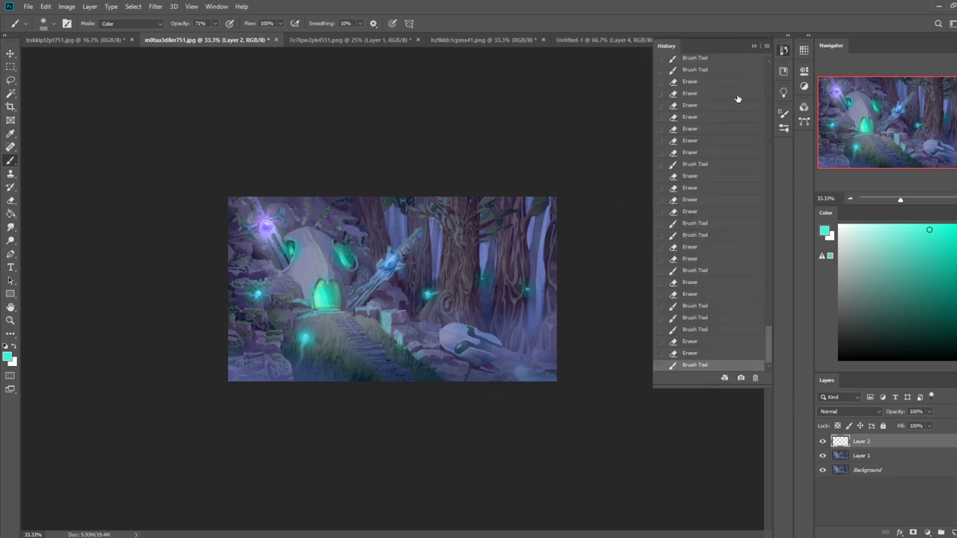
mouse_move(769, 344)
left_mouse_down()
mouse_move(764, 251)
mouse_move(737, 214)
mouse_move(769, 231)
mouse_move(769, 245)
left_mouse_up()
left_click(713, 294)
left_click(725, 231)
left_click(737, 213)
left_click(721, 306)
left_click(709, 354)
left_click(723, 255)
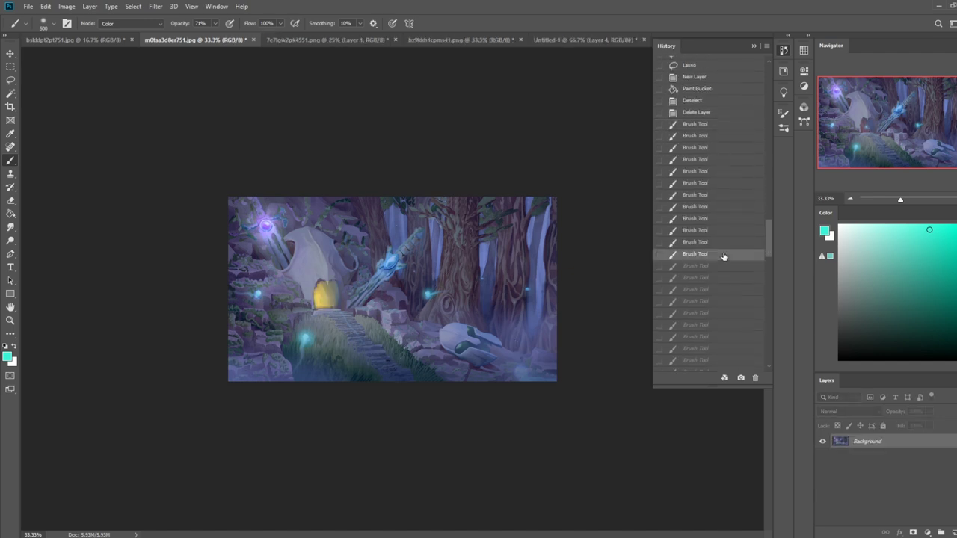
left_click(712, 313)
left_click(714, 349)
scroll(767, 266, "down", 4)
left_click(750, 297)
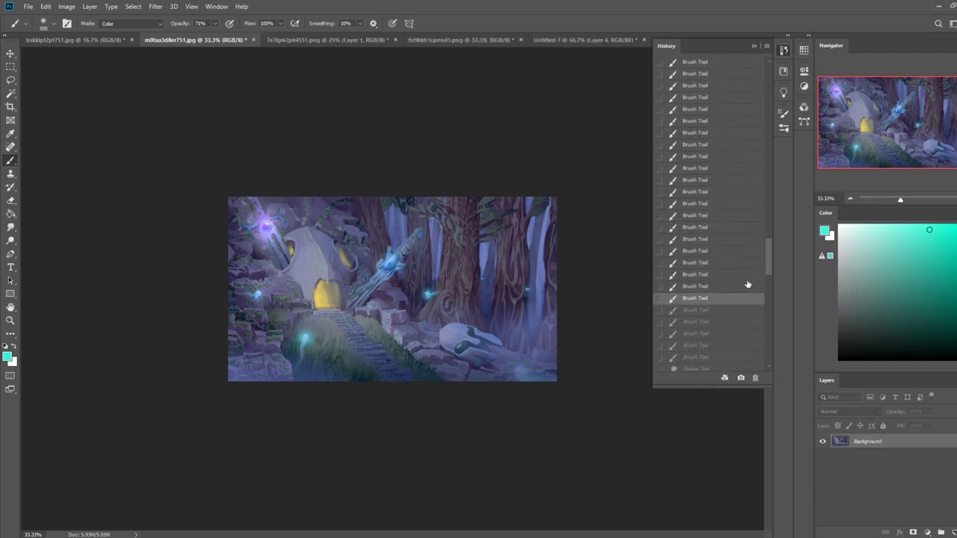
Review the earliest history states back to the original image, and return to the newest brush state.
left_click_drag(769, 265, 774, 87)
left_click(751, 192)
left_click(731, 171)
left_click(731, 172)
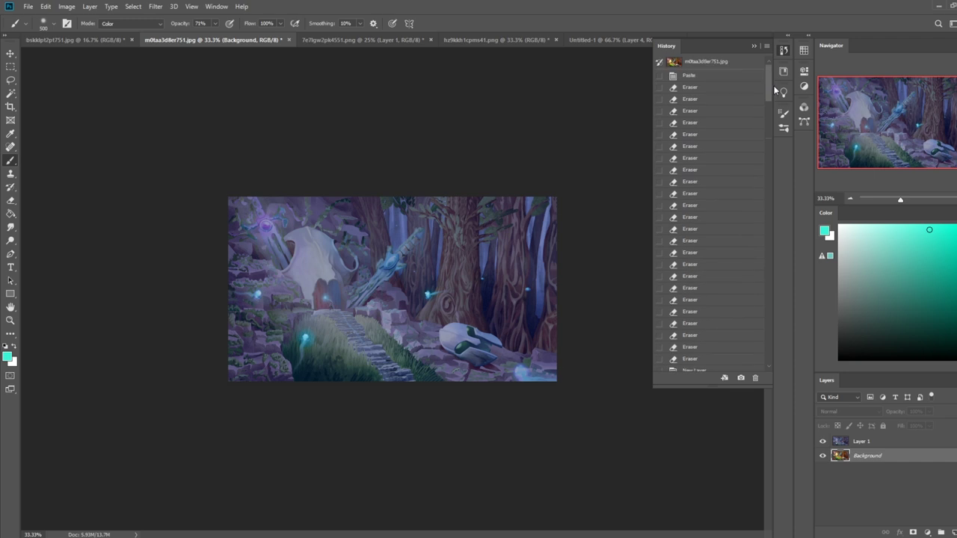
left_click(711, 138)
left_click(711, 102)
left_click(712, 83)
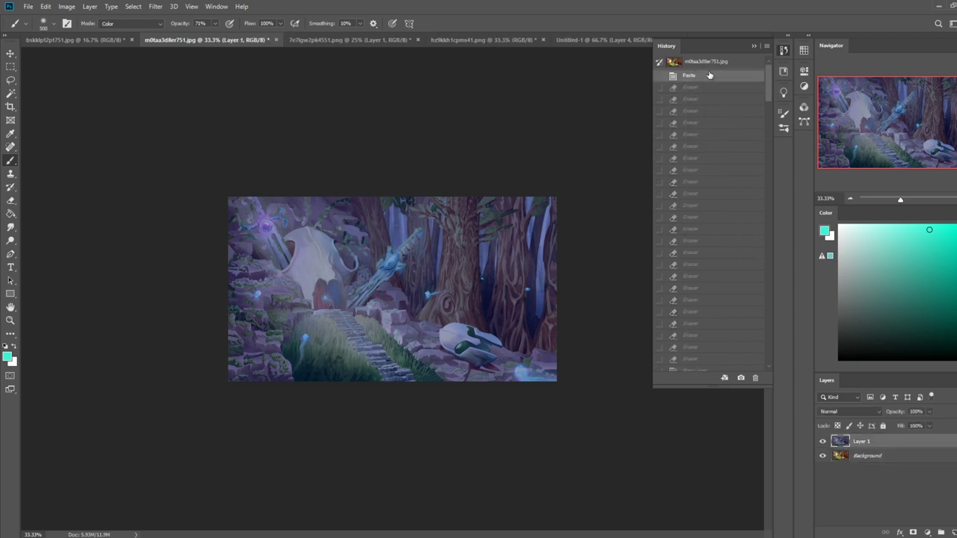
left_click(717, 65)
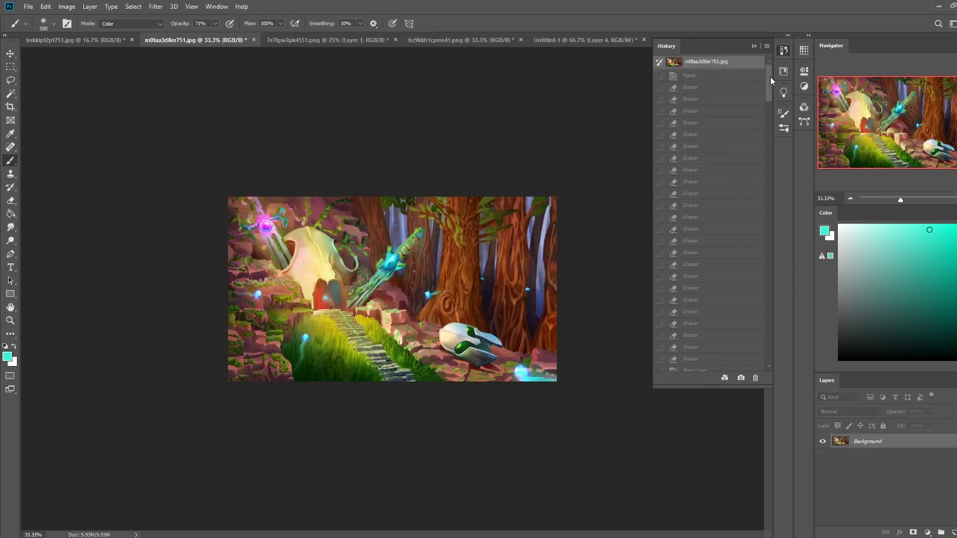
mouse_move(770, 76)
left_mouse_down()
mouse_move(770, 234)
mouse_move(802, 349)
left_mouse_up()
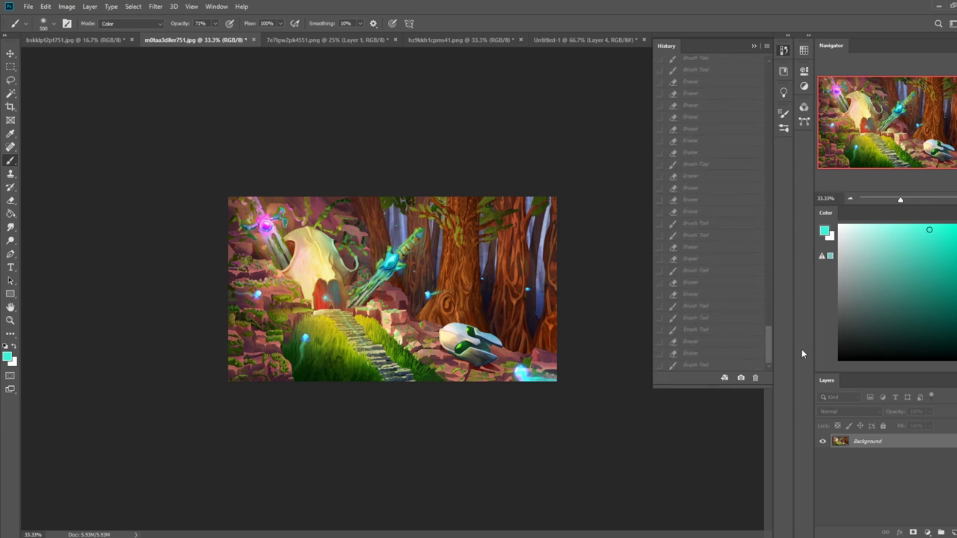
left_click(704, 366)
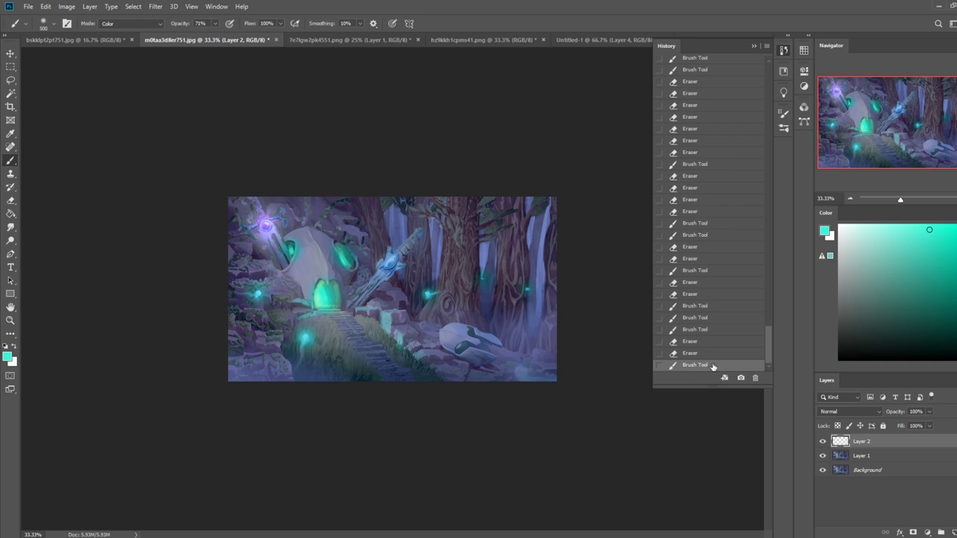
Revert the history to the yellow-lit doorway version and save a screenshot of the painting area with Greenshot.
left_click_drag(774, 357, 772, 271)
left_click(723, 294)
left_click(717, 204)
left_click(712, 156)
left_click(727, 241)
left_click(720, 159)
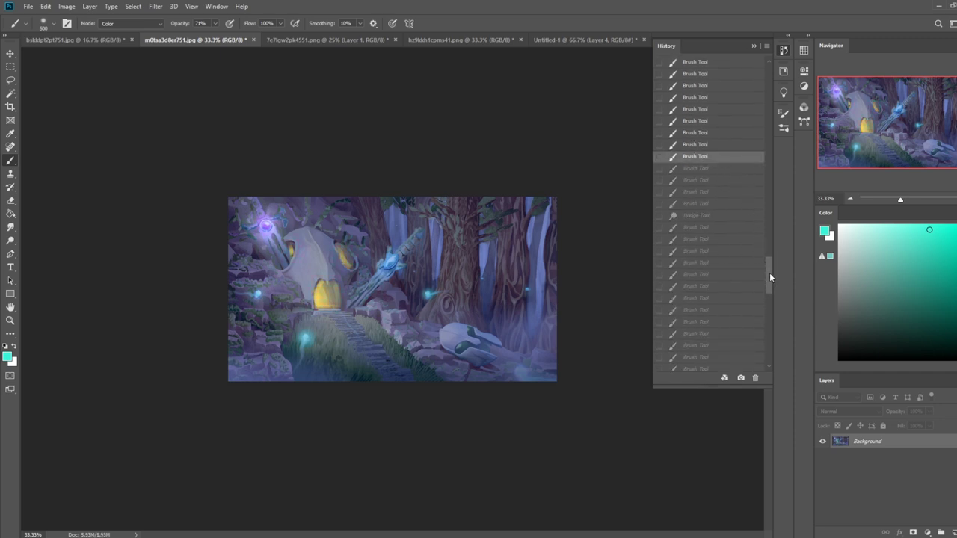
left_click_drag(769, 273, 769, 275)
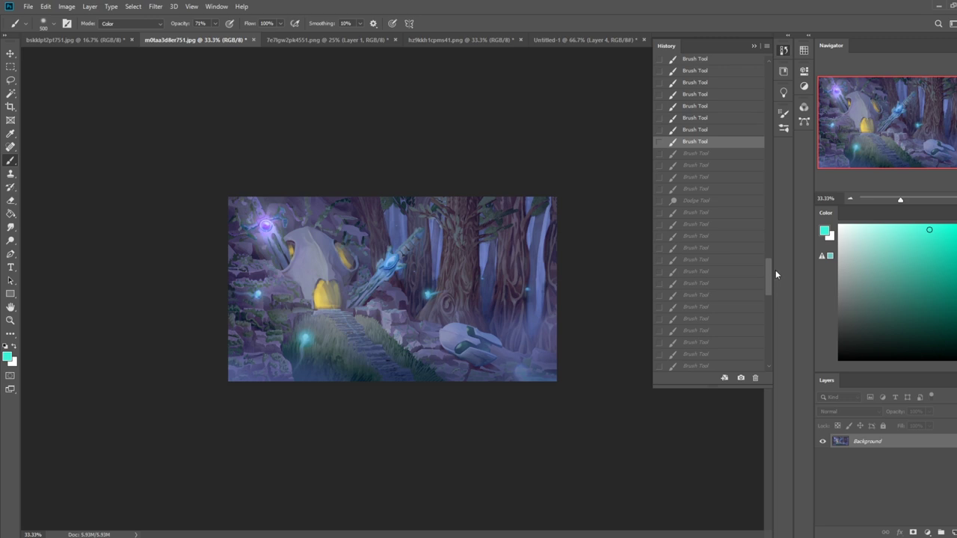
key("Print")
left_click_drag(227, 196, 557, 383)
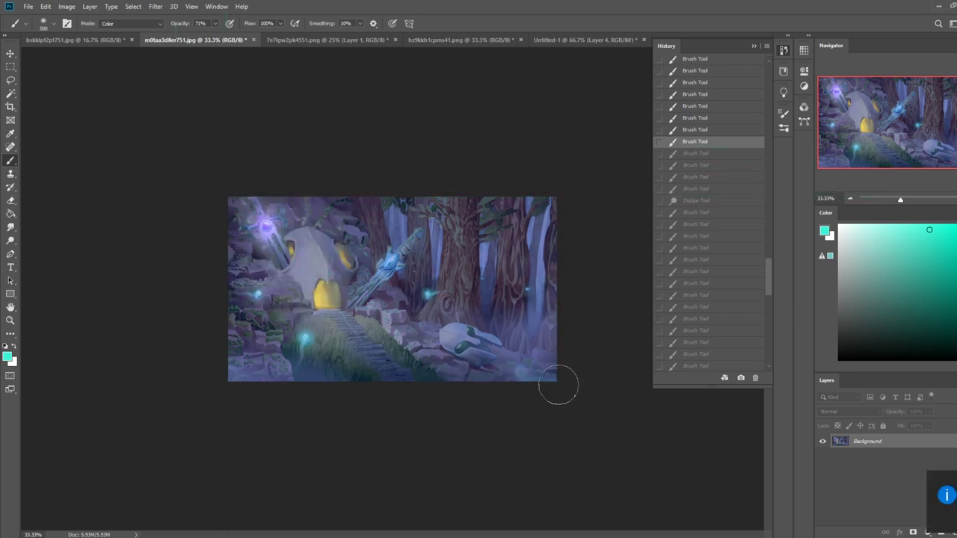
Restore the newest history state with the green glow and save a screenshot of the painting area with Greenshot.
left_click_drag(768, 271, 775, 353)
left_click(702, 365)
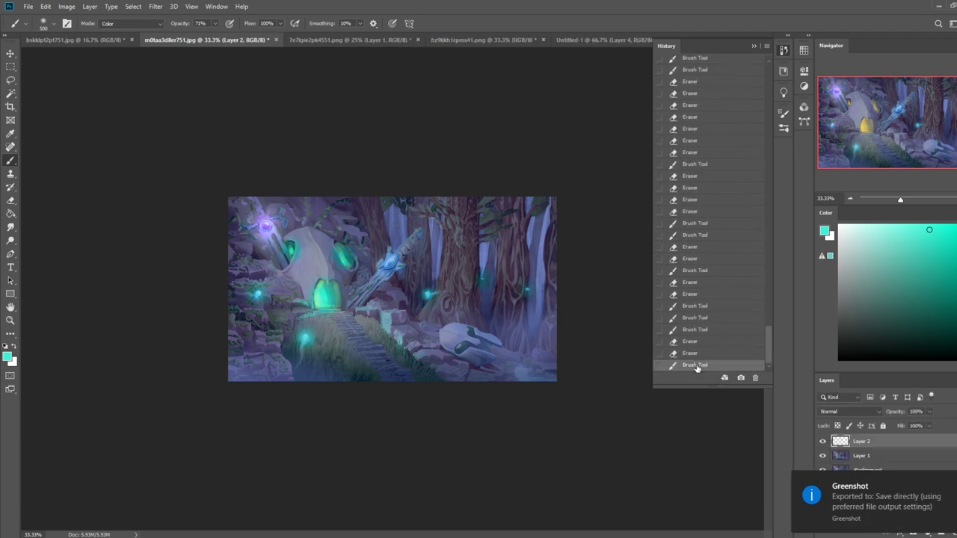
key("Print")
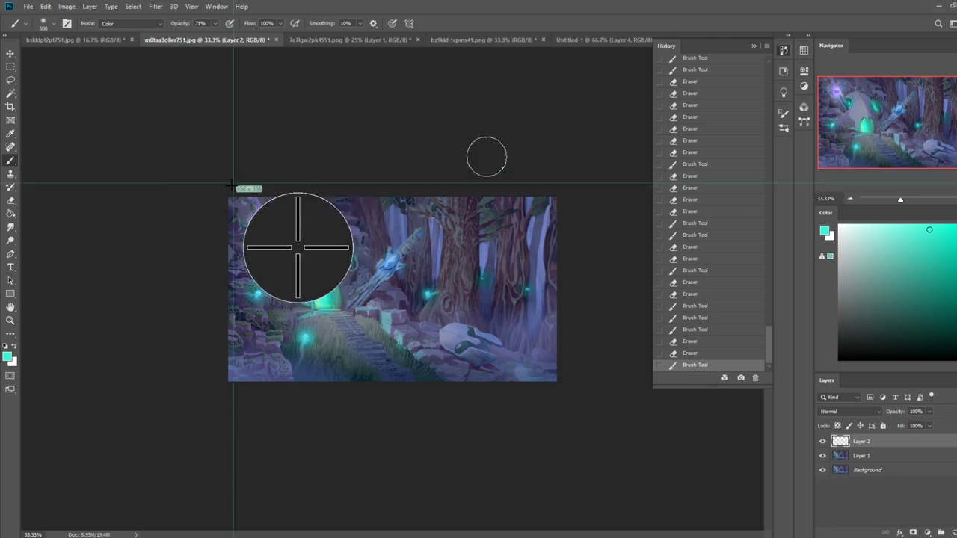
left_click_drag(230, 198, 555, 380)
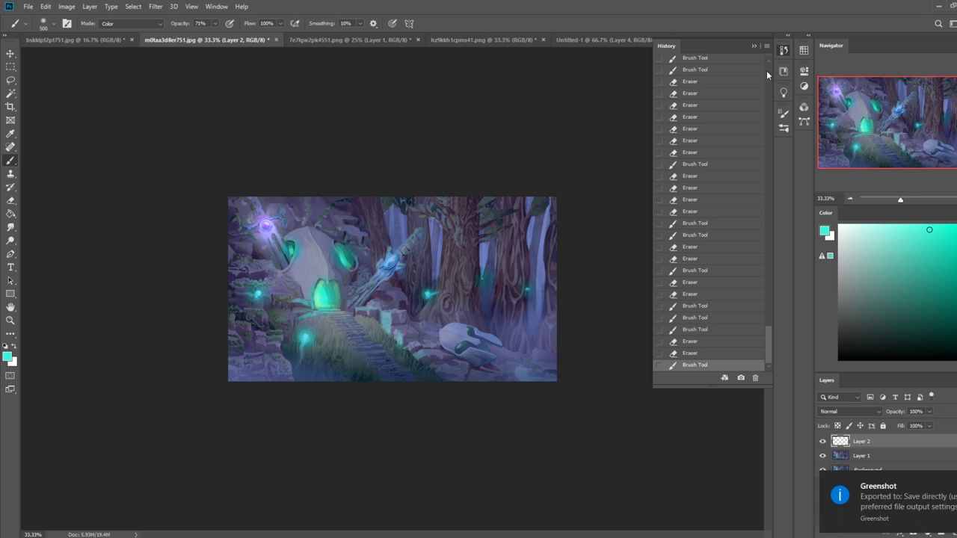
Place the yellow-lit screenshot from the desktop into the skull forest painting and scale it to cover the image.
left_click(754, 45)
left_click(954, 6)
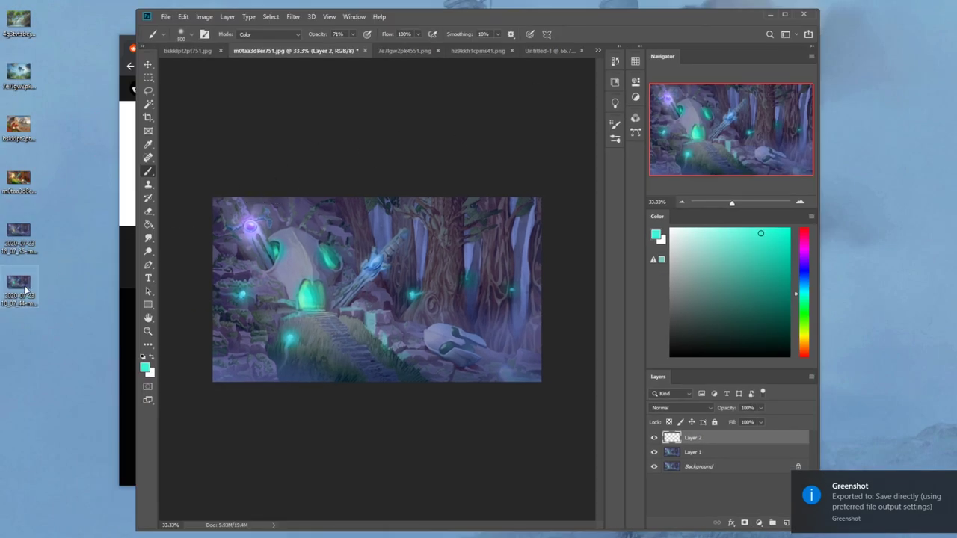
mouse_move(19, 233)
left_mouse_down()
mouse_move(71, 231)
mouse_move(605, 65)
mouse_move(551, 80)
mouse_move(287, 64)
mouse_move(268, 52)
left_mouse_up()
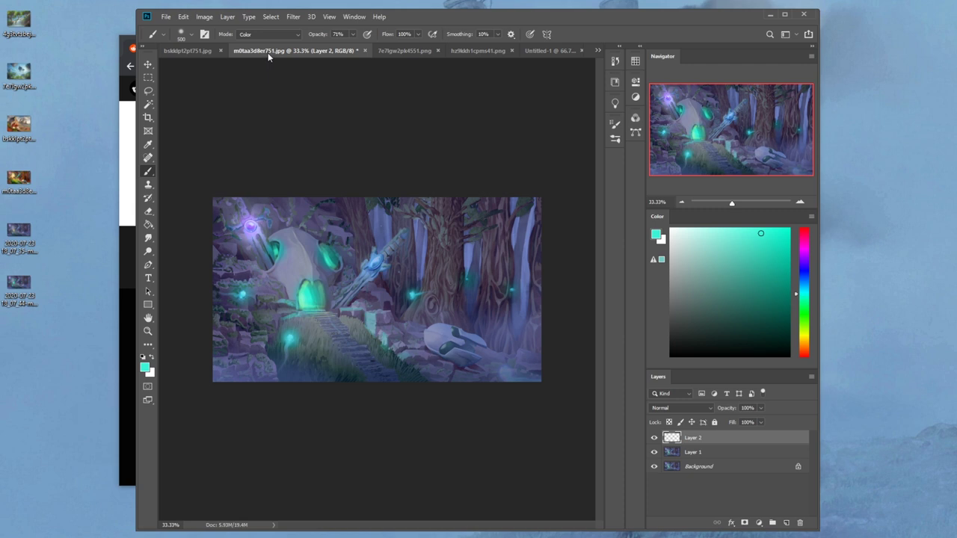
mouse_move(2, 183)
left_mouse_down()
mouse_move(30, 246)
mouse_move(381, 314)
mouse_move(395, 277)
mouse_move(360, 281)
mouse_move(258, 224)
mouse_move(544, 387)
left_mouse_up()
left_click(509, 34)
left_click(509, 33)
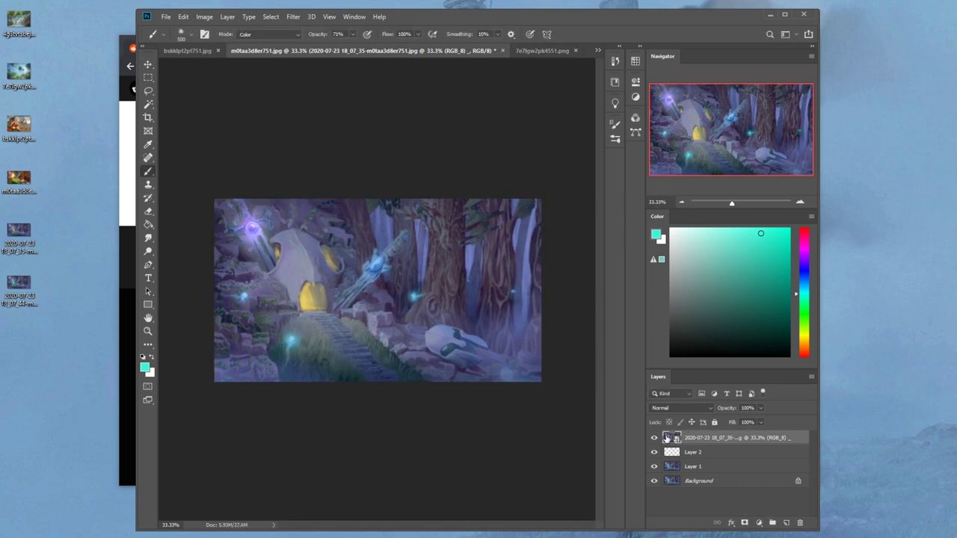
Toggle the placed screenshot layer's visibility repeatedly to compare the yellow-lit and green-lit versions, leaving it hidden.
left_click(655, 440)
left_click(655, 441)
left_click(655, 440)
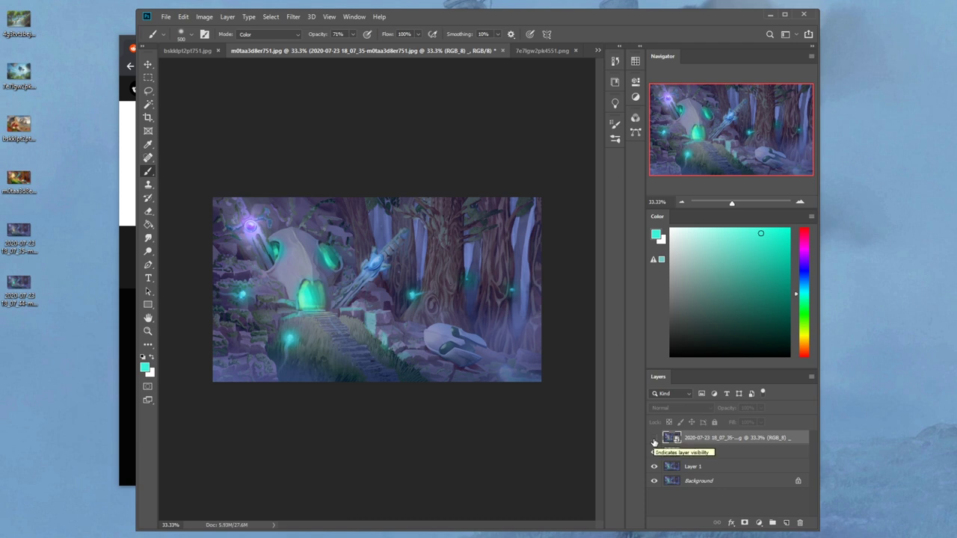
left_click(655, 441)
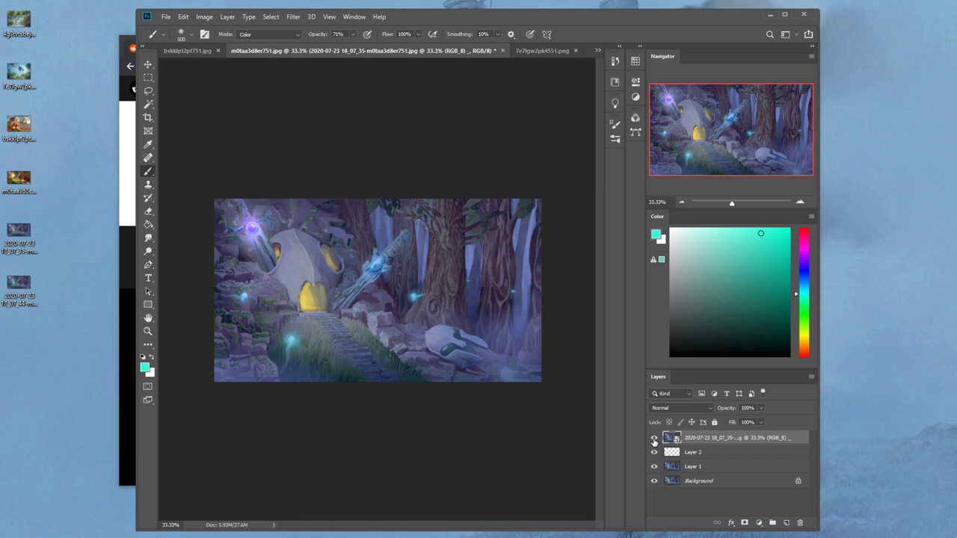
left_click(655, 440)
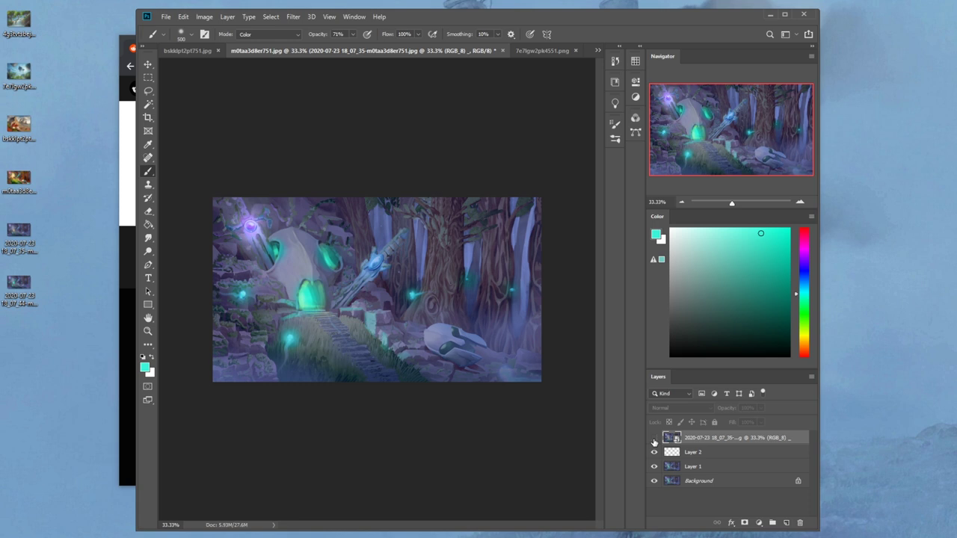
left_click(656, 440)
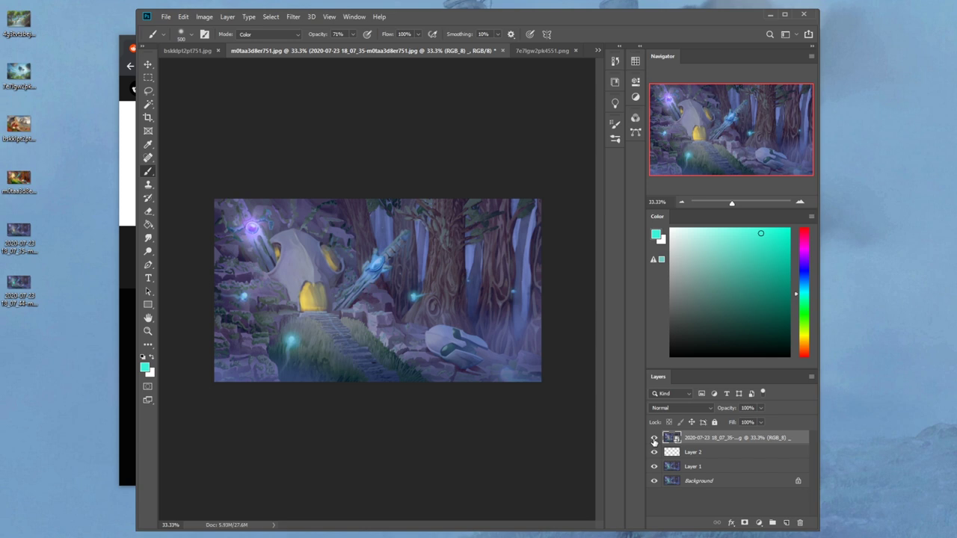
left_click(655, 441)
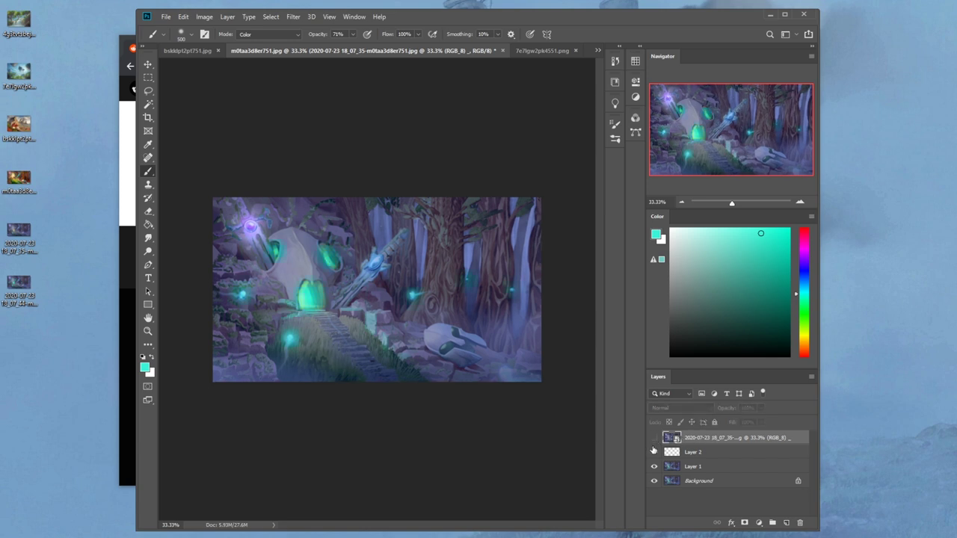
Compare the green-lit painting with its original opened state in the history, and return to the newest state.
left_click(785, 14)
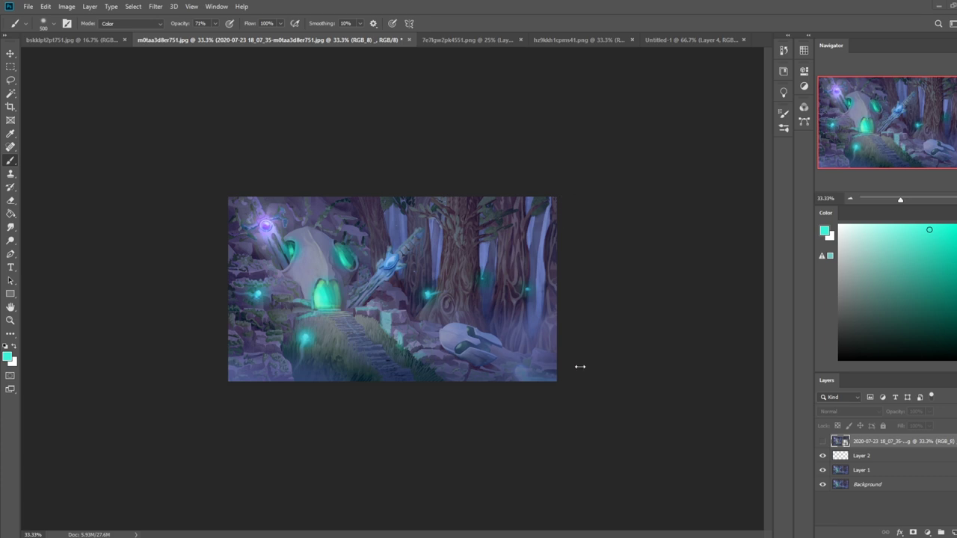
left_click(784, 53)
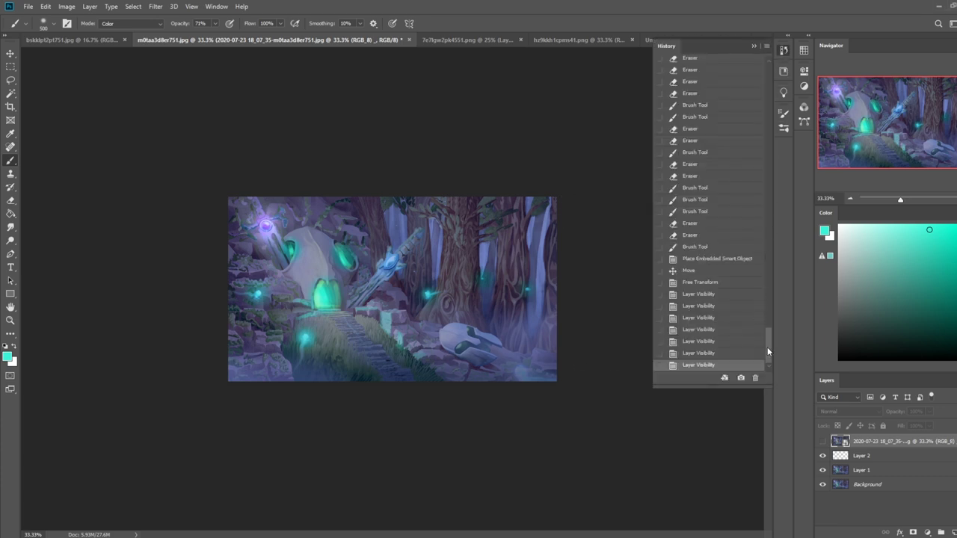
left_click_drag(767, 346, 768, 80)
left_click(721, 62)
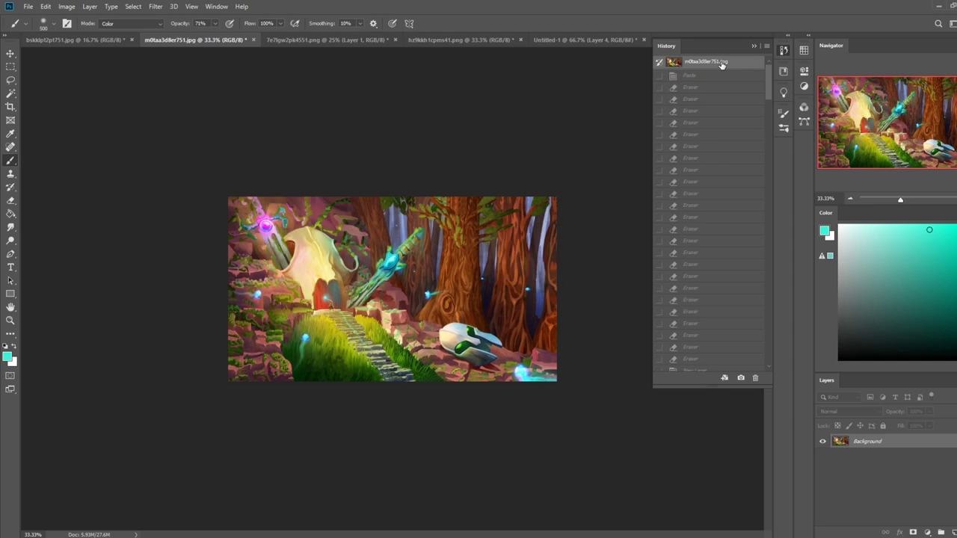
left_click_drag(768, 73, 778, 354)
left_click(672, 367)
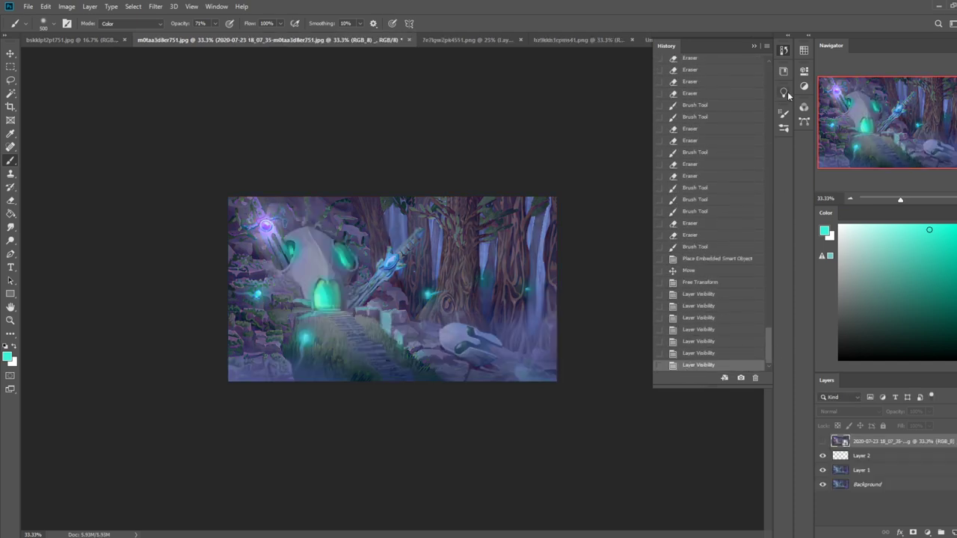
left_click(754, 46)
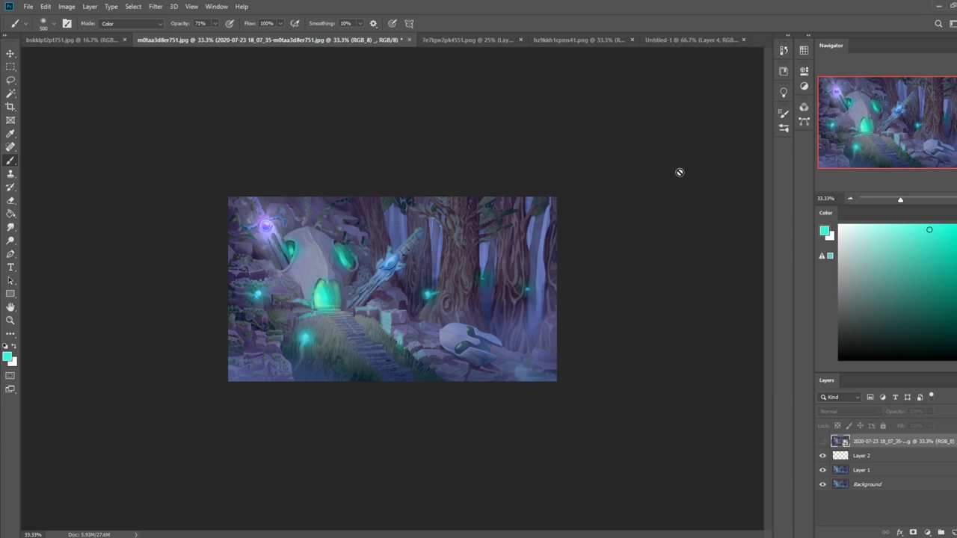
Show the yellow-lit screenshot layer again and flatten the image into a single background.
left_click(823, 442)
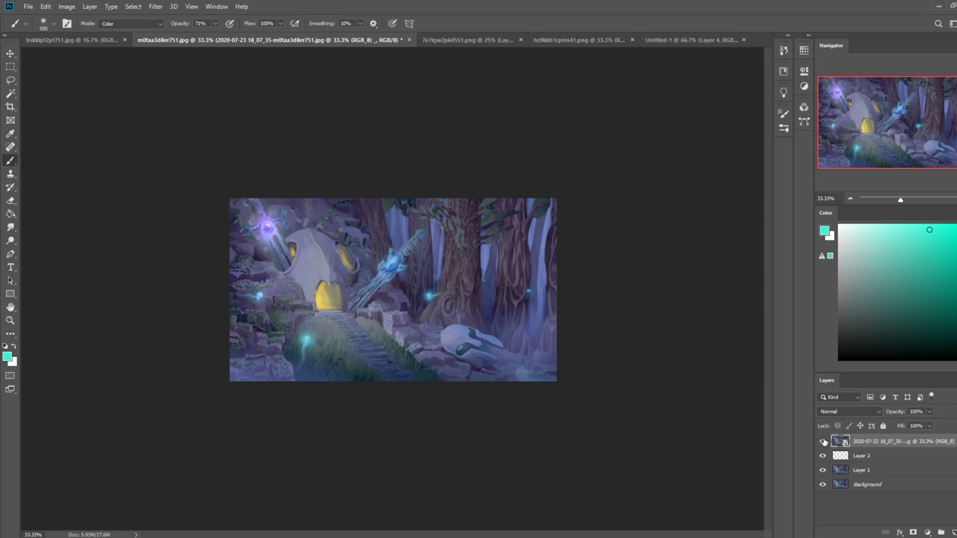
right_click(920, 442)
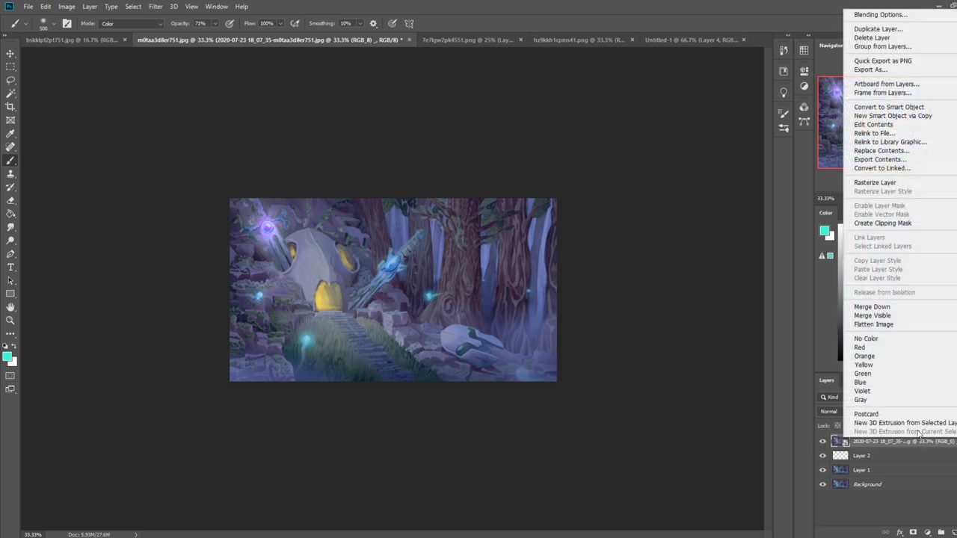
left_click(908, 326)
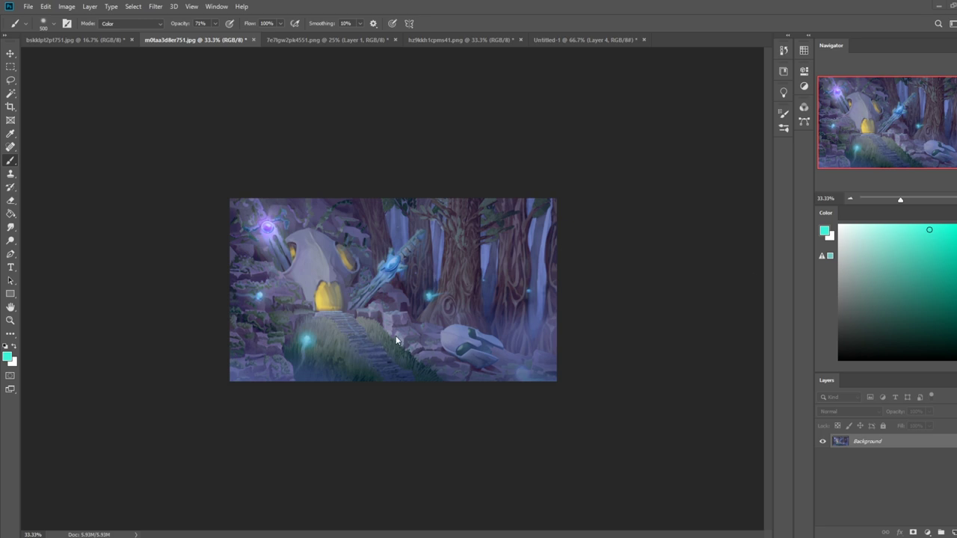
Lasso foreground rock shapes in the painting's bottom-right and bottom-left corners as one combined selection.
mouse_move(522, 352)
left_mouse_down()
mouse_move(479, 377)
mouse_move(469, 397)
mouse_move(562, 390)
mouse_move(479, 377)
mouse_move(459, 386)
mouse_move(494, 388)
left_mouse_up()
left_click(484, 386, "ctrl")
left_click(484, 202)
mouse_move(229, 393)
left_mouse_down()
mouse_move(265, 369)
mouse_move(307, 405)
left_mouse_up()
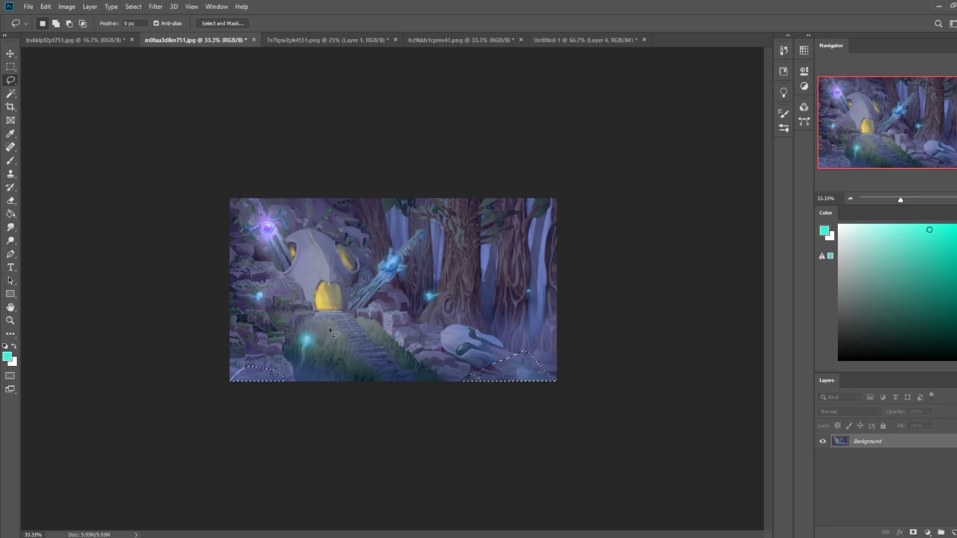
Add a leaning tree trunk with a thin side branch in the painting's upper-right corner to the lasso selection.
mouse_move(468, 189)
left_mouse_down()
mouse_move(545, 280)
mouse_move(591, 365)
mouse_move(598, 327)
mouse_move(571, 276)
mouse_move(490, 193)
left_mouse_up()
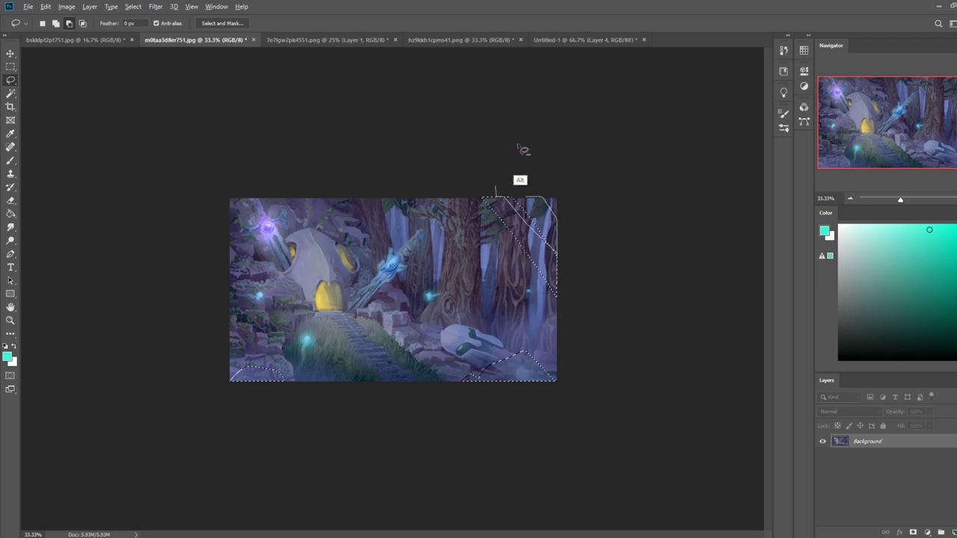
mouse_move(508, 227)
left_mouse_down()
mouse_move(434, 188)
mouse_move(442, 207)
mouse_move(519, 239)
left_mouse_up()
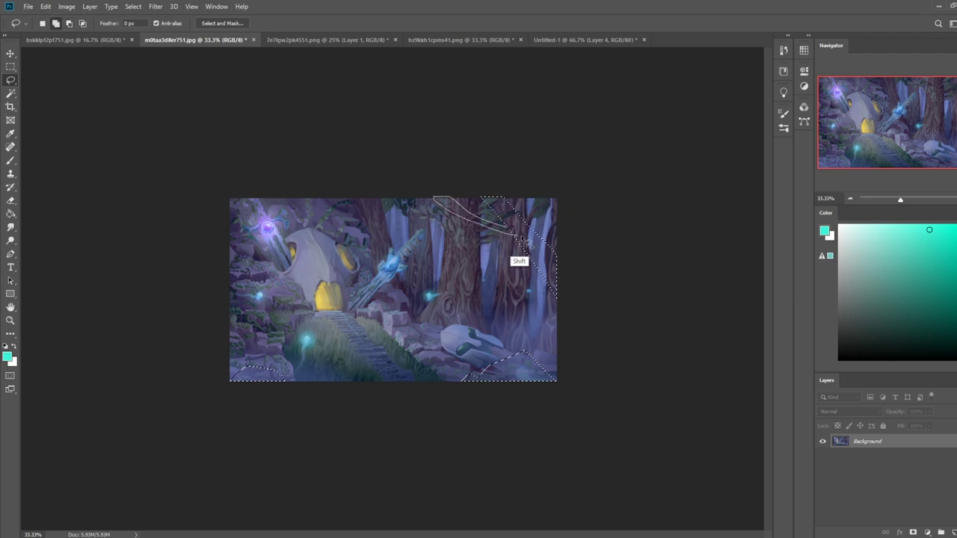
mouse_move(446, 199)
left_mouse_down()
mouse_move(461, 240)
mouse_move(438, 193)
left_mouse_up()
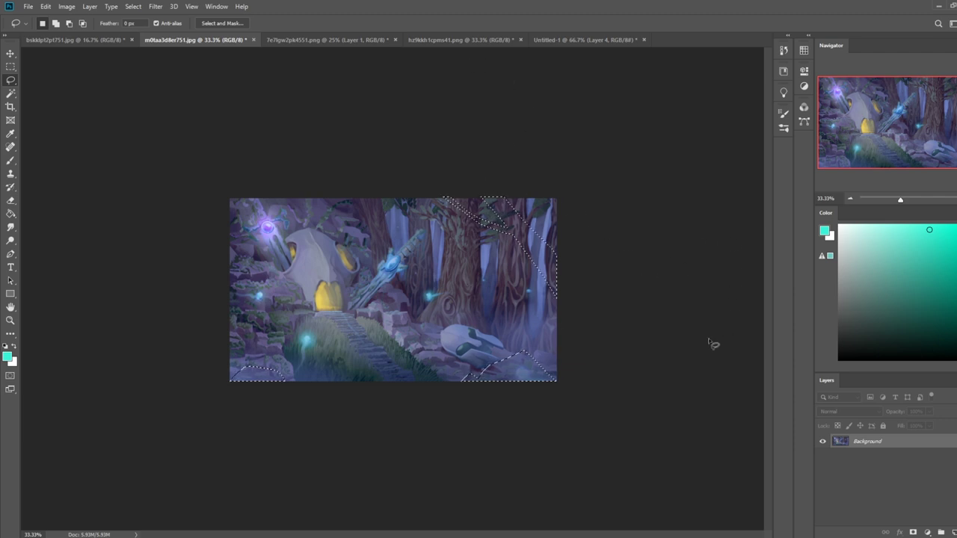
Add a forked tree shape along the painting's upper-left edge to the lasso selection and hide the selection outline.
mouse_move(221, 255)
left_mouse_down()
mouse_move(270, 180)
mouse_move(227, 299)
mouse_move(201, 293)
left_mouse_up()
mouse_move(250, 226)
left_mouse_down()
mouse_move(300, 184)
mouse_move(250, 216)
mouse_move(289, 192)
left_mouse_up()
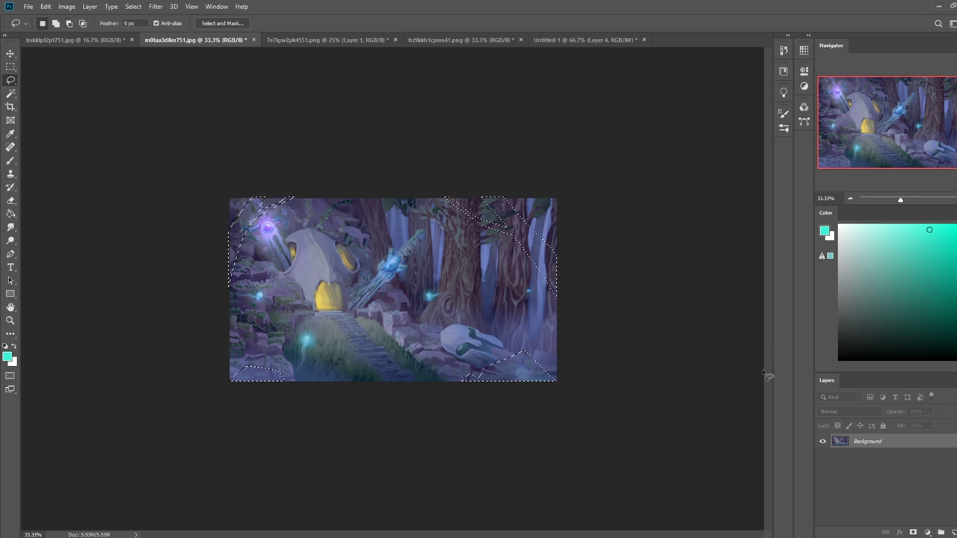
key("shift")
mouse_move(237, 191)
left_mouse_down()
mouse_move(243, 238)
mouse_move(282, 186)
mouse_move(247, 196)
left_mouse_up()
mouse_move(228, 243)
left_mouse_down()
mouse_move(231, 214)
mouse_move(211, 206)
mouse_move(235, 195)
left_mouse_up()
key("alt")
key("ctrl+d")
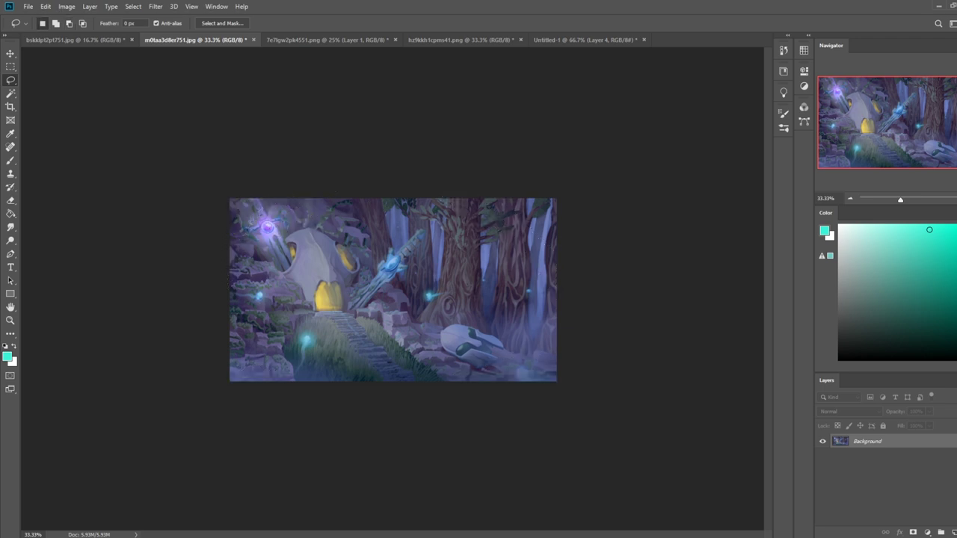
Create a new layer and fill the selected foreground shapes with a dark purple sampled from the forest.
left_click(954, 533)
key("g")
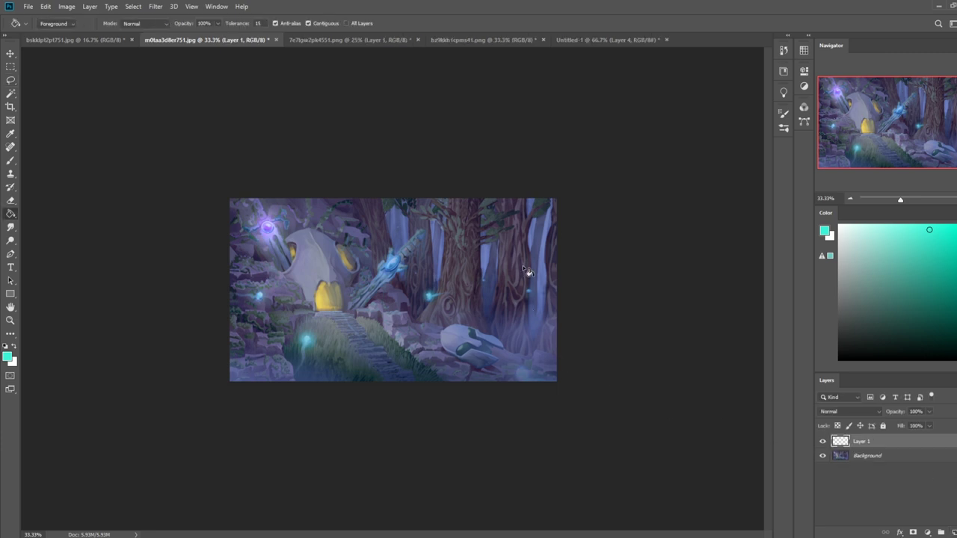
left_click(510, 291, "alt")
left_click(530, 258)
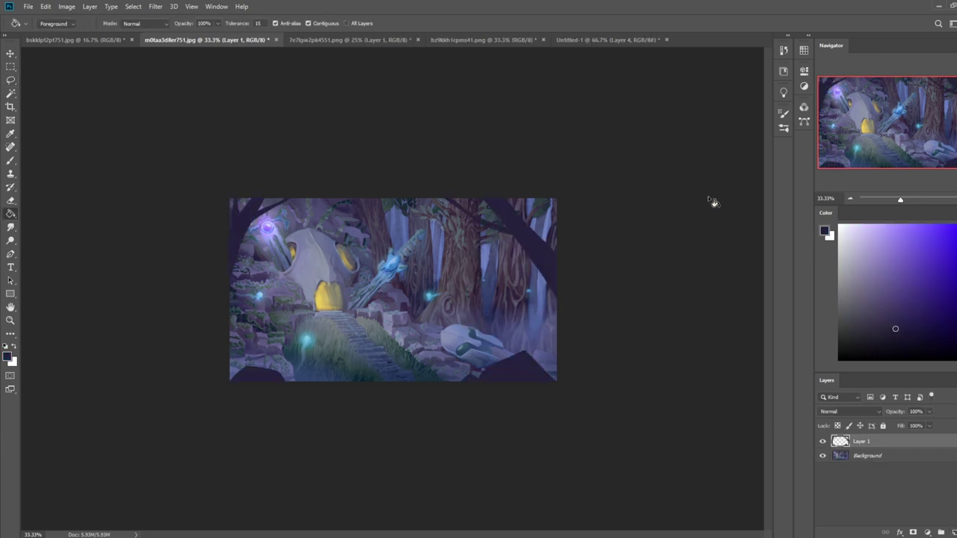
Darken the silhouettes on Layer 1 with Hue/Saturation at lightness -28, and deselect them.
left_click(841, 442, "ctrl")
key("ctrl+u")
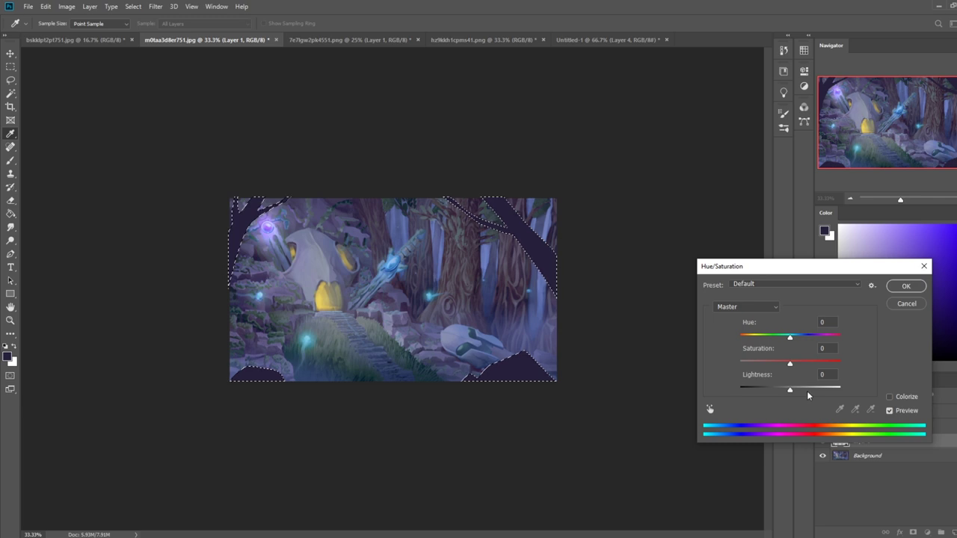
left_click_drag(789, 390, 778, 396)
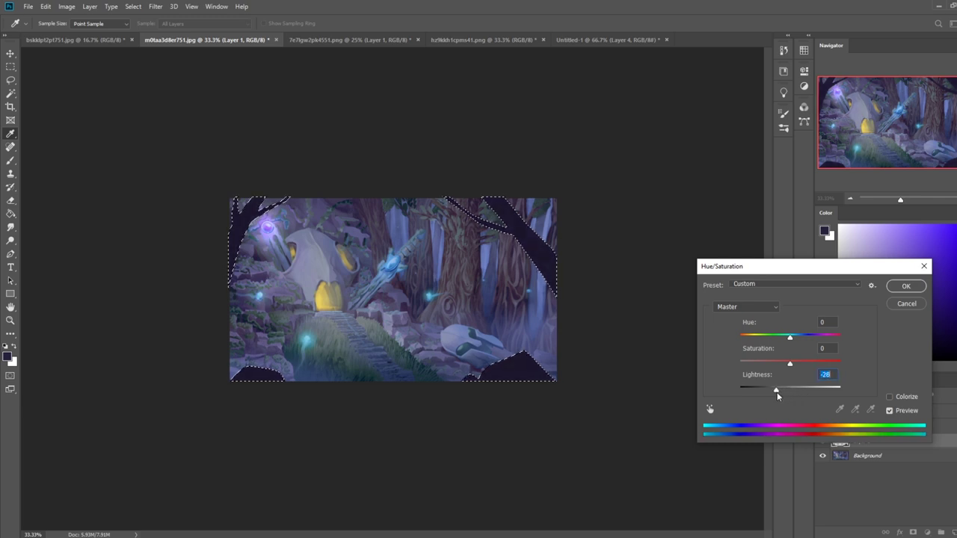
left_click(906, 286)
key("g")
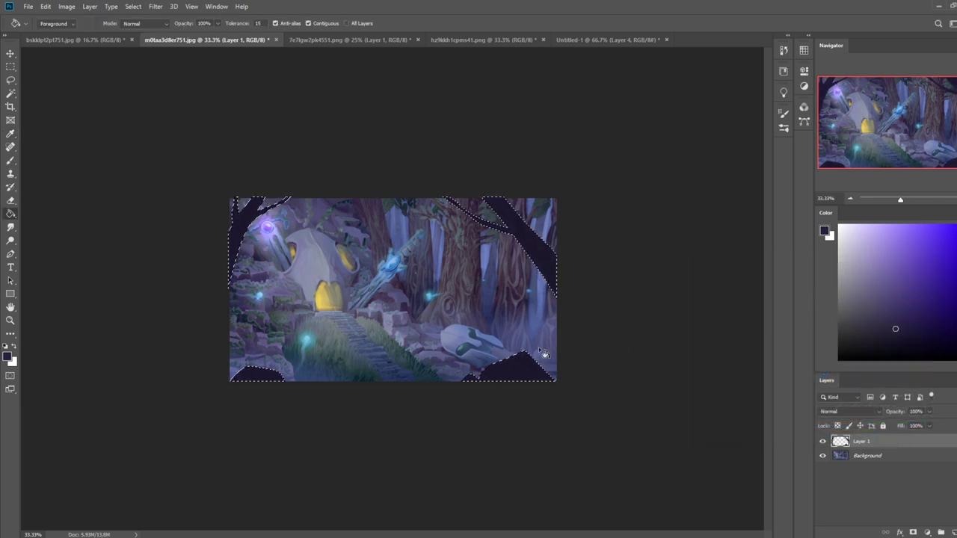
key("m")
right_click(479, 348)
left_click(509, 352)
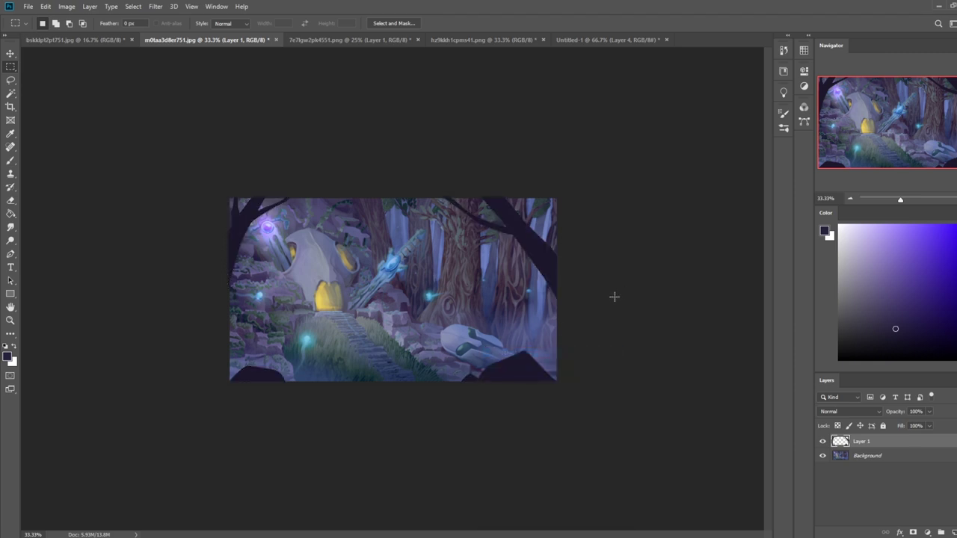
Lower the lightness of the whole silhouette layer further with a second Hue/Saturation adjustment.
key("ctrl+u")
left_click_drag(793, 391, 781, 394)
left_click(904, 288)
Apply a Gaussian Blur with a 7.6 pixel radius to the silhouette layer.
left_click(154, 8)
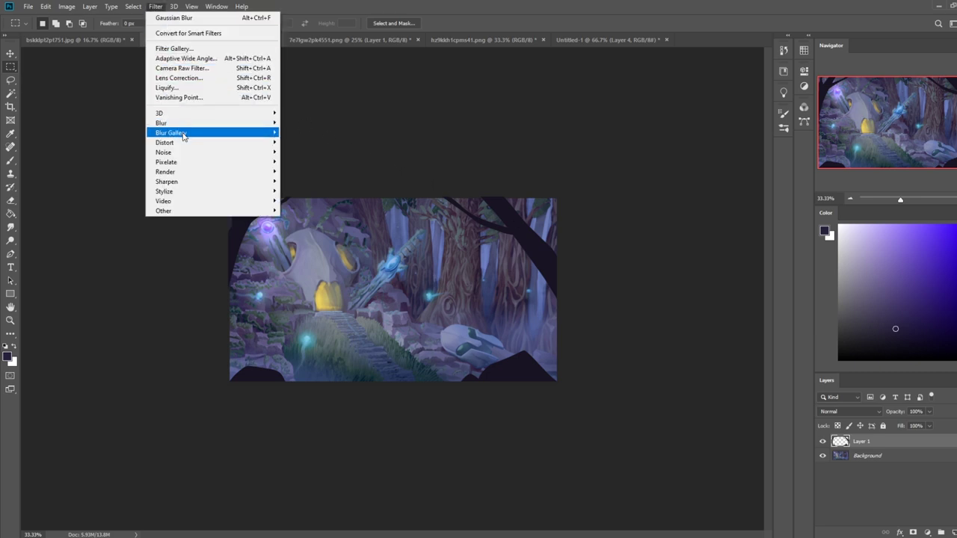
mouse_move(179, 126)
left_click(307, 162)
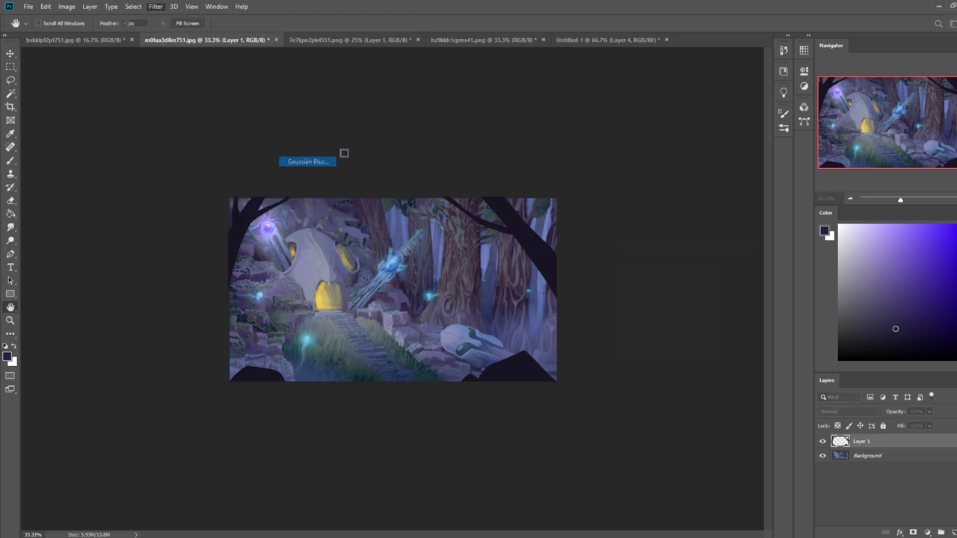
mouse_move(656, 404)
left_mouse_down()
mouse_move(615, 404)
mouse_move(646, 404)
left_mouse_up()
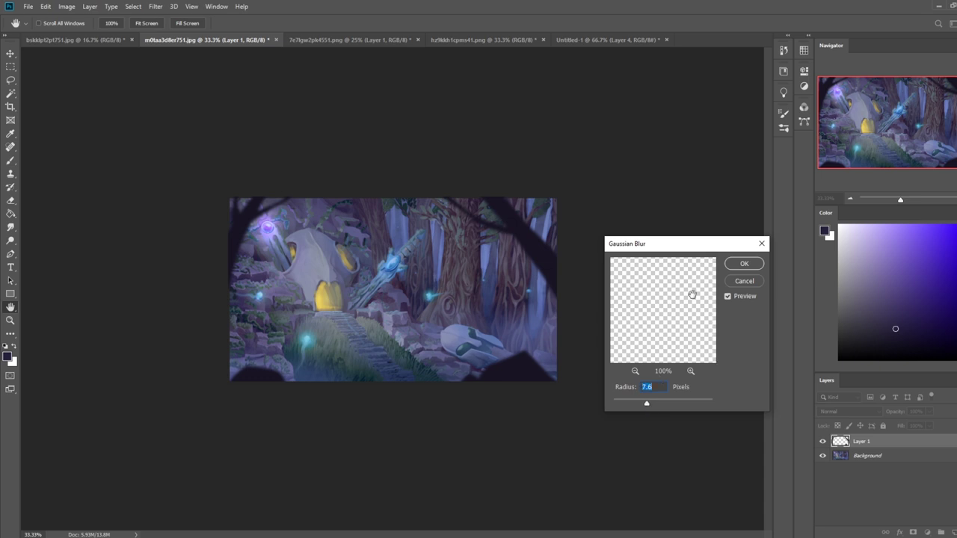
left_click(743, 264)
Darken the blurred silhouettes with Hue/Saturation, lowering the lightness to about -18.
key("ctrl+u")
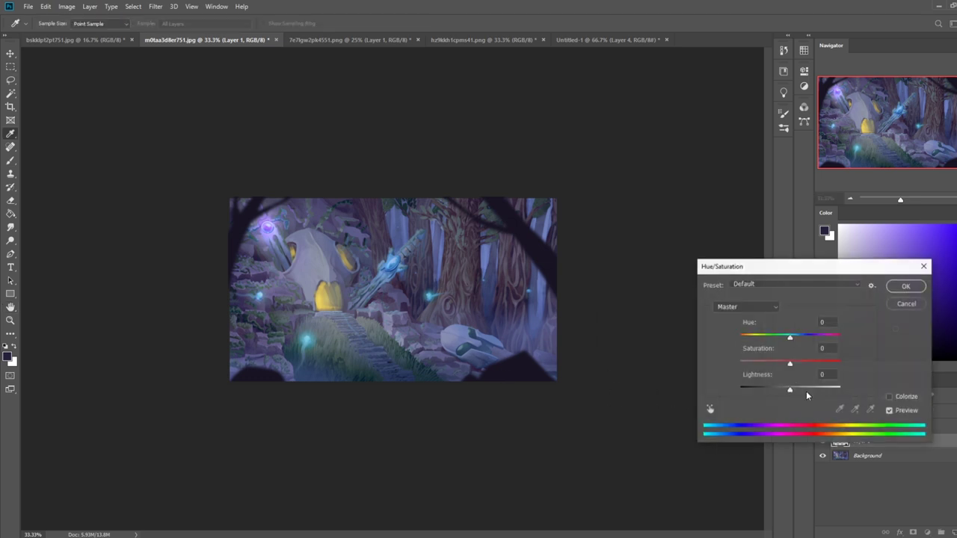
left_click_drag(790, 390, 786, 390)
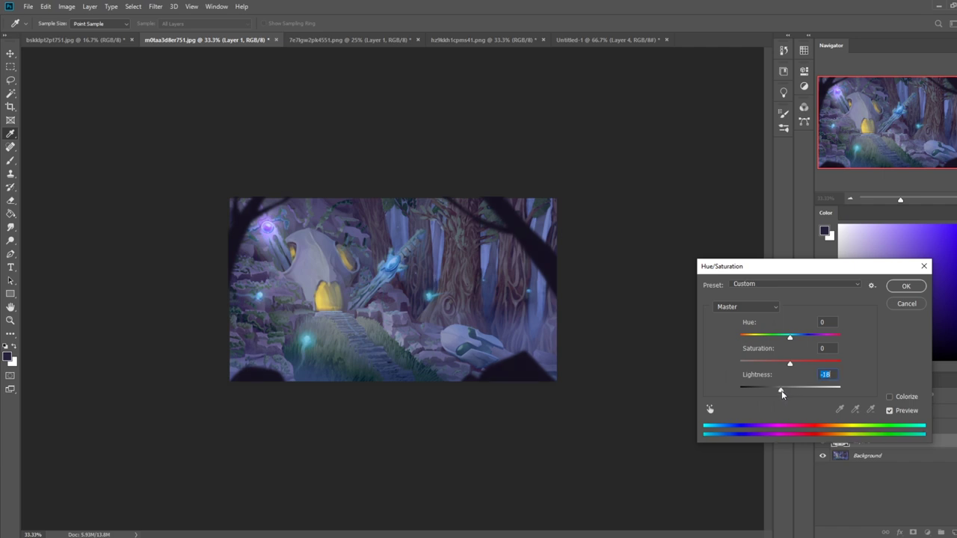
left_click(917, 289)
Lasso the small rock silhouette on Layer 1, reposition it partly beyond the canvas at the painting's lower-left corner, apply the move and deselect.
key("m")
key("l")
left_click_drag(328, 397, 316, 399)
key("v")
left_click_drag(255, 378, 302, 380)
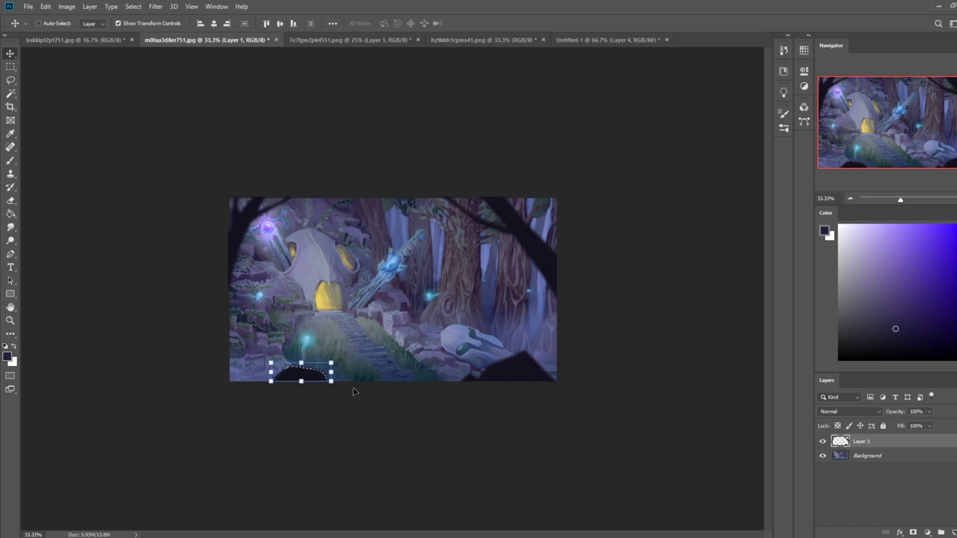
left_click(298, 381)
left_click_drag(297, 381, 564, 374)
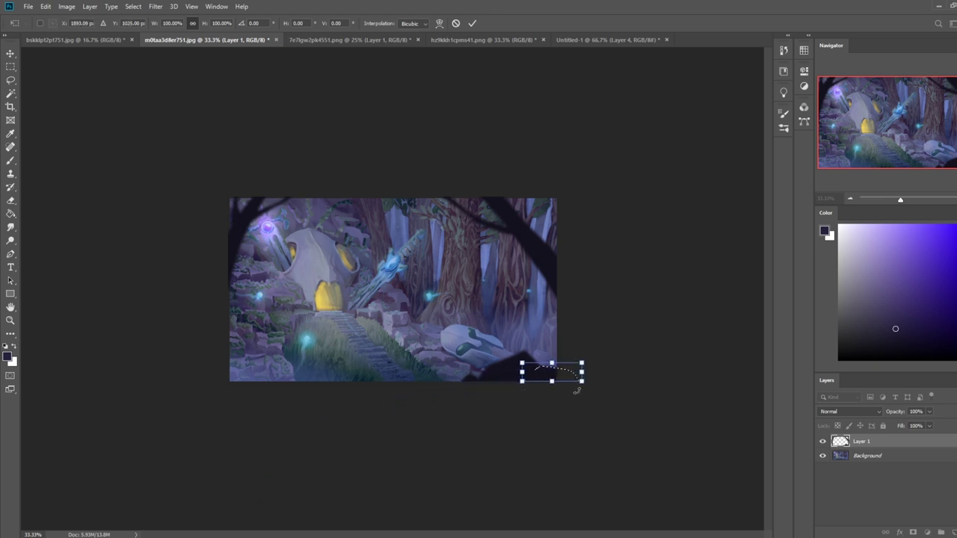
left_click_drag(553, 380, 244, 380)
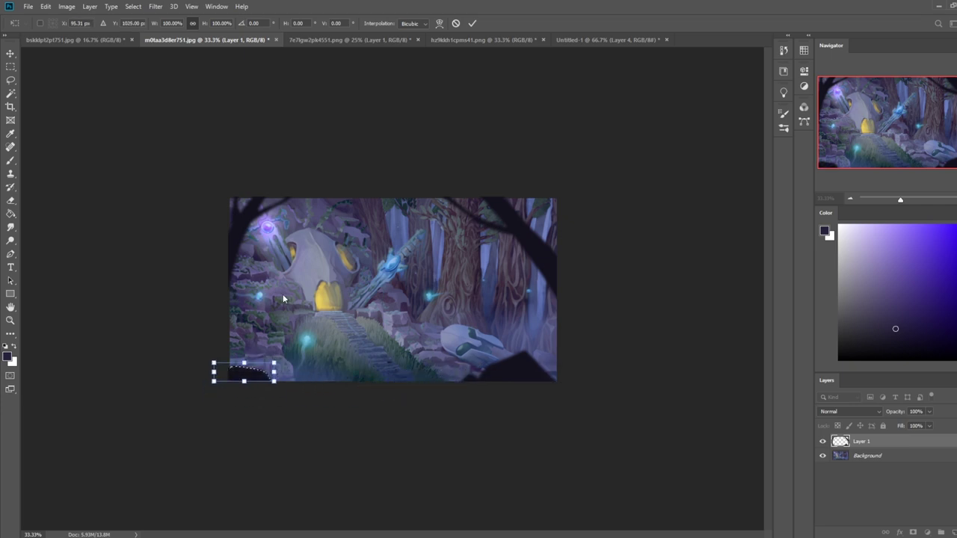
left_click(472, 24)
key("m")
right_click(514, 314)
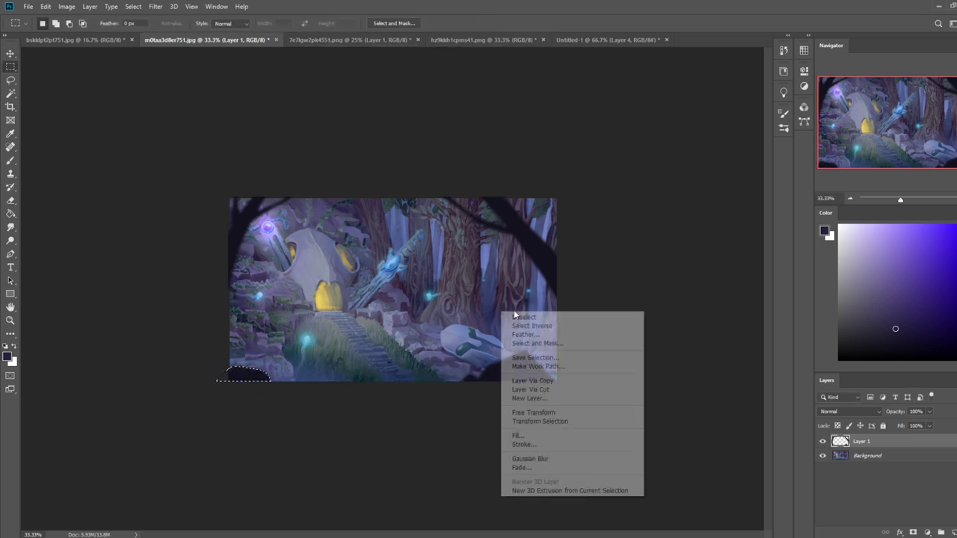
left_click(531, 317)
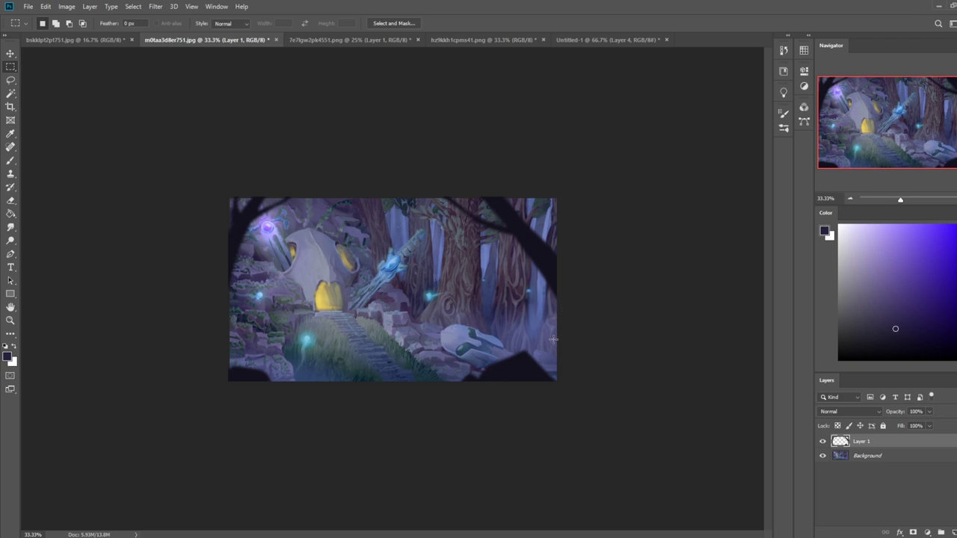
Paint yellow light sampled from the skull's doorway onto the stones beside the stairs on Background, using a smaller Normal-mode brush, and undo the last strokes.
key("b")
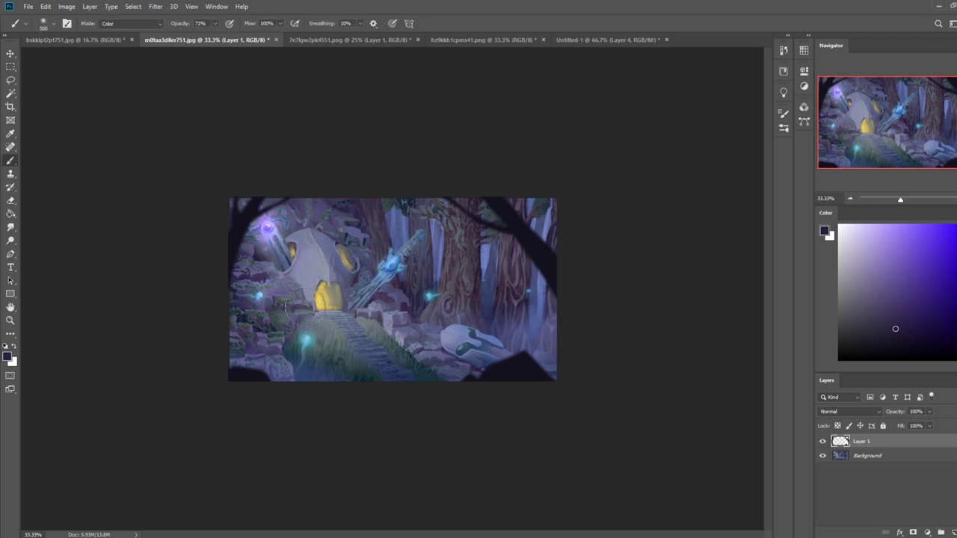
left_click(325, 299, "alt")
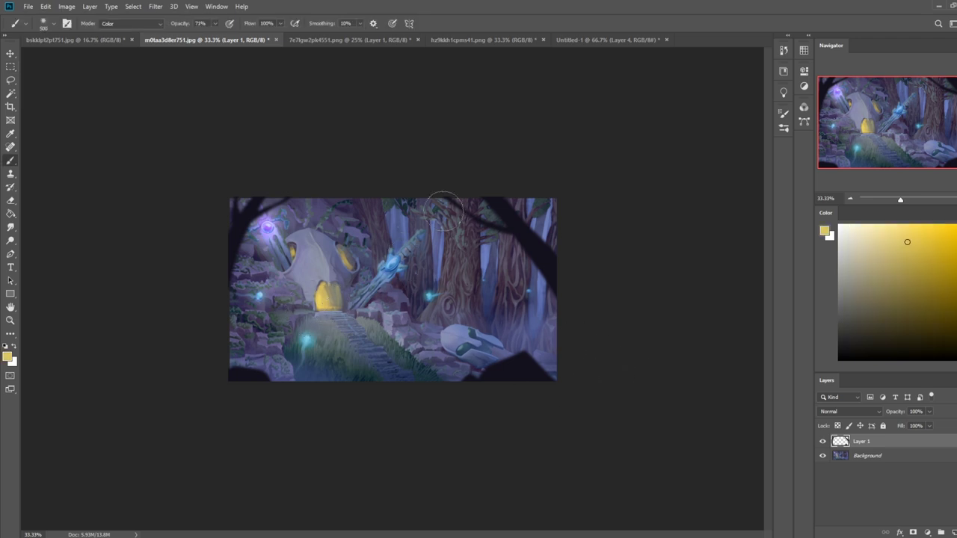
right_click(470, 275)
double_click(537, 345)
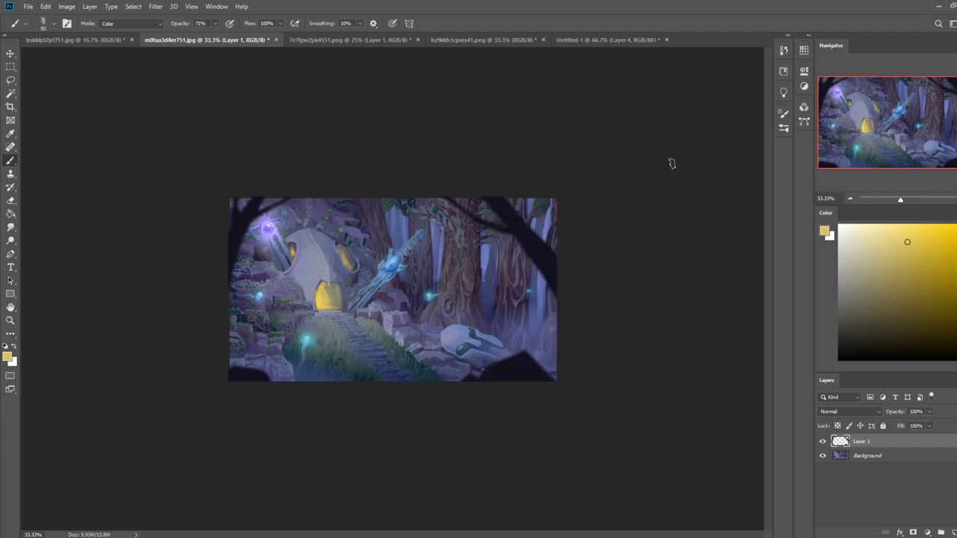
left_click(912, 458)
left_click(321, 323, "alt")
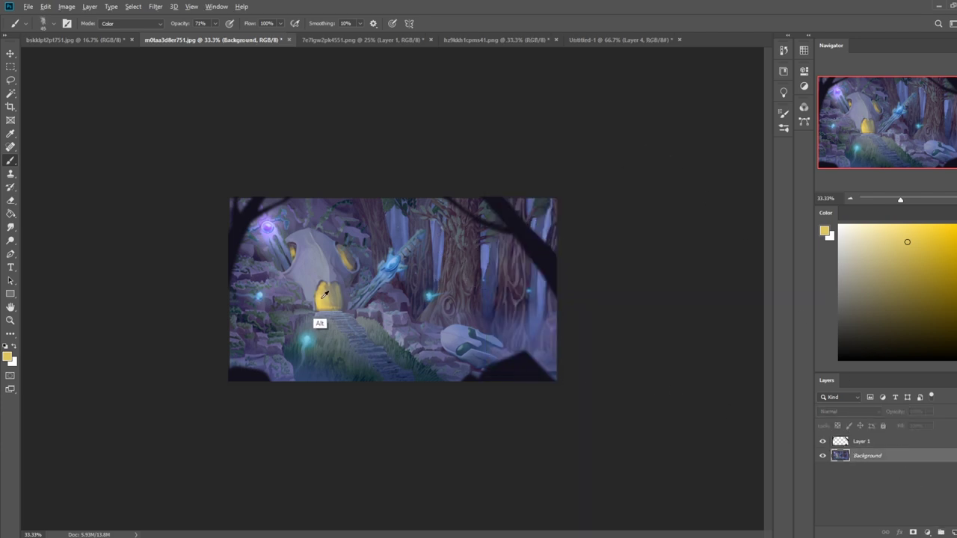
left_click(131, 23)
left_click(120, 28)
left_click_drag(387, 318, 388, 331)
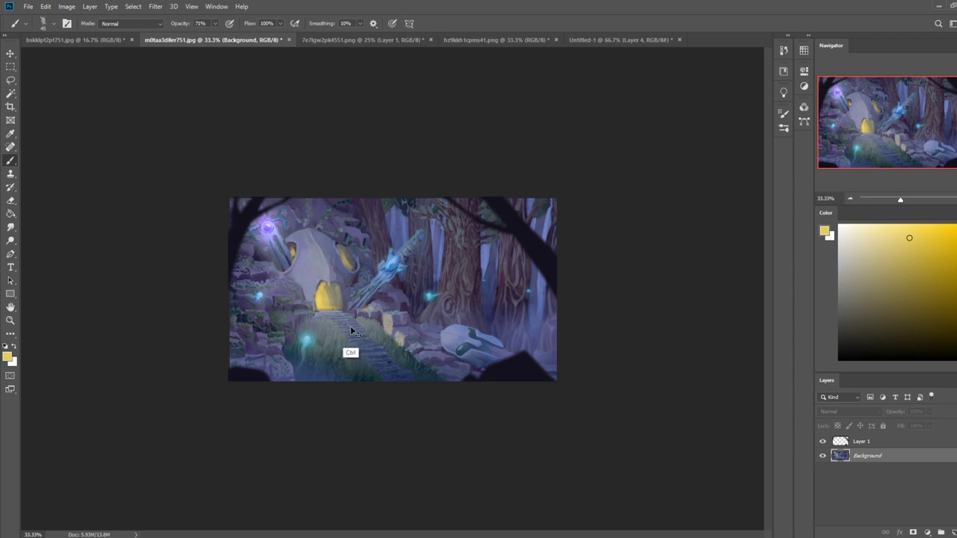
left_click_drag(847, 462, 471, 323)
key("ctrl+z")
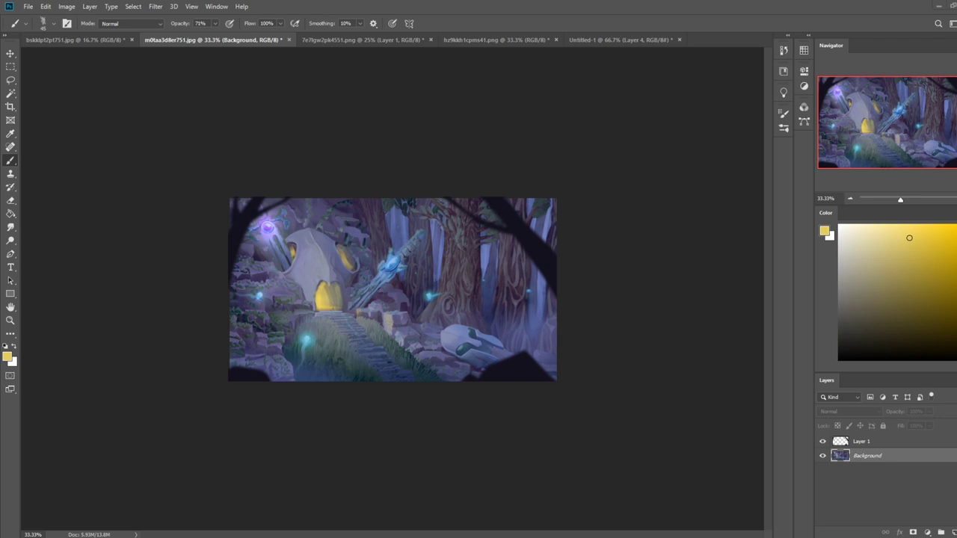
Switch to Chrome, open the Patreon page from istebrak.com to view its membership levels, and return to the site's portfolio.
key("alt+Tab")
left_click_drag(396, 48, 176, 47)
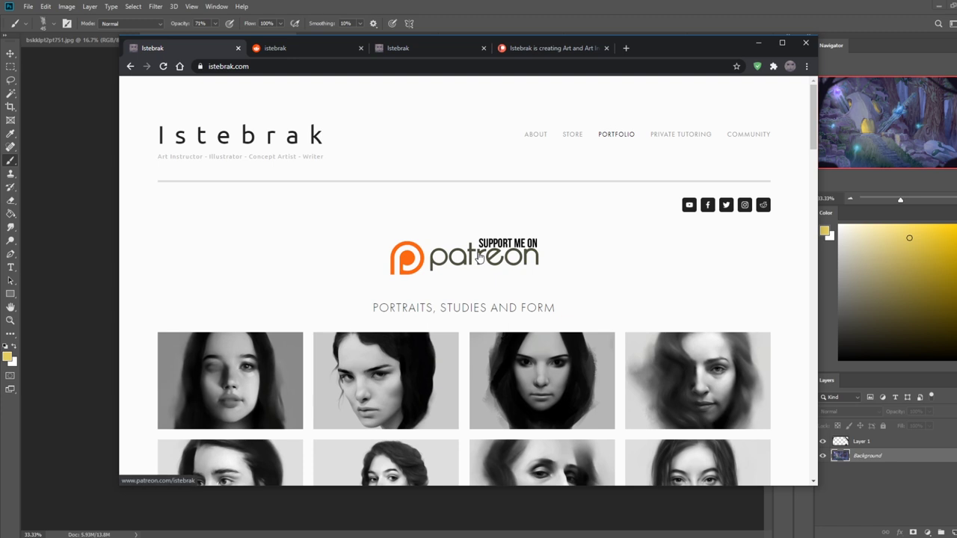
left_click(479, 254)
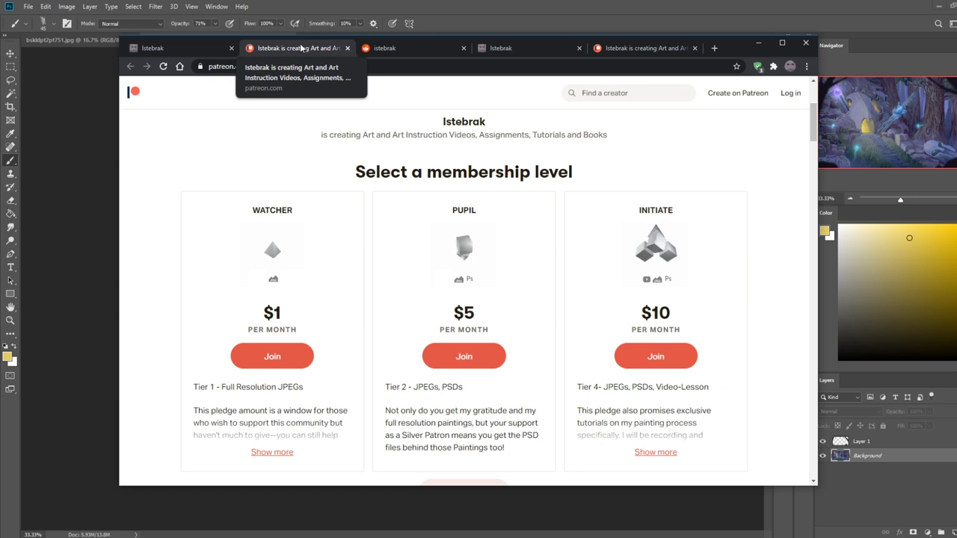
left_click(179, 47)
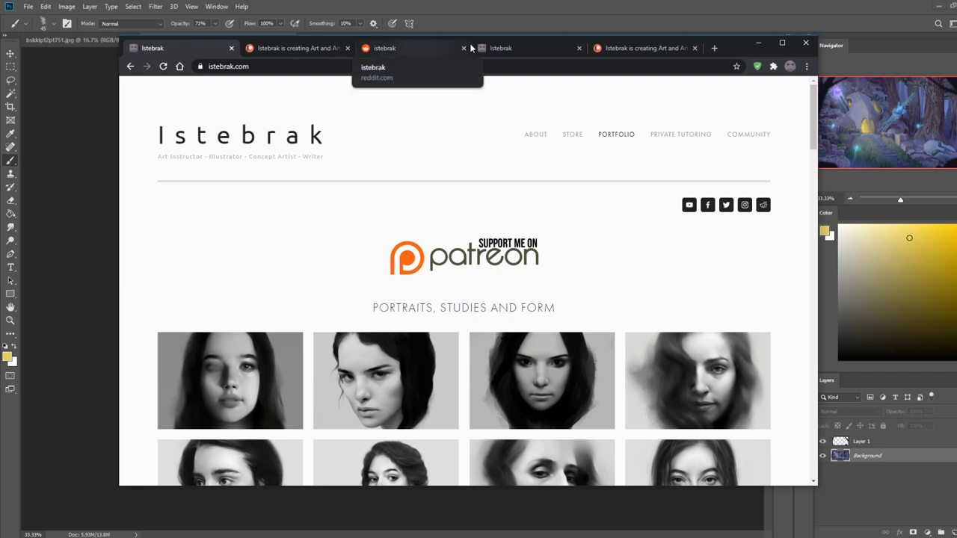
Open the site's linked Reddit community in a separate tab, and view the Store page on istebrak.com.
left_click(763, 207)
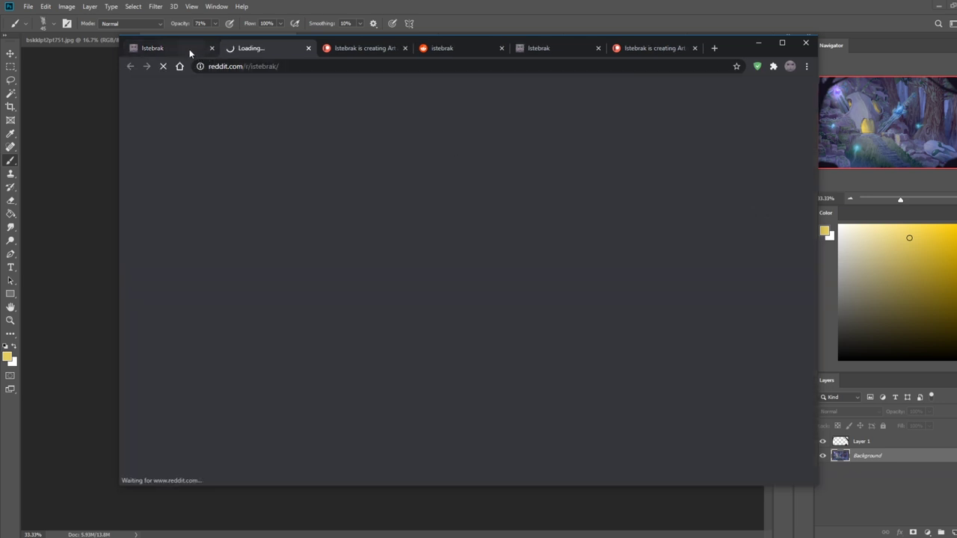
left_click(169, 46)
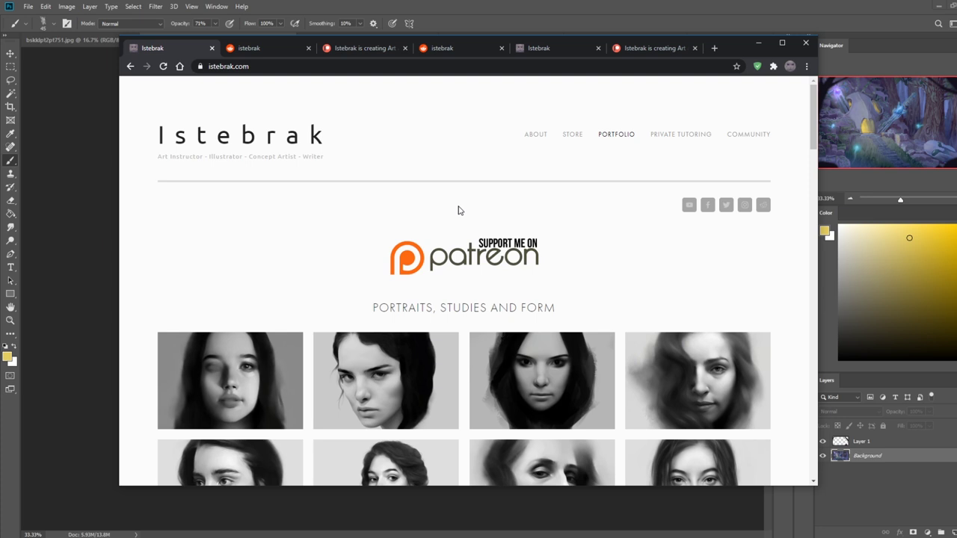
left_click(568, 138)
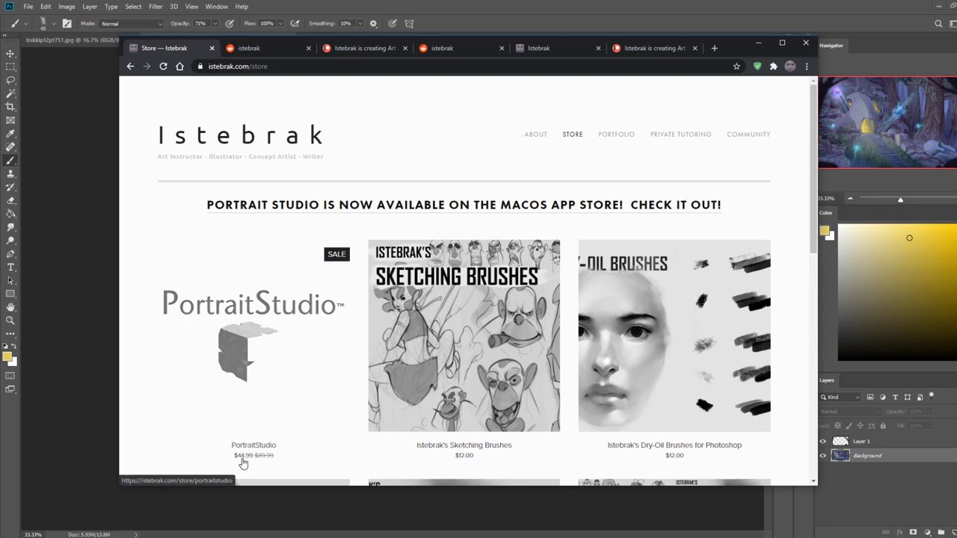
View the r/istebrak subreddit and check the July 2020 dates in the system calendar.
left_click(266, 47)
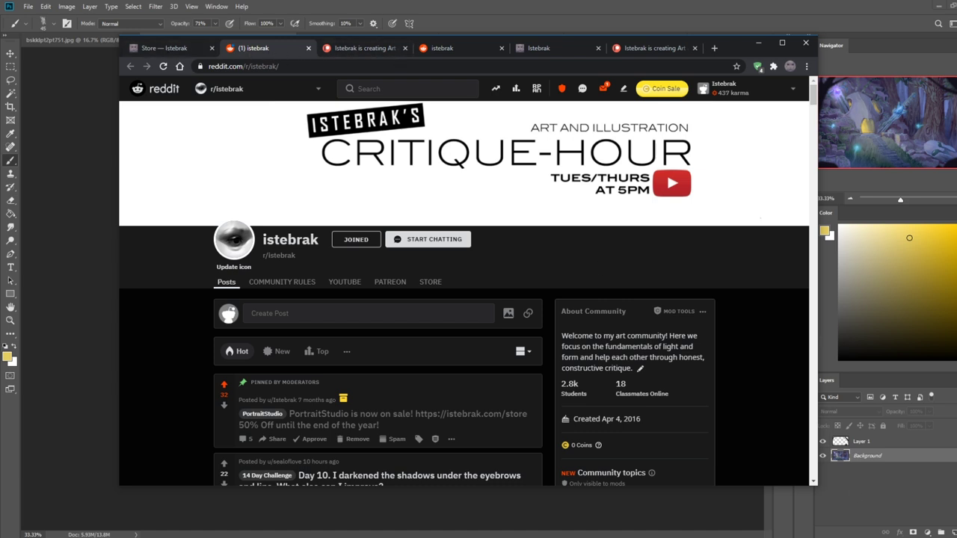
left_click(927, 537)
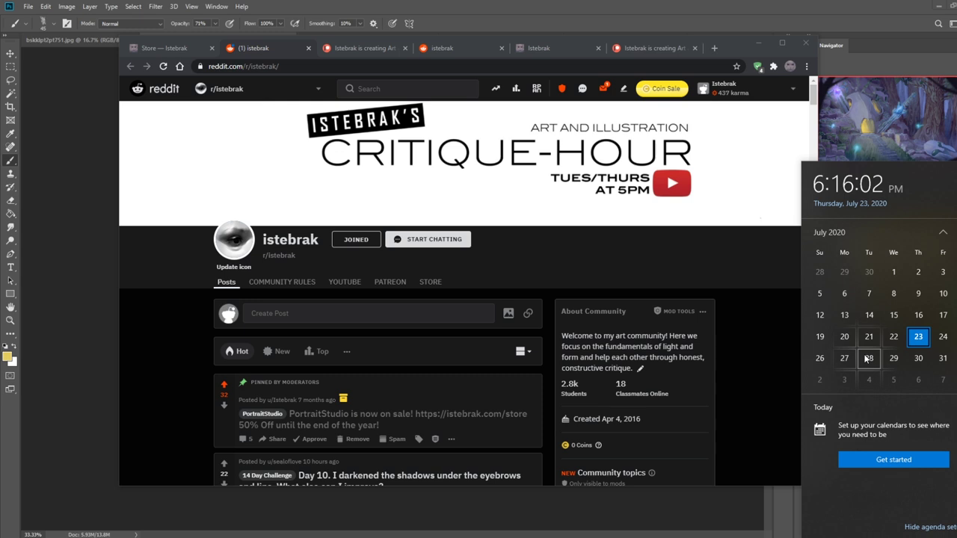
key("Escape")
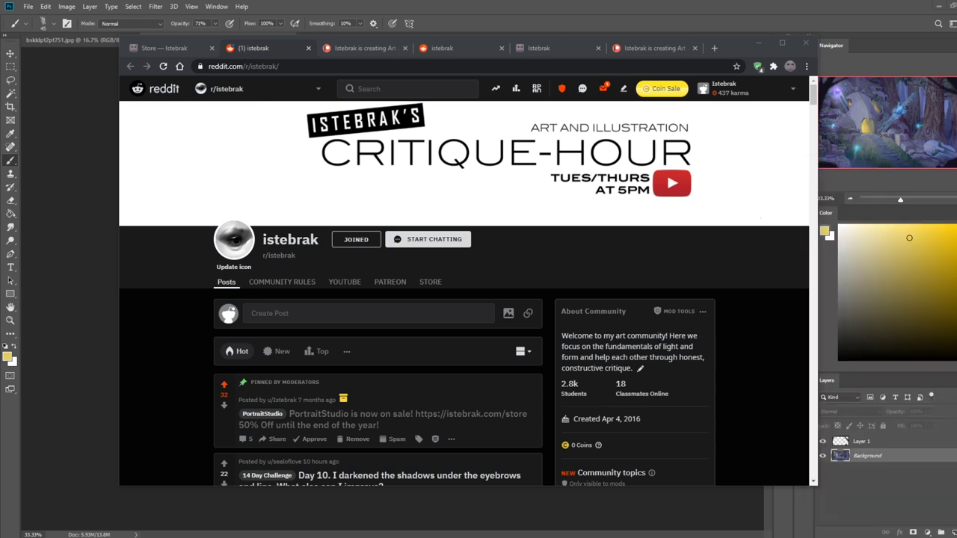